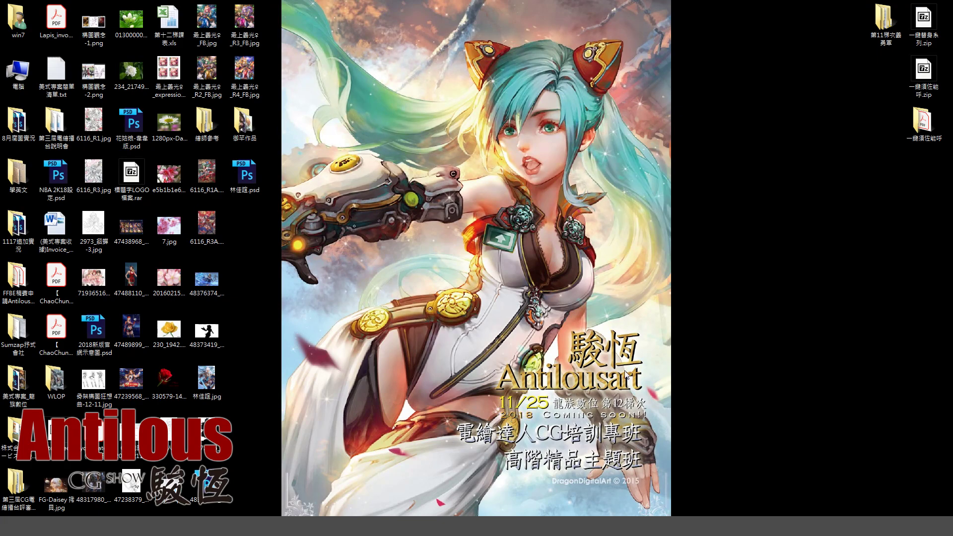
# Open the 御芊作品 desktop folder in Explorer and maximize it to show its 18 thumbnails.
pyautogui.click(366, 246)
pyautogui.doubleClick(250, 138)
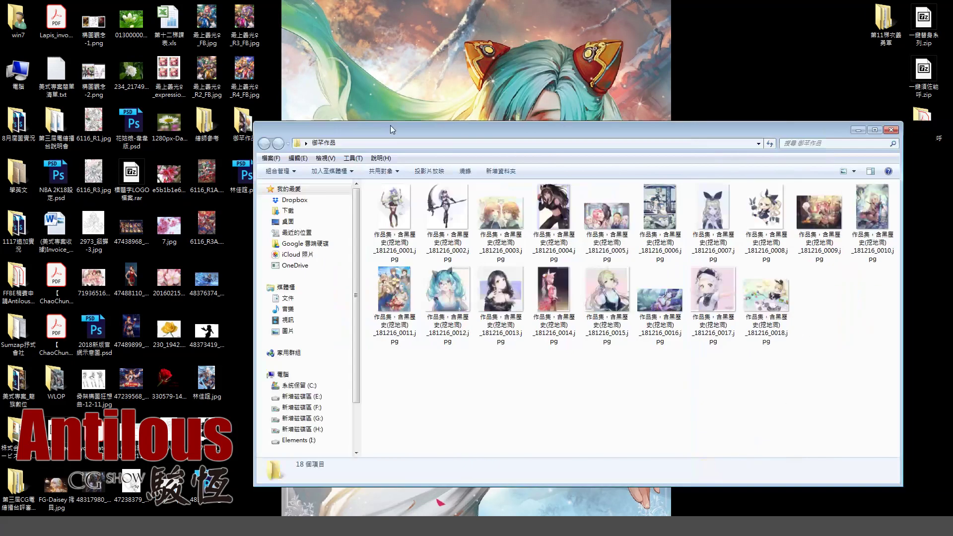
pyautogui.moveTo(387, 127); pyautogui.dragTo(324, 126)
pyautogui.doubleClick(325, 127)
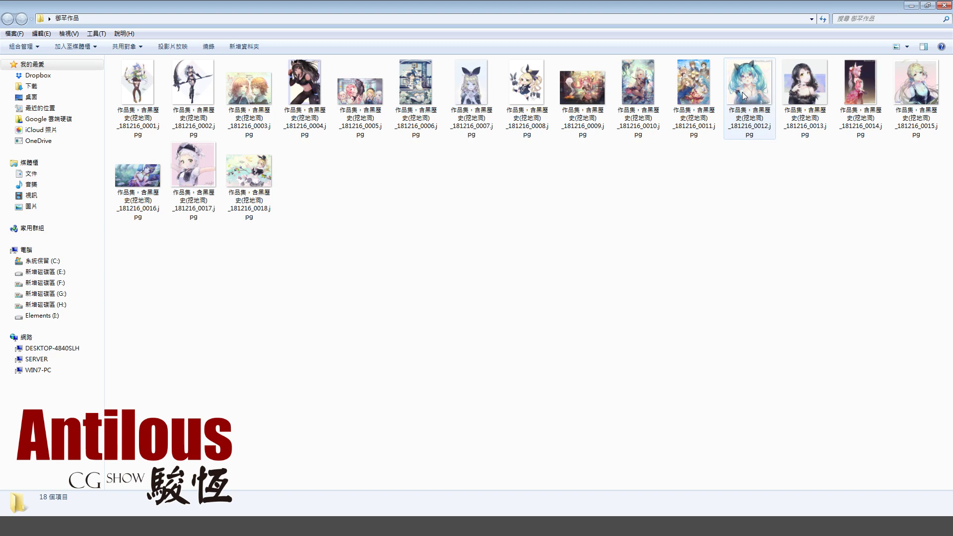
# View image 0012 in Photo Viewer, zooming in and panning to the face, then back to fit.
pyautogui.doubleClick(743, 91)
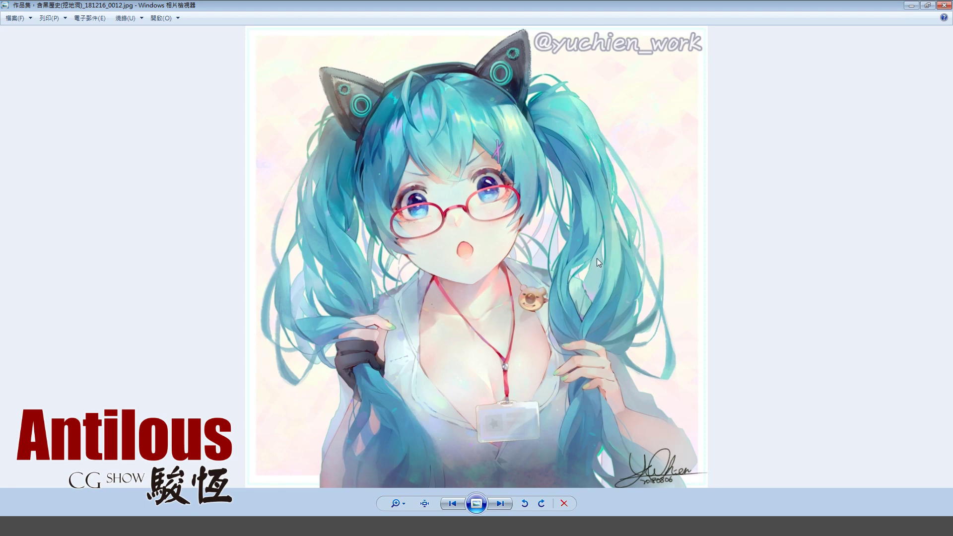
pyautogui.scroll(1, 580, 122)
pyautogui.scroll(1, 467, 120)
pyautogui.moveTo(505, 104); pyautogui.dragTo(505, 139)
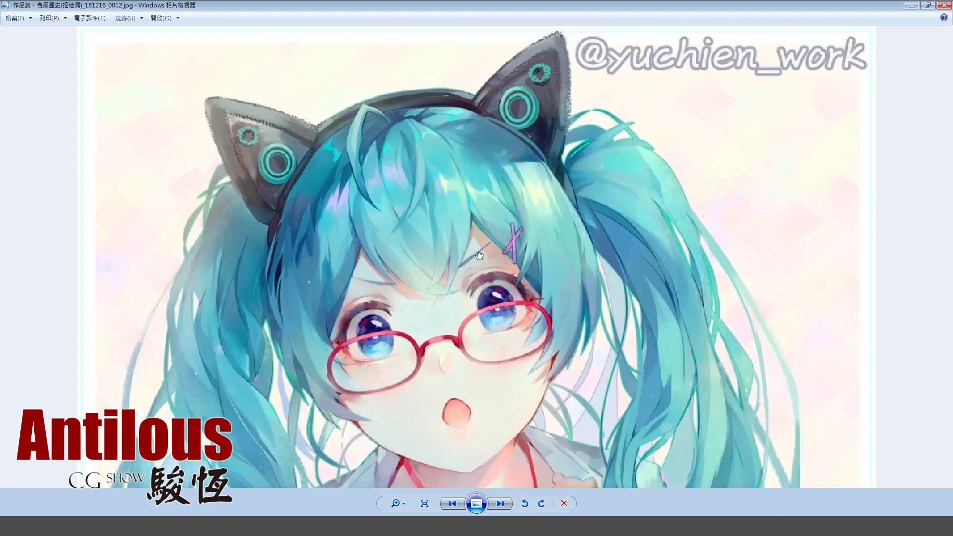
pyautogui.scroll(-2, 494, 154)
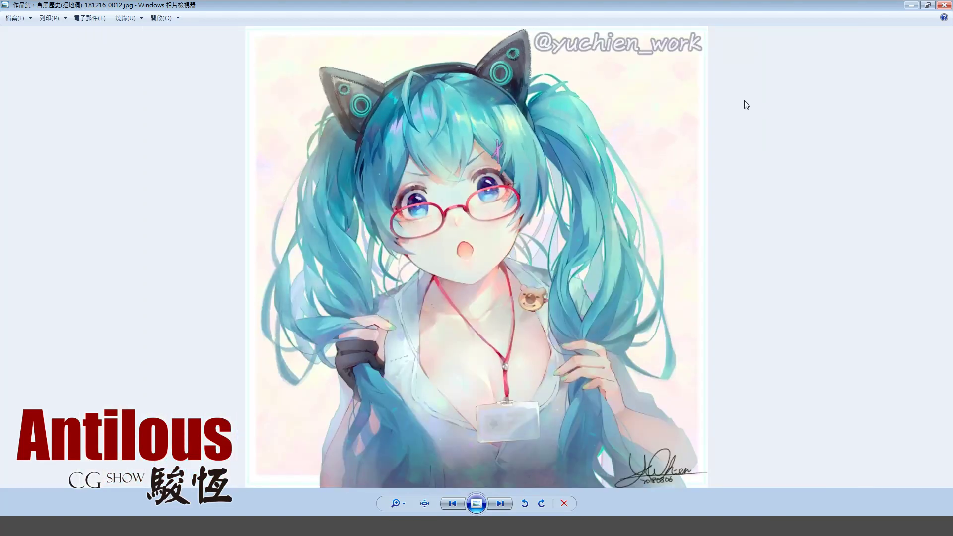
# Close Photo Viewer to get back to the 御芊作品 thumbnails.
pyautogui.click(941, 6)
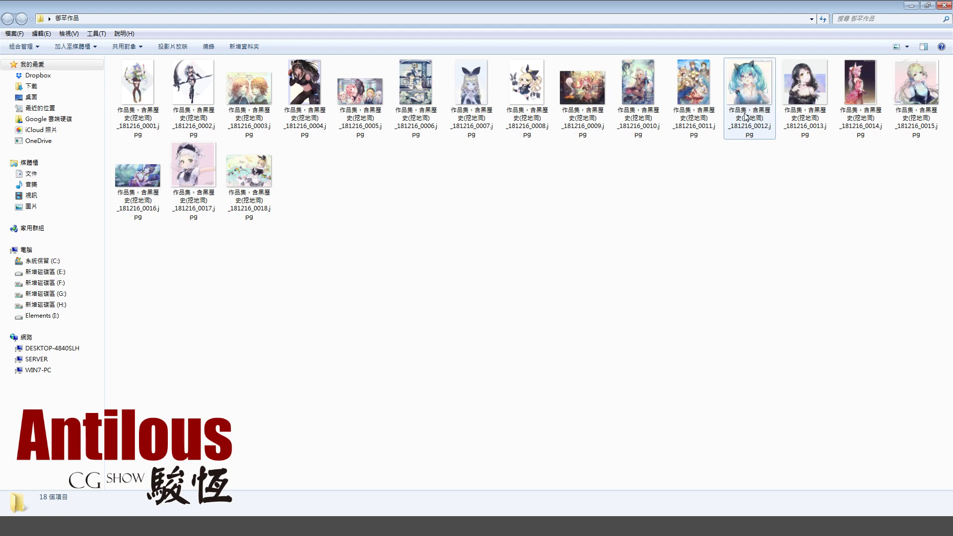
# Open thumbnail 0013, the dark-haired girl in a fur-trimmed top, in Photo Viewer.
pyautogui.doubleClick(805, 89)
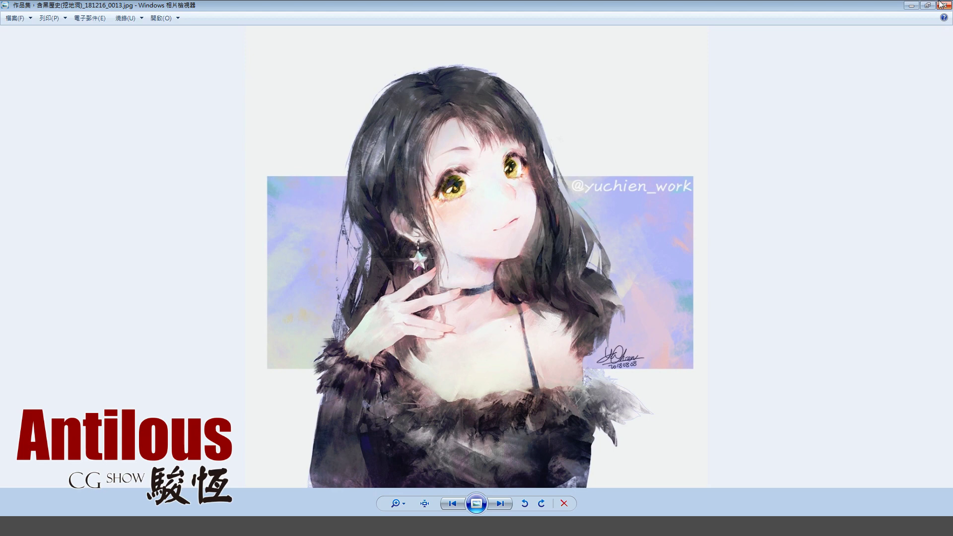
# Close the image 0013 viewer, check image 0004's details, then clear the selection.
pyautogui.click(942, 5)
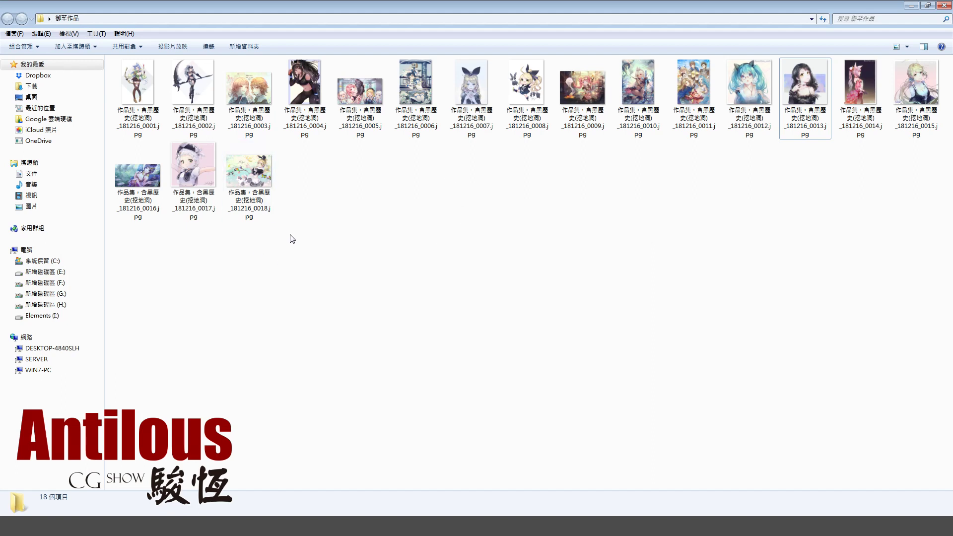
pyautogui.click(295, 128)
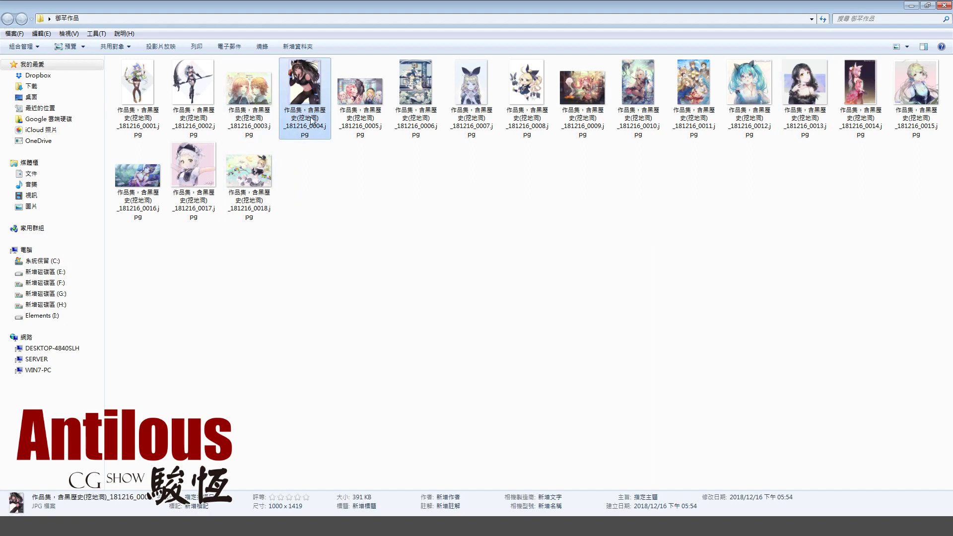
pyautogui.click(457, 227)
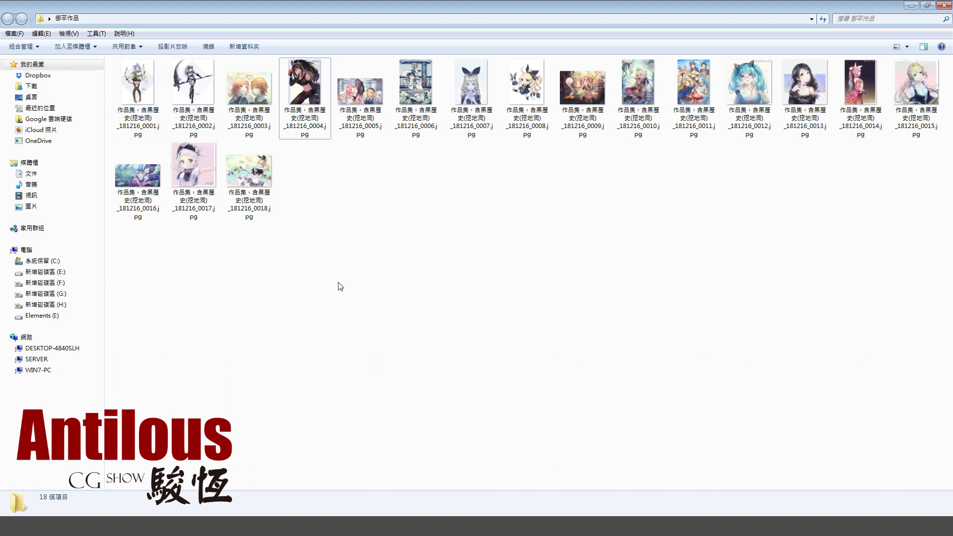
# Open image 0001 in Photo Viewer and page forward through the illustrations to 0008.
pyautogui.doubleClick(134, 91)
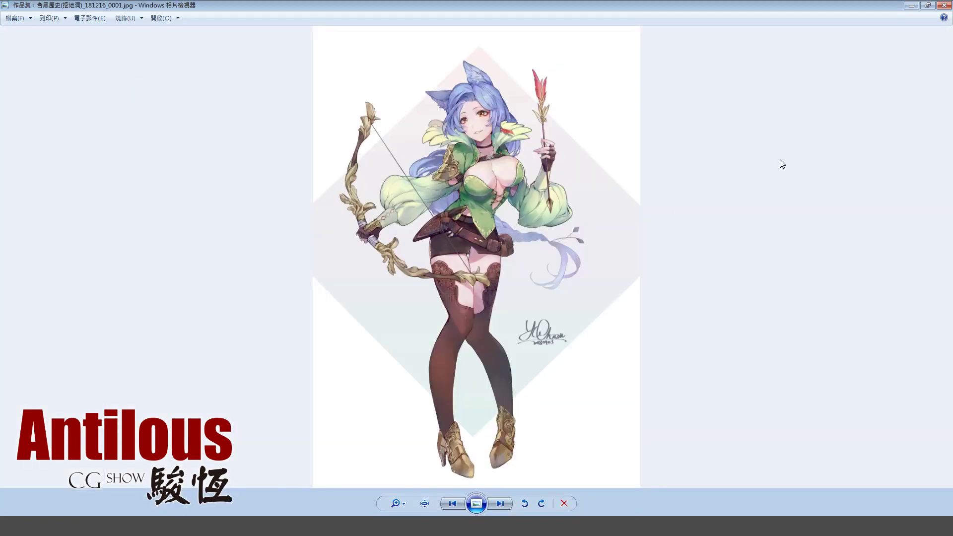
pyautogui.press('Right')
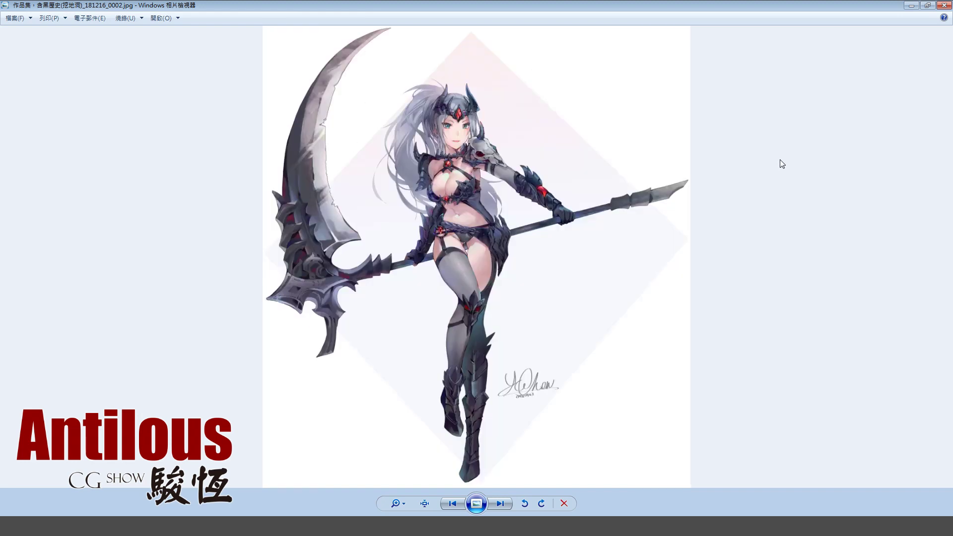
pyautogui.press('Right')
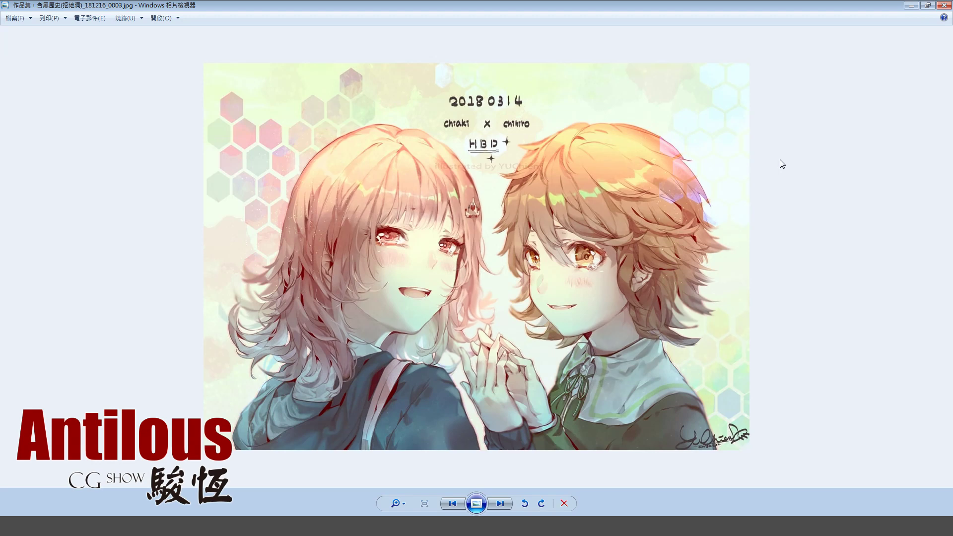
pyautogui.press('Right')
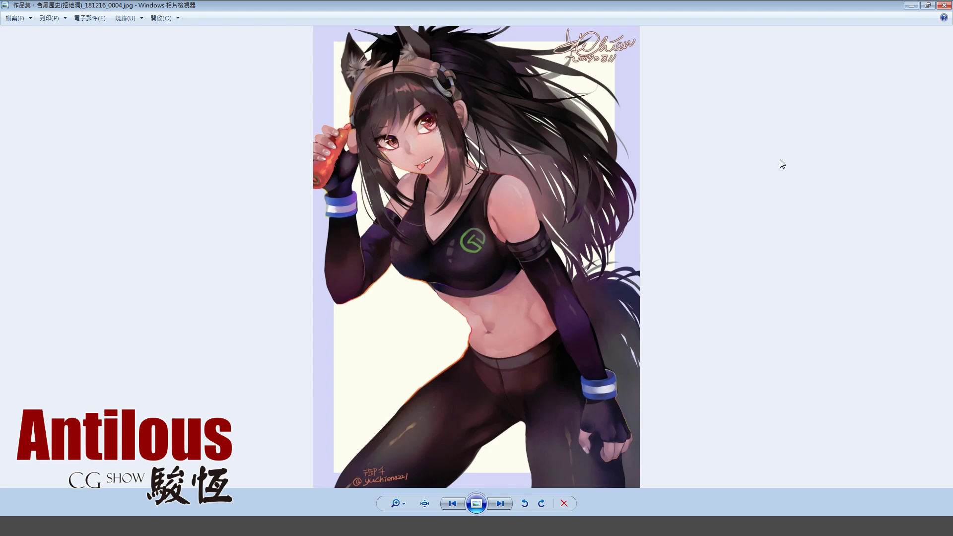
pyautogui.press('Right')
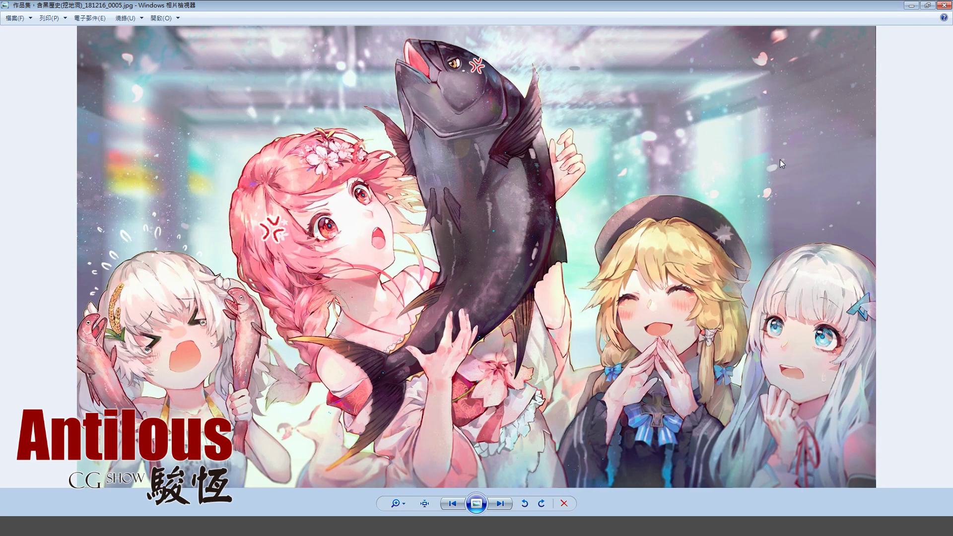
pyautogui.press('Right')
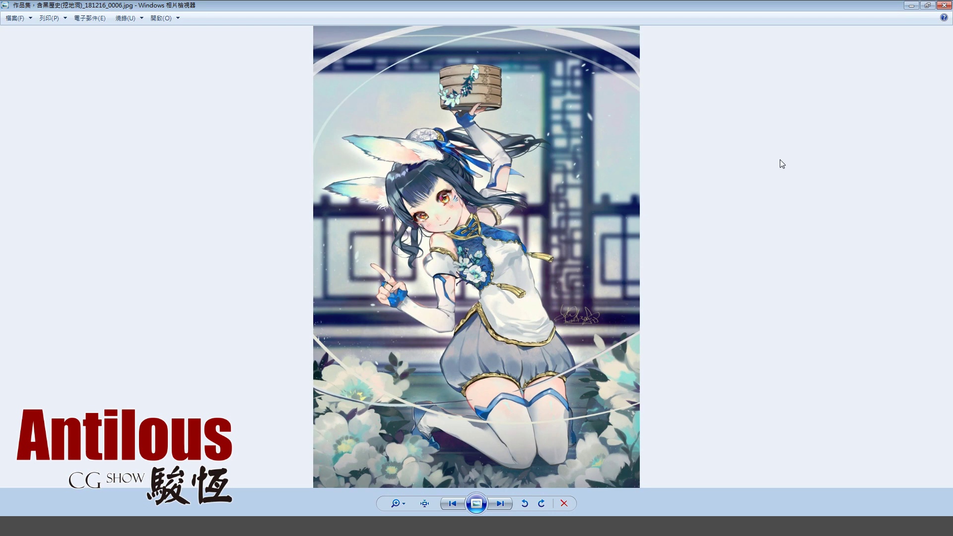
pyautogui.press('Right')
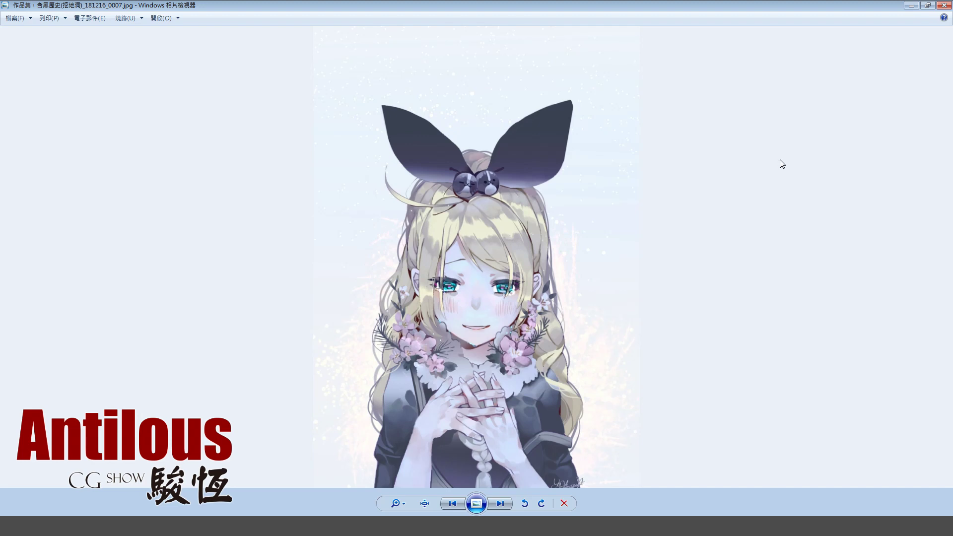
pyautogui.press('Right')
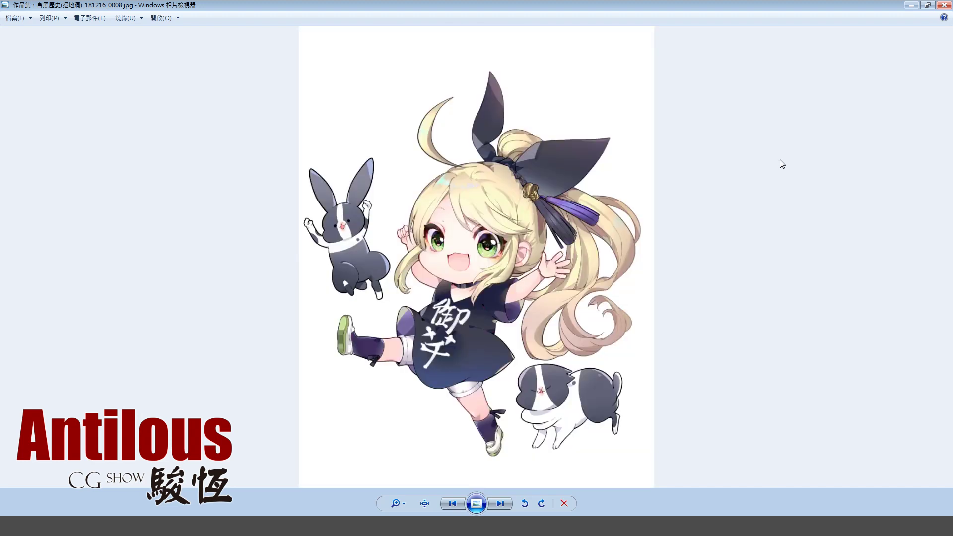
# Page forward from image 0009 to 0014, the pink-dressed fox-eared girl.
pyautogui.press('Right')
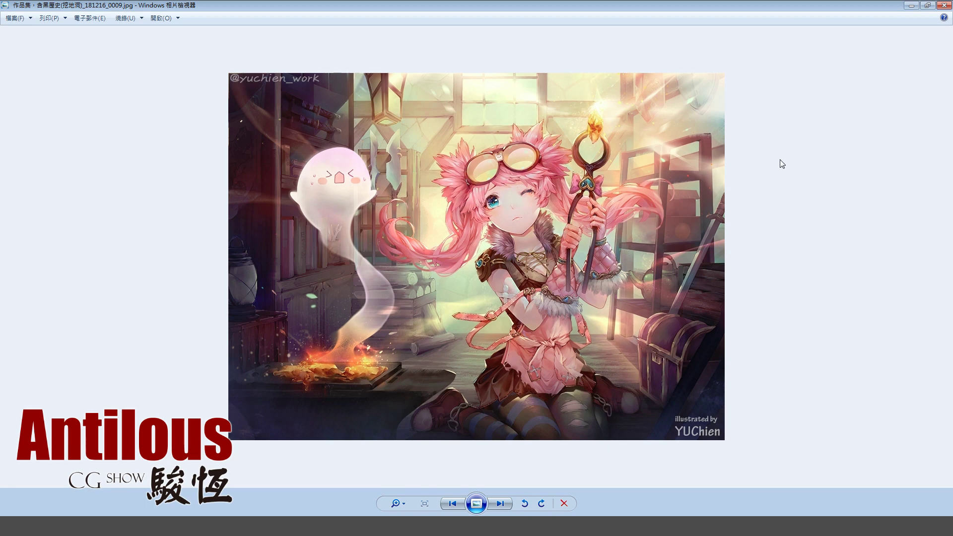
pyautogui.press('Right')
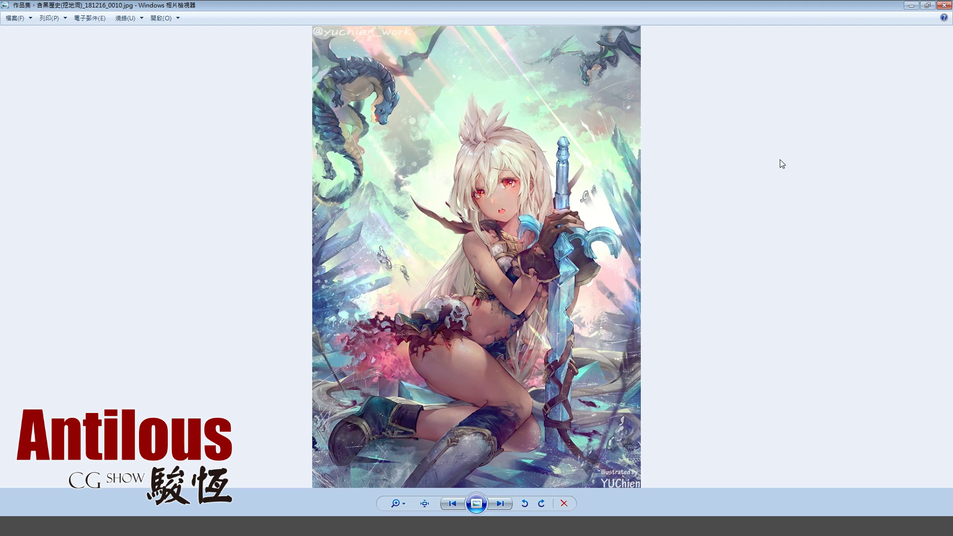
pyautogui.press('Right')
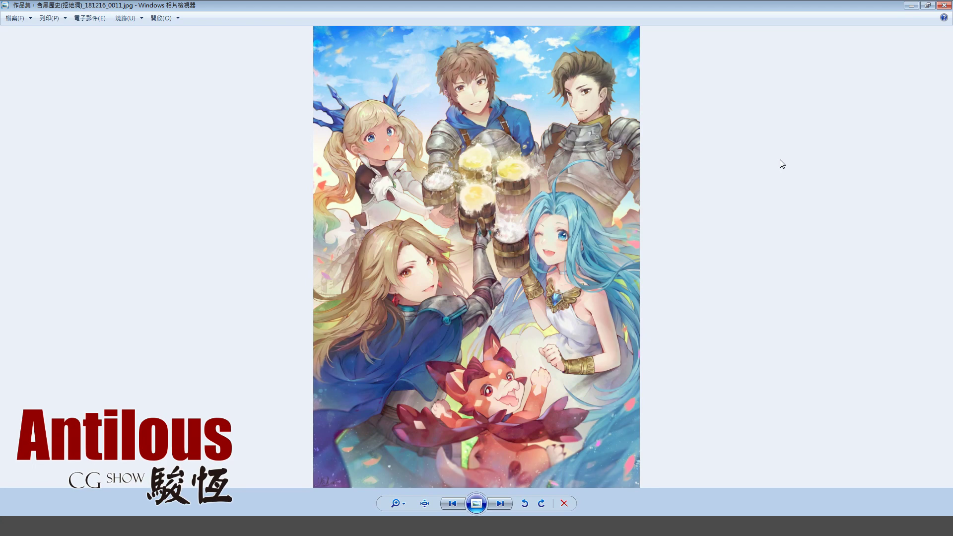
pyautogui.press('Right')
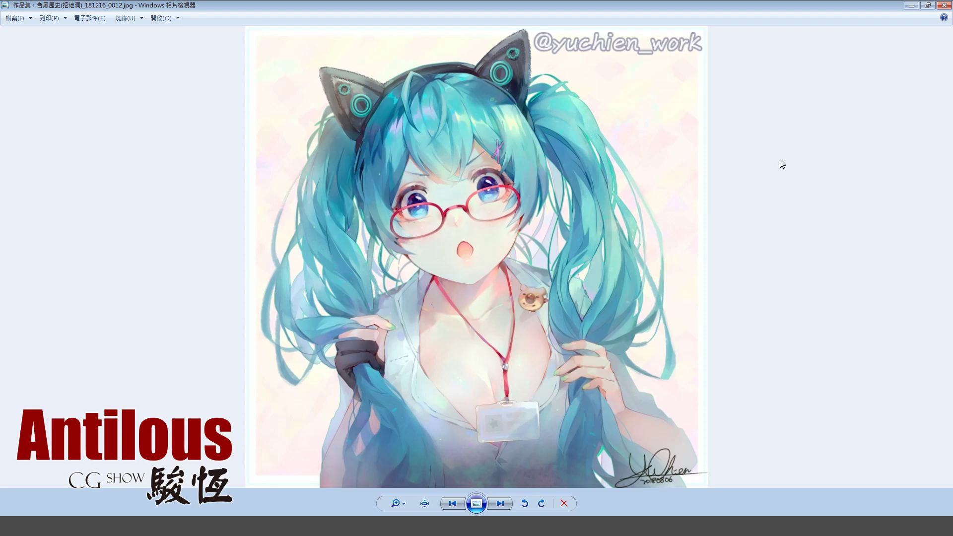
pyautogui.press('Right')
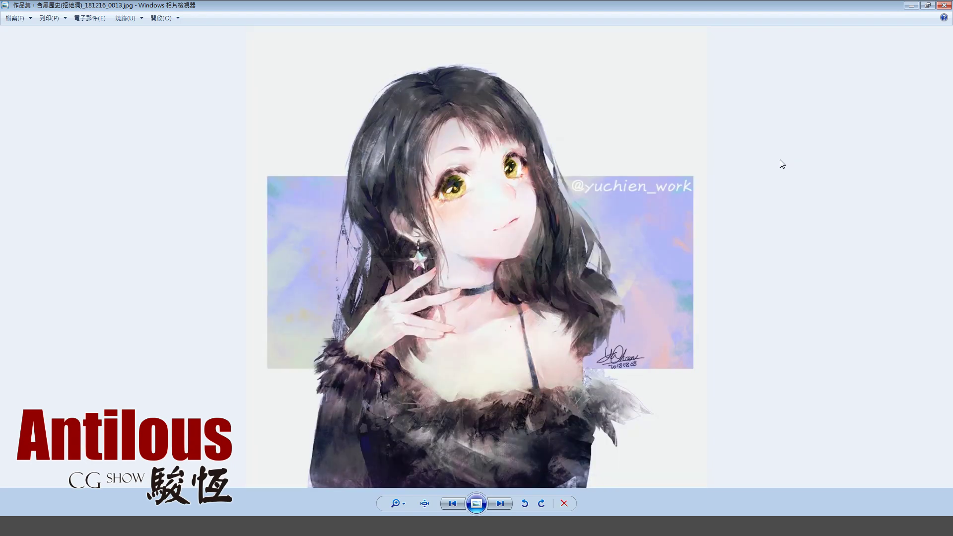
pyautogui.press('Right')
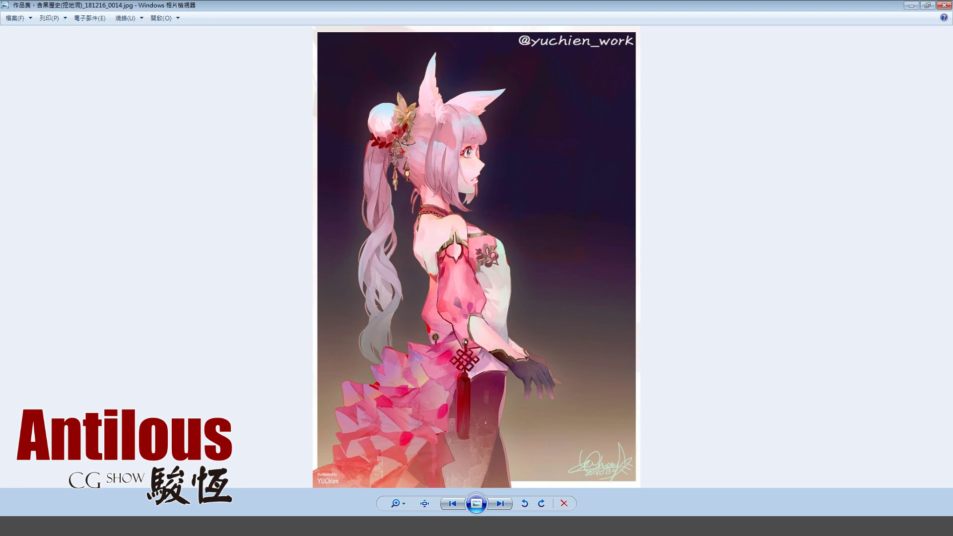
# Mark and clear a red circle on the hair bun, then page through 0015–0018 to 0001.
pyautogui.moveTo(368, 184); pyautogui.dragTo(372, 197)
pyautogui.press('Escape')
pyautogui.press('Right')
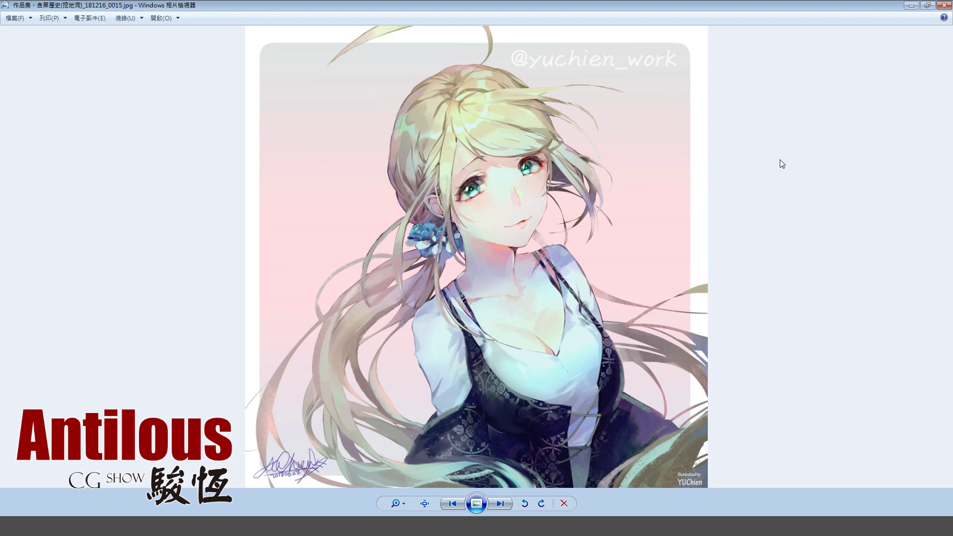
pyautogui.press('Right')
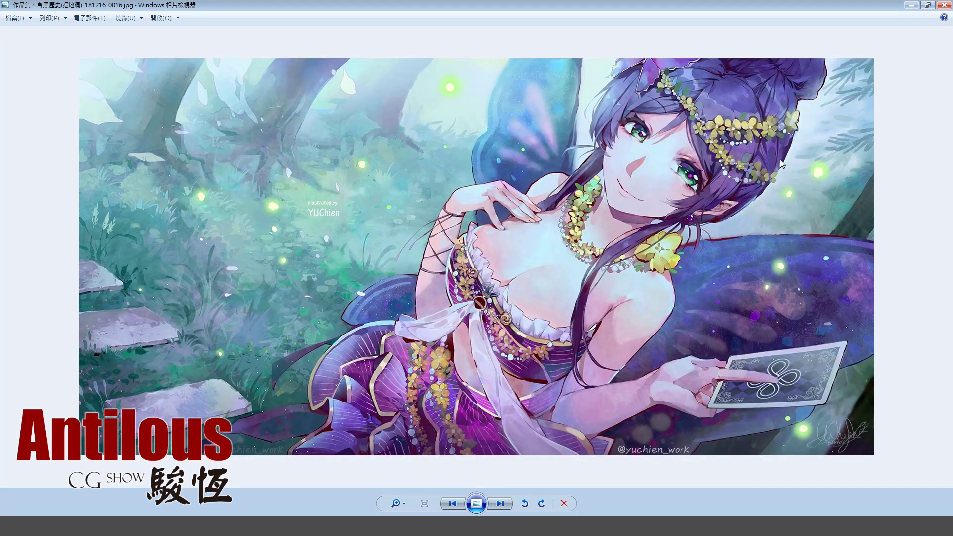
pyautogui.press('Right')
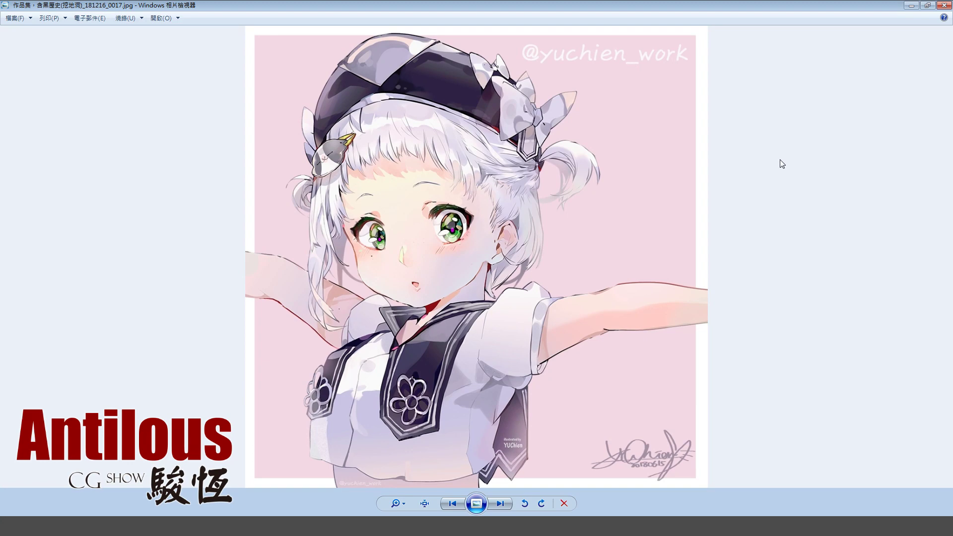
pyautogui.press('Right')
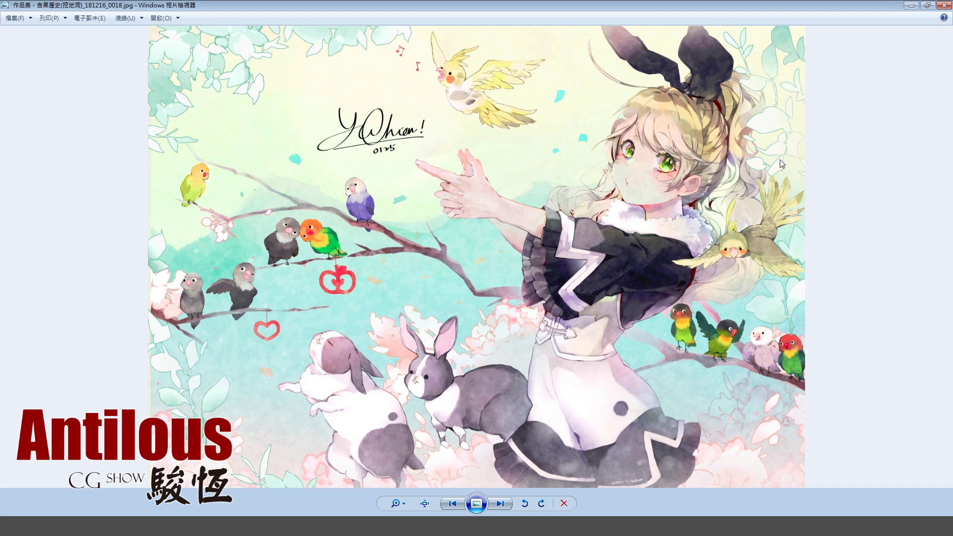
pyautogui.press('Right')
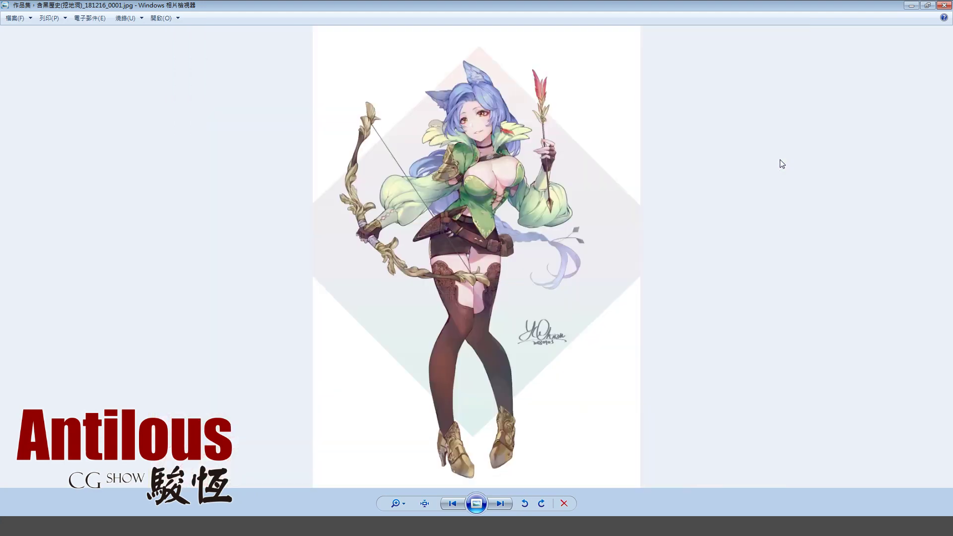
# Step back from the archer girl (0001) to image 0018, the bunny-eared girl.
pyautogui.press('Left')
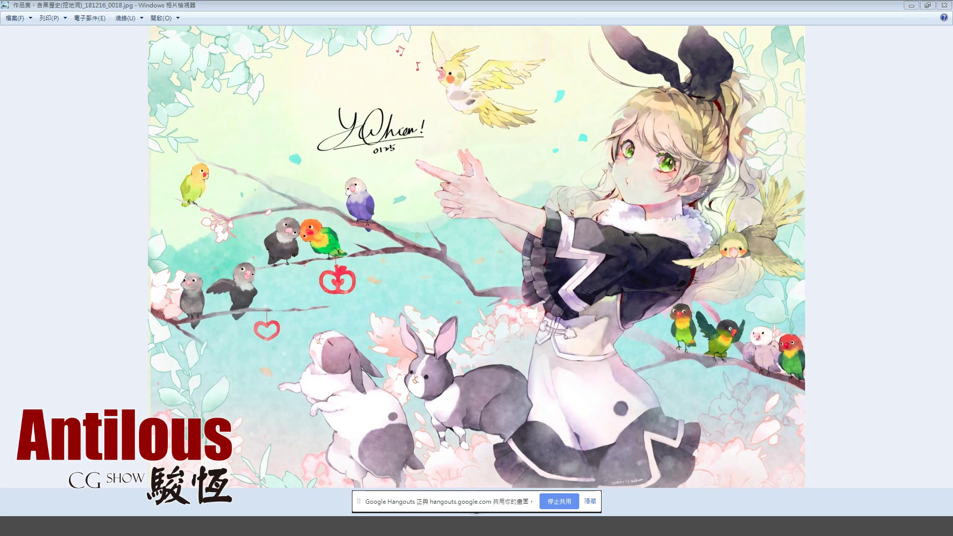
# Close Photo Viewer and switch the folder view to Extra Large Icons.
pyautogui.click(942, 7)
pyautogui.rightClick(631, 224)
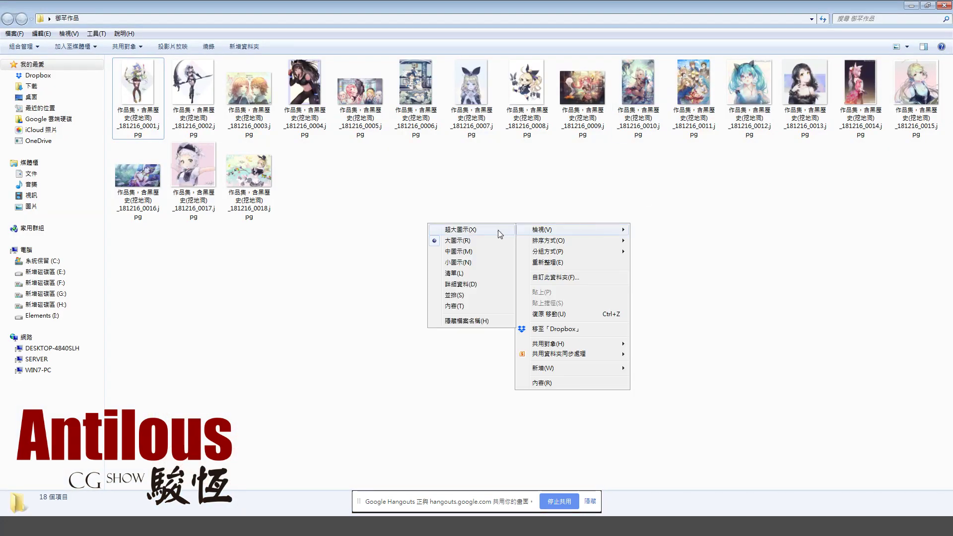
pyautogui.click(499, 231)
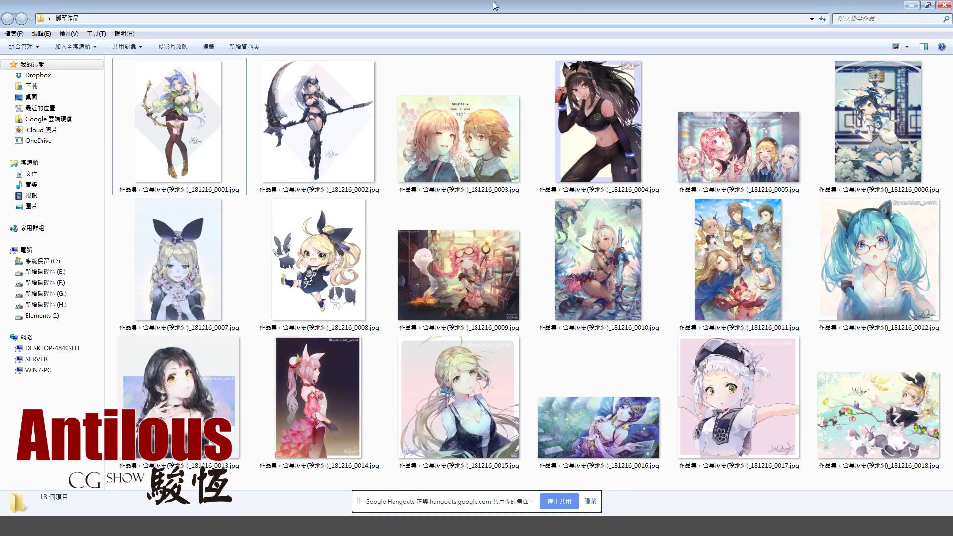
# Open illustration 0009, the goggled pink-haired girl with a ghost, in Photo Viewer.
pyautogui.doubleClick(469, 299)
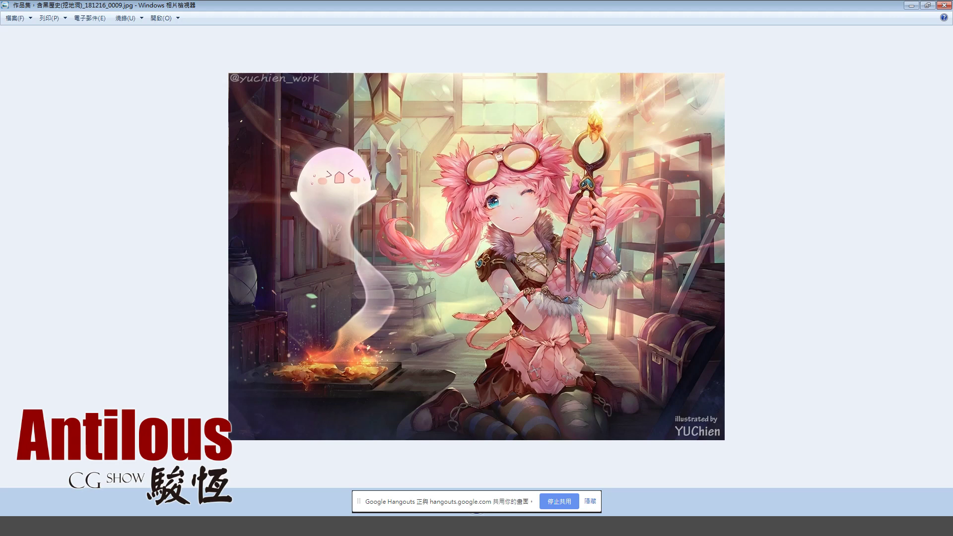
# Dismiss the screen-sharing notice while image 0009 stays on display.
pyautogui.click(590, 502)
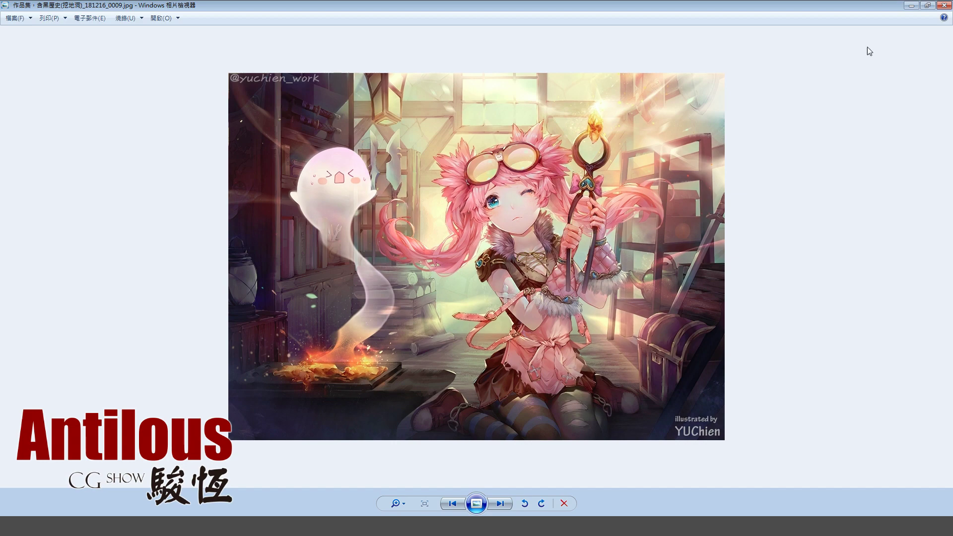
# Close the viewer and open illustration 0012, the blue-haired cat-eared girl, full-size.
pyautogui.click(943, 6)
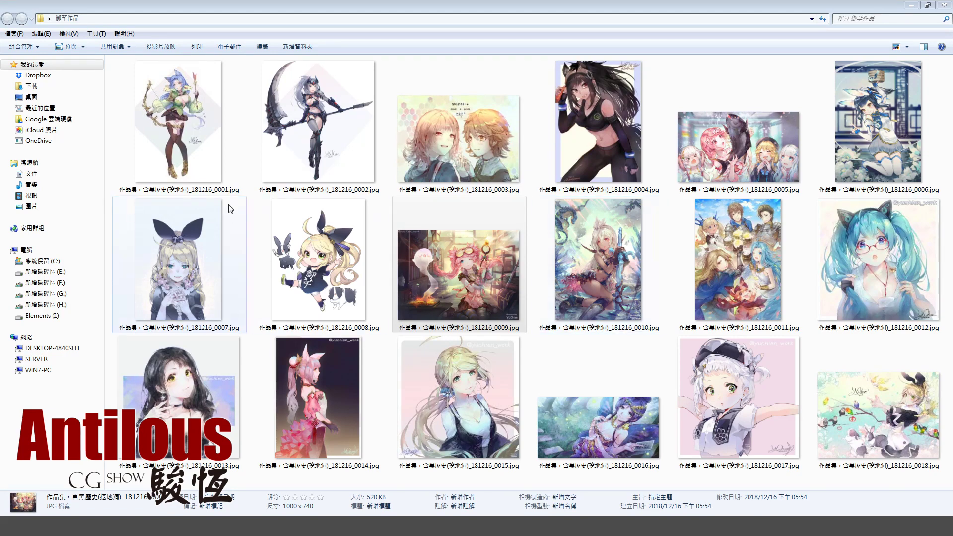
pyautogui.doubleClick(865, 264)
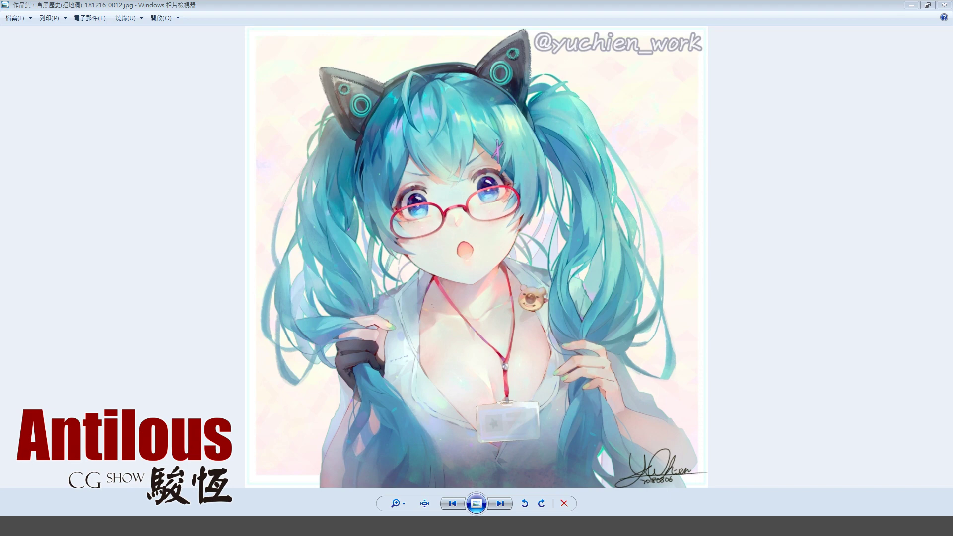
pyautogui.moveTo(952, 75); pyautogui.dragTo(564, 76)
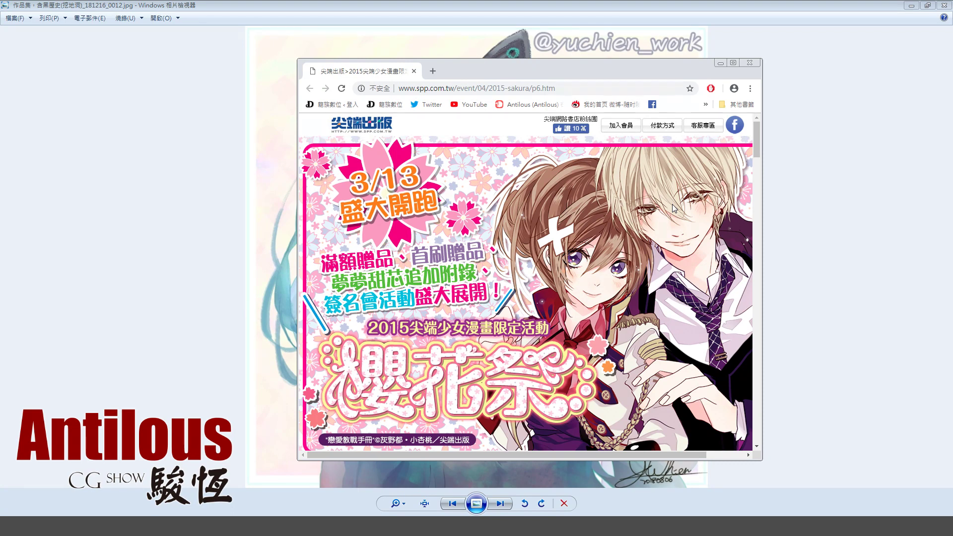
pyautogui.click(750, 63)
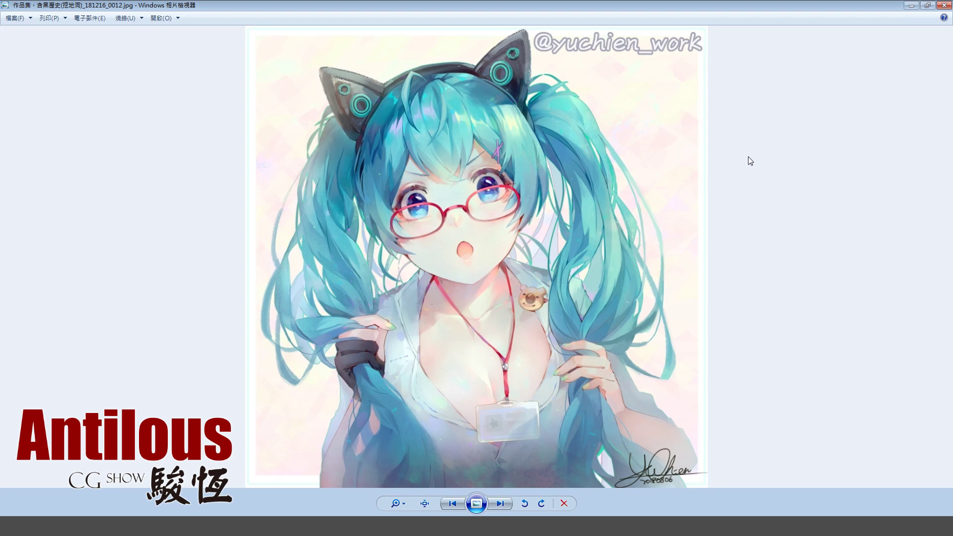
# View illustration 0004, the wolf-eared girl in sportswear, then close the viewer again.
pyautogui.click(943, 5)
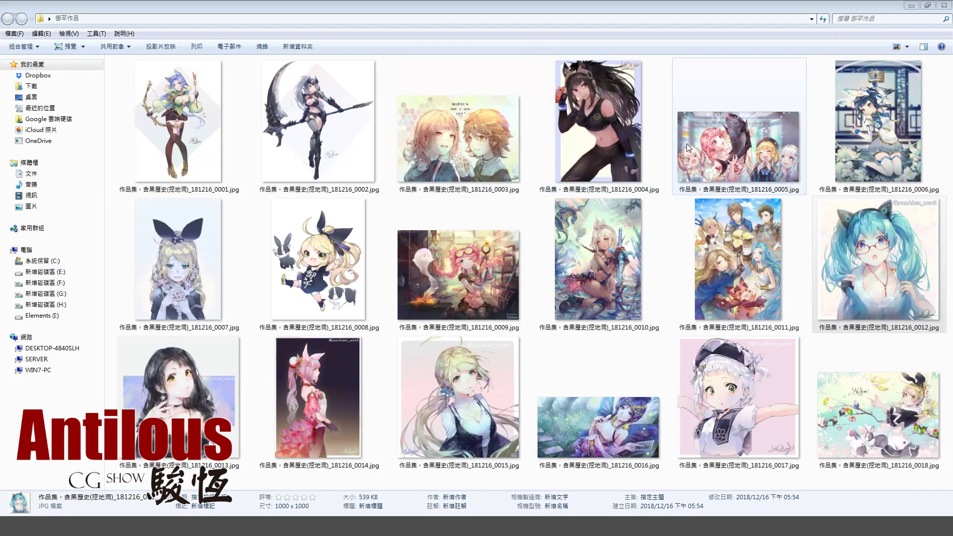
pyautogui.doubleClick(609, 138)
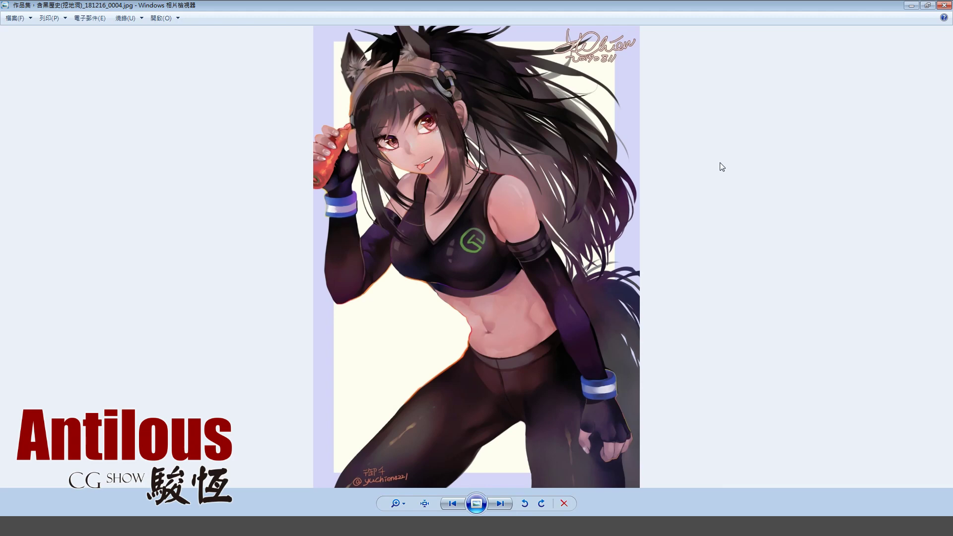
pyautogui.click(941, 6)
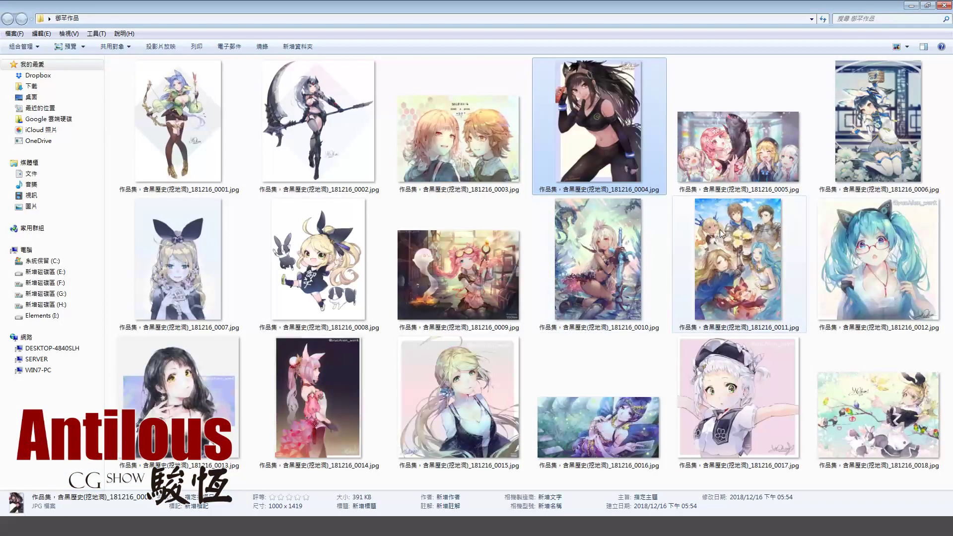
# Clear the folder selection and open illustration 0004 in Photo Viewer.
pyautogui.click(949, 236)
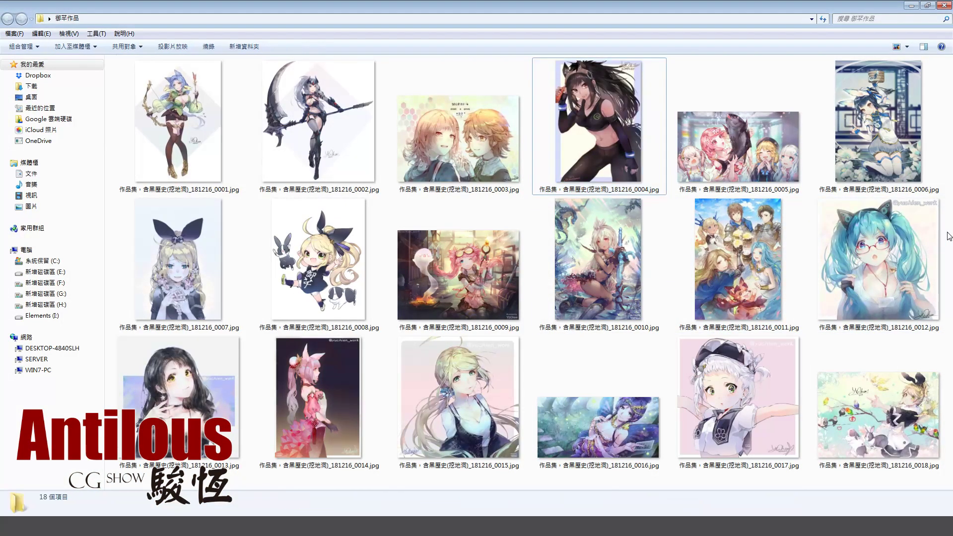
pyautogui.click(604, 167)
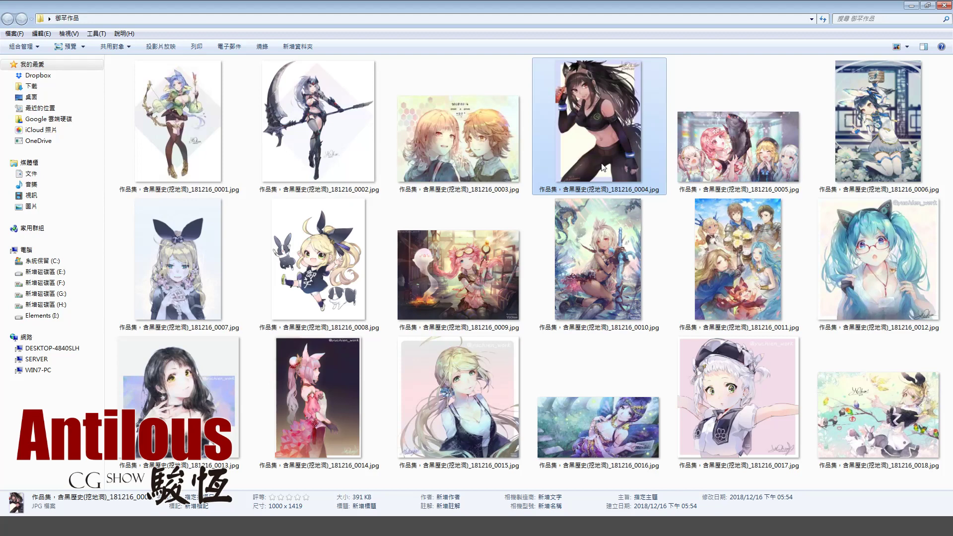
pyautogui.doubleClick(603, 167)
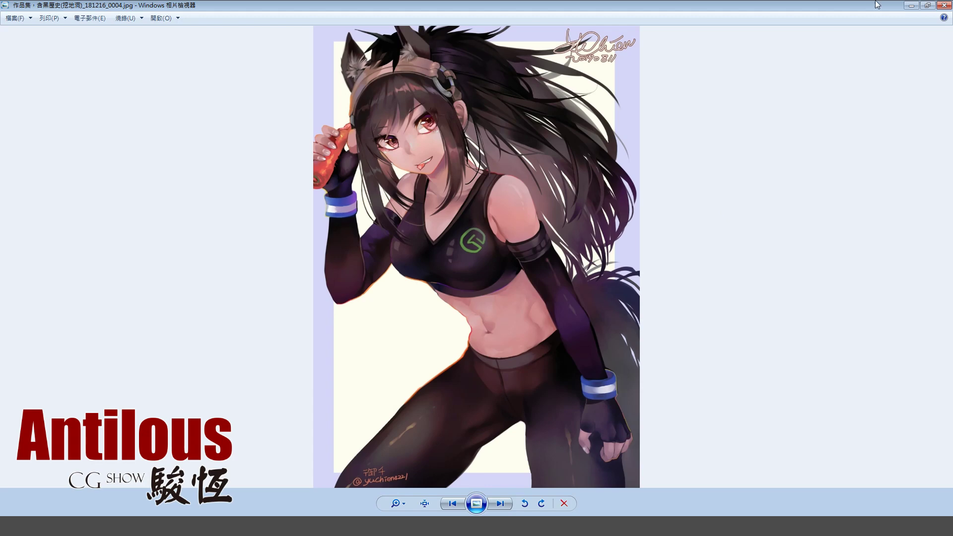
# Close the viewer and check the details of thumbnails 0010, 0016, 0004 and 0015.
pyautogui.click(943, 5)
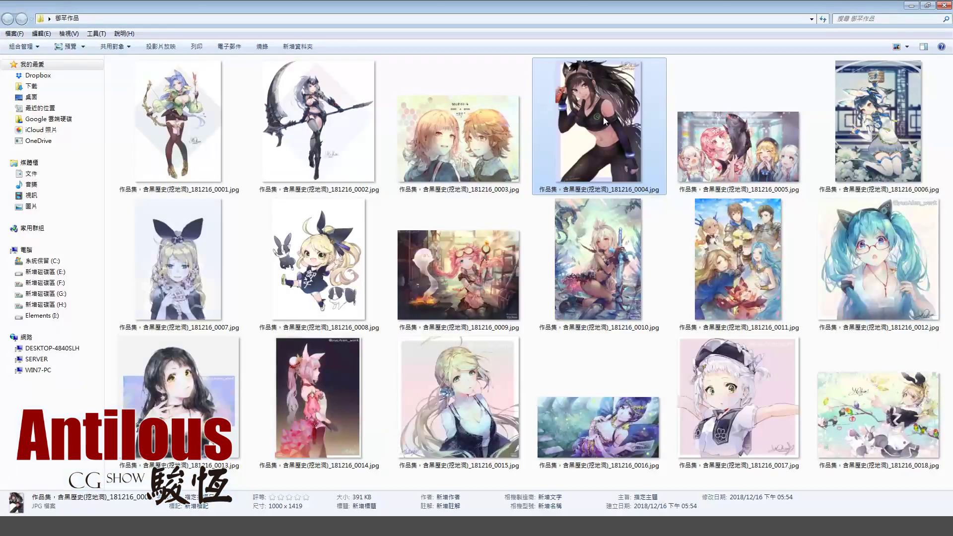
pyautogui.click(584, 231)
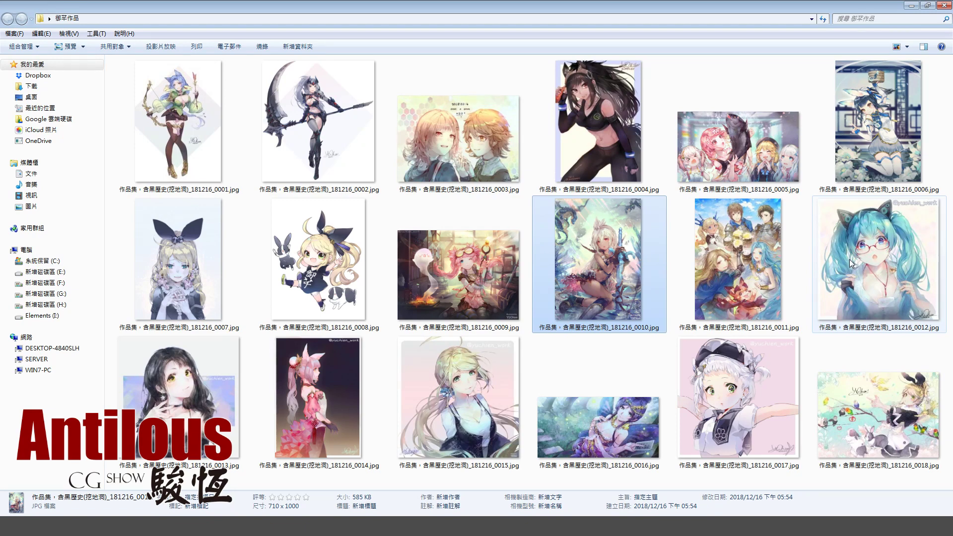
pyautogui.click(596, 462)
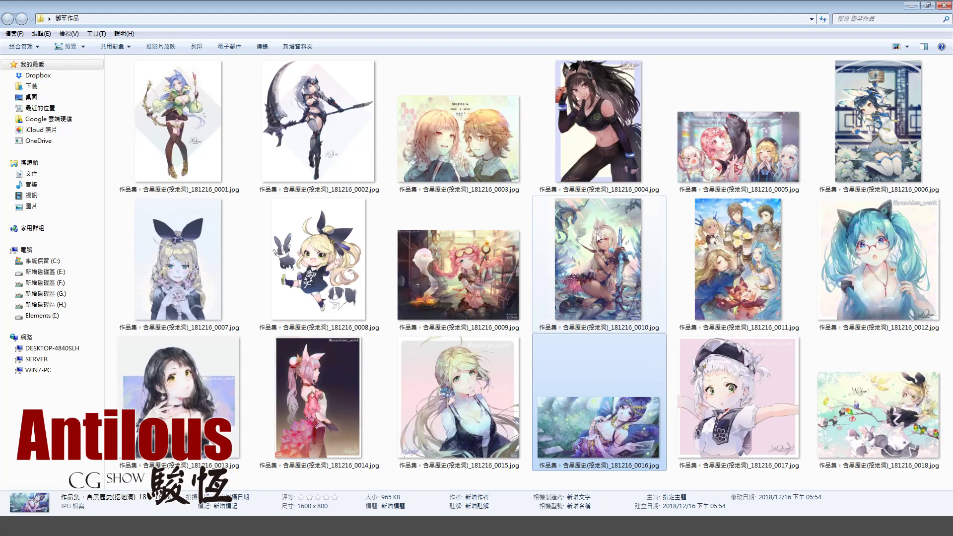
pyautogui.click(571, 130)
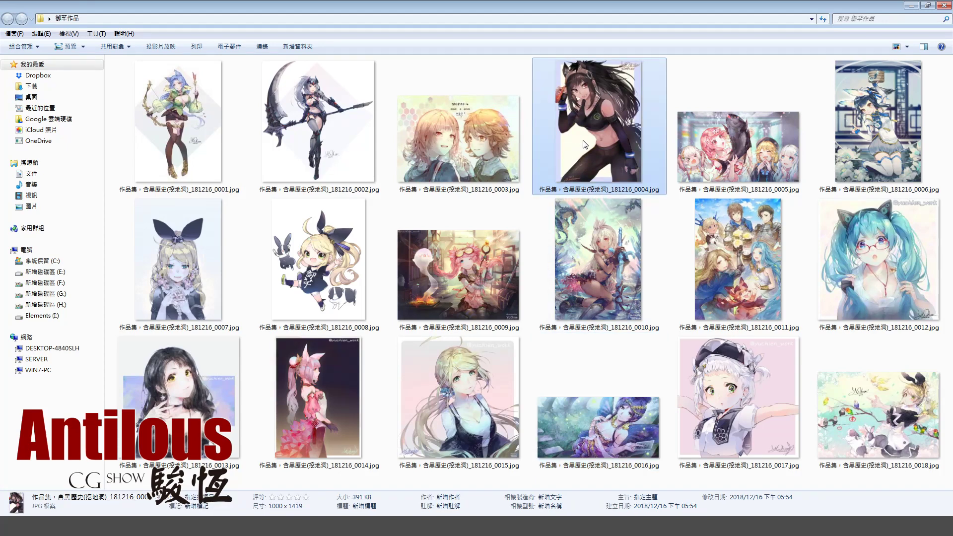
pyautogui.click(516, 419)
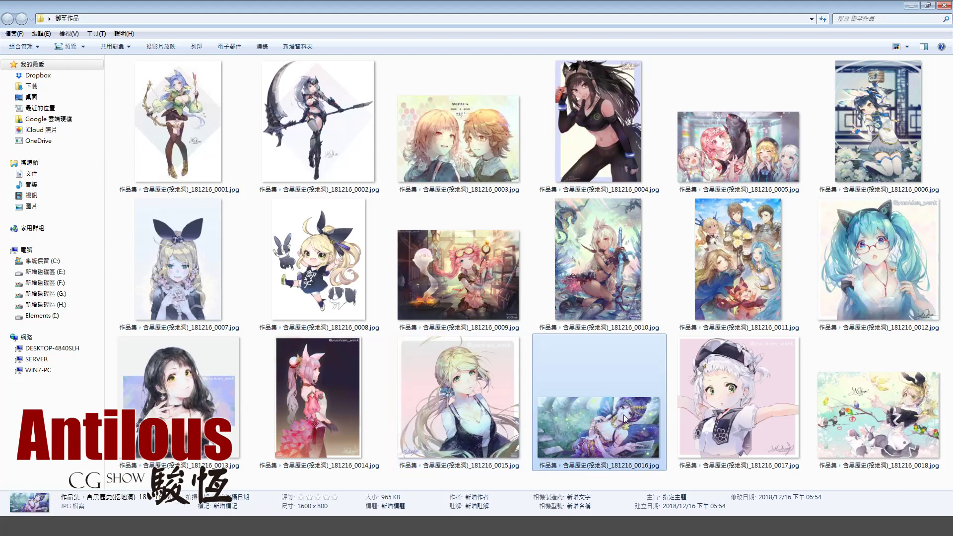
# Compare 0016 with 0015 and 0005, then view the butterfly fairy 0016 and close it.
pyautogui.keyDown('ctrl'); pyautogui.click(533, 408); pyautogui.keyUp('ctrl')
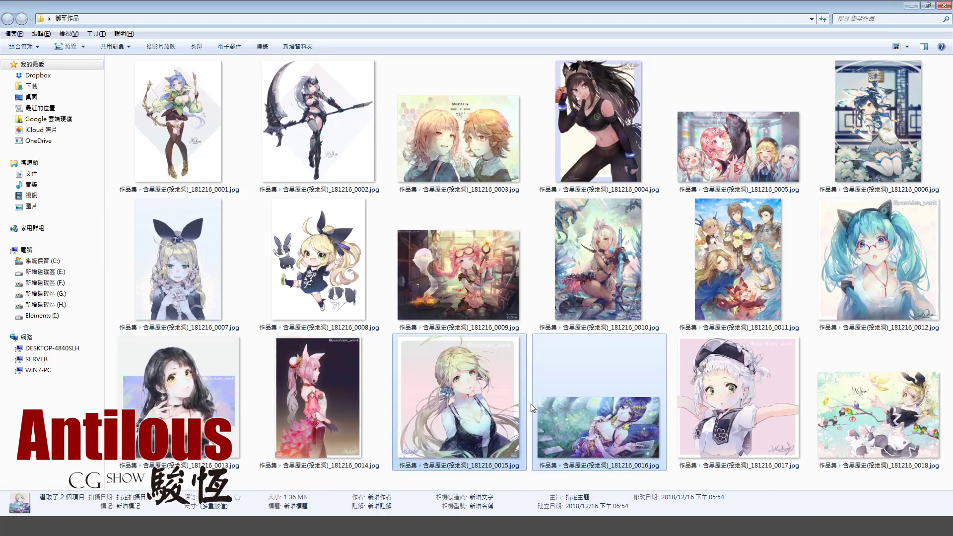
pyautogui.click(620, 418)
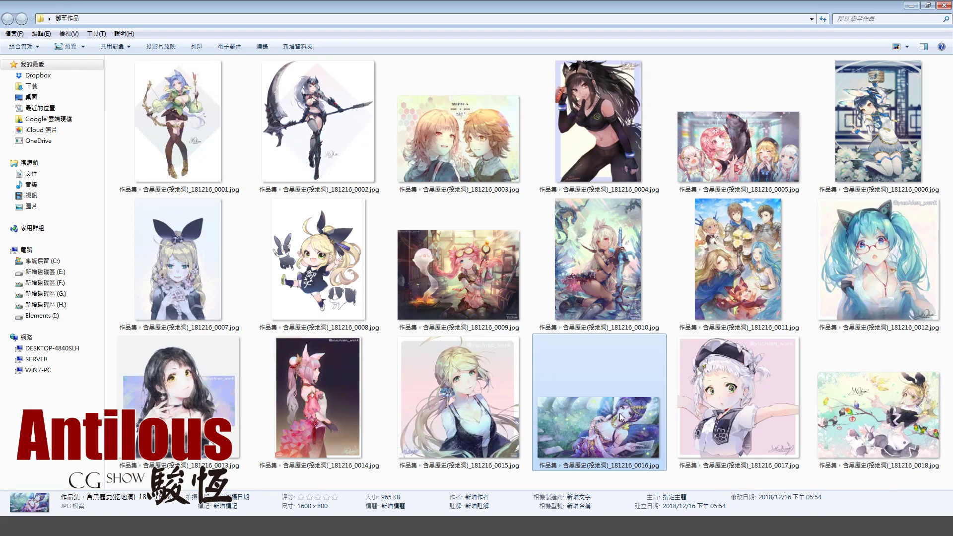
pyautogui.click(727, 148)
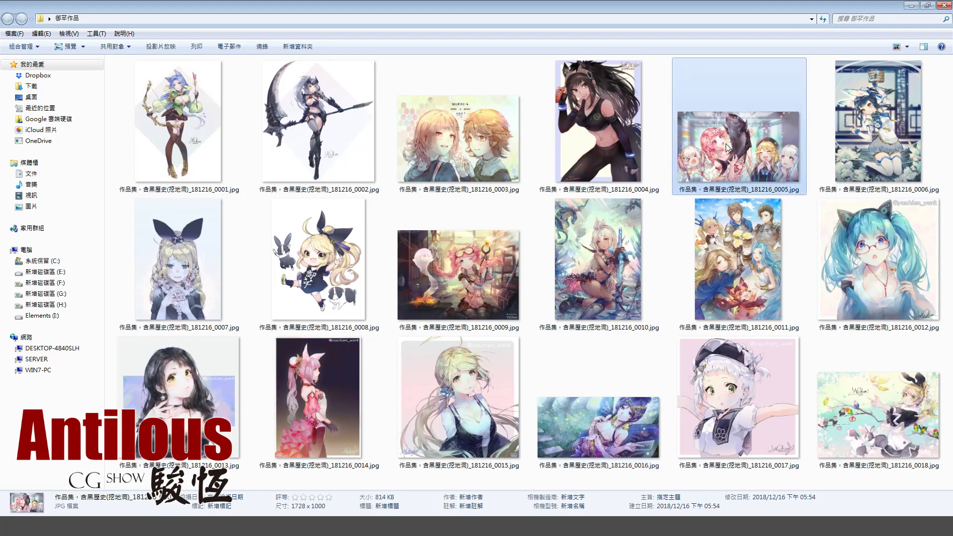
pyautogui.keyDown('ctrl'); pyautogui.click(598, 427); pyautogui.keyUp('ctrl')
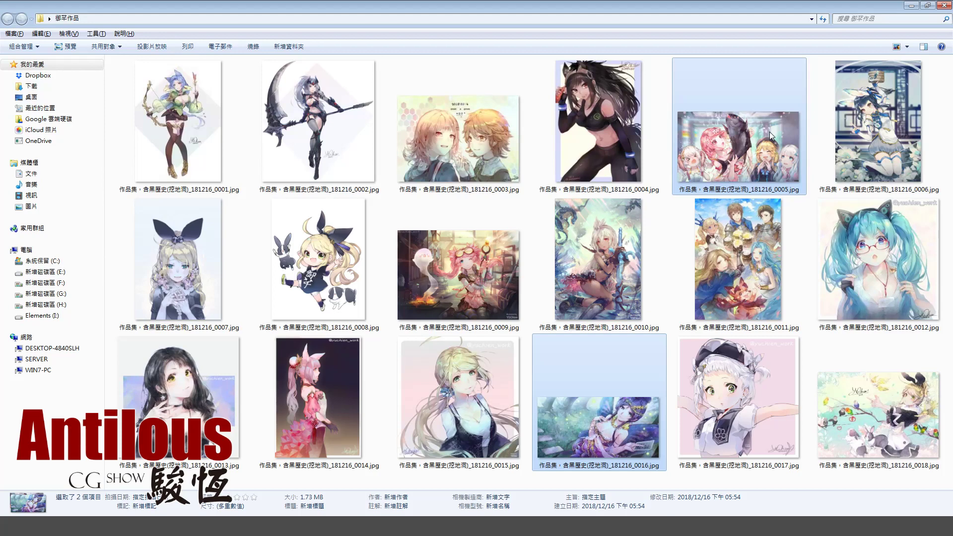
pyautogui.doubleClick(613, 406)
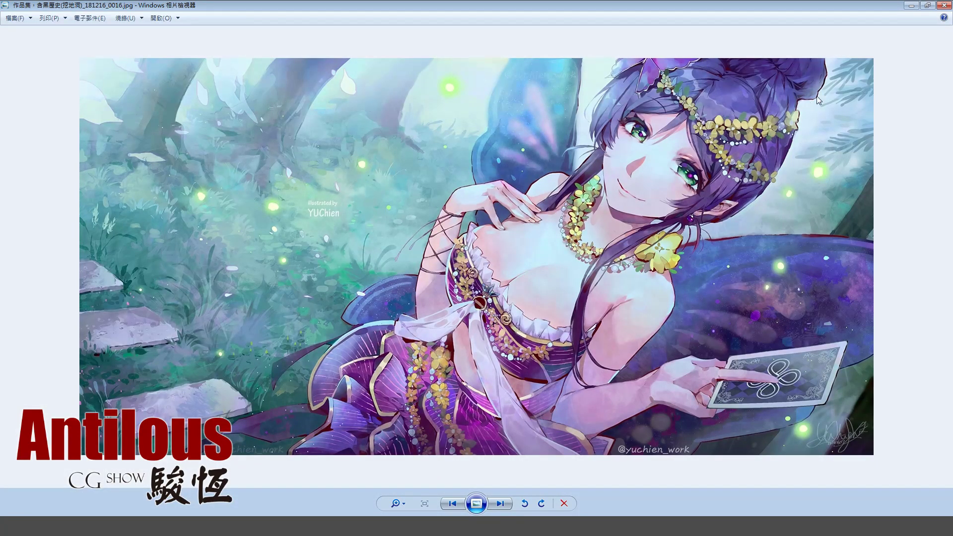
pyautogui.click(944, 5)
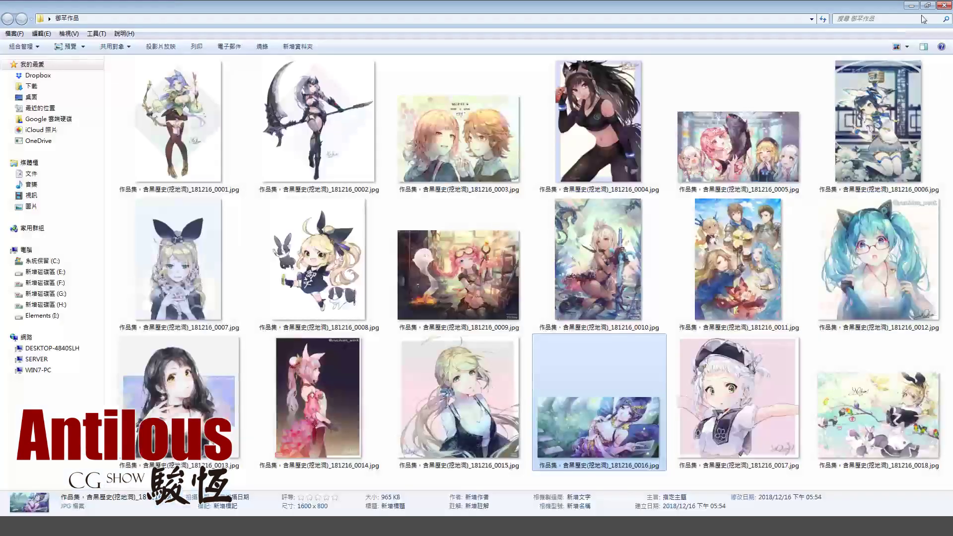
pyautogui.doubleClick(739, 145)
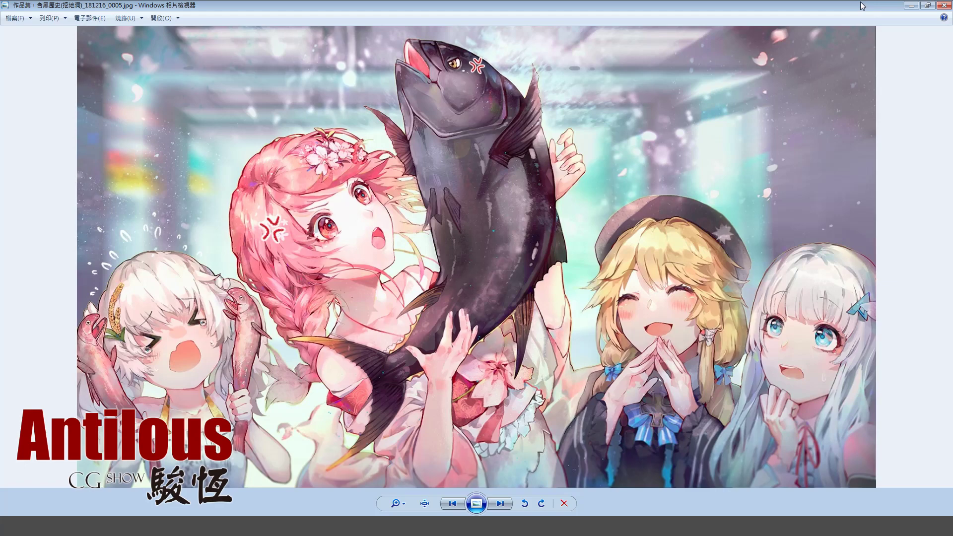
pyautogui.click(943, 6)
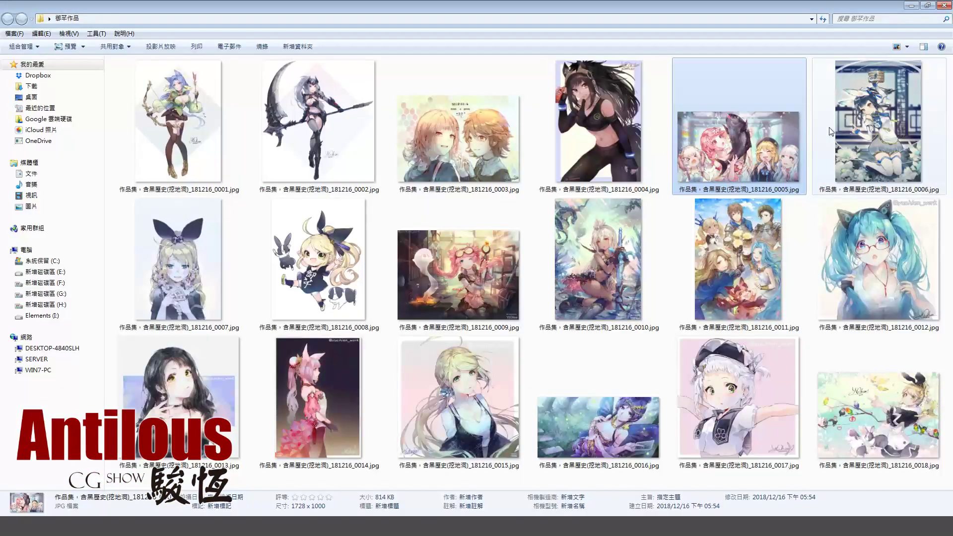
pyautogui.click(747, 227)
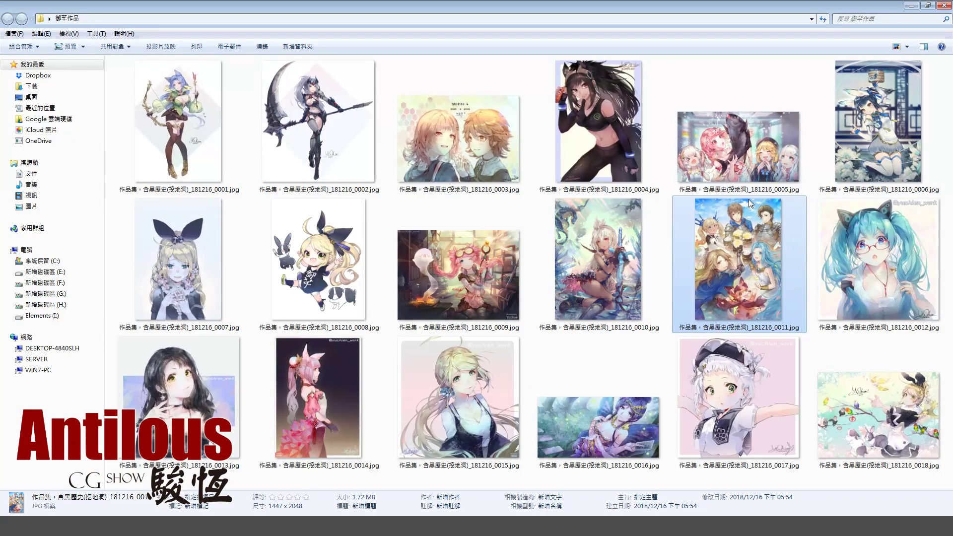
# Briefly view fox-eared image 0014, then open 0007, the blonde girl with a black bow.
pyautogui.doubleClick(332, 386)
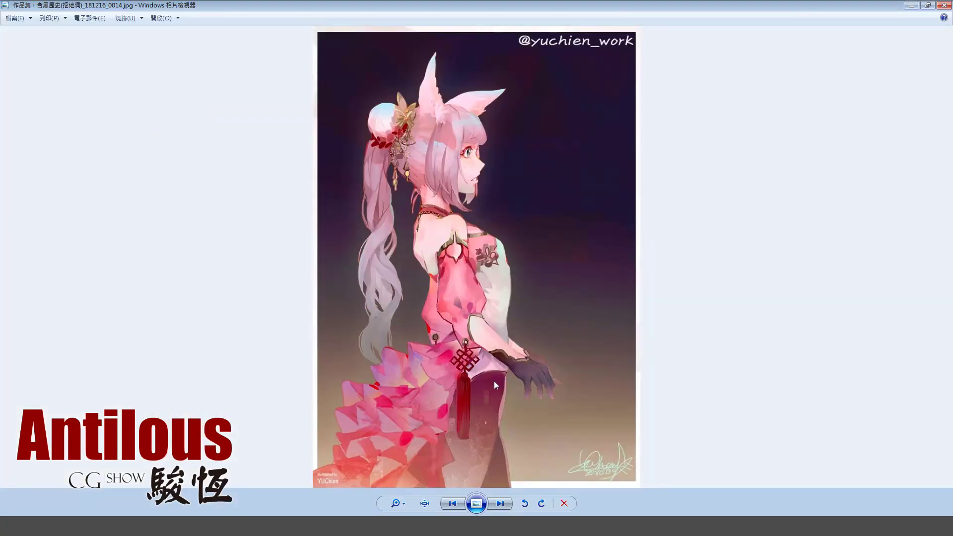
pyautogui.click(943, 6)
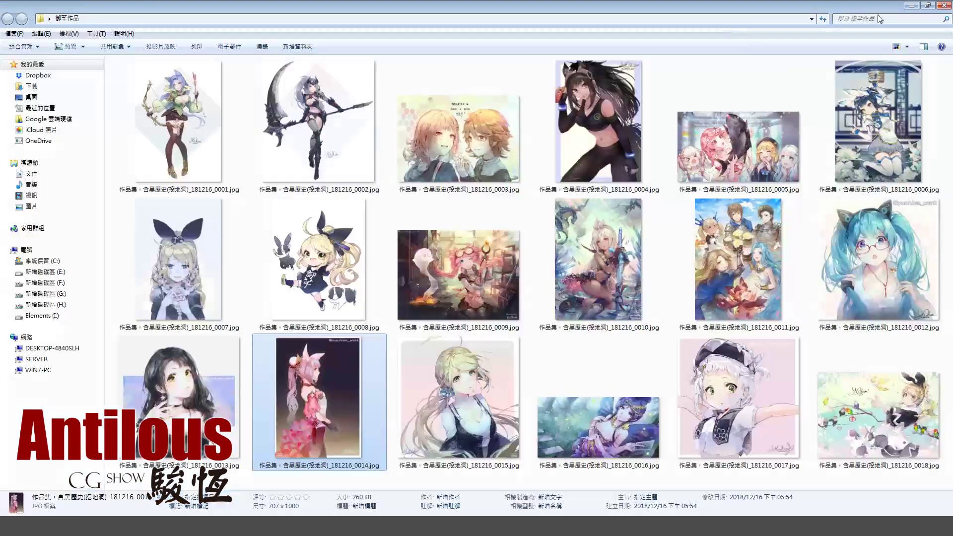
pyautogui.click(177, 432)
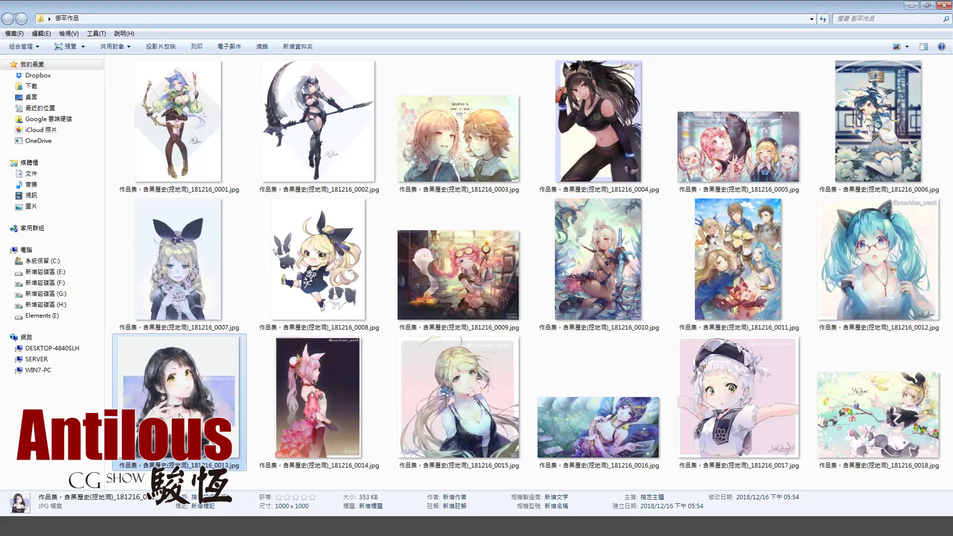
pyautogui.doubleClick(171, 290)
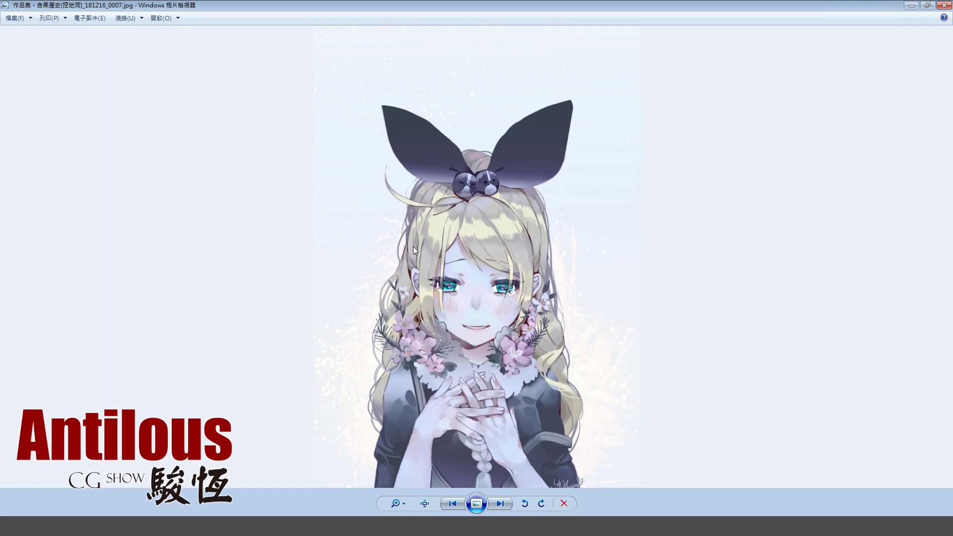
# Close the viewer, view the kneeling sword girl image 0010, then close it again.
pyautogui.click(945, 6)
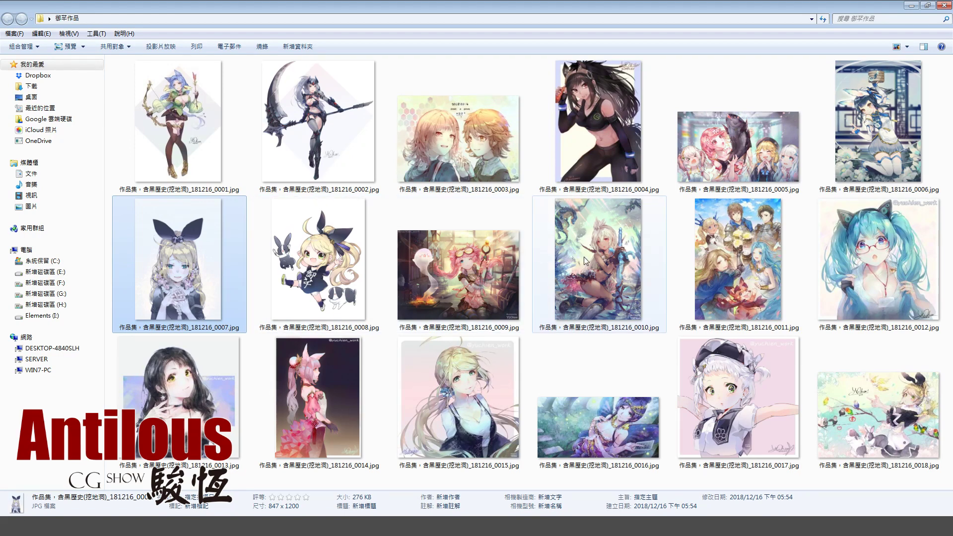
pyautogui.doubleClick(604, 257)
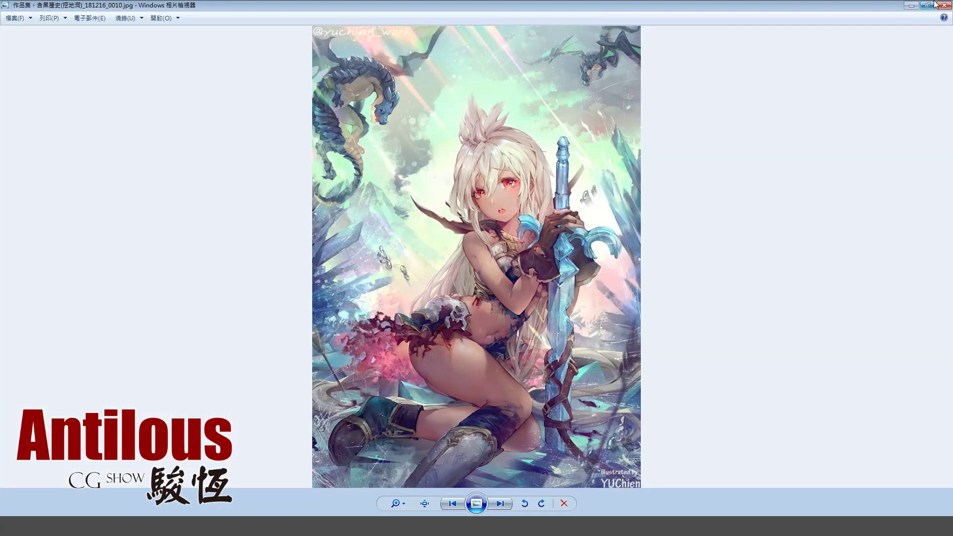
pyautogui.click(943, 6)
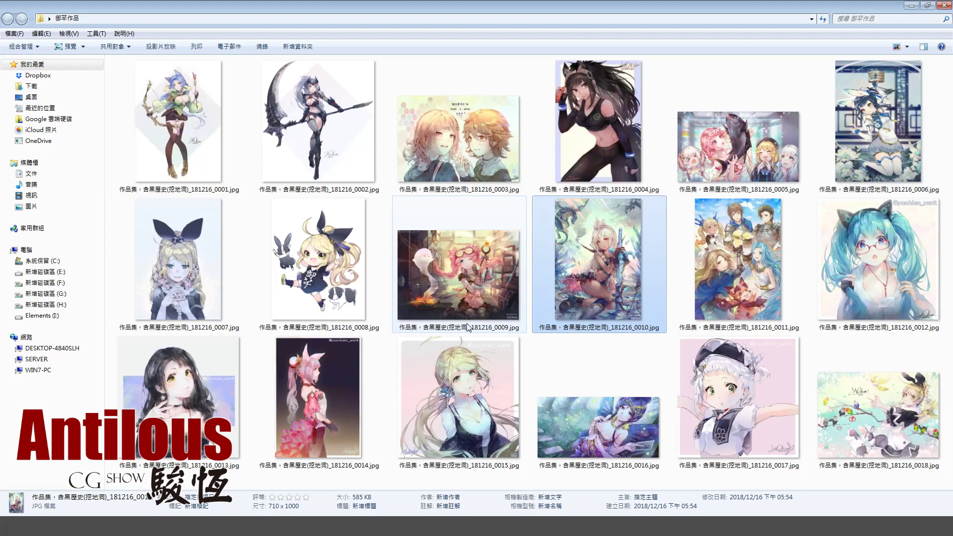
# Open image 0018 and flip between 0017 and 0018, ending on 0017.
pyautogui.click(862, 434)
pyautogui.doubleClick(862, 434)
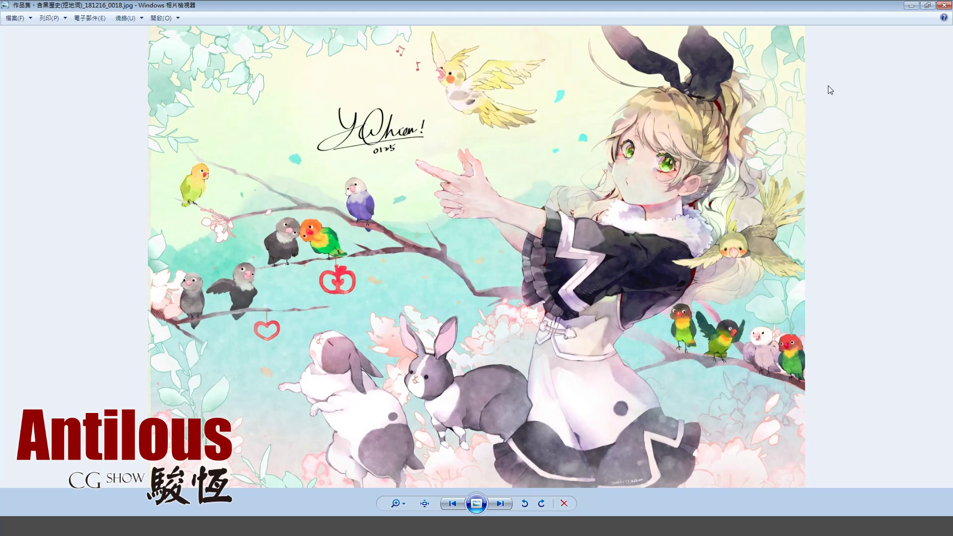
pyautogui.press('Left')
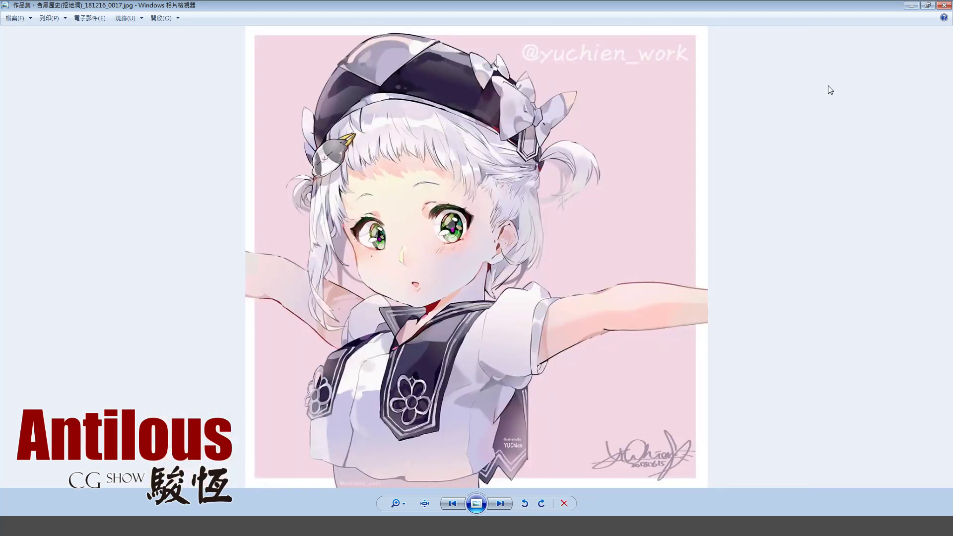
pyautogui.press('Right')
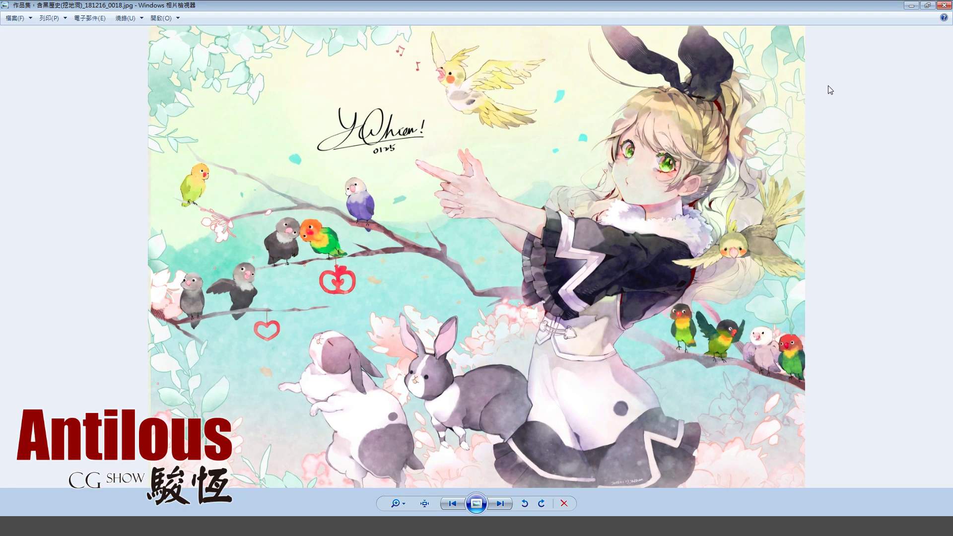
pyautogui.press('Left')
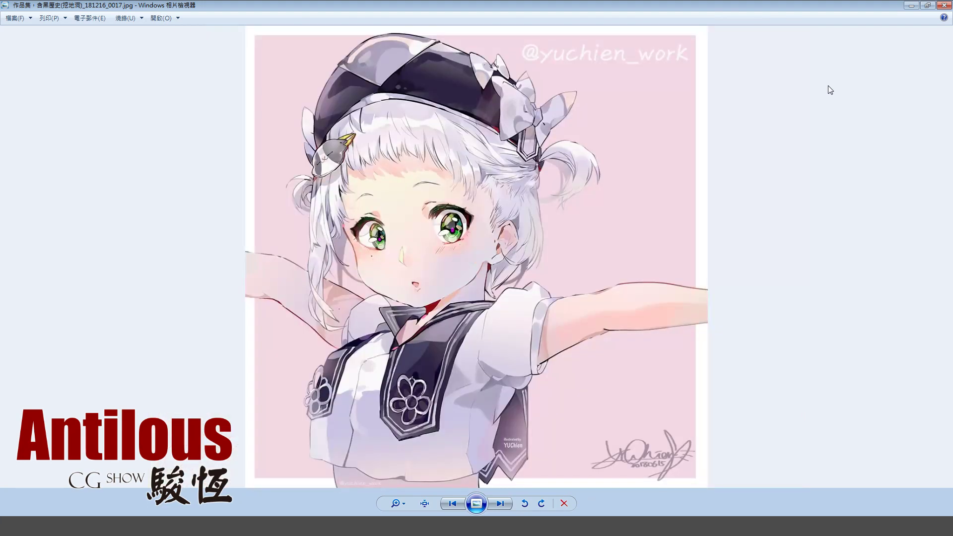
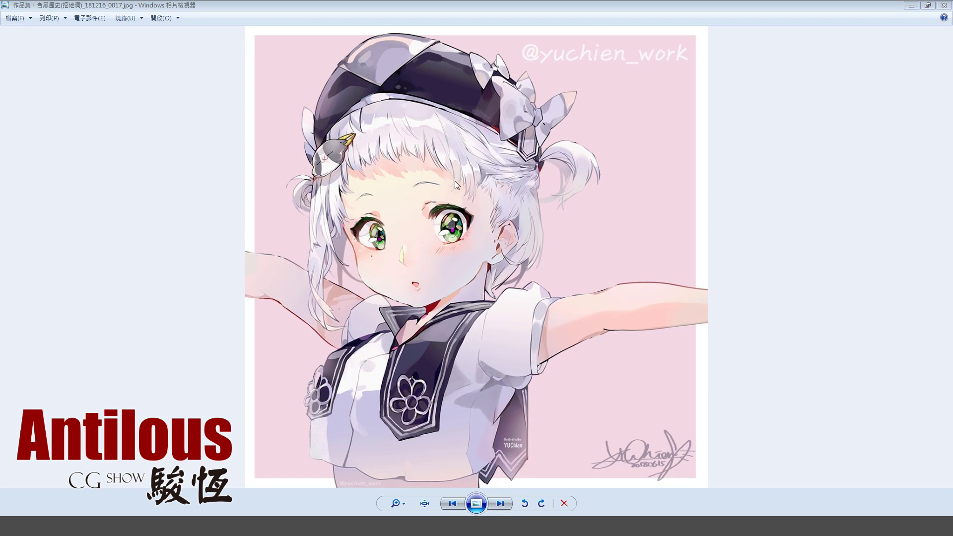
# Browse back and forth through neighbouring pictures, ending on the blonde long-haired girl (0015).
pyautogui.click(449, 412)
pyautogui.click(452, 504)
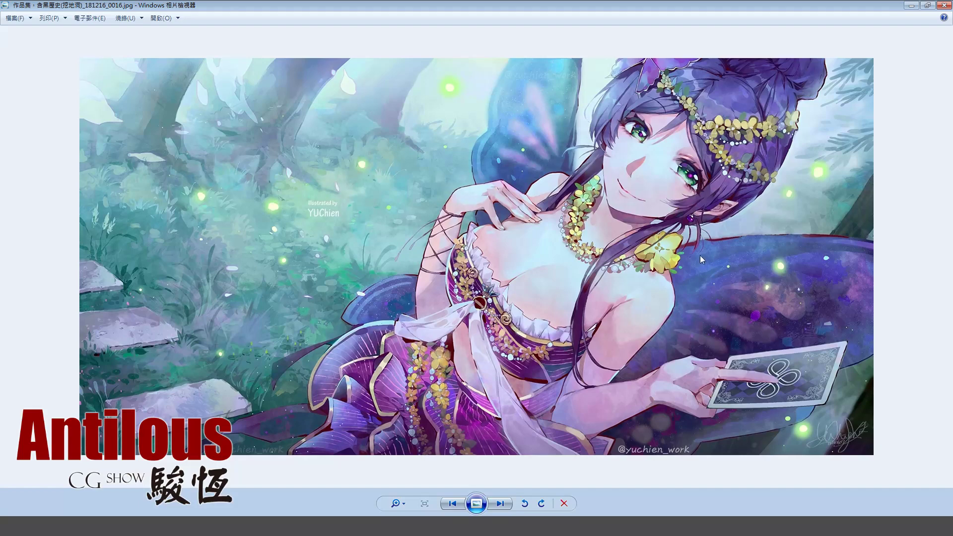
pyautogui.press('Right')
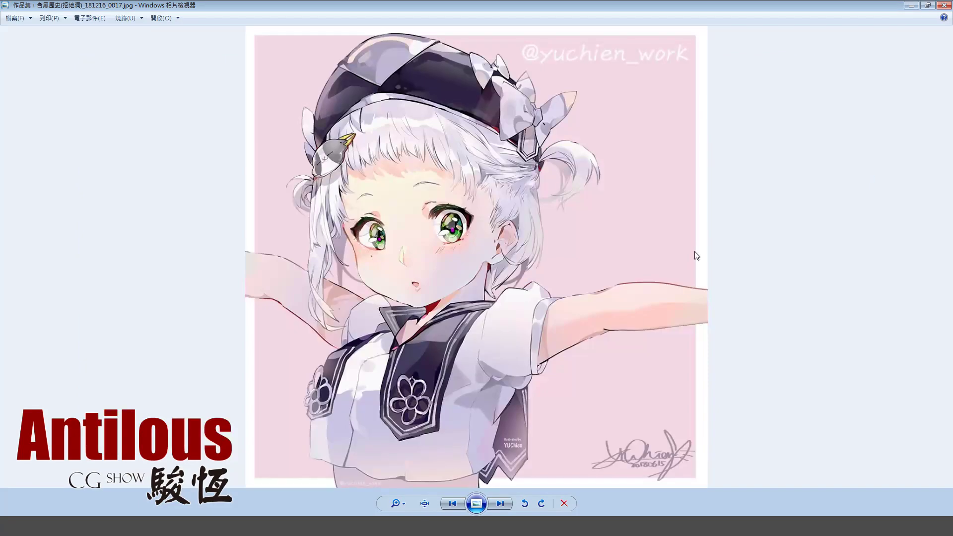
pyautogui.press('Left')
pyautogui.press('Right')
pyautogui.press('Left')
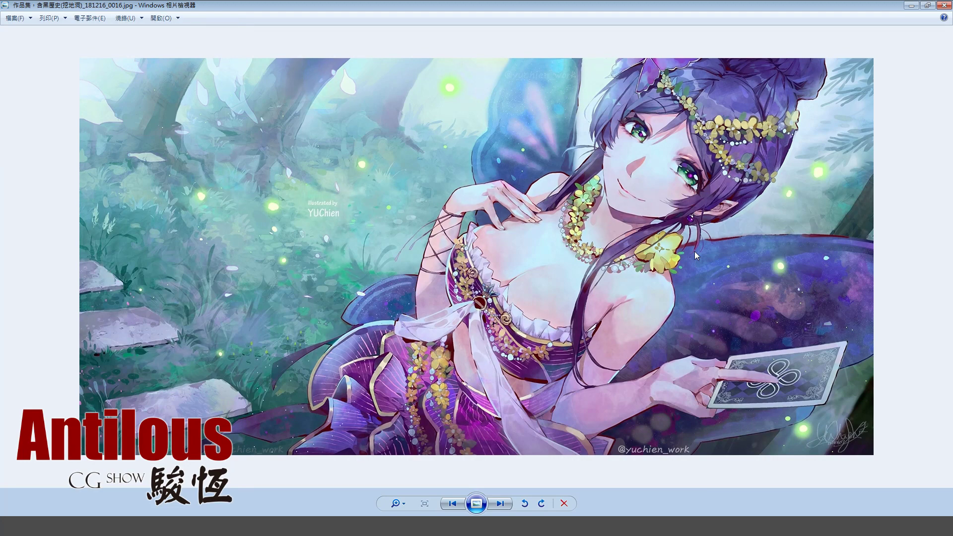
pyautogui.press('Right')
pyautogui.press('Left')
pyautogui.press('Right')
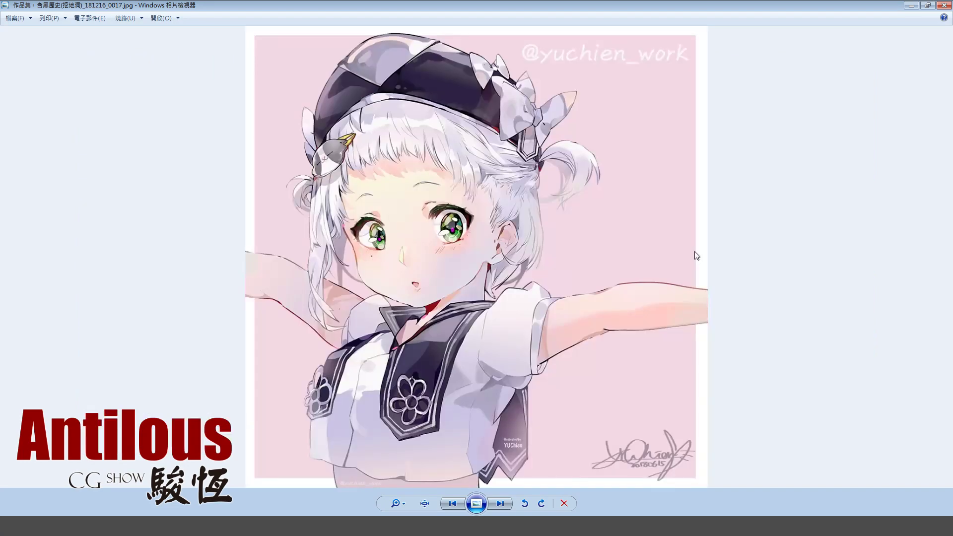
pyautogui.press('Left')
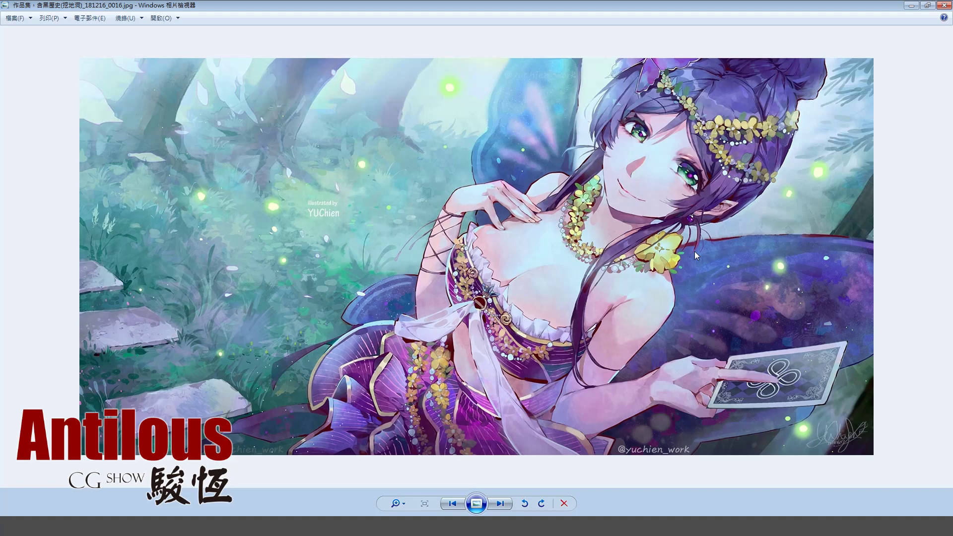
pyautogui.press('Left')
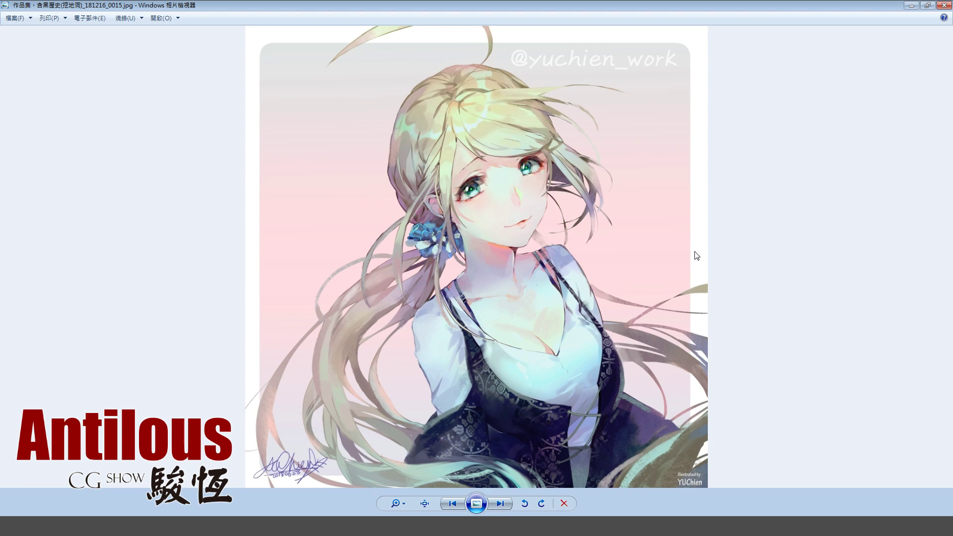
# Flip between neighbouring images, ending on 0014, the pink-haired fox-eared girl.
pyautogui.press('Right')
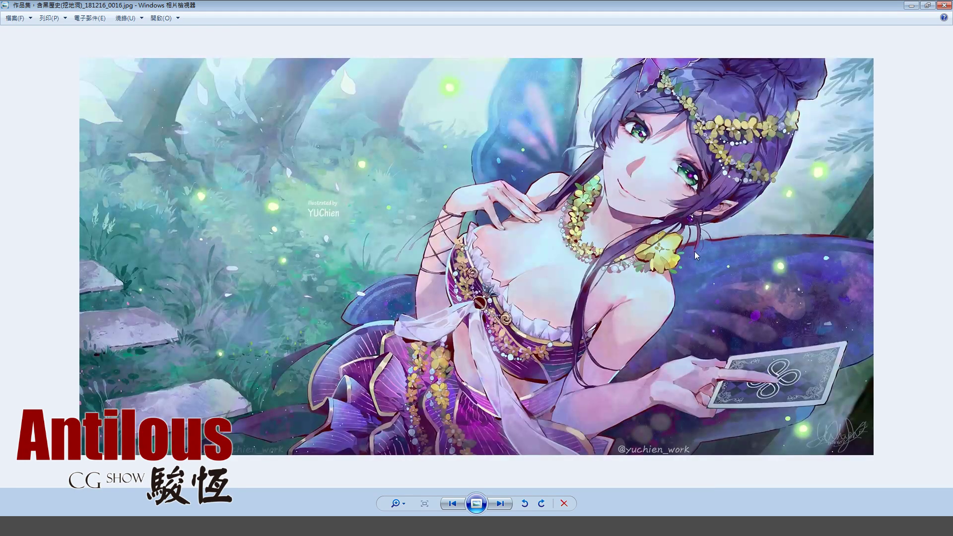
pyautogui.press('Right')
pyautogui.press('Left')
pyautogui.press('Left')
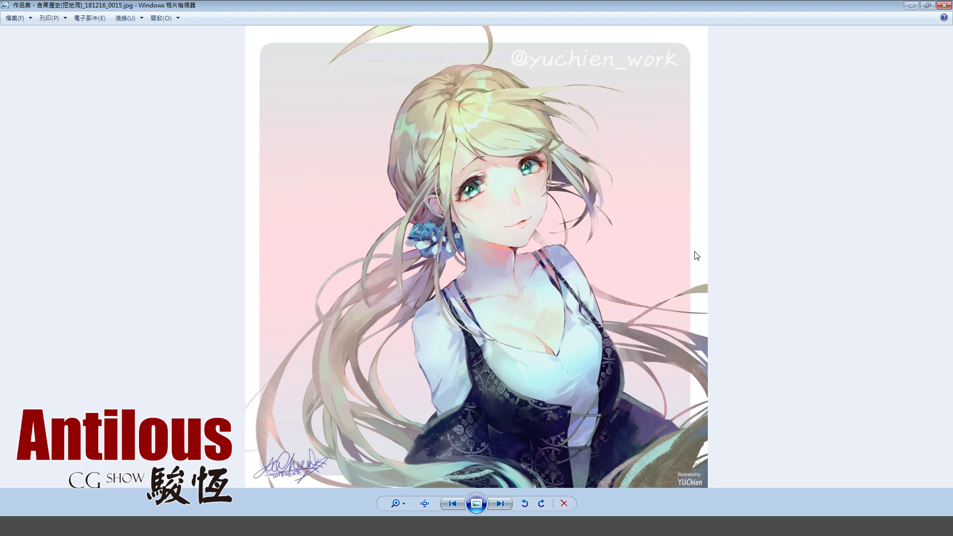
pyautogui.press('Left')
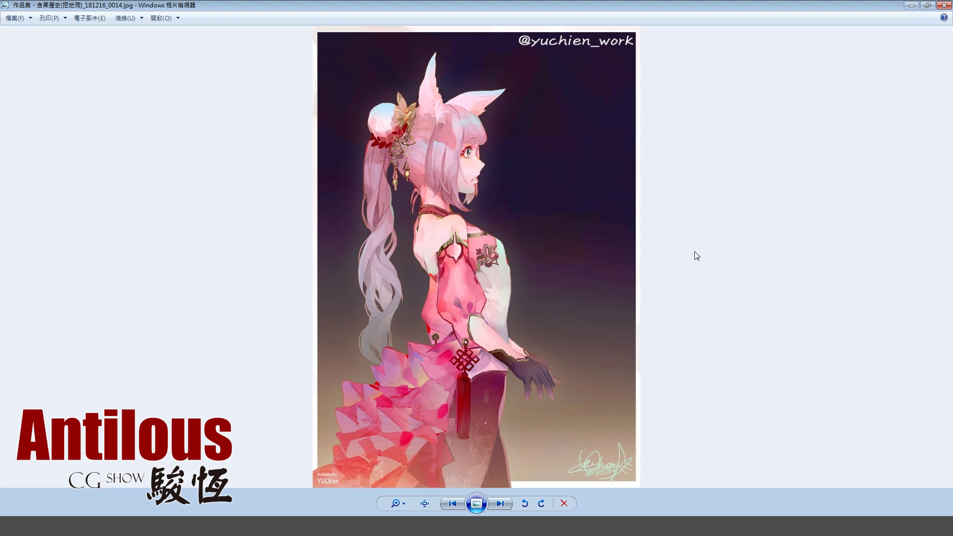
# Go back to image 0013, the dark-haired girl with a star earring.
pyautogui.press('Left')
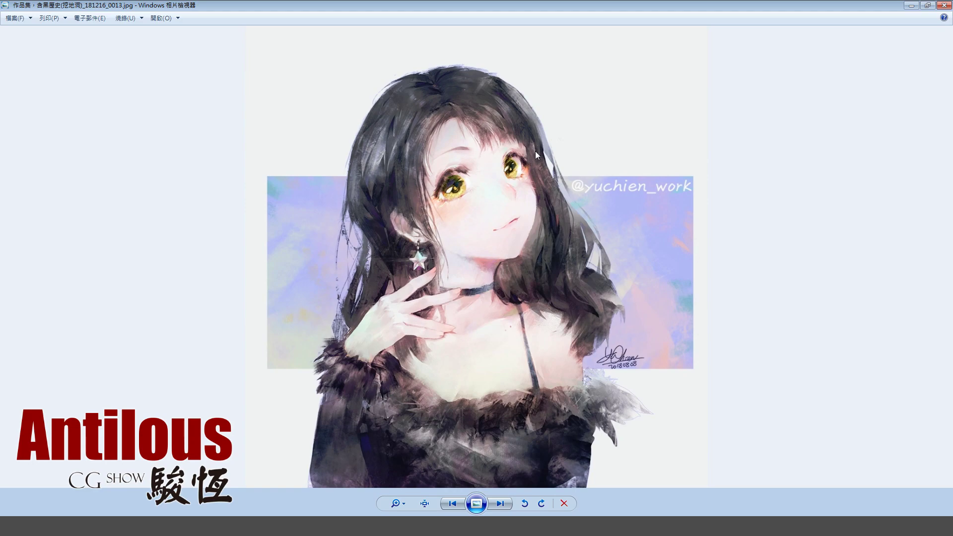
# Zoom in and out on the dark-haired girl's portrait, then close Windows Photo Viewer.
pyautogui.scroll(1, 484, 167)
pyautogui.scroll(1, 505, 178)
pyautogui.scroll(1, 522, 243)
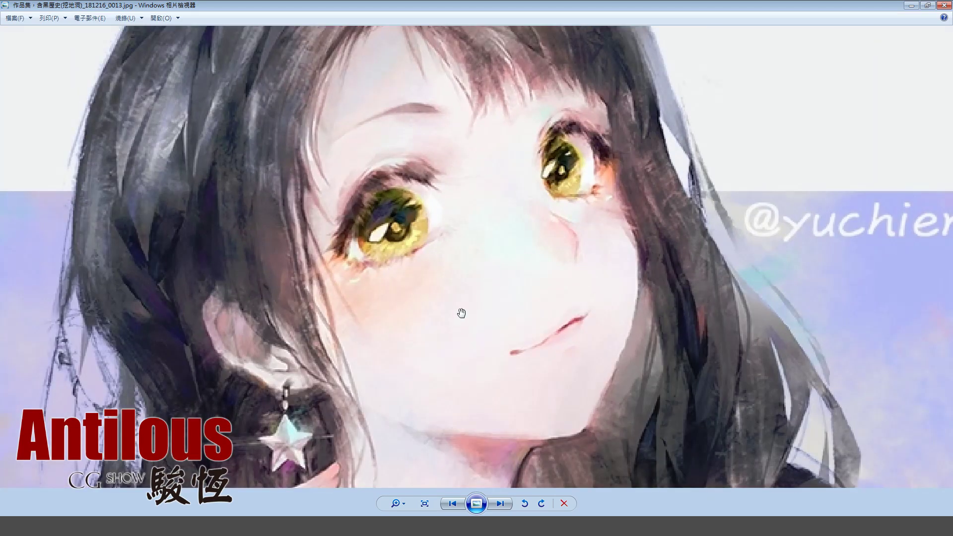
pyautogui.scroll(1, 462, 310)
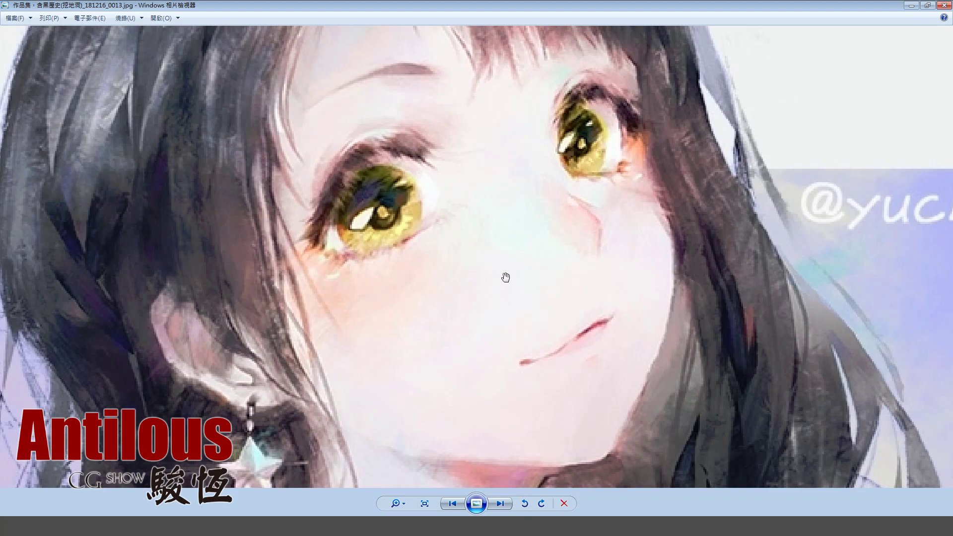
pyautogui.scroll(-1, 505, 274)
pyautogui.scroll(-1, 506, 272)
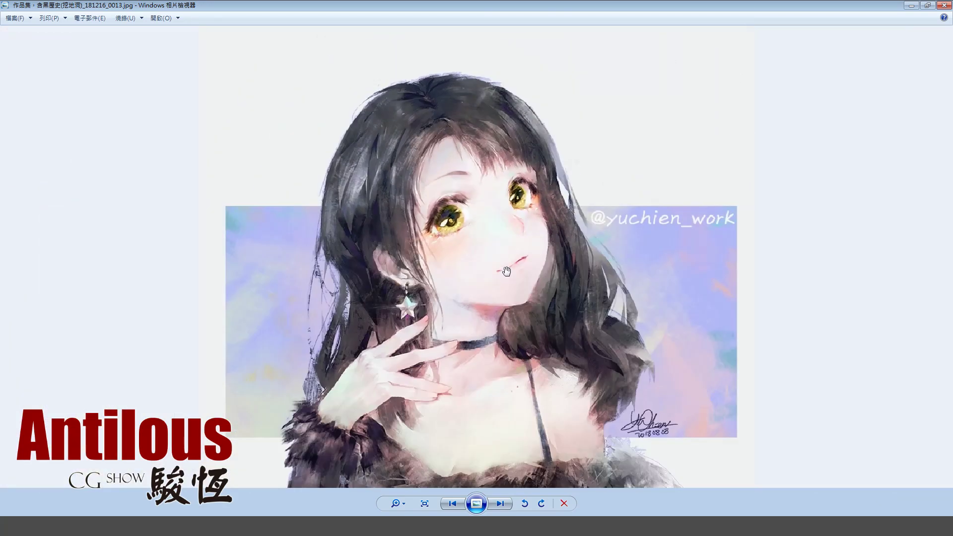
pyautogui.scroll(-1, 506, 271)
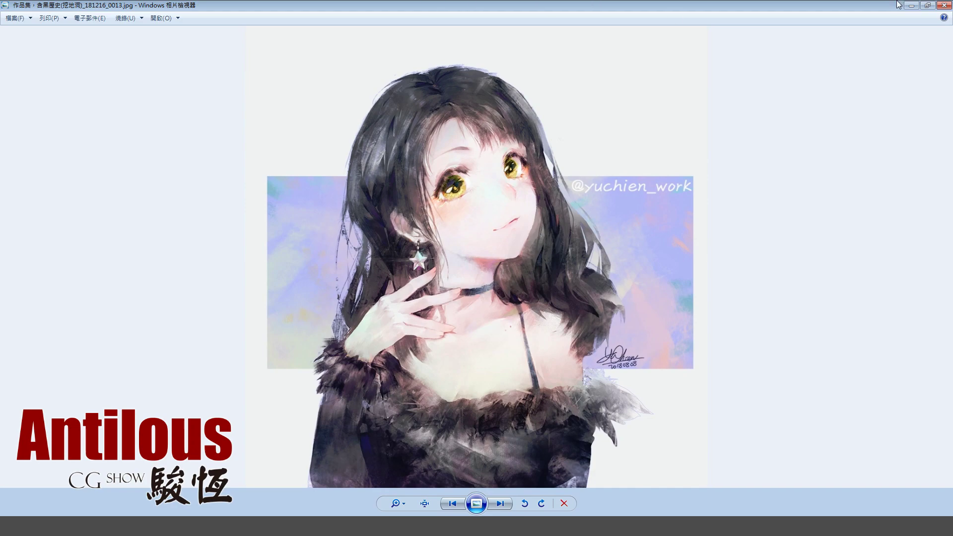
pyautogui.click(945, 5)
# View 181216_0001.jpg full-size, then move on to the silver-haired scythe girl.
pyautogui.doubleClick(161, 145)
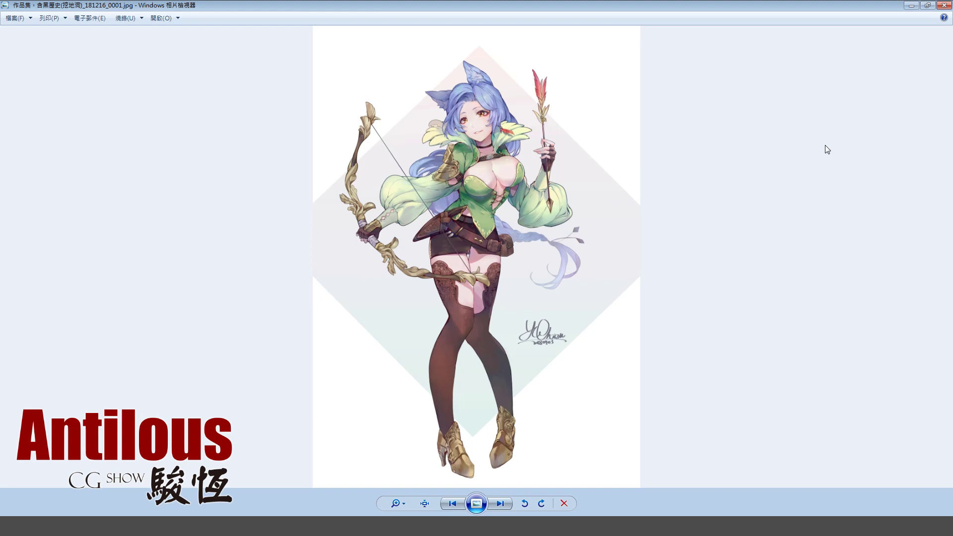
pyautogui.press('Right')
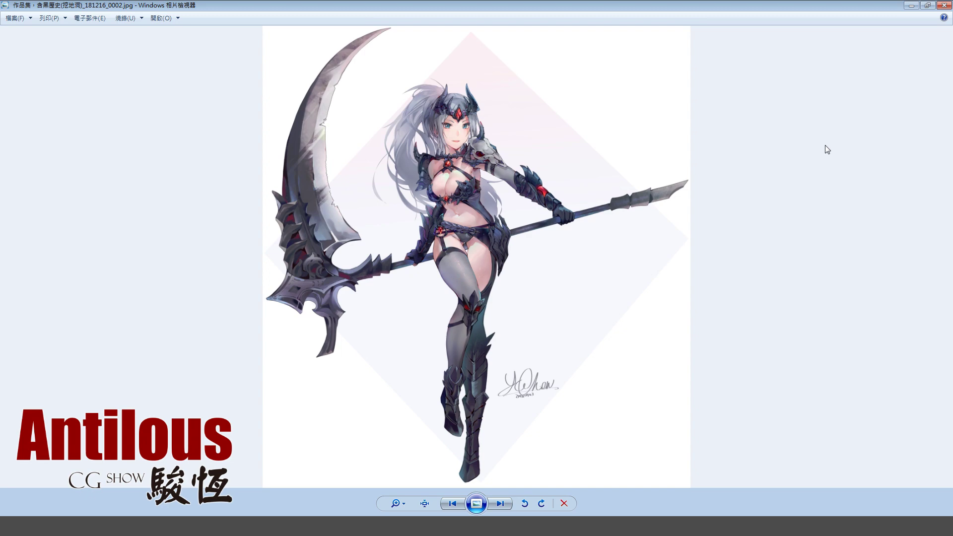
pyautogui.press('Left')
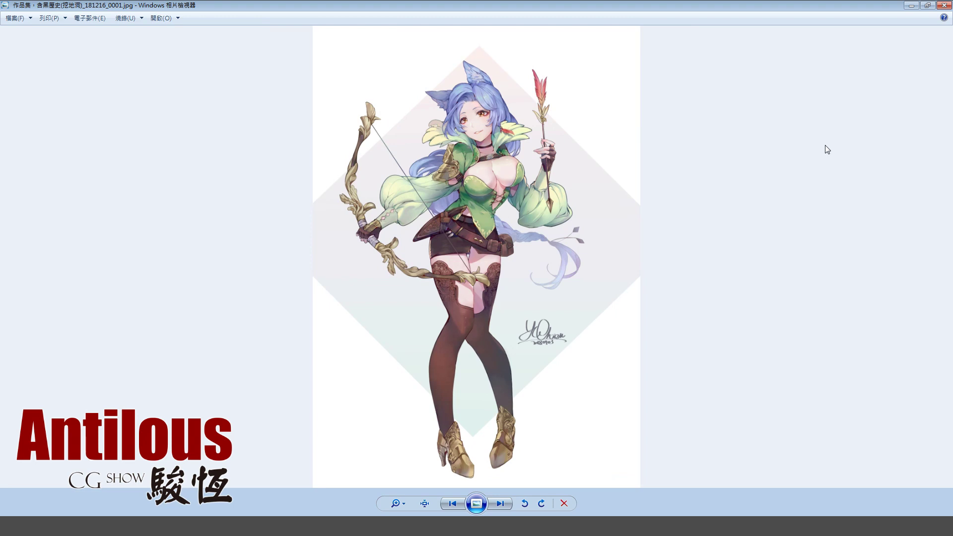
pyautogui.press('Right')
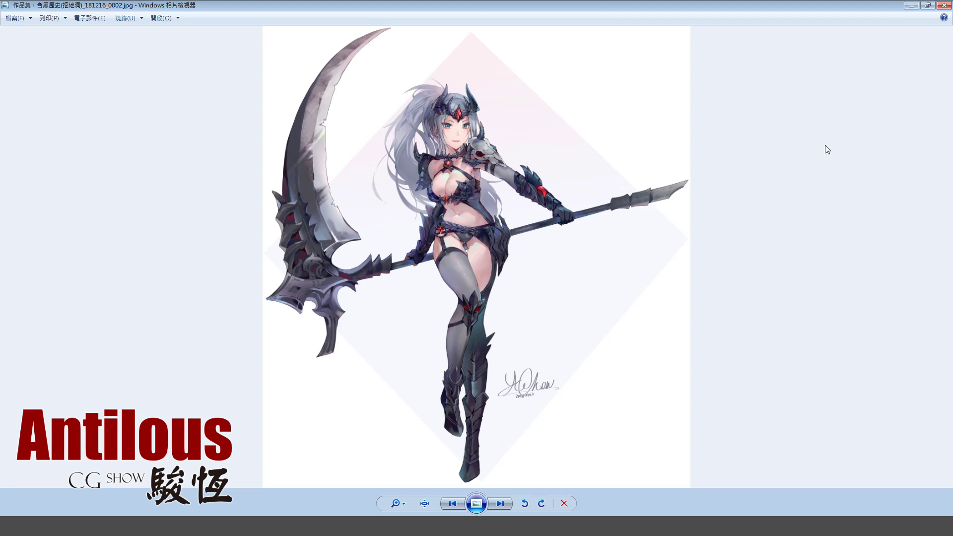
pyautogui.press('Left')
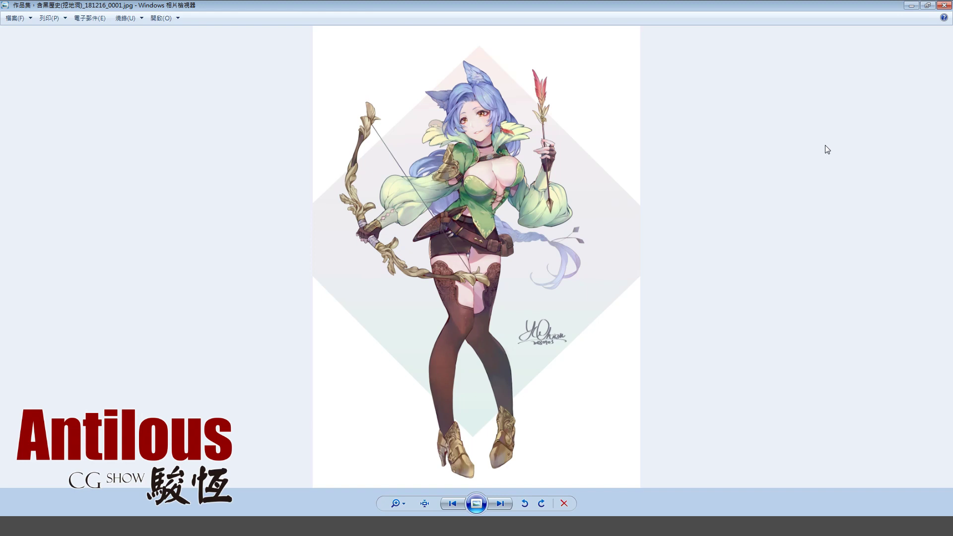
# Advance to 181216_0002.jpg, the armored girl with the giant scythe.
pyautogui.press('Right')
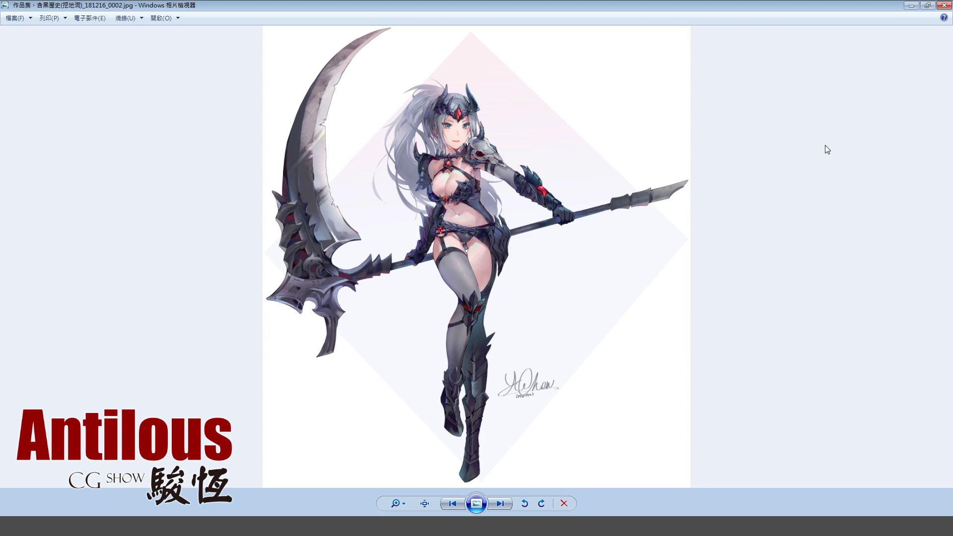
pyautogui.press('Right')
pyautogui.press('Left')
pyautogui.click(945, 5)
pyautogui.click(347, 164)
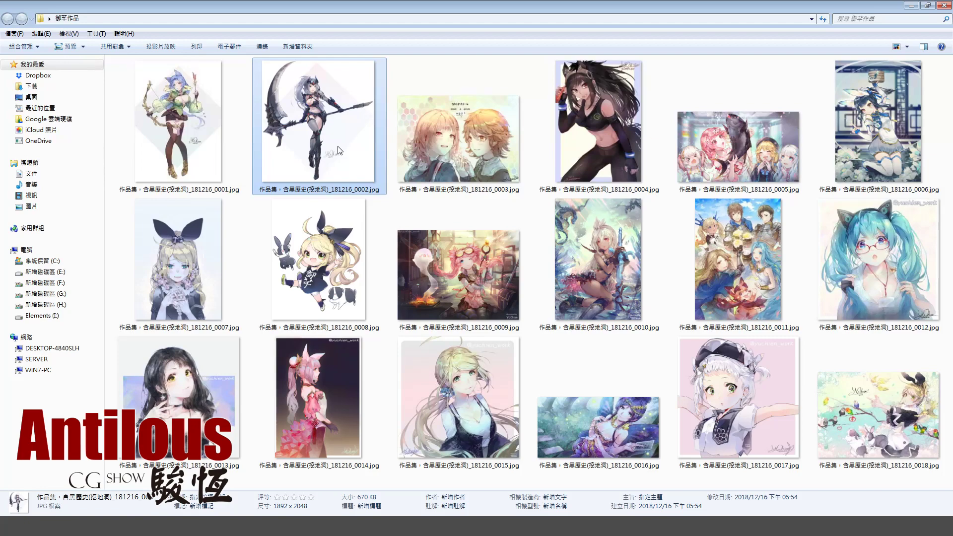
pyautogui.doubleClick(340, 151)
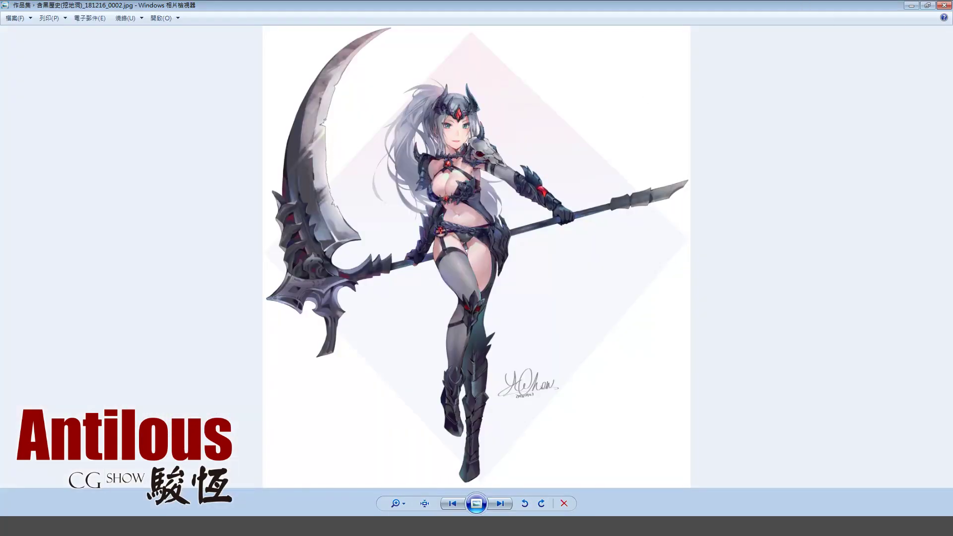
pyautogui.click(945, 5)
pyautogui.click(636, 263)
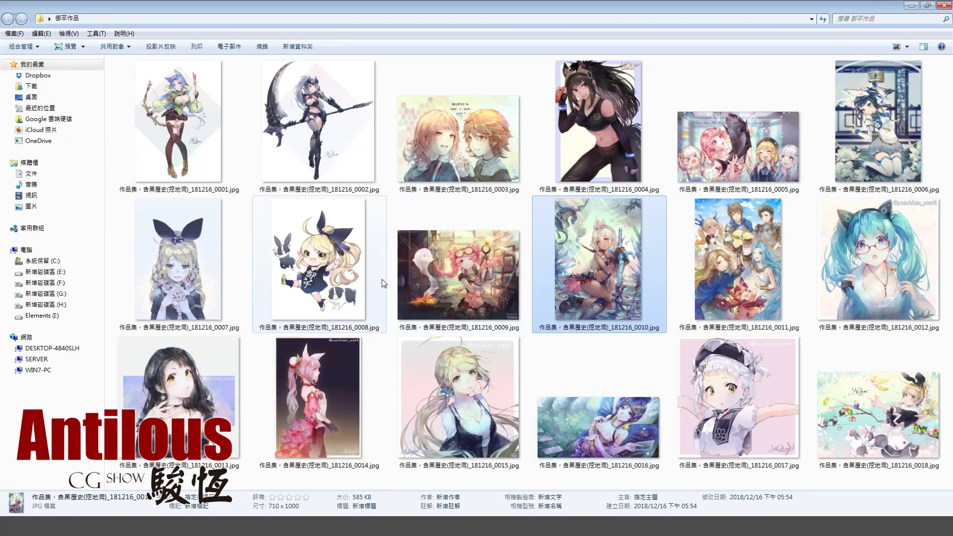
pyautogui.doubleClick(316, 159)
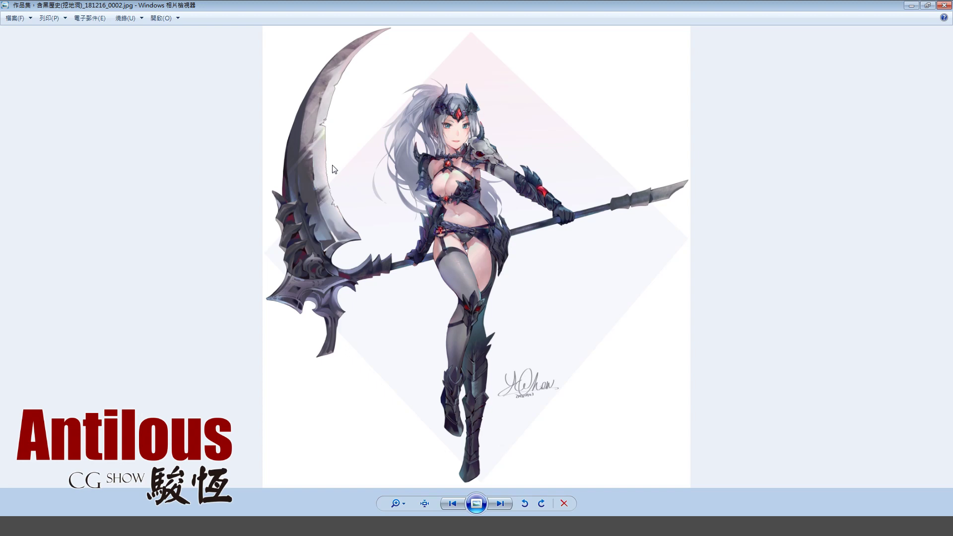
# Step forward through images 0003 to 0007, ending on the blonde girl with the black ribbon.
pyautogui.press('Right')
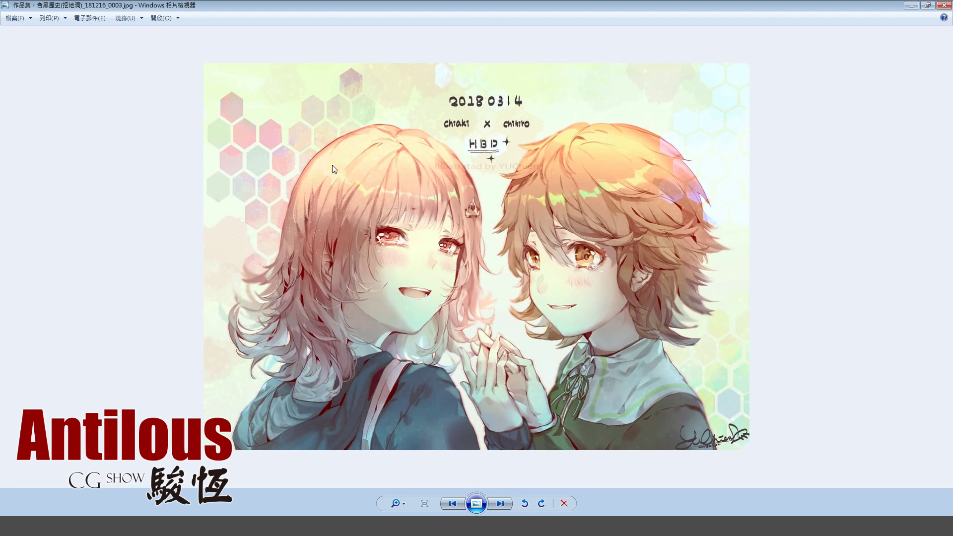
pyautogui.press('Right')
pyautogui.press('Right')
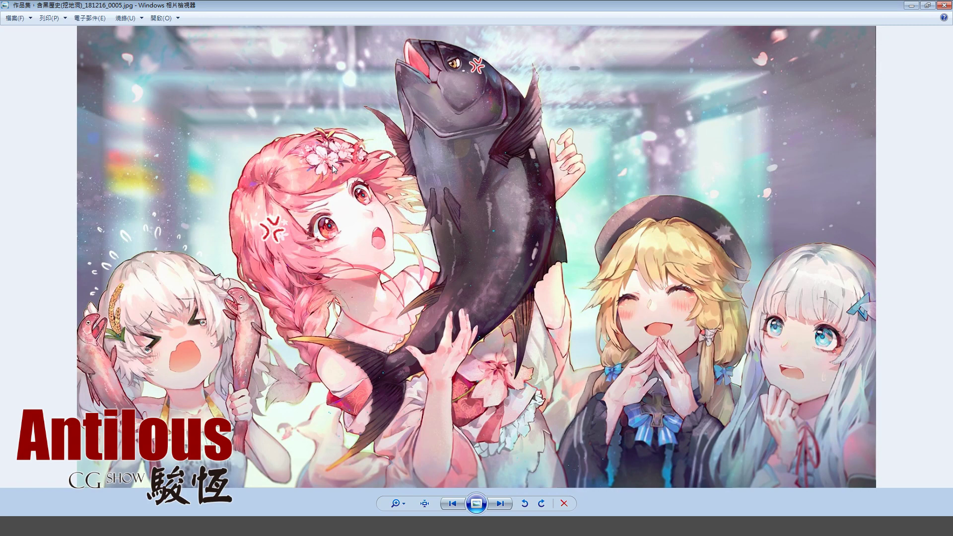
pyautogui.press('Right')
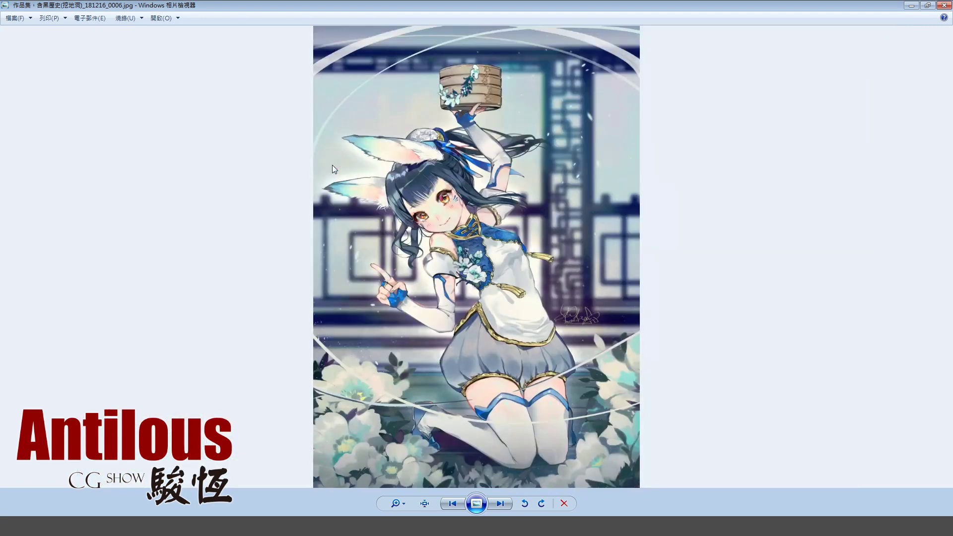
pyautogui.press('Right')
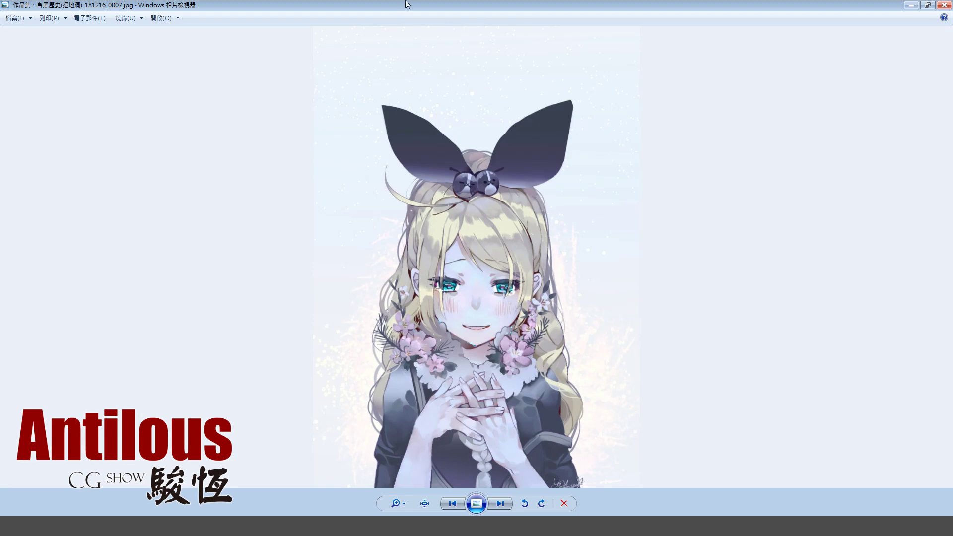
# Close the viewer and preview thumbnails 0017 and 0007, closing the viewer after each.
pyautogui.click(944, 6)
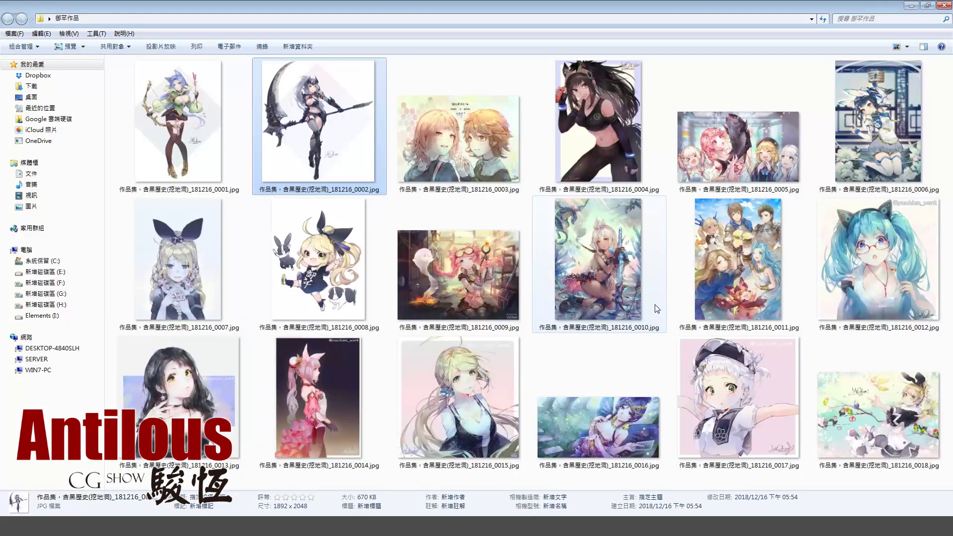
pyautogui.doubleClick(758, 402)
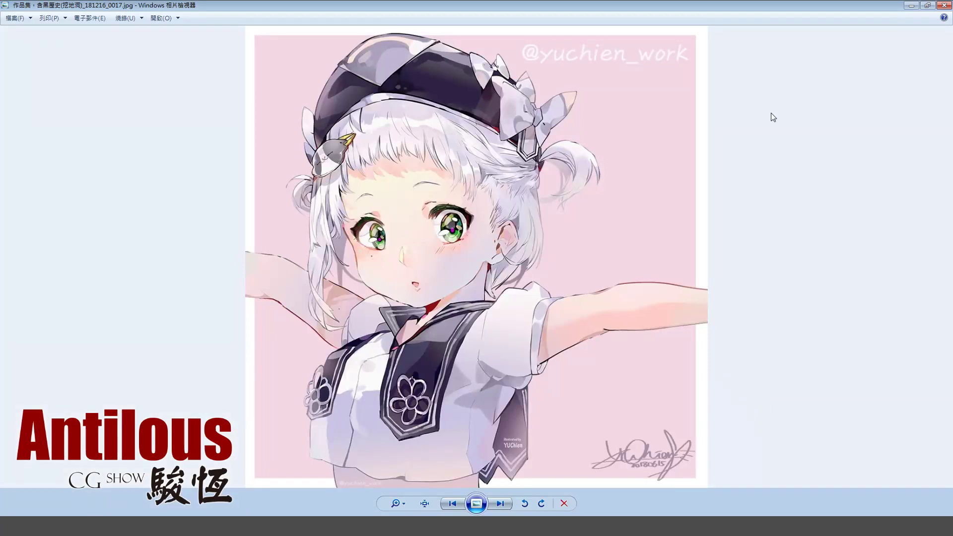
pyautogui.click(941, 6)
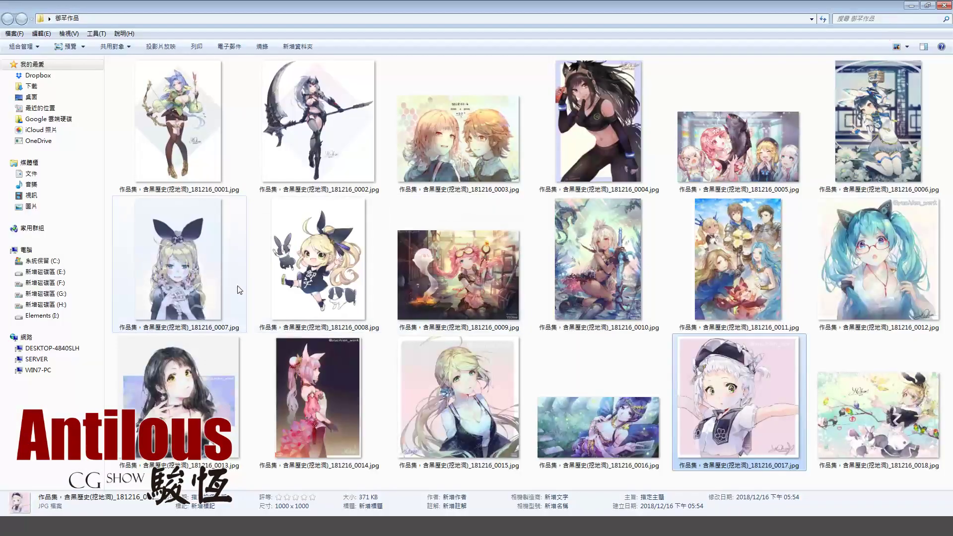
pyautogui.doubleClick(245, 272)
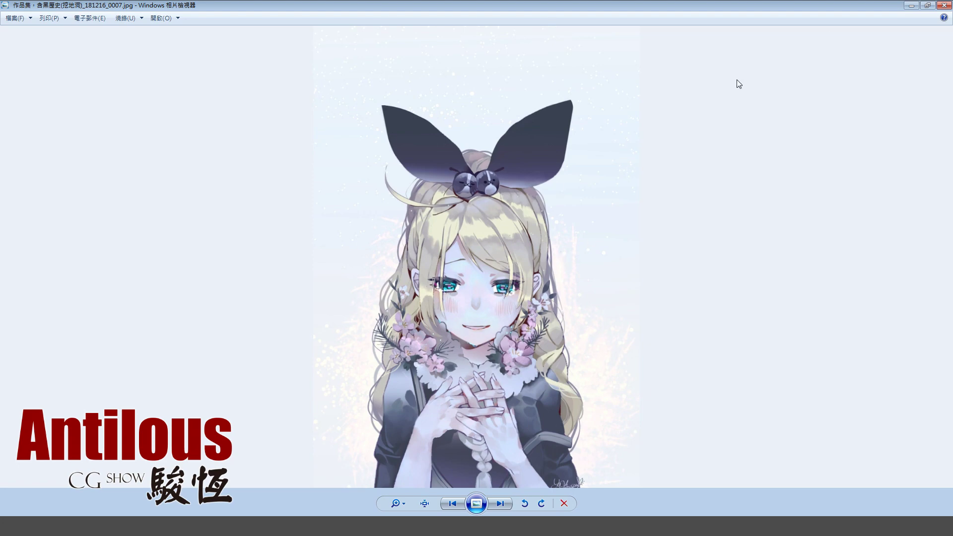
pyautogui.click(944, 6)
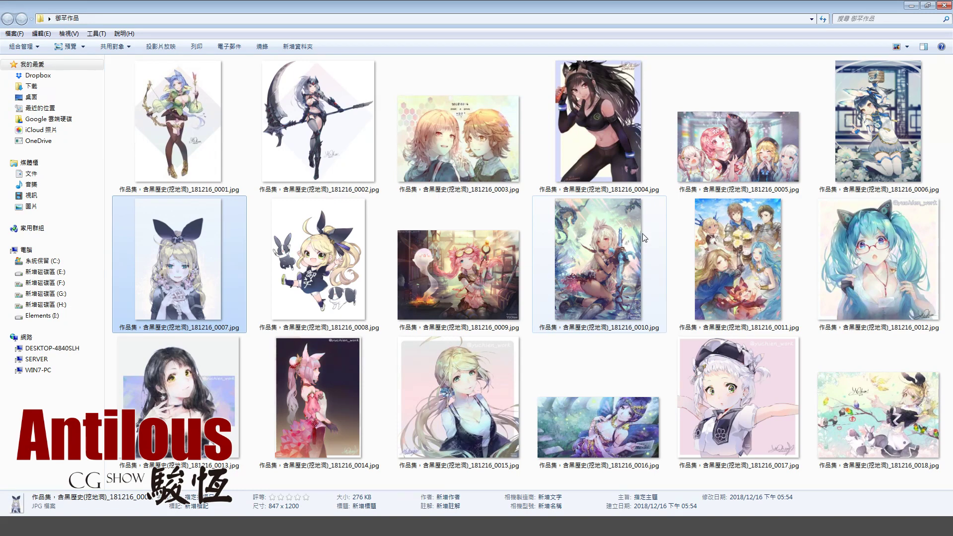
# Open illustration 0010, zoom in and pan across the girl's boots, sword and face.
pyautogui.doubleClick(572, 291)
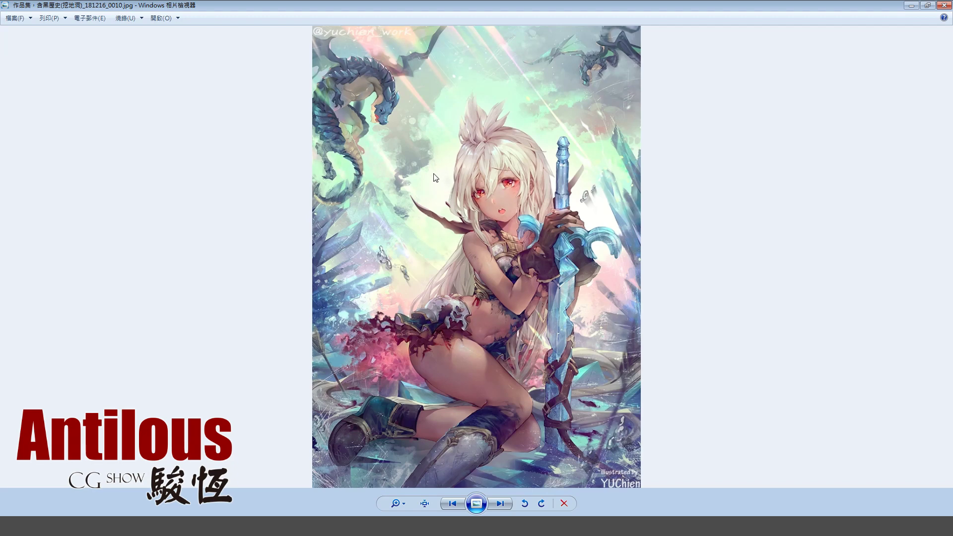
pyautogui.scroll(2, 417, 242)
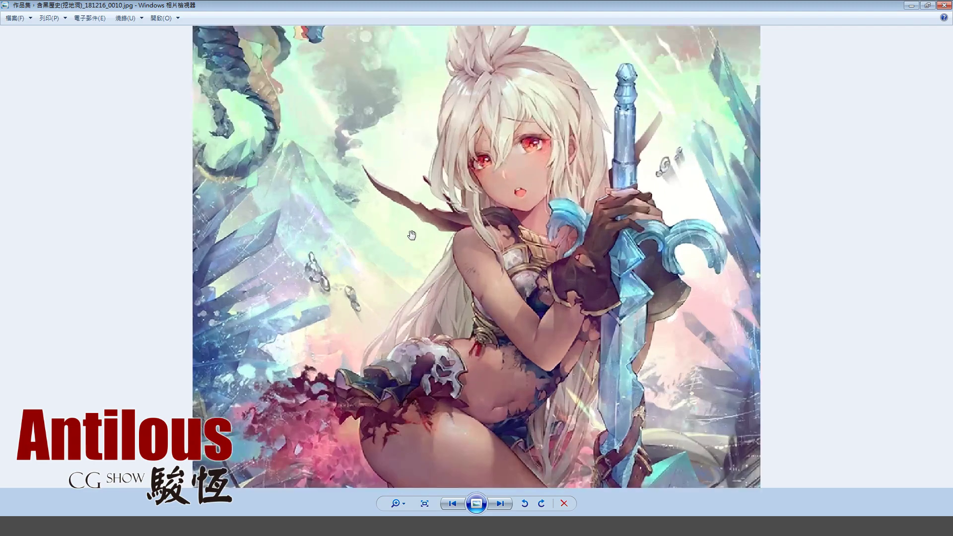
pyautogui.moveTo(408, 341); pyautogui.dragTo(435, 264)
pyautogui.moveTo(346, 373); pyautogui.dragTo(384, 268)
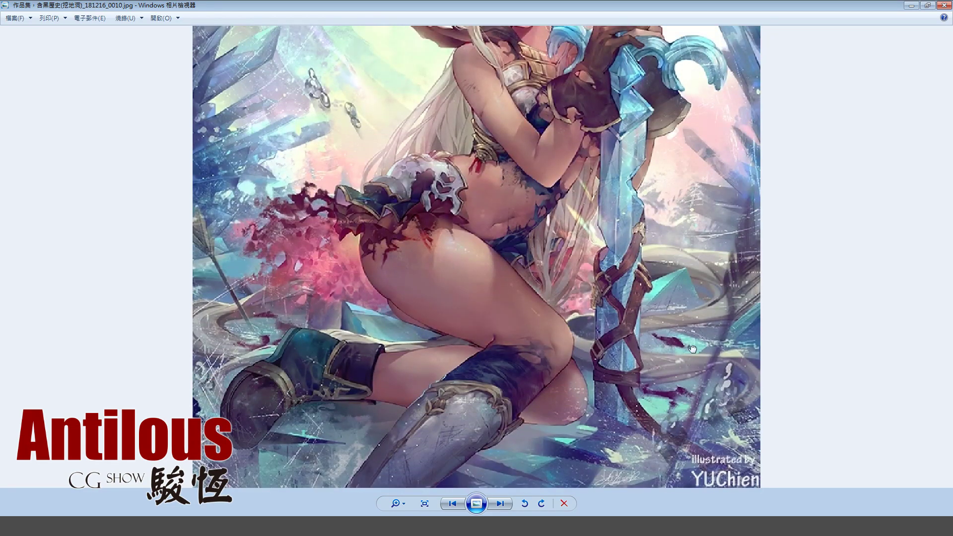
pyautogui.moveTo(708, 152); pyautogui.dragTo(720, 246)
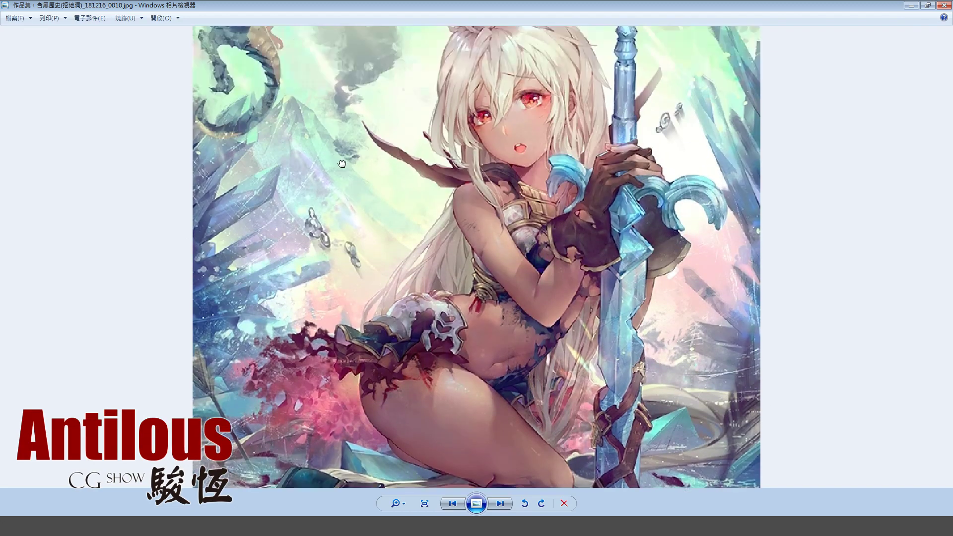
pyautogui.moveTo(265, 101); pyautogui.dragTo(302, 295)
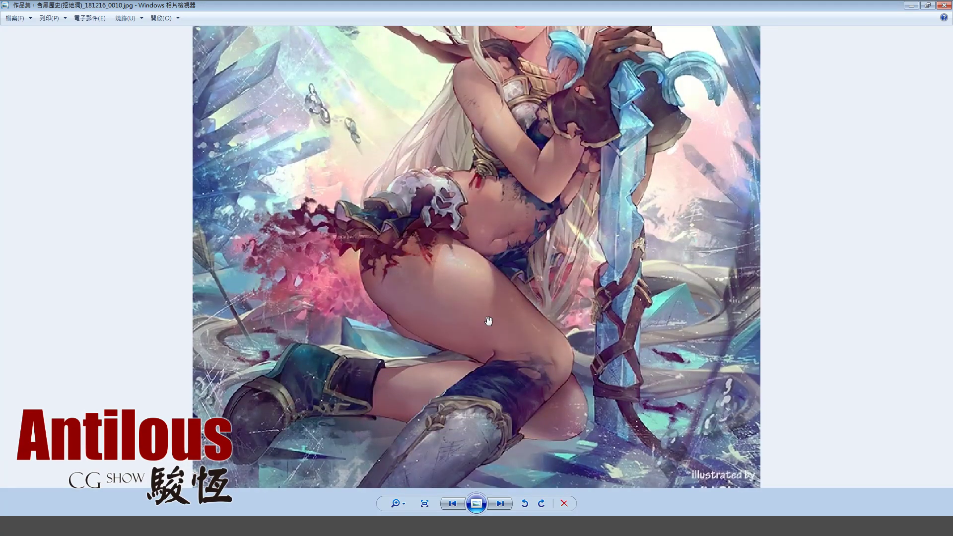
# Fit the whole crystal-sword illustration back into the window.
pyautogui.hotkey('ctrl', '0')
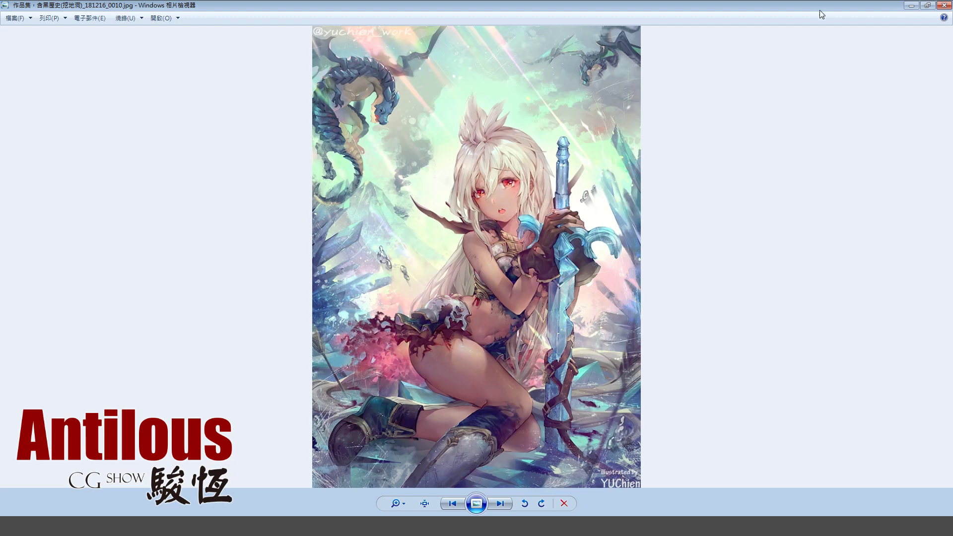
pyautogui.click(944, 5)
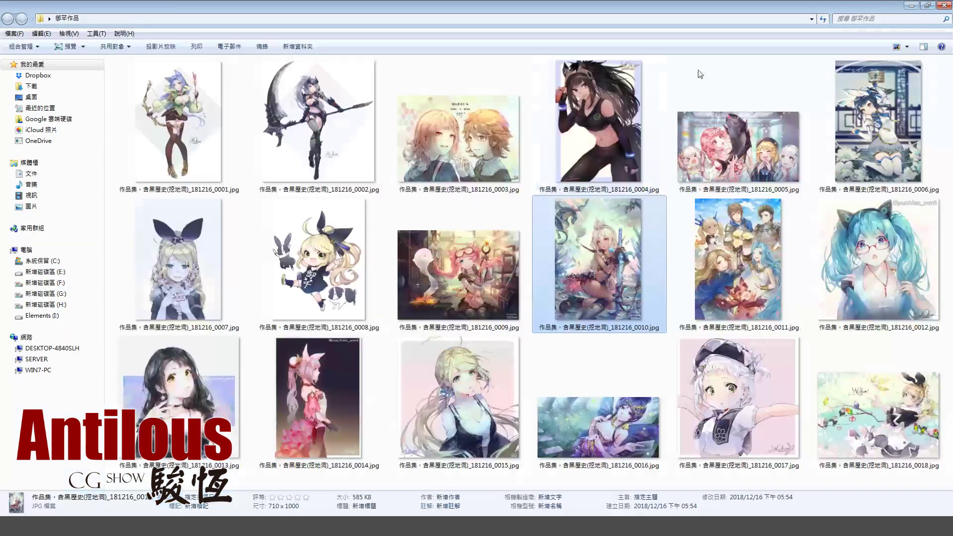
pyautogui.click(594, 177)
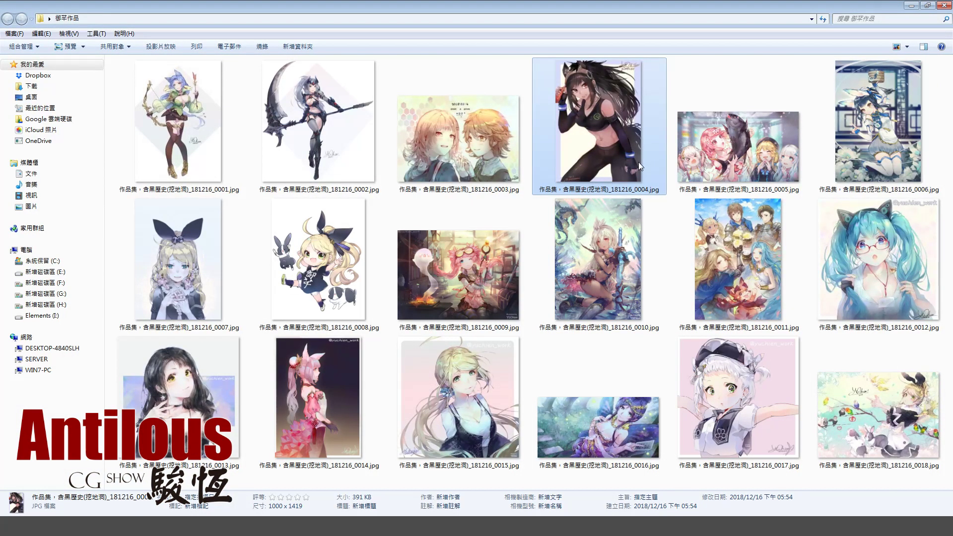
pyautogui.click(628, 268)
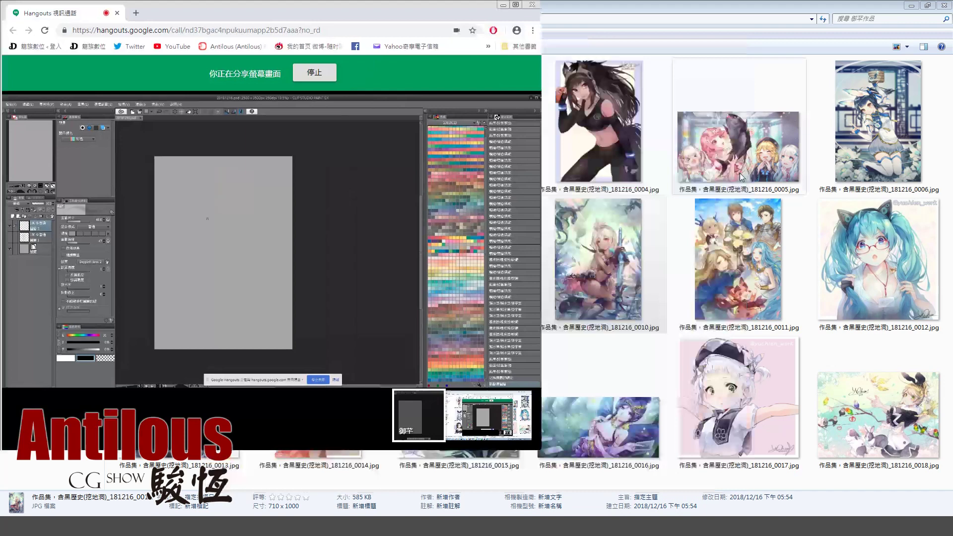
# Maximize the Hangouts call window by dragging its title bar to the top edge.
pyautogui.moveTo(719, 46); pyautogui.dragTo(514, 2)
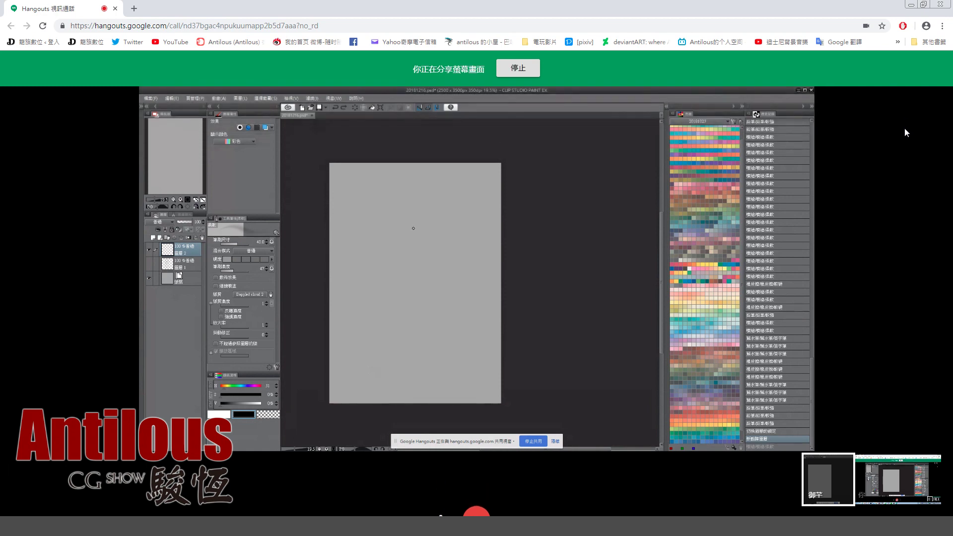
# Double-click the shared Clip Studio view so it fills the screen.
pyautogui.doubleClick(605, 264)
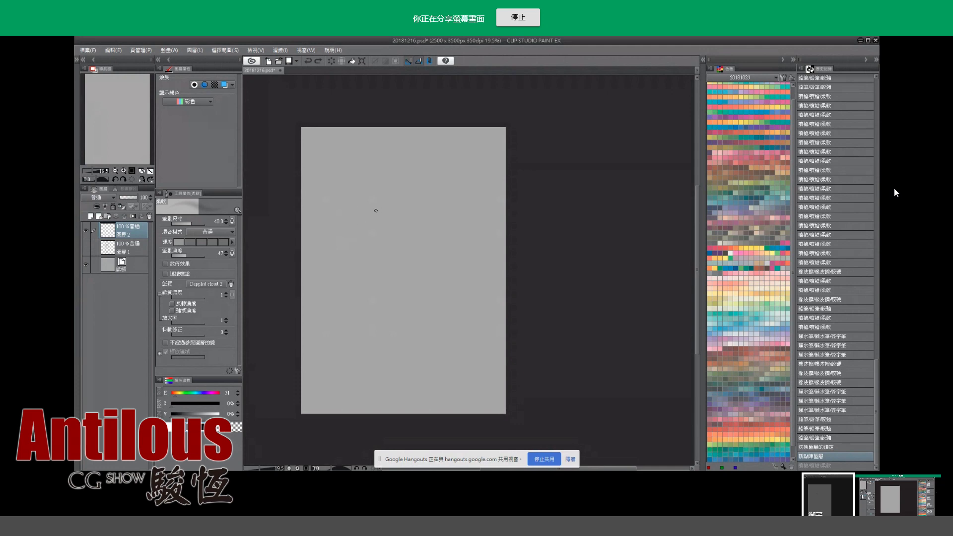
# Draw and undo several trial strokes, then draw one diagonal guide line in the upper middle.
pyautogui.moveTo(391, 193); pyautogui.dragTo(403, 218)
pyautogui.hotkey('ctrl', 'z')
pyautogui.moveTo(407, 157); pyautogui.dragTo(406, 168)
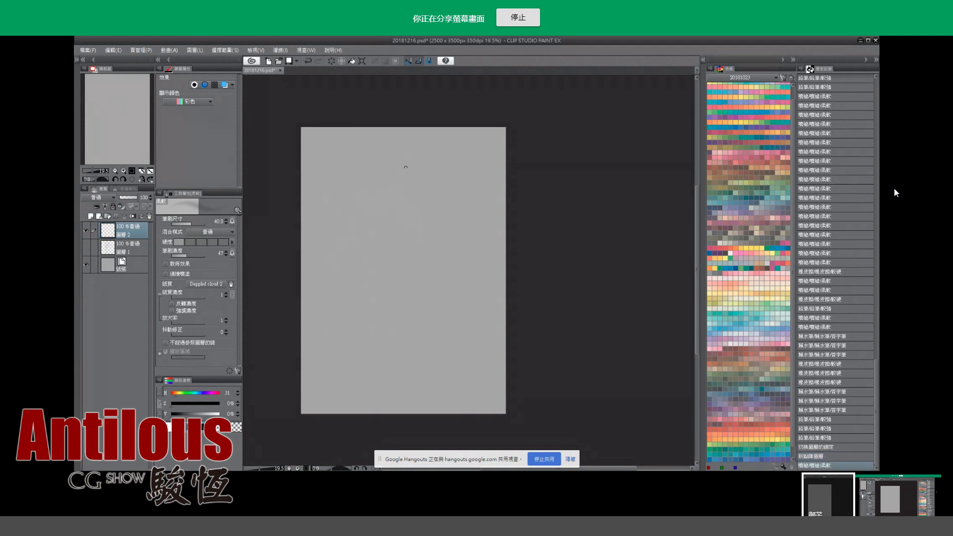
pyautogui.hotkey('ctrl', 'z')
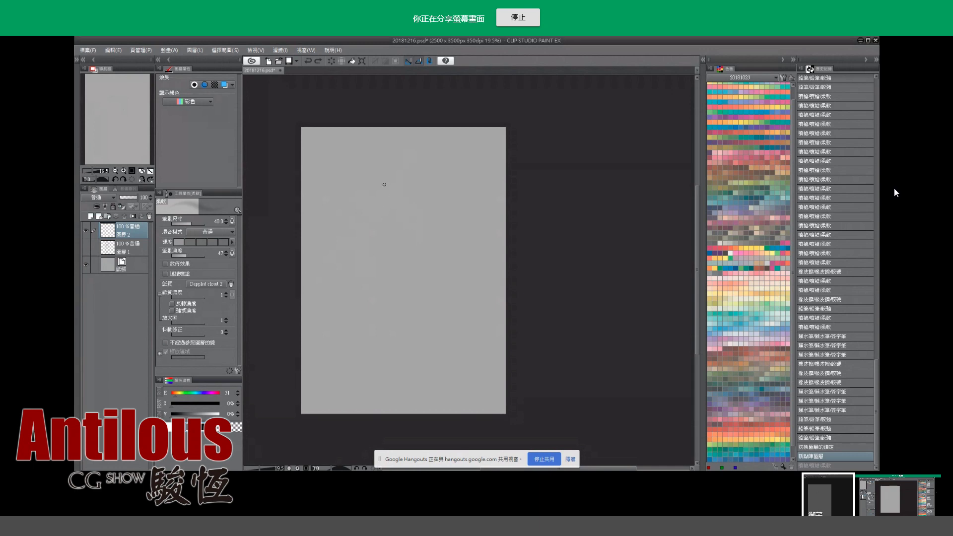
pyautogui.hotkey('ctrl', 'z')
pyautogui.moveTo(370, 191); pyautogui.dragTo(405, 235)
pyautogui.hotkey('ctrl', 'z')
pyautogui.hotkey('ctrl', 'z')
pyautogui.moveTo(410, 193)
pyautogui.mouseDown()
pyautogui.moveTo(374, 278)
pyautogui.moveTo(404, 316)
pyautogui.mouseUp()
pyautogui.hotkey('ctrl', 'z')
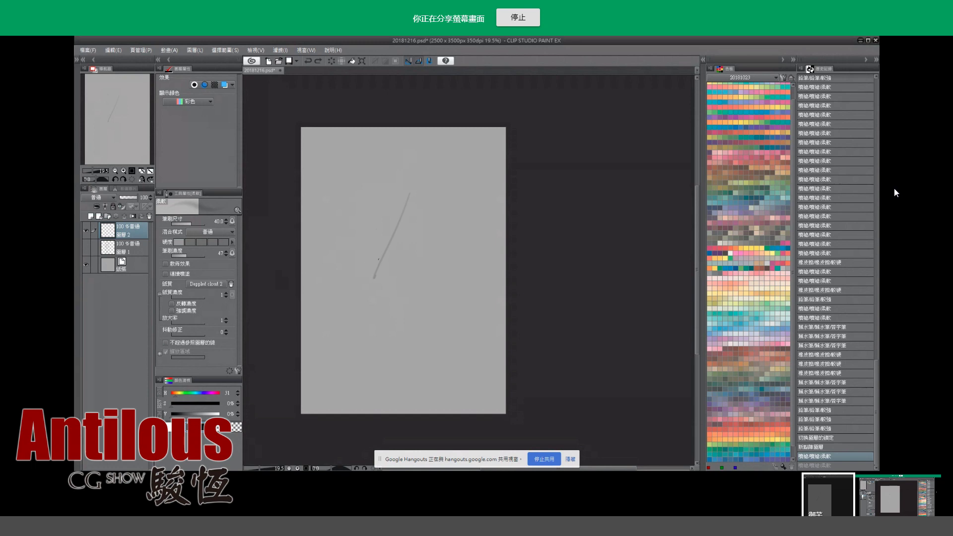
# Sketch a second long line, a cleaner head circle, and the arm and shoulder curves.
pyautogui.moveTo(378, 258); pyautogui.dragTo(419, 356)
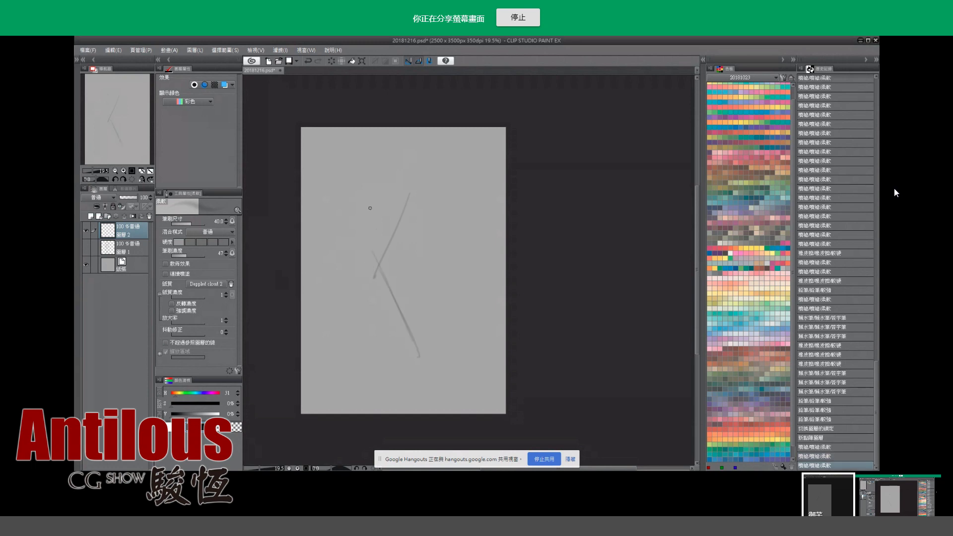
pyautogui.moveTo(371, 211); pyautogui.dragTo(395, 247)
pyautogui.hotkey('ctrl', 'z')
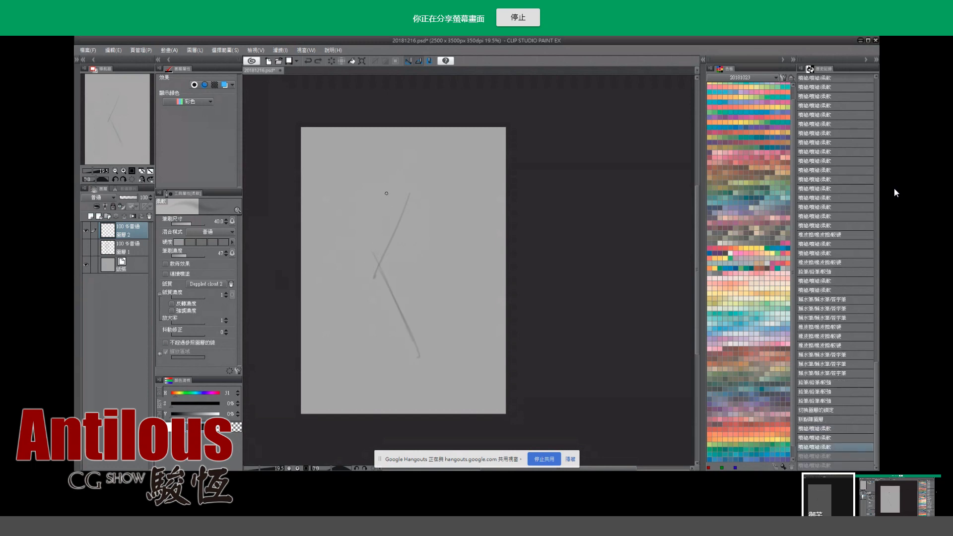
pyautogui.moveTo(397, 186); pyautogui.dragTo(408, 189)
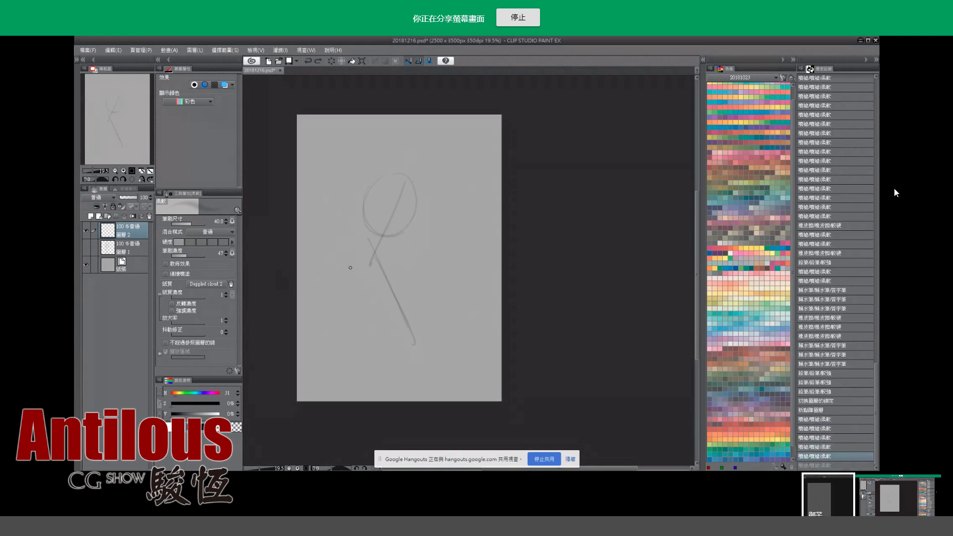
pyautogui.moveTo(346, 296)
pyautogui.mouseDown()
pyautogui.moveTo(370, 252)
pyautogui.moveTo(412, 270)
pyautogui.moveTo(409, 324)
pyautogui.mouseUp()
pyautogui.moveTo(384, 284); pyautogui.dragTo(389, 290)
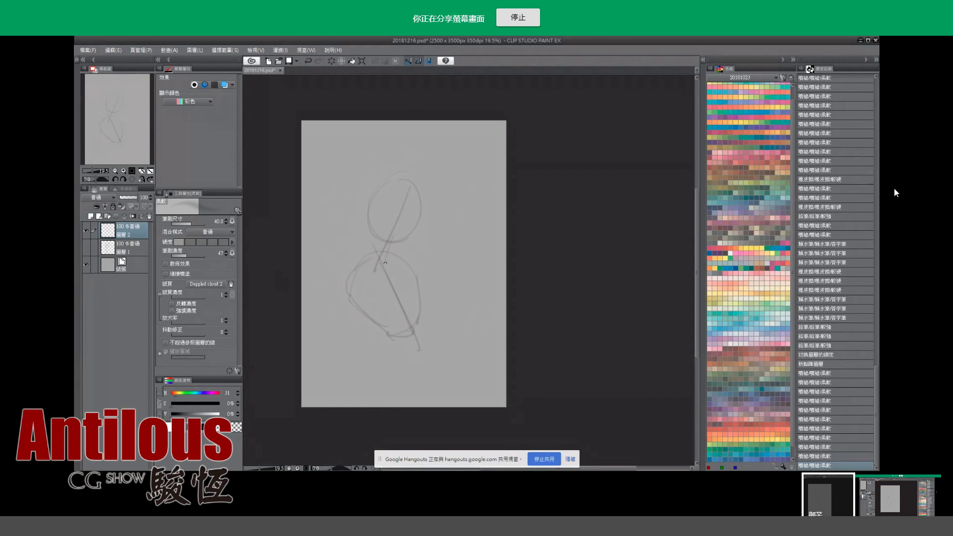
# Toggle undo and redo to compare the extra stroke inside the lower circle.
pyautogui.hotkey('ctrl', 'z')
pyautogui.hotkey('ctrl', 'y')
pyautogui.hotkey('ctrl', 'z')
pyautogui.hotkey('ctrl', 'y')
pyautogui.hotkey('ctrl', 'z')
pyautogui.hotkey('ctrl', 'y')
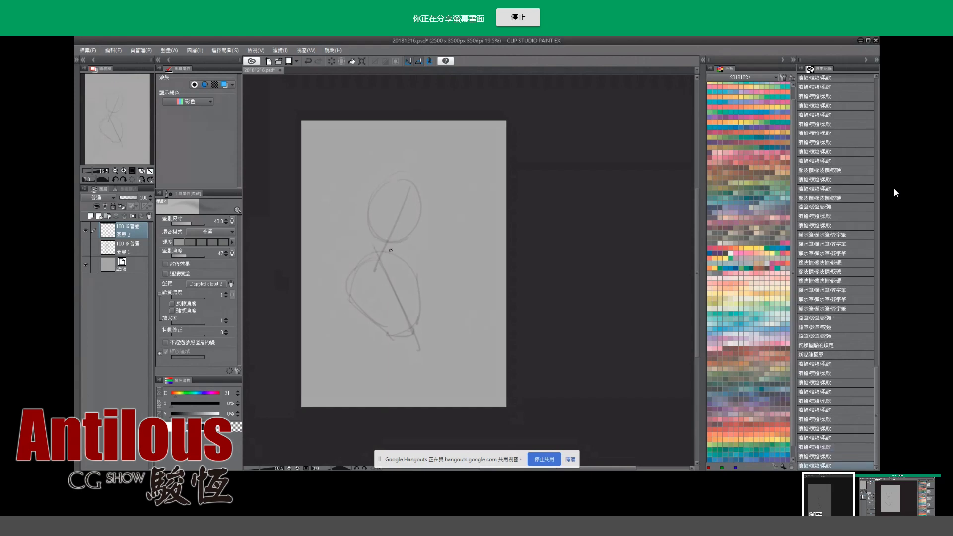
pyautogui.hotkey('ctrl', 'z')
pyautogui.hotkey('ctrl', 'y')
pyautogui.hotkey('ctrl', 'z')
pyautogui.hotkey('ctrl', 'y')
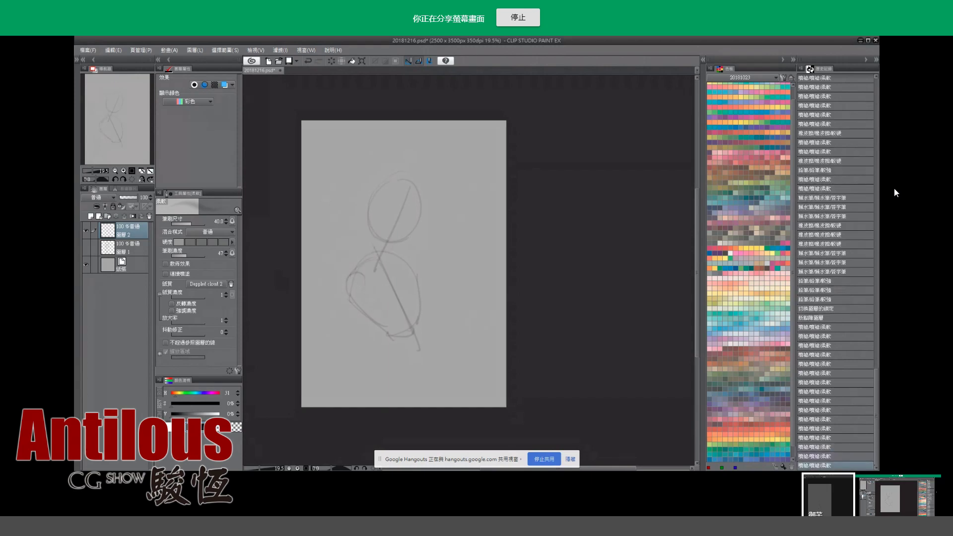
pyautogui.hotkey('ctrl', 'z')
pyautogui.hotkey('ctrl', 'y')
pyautogui.hotkey('ctrl', 'z')
pyautogui.hotkey('ctrl', 'y')
pyautogui.hotkey('ctrl', 'z')
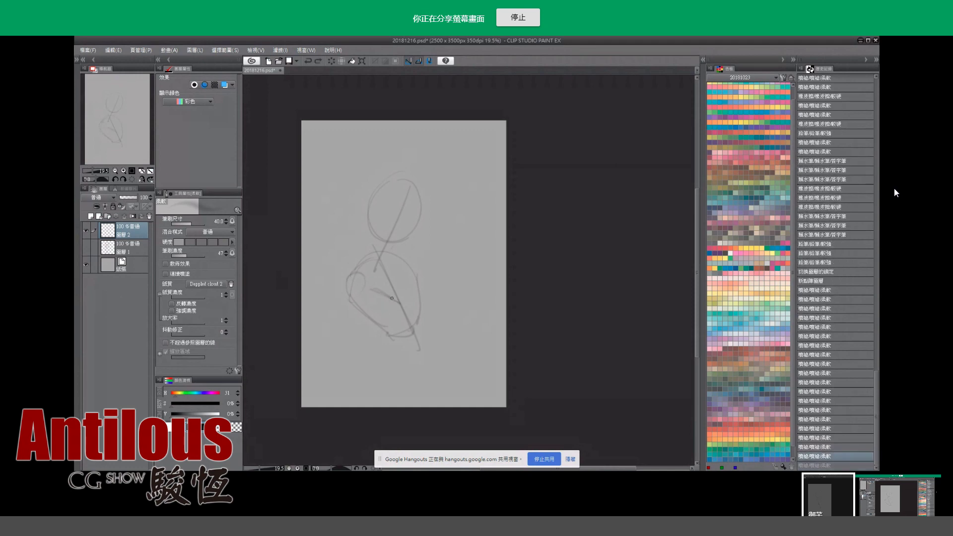
pyautogui.hotkey('ctrl', 'y')
# Rough in angular body lines inside the lower circle, thickening the lower-left curve.
pyautogui.moveTo(390, 320); pyautogui.dragTo(377, 348)
pyautogui.moveTo(357, 300); pyautogui.dragTo(375, 347)
pyautogui.hotkey('ctrl', 'z')
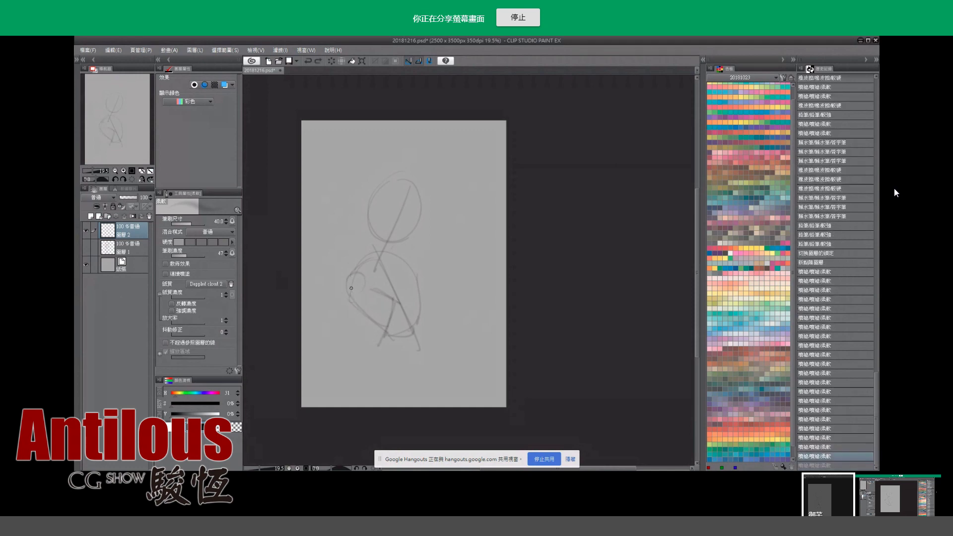
pyautogui.moveTo(350, 293); pyautogui.dragTo(378, 333)
pyautogui.moveTo(392, 278)
pyautogui.mouseDown()
pyautogui.moveTo(369, 288)
pyautogui.moveTo(375, 281)
pyautogui.moveTo(395, 307)
pyautogui.moveTo(368, 338)
pyautogui.moveTo(378, 344)
pyautogui.mouseUp()
pyautogui.moveTo(389, 299)
pyautogui.mouseDown()
pyautogui.moveTo(371, 353)
pyautogui.moveTo(389, 356)
pyautogui.moveTo(377, 357)
pyautogui.mouseUp()
pyautogui.moveTo(354, 301); pyautogui.dragTo(380, 355)
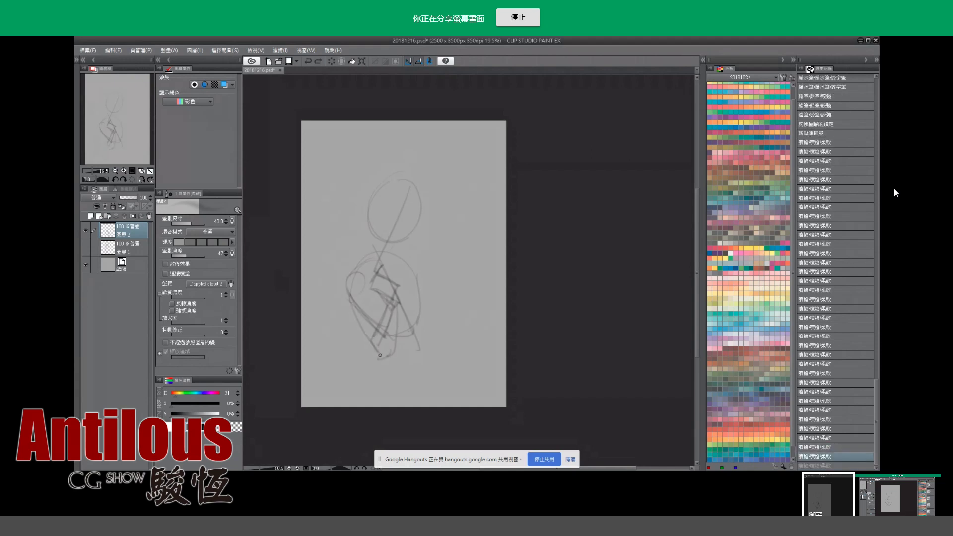
pyautogui.moveTo(352, 311); pyautogui.dragTo(379, 350)
pyautogui.moveTo(355, 267); pyautogui.dragTo(344, 292)
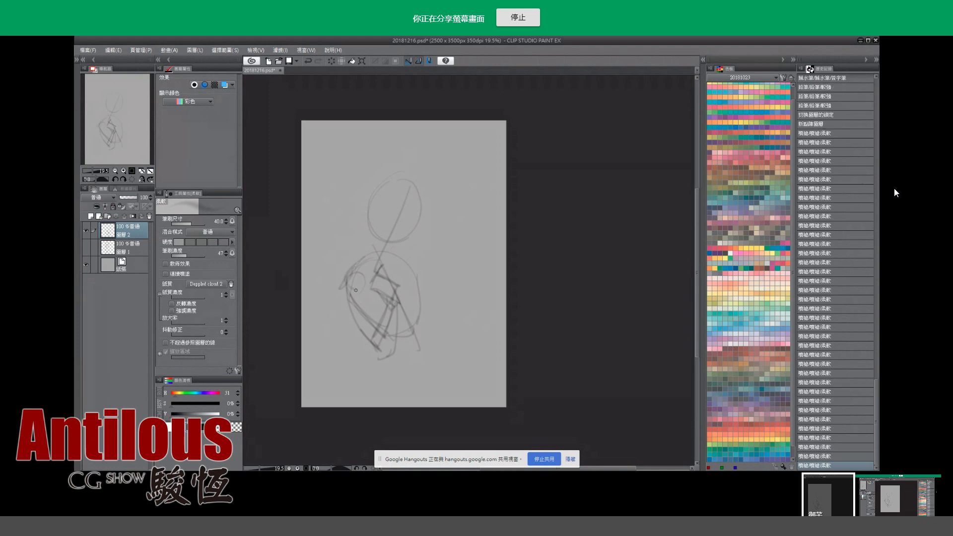
# Reinforce the head circle with extra lines and add a short mark below it.
pyautogui.moveTo(368, 218)
pyautogui.mouseDown()
pyautogui.moveTo(392, 234)
pyautogui.moveTo(351, 235)
pyautogui.mouseUp()
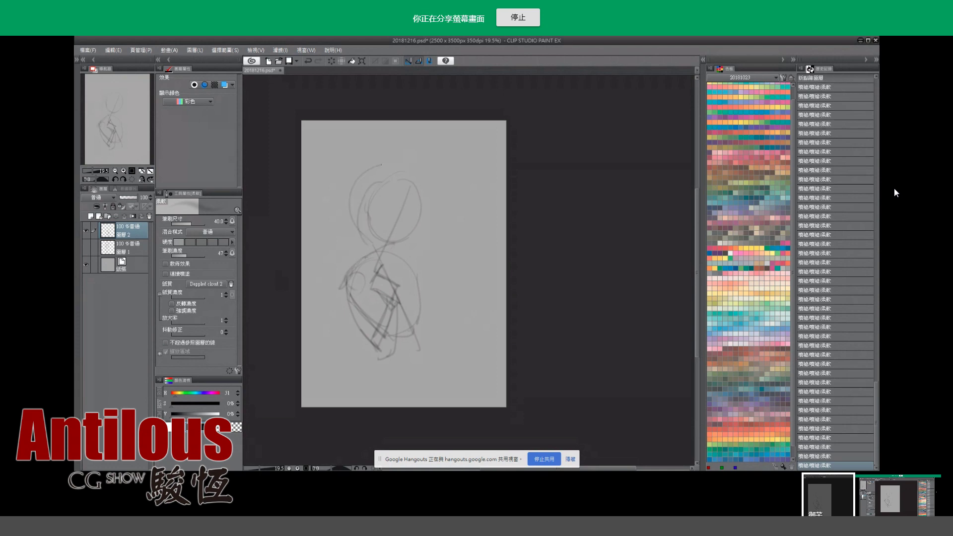
pyautogui.moveTo(381, 168); pyautogui.dragTo(358, 218)
pyautogui.moveTo(385, 168)
pyautogui.mouseDown()
pyautogui.moveTo(421, 210)
pyautogui.moveTo(364, 238)
pyautogui.mouseUp()
pyautogui.moveTo(422, 199); pyautogui.dragTo(424, 216)
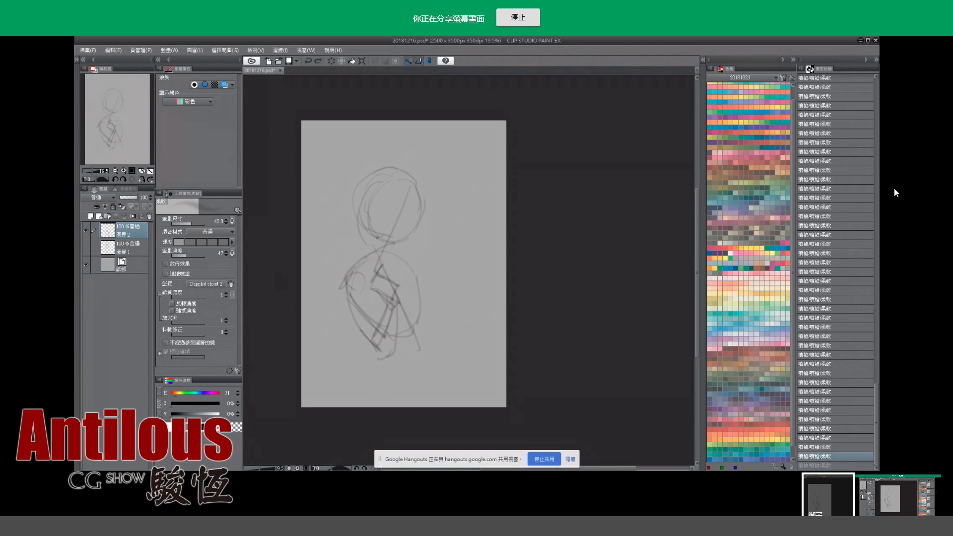
pyautogui.moveTo(376, 239)
pyautogui.mouseDown()
pyautogui.moveTo(389, 257)
pyautogui.moveTo(368, 239)
pyautogui.moveTo(403, 198)
pyautogui.moveTo(417, 223)
pyautogui.moveTo(394, 203)
pyautogui.mouseUp()
pyautogui.hotkey('ctrl', 'z')
pyautogui.hotkey('ctrl', 'z')
pyautogui.hotkey('ctrl', 'z')
pyautogui.hotkey('ctrl', 'z')
pyautogui.hotkey('ctrl', 'z')
pyautogui.hotkey('ctrl', 'z')
pyautogui.hotkey('ctrl', 'z')
pyautogui.hotkey('ctrl', 'z')
pyautogui.hotkey('ctrl', 'z')
pyautogui.hotkey('ctrl', 'z')
pyautogui.hotkey('ctrl', 'z')
pyautogui.hotkey('ctrl', 'z')
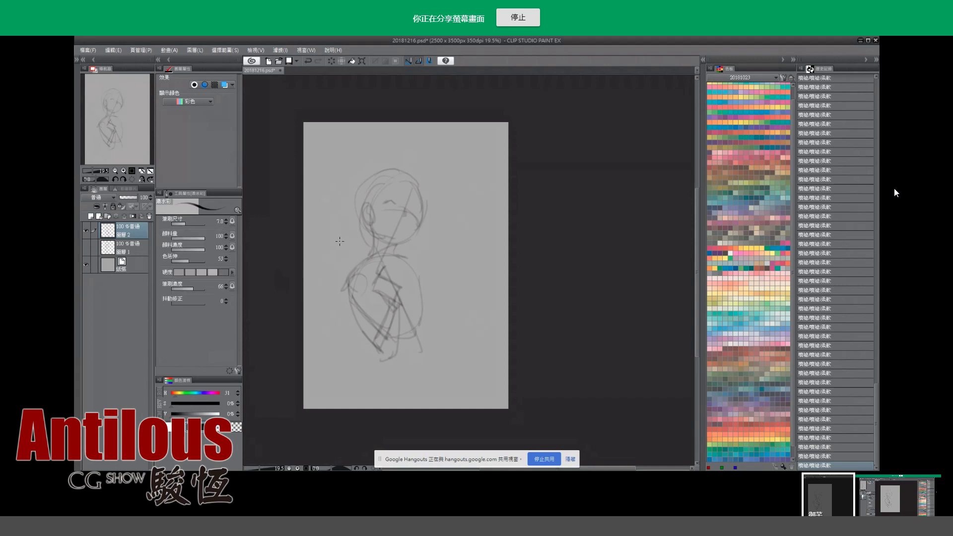
# Draw the eye on the face, comparing it with undo and redo.
pyautogui.press('e')
pyautogui.press('b')
pyautogui.hotkey('ctrl', 'z')
pyautogui.hotkey('ctrl', 'y')
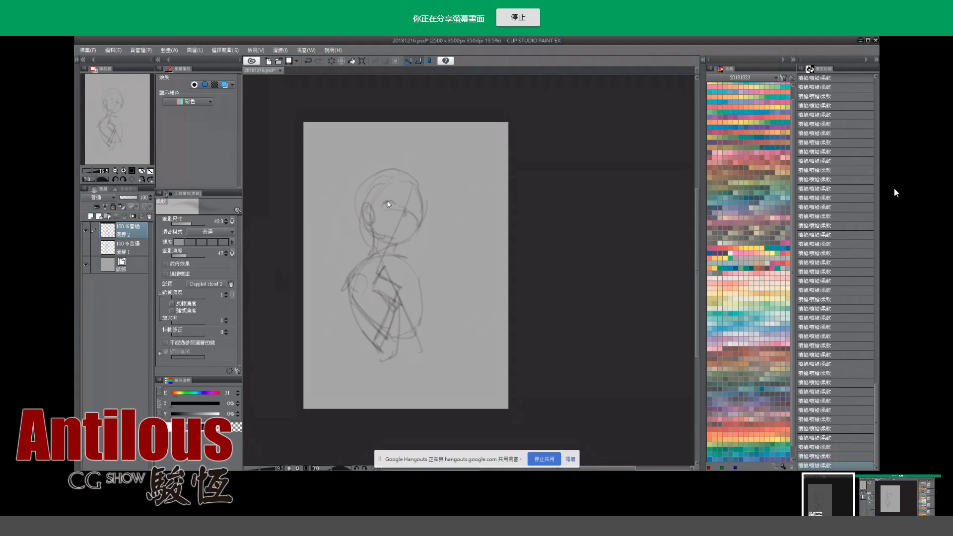
pyautogui.hotkey('ctrl', 'z')
pyautogui.hotkey('ctrl', 'y')
pyautogui.moveTo(389, 204); pyautogui.dragTo(397, 200)
pyautogui.hotkey('ctrl', 'z')
pyautogui.hotkey('ctrl', 'y')
pyautogui.hotkey('ctrl', 'z')
pyautogui.hotkey('ctrl', 'y')
# Switch to the eraser, enlarge it to size 150, then pick a soft eraser.
pyautogui.press('e')
pyautogui.click(396, 224)
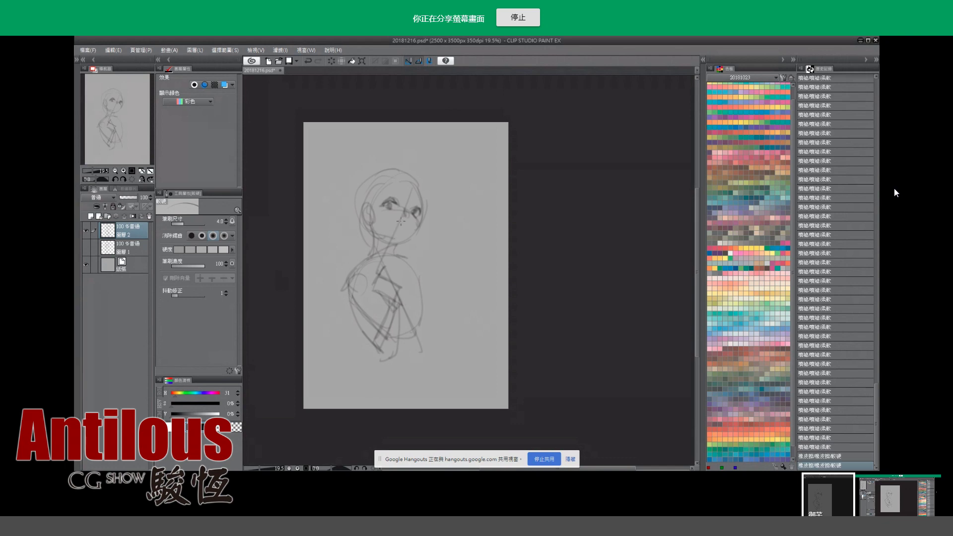
pyautogui.moveTo(396, 224)
pyautogui.mouseDown()
pyautogui.moveTo(390, 233)
pyautogui.moveTo(414, 217)
pyautogui.moveTo(397, 225)
pyautogui.moveTo(408, 204)
pyautogui.mouseUp()
pyautogui.press('e')
pyautogui.click(393, 228)
pyautogui.hotkey('ctrl', 'z')
# Step back and forth through the recent eye strokes with undo and redo.
pyautogui.hotkey('ctrl', 'y')
pyautogui.hotkey('ctrl', 'z')
pyautogui.hotkey('ctrl', 'y')
pyautogui.hotkey('ctrl', 'z')
pyautogui.hotkey('ctrl', 'y')
pyautogui.hotkey('ctrl', 'z')
pyautogui.hotkey('ctrl', 'y')
pyautogui.hotkey('ctrl', 'z')
pyautogui.hotkey('ctrl', 'y')
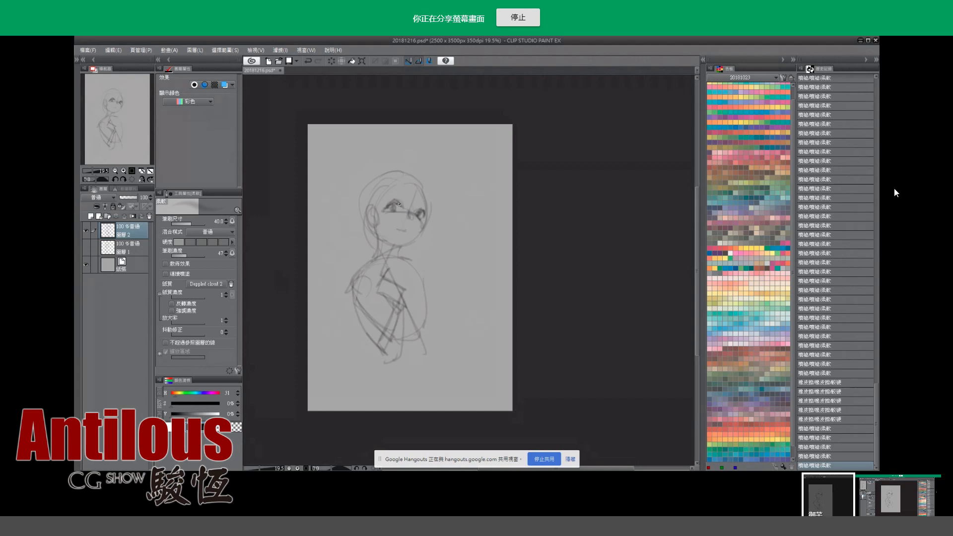
pyautogui.hotkey('ctrl', 'z')
pyautogui.hotkey('ctrl', 'z')
pyautogui.hotkey('ctrl', 'y')
pyautogui.hotkey('ctrl', 'z')
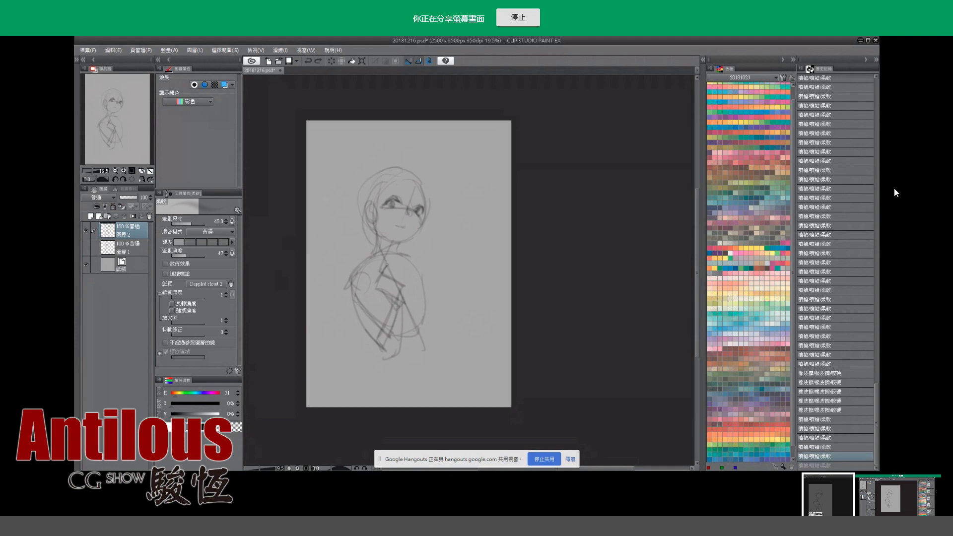
pyautogui.hotkey('ctrl', 'y')
pyautogui.hotkey('ctrl', 'z')
pyautogui.hotkey('ctrl', 'y')
pyautogui.hotkey('ctrl', 'z')
pyautogui.hotkey('ctrl', 'y')
# Sketch hair strands right of the face and across the top, plus the neck and shoulders.
pyautogui.moveTo(421, 221)
pyautogui.mouseDown()
pyautogui.moveTo(428, 270)
pyautogui.moveTo(418, 180)
pyautogui.moveTo(438, 255)
pyautogui.moveTo(404, 253)
pyautogui.mouseUp()
pyautogui.hotkey('ctrl', 'z')
pyautogui.hotkey('ctrl', 'z')
# Add a short stroke in the chest area, checking it with undo and redo.
pyautogui.hotkey('ctrl', 'z')
pyautogui.moveTo(430, 198)
pyautogui.mouseDown()
pyautogui.moveTo(443, 204)
pyautogui.moveTo(437, 269)
pyautogui.mouseUp()
pyautogui.hotkey('ctrl', 'y')
pyautogui.moveTo(433, 219); pyautogui.dragTo(435, 258)
pyautogui.moveTo(442, 198)
pyautogui.mouseDown()
pyautogui.moveTo(440, 233)
pyautogui.moveTo(429, 224)
pyautogui.mouseUp()
pyautogui.hotkey('ctrl', 'z')
pyautogui.hotkey('ctrl', 'y')
pyautogui.moveTo(382, 174)
pyautogui.mouseDown()
pyautogui.moveTo(367, 198)
pyautogui.moveTo(395, 173)
pyautogui.moveTo(428, 195)
pyautogui.moveTo(422, 175)
pyautogui.mouseUp()
pyautogui.moveTo(382, 169)
pyautogui.mouseDown()
pyautogui.moveTo(407, 164)
pyautogui.moveTo(370, 171)
pyautogui.moveTo(357, 211)
pyautogui.moveTo(369, 252)
pyautogui.moveTo(347, 251)
pyautogui.mouseUp()
pyautogui.moveTo(343, 253)
pyautogui.mouseDown()
pyautogui.moveTo(375, 247)
pyautogui.moveTo(378, 234)
pyautogui.moveTo(430, 260)
pyautogui.moveTo(424, 276)
pyautogui.moveTo(416, 239)
pyautogui.moveTo(390, 279)
pyautogui.moveTo(350, 266)
pyautogui.moveTo(428, 260)
pyautogui.moveTo(376, 277)
pyautogui.mouseUp()
pyautogui.hotkey('ctrl', 'z')
pyautogui.hotkey('ctrl', 'z')
pyautogui.hotkey('ctrl', 'z')
pyautogui.hotkey('ctrl', 'y')
pyautogui.hotkey('ctrl', 'z')
pyautogui.hotkey('ctrl', 'z')
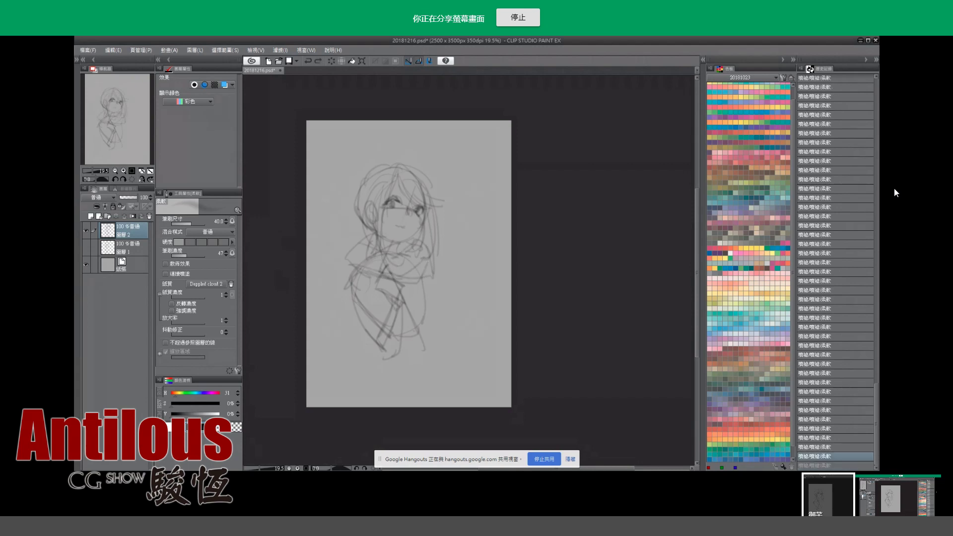
pyautogui.hotkey('ctrl', 'y')
pyautogui.hotkey('ctrl', 'z')
pyautogui.hotkey('ctrl', 'y')
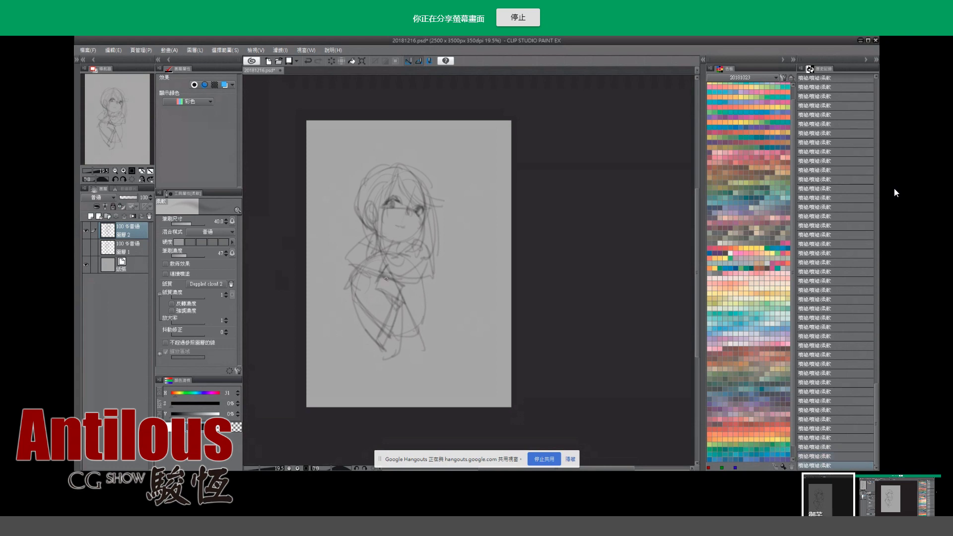
pyautogui.moveTo(386, 279); pyautogui.dragTo(393, 281)
pyautogui.hotkey('ctrl', 'z')
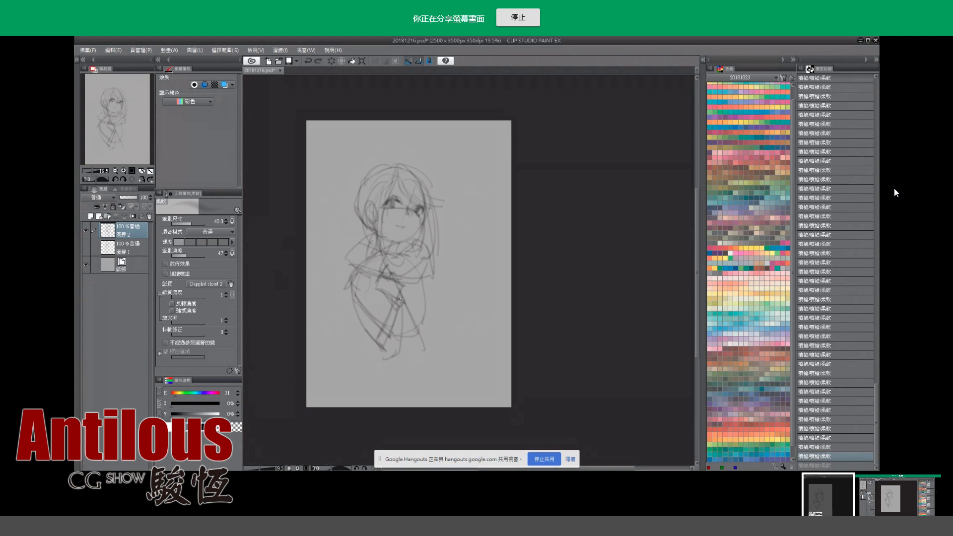
pyautogui.hotkey('ctrl', 'y')
pyautogui.hotkey('ctrl', 'z')
pyautogui.hotkey('ctrl', 'y')
pyautogui.hotkey('ctrl', 'z')
pyautogui.hotkey('ctrl', 'y')
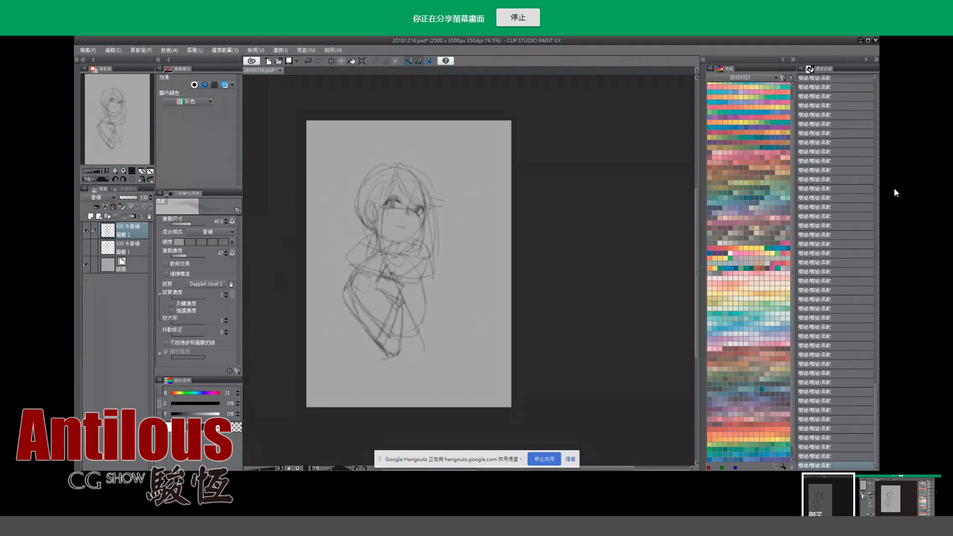
# Compare the face with and without the small mouth stroke by toggling undo and redo.
pyautogui.hotkey('ctrl', 'z')
pyautogui.hotkey('ctrl', 'y')
pyautogui.hotkey('ctrl', 'z')
pyautogui.hotkey('ctrl', 'z')
pyautogui.hotkey('ctrl', 'y')
pyautogui.hotkey('ctrl', 'y')
pyautogui.hotkey('ctrl', 'z')
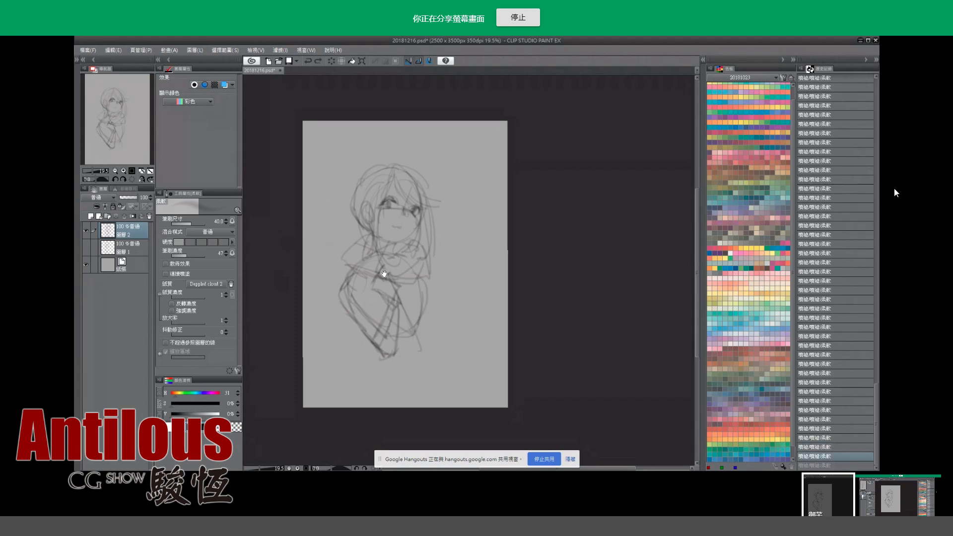
pyautogui.hotkey('ctrl', 'y')
pyautogui.hotkey('ctrl', 'z')
pyautogui.hotkey('ctrl', 'y')
pyautogui.hotkey('ctrl', 'z')
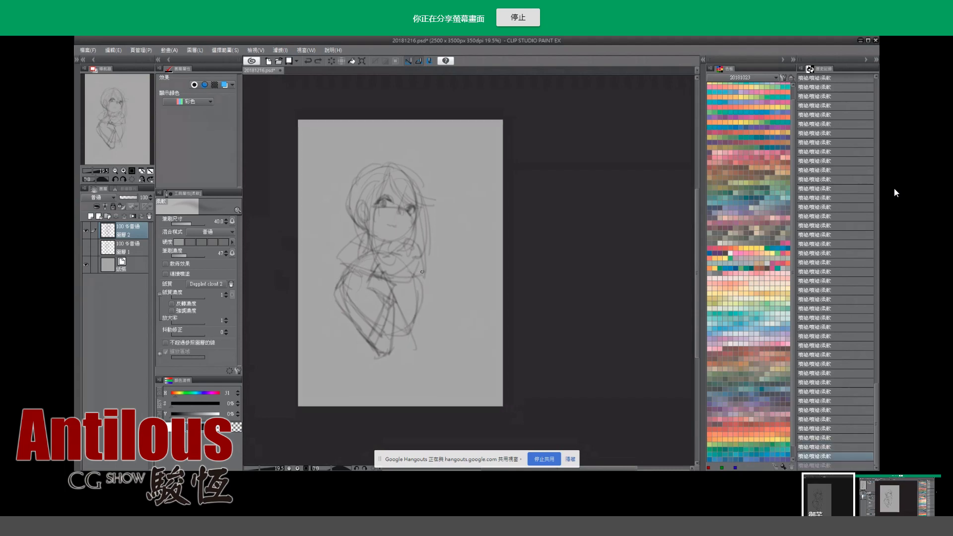
pyautogui.hotkey('ctrl', 'y')
pyautogui.hotkey('ctrl', 'z')
pyautogui.hotkey('ctrl', 'y')
pyautogui.hotkey('ctrl', 'z')
pyautogui.hotkey('ctrl', 'z')
pyautogui.hotkey('ctrl', 'y')
pyautogui.hotkey('ctrl', 'y')
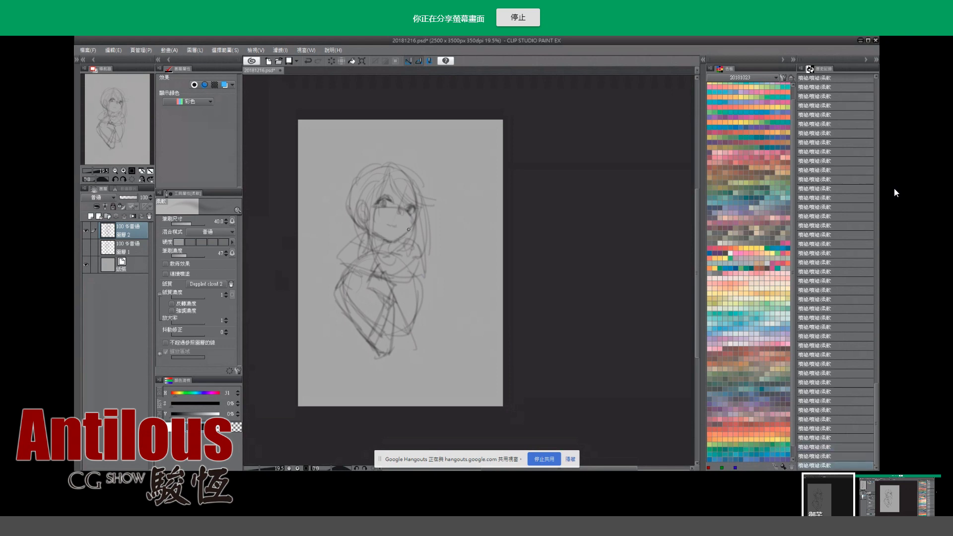
pyautogui.hotkey('ctrl', 'z')
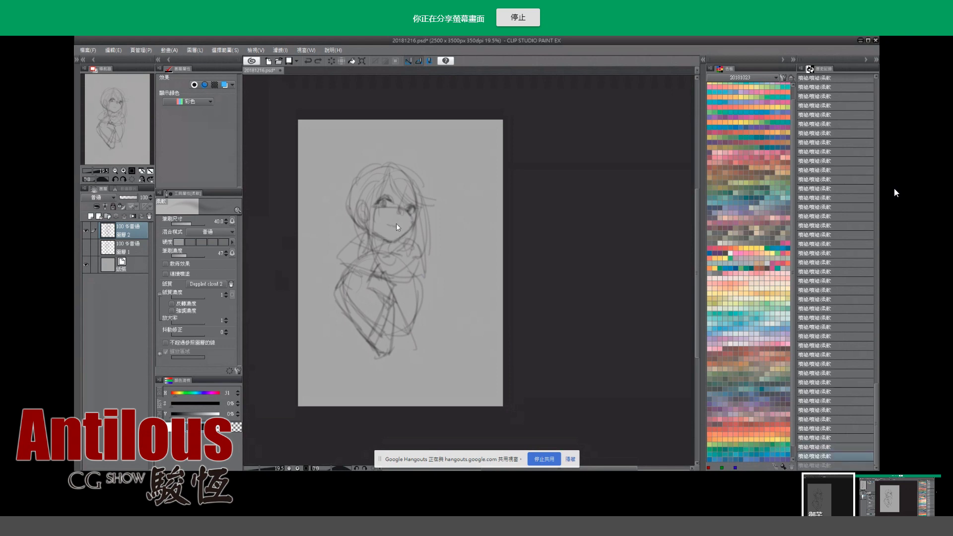
pyautogui.hotkey('ctrl', 'y')
pyautogui.hotkey('ctrl', 'z')
pyautogui.hotkey('ctrl', 'y')
# Erase the lines around the mouth with the hard eraser and restore the small mouth stroke.
pyautogui.hotkey('ctrl', 'z')
pyautogui.hotkey('ctrl', 'y')
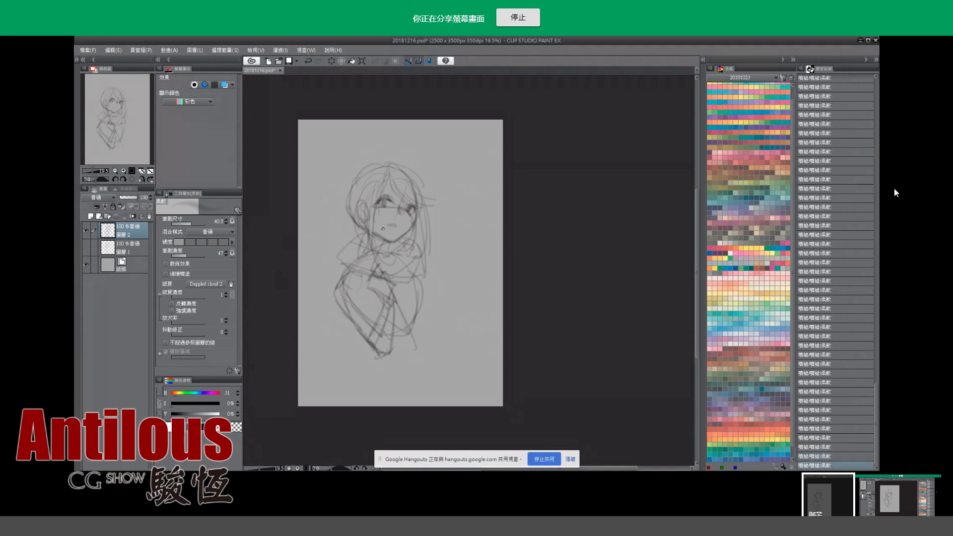
pyautogui.press('e')
pyautogui.moveTo(387, 226); pyautogui.dragTo(390, 230)
pyautogui.hotkey('ctrl', 'z')
pyautogui.hotkey('ctrl', 'y')
pyautogui.press('p')
pyautogui.hotkey('ctrl', 'z')
pyautogui.hotkey('ctrl', 'y')
pyautogui.hotkey('ctrl', 'z')
pyautogui.hotkey('ctrl', 'y')
pyautogui.hotkey('ctrl', 'z')
pyautogui.hotkey('ctrl', 'y')
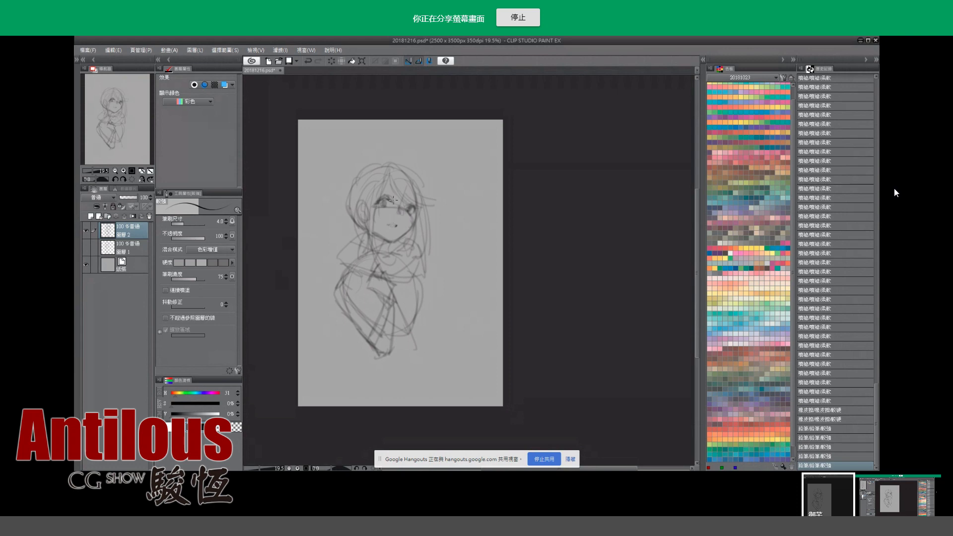
# Add a small stroke to the face while toggling between soft airbrush and hard eraser.
pyautogui.hotkey('ctrl', 'z')
pyautogui.moveTo(412, 167)
pyautogui.mouseDown()
pyautogui.moveTo(377, 166)
pyautogui.moveTo(402, 198)
pyautogui.moveTo(387, 176)
pyautogui.moveTo(382, 191)
pyautogui.moveTo(412, 198)
pyautogui.moveTo(397, 191)
pyautogui.mouseUp()
pyautogui.press('b')
pyautogui.press('e')
pyautogui.press('b')
# Compare the face with and without the latest eye stroke using repeated undo and redo.
pyautogui.hotkey('ctrl', 'z')
pyautogui.hotkey('ctrl', 'y')
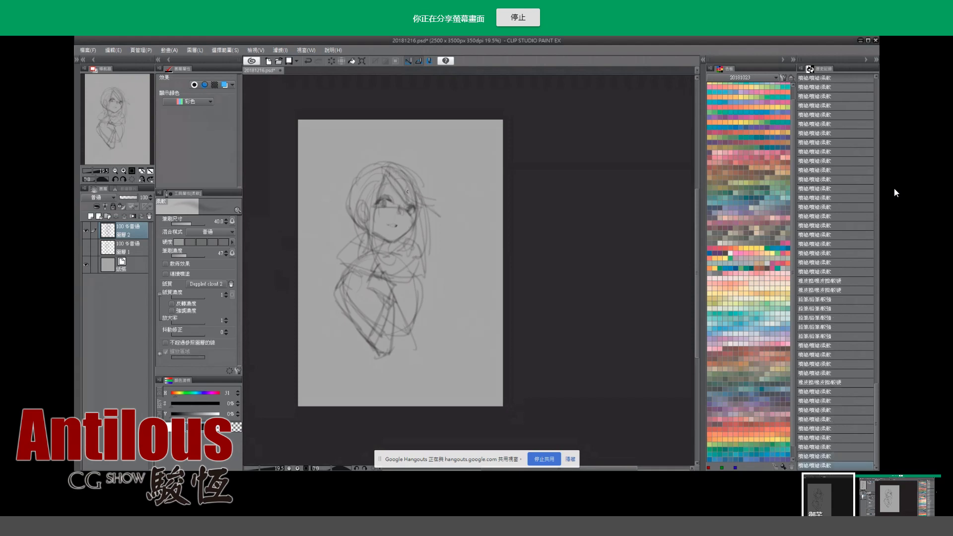
pyautogui.hotkey('ctrl', 'z')
pyautogui.hotkey('ctrl', 'y')
pyautogui.hotkey('ctrl', 'z')
pyautogui.hotkey('ctrl', 'y')
pyautogui.hotkey('ctrl', 'z')
pyautogui.hotkey('ctrl', 'y')
pyautogui.hotkey('ctrl', 'z')
pyautogui.hotkey('ctrl', 'y')
pyautogui.hotkey('ctrl', 'z')
pyautogui.hotkey('ctrl', 'y')
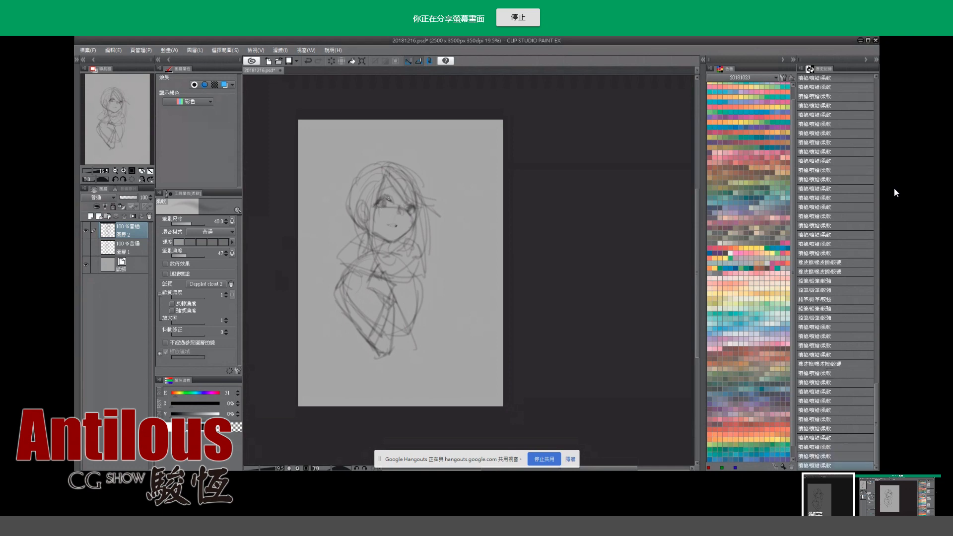
pyautogui.hotkey('ctrl', 'z')
pyautogui.hotkey('ctrl', 'y')
# Add a small mouth stroke, compare it via undo/redo, and leave it undone.
pyautogui.moveTo(415, 216)
pyautogui.mouseDown()
pyautogui.moveTo(418, 227)
pyautogui.moveTo(386, 221)
pyautogui.moveTo(398, 227)
pyautogui.mouseUp()
pyautogui.hotkey('ctrl', 'z')
pyautogui.hotkey('ctrl', 'y')
pyautogui.hotkey('ctrl', 'z')
pyautogui.hotkey('ctrl', 'y')
pyautogui.hotkey('ctrl', 'z')
pyautogui.hotkey('ctrl', 'y')
pyautogui.hotkey('ctrl', 'z')
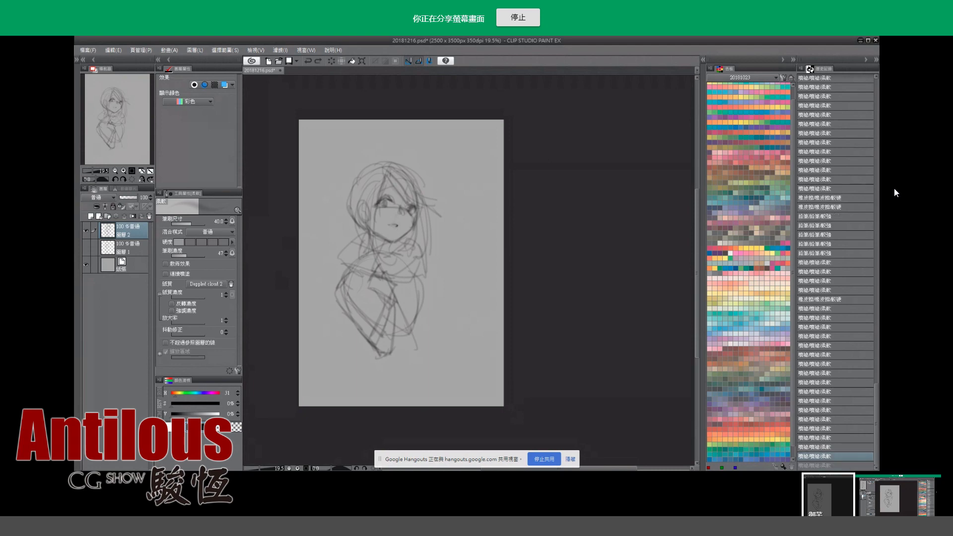
pyautogui.hotkey('ctrl', 'y')
pyautogui.hotkey('ctrl', 'z')
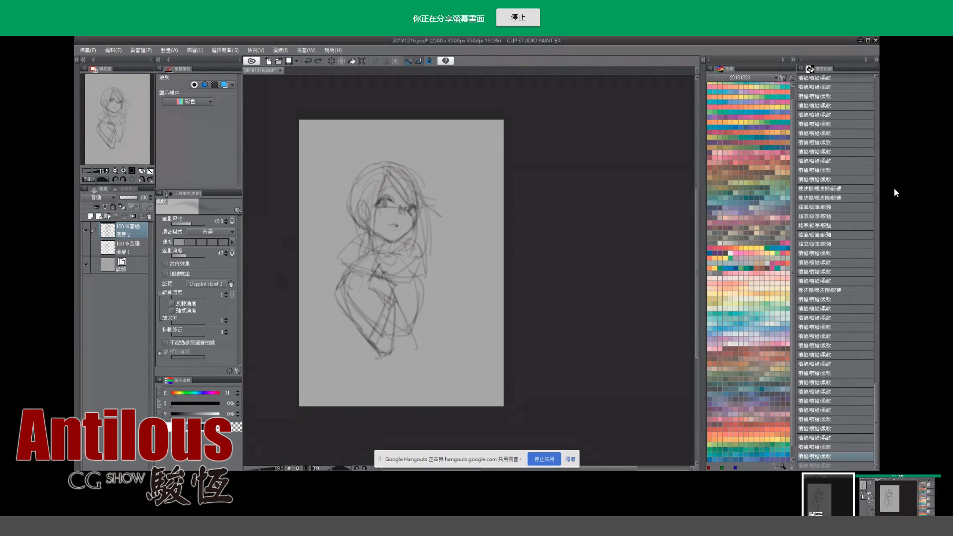
# Add a small stroke near the mouth and compare the sketch with and without it.
pyautogui.hotkey('ctrl', 'y')
pyautogui.hotkey('ctrl', 'z')
pyautogui.hotkey('ctrl', 'y')
pyautogui.moveTo(393, 224); pyautogui.dragTo(399, 227)
pyautogui.hotkey('ctrl', 'z')
pyautogui.hotkey('ctrl', 'y')
pyautogui.hotkey('ctrl', 'z')
pyautogui.hotkey('ctrl', 'y')
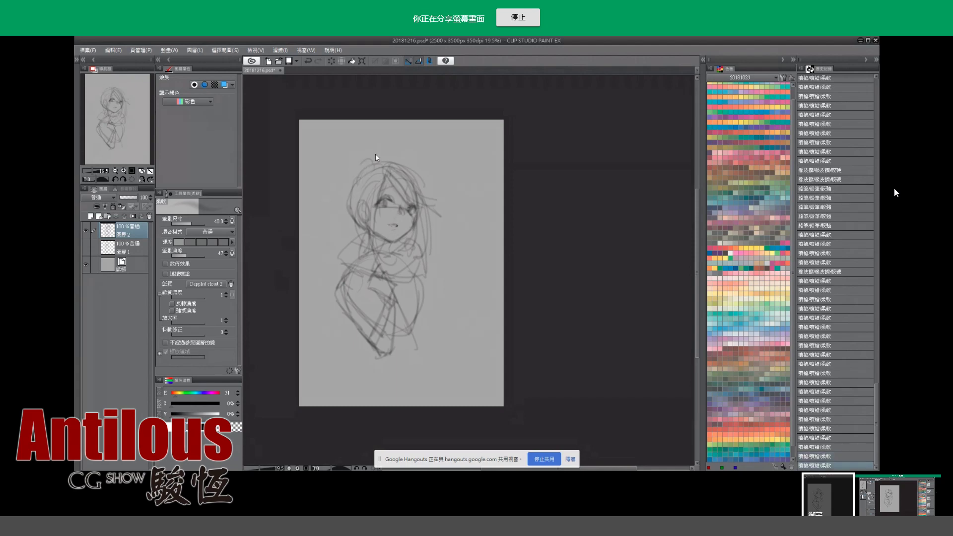
pyautogui.hotkey('ctrl', 'z')
pyautogui.hotkey('ctrl', 'y')
pyautogui.hotkey('ctrl', 'z')
pyautogui.hotkey('ctrl', 'y')
# Shift the sketch slightly down and right, then start an ear, removing a stray line.
pyautogui.hotkey('ctrl', 'z')
pyautogui.moveTo(378, 182); pyautogui.dragTo(387, 193)
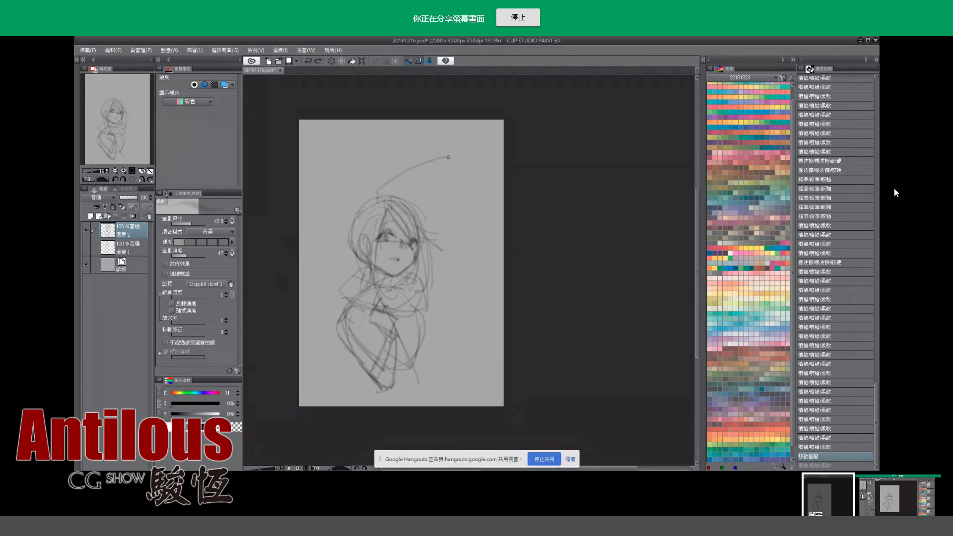
pyautogui.moveTo(391, 195)
pyautogui.mouseDown()
pyautogui.moveTo(438, 206)
pyautogui.moveTo(452, 254)
pyautogui.mouseUp()
pyautogui.hotkey('ctrl', 'y')
pyautogui.hotkey('ctrl', 'z')
# Draw the right rabbit ear, redrawing it once, and the long curved left ear.
pyautogui.moveTo(443, 202)
pyautogui.mouseDown()
pyautogui.moveTo(480, 204)
pyautogui.moveTo(437, 218)
pyautogui.moveTo(479, 194)
pyautogui.mouseUp()
pyautogui.hotkey('ctrl', 'z')
pyautogui.hotkey('ctrl', 'z')
pyautogui.hotkey('ctrl', 'z')
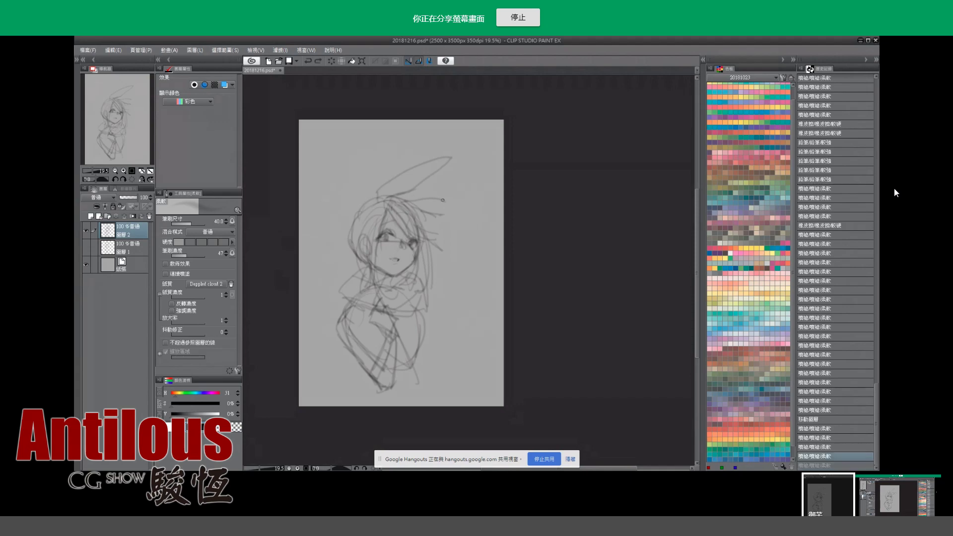
pyautogui.moveTo(448, 216); pyautogui.dragTo(477, 192)
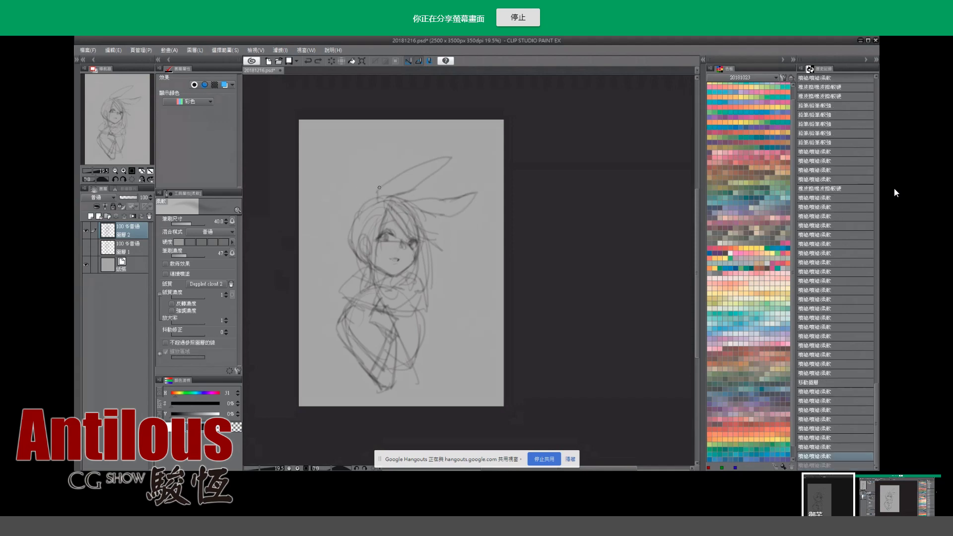
pyautogui.moveTo(376, 172)
pyautogui.mouseDown()
pyautogui.moveTo(342, 201)
pyautogui.moveTo(333, 226)
pyautogui.moveTo(361, 191)
pyautogui.moveTo(339, 221)
pyautogui.moveTo(337, 263)
pyautogui.moveTo(311, 303)
pyautogui.mouseUp()
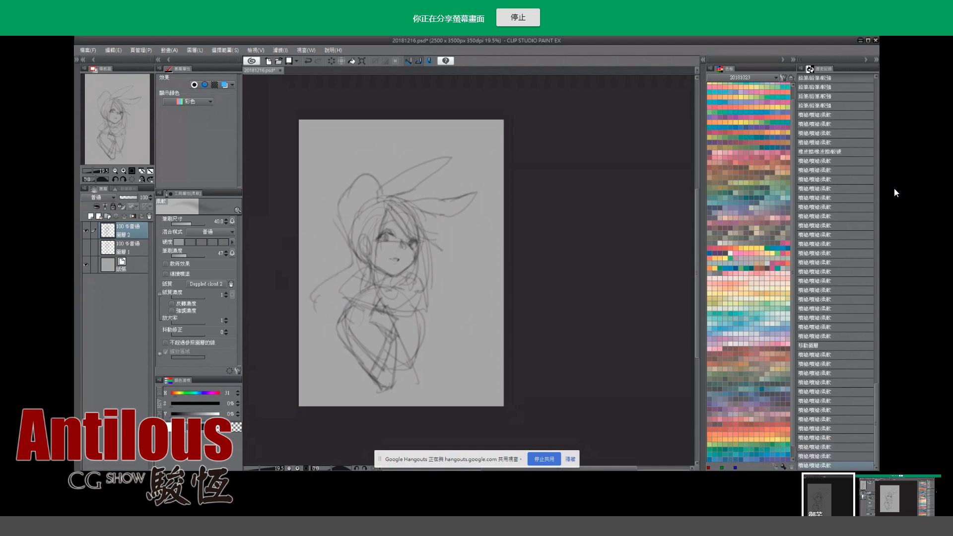
# Sketch the left side of the head, the neck and the lower-left hair, dropping two trial strokes.
pyautogui.moveTo(349, 230)
pyautogui.mouseDown()
pyautogui.moveTo(345, 279)
pyautogui.moveTo(304, 318)
pyautogui.mouseUp()
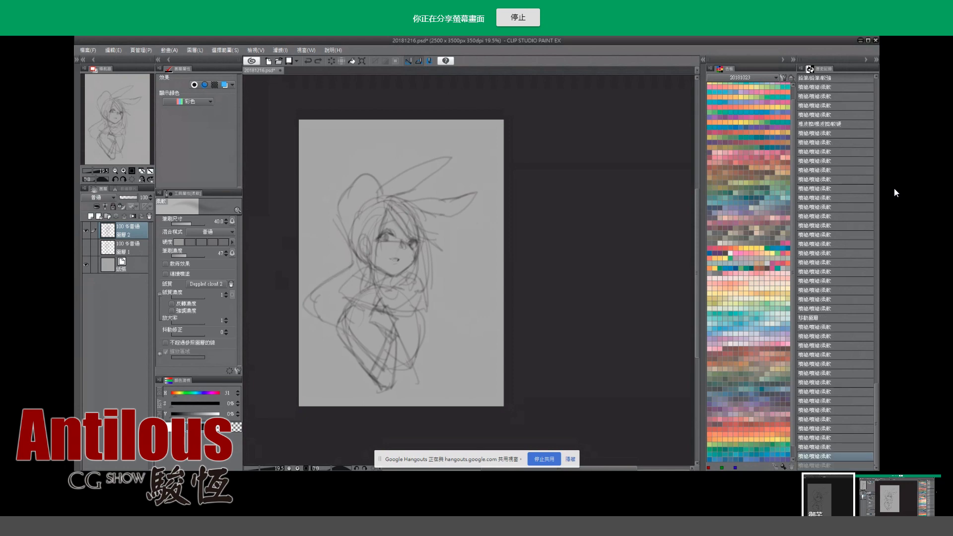
pyautogui.moveTo(425, 293); pyautogui.dragTo(482, 348)
pyautogui.moveTo(332, 325); pyautogui.dragTo(333, 343)
pyautogui.hotkey('ctrl', 'z')
pyautogui.moveTo(343, 303); pyautogui.dragTo(357, 388)
pyautogui.hotkey('ctrl', 'z')
# Retry the lower-left hair stroke, then erase stray lines there with the hard eraser.
pyautogui.hotkey('ctrl', 'z')
pyautogui.hotkey('ctrl', 'z')
pyautogui.moveTo(347, 322); pyautogui.dragTo(357, 387)
pyautogui.hotkey('ctrl', 'z')
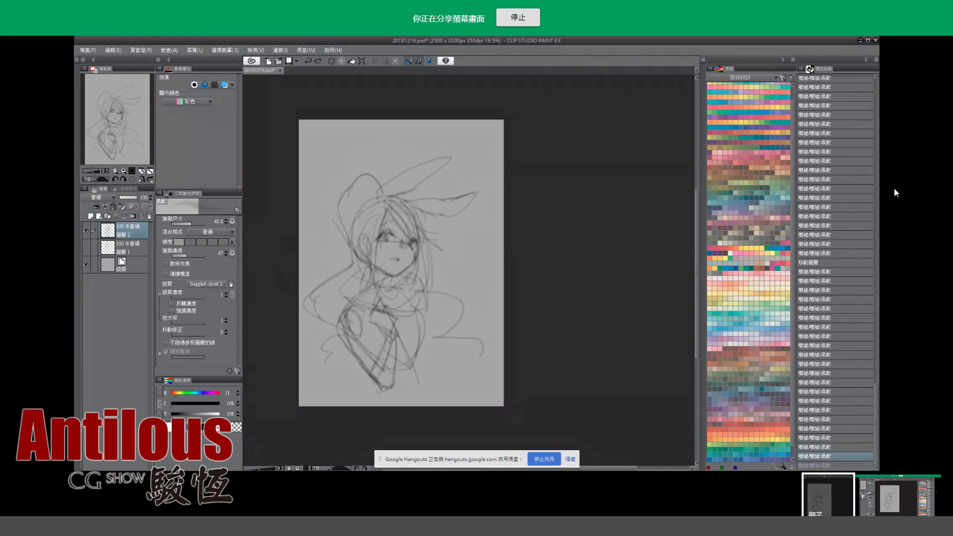
pyautogui.moveTo(357, 321)
pyautogui.mouseDown()
pyautogui.moveTo(368, 348)
pyautogui.moveTo(342, 348)
pyautogui.moveTo(348, 293)
pyautogui.mouseUp()
pyautogui.press('e')
pyautogui.press('b')
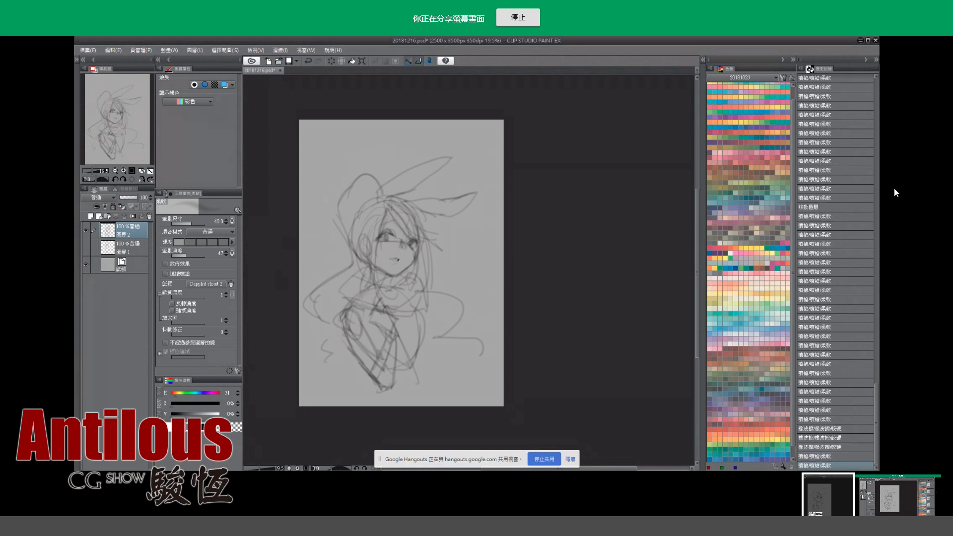
# Toggle undo and redo repeatedly to compare the small stroke on the raised hand.
pyautogui.hotkey('ctrl', 'z')
pyautogui.hotkey('ctrl', 'y')
pyautogui.hotkey('ctrl', 'z')
pyautogui.hotkey('ctrl', 'y')
pyautogui.hotkey('ctrl', 'z')
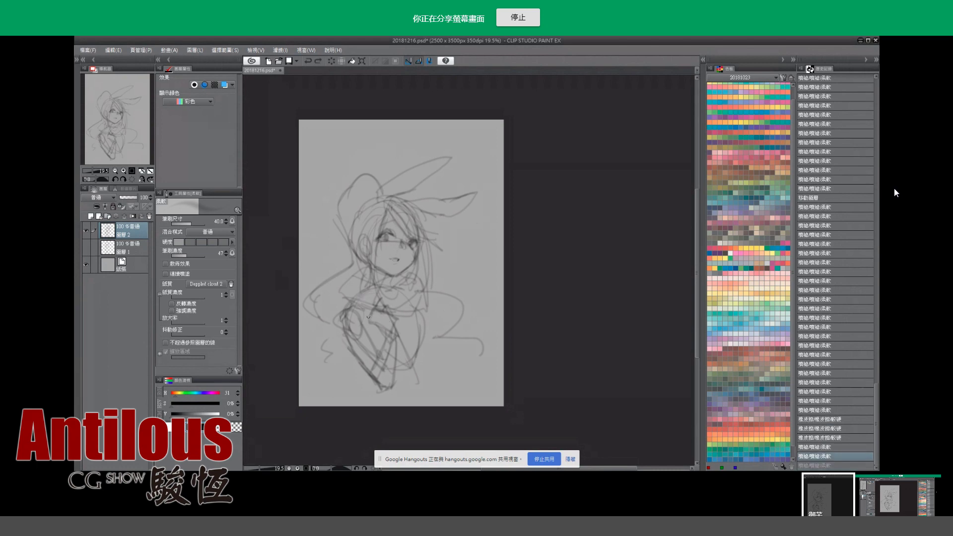
pyautogui.hotkey('ctrl', 'y')
pyautogui.hotkey('ctrl', 'z')
pyautogui.hotkey('ctrl', 'y')
pyautogui.hotkey('ctrl', 'z')
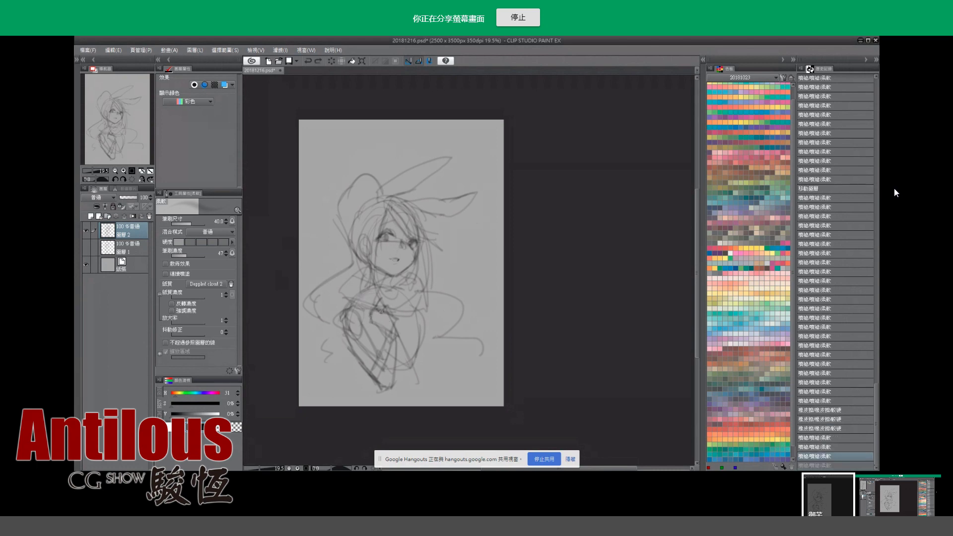
pyautogui.hotkey('ctrl', 'y')
pyautogui.hotkey('ctrl', 'z')
pyautogui.hotkey('ctrl', 'y')
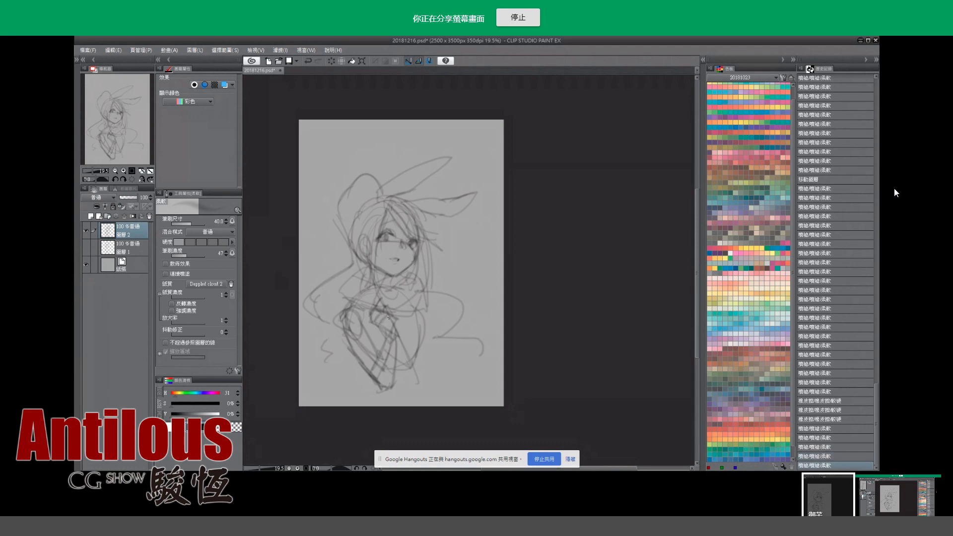
pyautogui.hotkey('ctrl', 'z')
pyautogui.hotkey('ctrl', 'y')
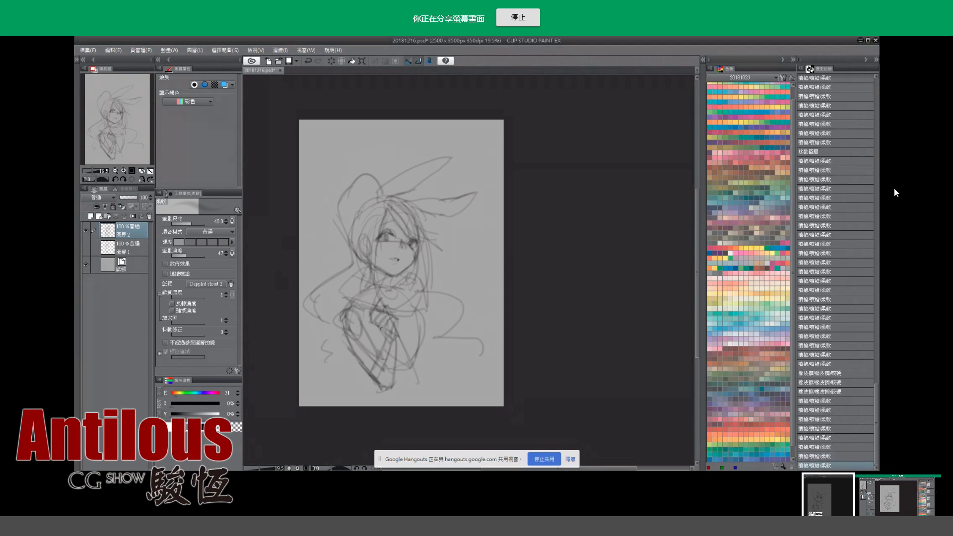
pyautogui.hotkey('ctrl', 'z')
pyautogui.hotkey('ctrl', 'y')
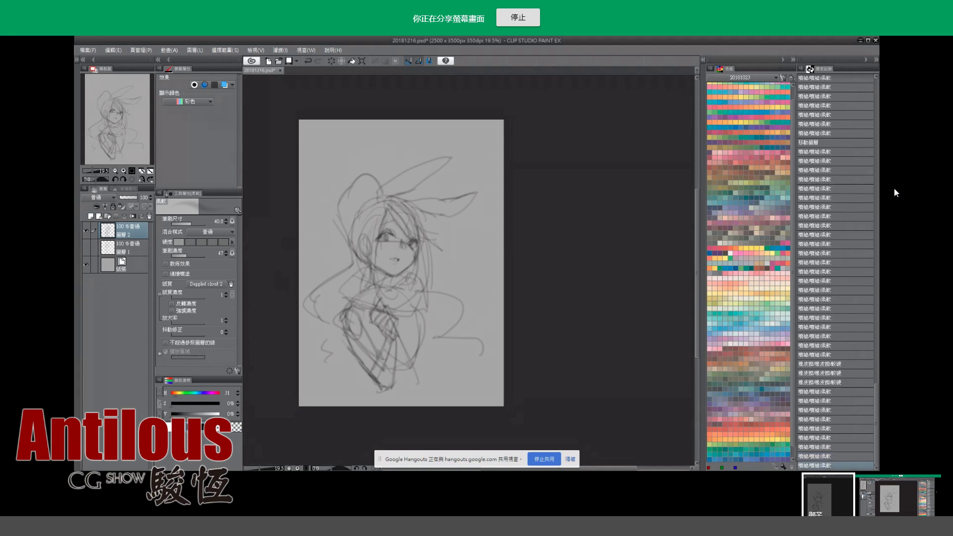
pyautogui.hotkey('ctrl', 'z')
pyautogui.hotkey('ctrl', 'z')
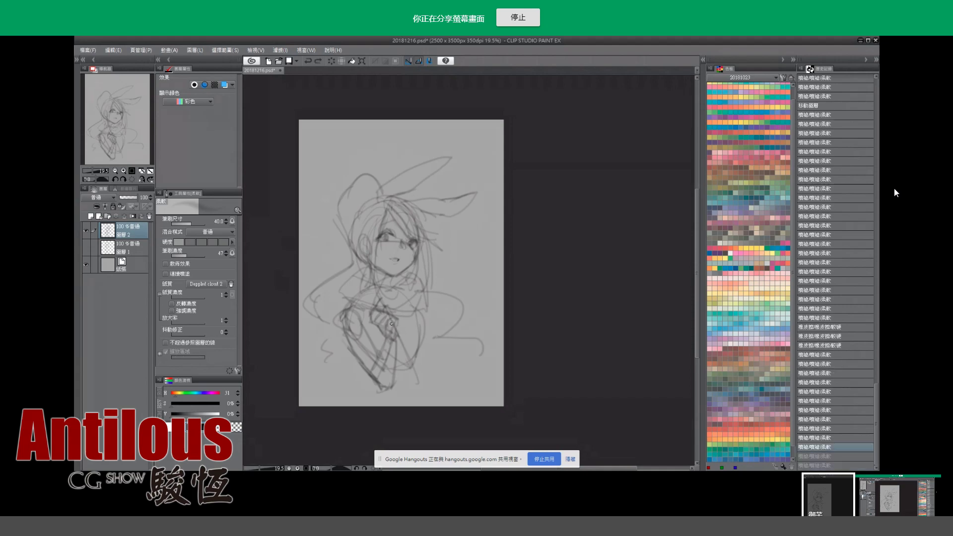
pyautogui.hotkey('ctrl', 'y')
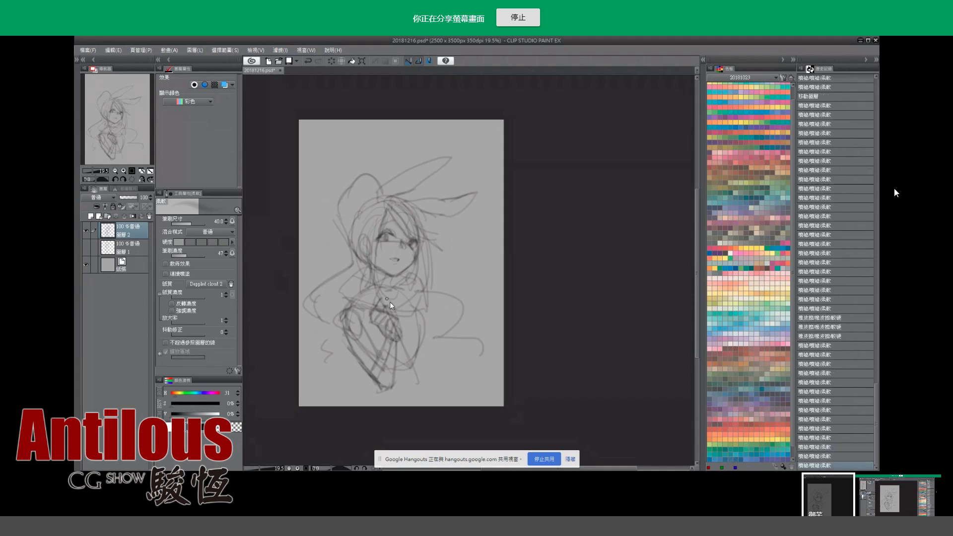
pyautogui.hotkey('ctrl', 'z')
pyautogui.hotkey('ctrl', 'y')
pyautogui.hotkey('ctrl', 'y')
pyautogui.hotkey('ctrl', 'y')
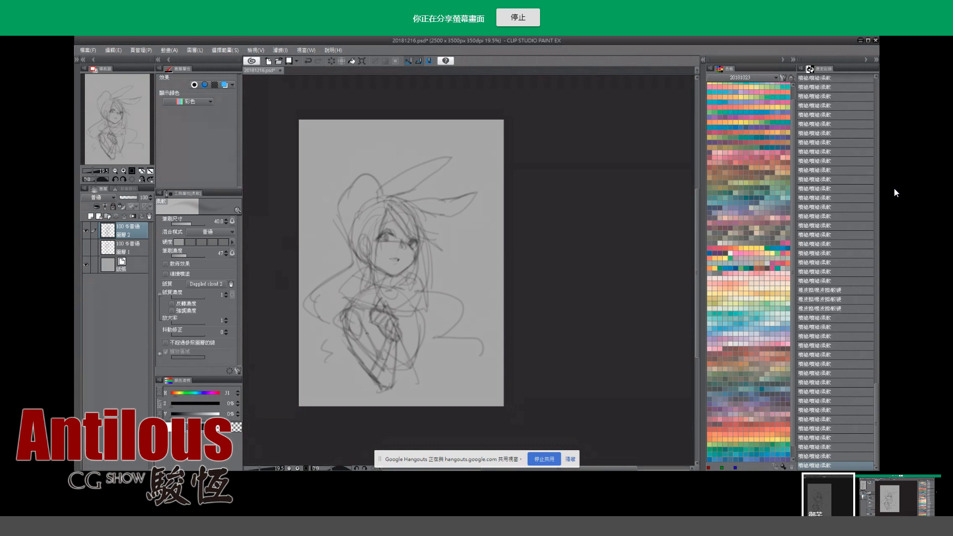
pyautogui.hotkey('ctrl', 'z')
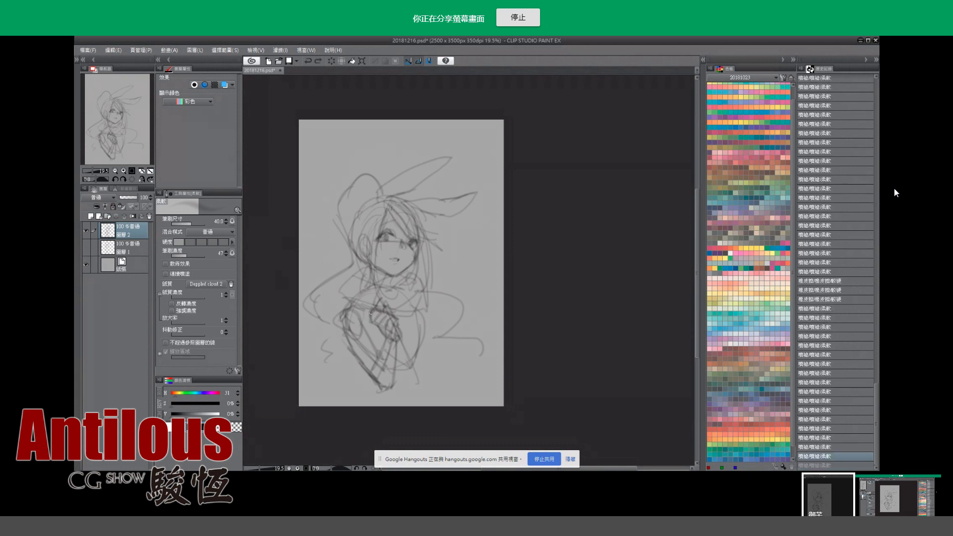
pyautogui.hotkey('ctrl', 'y')
pyautogui.hotkey('ctrl', 'z')
pyautogui.hotkey('ctrl', 'y')
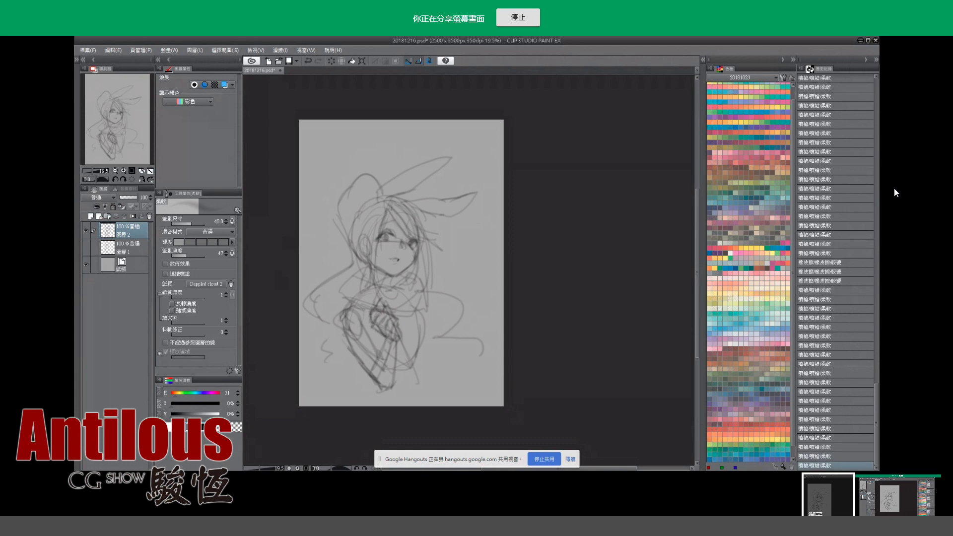
pyautogui.hotkey('ctrl', 'z')
pyautogui.hotkey('ctrl', 'y')
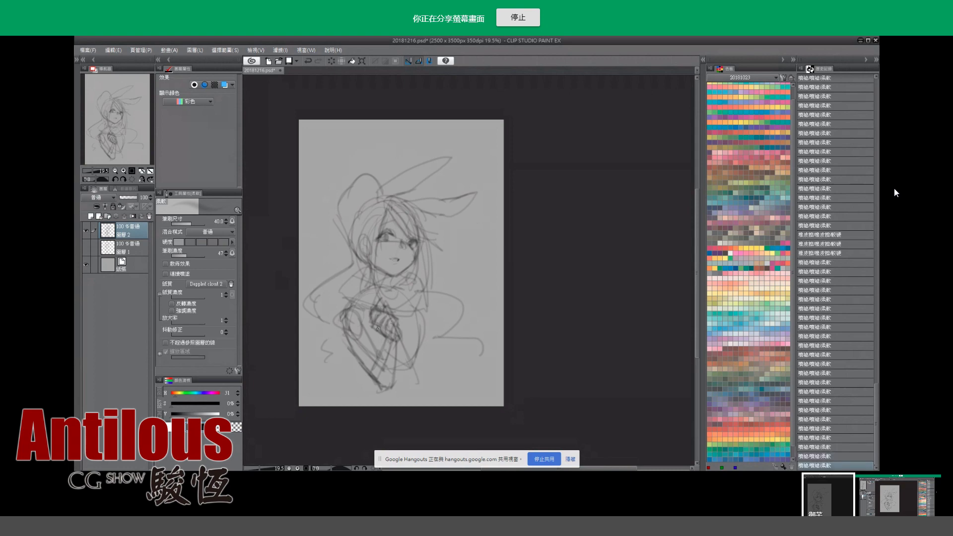
pyautogui.moveTo(369, 255); pyautogui.dragTo(342, 213)
pyautogui.hotkey('ctrl', 'z')
# Compare the final stroke with undo and redo, keeping it restored.
pyautogui.hotkey('ctrl', 'y')
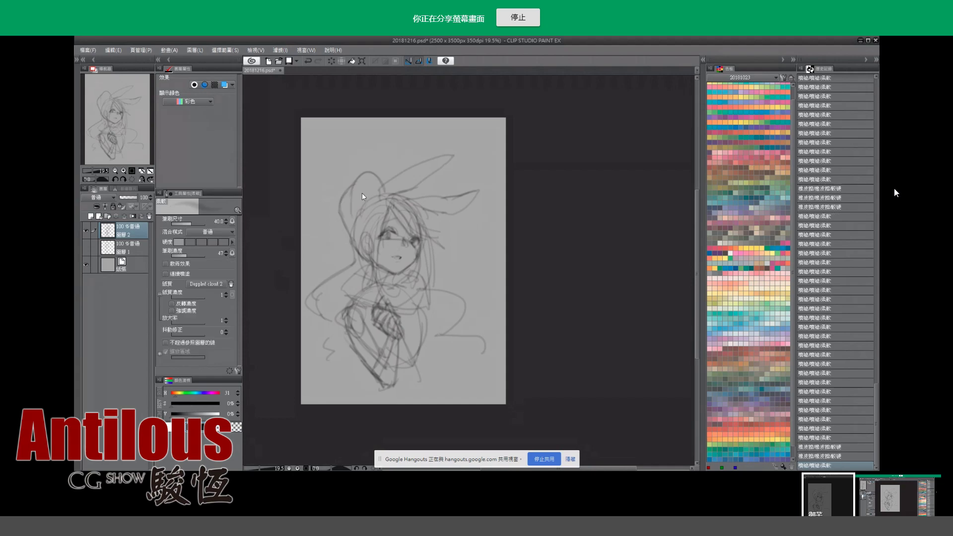
pyautogui.hotkey('ctrl', 'y')
pyautogui.hotkey('ctrl', 'z')
pyautogui.hotkey('ctrl', 'y')
pyautogui.hotkey('ctrl', 'z')
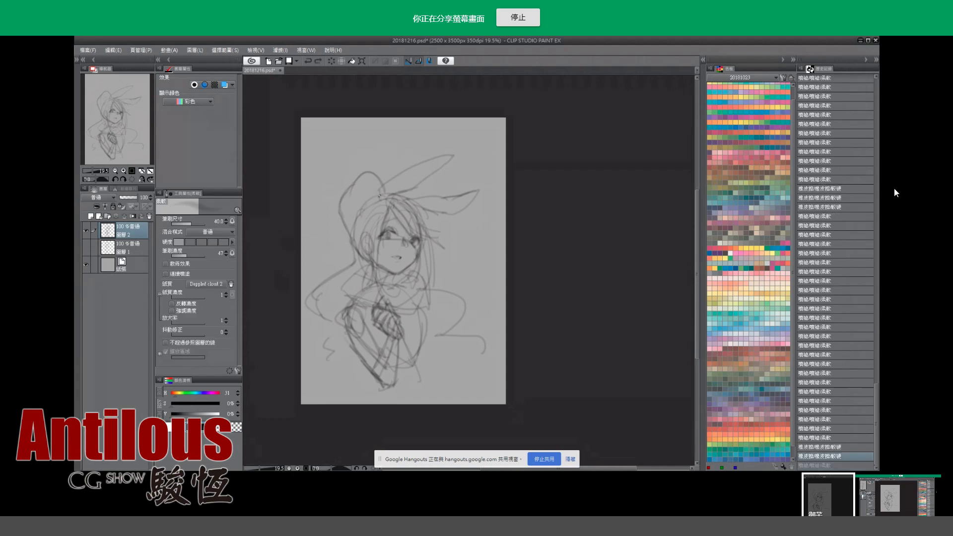
pyautogui.hotkey('ctrl', 'y')
pyautogui.hotkey('ctrl', 'z')
pyautogui.hotkey('ctrl', 'y')
# Sketch a hair strand near the forehead and compare it with undo and redo.
pyautogui.moveTo(377, 195); pyautogui.dragTo(356, 210)
pyautogui.hotkey('ctrl', 'z')
pyautogui.hotkey('ctrl', 'y')
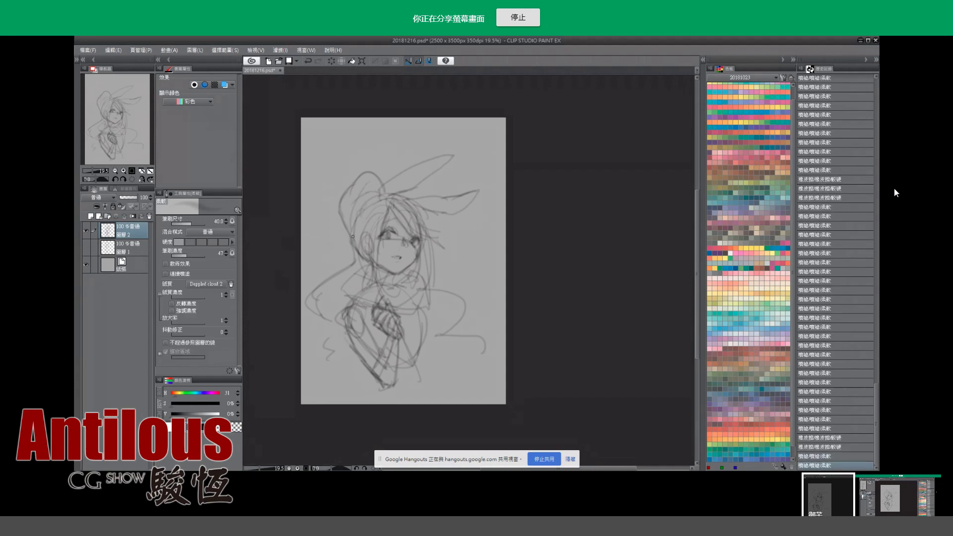
pyautogui.hotkey('ctrl', 'z')
pyautogui.hotkey('ctrl', 'y')
pyautogui.hotkey('ctrl', 'z')
pyautogui.hotkey('ctrl', 'y')
# Dab small marks on the upper hair near the crown.
pyautogui.click(376, 181)
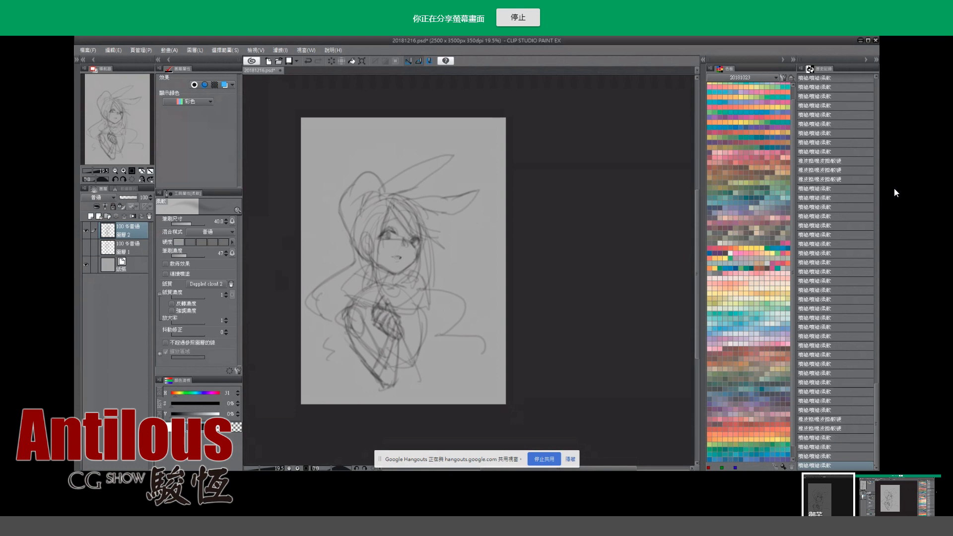
pyautogui.click(376, 181)
pyautogui.hotkey('ctrl', 'z')
pyautogui.hotkey('ctrl', 'y')
pyautogui.hotkey('ctrl', 'z')
pyautogui.hotkey('ctrl', 'y')
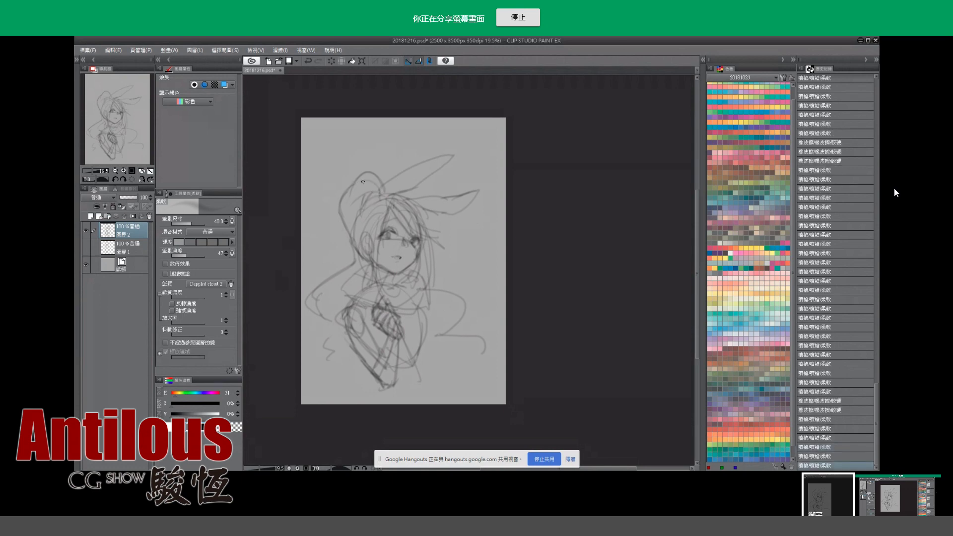
pyautogui.click(374, 188)
pyautogui.hotkey('ctrl', 'z')
pyautogui.hotkey('ctrl', 'y')
# Place a short hair mark and erase stray marks on the hair with the hard eraser.
pyautogui.click(354, 264)
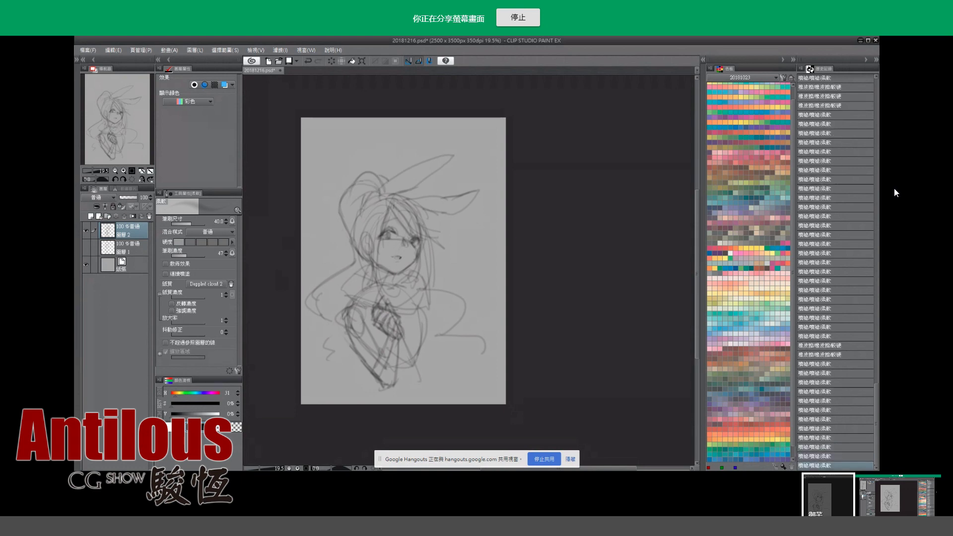
pyautogui.hotkey('ctrl', 'z')
pyautogui.hotkey('ctrl', 'y')
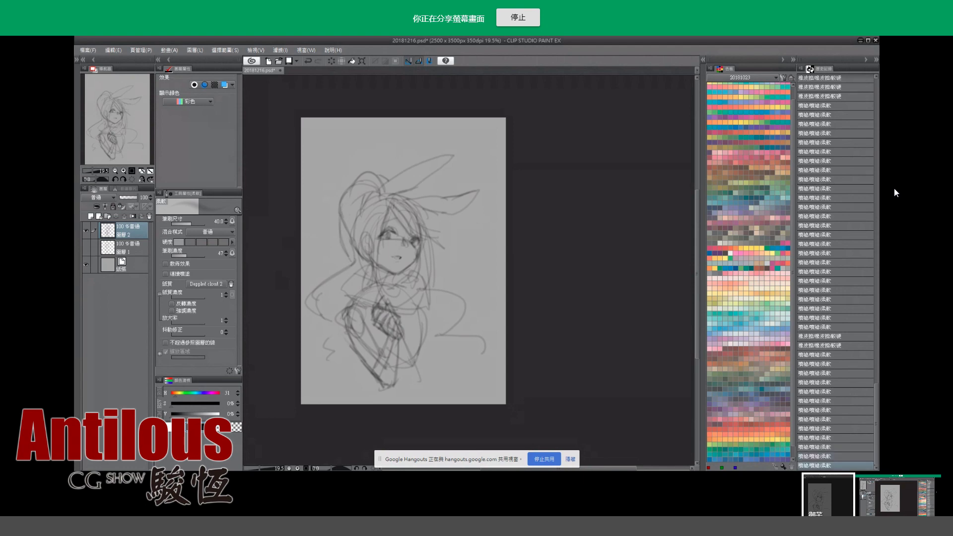
pyautogui.click(347, 250)
pyautogui.click(347, 249)
pyautogui.press('e')
pyautogui.click(347, 250)
pyautogui.press('b')
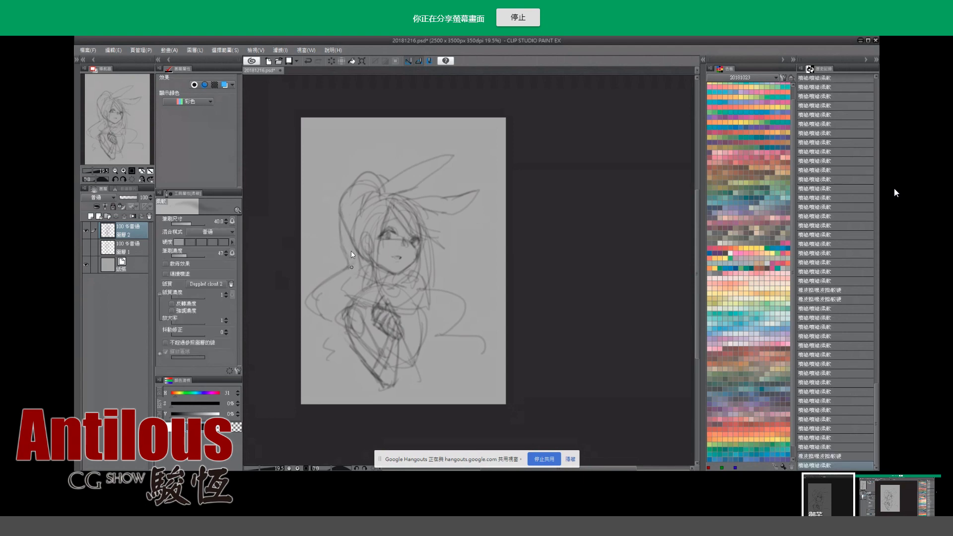
# Add a faint mark beside the left cheek and compare it with undo and redo.
pyautogui.click(336, 293)
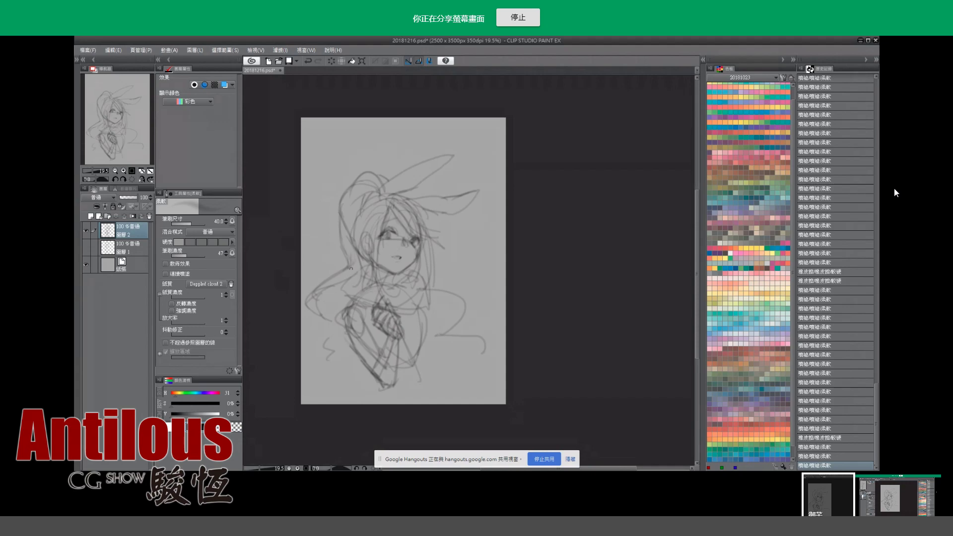
pyautogui.hotkey('ctrl', 'z')
pyautogui.hotkey('ctrl', 'y')
pyautogui.hotkey('ctrl', 'z')
pyautogui.hotkey('ctrl', 'y')
# Add a short hair stroke and erase stray marks near the right ear.
pyautogui.click(359, 242)
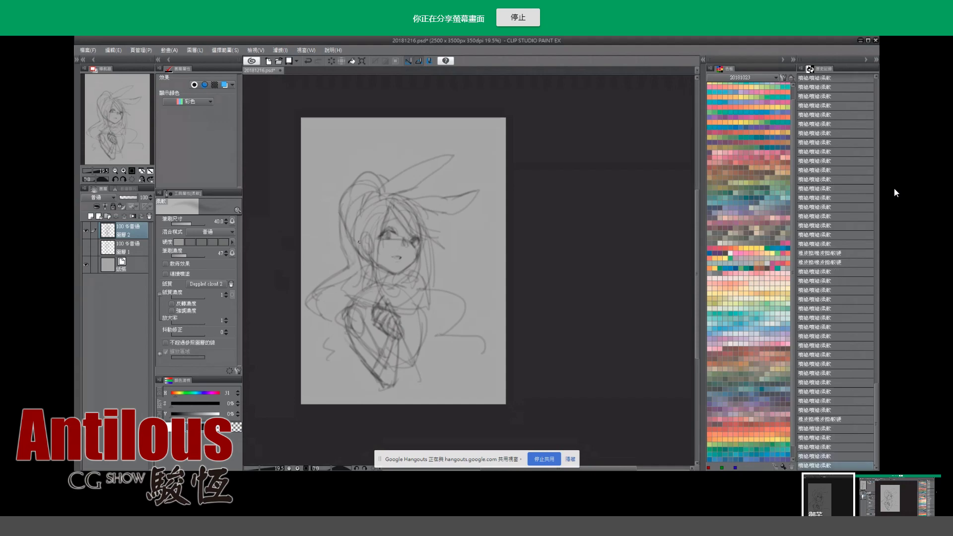
pyautogui.click(420, 198)
pyautogui.press('e')
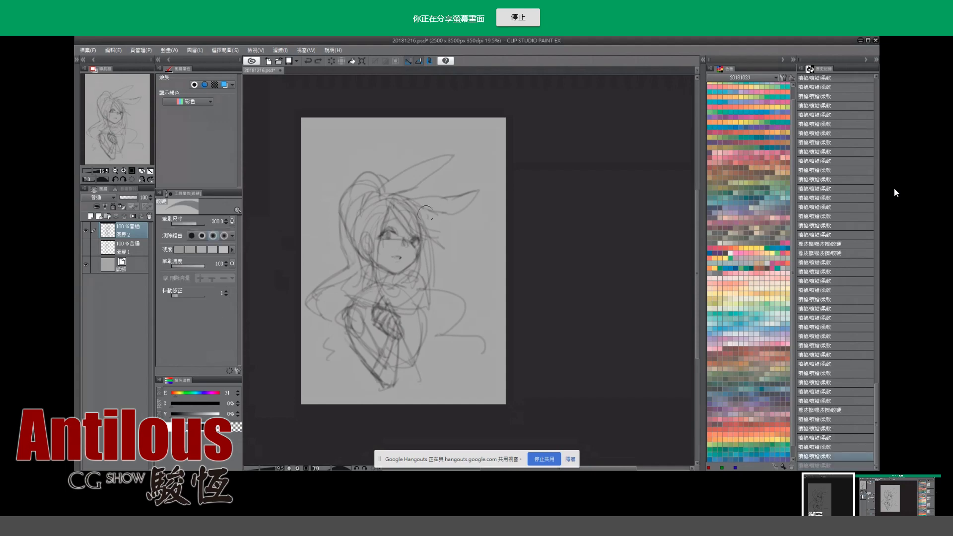
pyautogui.click(431, 234)
pyautogui.press('b')
# Sketch and redraw a short hair stroke on the right side, testing it with undo and redo.
pyautogui.click(422, 230)
pyautogui.hotkey('ctrl', 'z')
pyautogui.hotkey('ctrl', 'y')
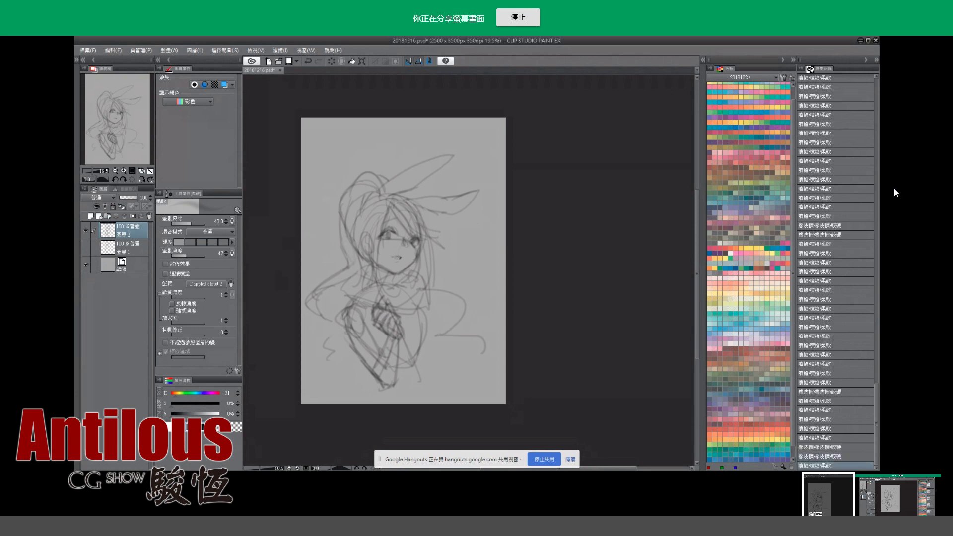
pyautogui.click(420, 229)
pyautogui.hotkey('ctrl', 'z')
pyautogui.hotkey('ctrl', 'y')
pyautogui.hotkey('ctrl', 'z')
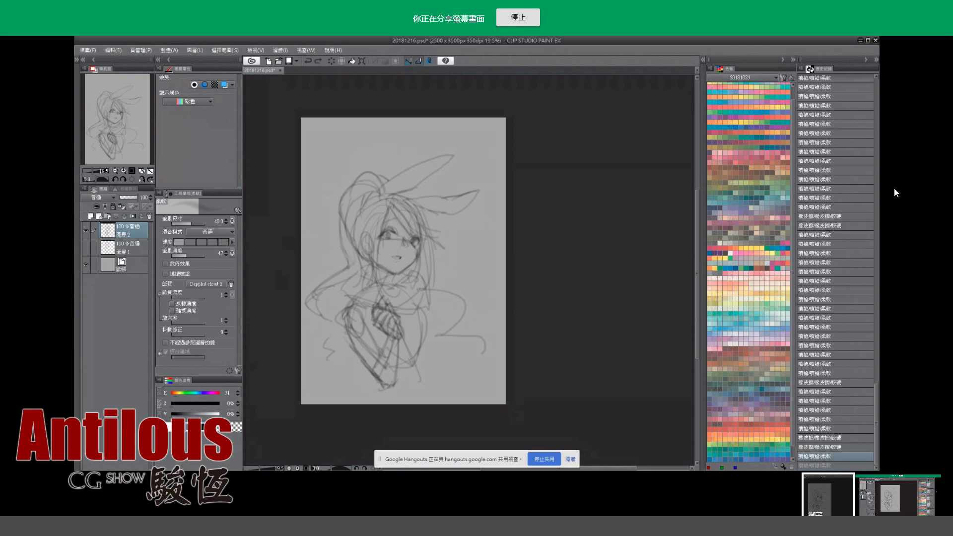
pyautogui.hotkey('ctrl', 'y')
pyautogui.hotkey('ctrl', 'z')
# Add faint hair strands beside the face, undoing the last one.
pyautogui.click(431, 248)
pyautogui.click(378, 263)
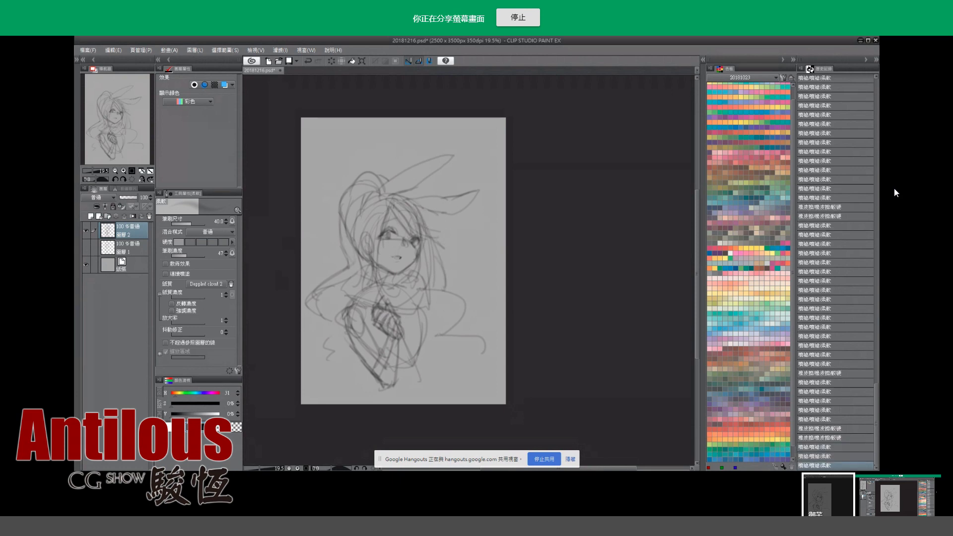
pyautogui.hotkey('ctrl', 'z')
pyautogui.hotkey('ctrl', 'y')
pyautogui.click(368, 255)
pyautogui.click(368, 254)
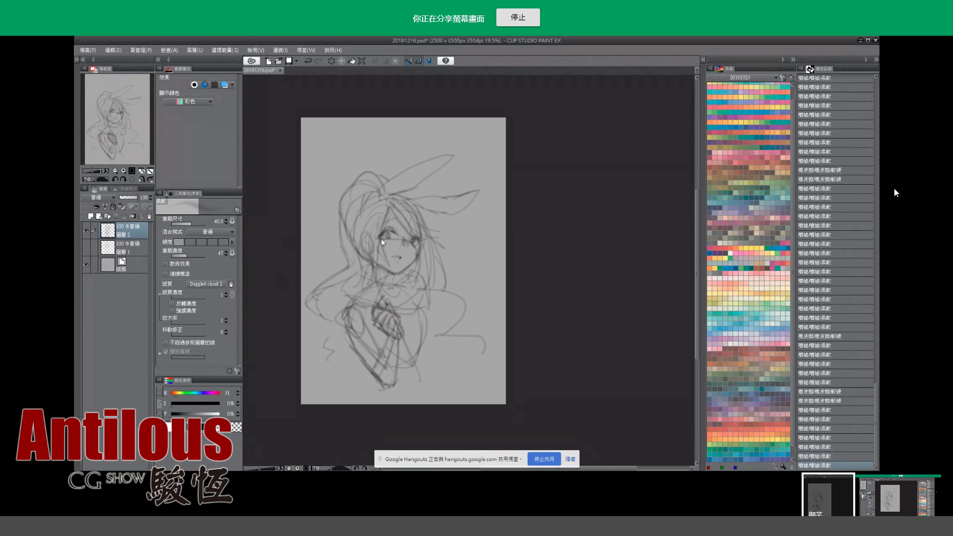
pyautogui.hotkey('ctrl', 'z')
# Nudge the whole sketch layer slightly up and right with a transform.
pyautogui.hotkey('ctrl', 't')
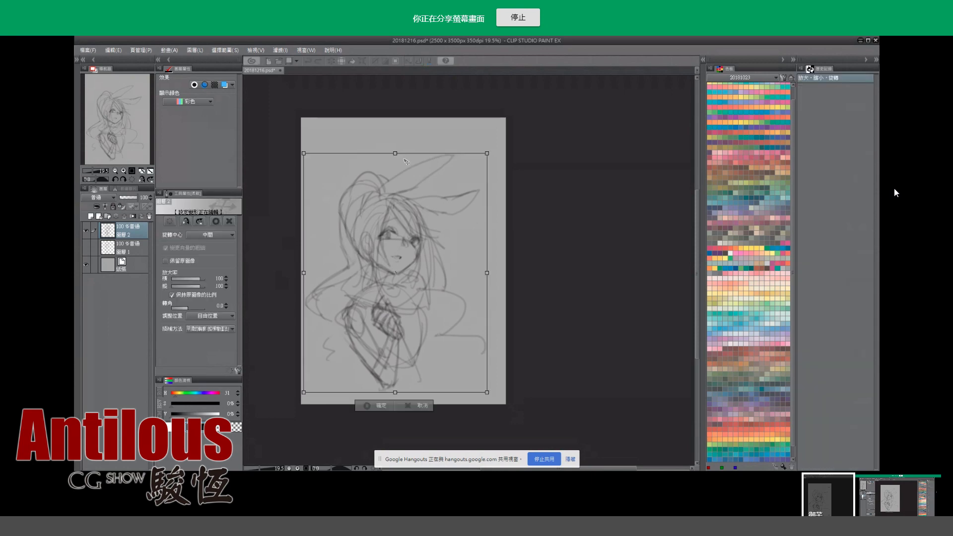
pyautogui.moveTo(396, 154); pyautogui.dragTo(397, 154)
pyautogui.press('Return')
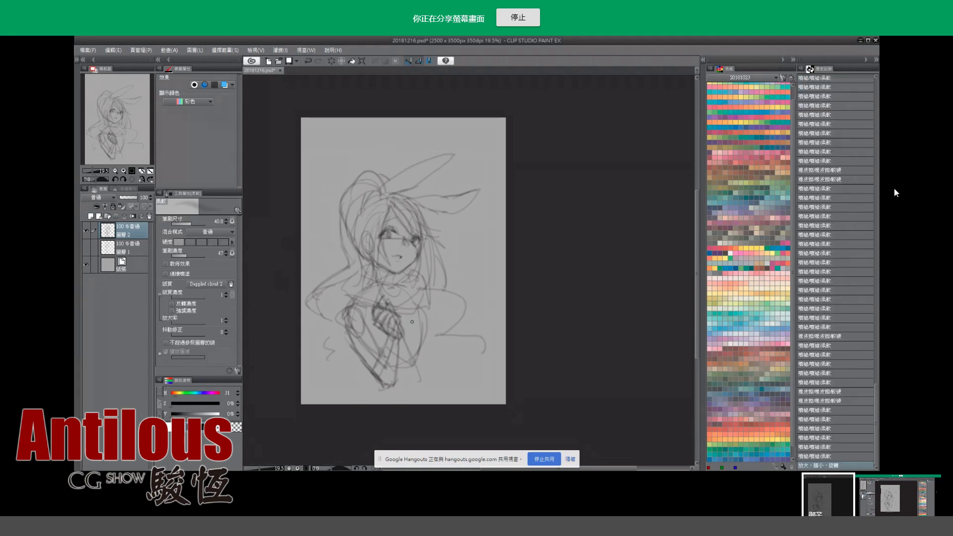
# Compare the sketch with and without the last airbrush stroke, finally keeping it.
pyautogui.hotkey('ctrl', 'z')
pyautogui.hotkey('ctrl', 'y')
pyautogui.hotkey('ctrl', 'z')
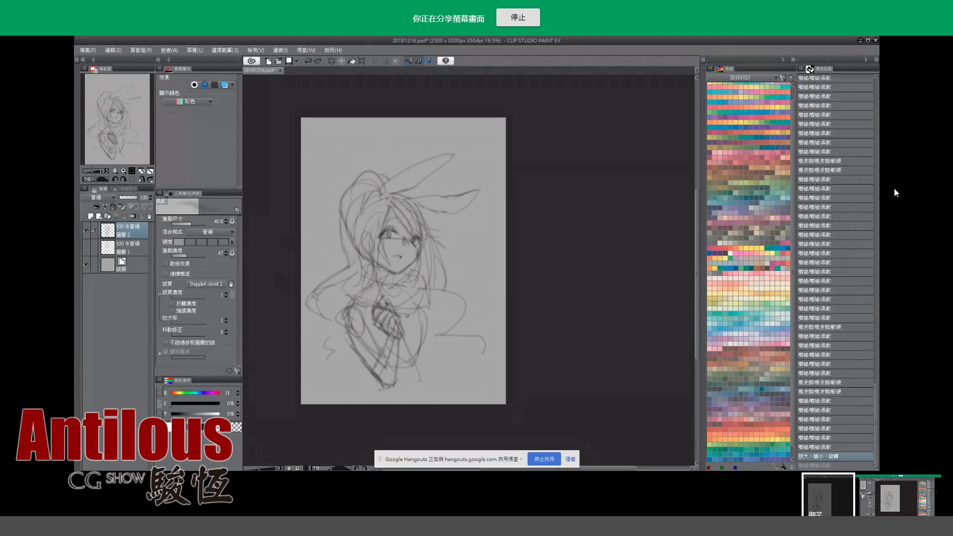
pyautogui.hotkey('ctrl', 'y')
pyautogui.hotkey('ctrl', 'z')
pyautogui.hotkey('ctrl', 'y')
pyautogui.hotkey('ctrl', 'z')
pyautogui.hotkey('ctrl', 'y')
pyautogui.hotkey('ctrl', 'z')
pyautogui.hotkey('ctrl', 'y')
pyautogui.hotkey('ctrl', 'z')
pyautogui.hotkey('ctrl', 'y')
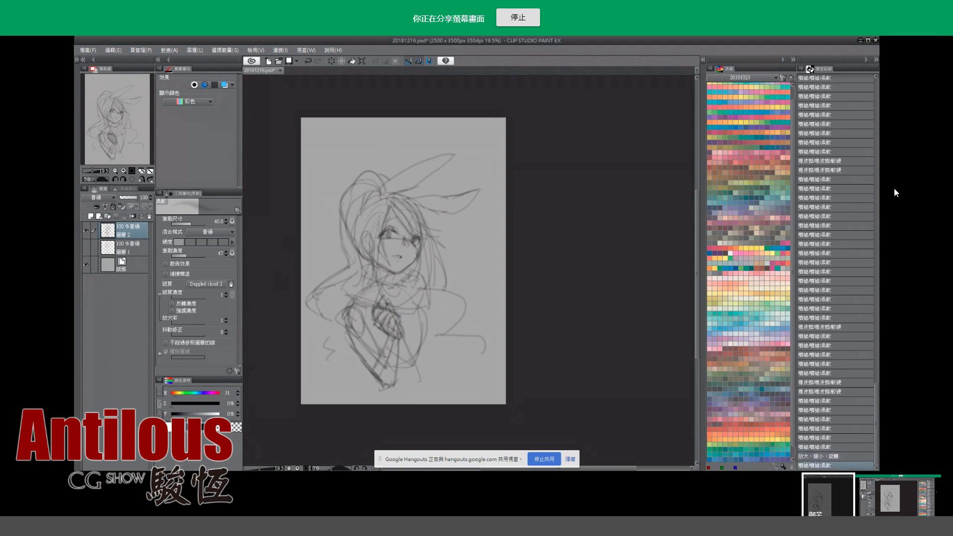
pyautogui.hotkey('ctrl', 'z')
pyautogui.hotkey('ctrl', 'y')
pyautogui.hotkey('ctrl', 'z')
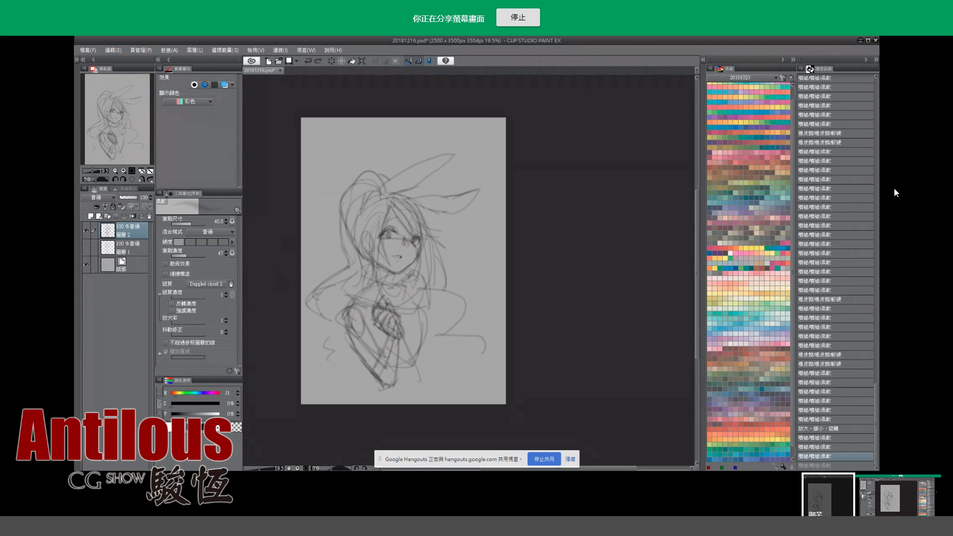
pyautogui.hotkey('ctrl', 'y')
pyautogui.hotkey('ctrl', 'z')
pyautogui.hotkey('ctrl', 'y')
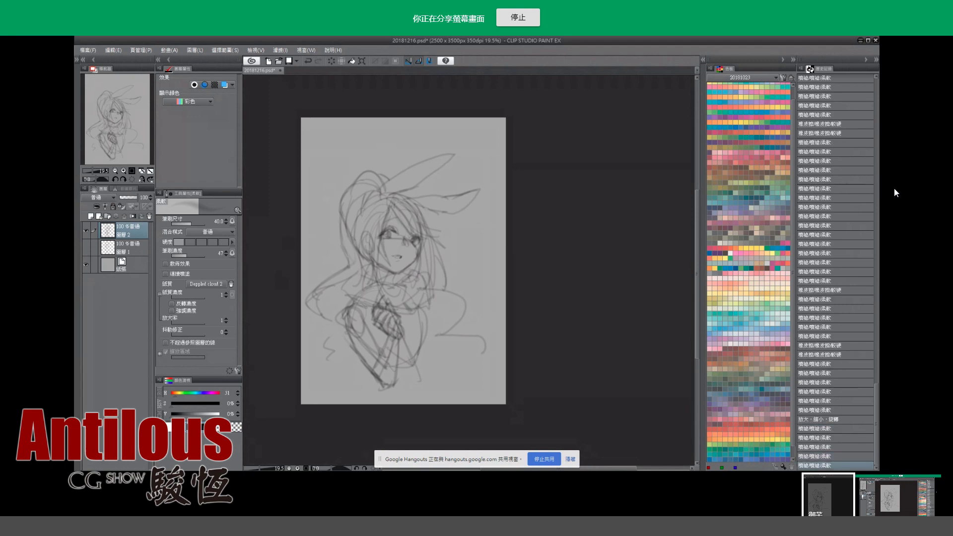
pyautogui.hotkey('ctrl', 'z')
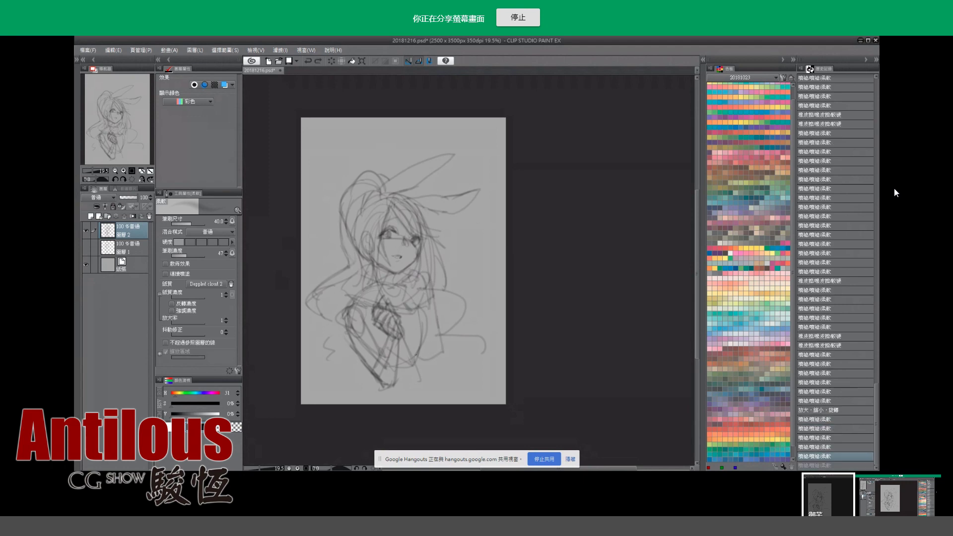
pyautogui.hotkey('ctrl', 'y')
pyautogui.hotkey('ctrl', 'z')
pyautogui.hotkey('ctrl', 'y')
pyautogui.hotkey('ctrl', 'z')
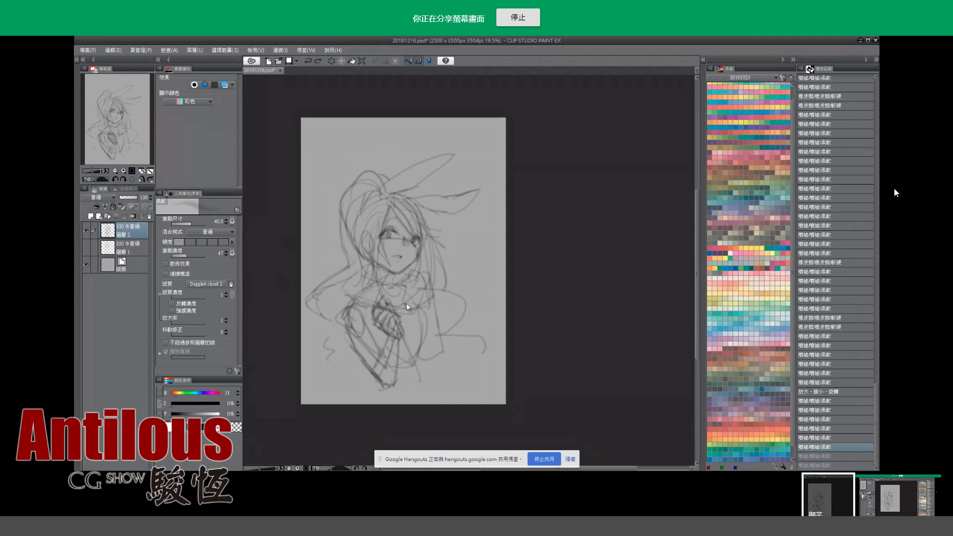
pyautogui.hotkey('ctrl', 'y')
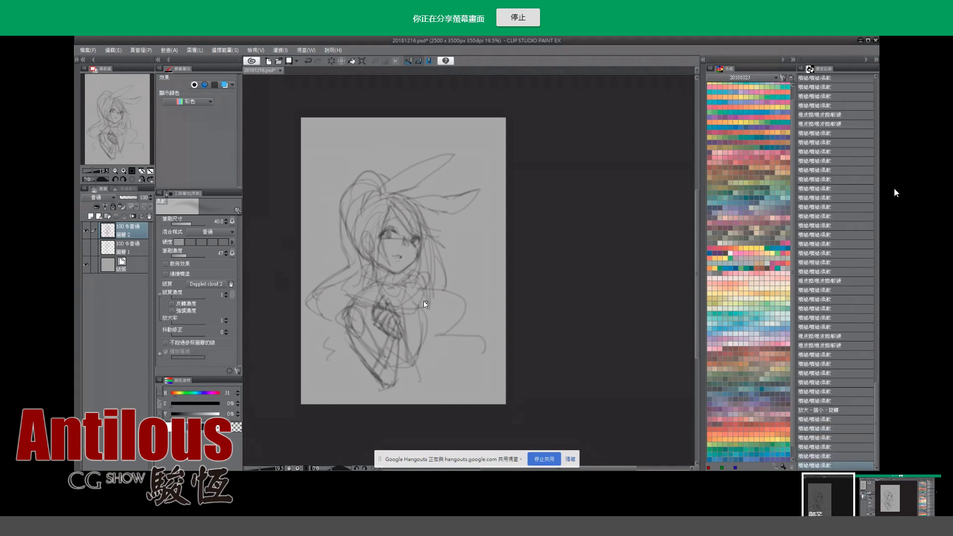
pyautogui.hotkey('ctrl', 'z')
pyautogui.hotkey('ctrl', 'y')
pyautogui.hotkey('ctrl', 'z')
pyautogui.hotkey('ctrl', 'y')
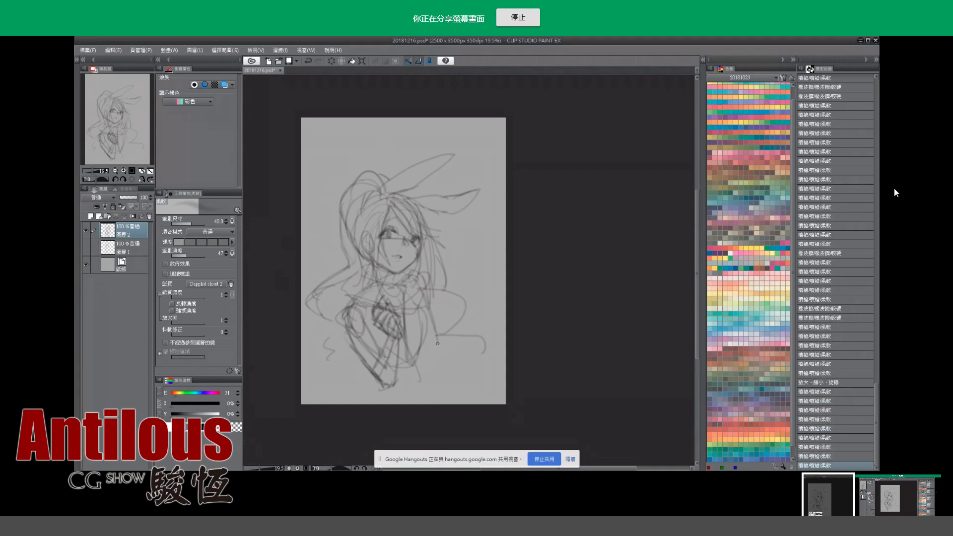
# Try strokes at the lower right and near the face, leaving both undone.
pyautogui.moveTo(442, 329)
pyautogui.mouseDown()
pyautogui.moveTo(435, 347)
pyautogui.moveTo(408, 359)
pyautogui.mouseUp()
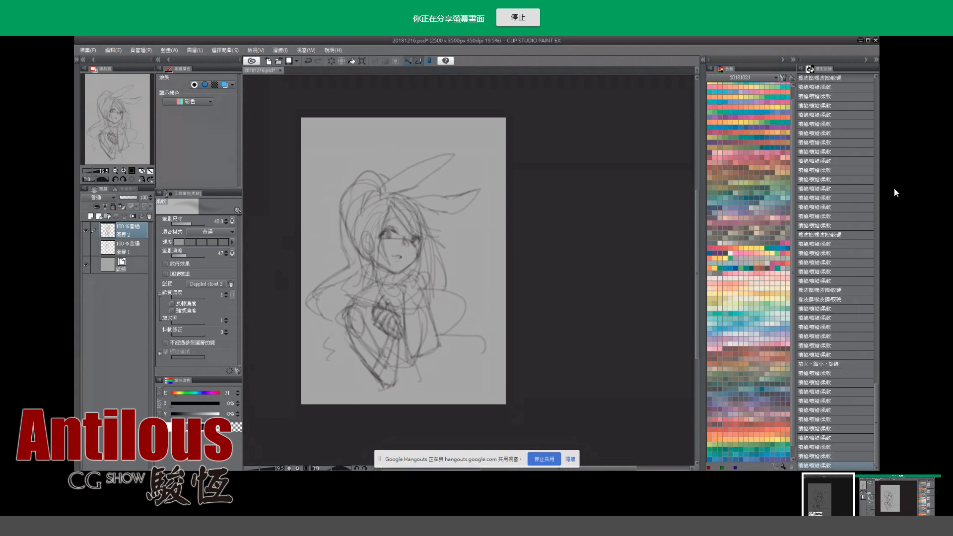
pyautogui.hotkey('ctrl', 'z')
pyautogui.moveTo(400, 286)
pyautogui.mouseDown()
pyautogui.moveTo(362, 274)
pyautogui.moveTo(405, 271)
pyautogui.moveTo(350, 300)
pyautogui.mouseUp()
pyautogui.hotkey('ctrl', 'z')
pyautogui.hotkey('ctrl', 'y')
pyautogui.hotkey('ctrl', 'z')
pyautogui.hotkey('ctrl', 'y')
pyautogui.hotkey('ctrl', 'z')
pyautogui.hotkey('ctrl', 'y')
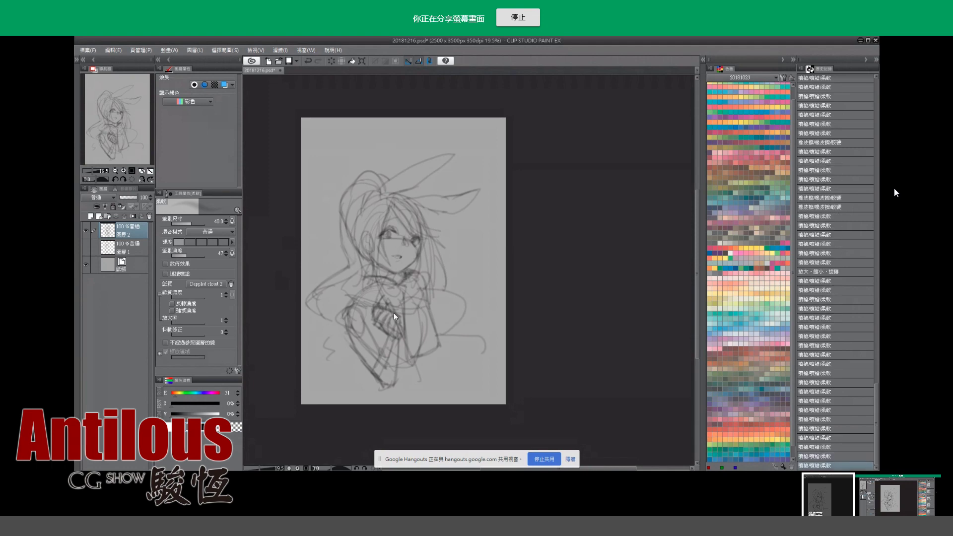
pyautogui.hotkey('ctrl', 'z')
pyautogui.hotkey('ctrl', 'y')
pyautogui.hotkey('ctrl', 'z')
pyautogui.hotkey('ctrl', 'y')
pyautogui.hotkey('ctrl', 'z')
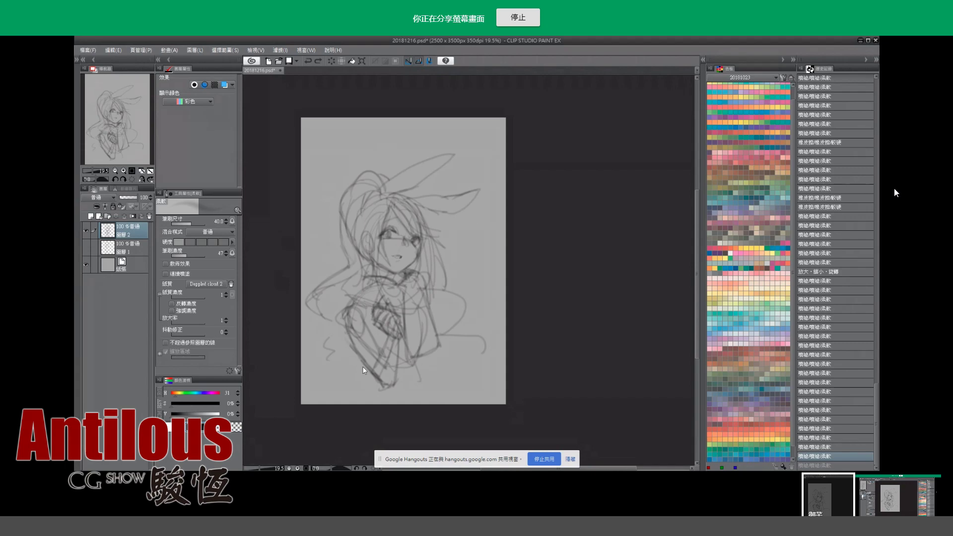
# Erase stray marks at the lower left of the sketch and save the drawing.
pyautogui.hotkey('ctrl', 's')
pyautogui.press('e')
pyautogui.moveTo(326, 345)
pyautogui.mouseDown()
pyautogui.moveTo(328, 336)
pyautogui.moveTo(343, 358)
pyautogui.mouseUp()
pyautogui.moveTo(341, 361); pyautogui.dragTo(345, 360)
pyautogui.moveTo(342, 366); pyautogui.dragTo(342, 361)
pyautogui.hotkey('ctrl', 's')
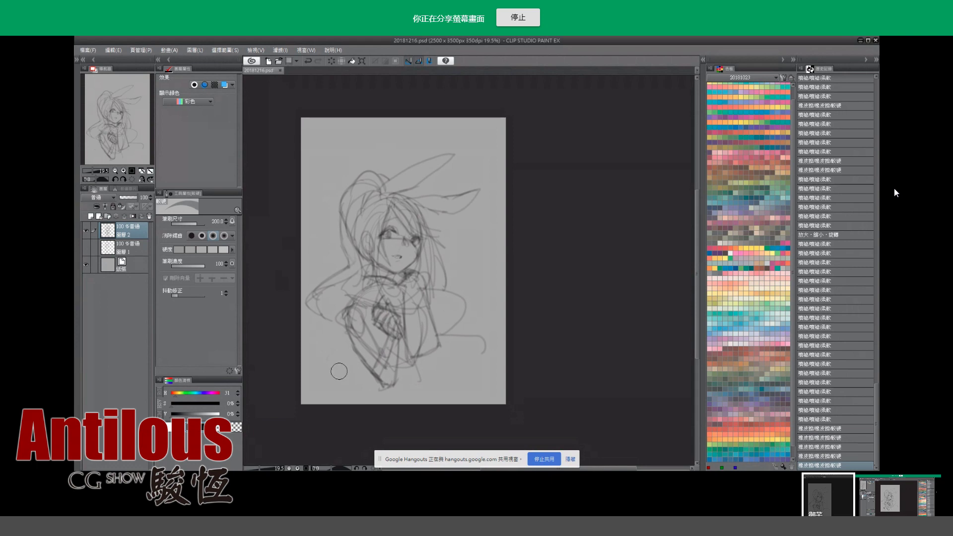
# Try a faint airbrush stroke on the body's right side, then undo and compare recent strokes.
pyautogui.press('b')
pyautogui.click(421, 307)
pyautogui.hotkey('ctrl', 'z')
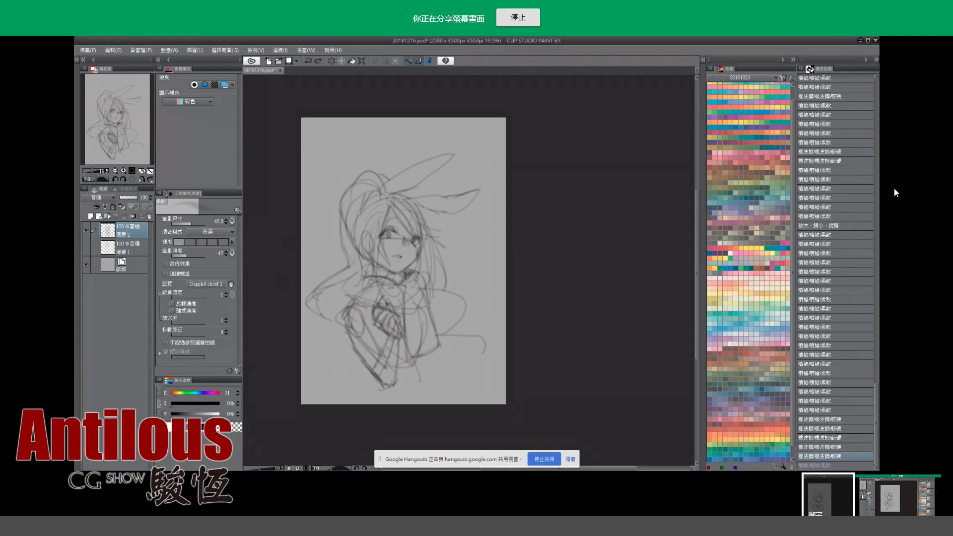
pyautogui.moveTo(424, 309); pyautogui.dragTo(425, 335)
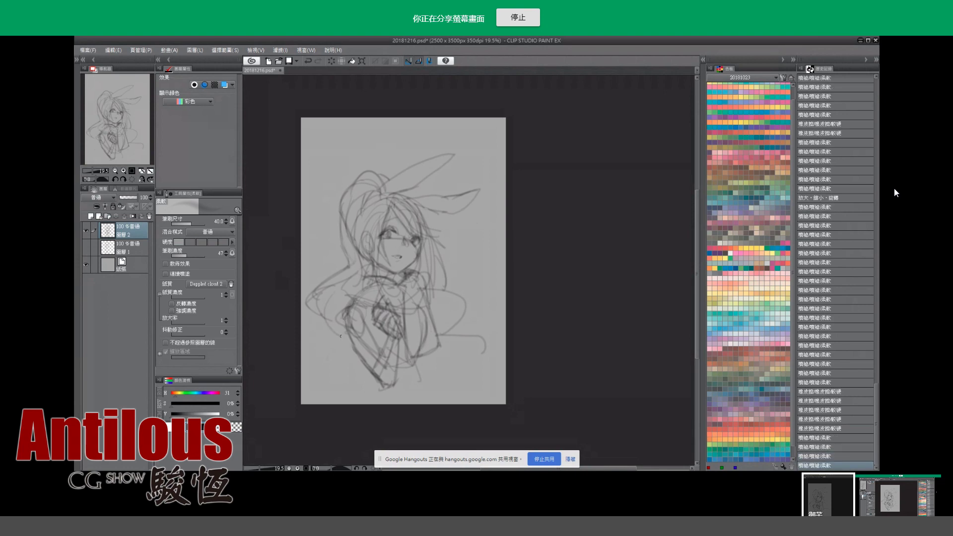
pyautogui.hotkey('ctrl', 'z')
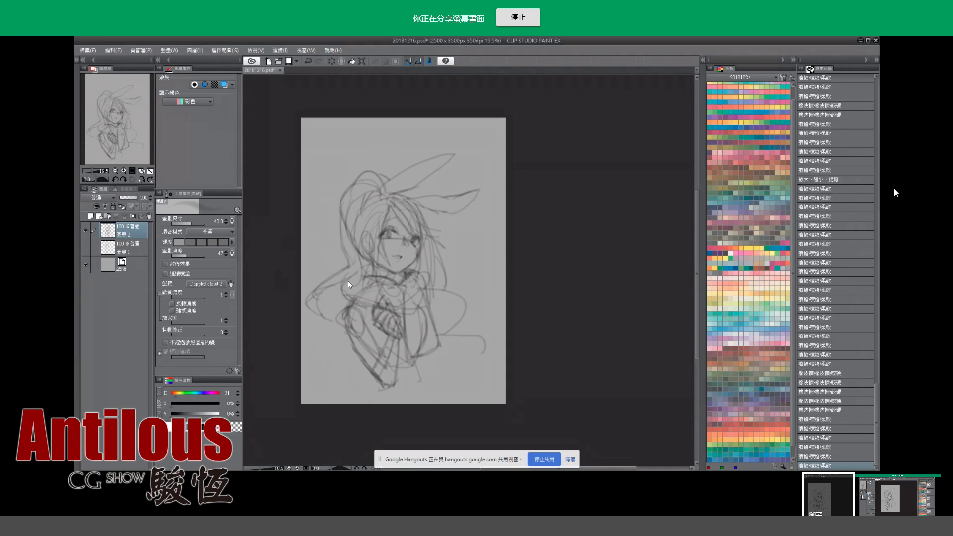
pyautogui.hotkey('ctrl', 'z')
pyautogui.hotkey('ctrl', 'y')
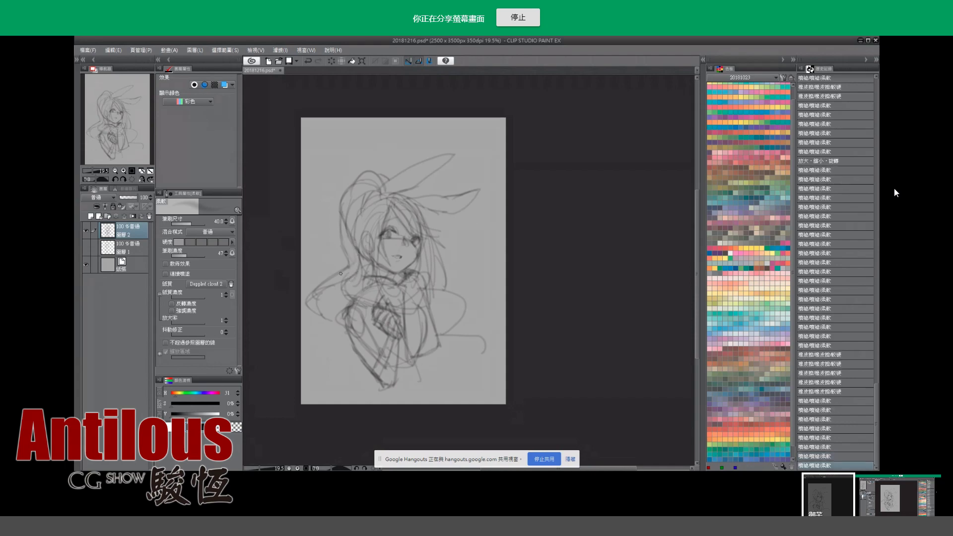
pyautogui.hotkey('ctrl', 'z')
pyautogui.hotkey('ctrl', 'y')
pyautogui.hotkey('ctrl', 'z')
pyautogui.hotkey('ctrl', 'y')
pyautogui.hotkey('ctrl', 'z')
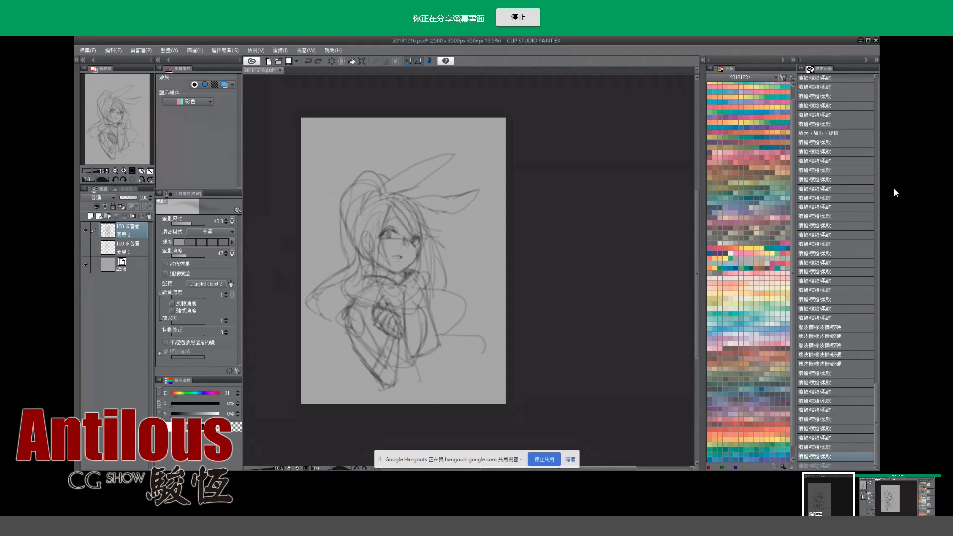
pyautogui.hotkey('ctrl', 'y')
# Compare the sketch with and without the latest stroke, keeping it.
pyautogui.press('e')
pyautogui.press('b')
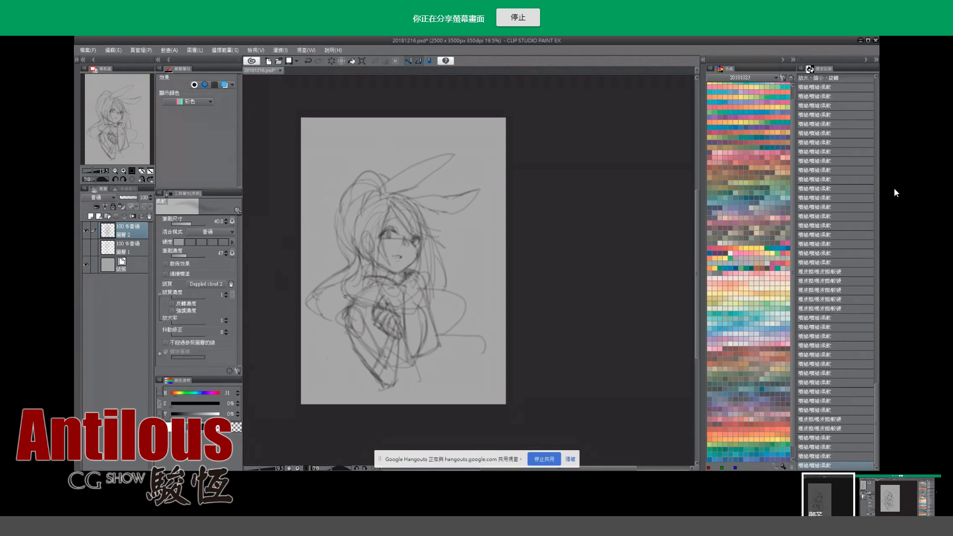
pyautogui.hotkey('ctrl', 'z')
pyautogui.hotkey('ctrl', 'y')
pyautogui.hotkey('ctrl', 'z')
pyautogui.hotkey('ctrl', 'y')
pyautogui.hotkey('ctrl', 'y')
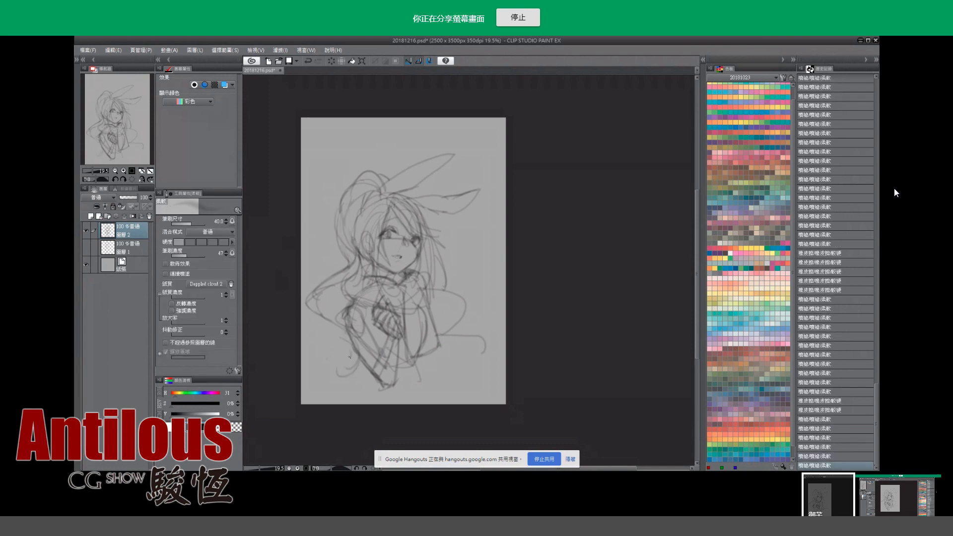
pyautogui.hotkey('ctrl', 'z')
pyautogui.hotkey('ctrl', 'y')
# Sketch hair strands flowing right of the shoulder, removing the stray one.
pyautogui.moveTo(436, 303); pyautogui.dragTo(499, 280)
pyautogui.moveTo(436, 308); pyautogui.dragTo(506, 286)
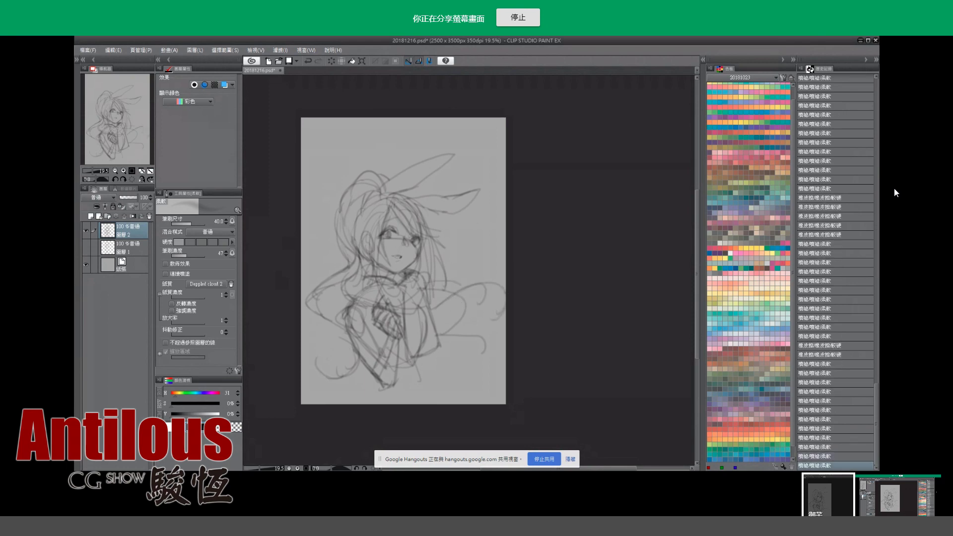
pyautogui.hotkey('ctrl', 'z')
# Sketch strands along the left side of the hair, comparing and finally dropping the last one.
pyautogui.moveTo(319, 271); pyautogui.dragTo(322, 296)
pyautogui.moveTo(345, 262); pyautogui.dragTo(311, 308)
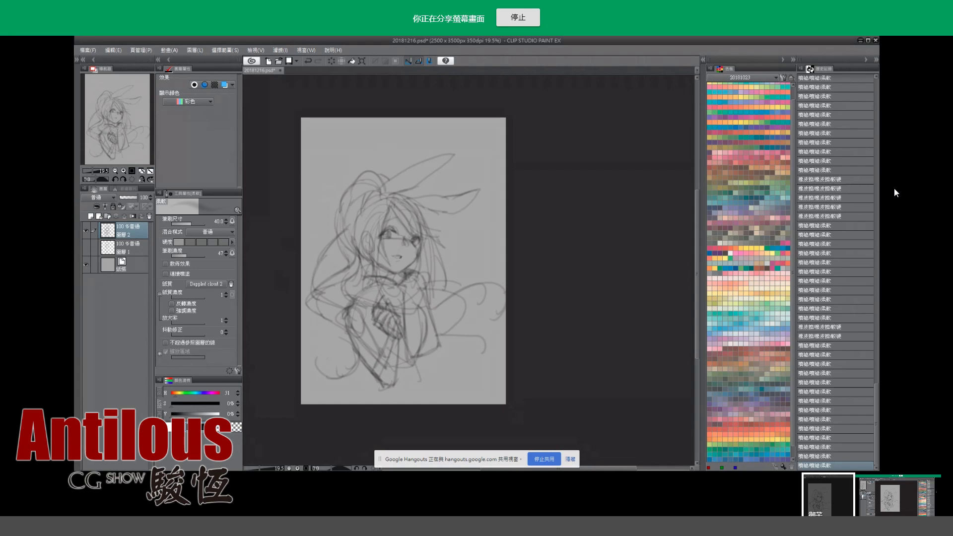
pyautogui.hotkey('ctrl', 'z')
pyautogui.hotkey('ctrl', 'y')
pyautogui.hotkey('ctrl', 'z')
pyautogui.hotkey('ctrl', 'y')
pyautogui.hotkey('ctrl', 'z')
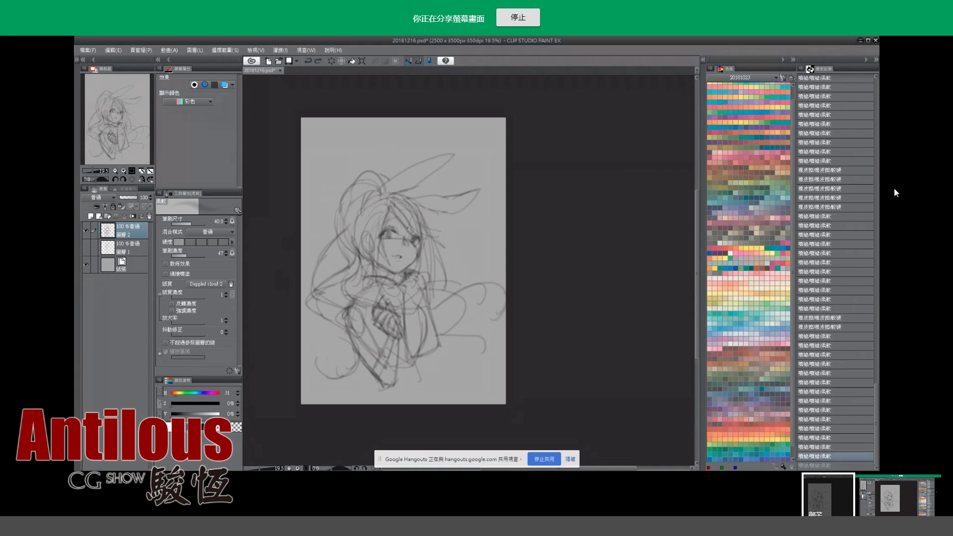
pyautogui.hotkey('ctrl', 'y')
pyautogui.hotkey('ctrl', 'z')
pyautogui.hotkey('ctrl', 'y')
pyautogui.hotkey('ctrl', 'z')
pyautogui.hotkey('ctrl', 'y')
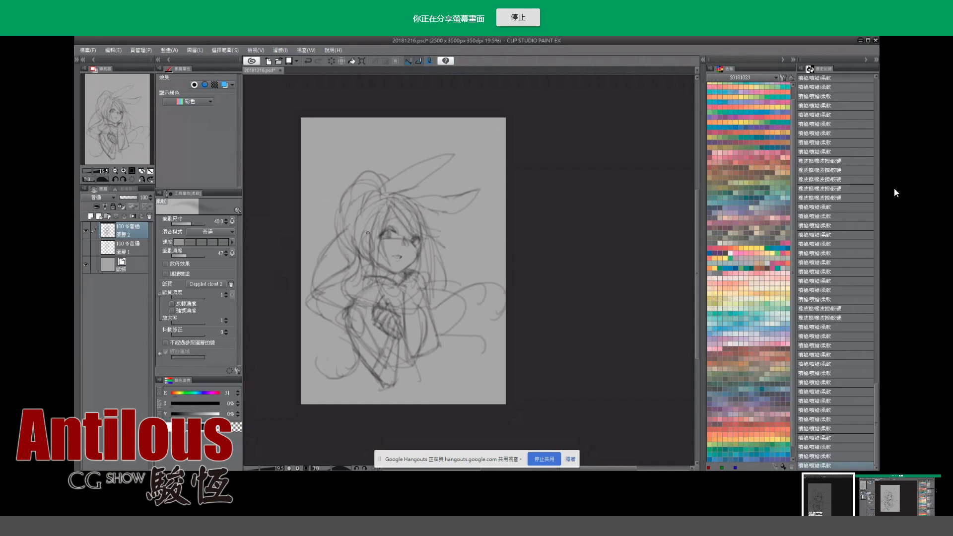
pyautogui.hotkey('ctrl', 'z')
# Remove the small stroke near the face after comparing it.
pyautogui.press('e')
pyautogui.click(363, 218)
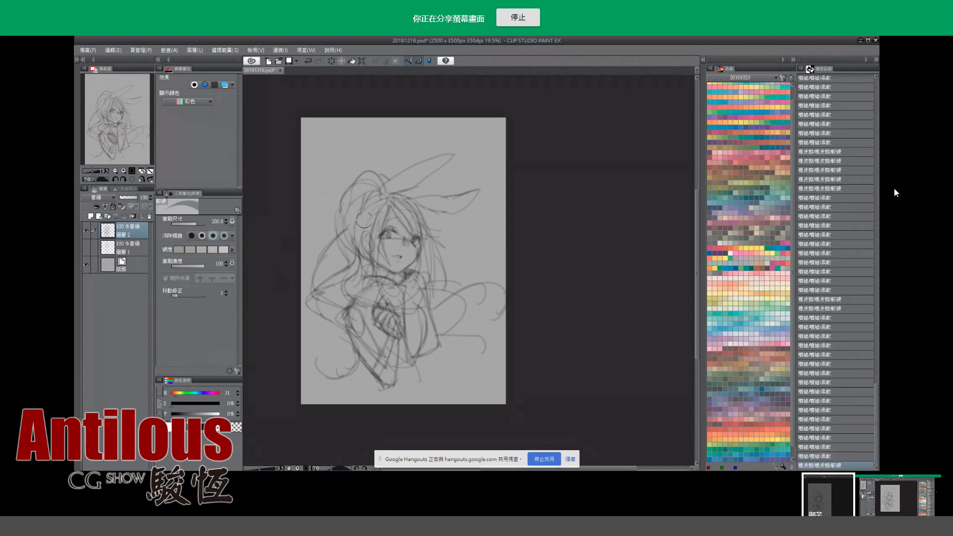
pyautogui.press('b')
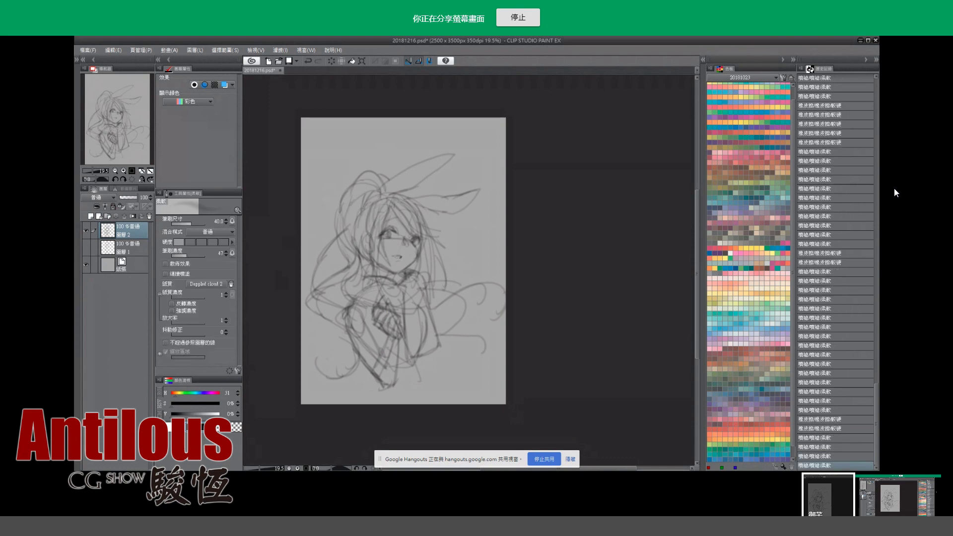
pyautogui.hotkey('ctrl', 'z')
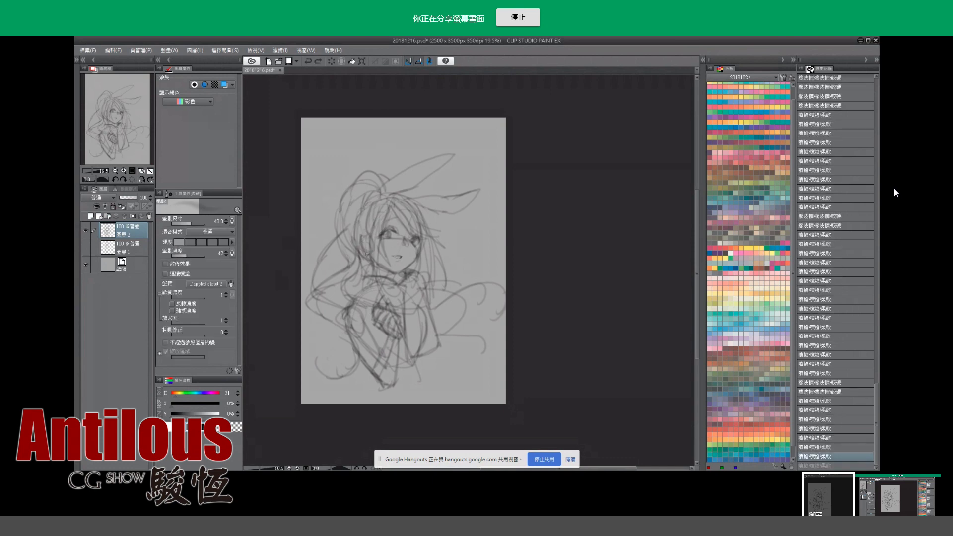
pyautogui.hotkey('ctrl', 'y')
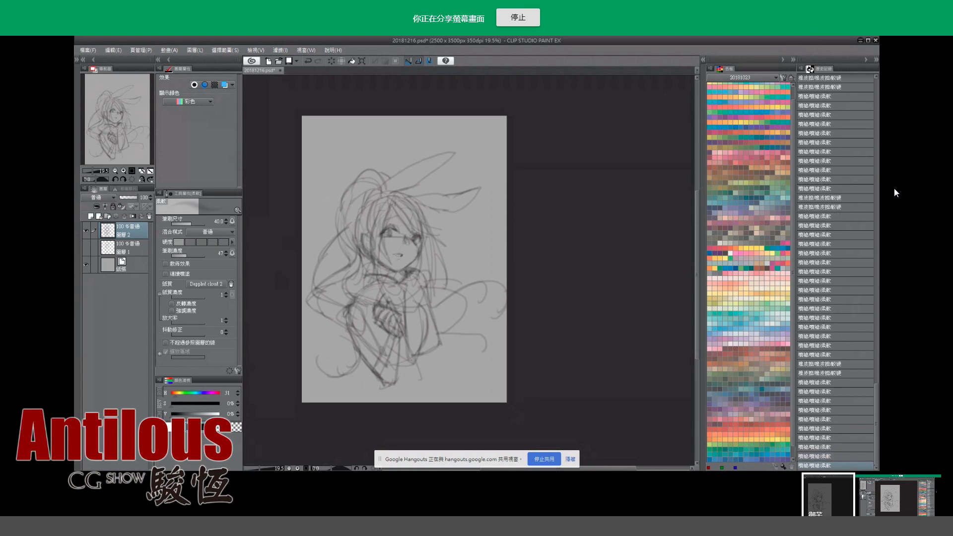
pyautogui.hotkey('ctrl', 'z')
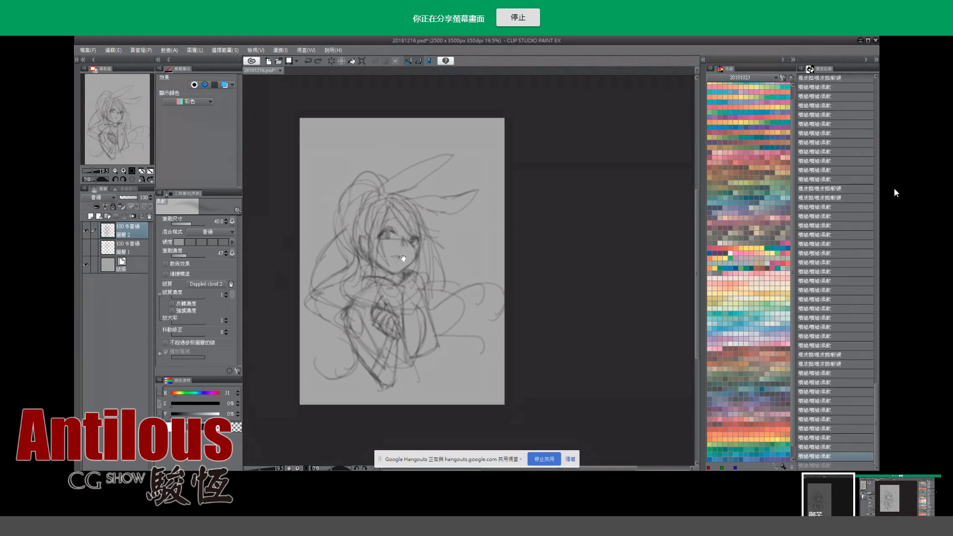
# Erase part of the face lines and clean up the lines near the eye.
pyautogui.press('e')
pyautogui.moveTo(404, 255); pyautogui.dragTo(403, 246)
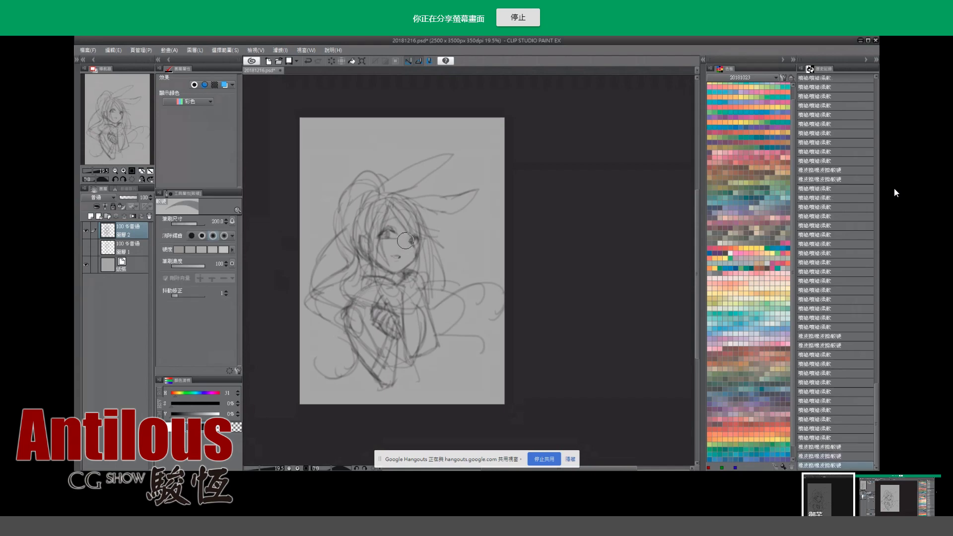
pyautogui.press('b')
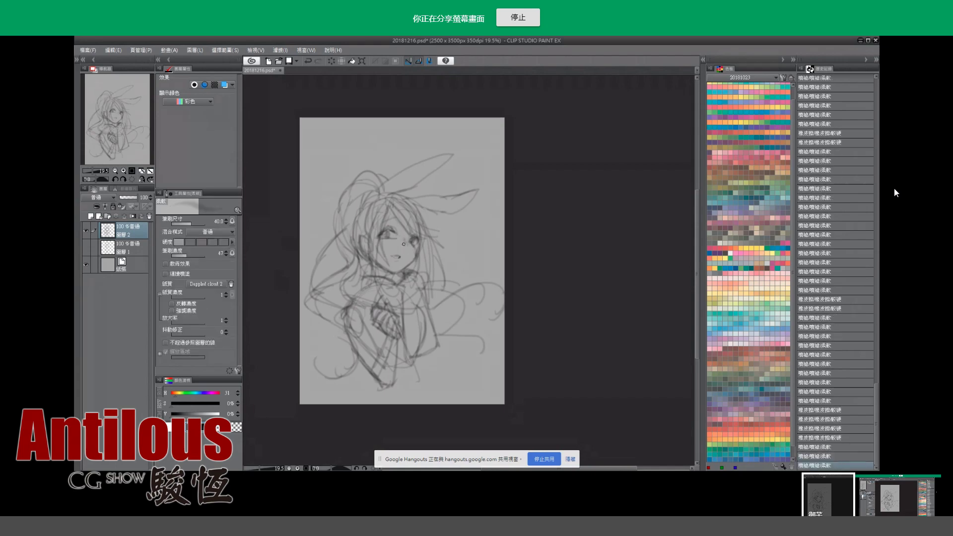
pyautogui.press('e')
pyautogui.moveTo(403, 243); pyautogui.dragTo(392, 232)
pyautogui.press('b')
pyautogui.hotkey('ctrl', 'z')
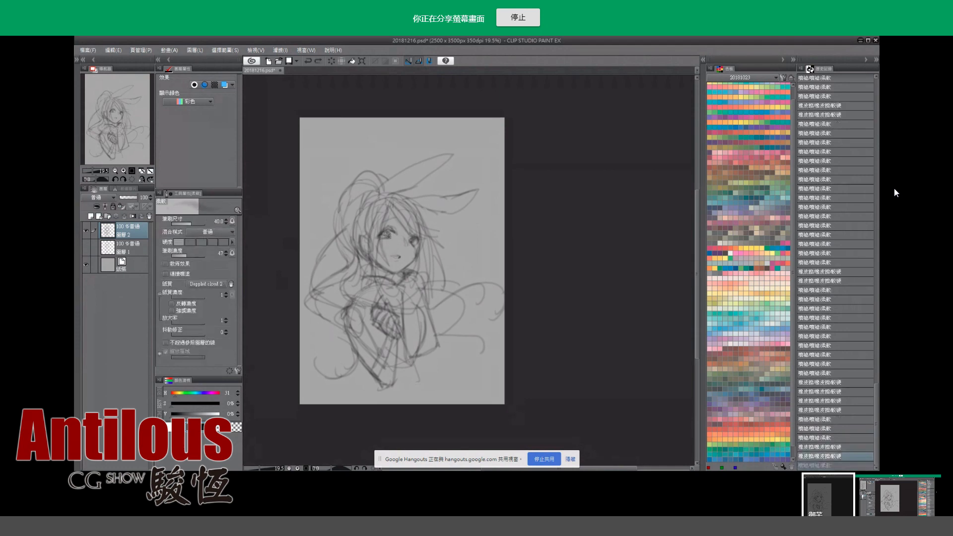
pyautogui.hotkey('ctrl', 'y')
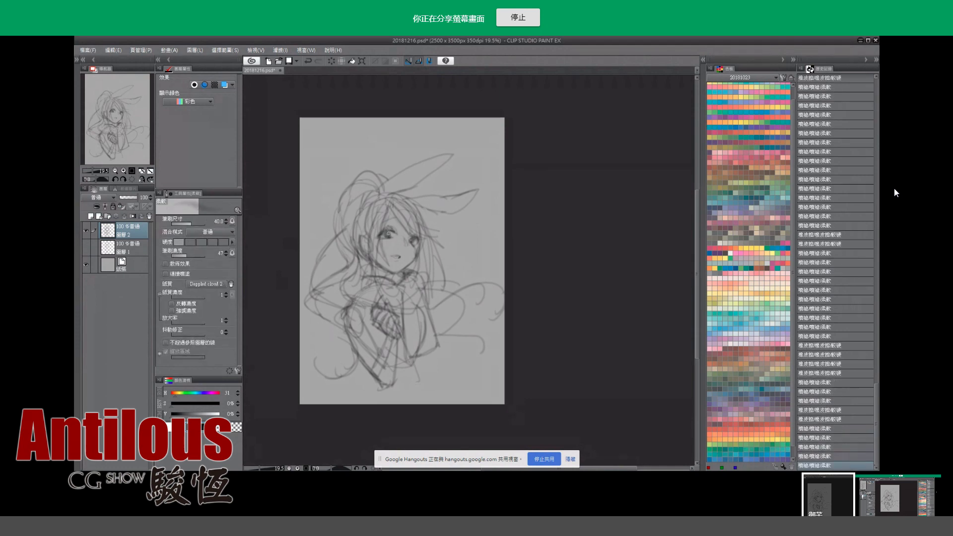
# Undo the last stroke beside the eye and redraw it.
pyautogui.press('e')
pyautogui.press('b')
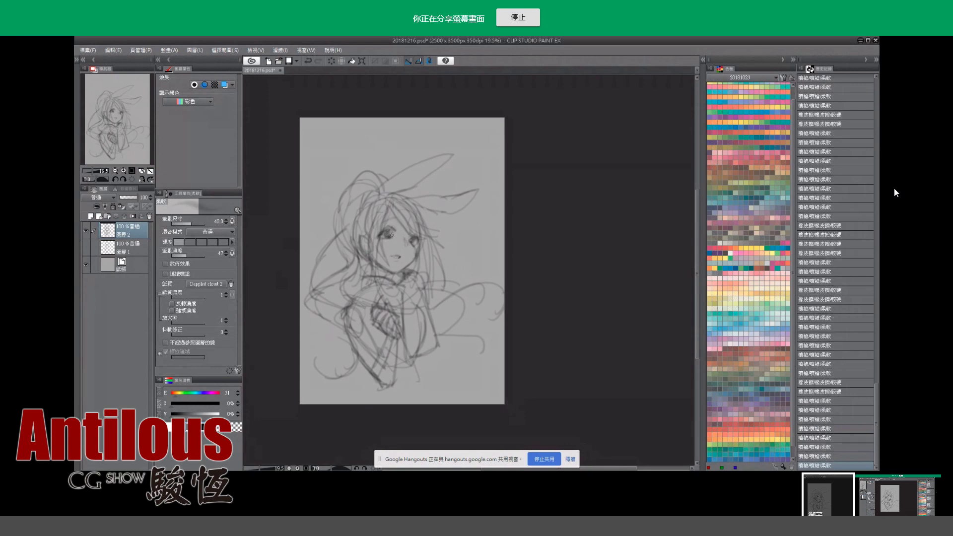
pyautogui.hotkey('ctrl', 'z')
pyautogui.hotkey('ctrl', 'z')
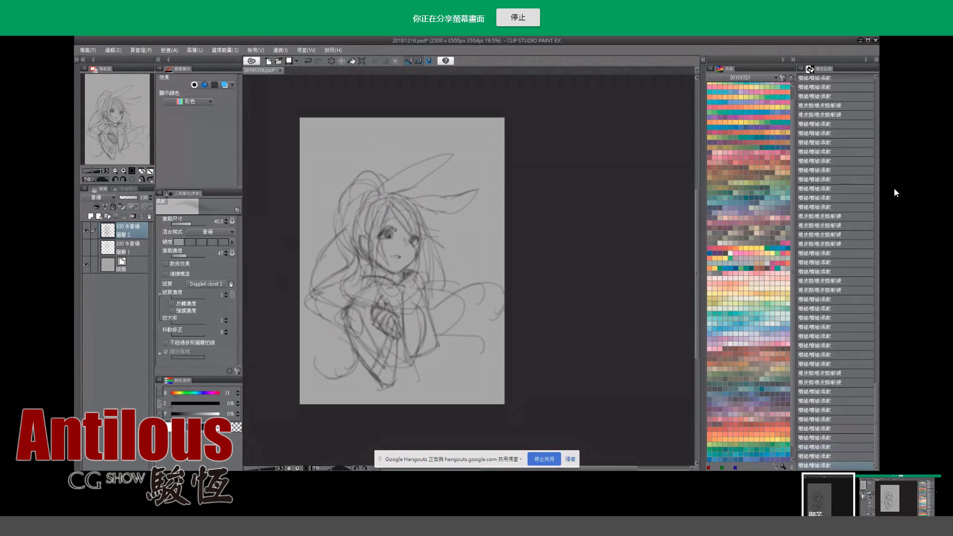
pyautogui.moveTo(395, 226)
pyautogui.mouseDown()
pyautogui.moveTo(406, 226)
pyautogui.moveTo(428, 259)
pyautogui.mouseUp()
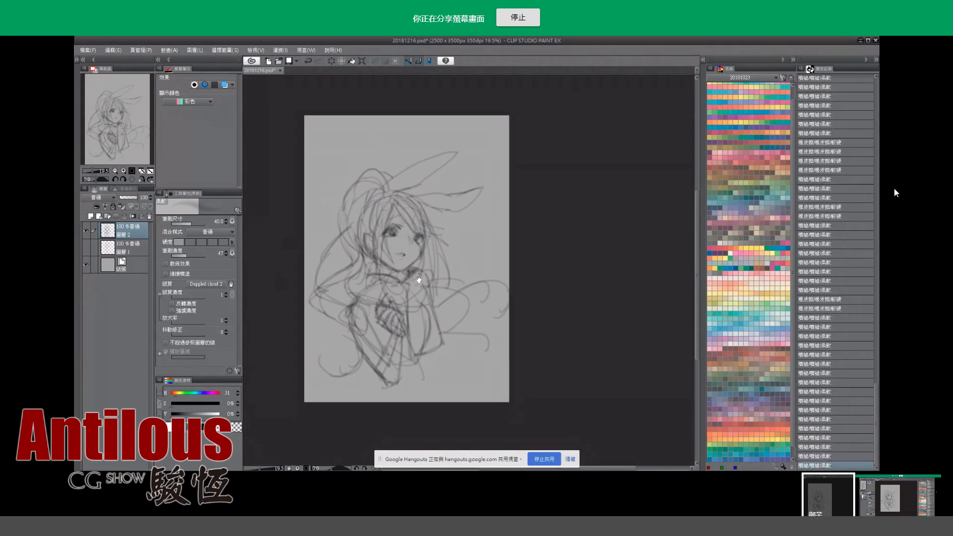
# Undo and retry pencil strokes around the chest and raised hand.
pyautogui.hotkey('ctrl', 'z')
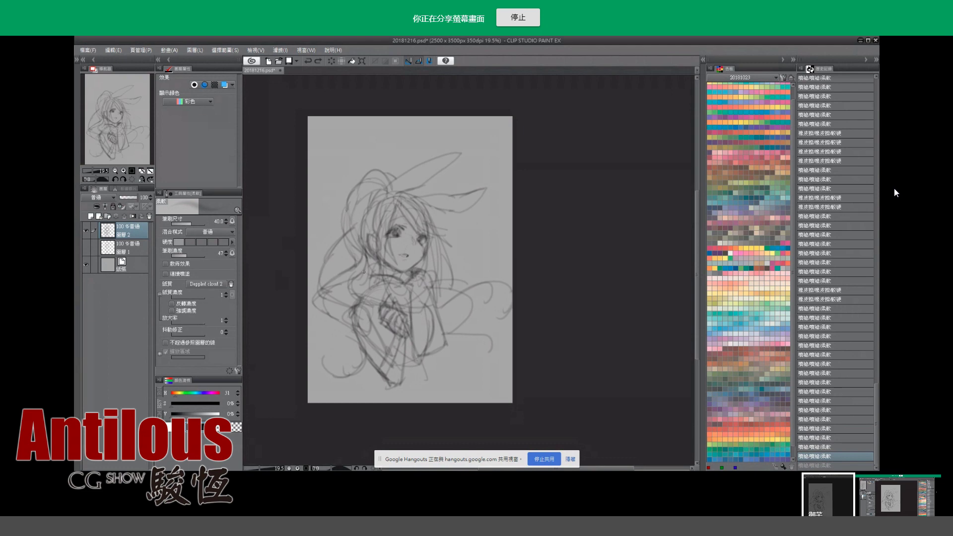
pyautogui.moveTo(427, 272)
pyautogui.mouseDown()
pyautogui.moveTo(434, 291)
pyautogui.moveTo(420, 314)
pyautogui.mouseUp()
pyautogui.hotkey('ctrl', 'z')
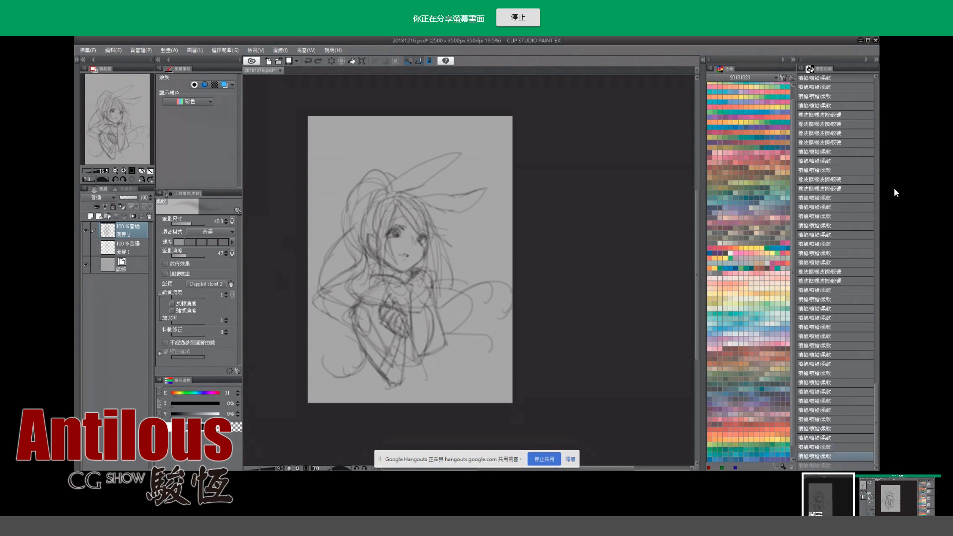
pyautogui.moveTo(392, 278); pyautogui.dragTo(409, 289)
pyautogui.moveTo(382, 328)
pyautogui.mouseDown()
pyautogui.moveTo(383, 353)
pyautogui.moveTo(400, 343)
pyautogui.moveTo(391, 335)
pyautogui.moveTo(406, 360)
pyautogui.moveTo(387, 348)
pyautogui.mouseUp()
# Redraw the chest strokes several times, undoing each unsatisfactory attempt.
pyautogui.hotkey('ctrl', 'z')
pyautogui.hotkey('ctrl', 'z')
pyautogui.moveTo(395, 390); pyautogui.dragTo(407, 363)
pyautogui.hotkey('ctrl', 'z')
pyautogui.moveTo(360, 382)
pyautogui.mouseDown()
pyautogui.moveTo(370, 366)
pyautogui.moveTo(360, 343)
pyautogui.mouseUp()
pyautogui.hotkey('ctrl', 'z')
pyautogui.hotkey('ctrl', 'z')
pyautogui.hotkey('ctrl', 'z')
pyautogui.hotkey('ctrl', 'z')
pyautogui.hotkey('ctrl', 'z')
pyautogui.moveTo(358, 383)
pyautogui.mouseDown()
pyautogui.moveTo(360, 339)
pyautogui.moveTo(357, 382)
pyautogui.moveTo(380, 386)
pyautogui.mouseUp()
pyautogui.hotkey('ctrl', 'z')
# Erase stray sketch lines on the chest and near the bottom of the figure.
pyautogui.press('e')
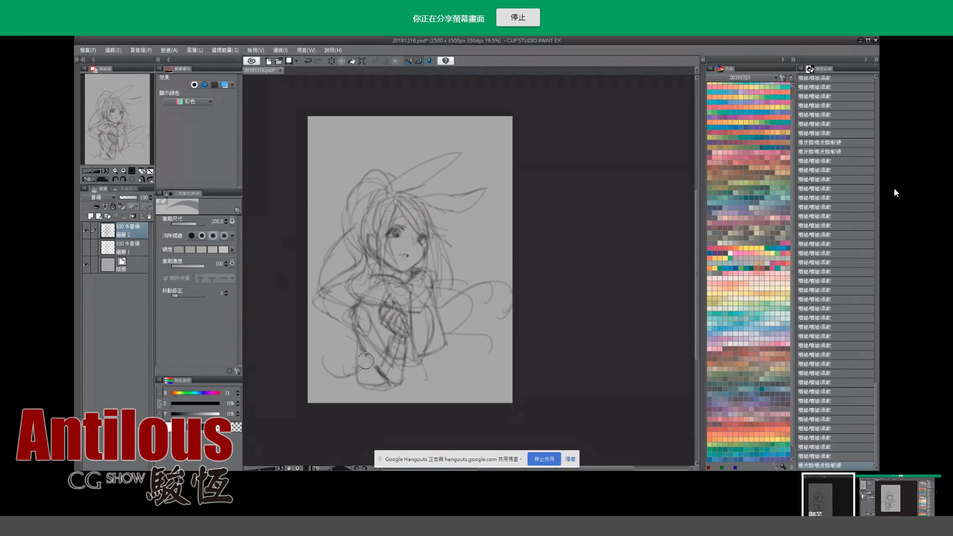
pyautogui.moveTo(380, 348); pyautogui.dragTo(370, 368)
pyautogui.press('b')
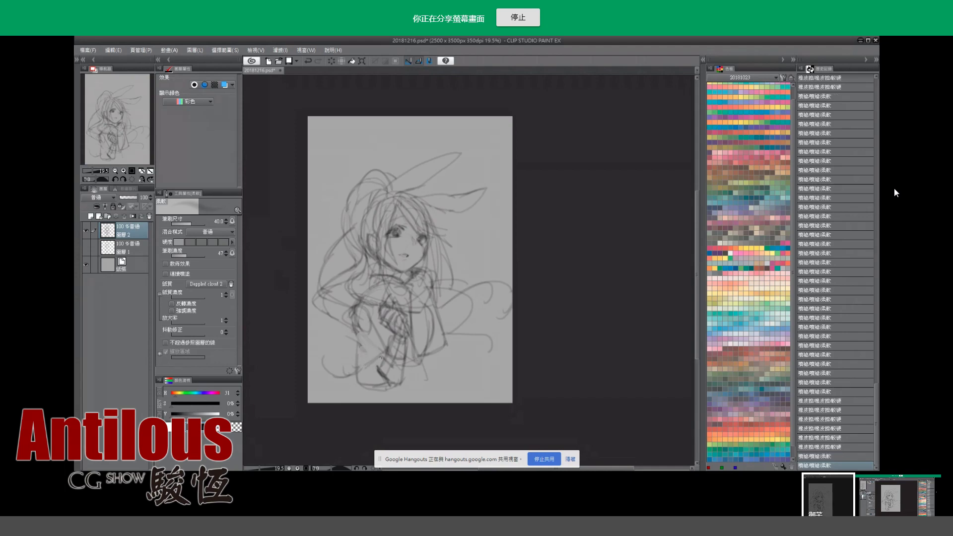
pyautogui.press('e')
pyautogui.moveTo(381, 355); pyautogui.dragTo(383, 377)
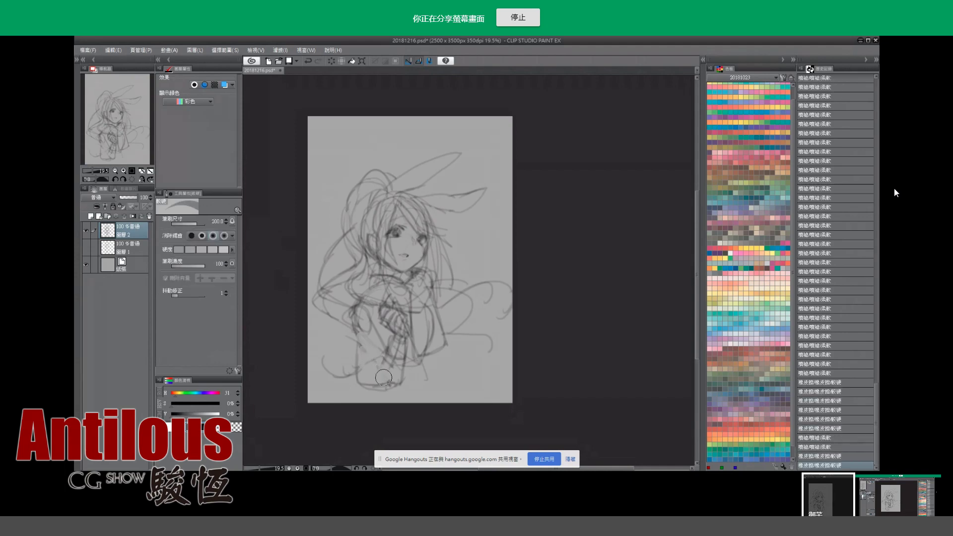
pyautogui.press('b')
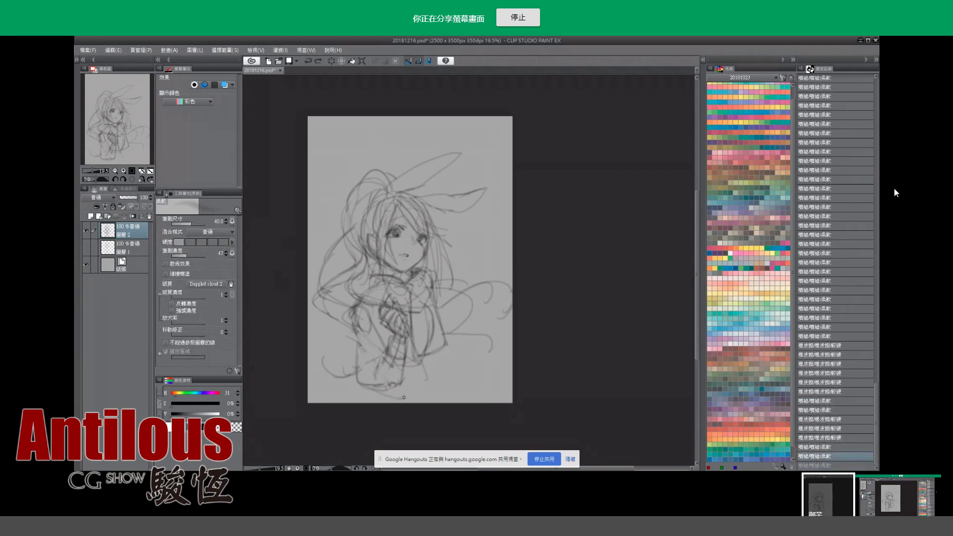
pyautogui.press('e')
pyautogui.press('b')
pyautogui.press('e')
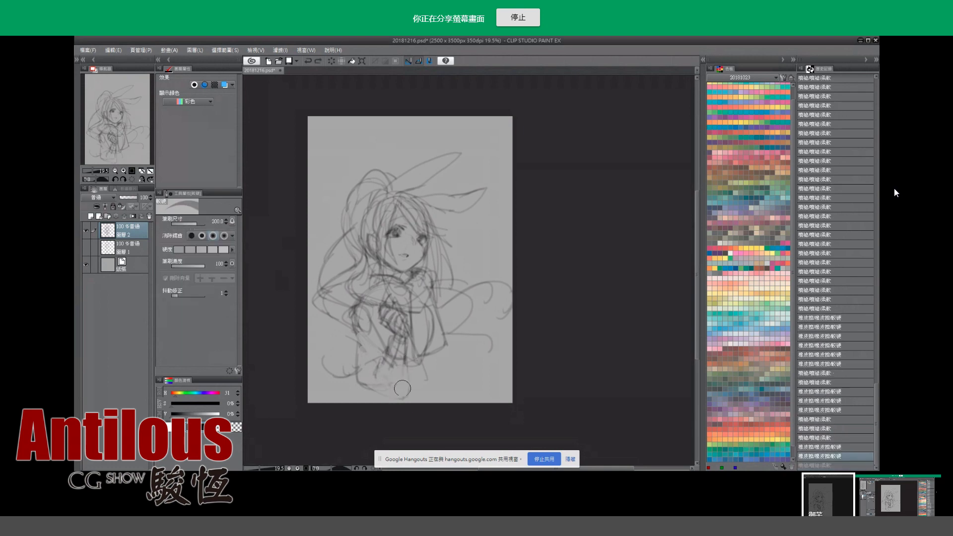
pyautogui.press('b')
# Retry strokes over the chest and lightly erase lines around the sweater.
pyautogui.hotkey('ctrl', 'z')
pyautogui.moveTo(412, 380); pyautogui.dragTo(392, 399)
pyautogui.hotkey('ctrl', 'z')
pyautogui.moveTo(365, 350)
pyautogui.mouseDown()
pyautogui.moveTo(358, 327)
pyautogui.moveTo(385, 325)
pyautogui.mouseUp()
pyautogui.hotkey('ctrl', 'z')
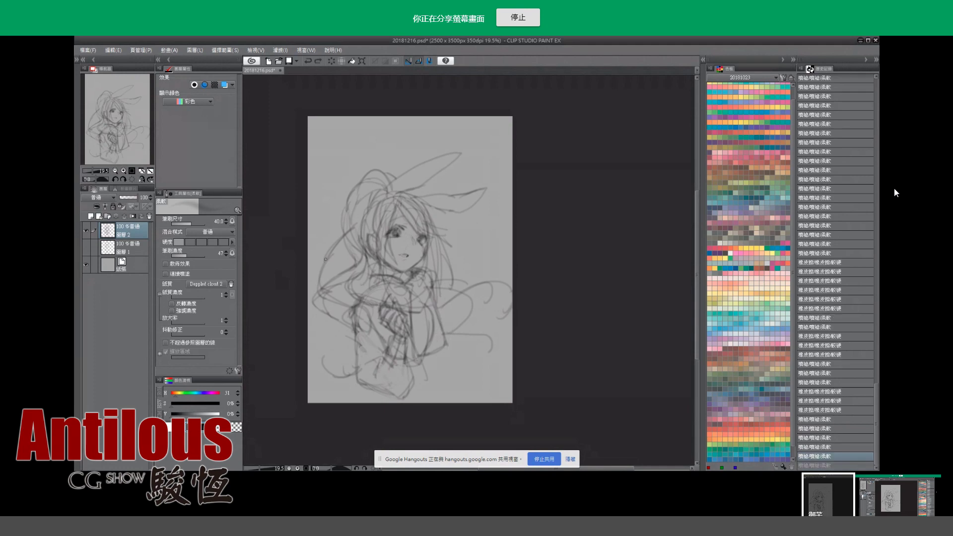
pyautogui.moveTo(431, 310)
pyautogui.mouseDown()
pyautogui.moveTo(433, 350)
pyautogui.moveTo(411, 306)
pyautogui.moveTo(417, 352)
pyautogui.moveTo(447, 375)
pyautogui.mouseUp()
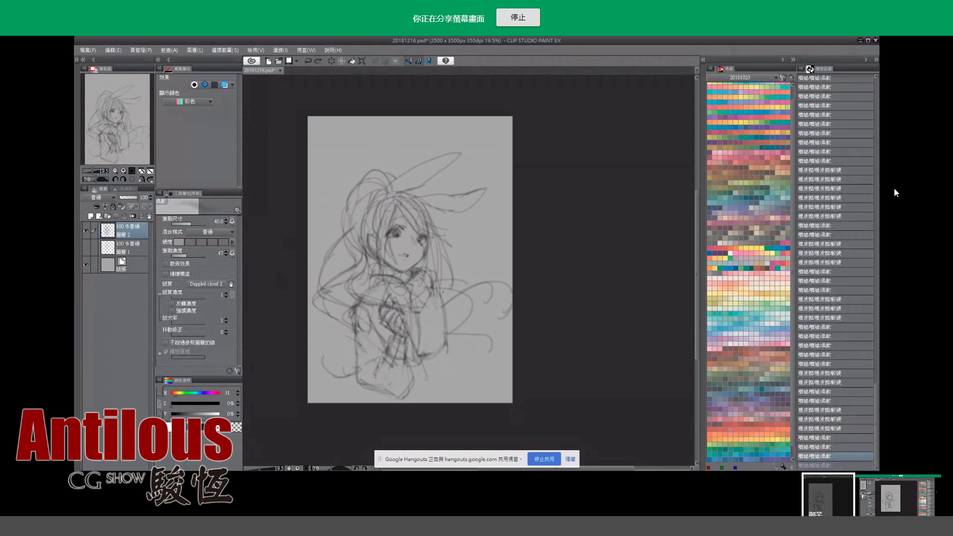
# Try faint strokes over the right side of the chest, undoing each one.
pyautogui.moveTo(471, 314); pyautogui.dragTo(448, 352)
pyautogui.hotkey('ctrl', 'z')
pyautogui.moveTo(473, 312); pyautogui.dragTo(446, 356)
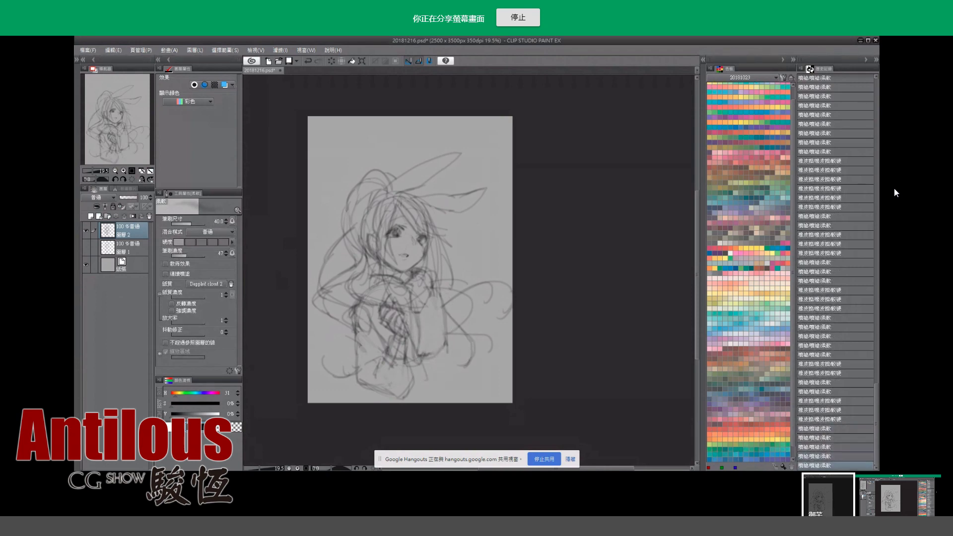
pyautogui.hotkey('ctrl', 'z')
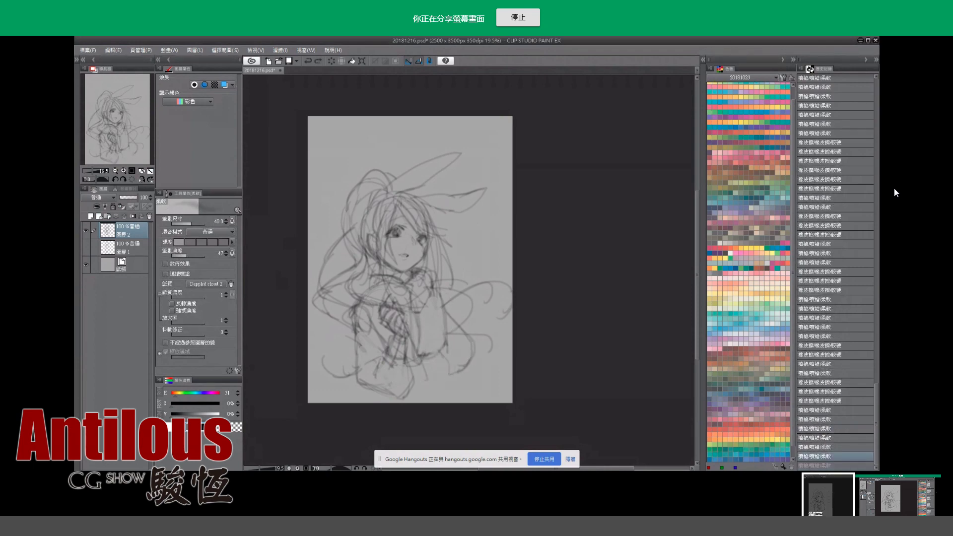
pyautogui.moveTo(445, 353); pyautogui.dragTo(460, 393)
pyautogui.hotkey('ctrl', 'z')
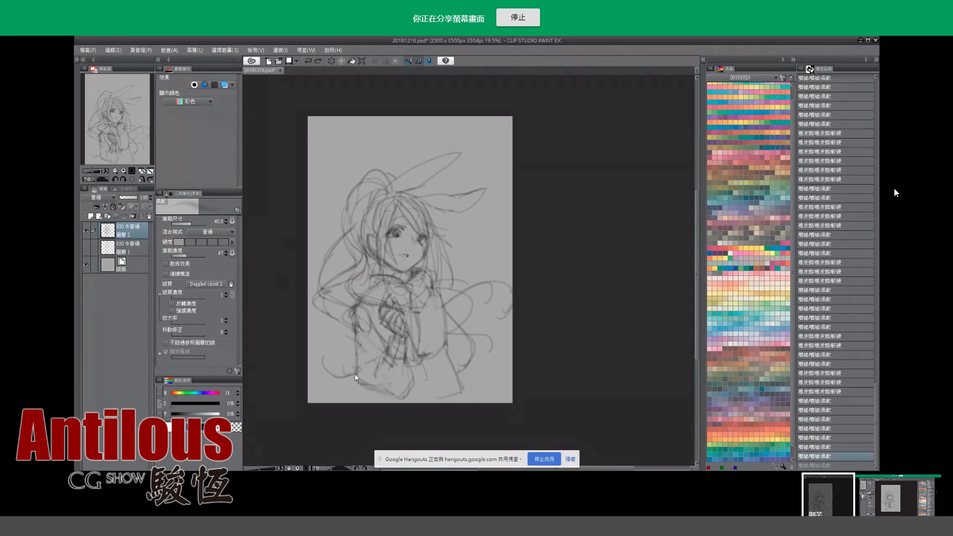
# Draw the lower-left sweater outline, then test and undo small strokes near face and ear.
pyautogui.moveTo(355, 373)
pyautogui.mouseDown()
pyautogui.moveTo(355, 394)
pyautogui.moveTo(377, 397)
pyautogui.mouseUp()
pyautogui.hotkey('ctrl', 'z')
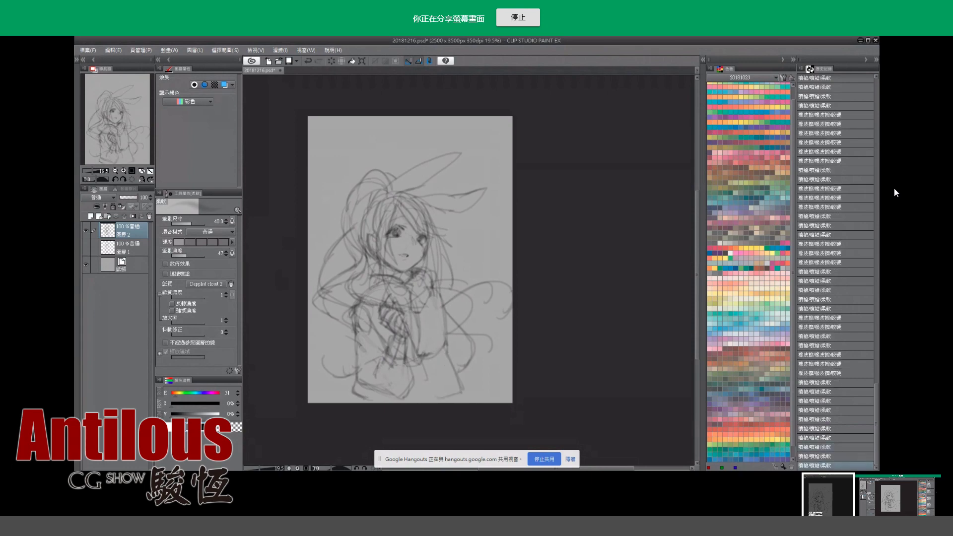
pyautogui.moveTo(417, 245); pyautogui.dragTo(421, 257)
pyautogui.hotkey('ctrl', 'z')
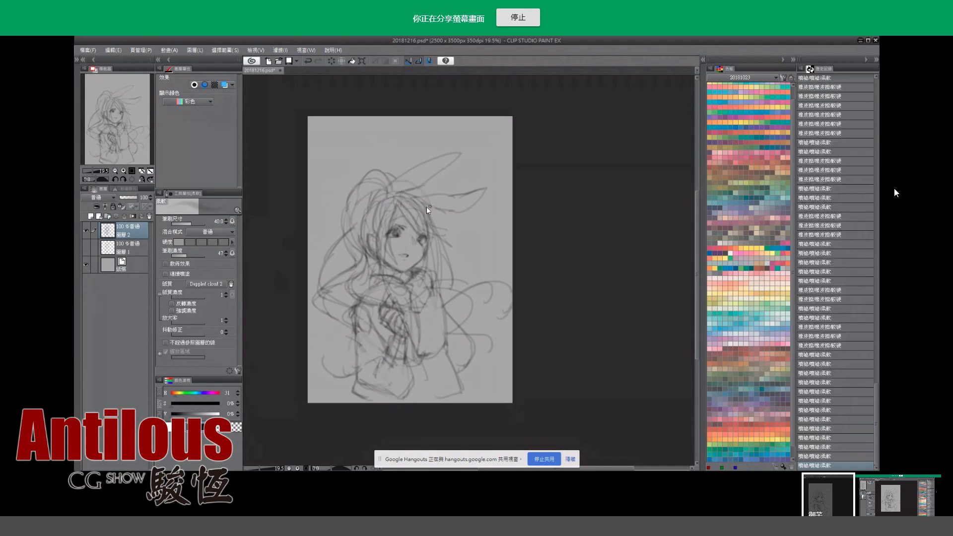
pyautogui.moveTo(427, 206); pyautogui.dragTo(467, 173)
pyautogui.hotkey('ctrl', 'z')
# Draw and redraw a line rising from the head toward the bunny ear.
pyautogui.hotkey('ctrl', 'z')
pyautogui.moveTo(414, 204); pyautogui.dragTo(460, 197)
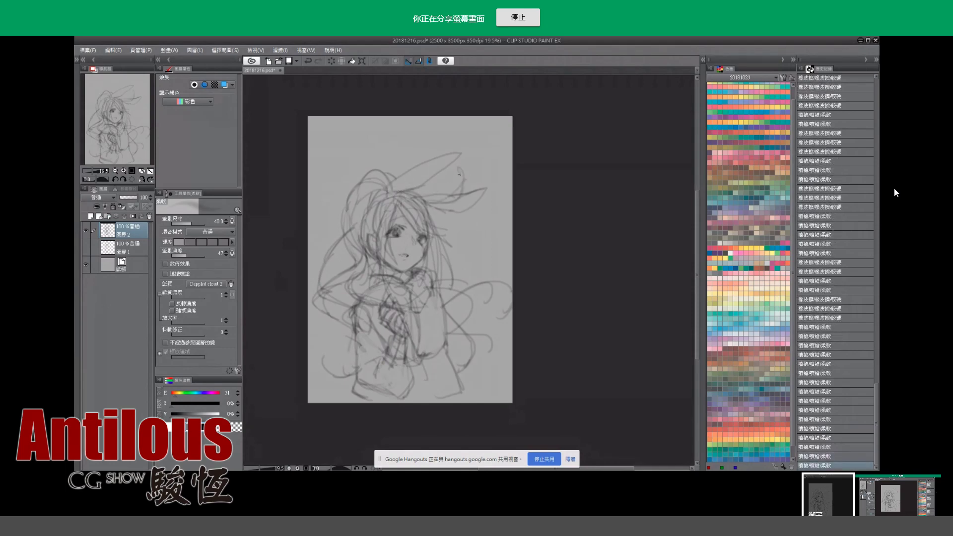
pyautogui.moveTo(342, 239); pyautogui.dragTo(344, 241)
pyautogui.hotkey('ctrl', 'z')
pyautogui.moveTo(402, 170); pyautogui.dragTo(412, 124)
pyautogui.hotkey('ctrl', 'z')
pyautogui.hotkey('ctrl', 'z')
pyautogui.hotkey('ctrl', 'z')
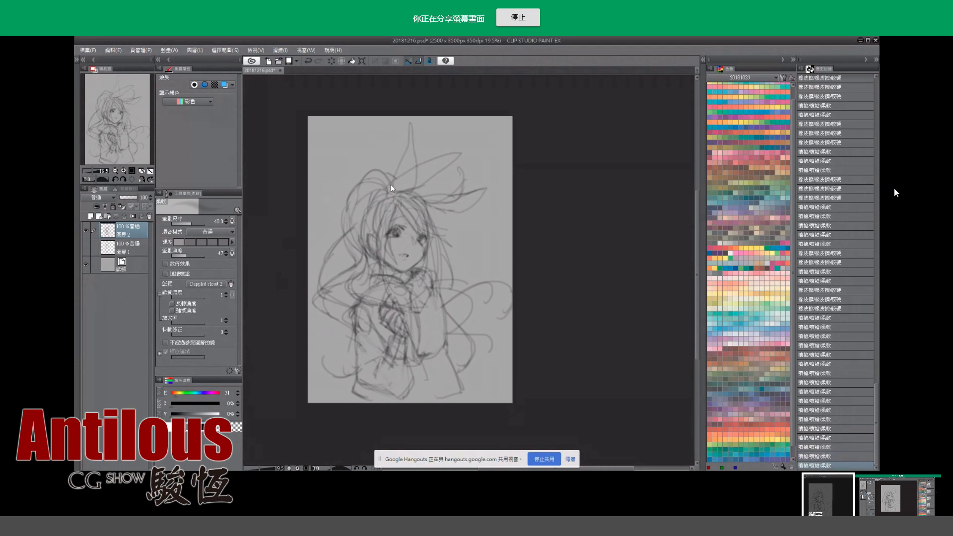
pyautogui.moveTo(391, 183); pyautogui.dragTo(409, 133)
# Erase lines around the ear, draw a taller bunny ear and add faint hair strokes.
pyautogui.press('e')
pyautogui.moveTo(406, 183)
pyautogui.mouseDown()
pyautogui.moveTo(449, 161)
pyautogui.moveTo(423, 148)
pyautogui.mouseUp()
pyautogui.press('b')
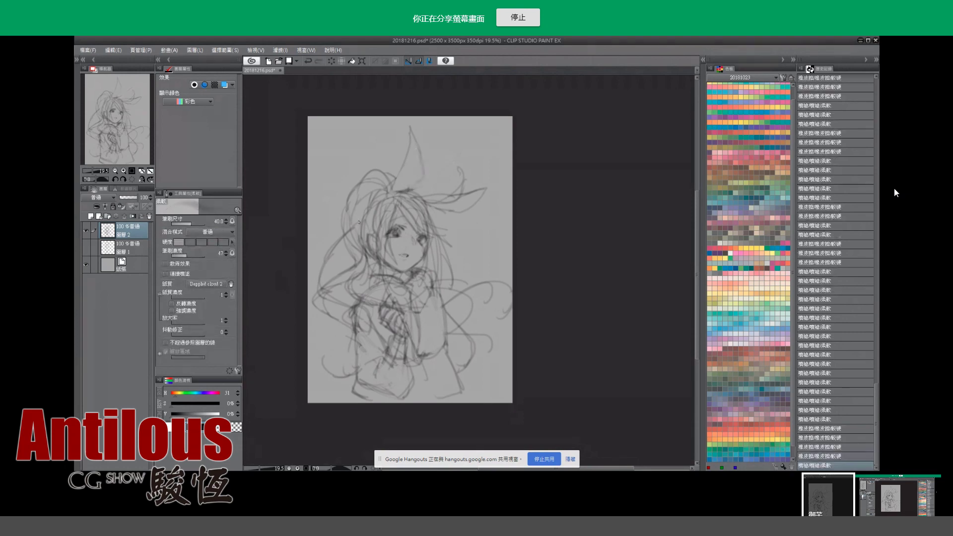
pyautogui.moveTo(380, 196)
pyautogui.mouseDown()
pyautogui.moveTo(412, 201)
pyautogui.moveTo(402, 208)
pyautogui.mouseUp()
pyautogui.press('e')
pyautogui.press('b')
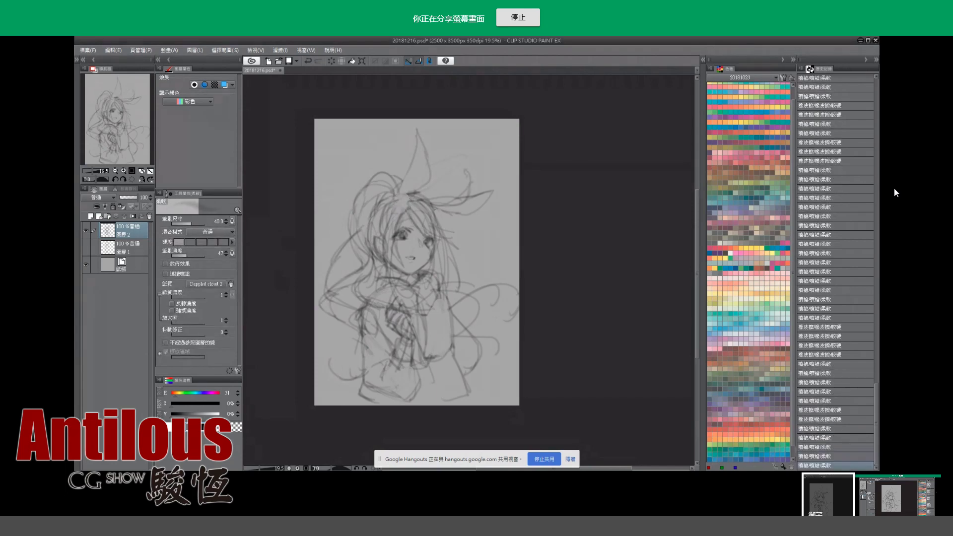
pyautogui.moveTo(434, 209); pyautogui.dragTo(448, 244)
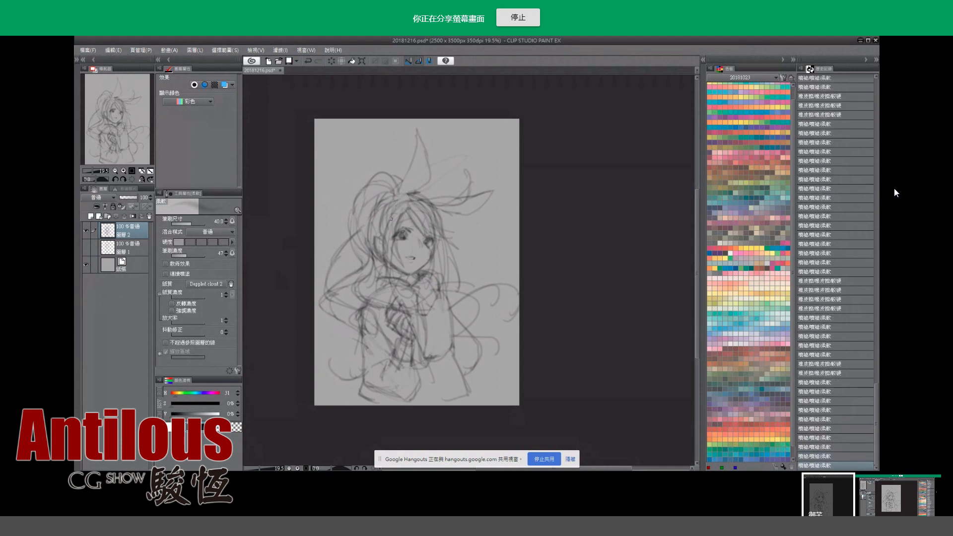
pyautogui.moveTo(405, 197); pyautogui.dragTo(408, 200)
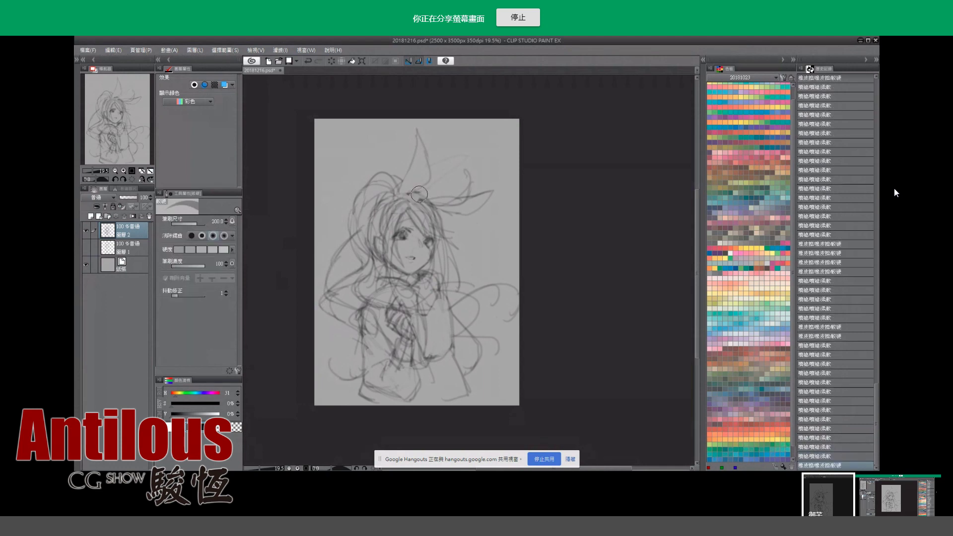
# Erase a stroke near the ribbon, toggling undo and redo to compare.
pyautogui.hotkey('ctrl', 'z')
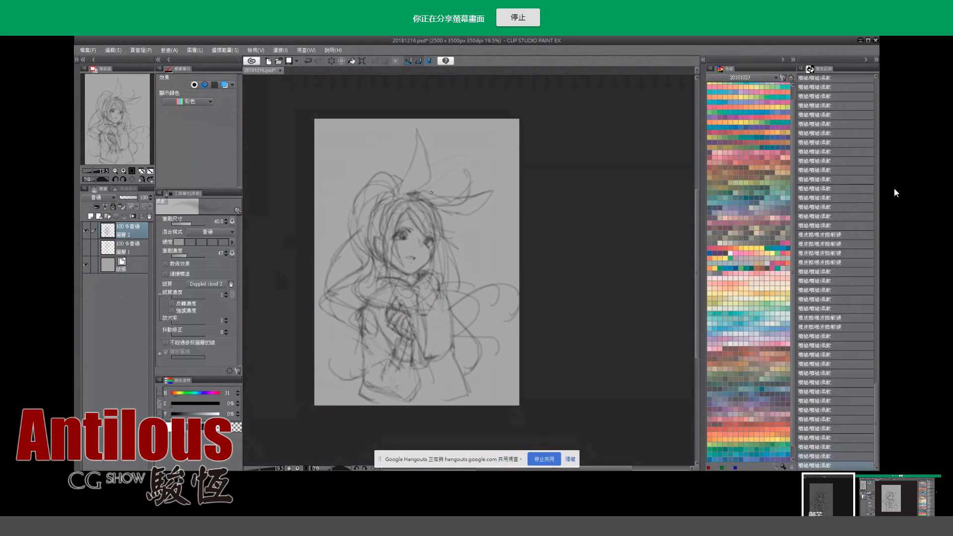
pyautogui.moveTo(425, 194); pyautogui.dragTo(451, 203)
pyautogui.press('e')
pyautogui.press('e')
pyautogui.hotkey('ctrl', 'z')
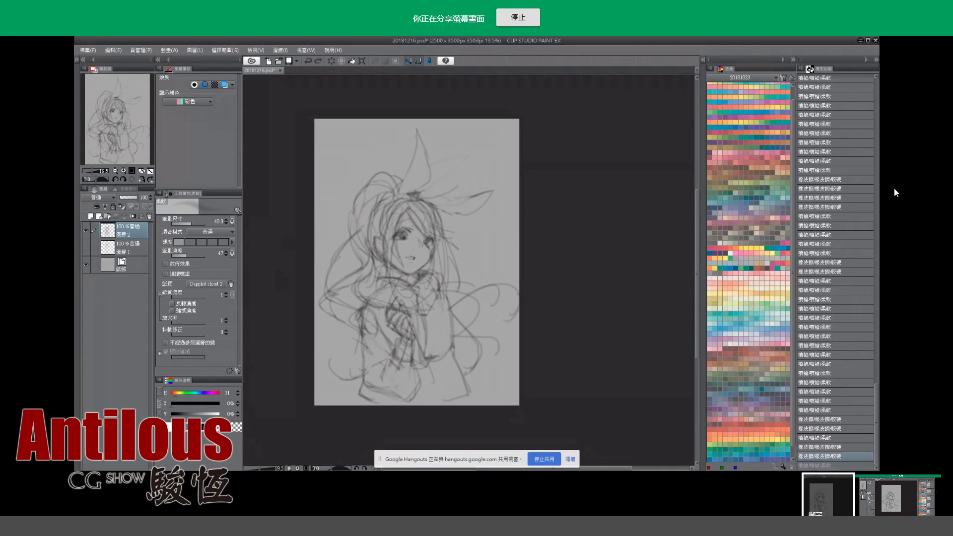
pyautogui.hotkey('ctrl', 'z')
pyautogui.hotkey('ctrl', 'z')
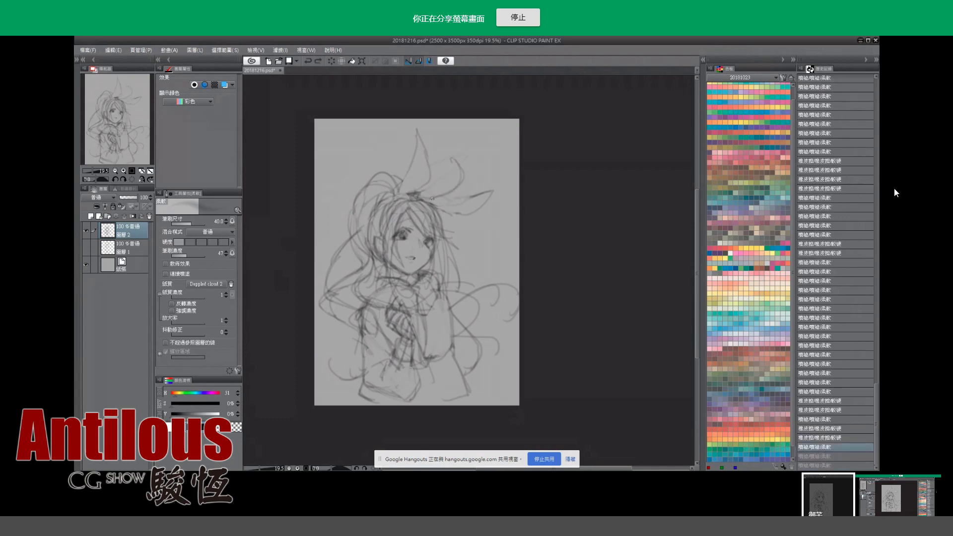
pyautogui.hotkey('ctrl', 'y')
pyautogui.hotkey('ctrl', 'y')
pyautogui.hotkey('ctrl', 'z')
pyautogui.hotkey('ctrl', 'y')
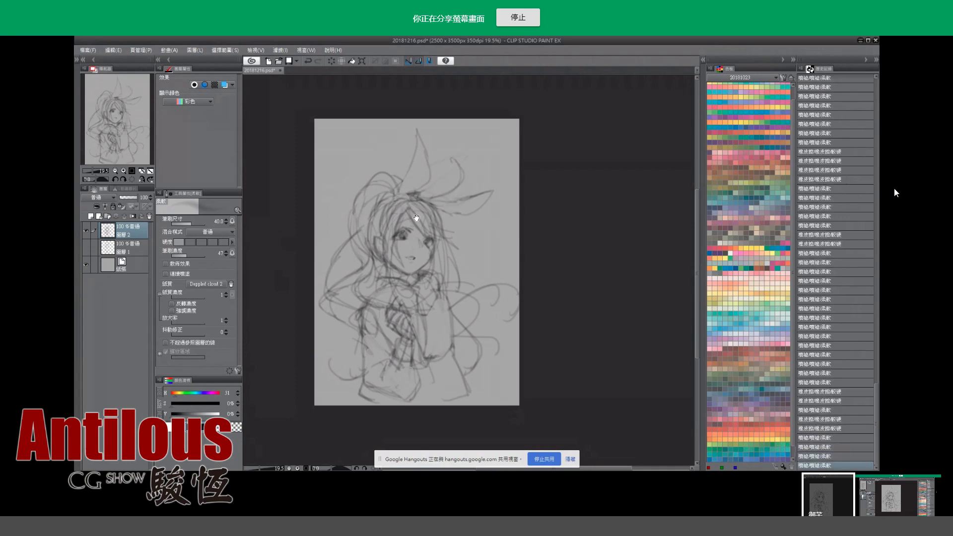
# Erase the ribbon strokes, then undo the erasing.
pyautogui.moveTo(416, 218)
pyautogui.mouseDown()
pyautogui.moveTo(428, 217)
pyautogui.moveTo(472, 144)
pyautogui.moveTo(452, 181)
pyautogui.mouseUp()
pyautogui.press('e')
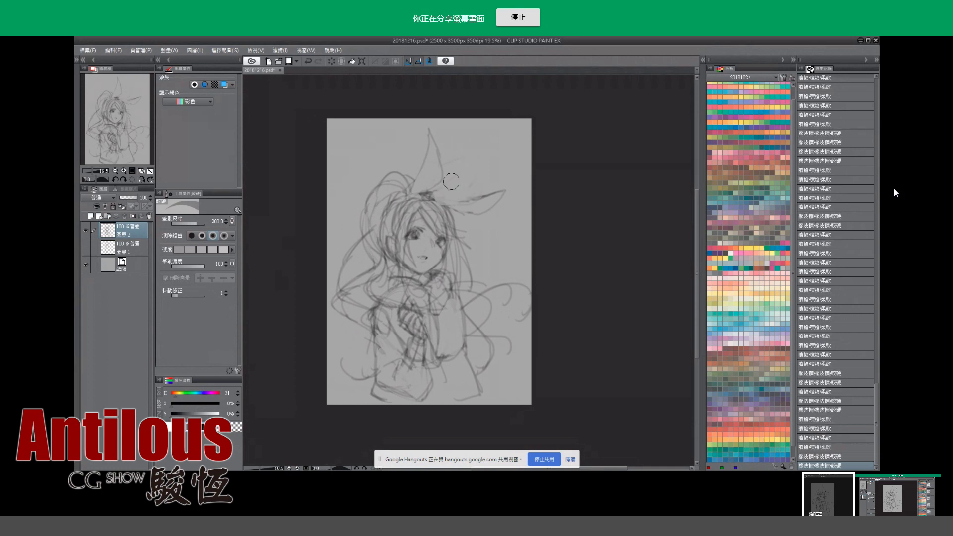
pyautogui.press('e')
pyautogui.hotkey('ctrl', 'z')
# Freehand-select the ribbon area, delete its strokes, restore and shift it up-left, then deselect.
pyautogui.hotkey('ctrl', 'z')
pyautogui.hotkey('ctrl', 'z')
pyautogui.hotkey('ctrl', 'z')
pyautogui.hotkey('ctrl', 'z')
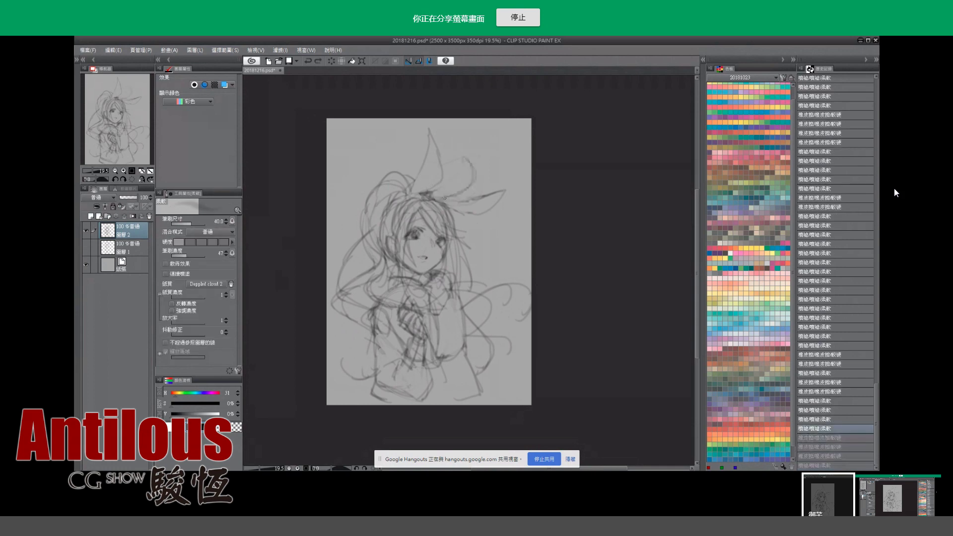
pyautogui.press('e')
pyautogui.press('m')
pyautogui.moveTo(443, 195); pyautogui.dragTo(472, 200)
pyautogui.press('Delete')
pyautogui.hotkey('ctrl', 'z')
pyautogui.press('k')
pyautogui.hotkey('ctrl', 'd')
# Add pencil marks near the ribbon and test an erase nearby, undoing it.
pyautogui.press('p')
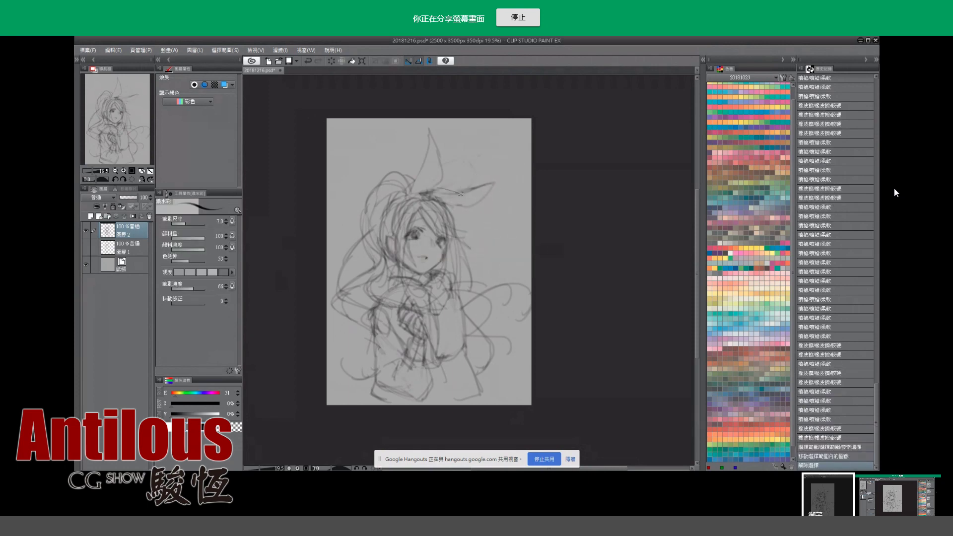
pyautogui.moveTo(453, 193); pyautogui.dragTo(466, 189)
pyautogui.press('e')
pyautogui.moveTo(435, 253); pyautogui.dragTo(414, 241)
pyautogui.hotkey('ctrl', 'z')
pyautogui.press('p')
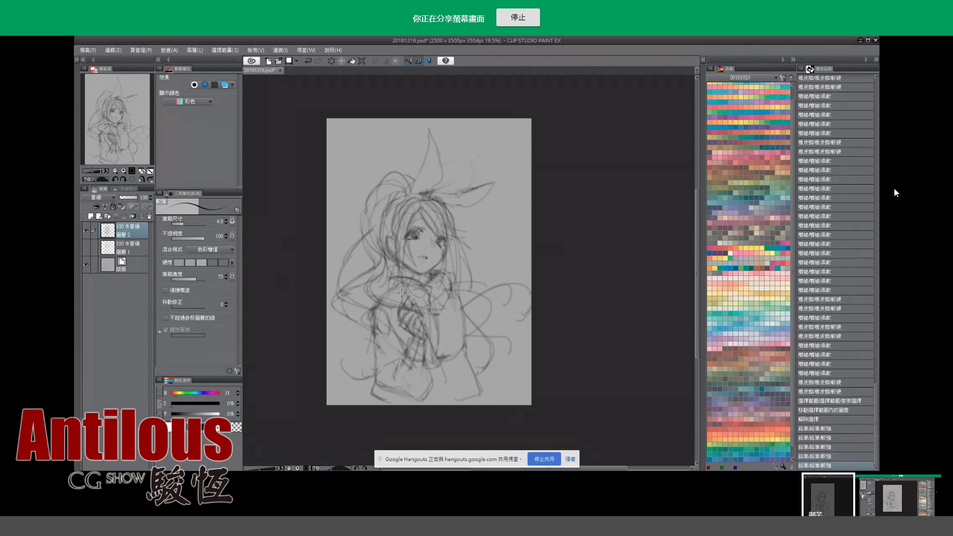
pyautogui.press('b')
pyautogui.hotkey('ctrl', 'z')
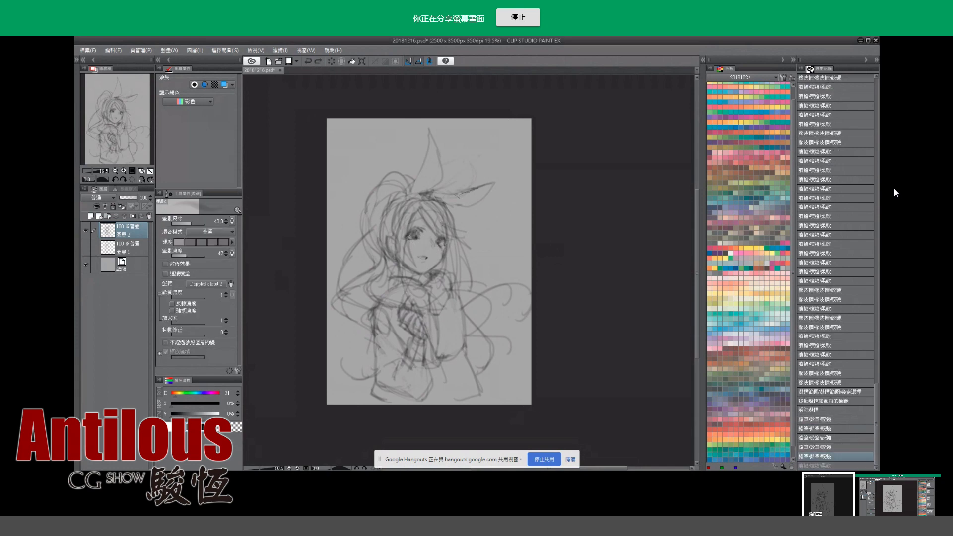
pyautogui.press('e')
# Erase stray marks on the head and add soft strokes to the face.
pyautogui.moveTo(426, 222); pyautogui.dragTo(426, 224)
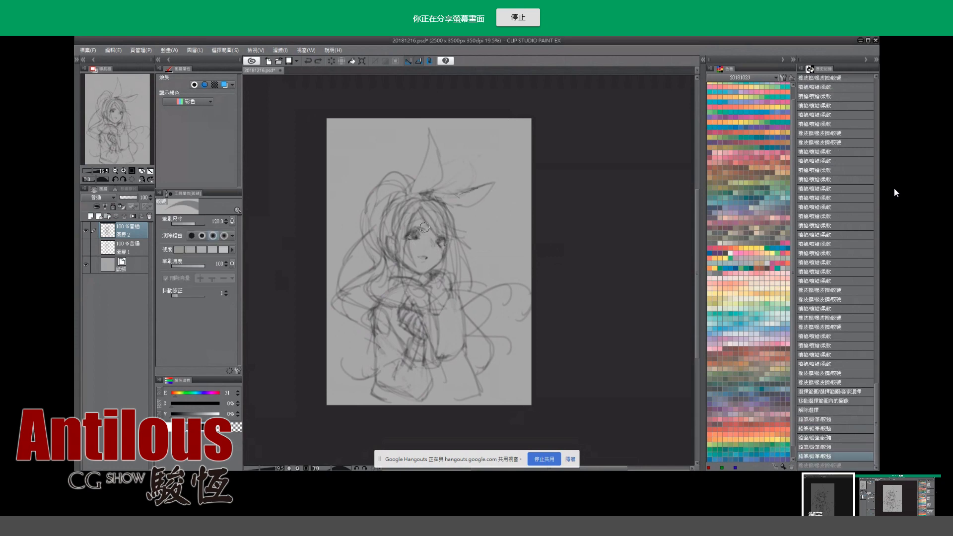
pyautogui.click(430, 224)
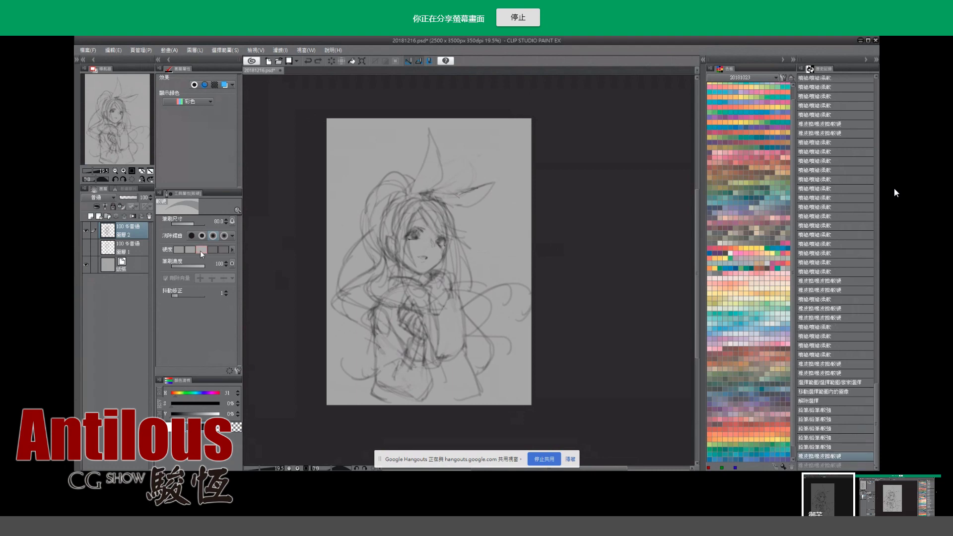
pyautogui.press('b')
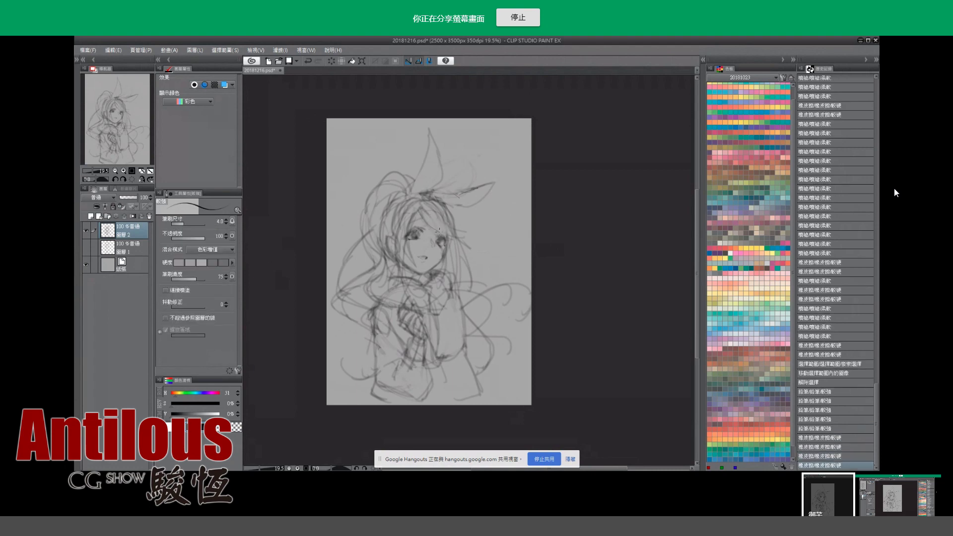
pyautogui.click(428, 218)
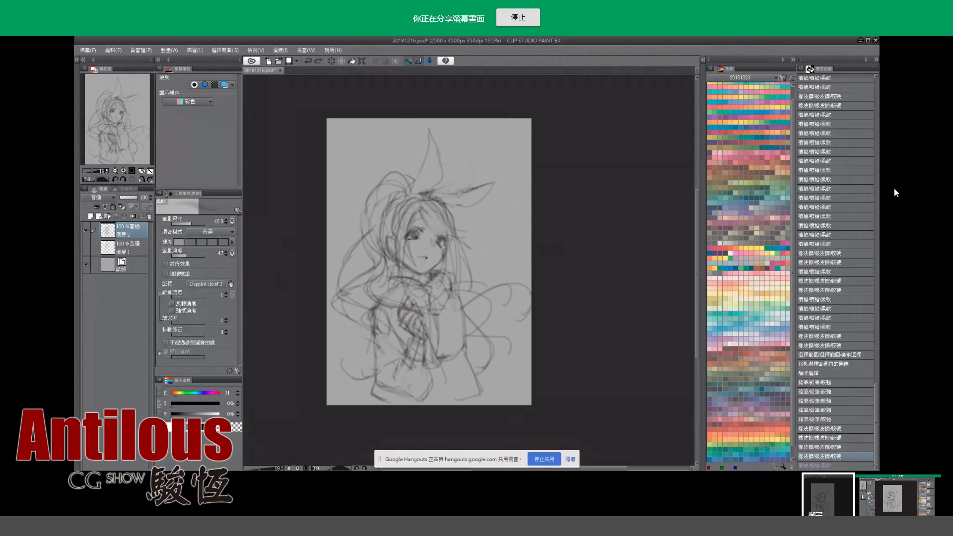
pyautogui.press('e')
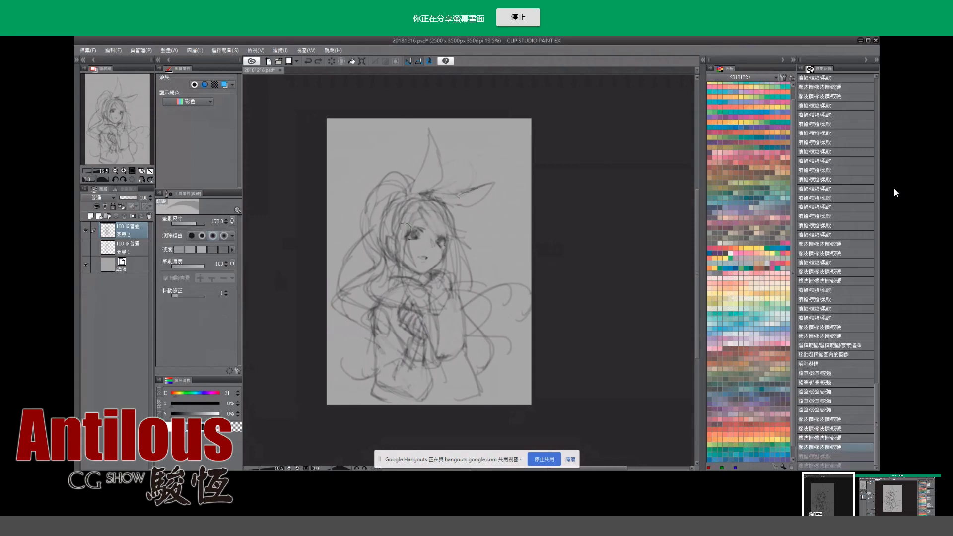
pyautogui.press('b')
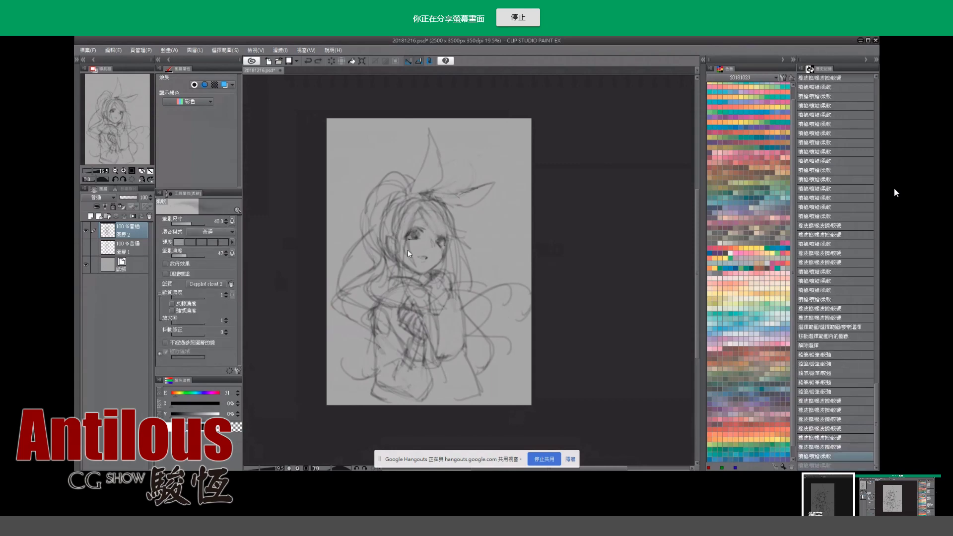
pyautogui.press('e')
pyautogui.press('b')
pyautogui.moveTo(407, 250); pyautogui.dragTo(413, 196)
pyautogui.press('e')
pyautogui.press('b')
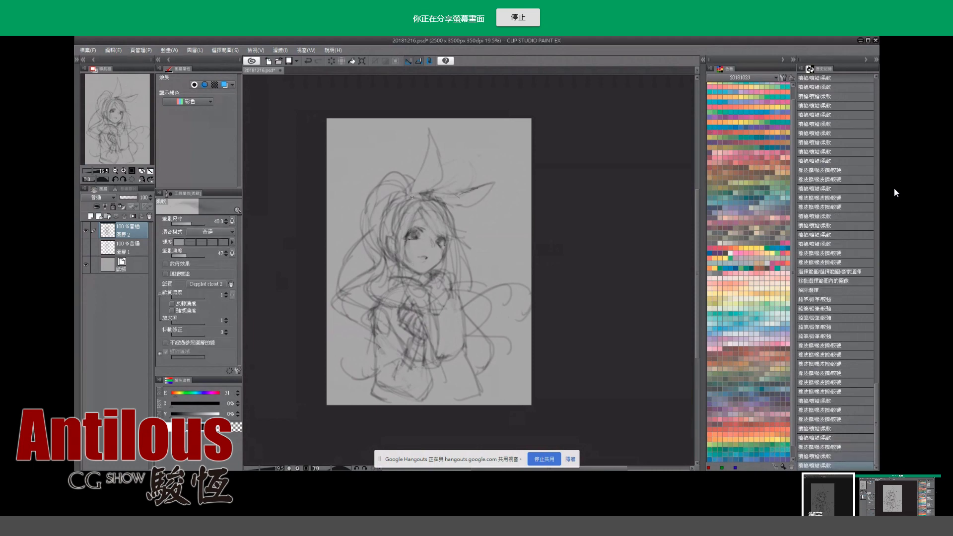
# Compare the last stroke with undo and redo, then erase and refine a line near the eye.
pyautogui.hotkey('ctrl', 'z')
pyautogui.hotkey('ctrl', 'y')
pyautogui.hotkey('ctrl', 'z')
pyautogui.hotkey('ctrl', 'y')
pyautogui.hotkey('ctrl', 'z')
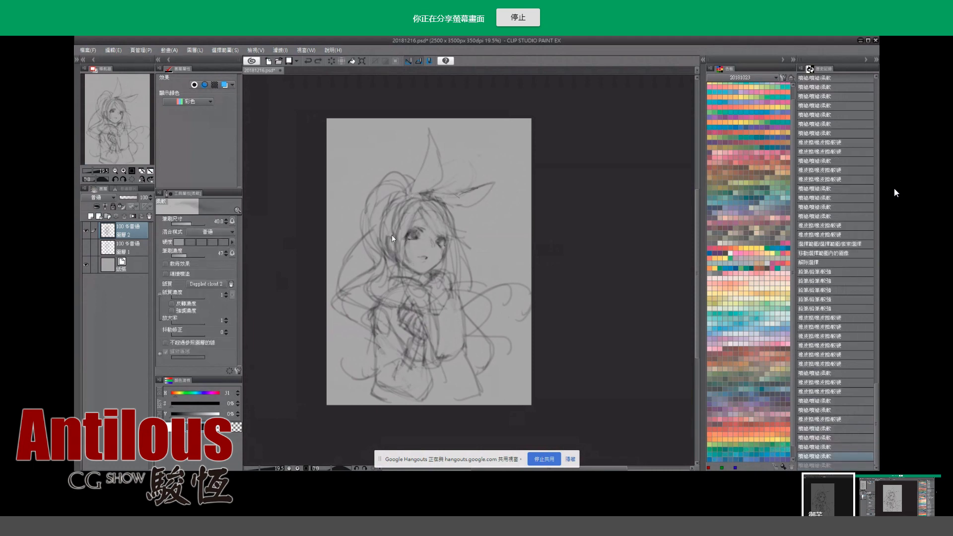
pyautogui.press('e')
pyautogui.moveTo(392, 234); pyautogui.dragTo(386, 242)
pyautogui.press('b')
# Redraw small lines near the eye and add strokes below the face.
pyautogui.hotkey('ctrl', 'z')
pyautogui.moveTo(442, 228); pyautogui.dragTo(444, 231)
pyautogui.moveTo(443, 228); pyautogui.dragTo(444, 231)
pyautogui.hotkey('ctrl', 'z')
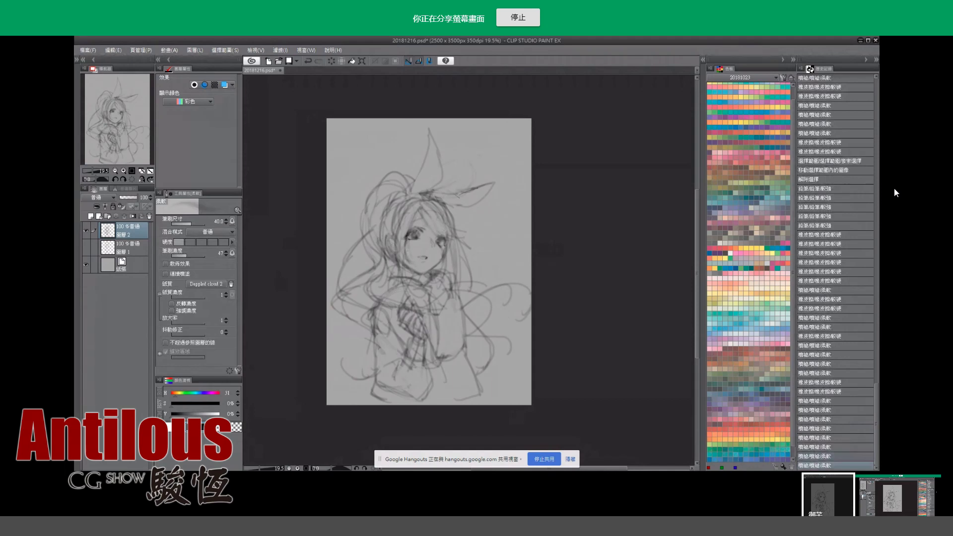
pyautogui.moveTo(416, 294); pyautogui.dragTo(421, 297)
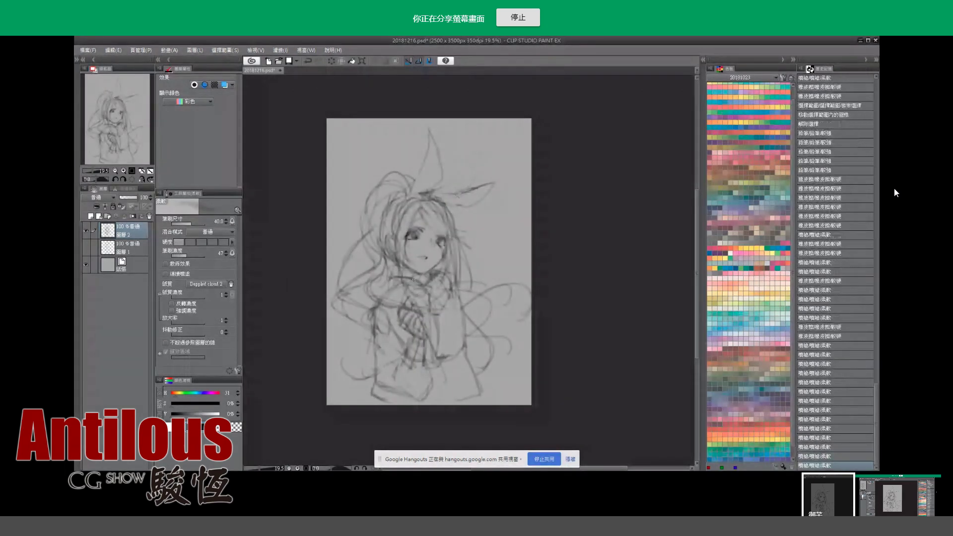
pyautogui.moveTo(392, 253); pyautogui.dragTo(389, 279)
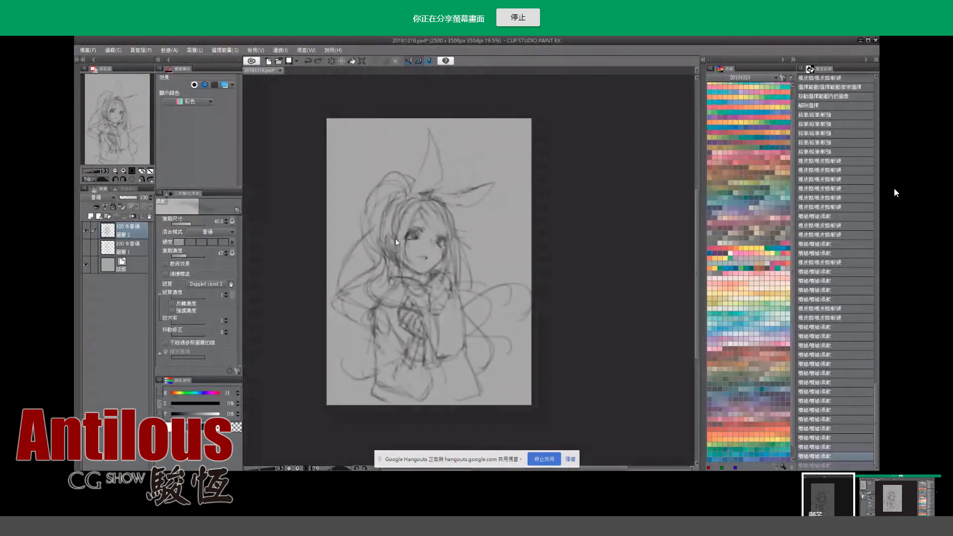
# Duplicate the sketch layer by copying and pasting it as a new layer.
pyautogui.press('e')
pyautogui.hotkey('ctrl', 'c')
pyautogui.hotkey('ctrl', 'v')
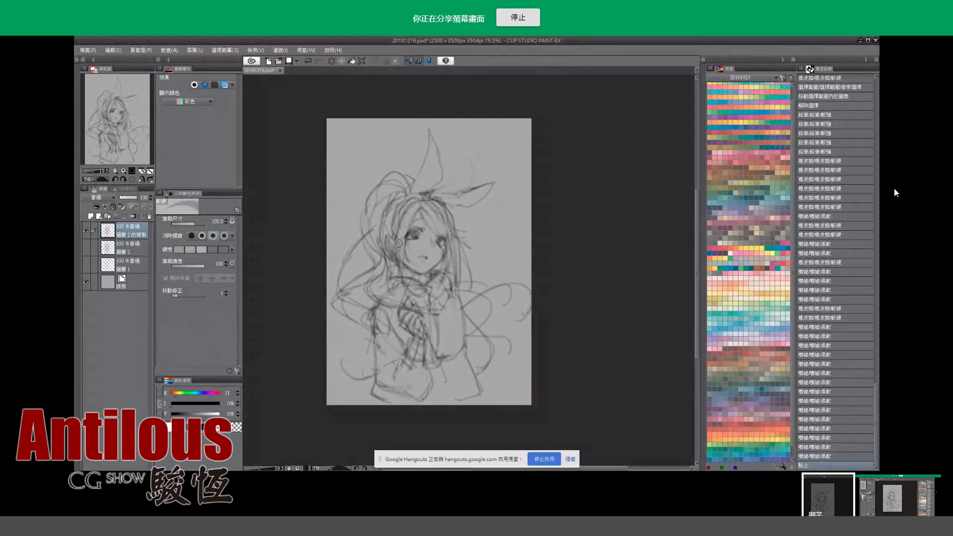
pyautogui.moveTo(398, 243)
pyautogui.mouseDown()
pyautogui.moveTo(413, 290)
pyautogui.moveTo(413, 243)
pyautogui.moveTo(401, 258)
pyautogui.moveTo(405, 232)
pyautogui.mouseUp()
pyautogui.hotkey('ctrl', 'z')
pyautogui.hotkey('ctrl', 'z')
pyautogui.hotkey('ctrl', 'z')
pyautogui.hotkey('ctrl', 'z')
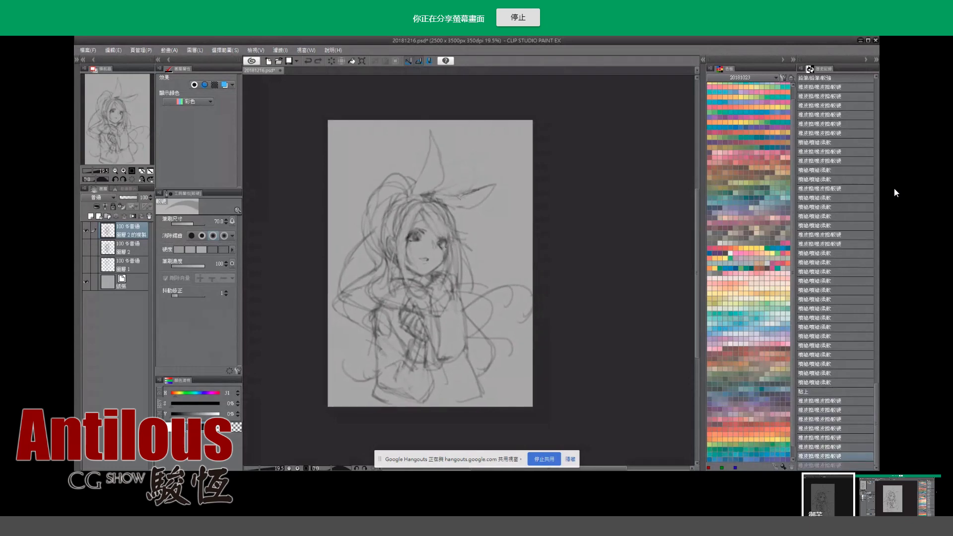
# Erase stray hair lines and sketch short strands in the hair left of the face.
pyautogui.press('b')
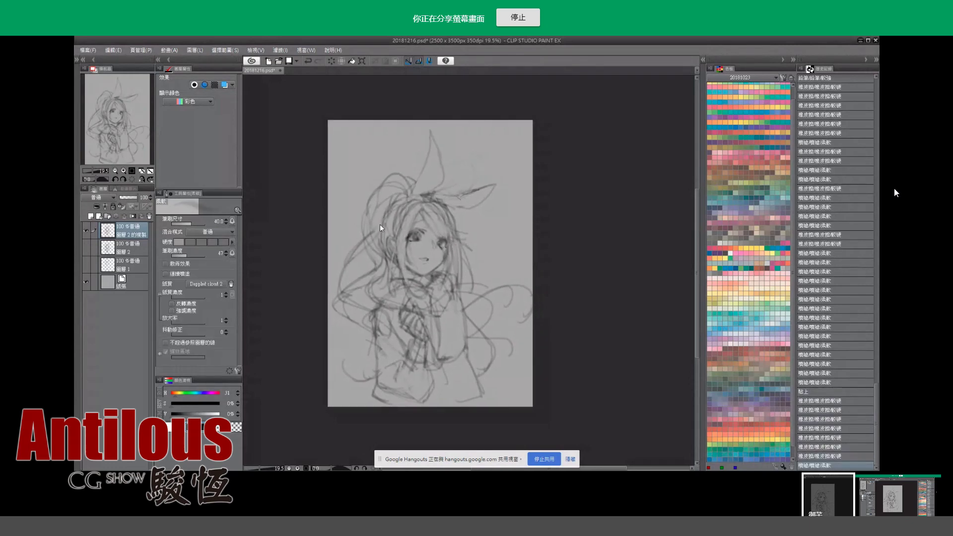
pyautogui.press('e')
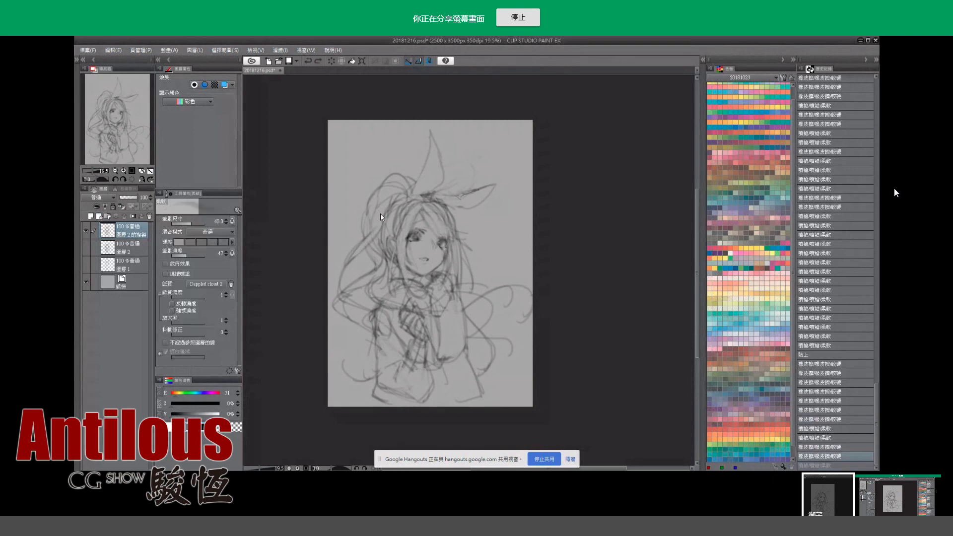
pyautogui.moveTo(380, 223); pyautogui.dragTo(343, 264)
pyautogui.press('b')
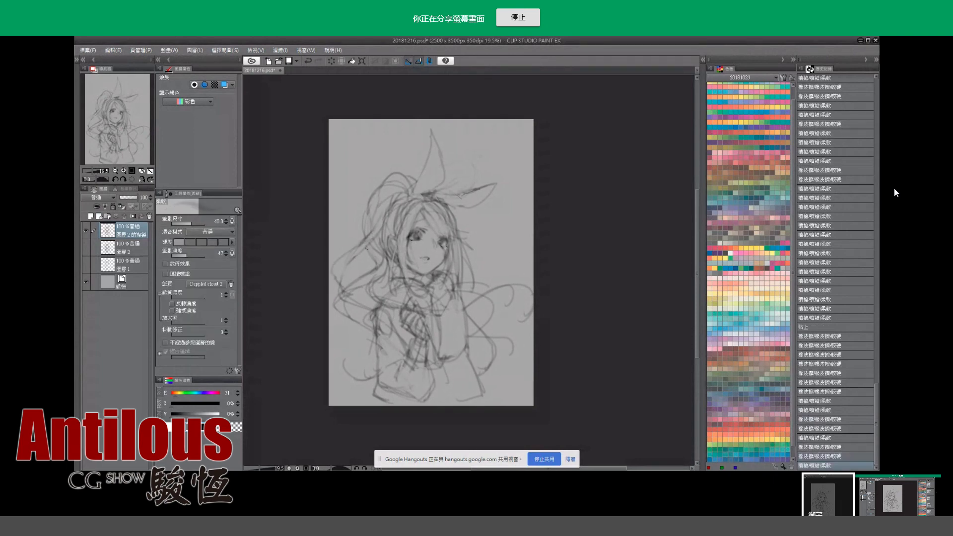
pyautogui.moveTo(367, 246)
pyautogui.mouseDown()
pyautogui.moveTo(340, 285)
pyautogui.moveTo(329, 275)
pyautogui.moveTo(335, 294)
pyautogui.moveTo(356, 308)
pyautogui.mouseUp()
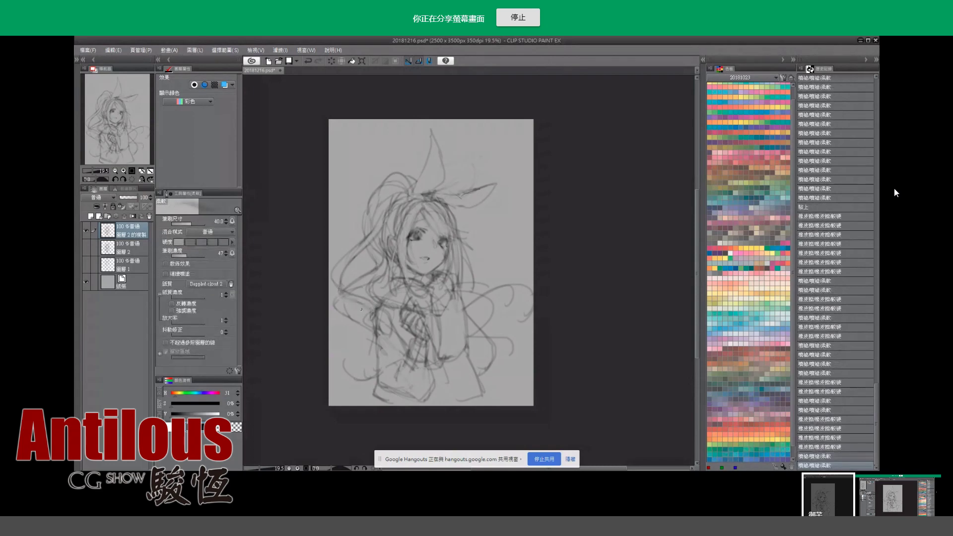
pyautogui.press('e')
pyautogui.press('b')
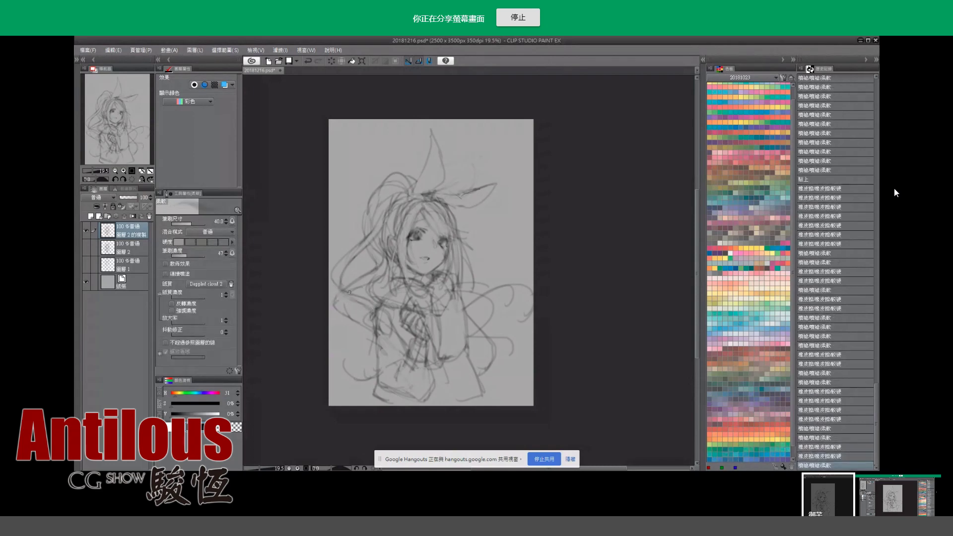
pyautogui.moveTo(357, 308); pyautogui.dragTo(339, 293)
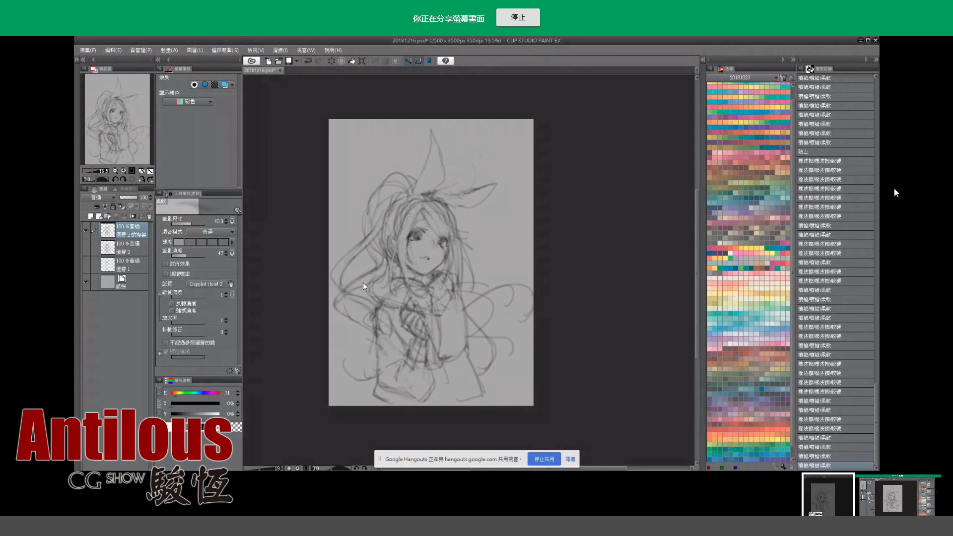
pyautogui.hotkey('ctrl', 'z')
pyautogui.hotkey('ctrl', 'y')
# Add soft strokes to the hair near the top, comparing versions with undo and redo.
pyautogui.hotkey('ctrl', 'z')
pyautogui.hotkey('ctrl', 'y')
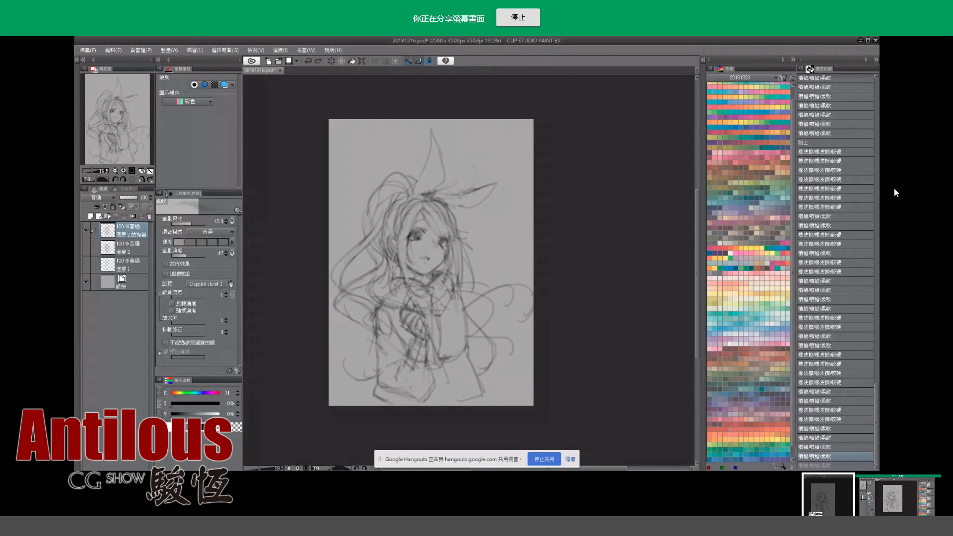
pyautogui.press('e')
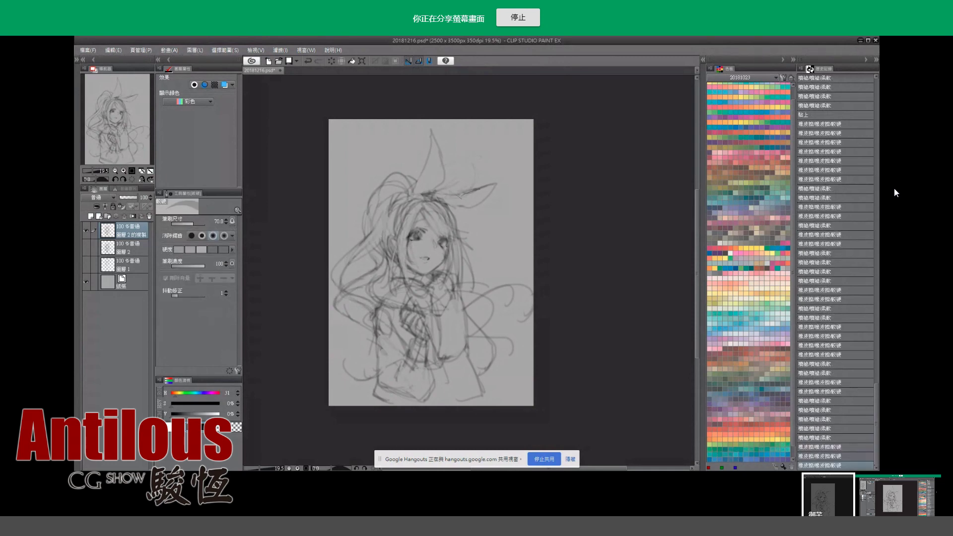
pyautogui.press('b')
pyautogui.hotkey('ctrl', 'z')
pyautogui.hotkey('ctrl', 'y')
pyautogui.hotkey('ctrl', 'z')
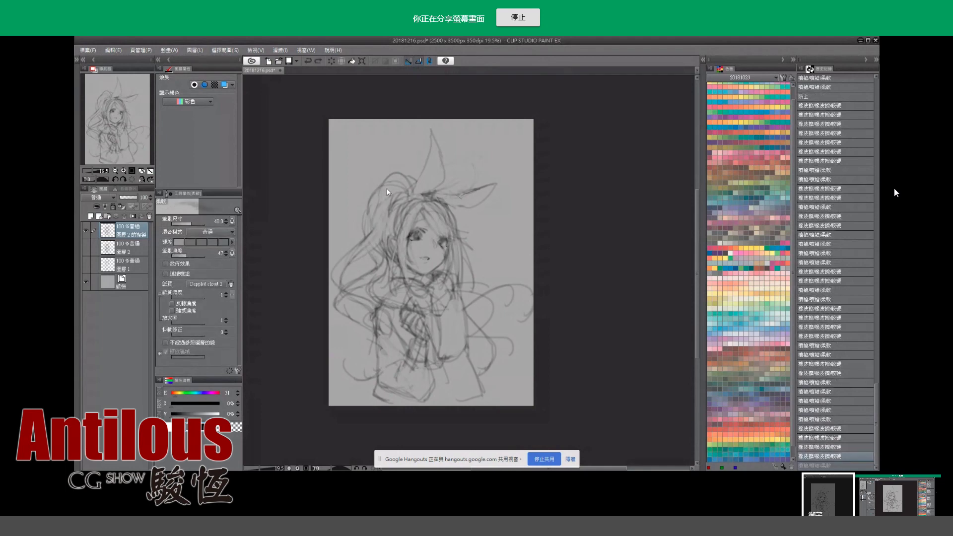
pyautogui.hotkey('ctrl', 'y')
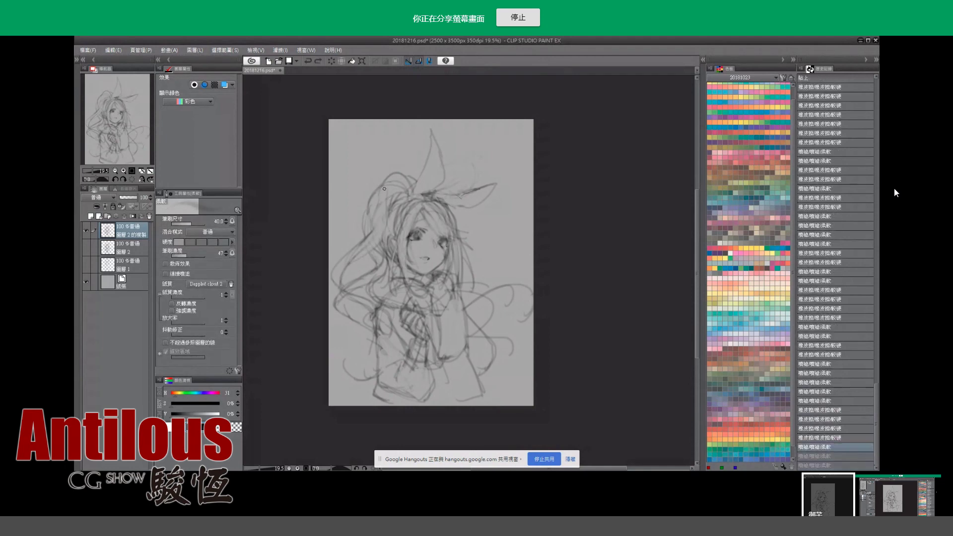
pyautogui.moveTo(370, 246); pyautogui.dragTo(357, 277)
pyautogui.hotkey('ctrl', 'z')
pyautogui.hotkey('ctrl', 'y')
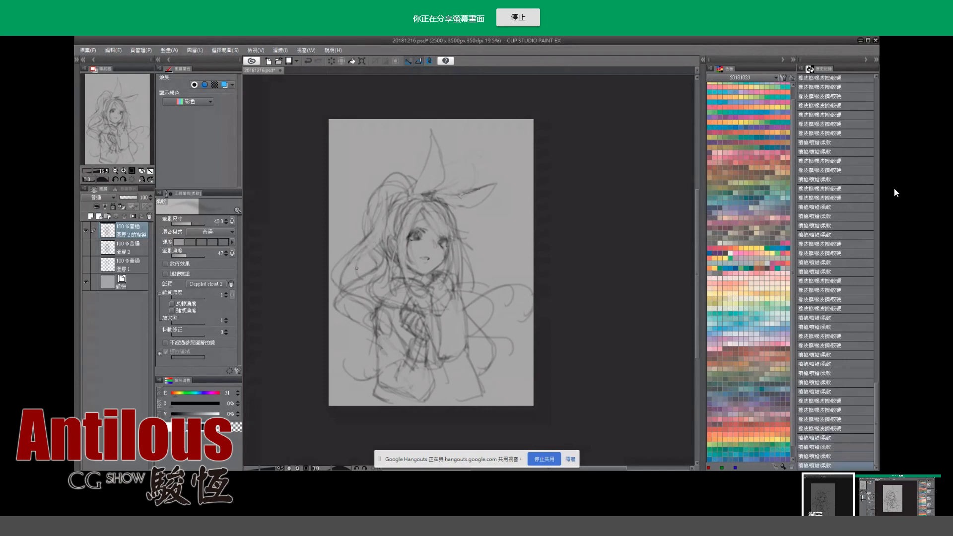
pyautogui.hotkey('ctrl', 'z')
pyautogui.hotkey('ctrl', 'y')
pyautogui.hotkey('ctrl', 'z')
pyautogui.hotkey('ctrl', 'y')
pyautogui.hotkey('ctrl', 'z')
pyautogui.hotkey('ctrl', 'y')
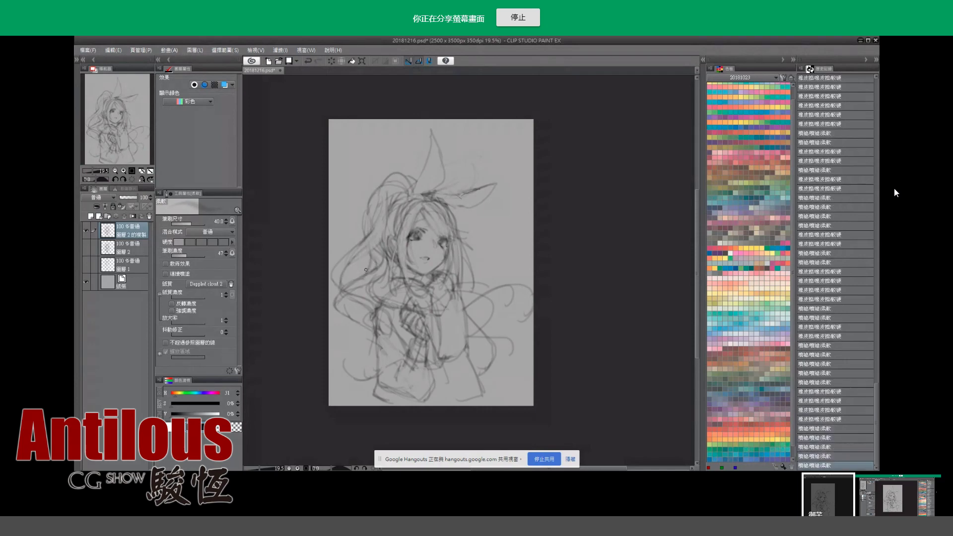
pyautogui.press('e')
# Erase a stray hair line and settle on the final strands by stepping through undo/redo.
pyautogui.moveTo(373, 257); pyautogui.dragTo(375, 258)
pyautogui.press('b')
pyautogui.hotkey('ctrl', 'z')
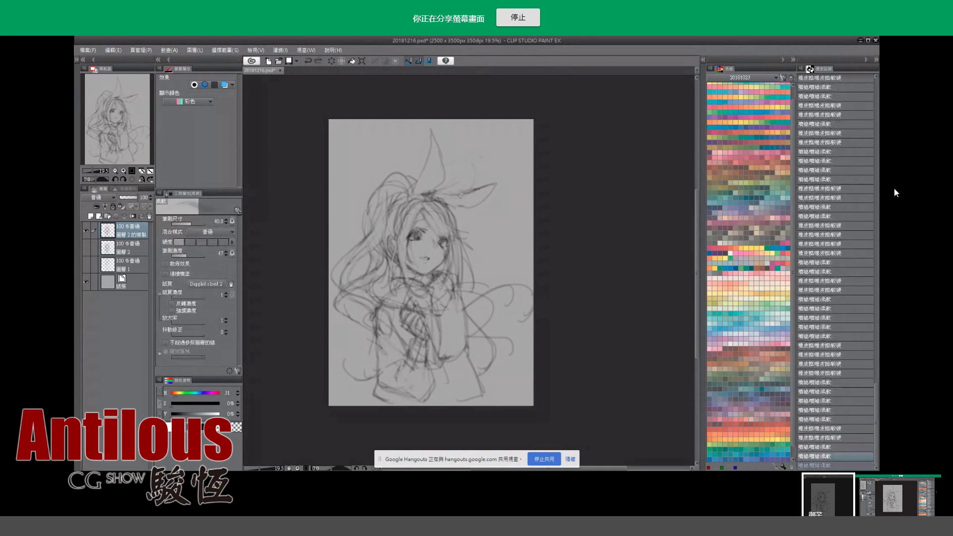
pyautogui.hotkey('ctrl', 'y')
pyautogui.hotkey('ctrl', 'z')
pyautogui.hotkey('ctrl', 'y')
pyautogui.hotkey('ctrl', 'z')
pyautogui.hotkey('ctrl', 'y')
pyautogui.hotkey('ctrl', 'z')
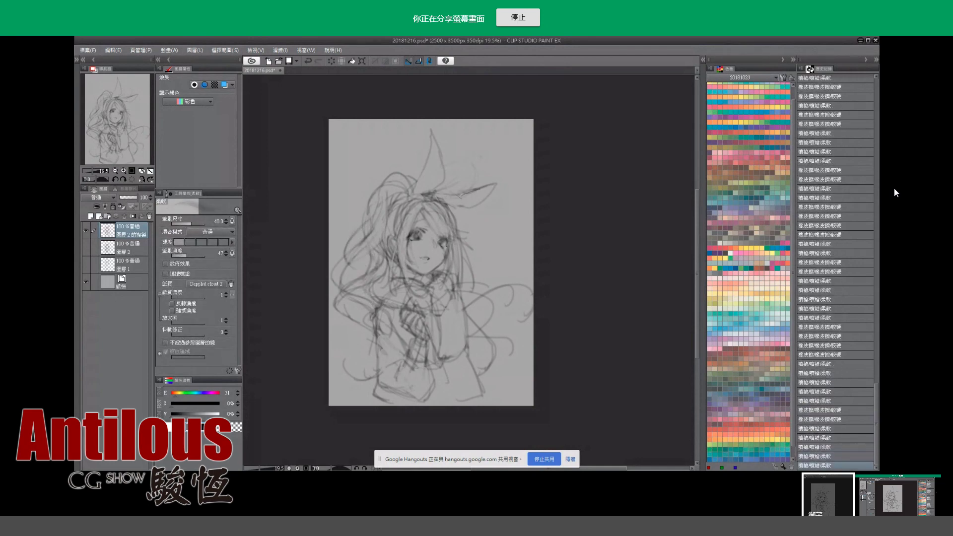
pyautogui.hotkey('ctrl', 'y')
pyautogui.hotkey('ctrl', 'z')
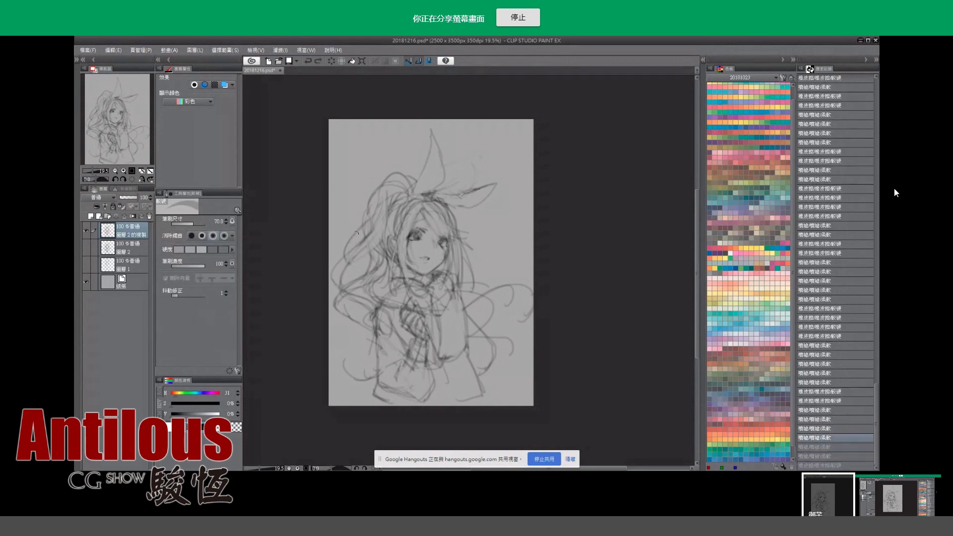
pyautogui.hotkey('ctrl', 'y')
pyautogui.hotkey('ctrl', 'z')
pyautogui.hotkey('ctrl', 'y')
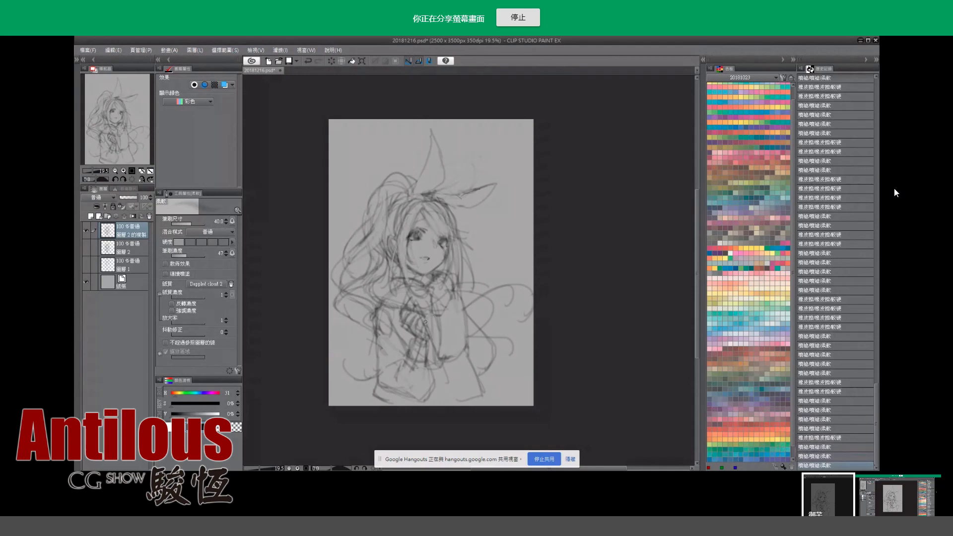
# Save the drawing, then add a blank layer 3 beneath the copied sketch layer.
pyautogui.press('k')
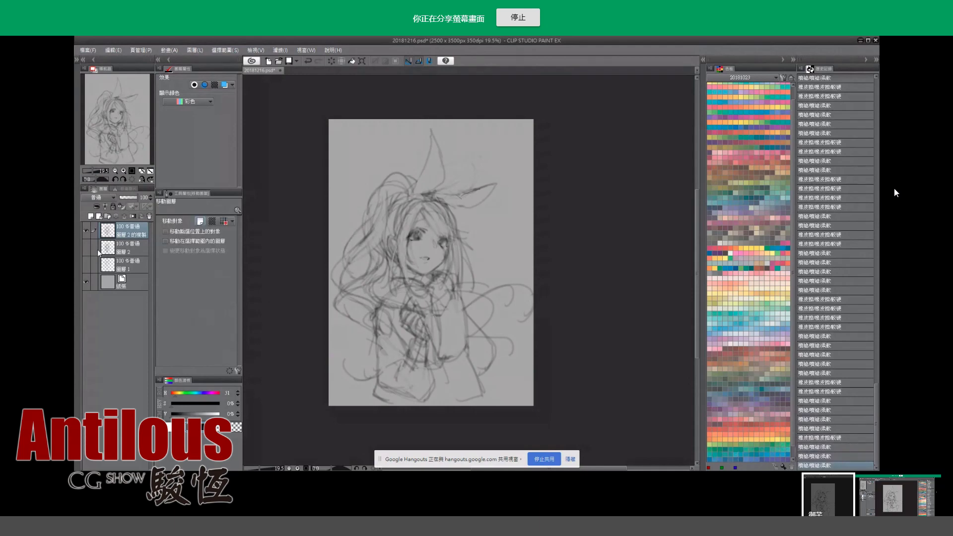
pyautogui.click(85, 229)
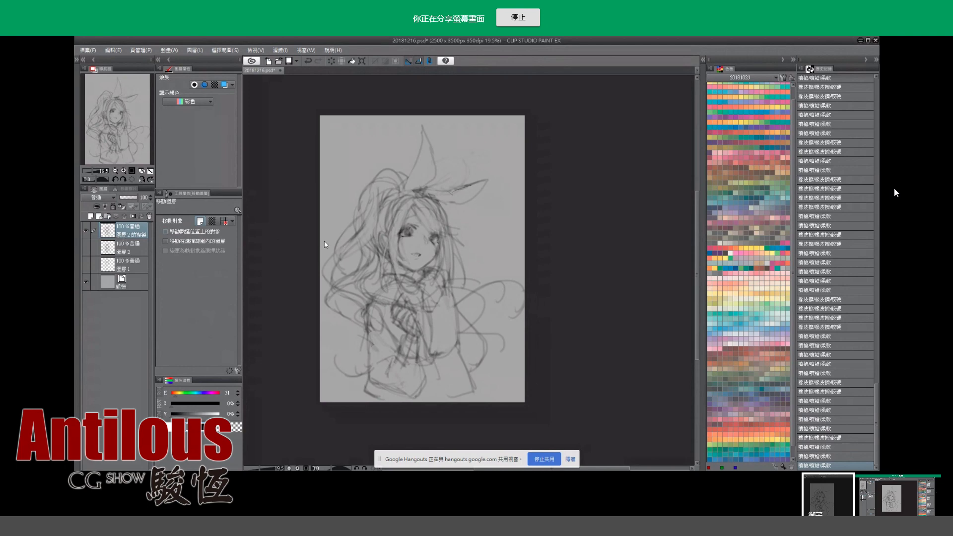
pyautogui.hotkey('ctrl', 's')
pyautogui.click(91, 217)
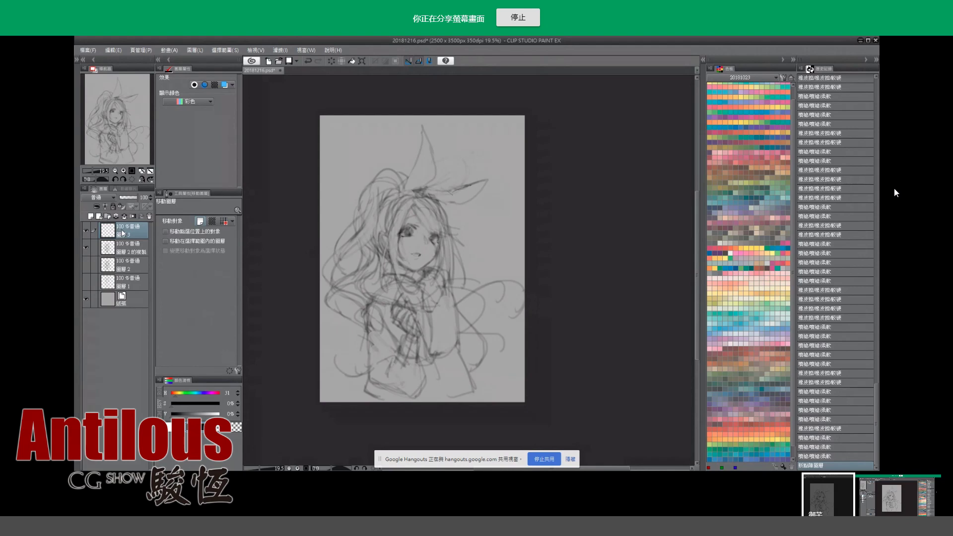
pyautogui.moveTo(133, 240); pyautogui.dragTo(136, 253)
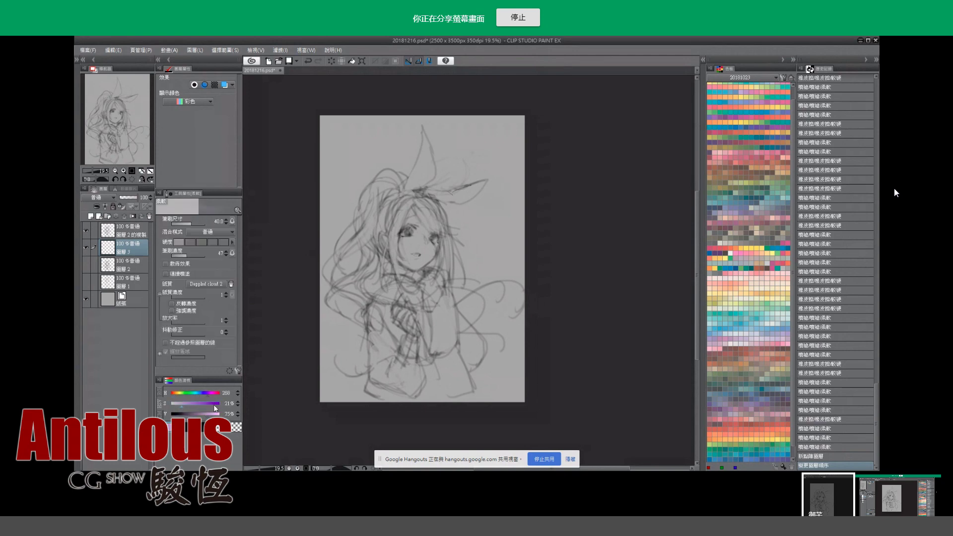
# Lasso-fill the figure's silhouette, both bow loops and the left hair purple.
pyautogui.press('g')
pyautogui.moveTo(379, 171); pyautogui.dragTo(357, 198)
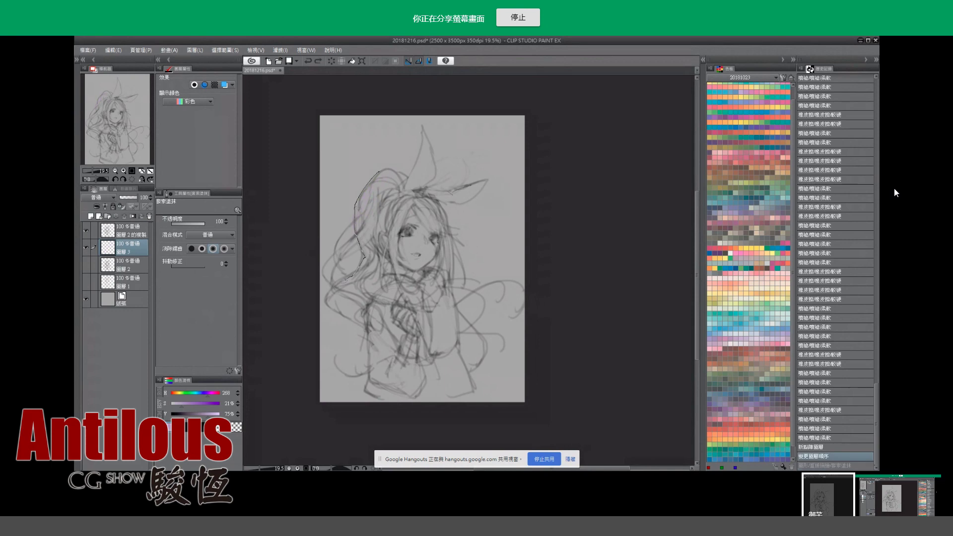
pyautogui.moveTo(347, 280)
pyautogui.mouseDown()
pyautogui.moveTo(363, 333)
pyautogui.moveTo(469, 389)
pyautogui.mouseUp()
pyautogui.moveTo(482, 350); pyautogui.dragTo(460, 247)
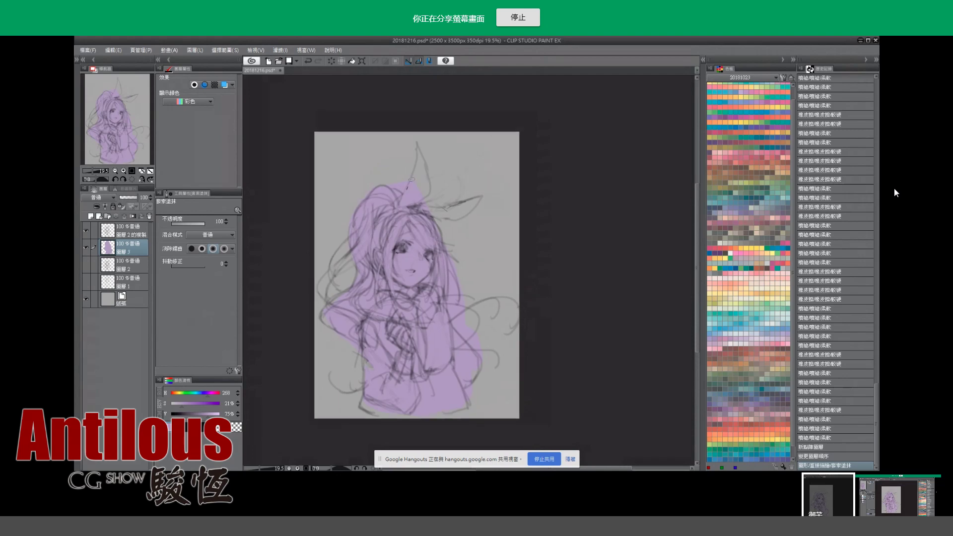
pyautogui.moveTo(408, 192)
pyautogui.mouseDown()
pyautogui.moveTo(430, 180)
pyautogui.moveTo(433, 201)
pyautogui.mouseUp()
pyautogui.press('g')
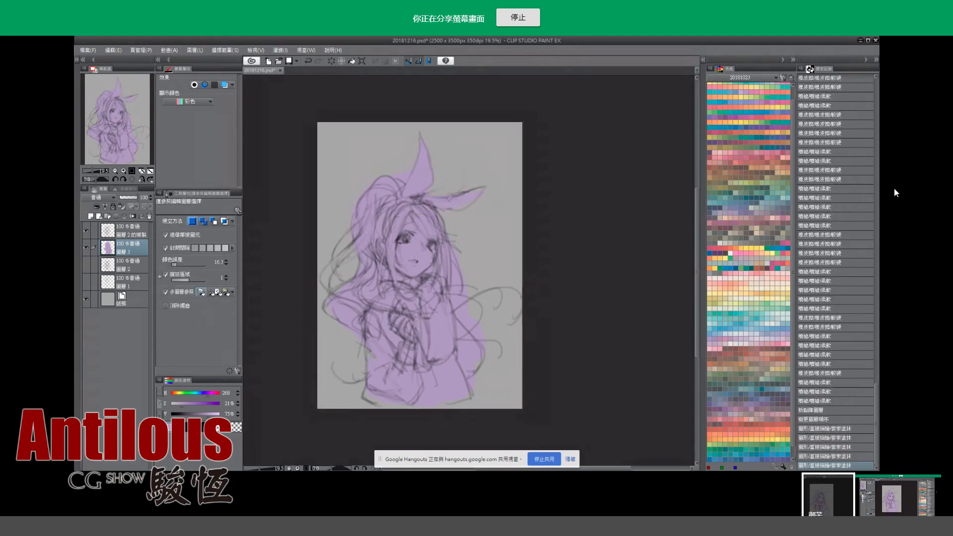
pyautogui.press('u')
pyautogui.moveTo(323, 283); pyautogui.dragTo(344, 296)
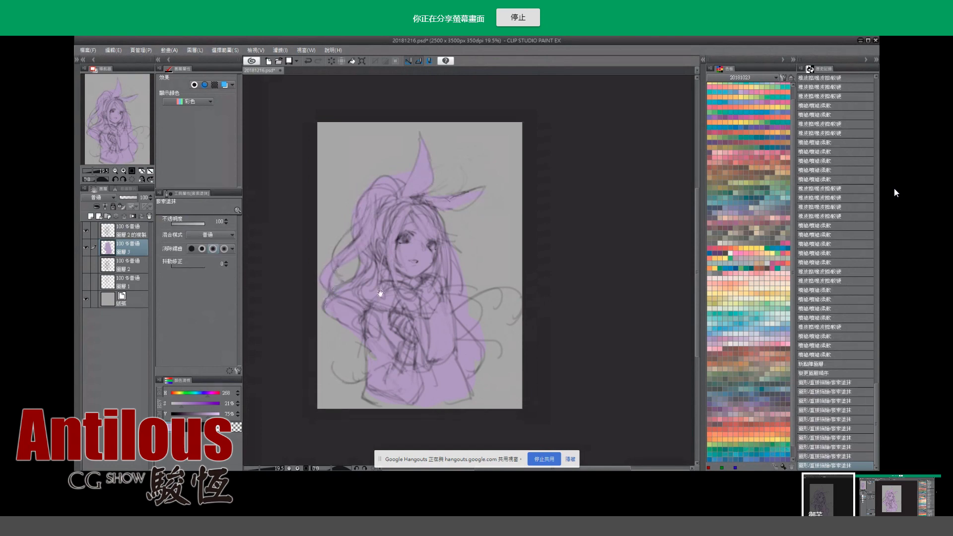
# Auto-select a small stray patch on the right, delete it, and deselect.
pyautogui.press('w')
pyautogui.click(432, 249)
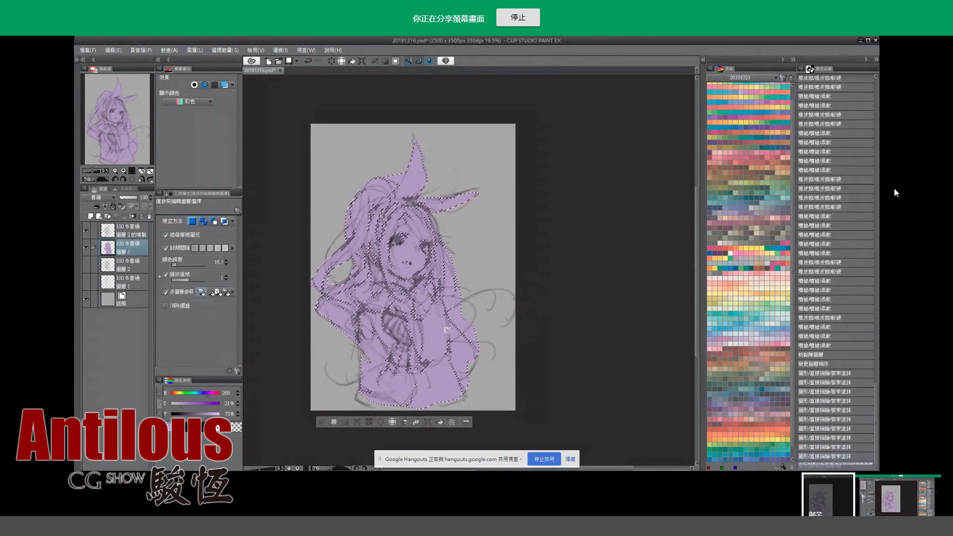
pyautogui.hotkey('ctrl', 'z')
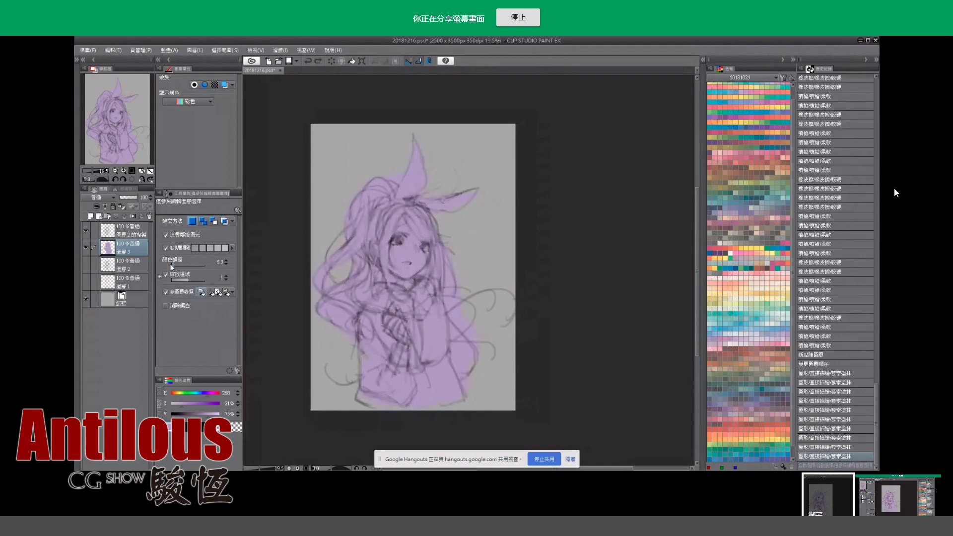
pyautogui.click(449, 279)
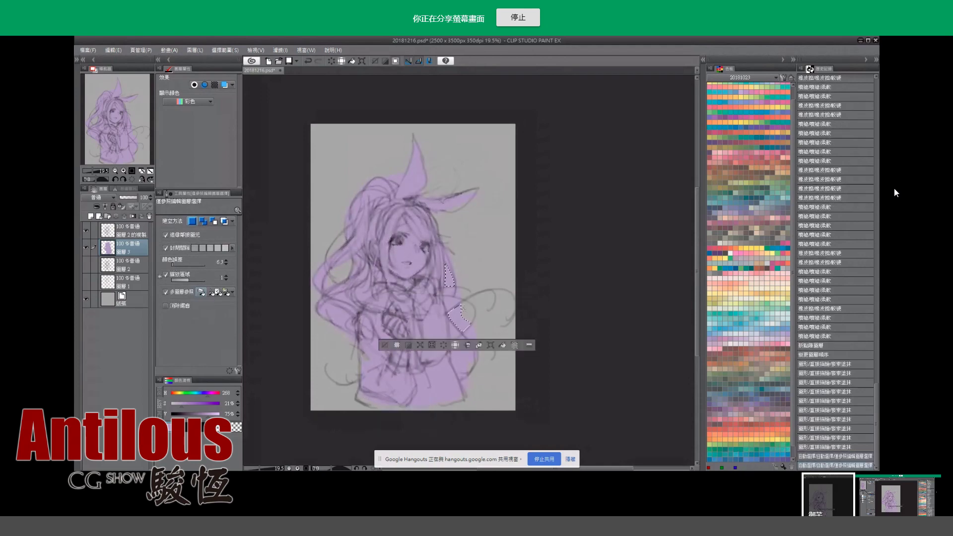
pyautogui.press('Delete')
pyautogui.hotkey('ctrl', 'd')
# Restore previously undone airbrush and eraser strokes, including the small stroke near the bow.
pyautogui.press('b')
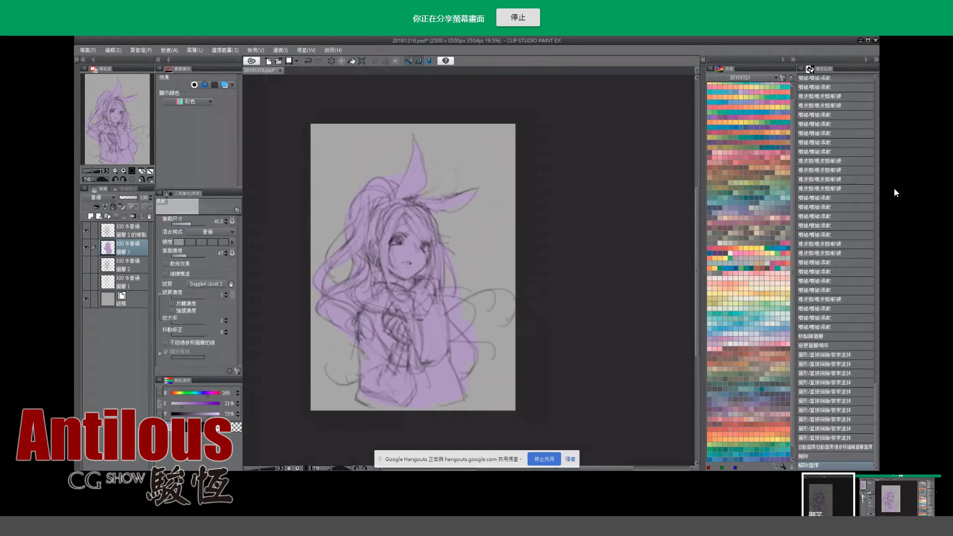
pyautogui.hotkey('ctrl', 'y')
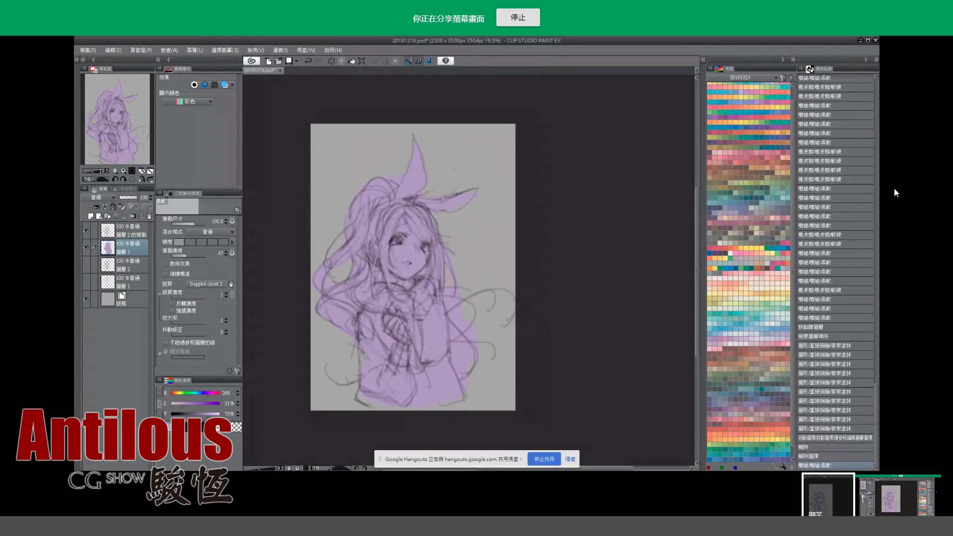
pyautogui.hotkey('ctrl', 'y')
pyautogui.hotkey('ctrl', 'y')
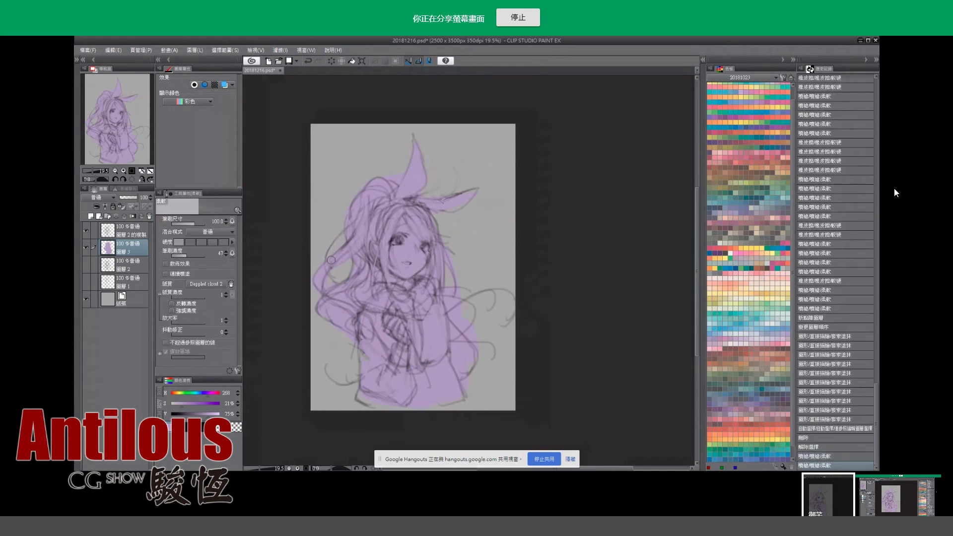
pyautogui.hotkey('ctrl', 'y')
pyautogui.hotkey('ctrl', 'y')
pyautogui.press('e')
pyautogui.hotkey('ctrl', 'y')
pyautogui.hotkey('ctrl', 'y')
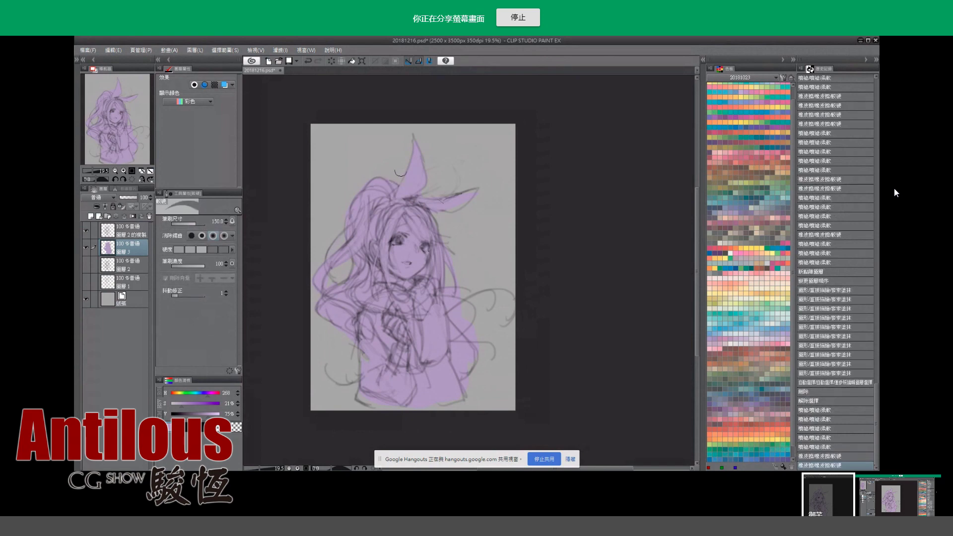
pyautogui.hotkey('ctrl', 'y')
pyautogui.press('b')
pyautogui.hotkey('ctrl', 'y')
pyautogui.hotkey('ctrl', 'y')
pyautogui.hotkey('ctrl', 'y')
pyautogui.hotkey('ctrl', 'y')
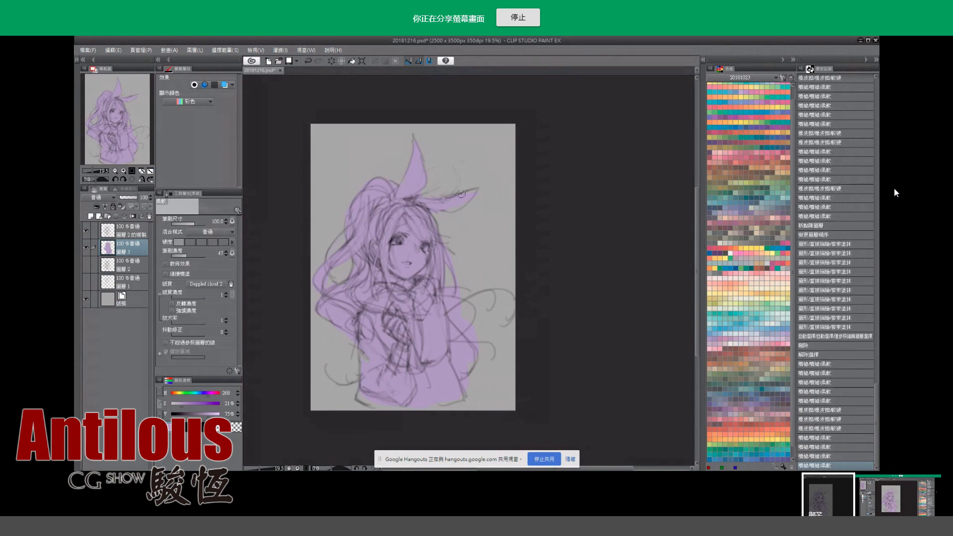
pyautogui.hotkey('ctrl', 'y')
pyautogui.hotkey('ctrl', 'y')
pyautogui.hotkey('ctrl', 'y')
pyautogui.press('b')
pyautogui.hotkey('ctrl', 'y')
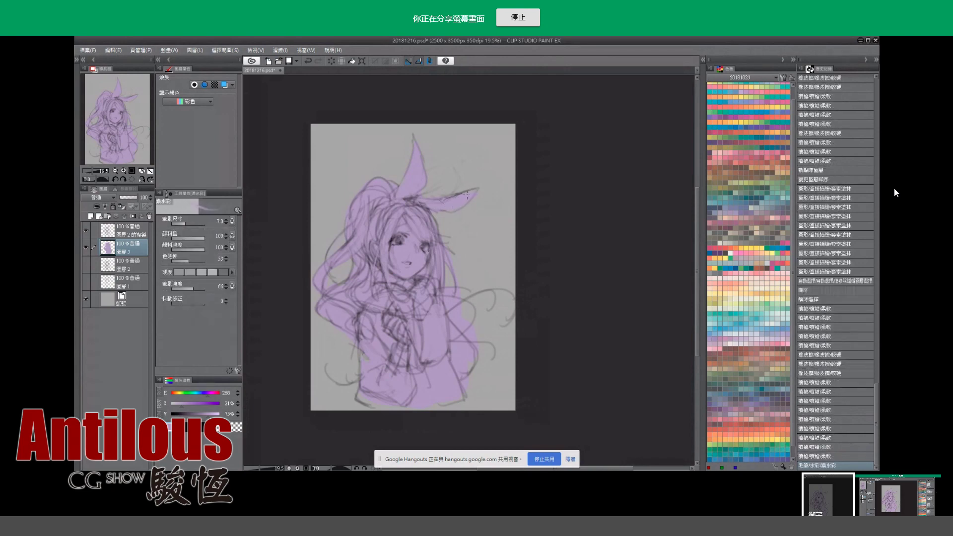
pyautogui.hotkey('ctrl', 'y')
pyautogui.hotkey('ctrl', 'y')
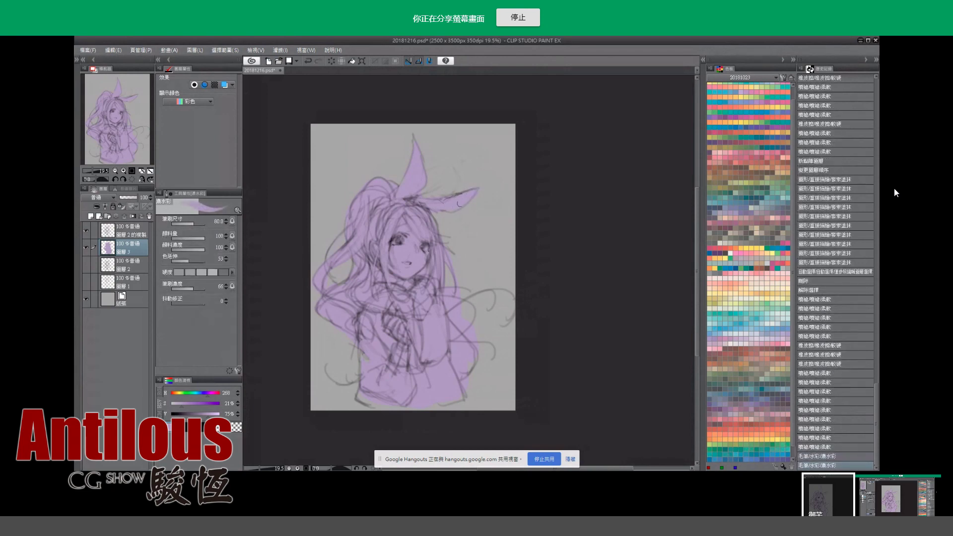
pyautogui.hotkey('ctrl', 'y')
pyautogui.hotkey('ctrl', 'y')
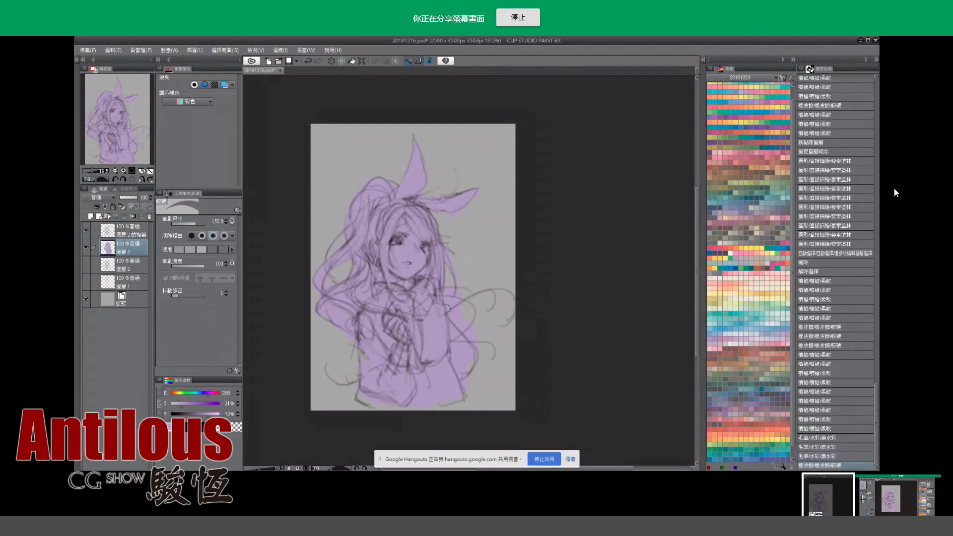
pyautogui.hotkey('ctrl', 'y')
# Extend the purple fill over the lower-left of the figure.
pyautogui.hotkey('ctrl', 'z')
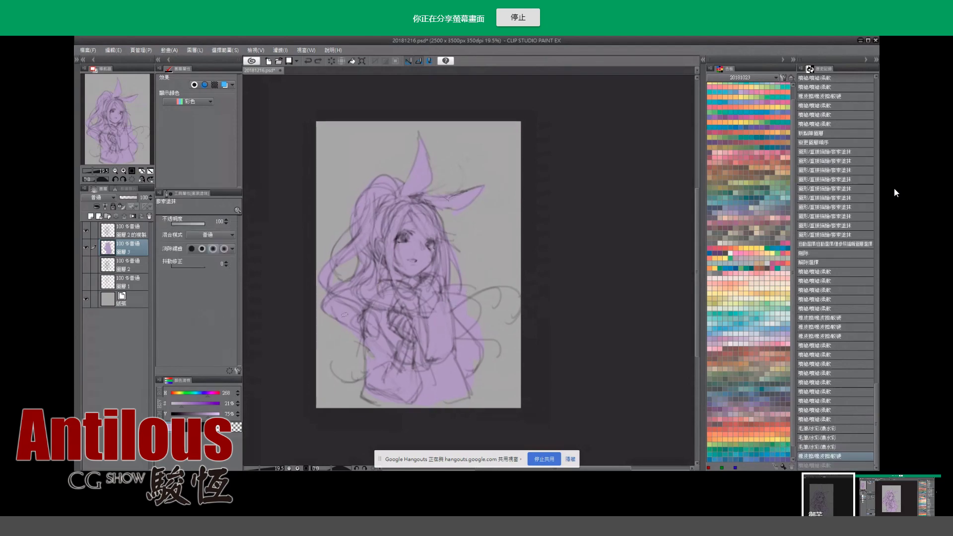
pyautogui.moveTo(344, 304); pyautogui.dragTo(382, 370)
pyautogui.hotkey('ctrl', 'z')
pyautogui.moveTo(330, 308); pyautogui.dragTo(390, 377)
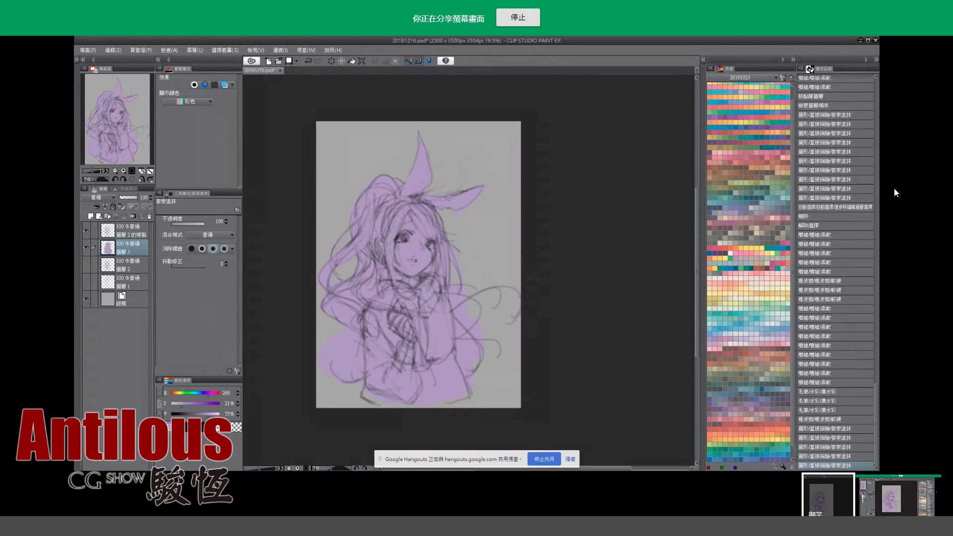
# Pick black as the drawing colour and add a new layer for the scarf.
pyautogui.press('w')
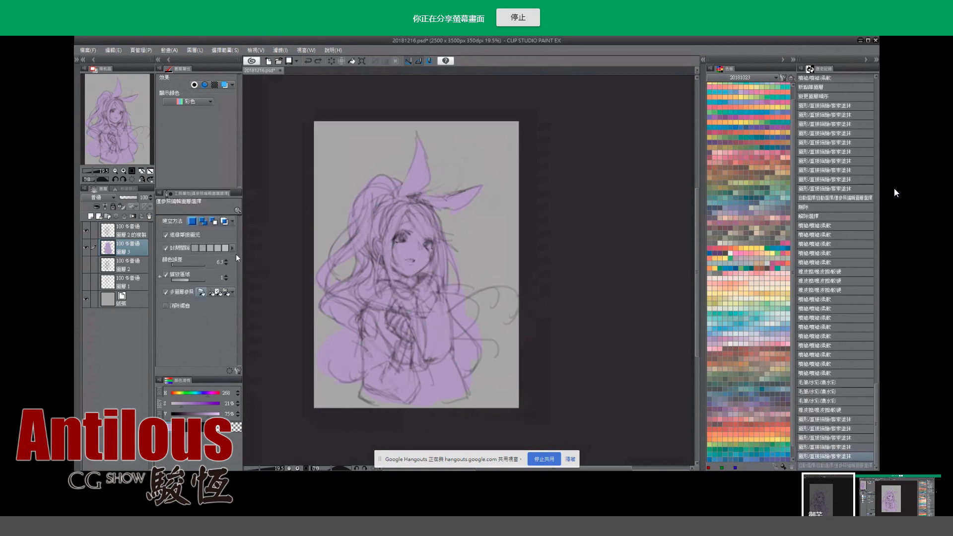
pyautogui.click(186, 426)
pyautogui.click(97, 215)
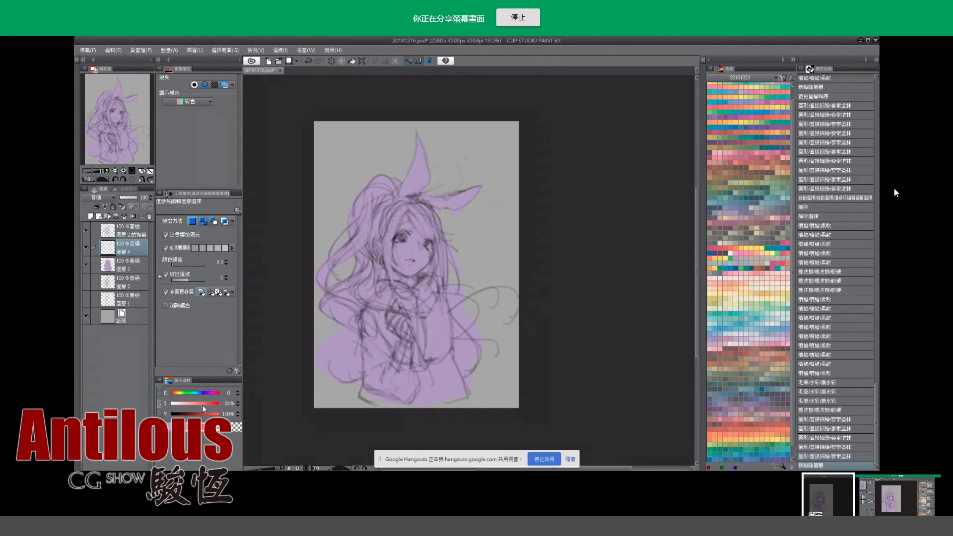
# Lasso-fill the scarf around the neck and its hanging tail red, then paste a layer copy.
pyautogui.press('u')
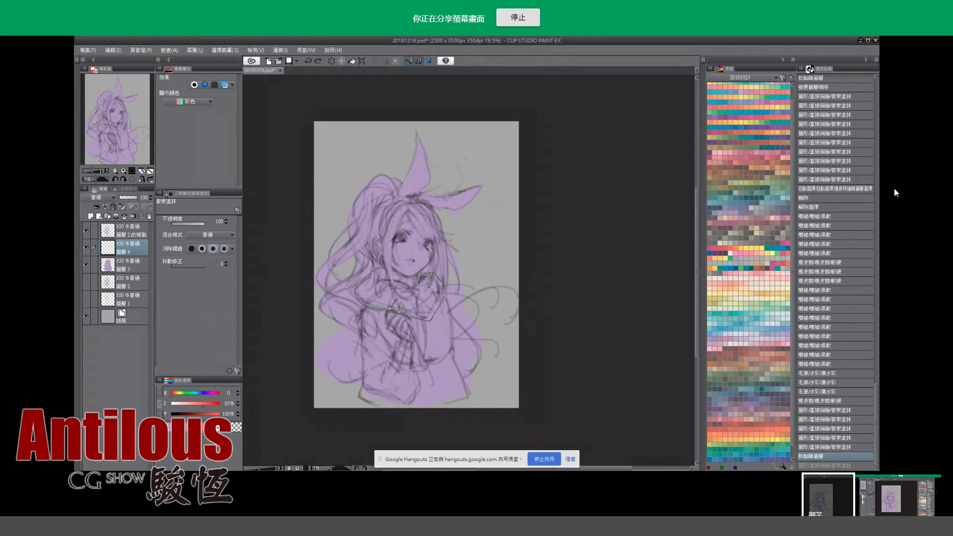
pyautogui.moveTo(380, 268)
pyautogui.mouseDown()
pyautogui.moveTo(400, 296)
pyautogui.moveTo(437, 294)
pyautogui.mouseUp()
pyautogui.press('b')
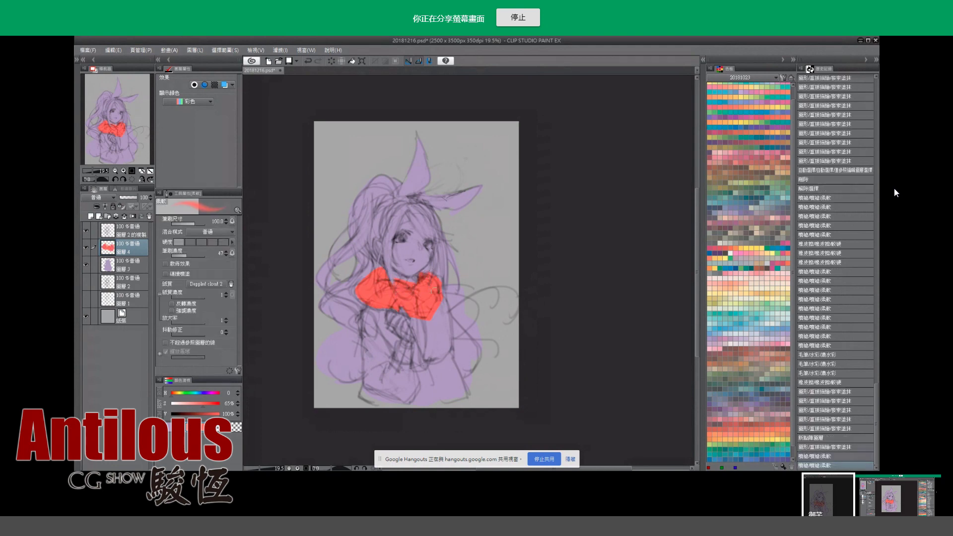
pyautogui.press('u')
pyautogui.moveTo(444, 359); pyautogui.dragTo(440, 272)
pyautogui.hotkey('ctrl', 'z')
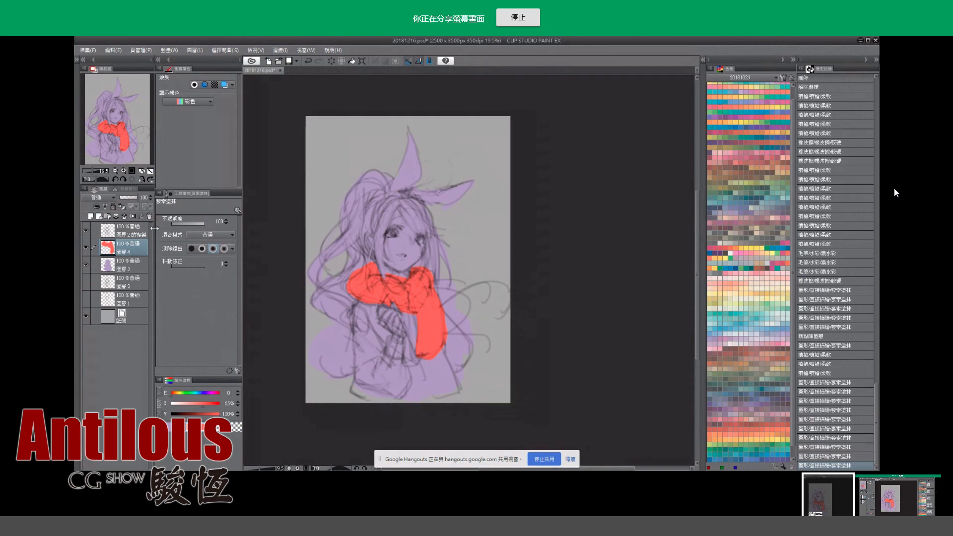
pyautogui.hotkey('ctrl', 'v')
# Clear the copied layer and choose pale yellow for the hair, discarding a stray test stroke.
pyautogui.press('Delete')
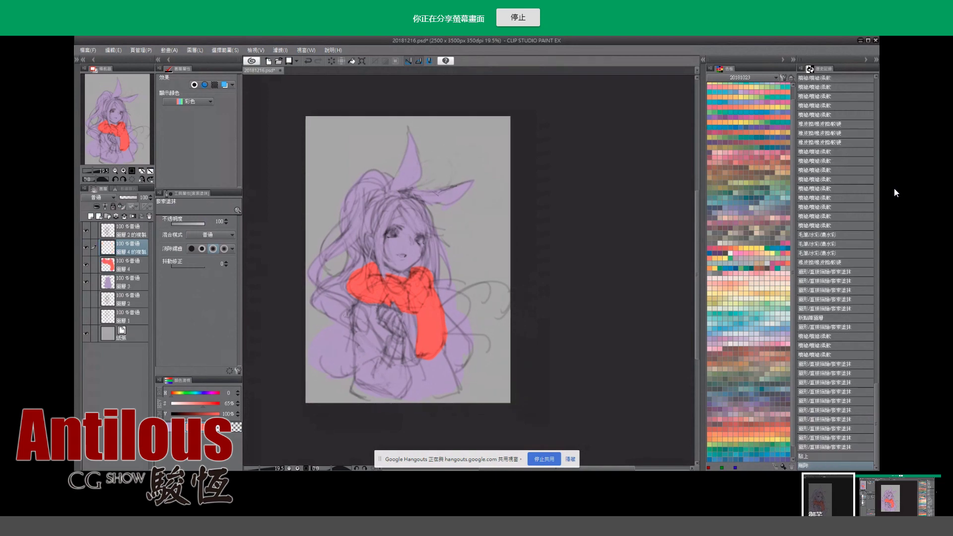
pyautogui.click(177, 393)
pyautogui.moveTo(202, 403); pyautogui.dragTo(186, 403)
pyautogui.press('b')
pyautogui.moveTo(384, 183); pyautogui.dragTo(353, 253)
pyautogui.hotkey('ctrl', 'z')
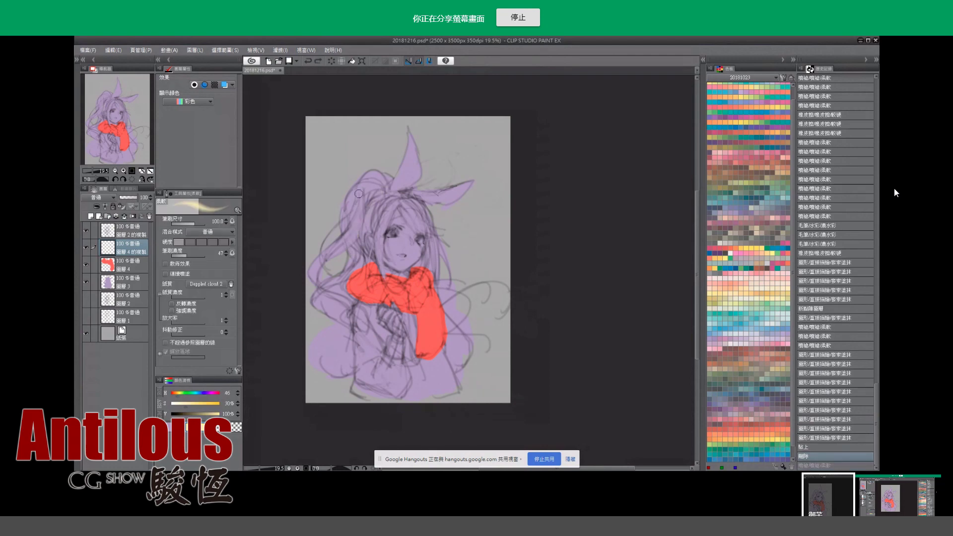
pyautogui.press('u')
pyautogui.hotkey('ctrl', 'y')
pyautogui.hotkey('ctrl', 'z')
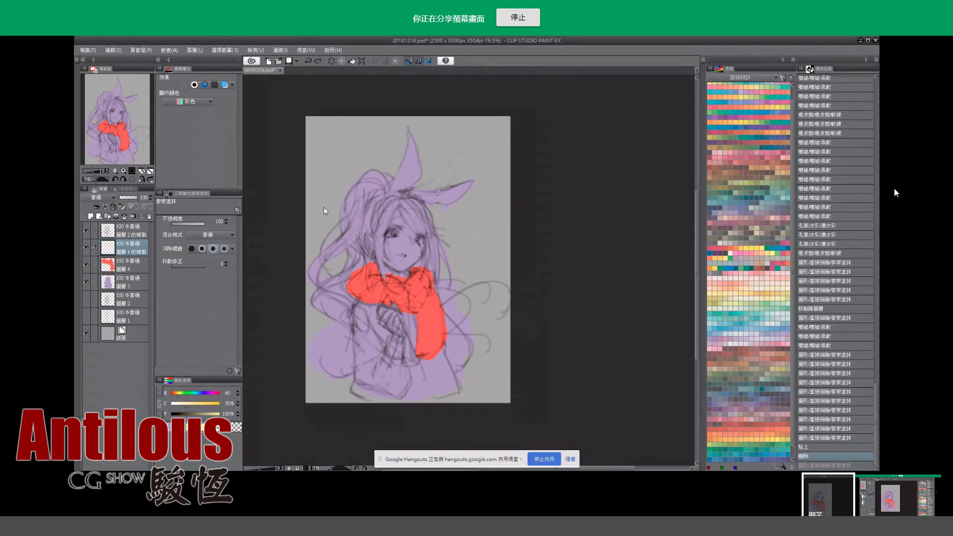
# Lasso-fill the hair pale yellow, including the strands left of the face.
pyautogui.moveTo(382, 156); pyautogui.dragTo(354, 315)
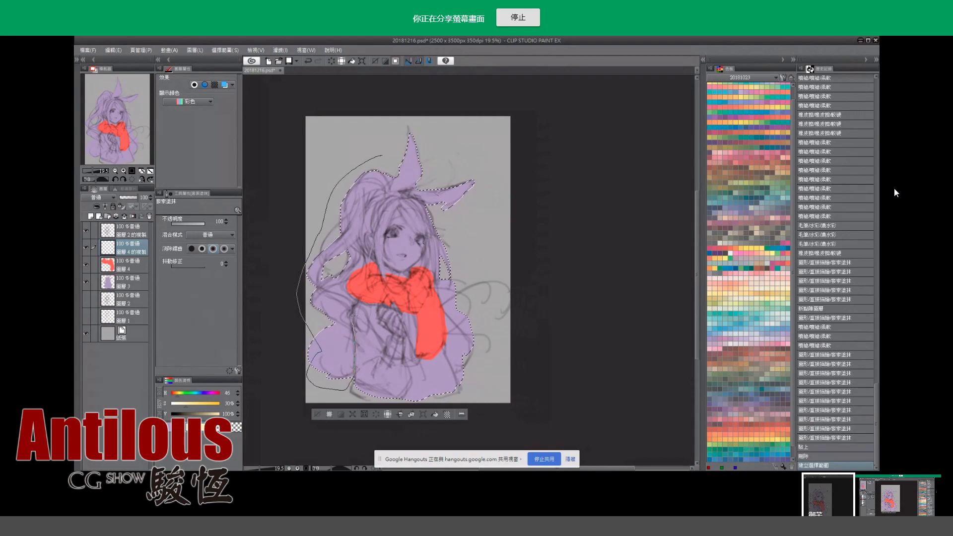
pyautogui.moveTo(370, 236)
pyautogui.mouseDown()
pyautogui.moveTo(353, 302)
pyautogui.moveTo(379, 172)
pyautogui.mouseUp()
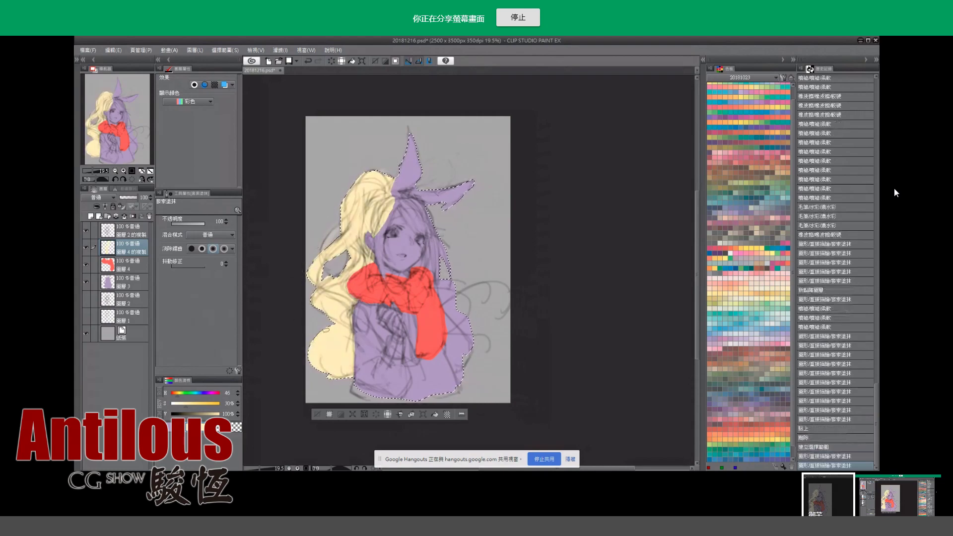
pyautogui.hotkey('ctrl', 'z')
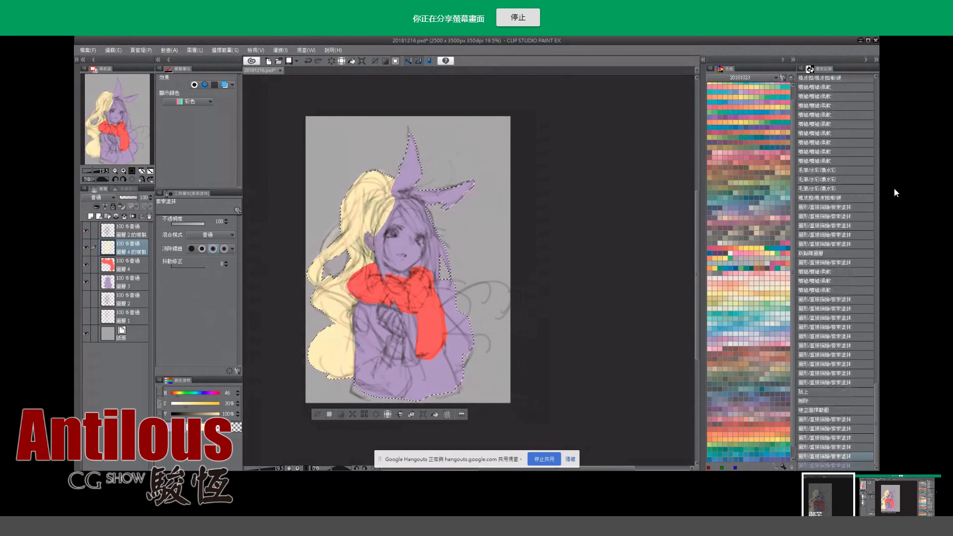
pyautogui.hotkey('ctrl', 'y')
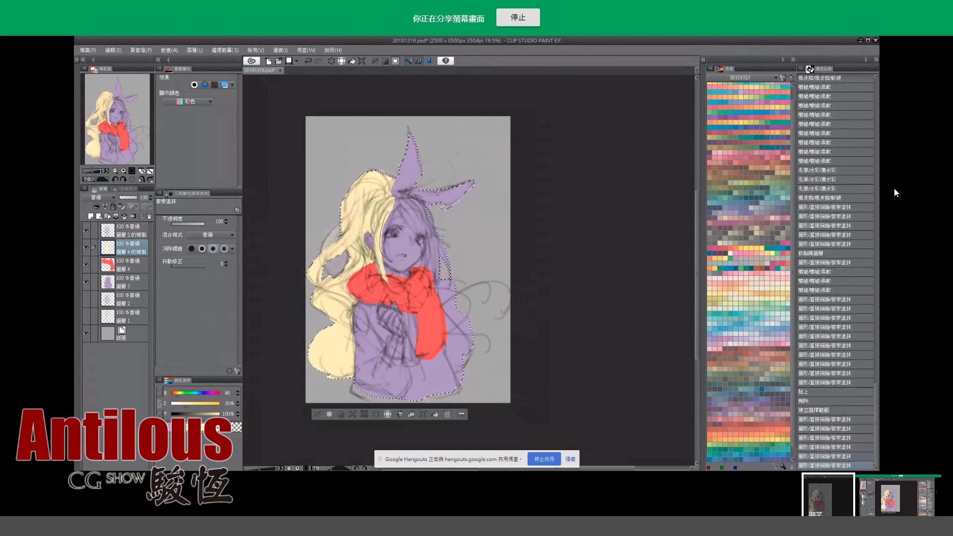
pyautogui.hotkey('ctrl', 'z')
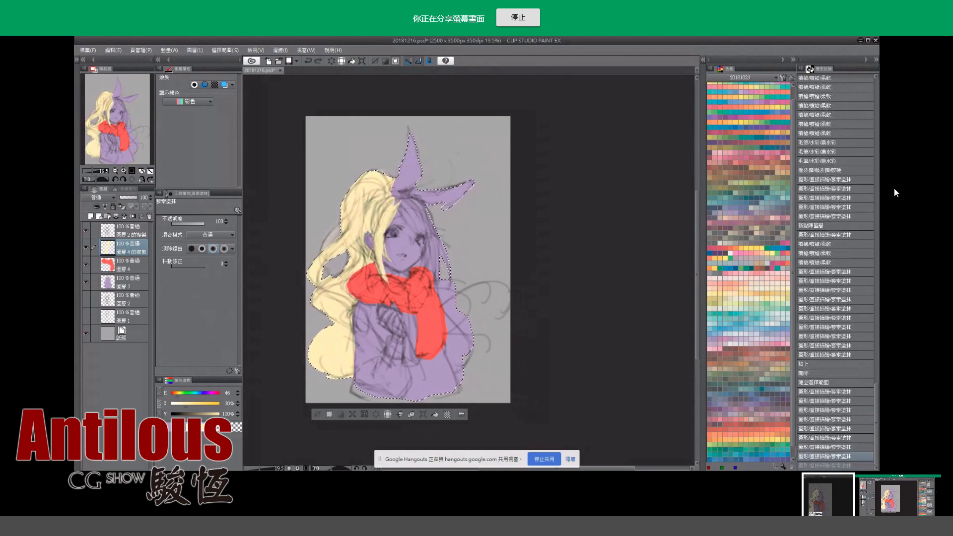
pyautogui.hotkey('ctrl', 'y')
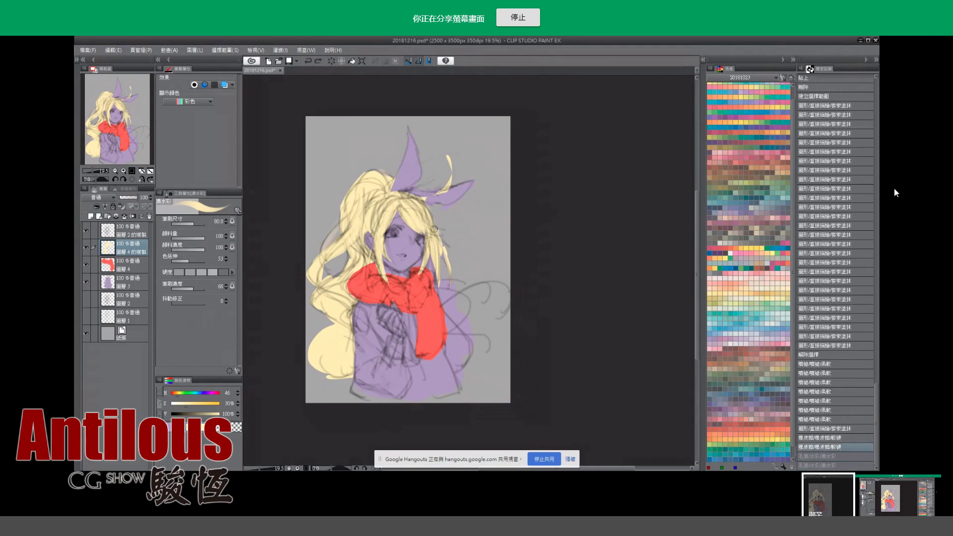
# Delete the gap between scarf and hair from layer 3, lock its transparency, and add a new layer.
pyautogui.press('w')
pyautogui.click(418, 278)
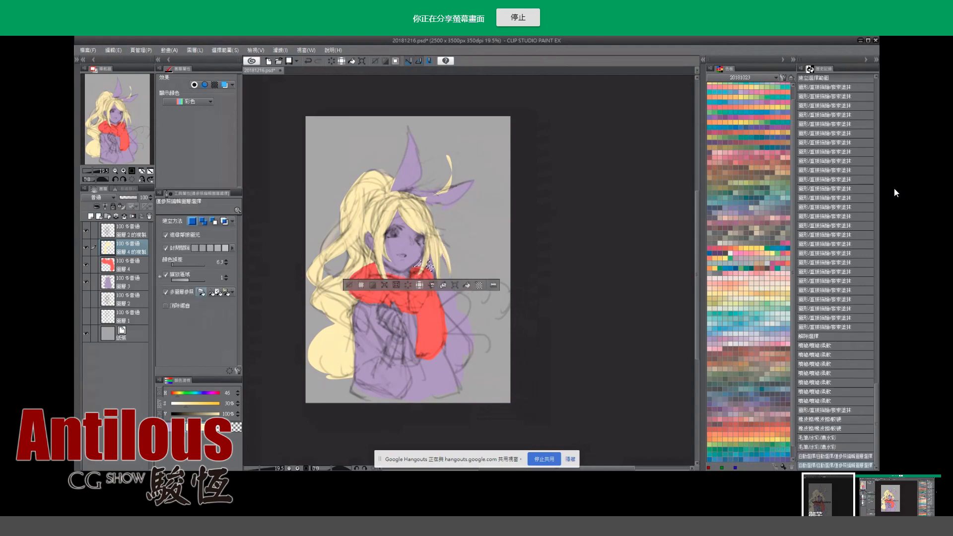
pyautogui.click(422, 272)
pyautogui.click(424, 269)
pyautogui.click(132, 281)
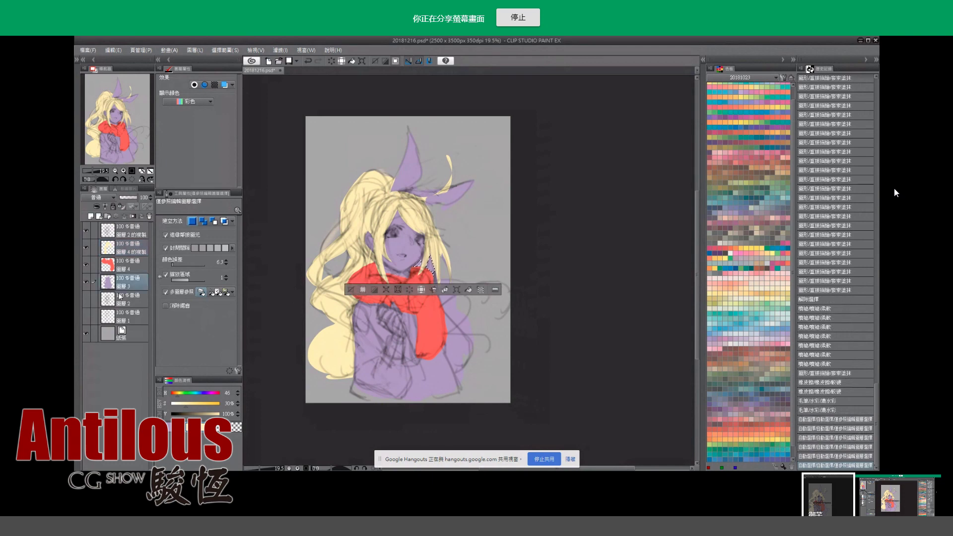
pyautogui.press('Delete')
pyautogui.click(357, 289)
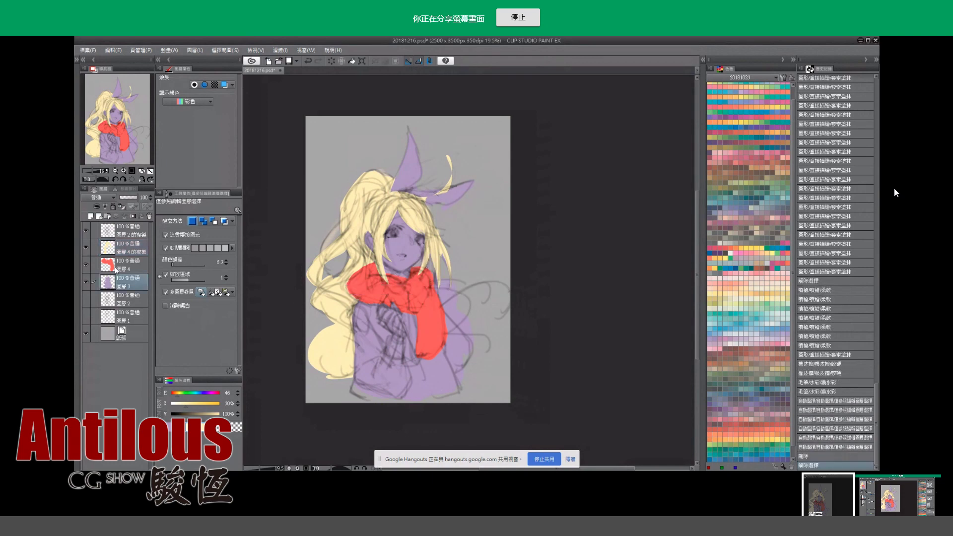
pyautogui.click(122, 207)
pyautogui.click(91, 217)
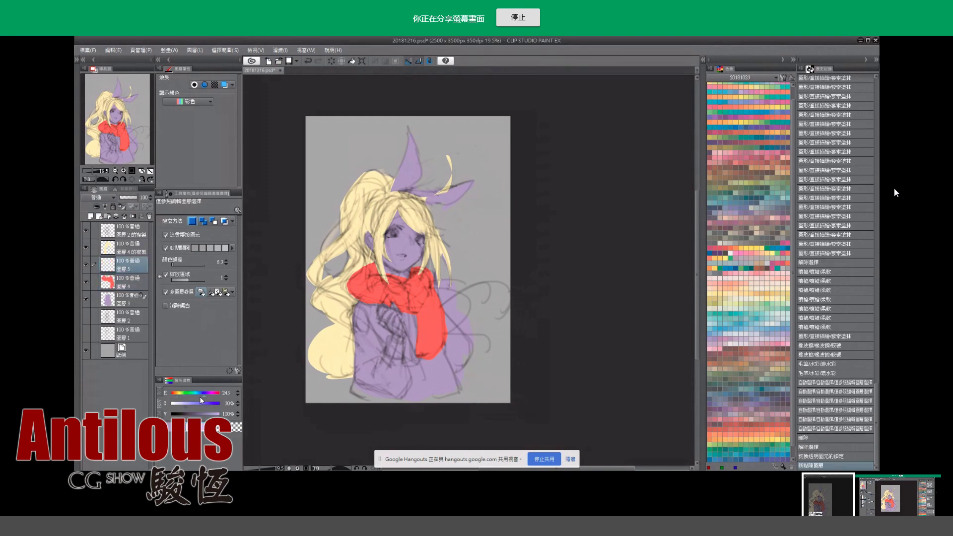
# Lasso-fill the lower body deep navy inside the figure selection for the sweater.
pyautogui.moveTo(196, 414); pyautogui.dragTo(182, 414)
pyautogui.press('b')
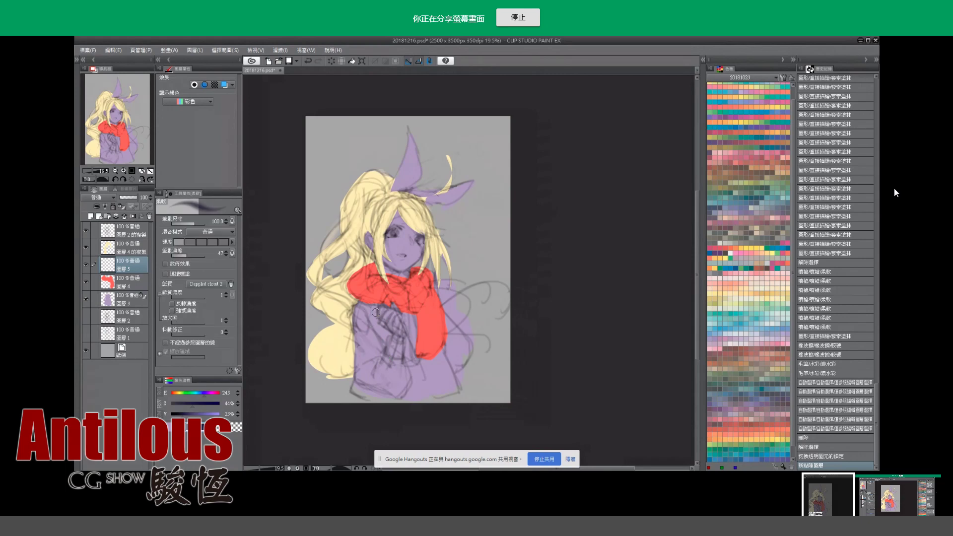
pyautogui.press('u')
pyautogui.moveTo(353, 304); pyautogui.dragTo(367, 312)
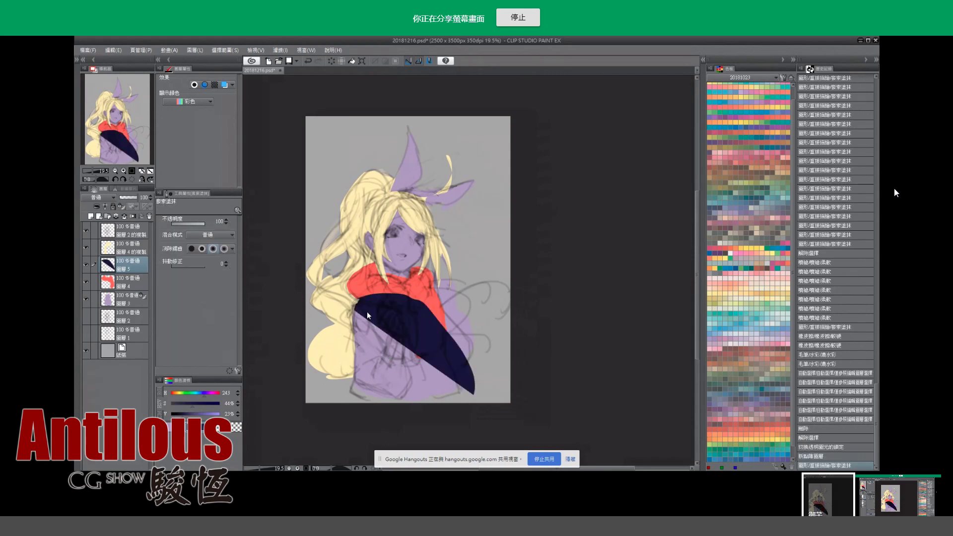
pyautogui.hotkey('ctrl', 'z')
pyautogui.keyDown('ctrl'); pyautogui.click(107, 300); pyautogui.keyUp('ctrl')
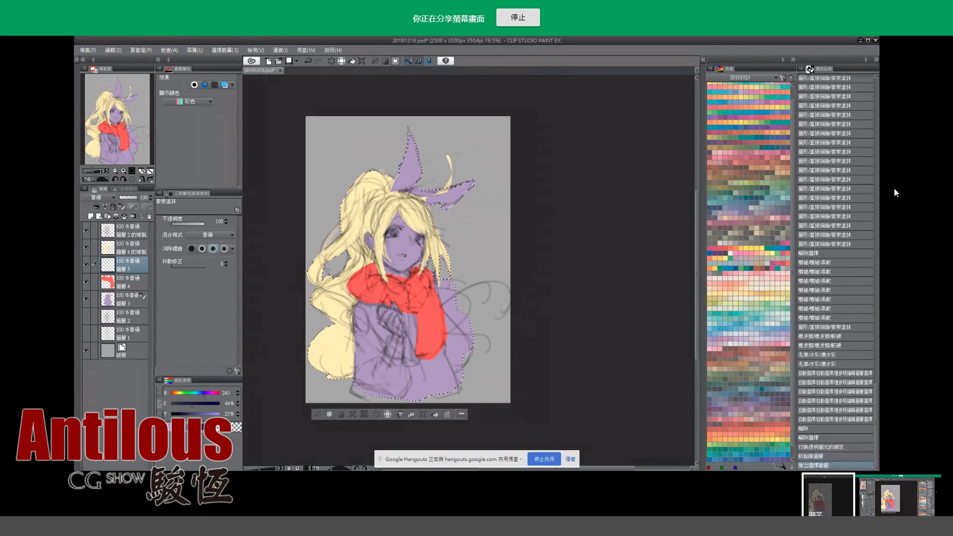
pyautogui.moveTo(347, 294); pyautogui.dragTo(343, 416)
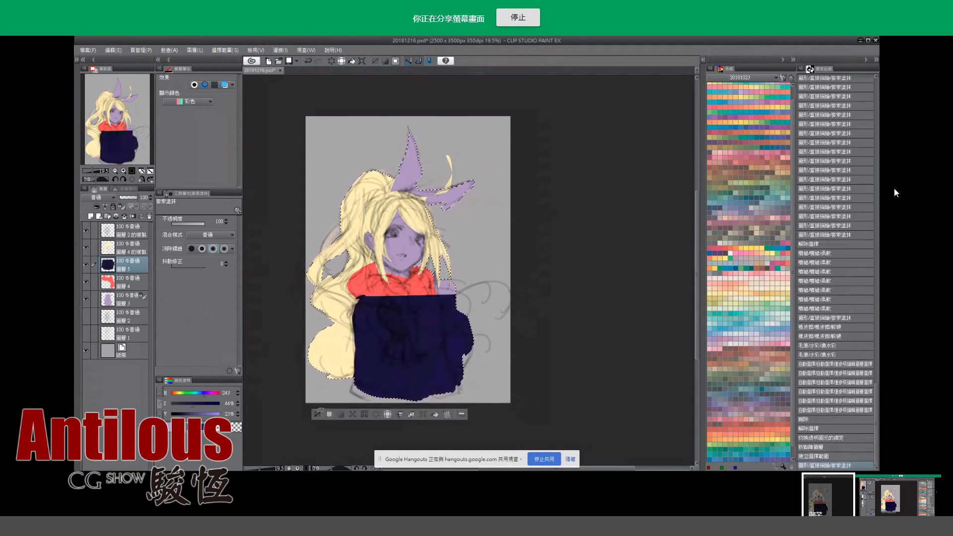
pyautogui.hotkey('ctrl', 'd')
# Erase the navy fill back from the scarf's lower edge.
pyautogui.press('e')
pyautogui.moveTo(359, 298); pyautogui.dragTo(426, 298)
pyautogui.hotkey('ctrl', 'z')
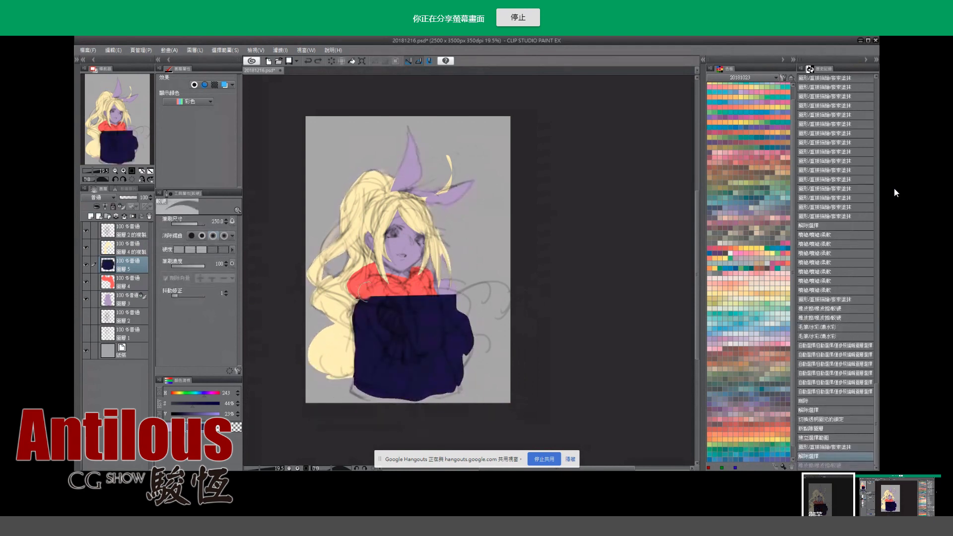
pyautogui.moveTo(365, 297); pyautogui.dragTo(397, 298)
pyautogui.moveTo(367, 298)
pyautogui.mouseDown()
pyautogui.moveTo(423, 301)
pyautogui.moveTo(425, 322)
pyautogui.mouseUp()
pyautogui.hotkey('ctrl', 'z')
pyautogui.hotkey('ctrl', 'z')
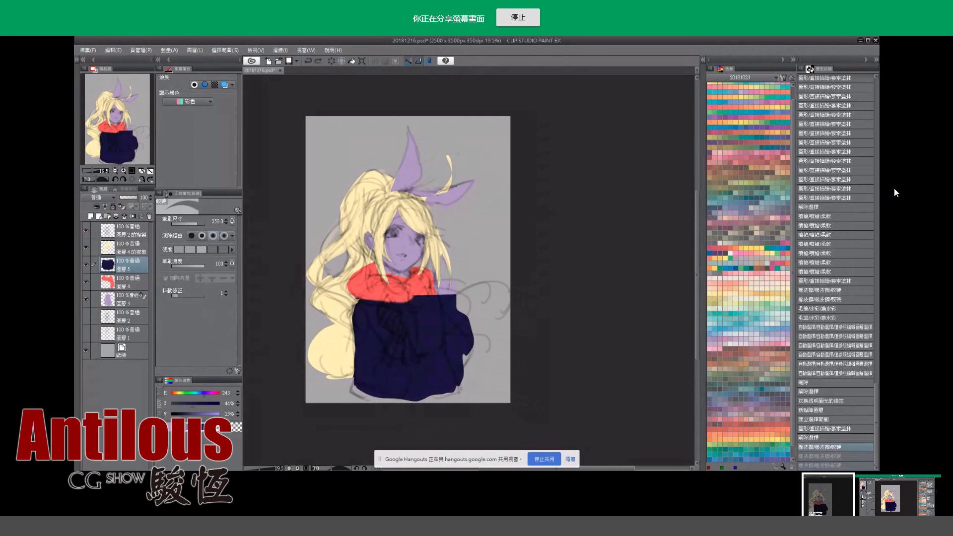
# Keep the navy layer above layer 3 and erase navy right of the scarf.
pyautogui.hotkey('ctrl', '[')
pyautogui.hotkey('ctrl', ']')
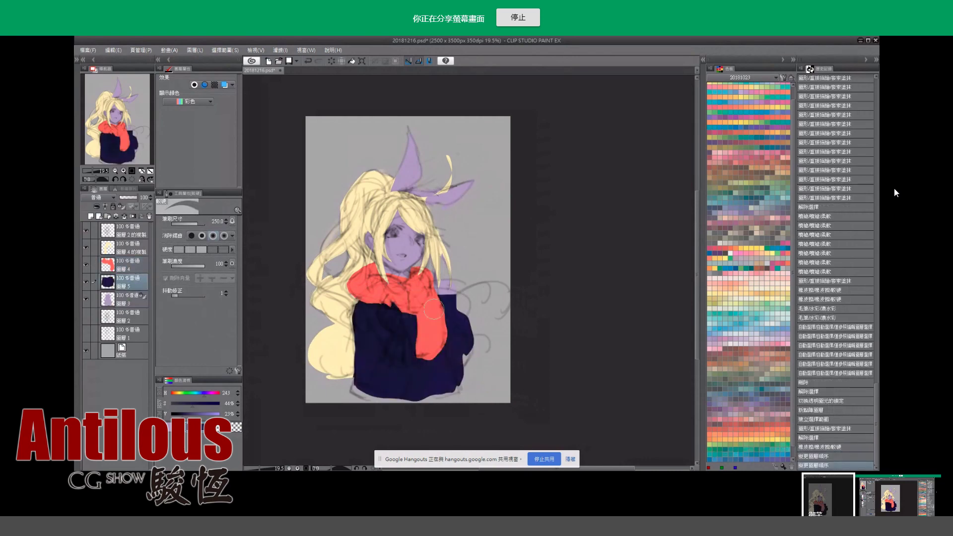
pyautogui.moveTo(439, 293); pyautogui.dragTo(456, 300)
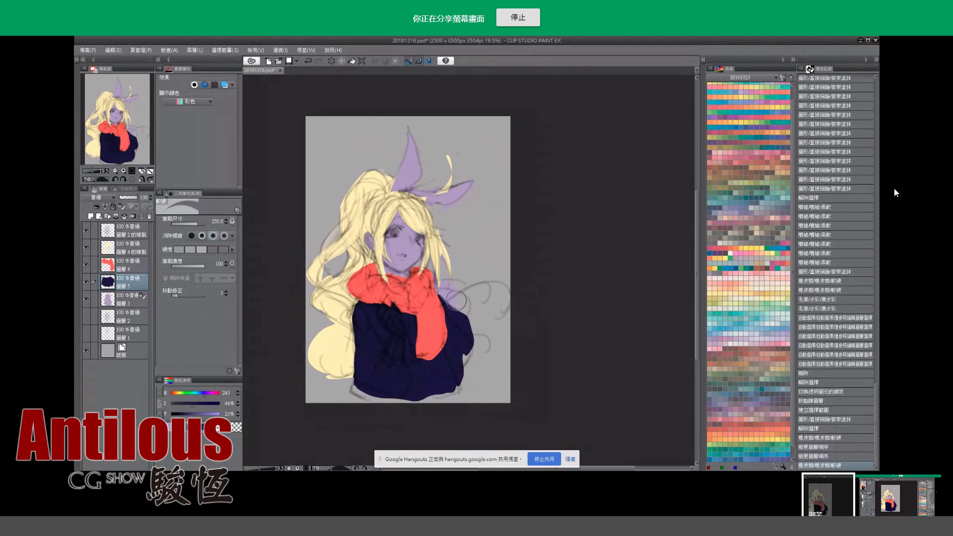
pyautogui.hotkey('ctrl', 'z')
pyautogui.press('e')
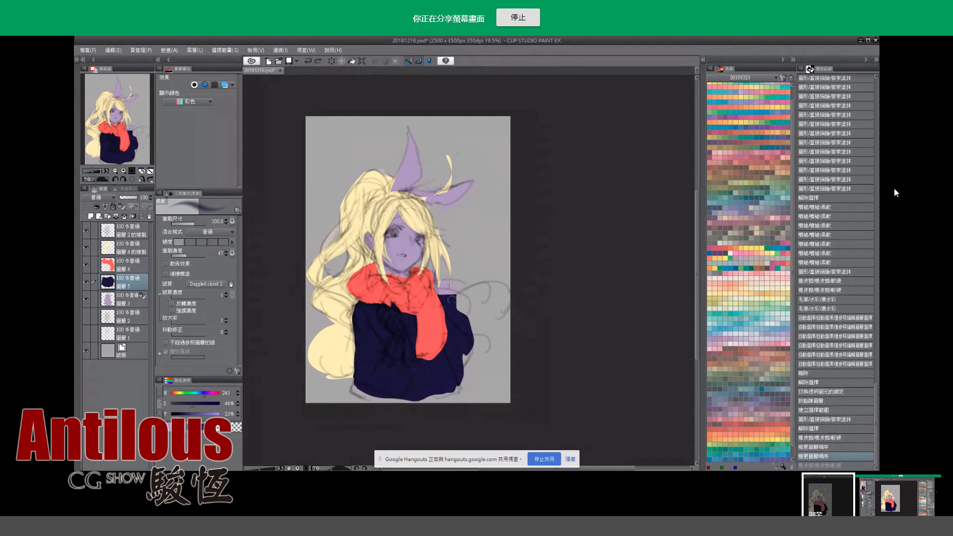
pyautogui.press('e')
pyautogui.moveTo(451, 300); pyautogui.dragTo(489, 350)
# On layer 4, airbrush light yellow hair colour beside the face within the figure selection.
pyautogui.keyDown('ctrl'); pyautogui.keyDown('shift'); pyautogui.click(403, 257); pyautogui.keyUp('shift'); pyautogui.keyUp('ctrl')
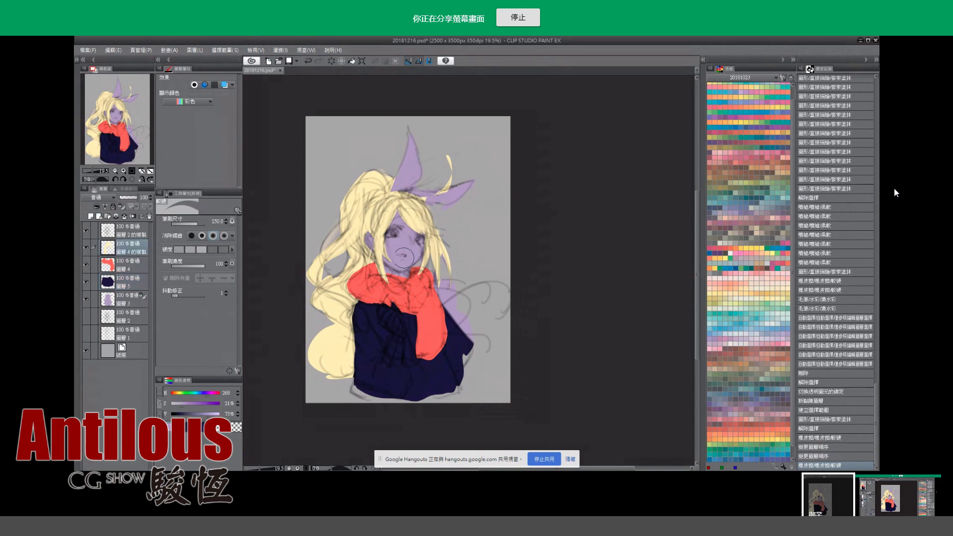
pyautogui.press('b')
pyautogui.keyDown('alt'); pyautogui.click(434, 269); pyautogui.keyUp('alt')
pyautogui.moveTo(474, 317); pyautogui.dragTo(433, 279)
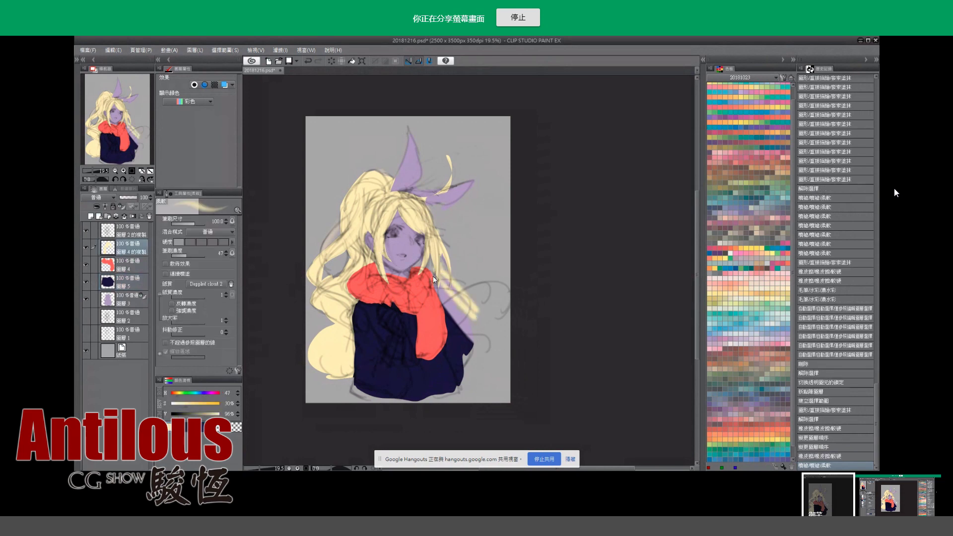
pyautogui.hotkey('ctrl', 'z')
pyautogui.keyDown('ctrl'); pyautogui.click(108, 300); pyautogui.keyUp('ctrl')
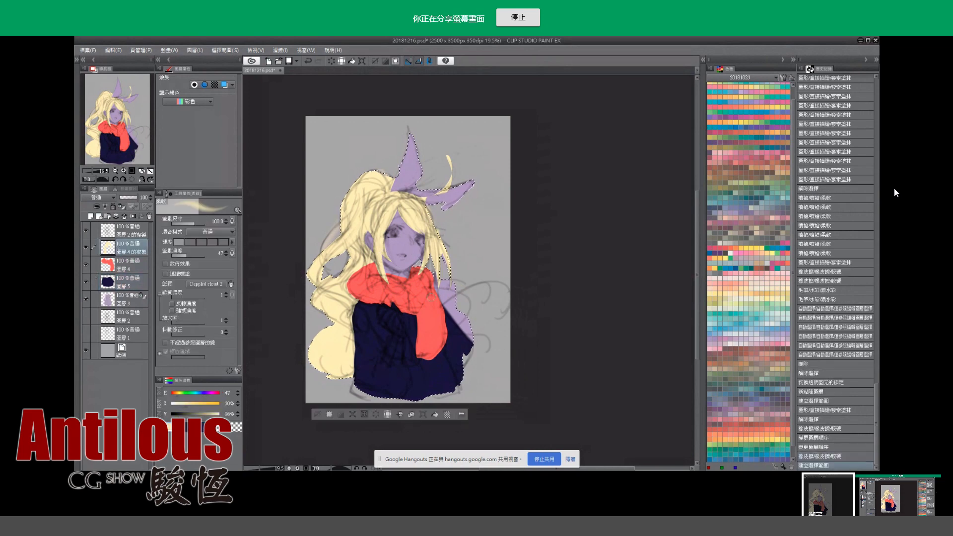
pyautogui.moveTo(477, 278); pyautogui.dragTo(437, 313)
pyautogui.moveTo(472, 258); pyautogui.dragTo(429, 322)
# Paint short yellow hair strands sweeping right with the watercolour brush.
pyautogui.hotkey('ctrl', 'd')
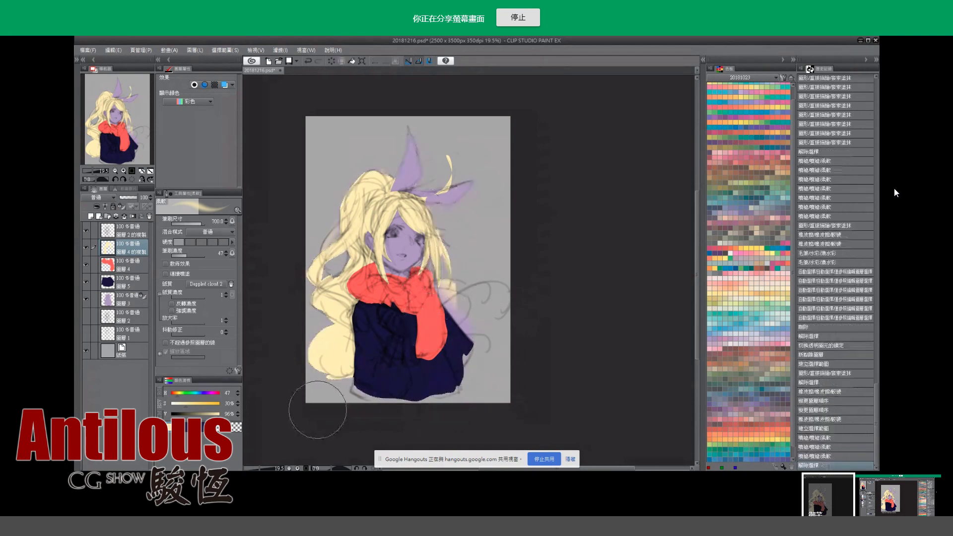
pyautogui.press('b')
pyautogui.click(476, 286)
pyautogui.hotkey('ctrl', 'z')
pyautogui.moveTo(475, 286); pyautogui.dragTo(479, 283)
pyautogui.moveTo(479, 283); pyautogui.dragTo(480, 282)
pyautogui.moveTo(480, 282); pyautogui.dragTo(487, 282)
# Compare an extra hair strand with undo and redo, finally leaving it out.
pyautogui.hotkey('ctrl', 'z')
pyautogui.hotkey('ctrl', 'y')
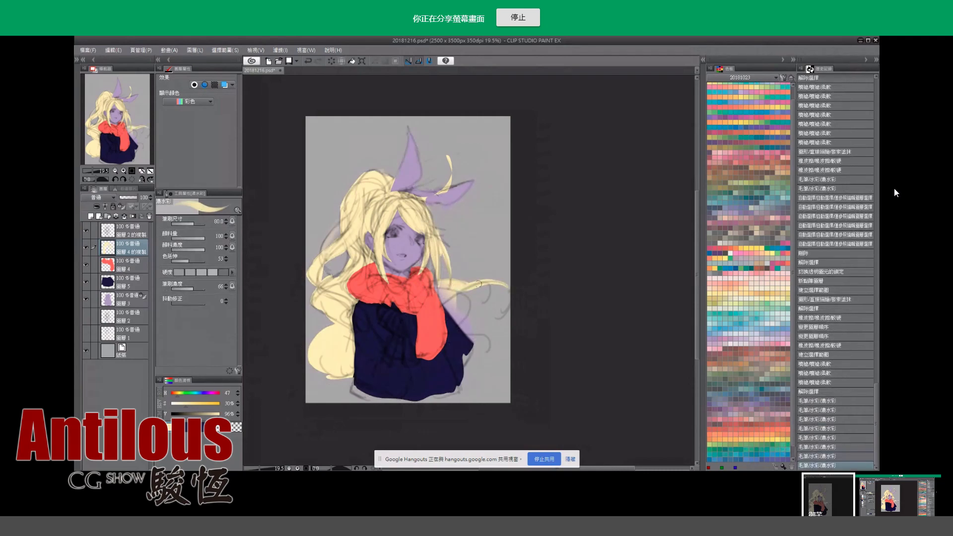
pyautogui.hotkey('ctrl', 'z')
pyautogui.hotkey('ctrl', 'y')
pyautogui.hotkey('ctrl', 'z')
pyautogui.hotkey('ctrl', 'y')
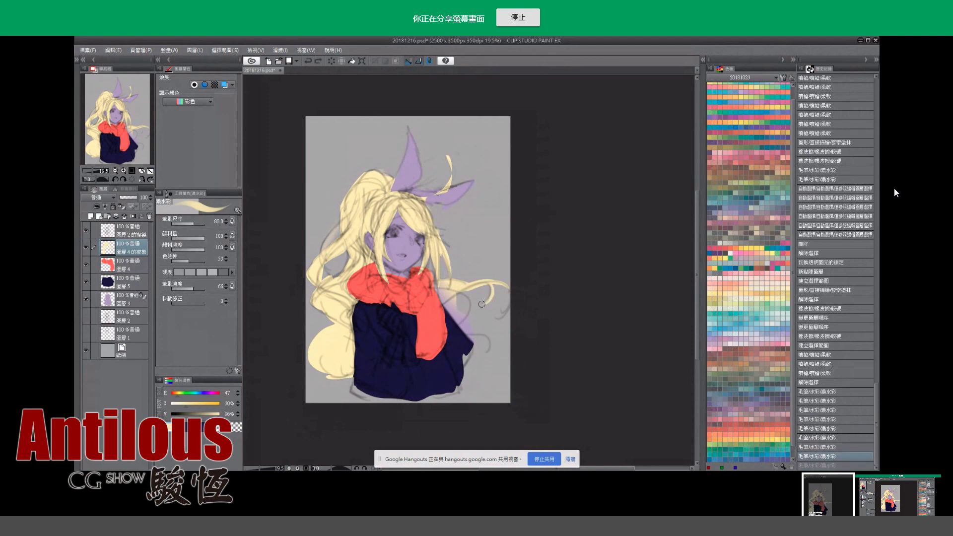
pyautogui.moveTo(478, 286); pyautogui.dragTo(487, 279)
pyautogui.hotkey('ctrl', 'z')
pyautogui.hotkey('ctrl', 'y')
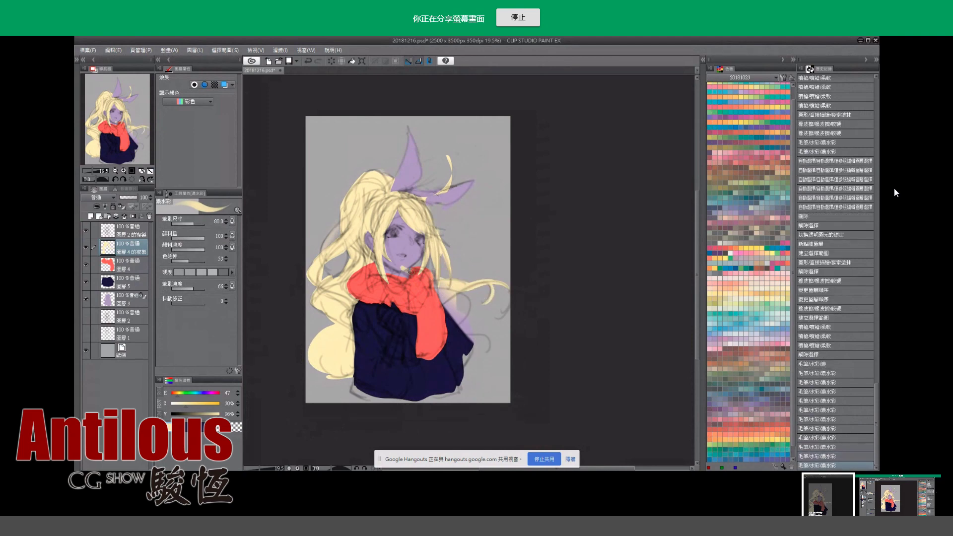
pyautogui.hotkey('ctrl', 'z')
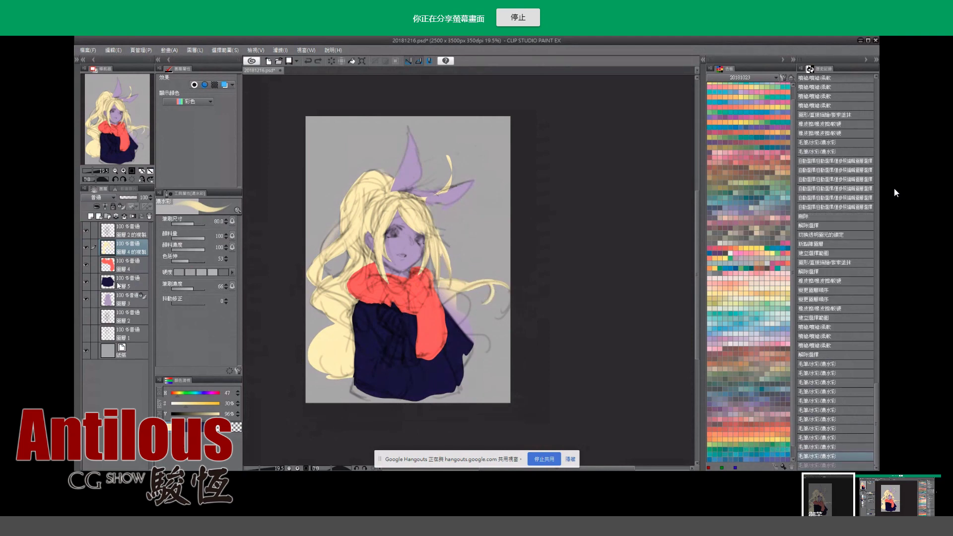
# Add a dark red lasso-fill shadow under the chin on the scarf layer.
pyautogui.click(126, 264)
pyautogui.keyDown('alt'); pyautogui.click(409, 277); pyautogui.keyUp('alt')
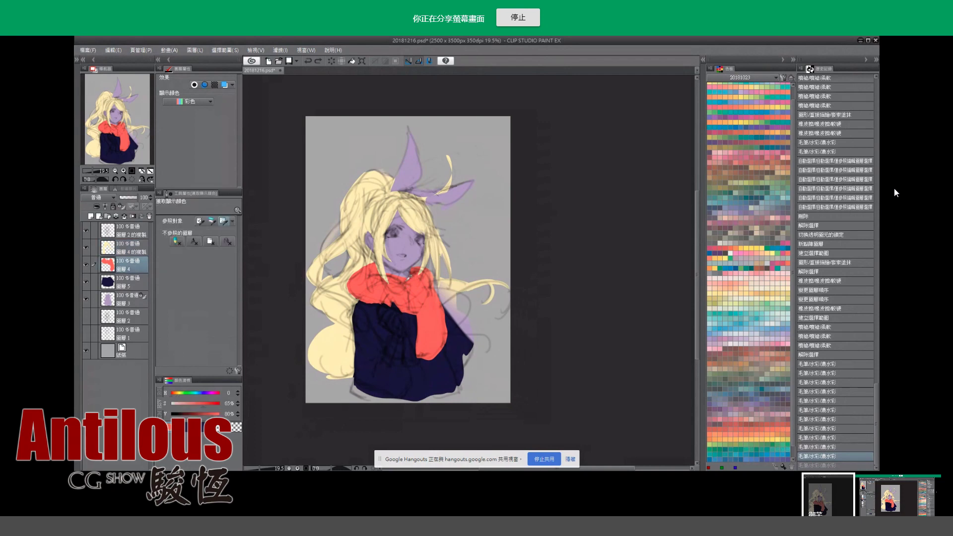
pyautogui.press('u')
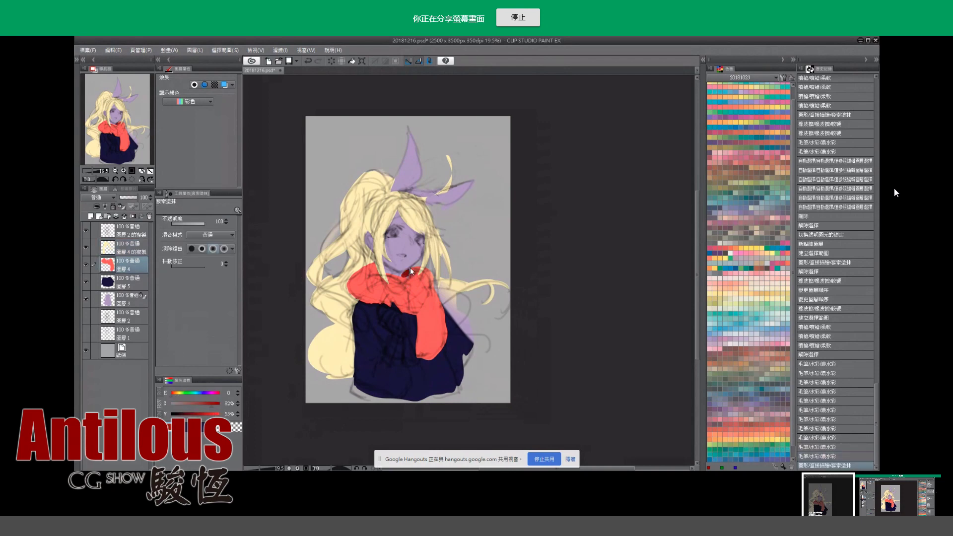
pyautogui.hotkey('ctrl', 'y')
pyautogui.hotkey('ctrl', 'z')
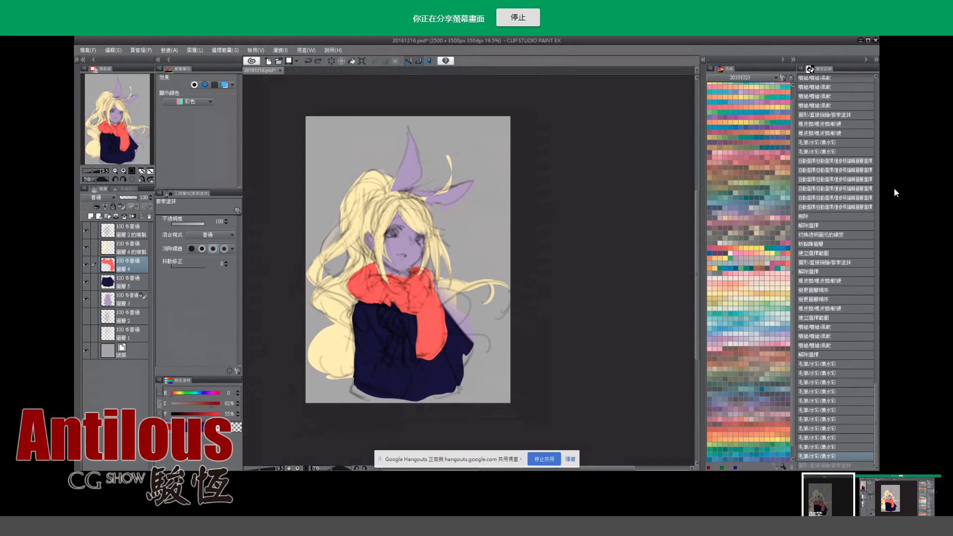
pyautogui.hotkey('ctrl', 'y')
# Apply a pale pink gradient across the bow on layer 3.
pyautogui.click(117, 297)
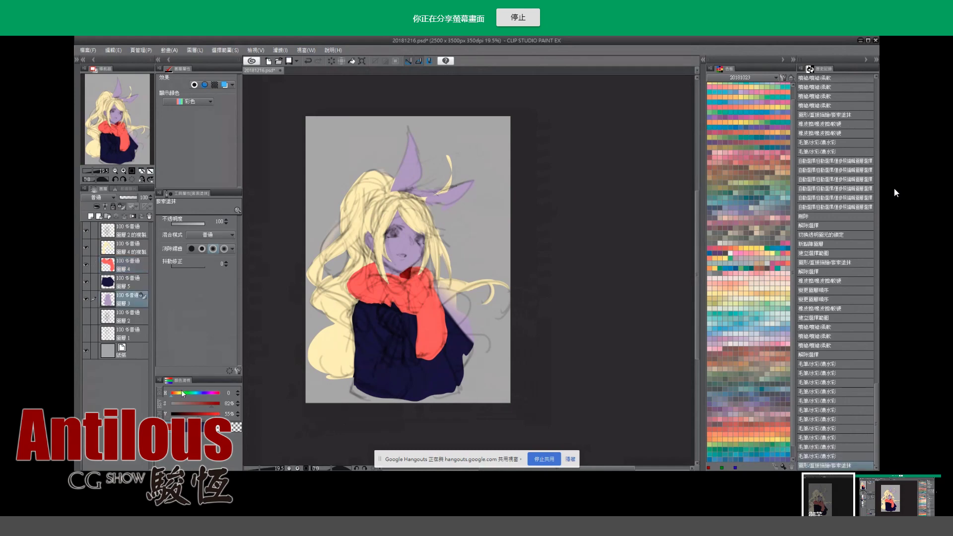
pyautogui.press('x')
pyautogui.click(179, 404)
pyautogui.click(172, 394)
pyautogui.press('g')
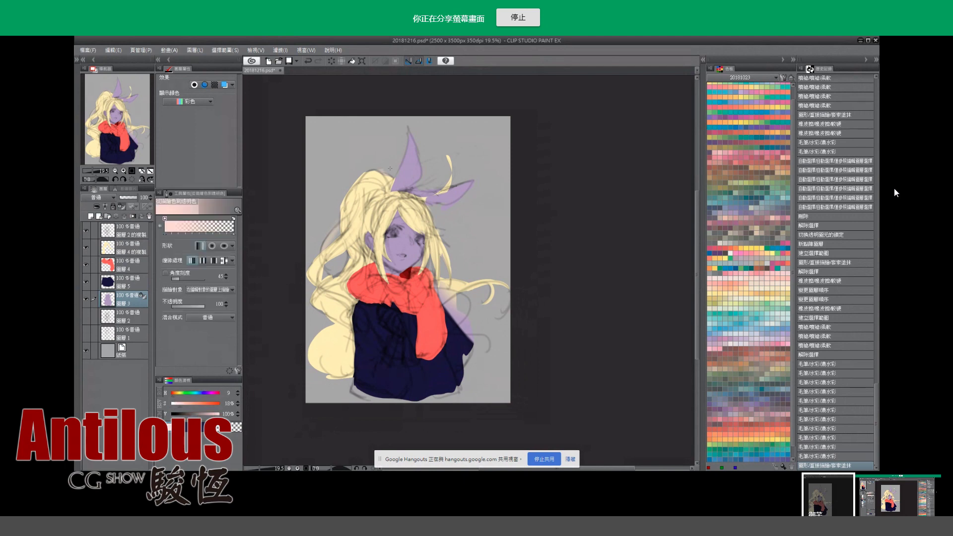
pyautogui.moveTo(396, 161); pyautogui.dragTo(393, 271)
pyautogui.hotkey('ctrl', 'z')
pyautogui.moveTo(404, 133); pyautogui.dragTo(391, 357)
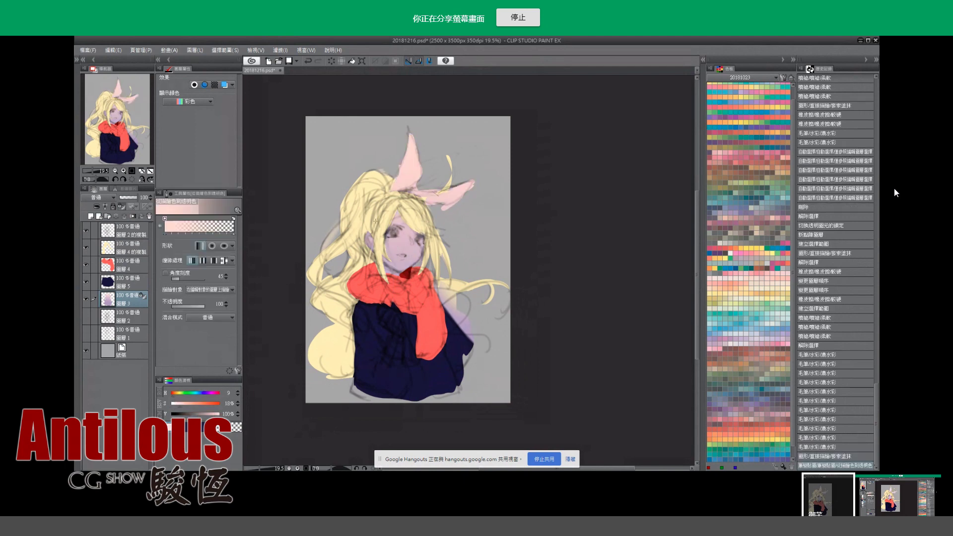
# Sample the sweater navy and lasso-fill a bow loop on layer 5.
pyautogui.press('i')
pyautogui.click(367, 349)
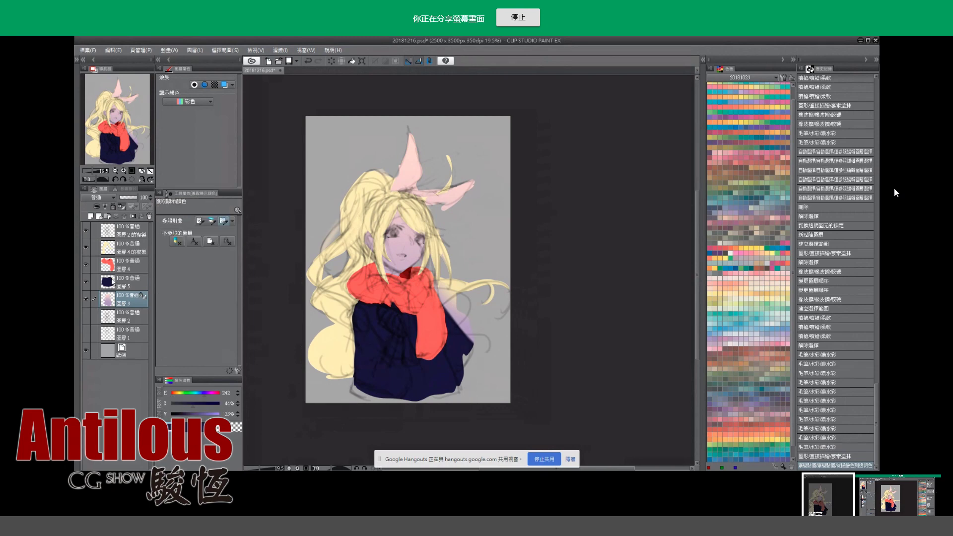
pyautogui.click(112, 281)
pyautogui.press('u')
pyautogui.moveTo(392, 144); pyautogui.dragTo(401, 156)
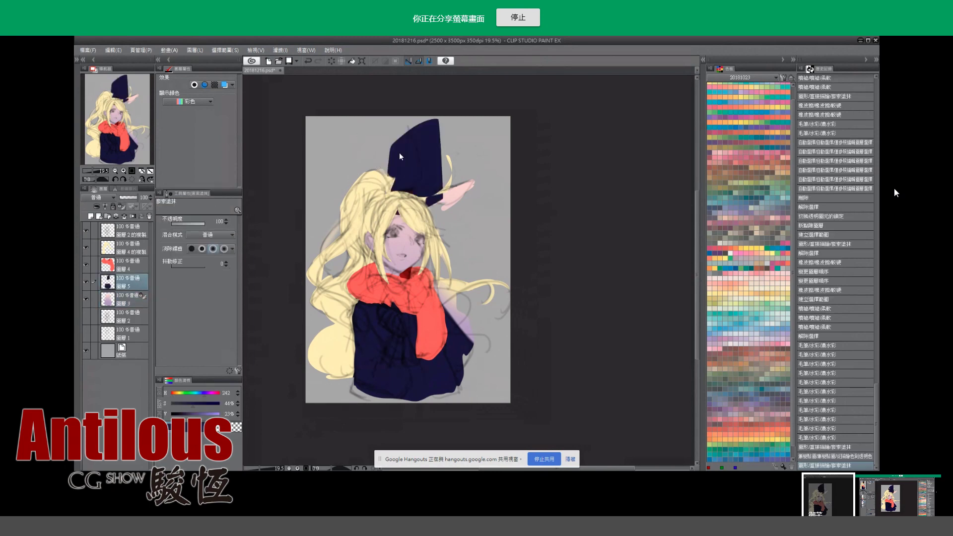
# Refill the top bow loop navy and touch up its base.
pyautogui.hotkey('ctrl', 'z')
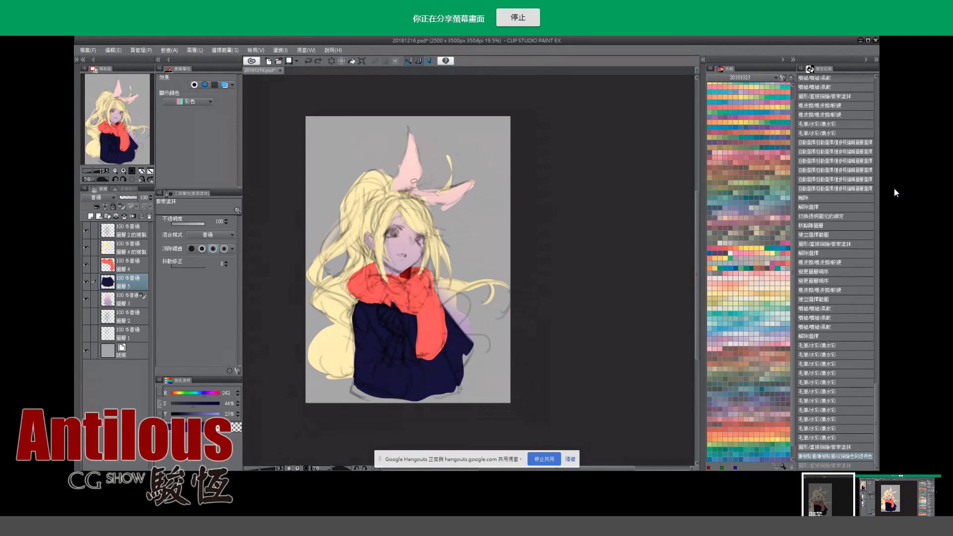
pyautogui.moveTo(422, 149)
pyautogui.mouseDown()
pyautogui.moveTo(392, 188)
pyautogui.moveTo(430, 208)
pyautogui.moveTo(421, 192)
pyautogui.moveTo(402, 206)
pyautogui.moveTo(405, 191)
pyautogui.mouseUp()
pyautogui.moveTo(407, 313); pyautogui.dragTo(405, 313)
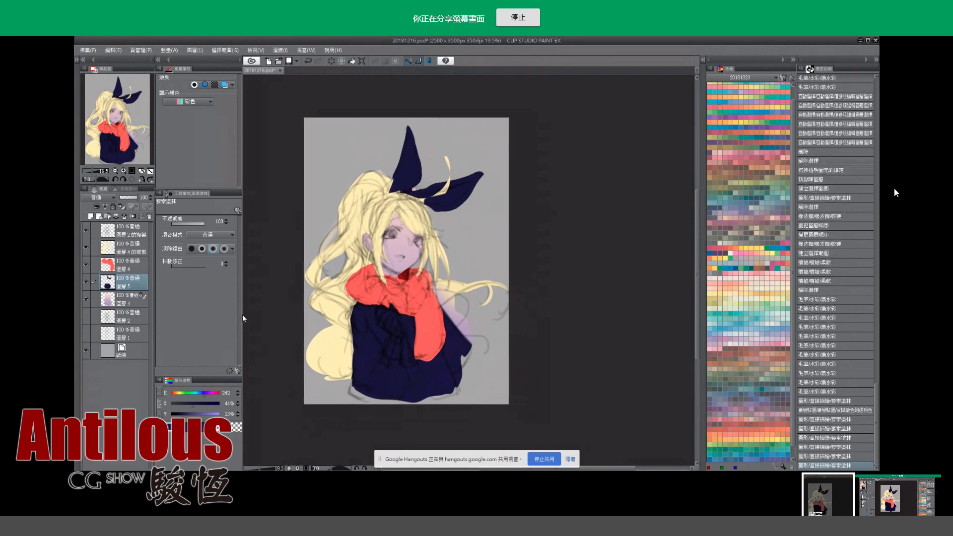
# Add a new layer above layer 3 with a pale colour and zoom in on the face.
pyautogui.click(120, 298)
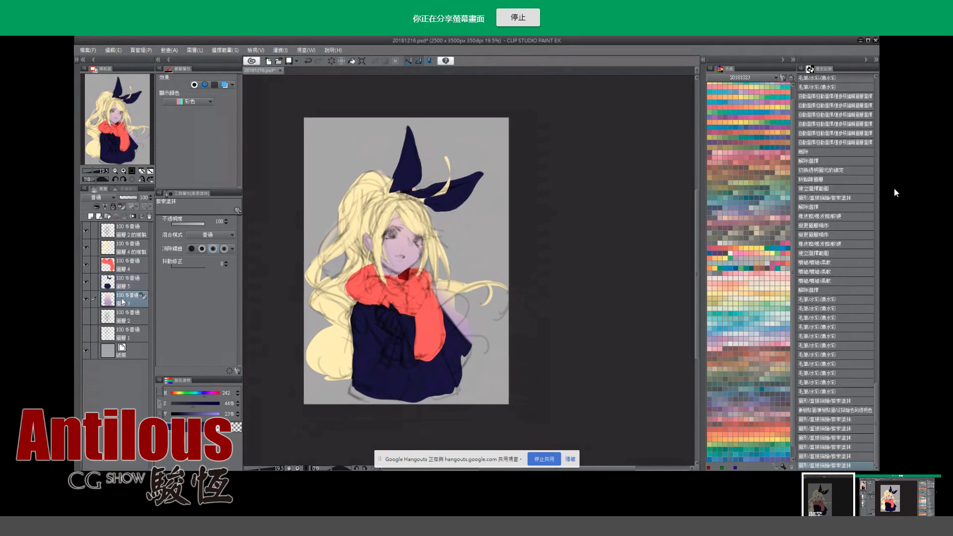
pyautogui.click(91, 217)
pyautogui.moveTo(179, 403)
pyautogui.mouseDown()
pyautogui.moveTo(207, 398)
pyautogui.moveTo(176, 403)
pyautogui.mouseUp()
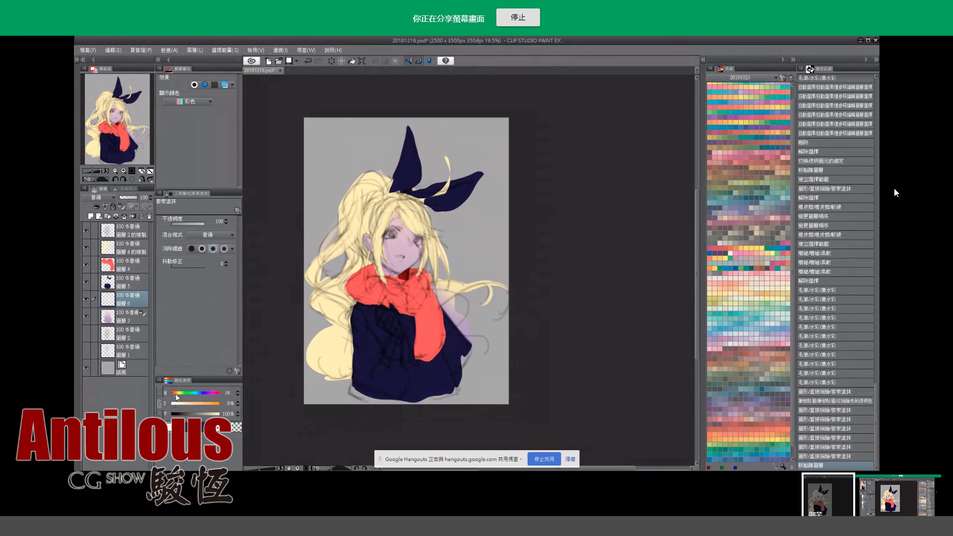
pyautogui.press('/')
pyautogui.click(402, 253)
pyautogui.moveTo(403, 252)
pyautogui.mouseDown()
pyautogui.moveTo(382, 222)
pyautogui.moveTo(407, 232)
pyautogui.mouseUp()
# Airbrush soft pink shading around the eyes and forehead with a smaller brush.
pyautogui.press('[')
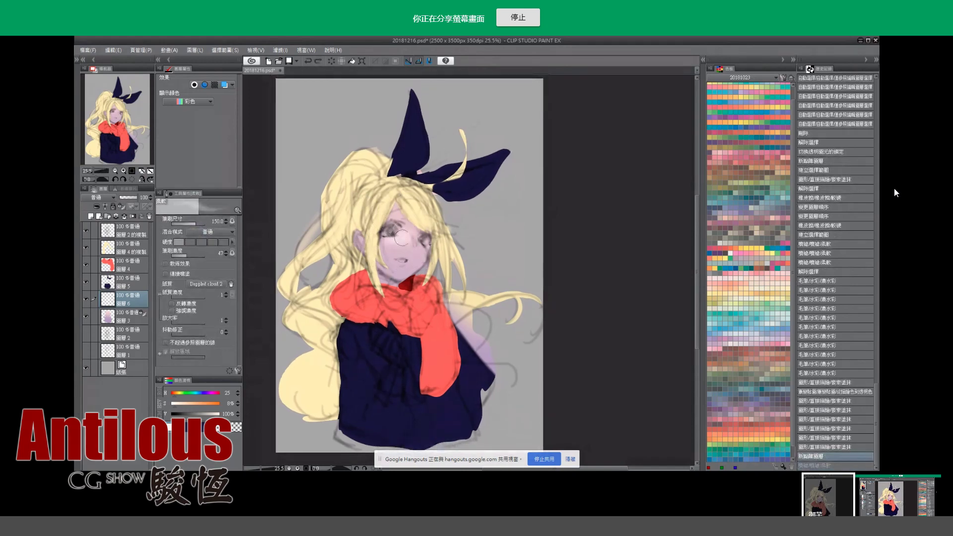
pyautogui.moveTo(407, 232); pyautogui.dragTo(395, 245)
pyautogui.hotkey('ctrl', 'z')
pyautogui.hotkey('ctrl', 'z')
pyautogui.moveTo(387, 233)
pyautogui.mouseDown()
pyautogui.moveTo(402, 243)
pyautogui.moveTo(402, 214)
pyautogui.moveTo(408, 221)
pyautogui.moveTo(384, 239)
pyautogui.moveTo(357, 231)
pyautogui.moveTo(350, 239)
pyautogui.mouseUp()
pyautogui.keyDown('alt'); pyautogui.click(403, 213); pyautogui.keyUp('alt')
pyautogui.keyDown('alt'); pyautogui.click(397, 234); pyautogui.keyUp('alt')
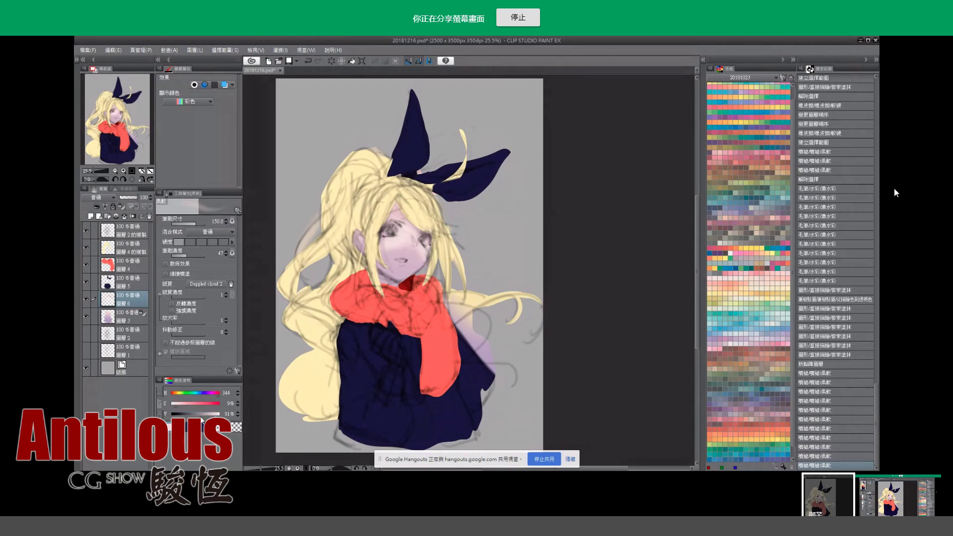
# Try the fill tool and watercolour brush, undoing the last face stroke.
pyautogui.press('g')
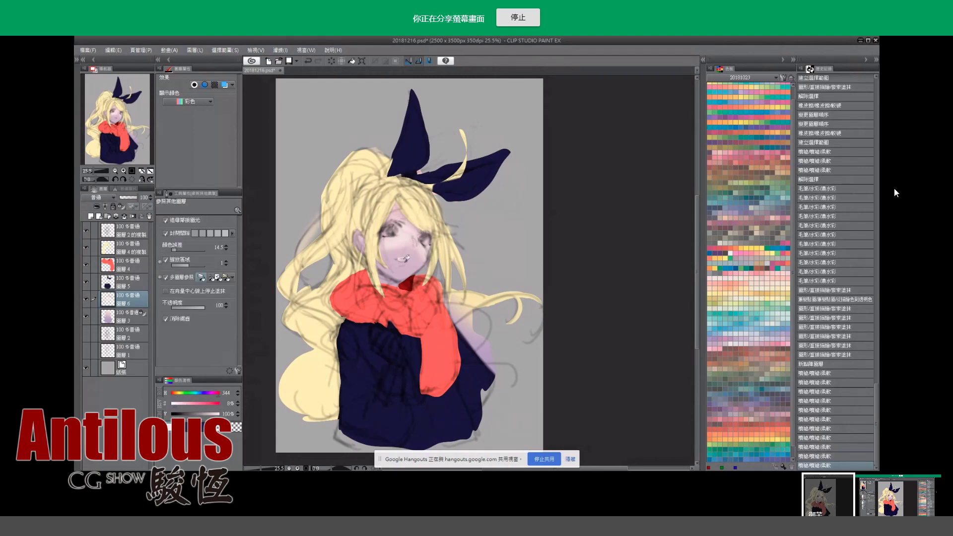
pyautogui.click(404, 259)
pyautogui.hotkey('ctrl', 'z')
pyautogui.hotkey('ctrl', 'y')
pyautogui.hotkey('ctrl', 'z')
pyautogui.press('b')
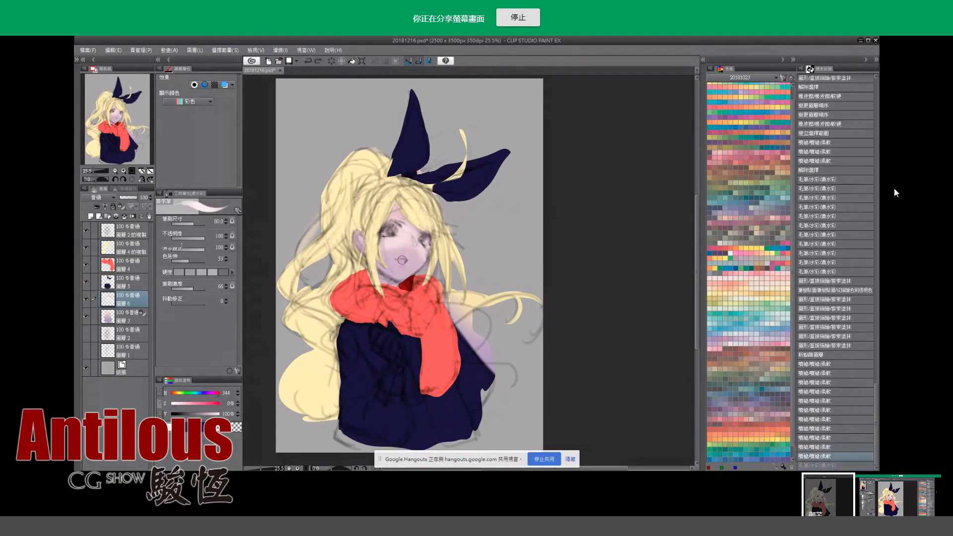
# Give the thick watercolour brush a harder edge and revise the strokes around the mouth.
pyautogui.press('b')
pyautogui.press('b')
pyautogui.click(200, 274)
pyautogui.hotkey('ctrl', 'y')
pyautogui.hotkey('ctrl', 'z')
pyautogui.hotkey('ctrl', 'y')
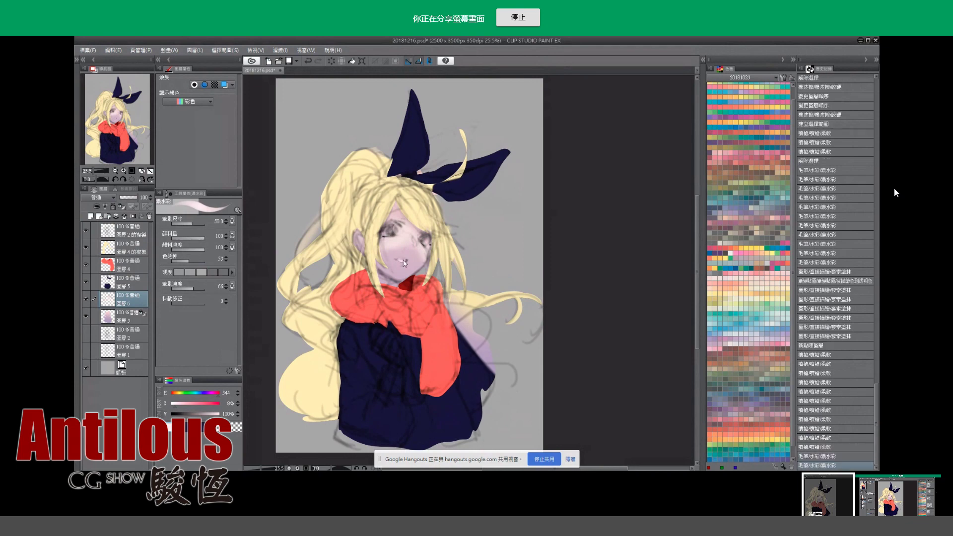
pyautogui.hotkey('ctrl', 'z')
pyautogui.hotkey('ctrl', 'y')
# Paint dark green irises into both eyes.
pyautogui.click(191, 403)
pyautogui.click(200, 413)
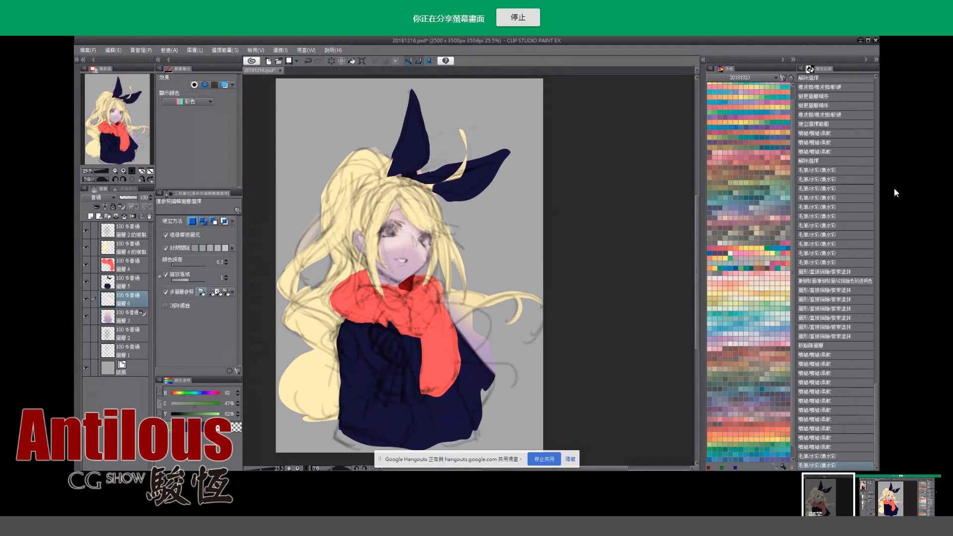
pyautogui.click(390, 230)
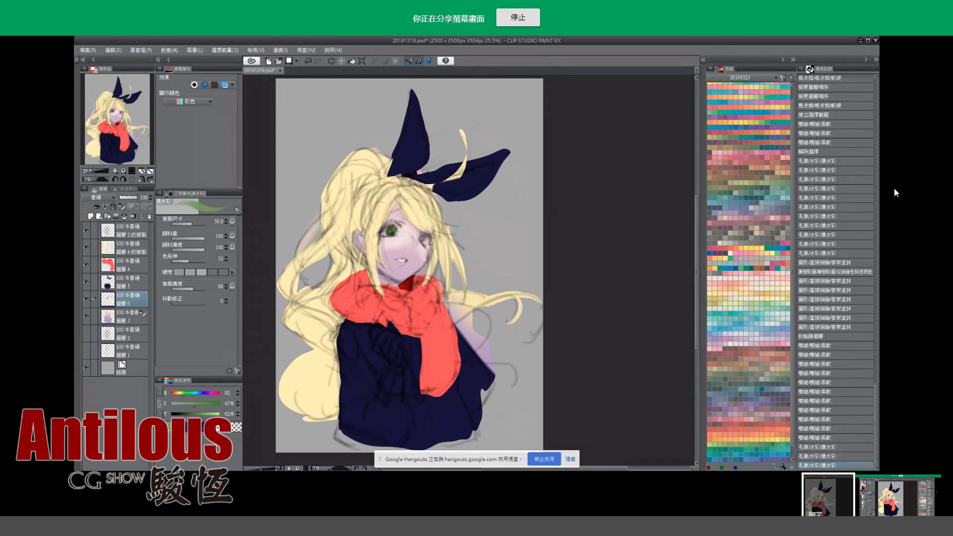
pyautogui.click(423, 237)
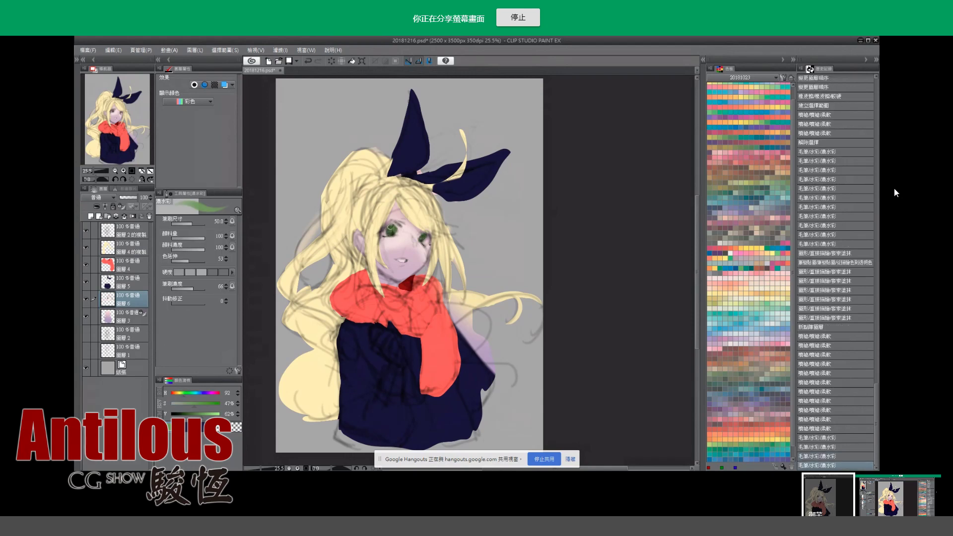
pyautogui.click(385, 231)
# Compare with the top sketch layer toggled, then clip it to the hair layer.
pyautogui.hotkey('ctrl', 'space')
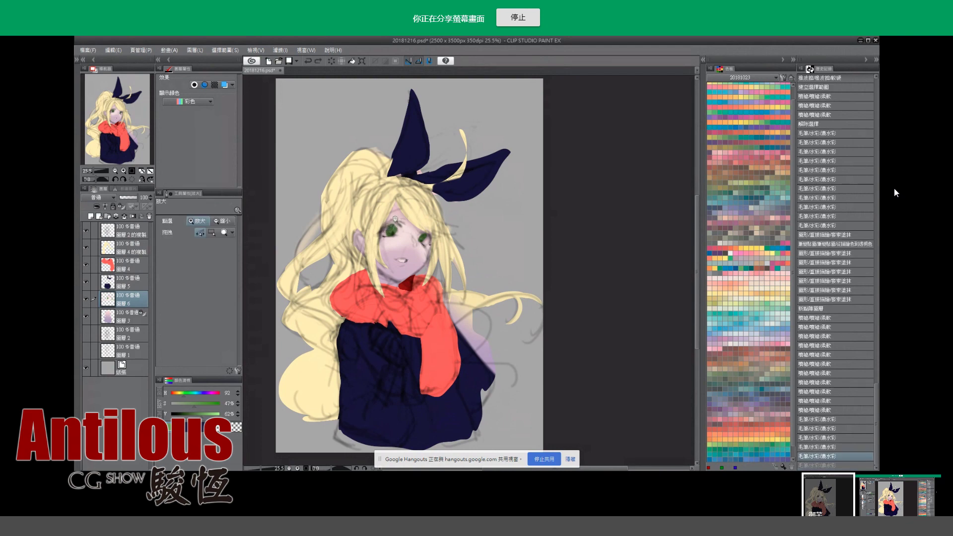
pyautogui.click(86, 230)
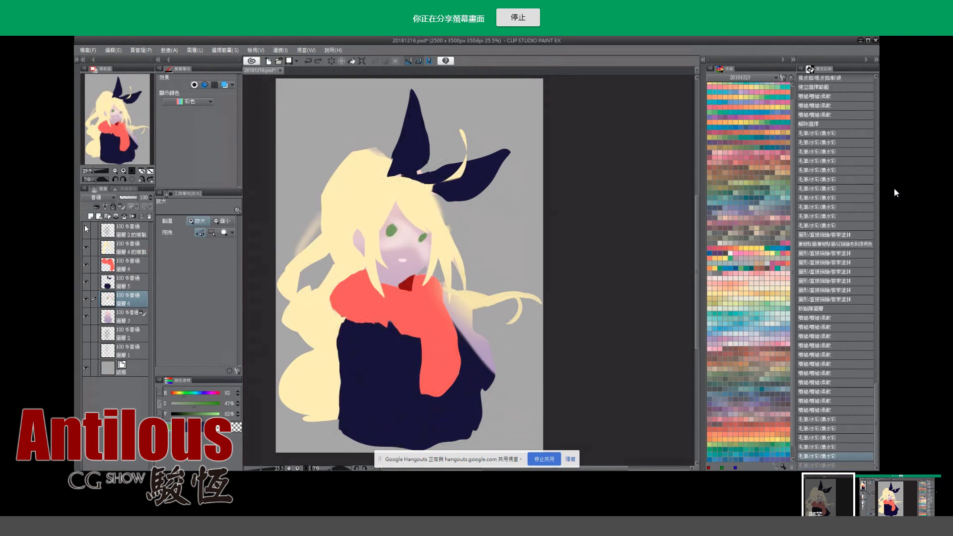
pyautogui.click(110, 229)
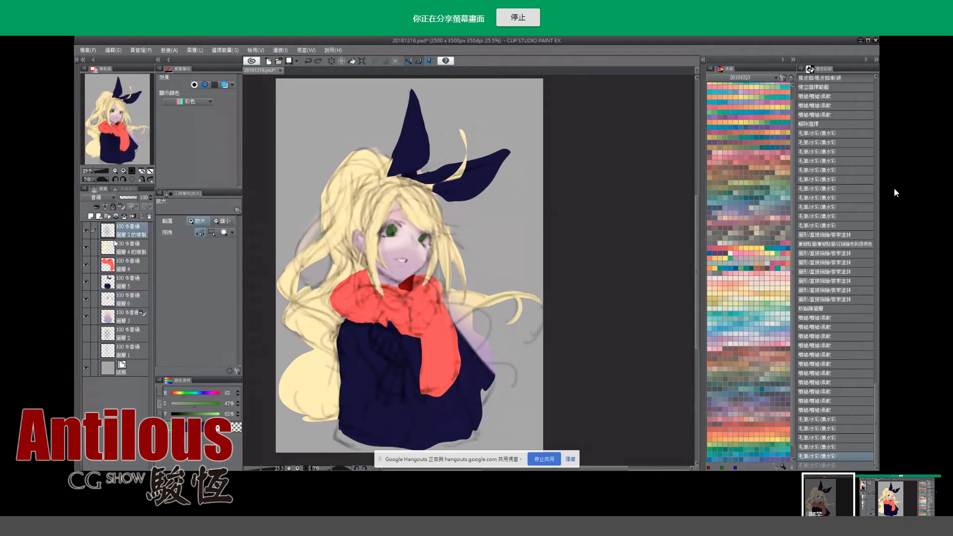
pyautogui.click(97, 207)
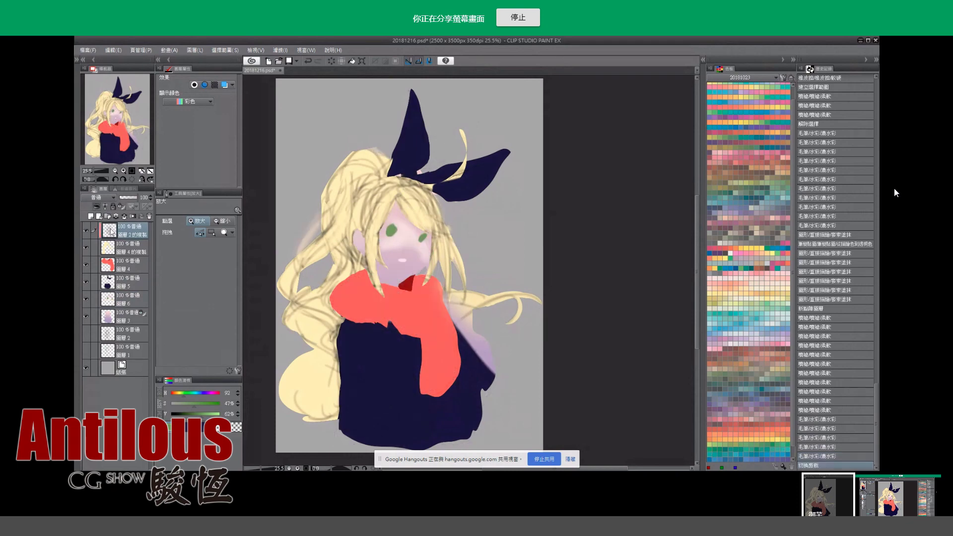
# Paste clipped sketch-line copies above the hair, scarf, body and face layers.
pyautogui.click(125, 268)
pyautogui.hotkey('ctrl', 'v')
pyautogui.click(124, 298)
pyautogui.hotkey('ctrl', 'v')
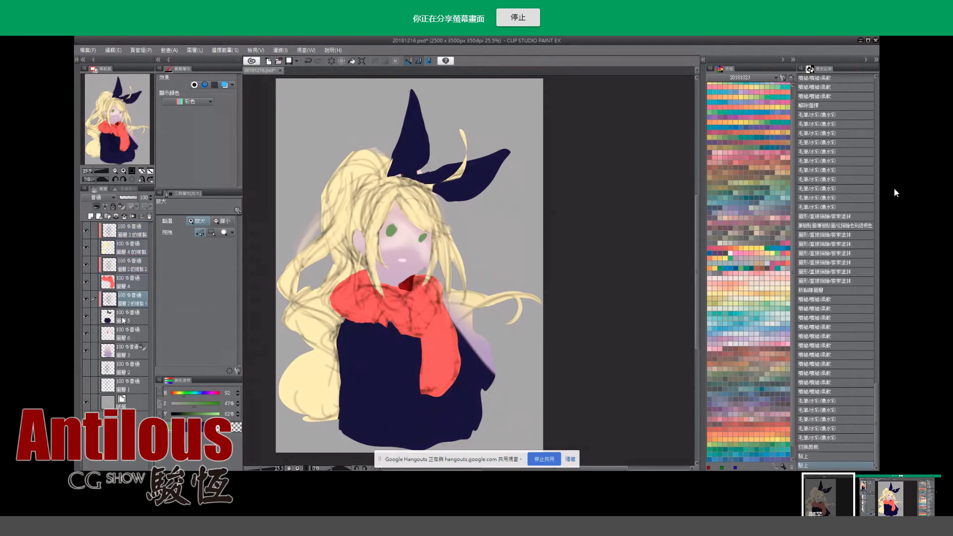
pyautogui.click(123, 337)
pyautogui.hotkey('ctrl', 'v')
pyautogui.click(120, 368)
pyautogui.hotkey('ctrl', 'v')
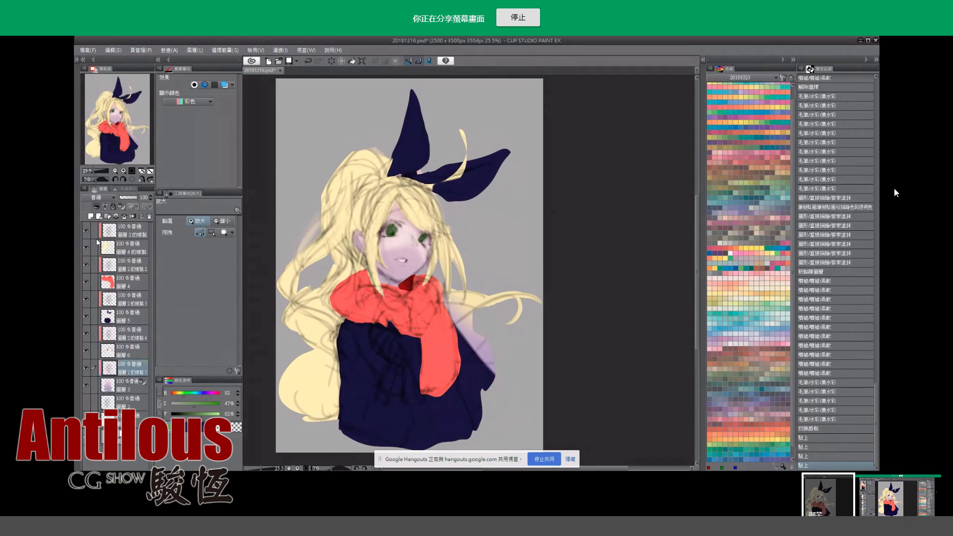
# Lock transparent pixels on the scarf layer for recolouring it orange.
pyautogui.scroll(-1, 371, 283)
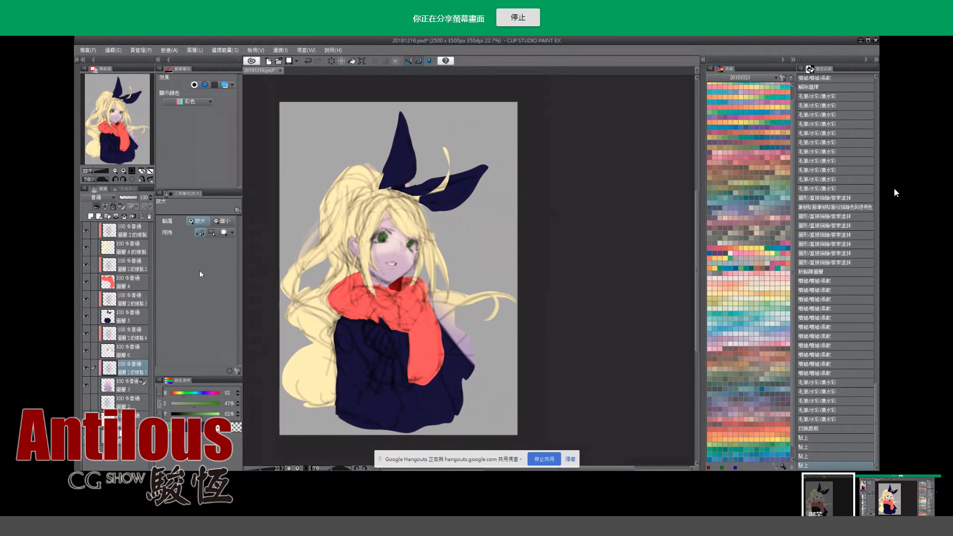
pyautogui.click(120, 248)
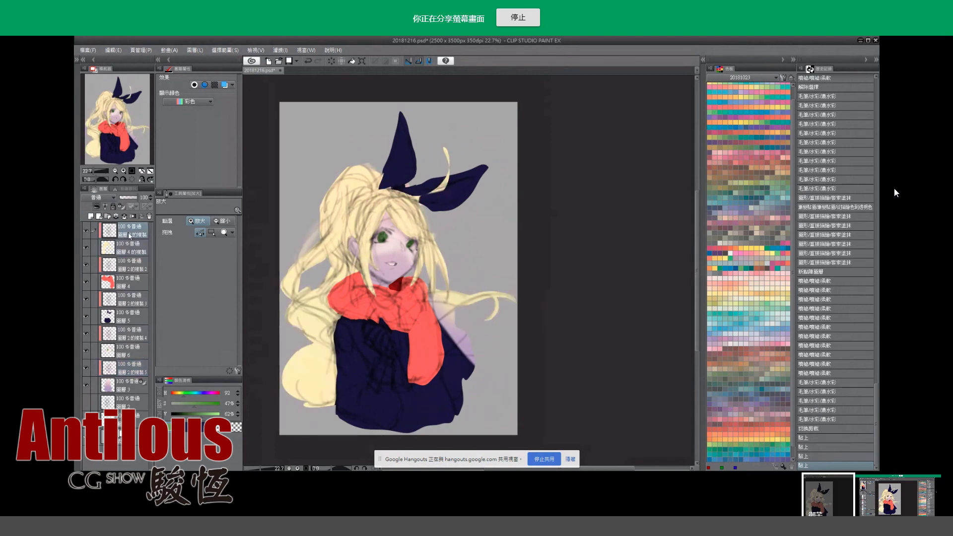
pyautogui.click(119, 248)
pyautogui.click(121, 206)
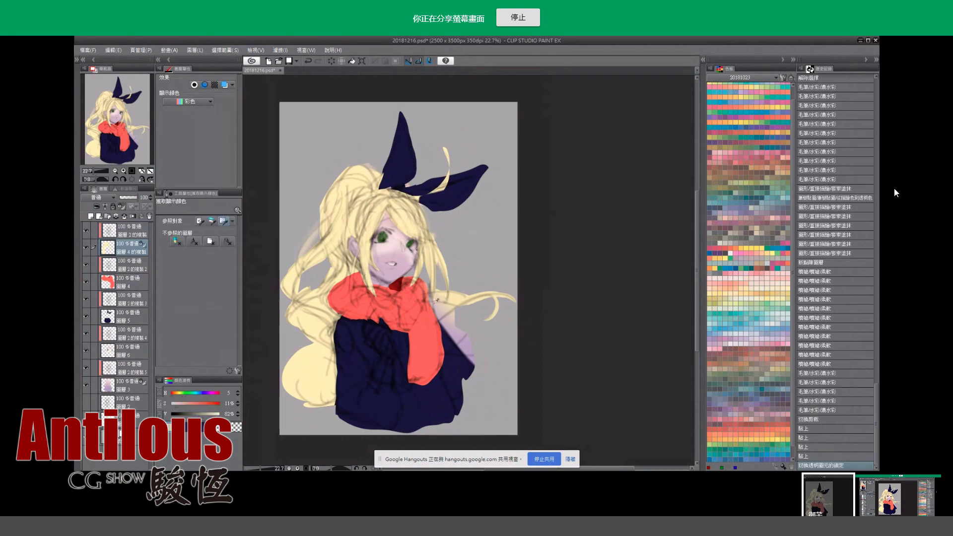
pyautogui.keyDown('alt'); pyautogui.click(419, 310); pyautogui.keyUp('alt')
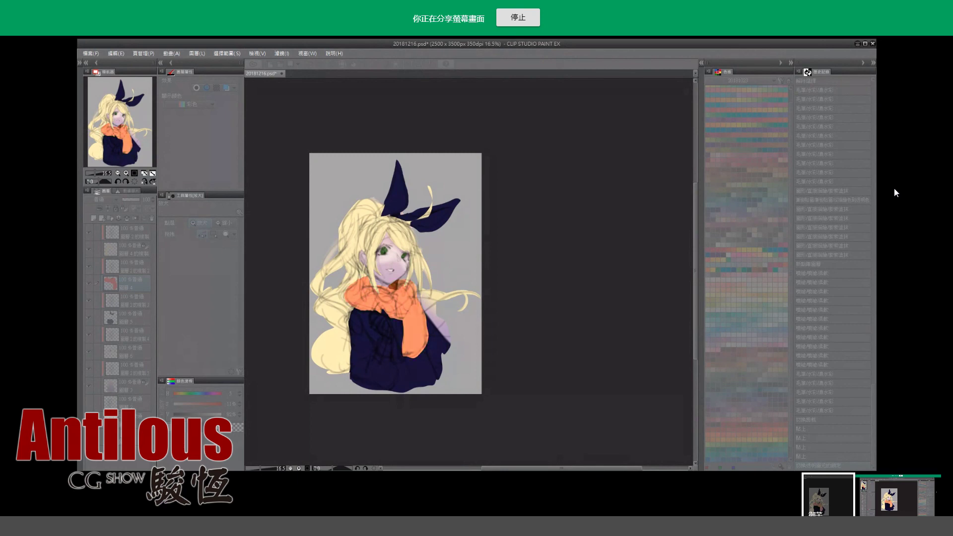
# Erase stray sketch lines over the scarf and merge the sketch copy down.
pyautogui.click(123, 266)
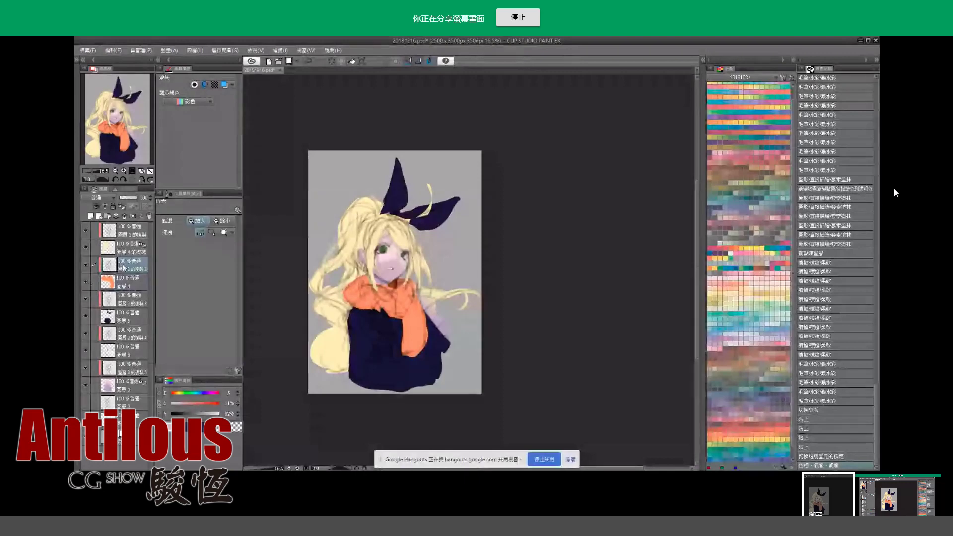
pyautogui.click(392, 313)
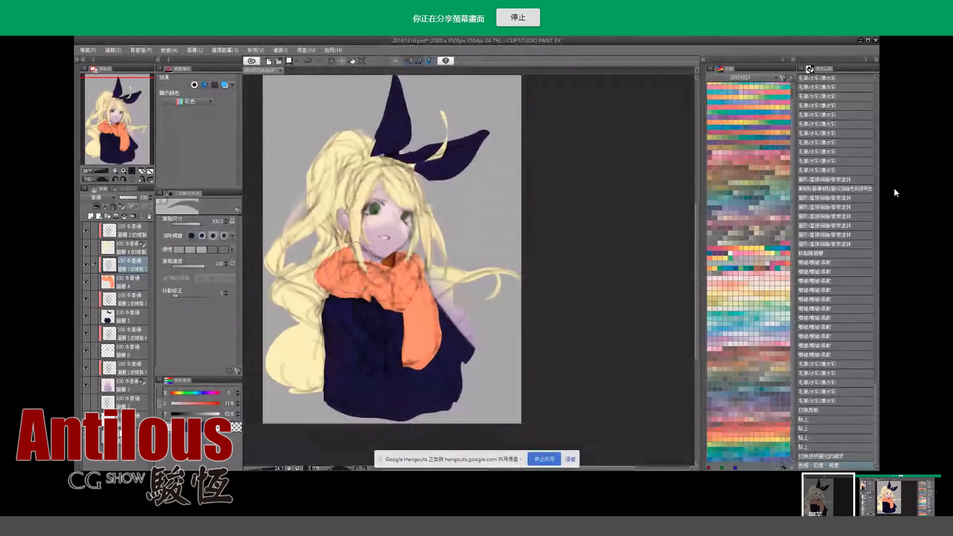
pyautogui.press('e')
pyautogui.moveTo(350, 268); pyautogui.dragTo(427, 333)
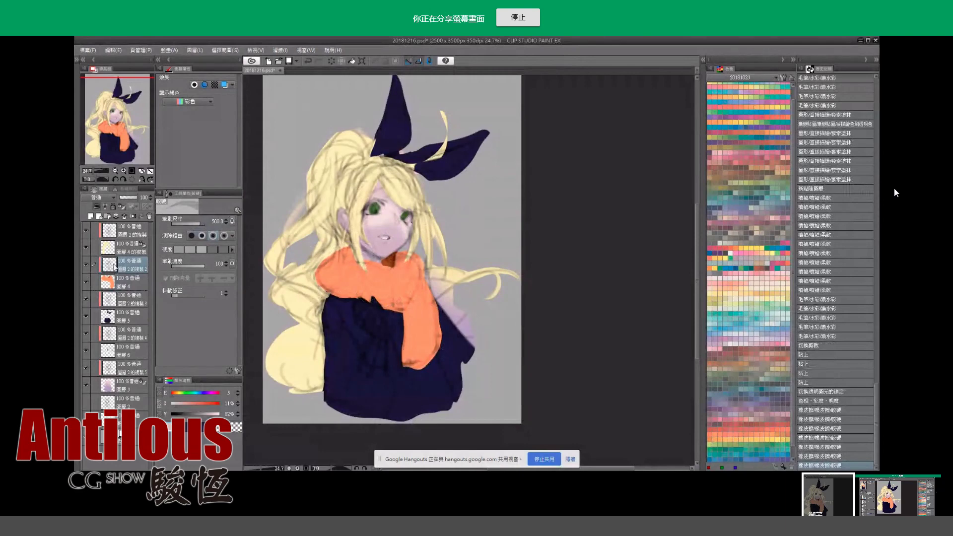
pyautogui.hotkey('ctrl', 'e')
pyautogui.click(112, 231)
pyautogui.click(86, 231)
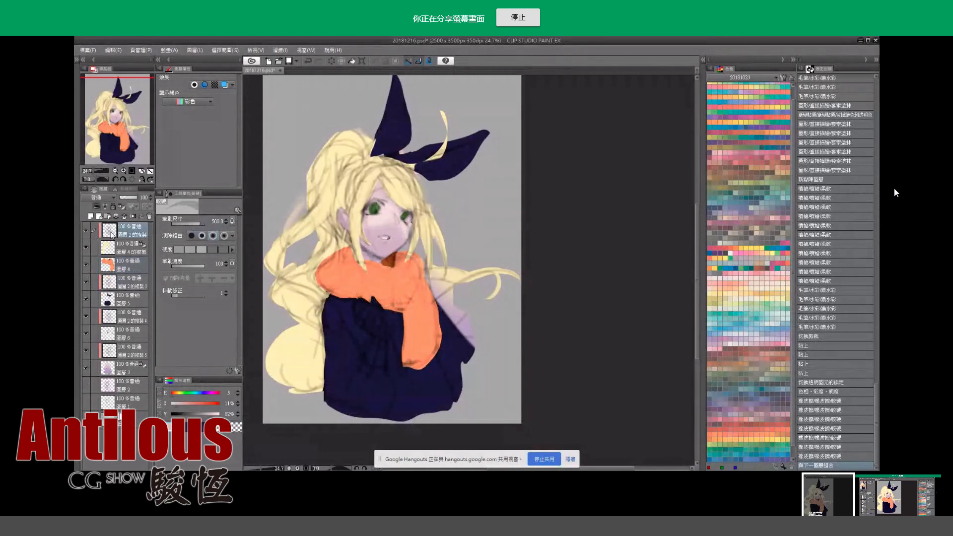
# Lock the top layer's transparency and lasso-fill it with a darker, yellower orange.
pyautogui.click(122, 207)
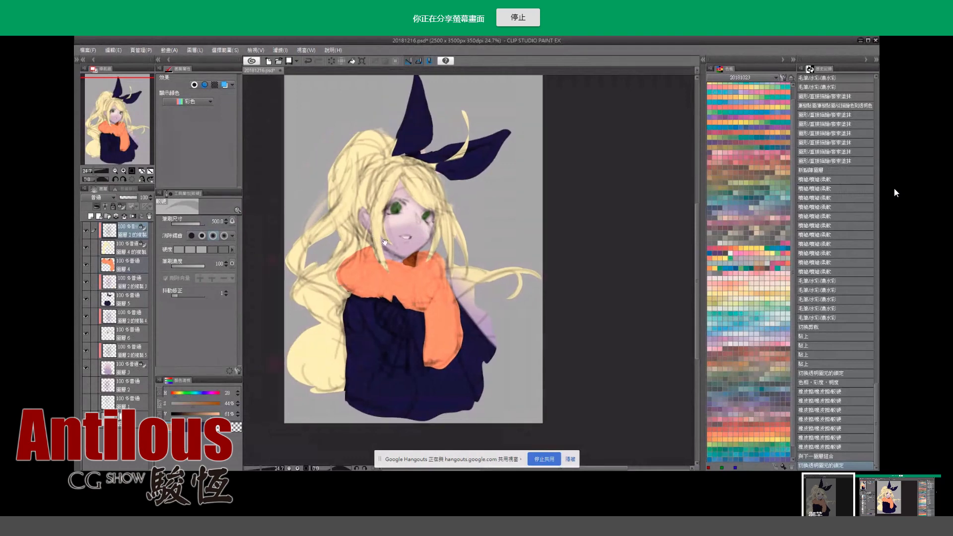
pyautogui.press('u')
pyautogui.moveTo(374, 91)
pyautogui.mouseDown()
pyautogui.moveTo(256, 312)
pyautogui.moveTo(605, 155)
pyautogui.mouseUp()
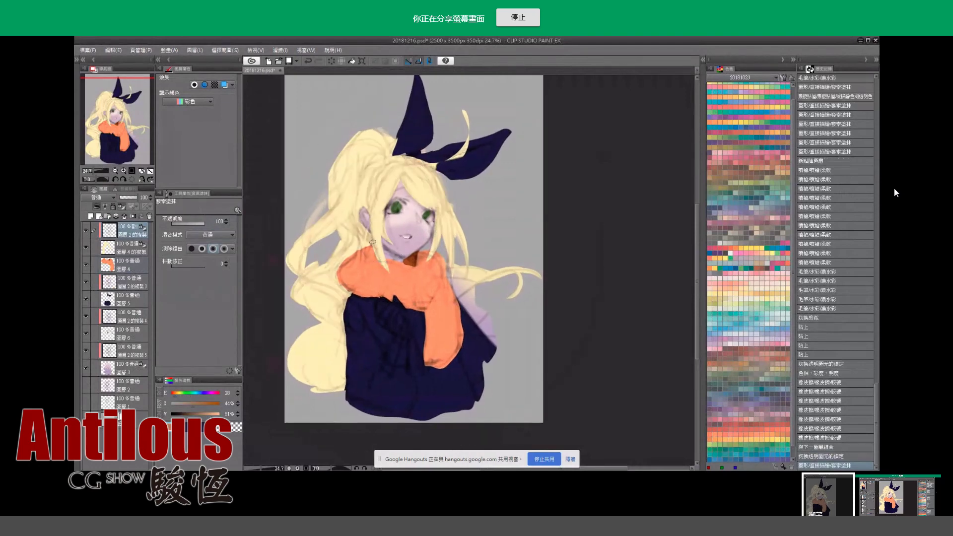
pyautogui.click(177, 393)
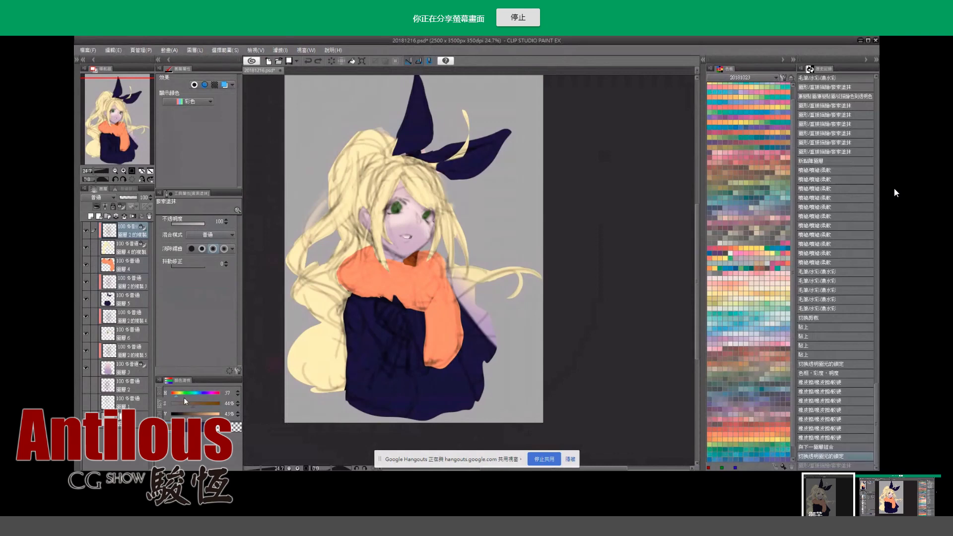
pyautogui.click(191, 416)
# Paste another sketch layer copy and merge it down.
pyautogui.press('/')
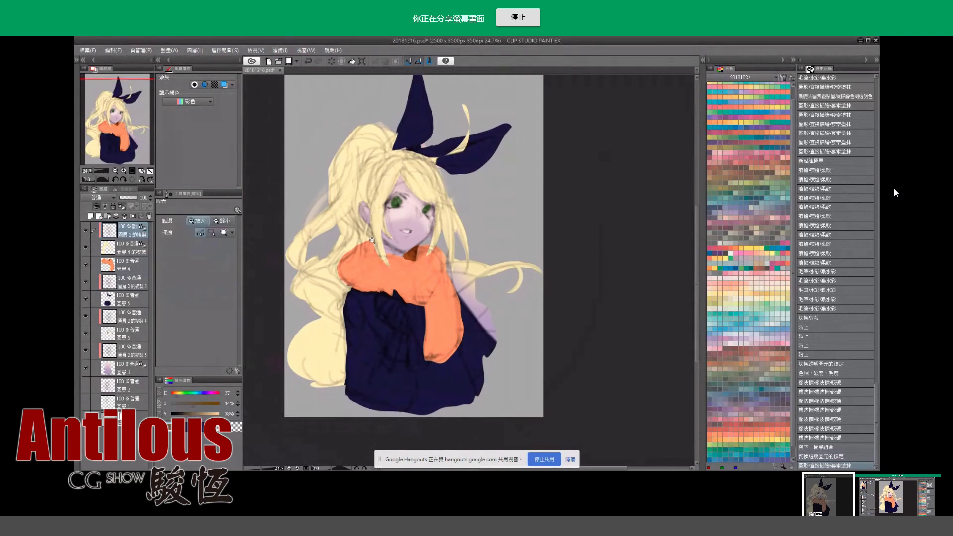
pyautogui.moveTo(359, 226); pyautogui.dragTo(354, 226)
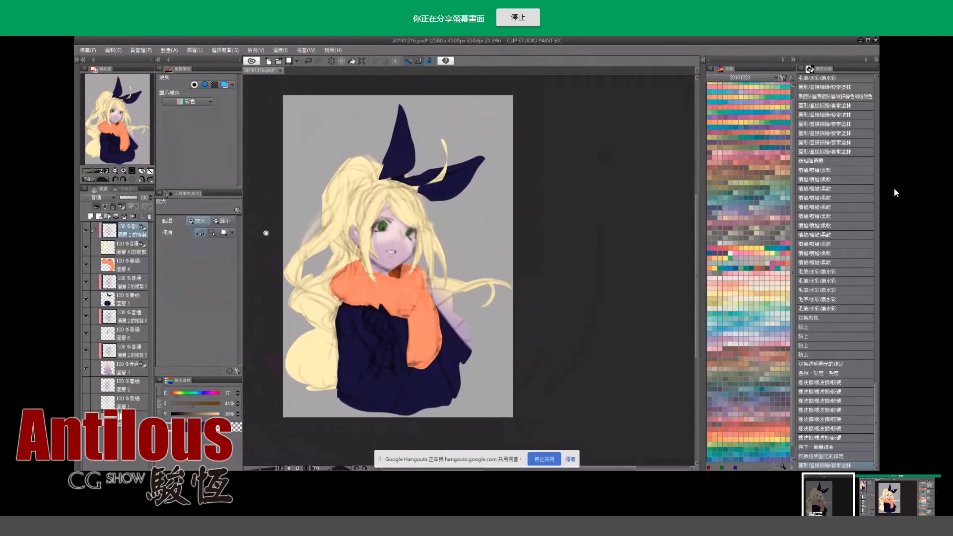
pyautogui.hotkey('ctrl', 'v')
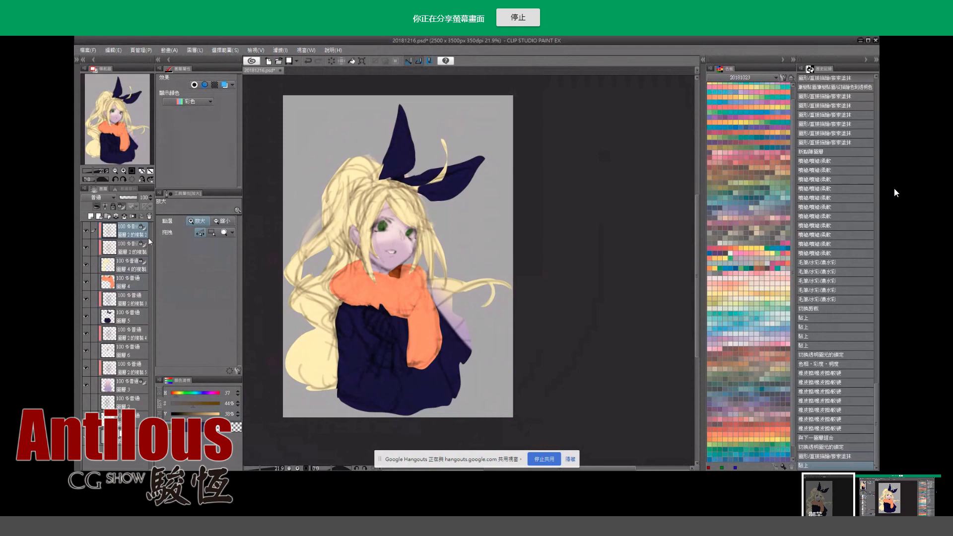
pyautogui.click(141, 217)
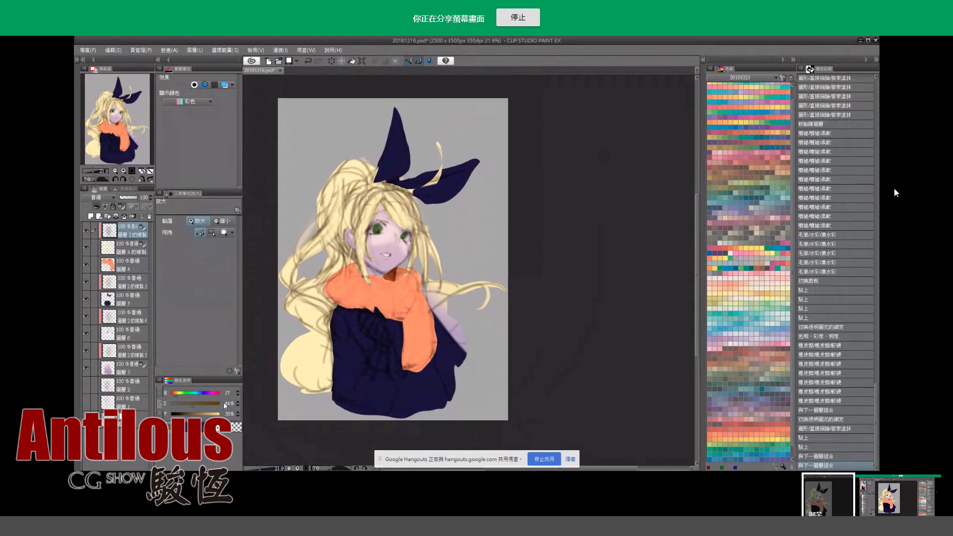
# Lighten the hair on both sides of the face with soft airbrush strokes.
pyautogui.moveTo(186, 408); pyautogui.dragTo(214, 414)
pyautogui.press('b')
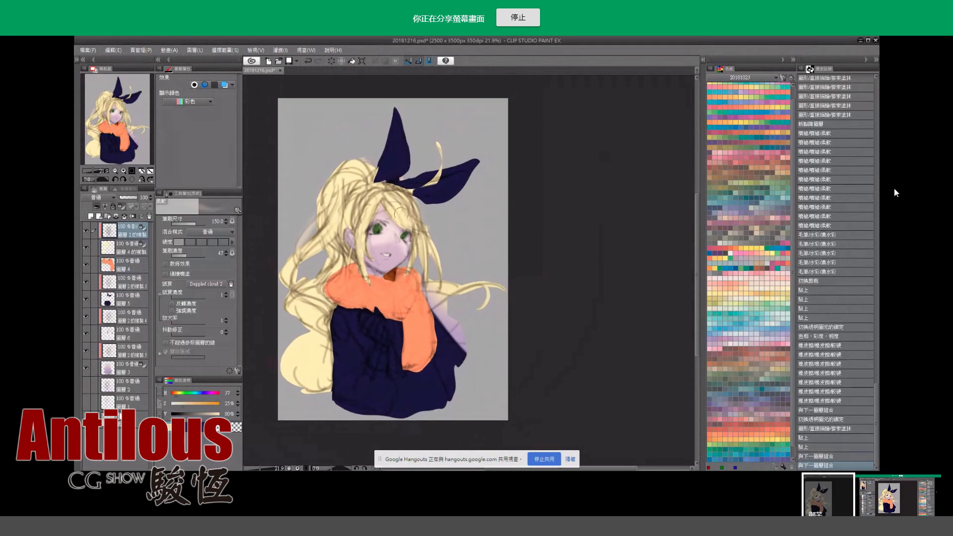
pyautogui.hotkey('ctrl', 'z')
pyautogui.moveTo(394, 204)
pyautogui.mouseDown()
pyautogui.moveTo(407, 216)
pyautogui.moveTo(376, 203)
pyautogui.moveTo(347, 234)
pyautogui.mouseUp()
pyautogui.hotkey('ctrl', 'z')
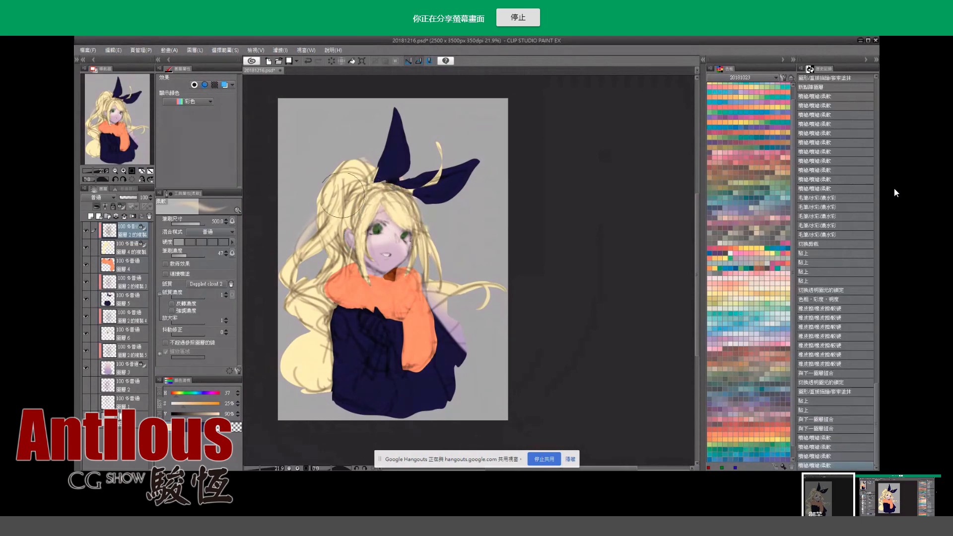
pyautogui.moveTo(343, 199)
pyautogui.mouseDown()
pyautogui.moveTo(318, 238)
pyautogui.moveTo(306, 309)
pyautogui.moveTo(303, 258)
pyautogui.mouseUp()
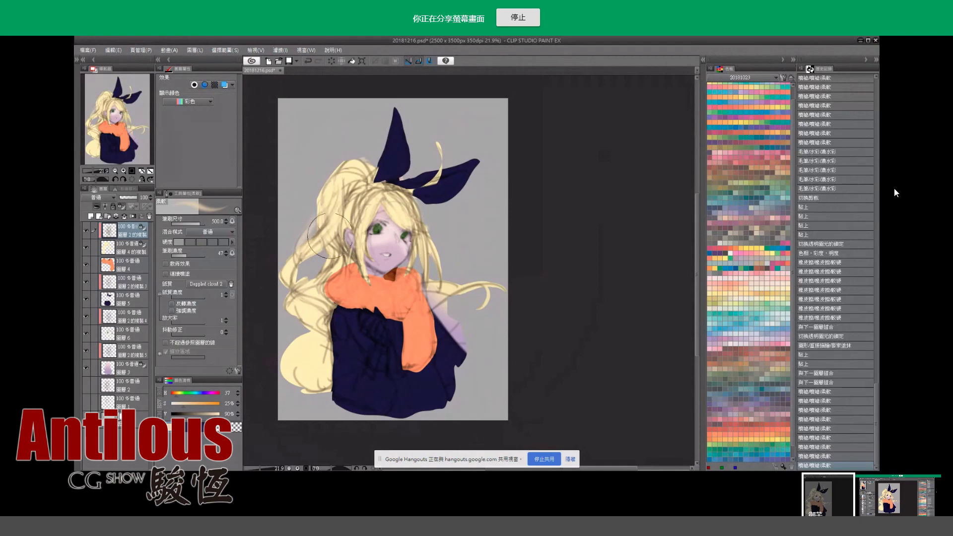
pyautogui.moveTo(317, 219); pyautogui.dragTo(283, 258)
pyautogui.moveTo(343, 218); pyautogui.dragTo(313, 268)
pyautogui.moveTo(432, 209); pyautogui.dragTo(417, 217)
pyautogui.moveTo(419, 258); pyautogui.dragTo(427, 293)
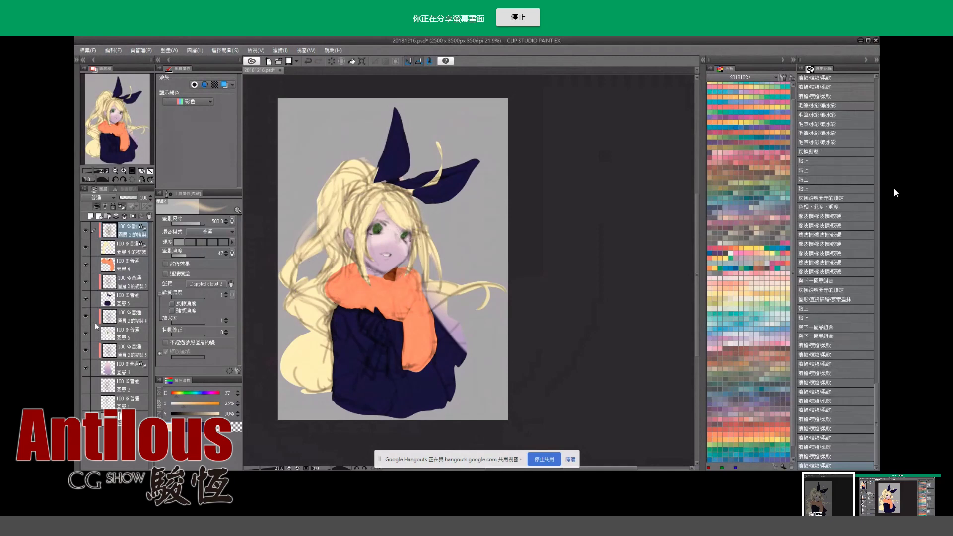
# Lay a desaturated gradient over the scarf and lock transparency on scarf layer 4.
pyautogui.click(119, 251)
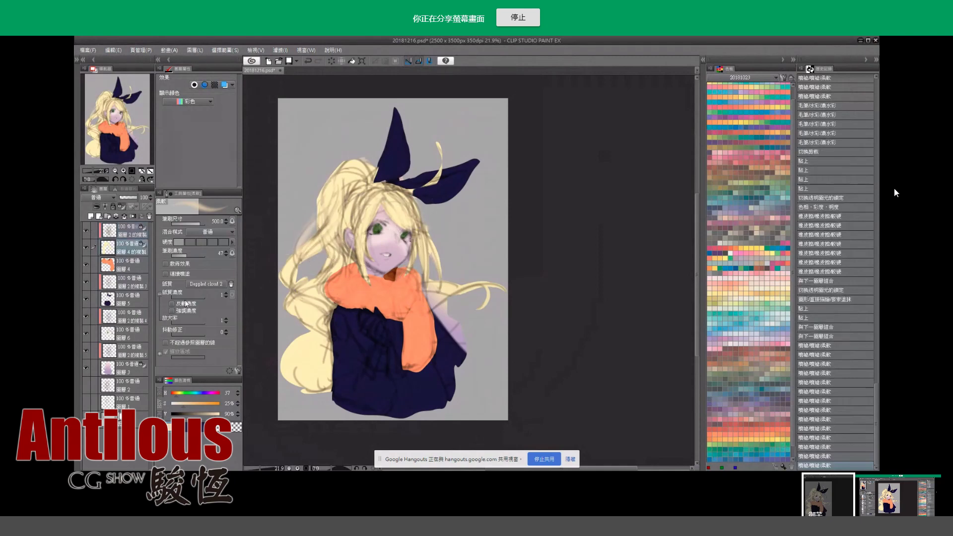
pyautogui.click(181, 403)
pyautogui.press('g')
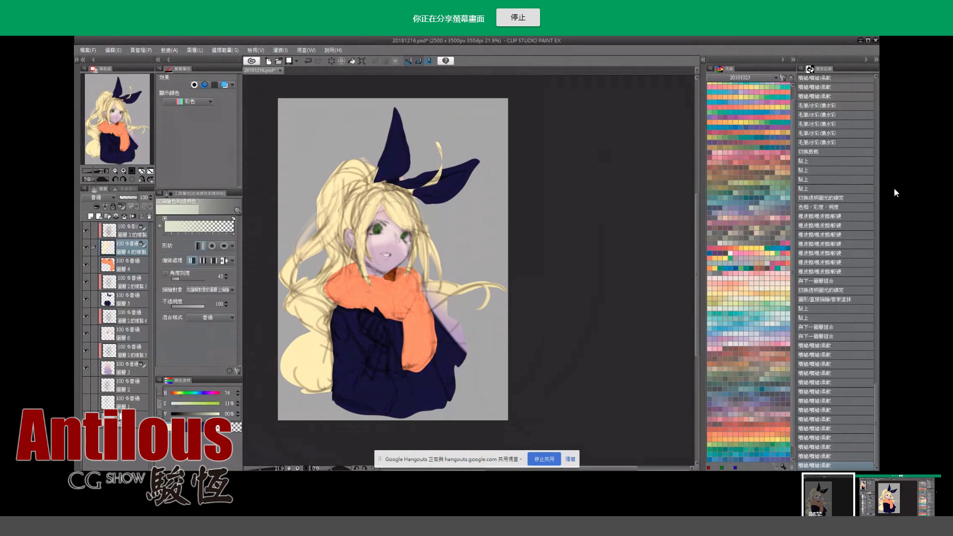
pyautogui.moveTo(387, 408); pyautogui.dragTo(345, 295)
pyautogui.press('i')
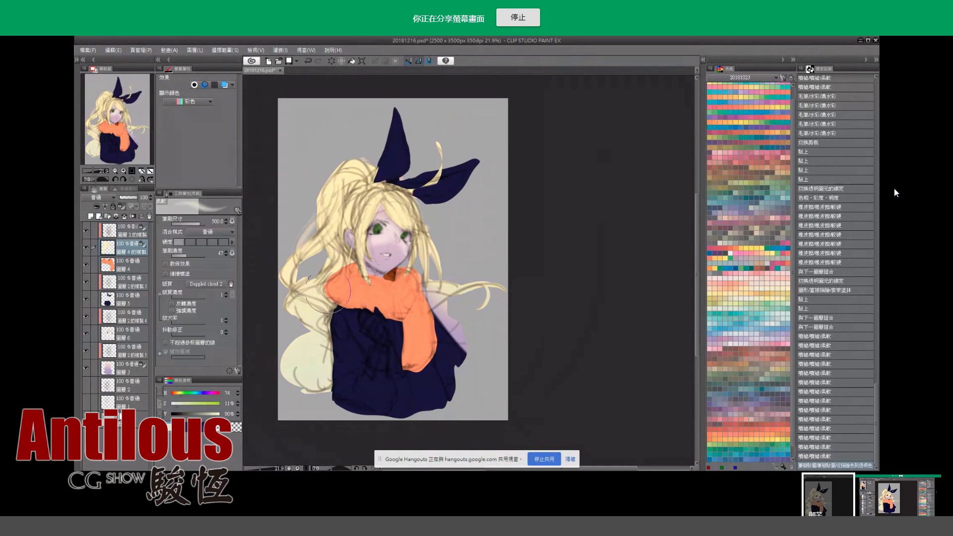
pyautogui.click(129, 264)
pyautogui.click(125, 207)
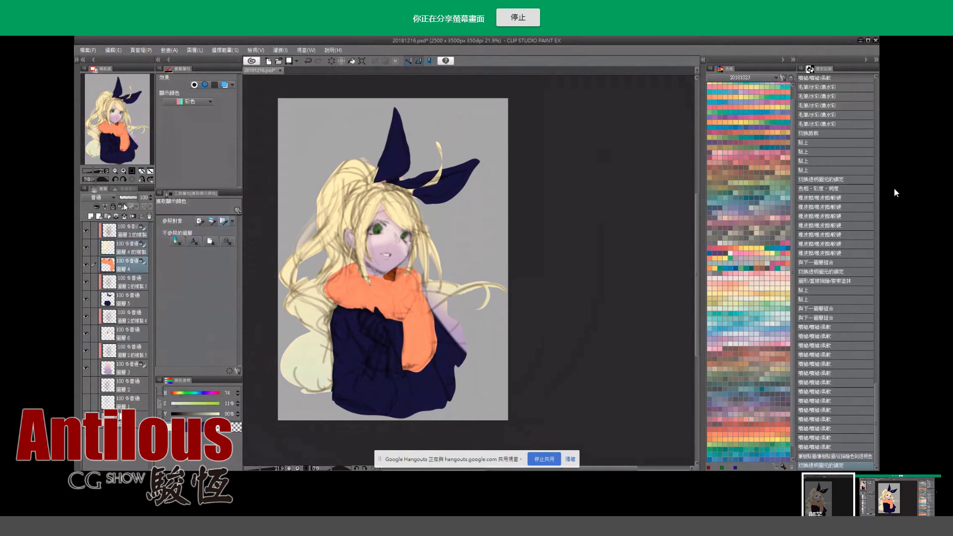
# Pick a bright light peach and fade the scarf's lower end into it with a gradient.
pyautogui.press('w')
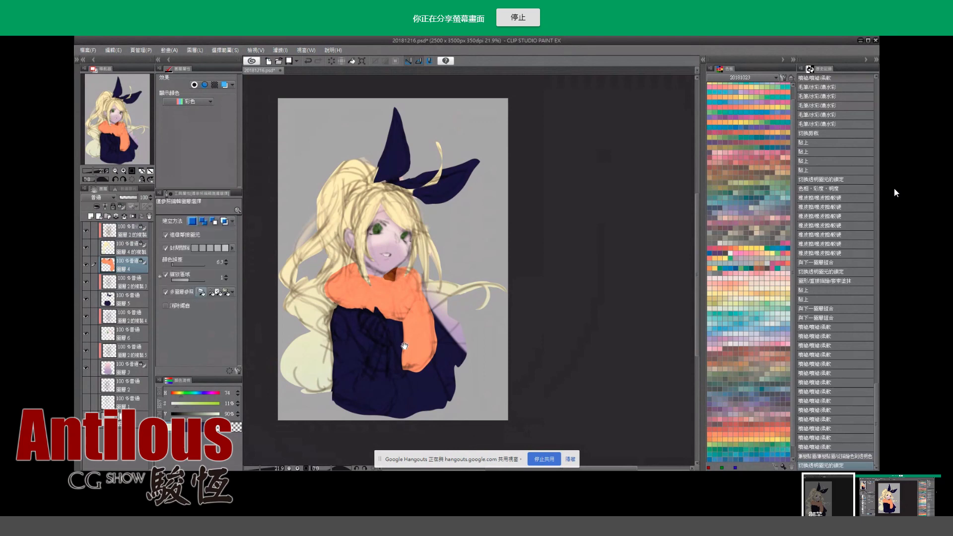
pyautogui.press('i')
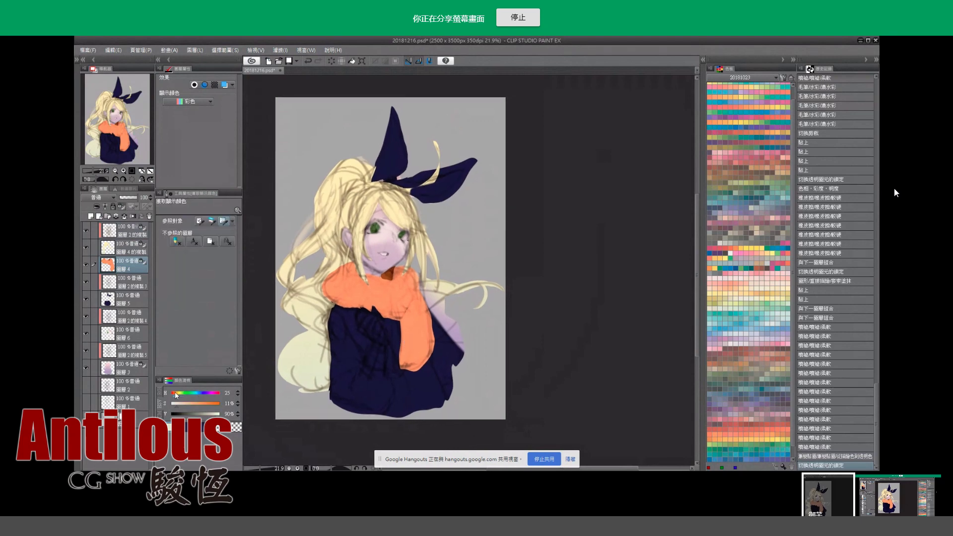
pyautogui.click(174, 392)
pyautogui.click(173, 394)
pyautogui.moveTo(175, 395); pyautogui.dragTo(174, 397)
pyautogui.click(173, 393)
pyautogui.click(217, 414)
pyautogui.press('g')
pyautogui.moveTo(427, 392); pyautogui.dragTo(418, 323)
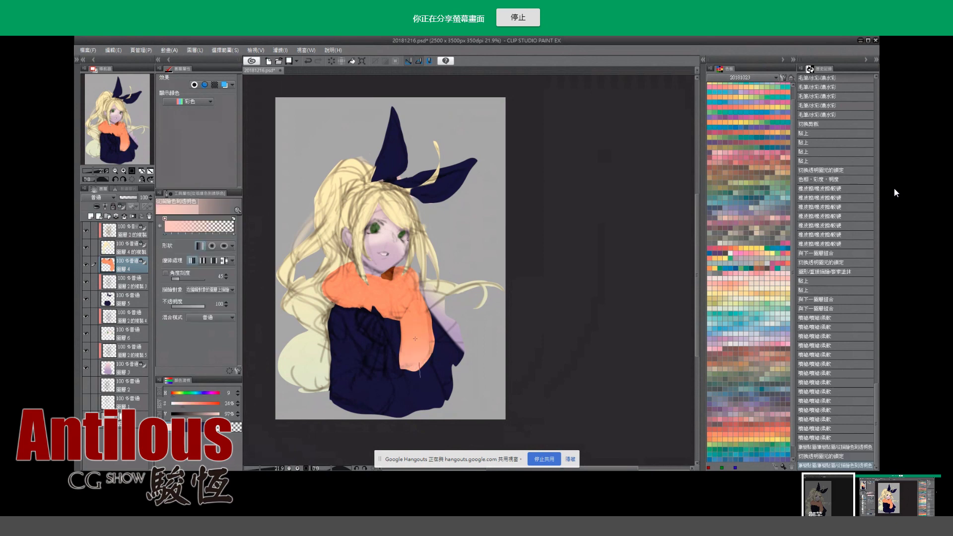
pyautogui.moveTo(419, 375); pyautogui.dragTo(408, 313)
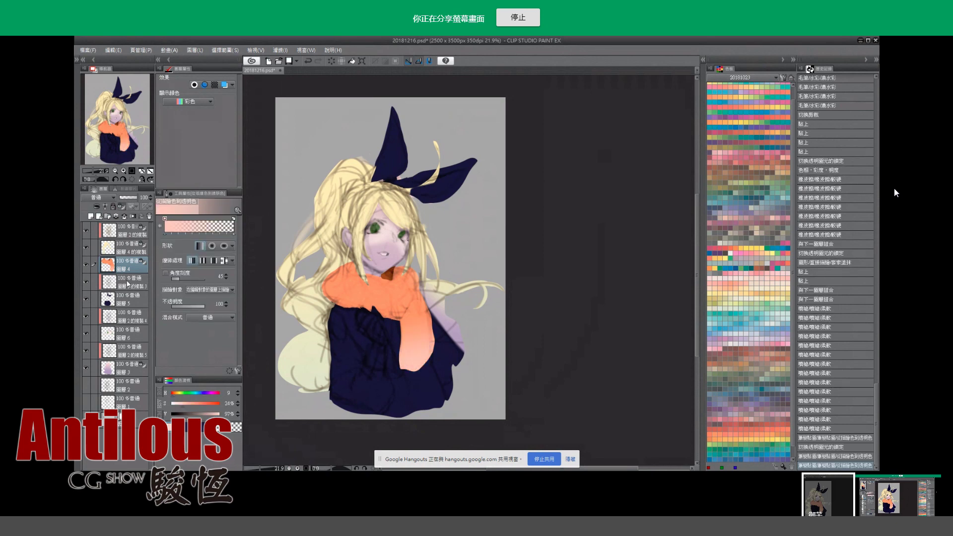
# Lock transparency on bow layer 圖層5 and blend its dark tips into pink with a gradient.
pyautogui.click(100, 283)
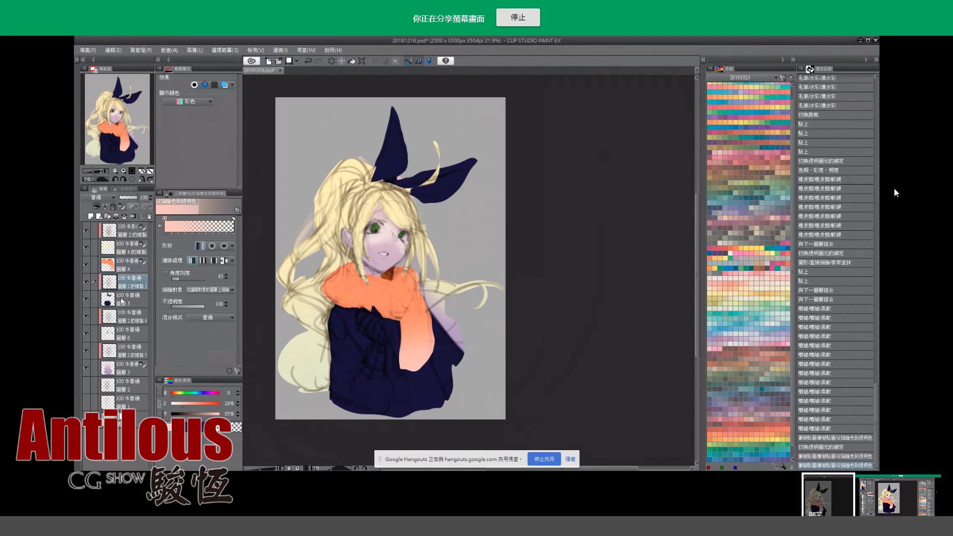
pyautogui.click(115, 295)
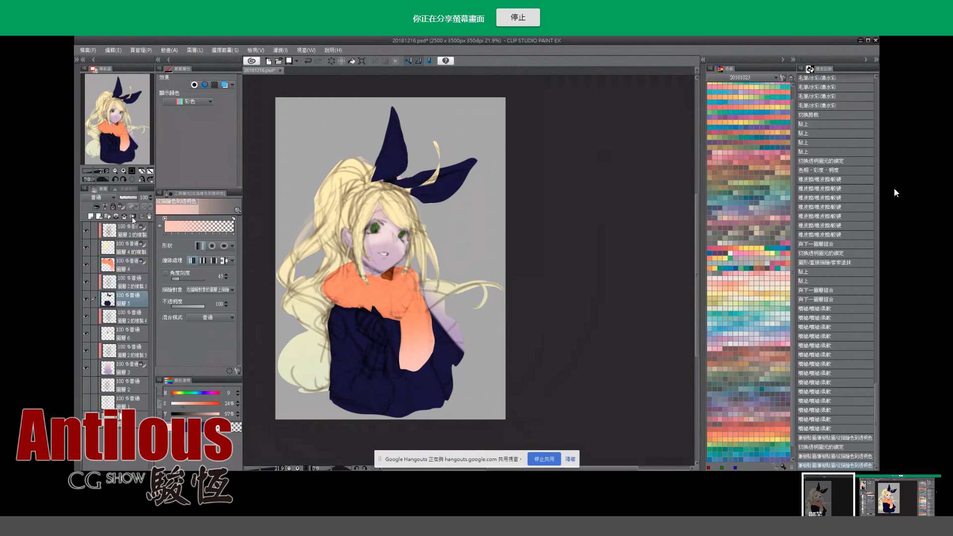
pyautogui.click(122, 209)
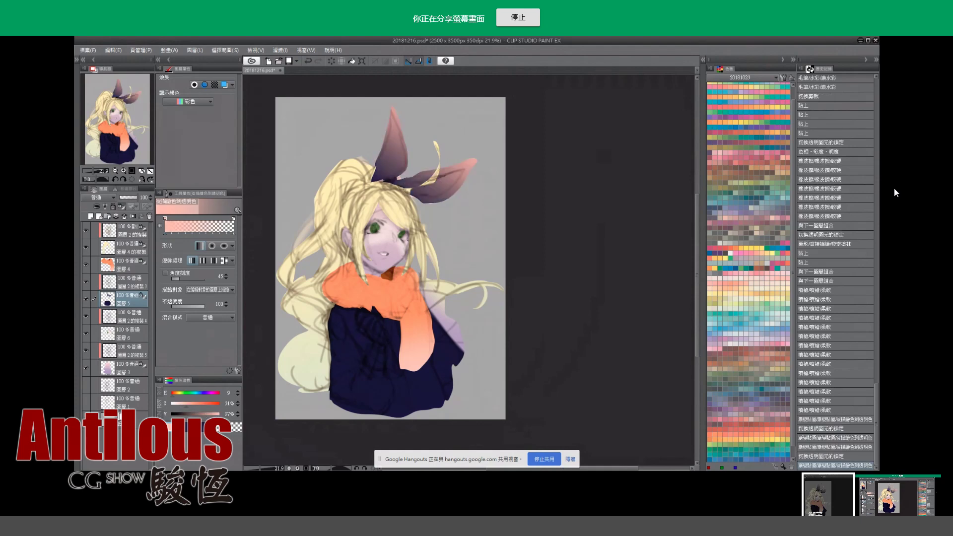
pyautogui.moveTo(457, 113); pyautogui.dragTo(436, 148)
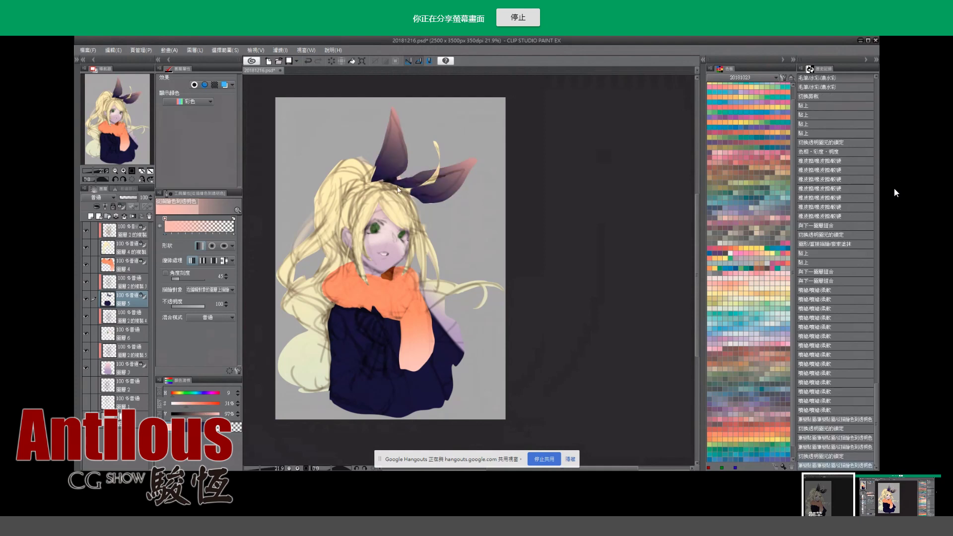
pyautogui.moveTo(455, 101); pyautogui.dragTo(436, 164)
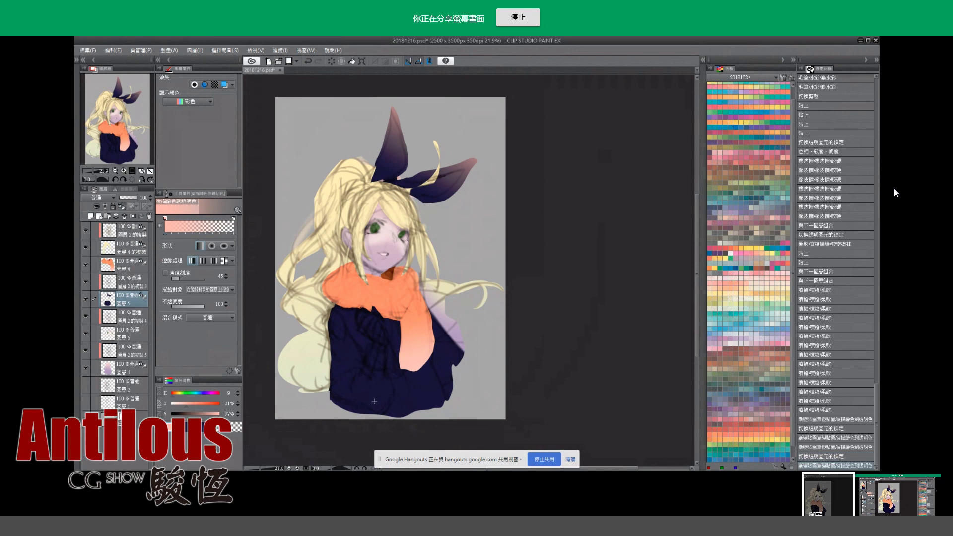
pyautogui.moveTo(381, 349); pyautogui.dragTo(371, 338)
# Add a new layer above 圖層 2的複製 3 for the hand.
pyautogui.press('b')
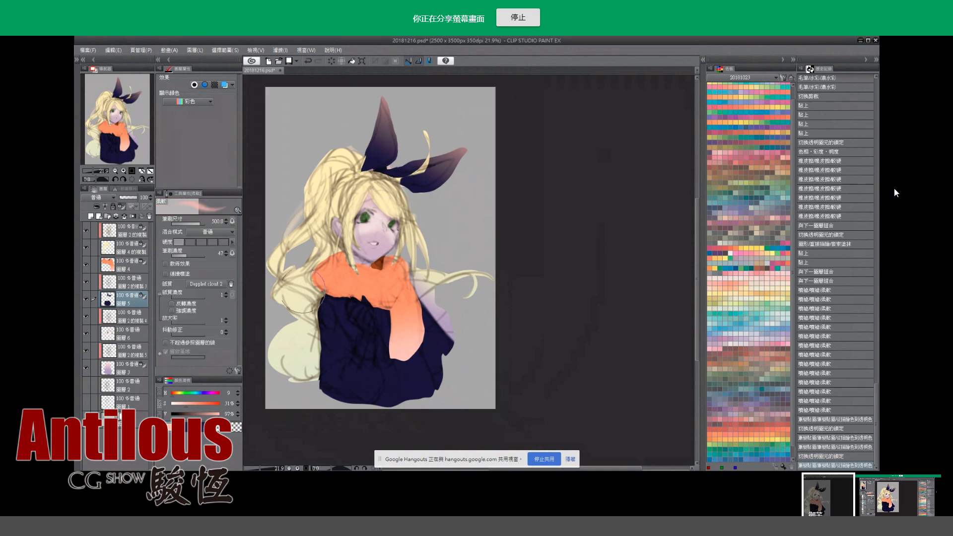
pyautogui.press('m')
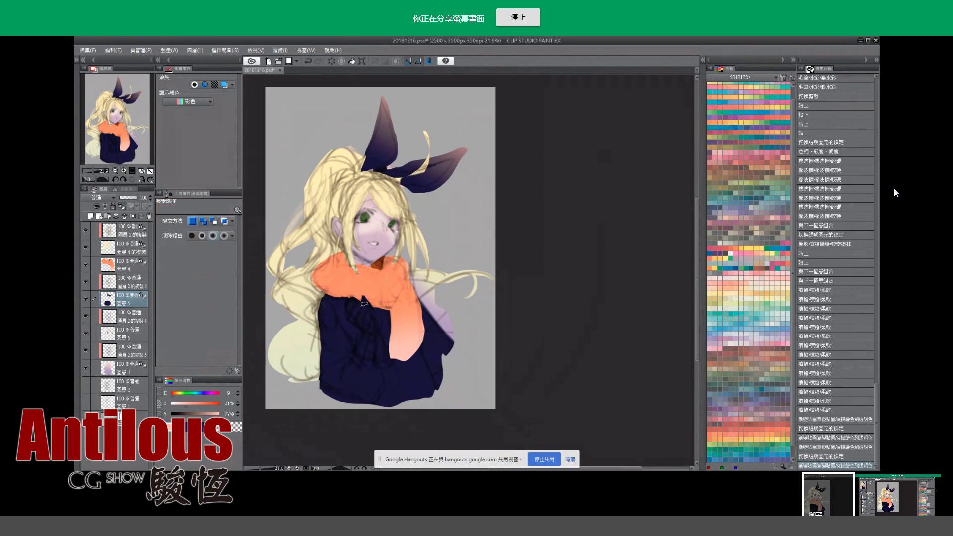
pyautogui.moveTo(348, 309); pyautogui.dragTo(352, 302)
pyautogui.click(353, 302)
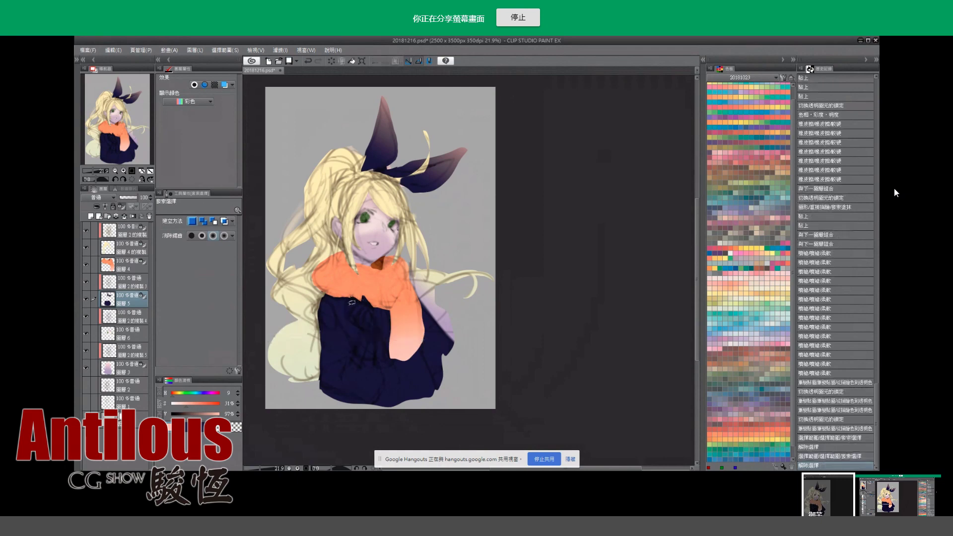
pyautogui.click(115, 284)
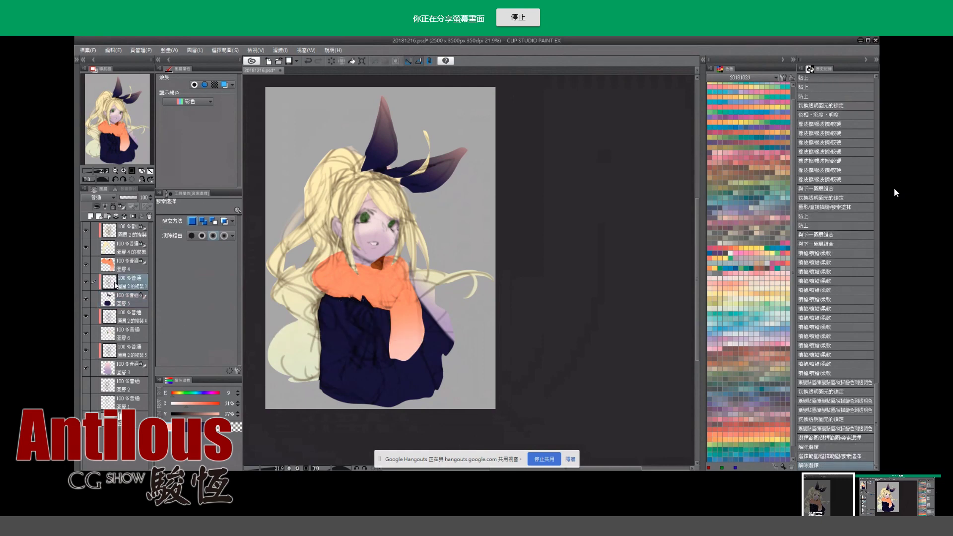
pyautogui.click(92, 216)
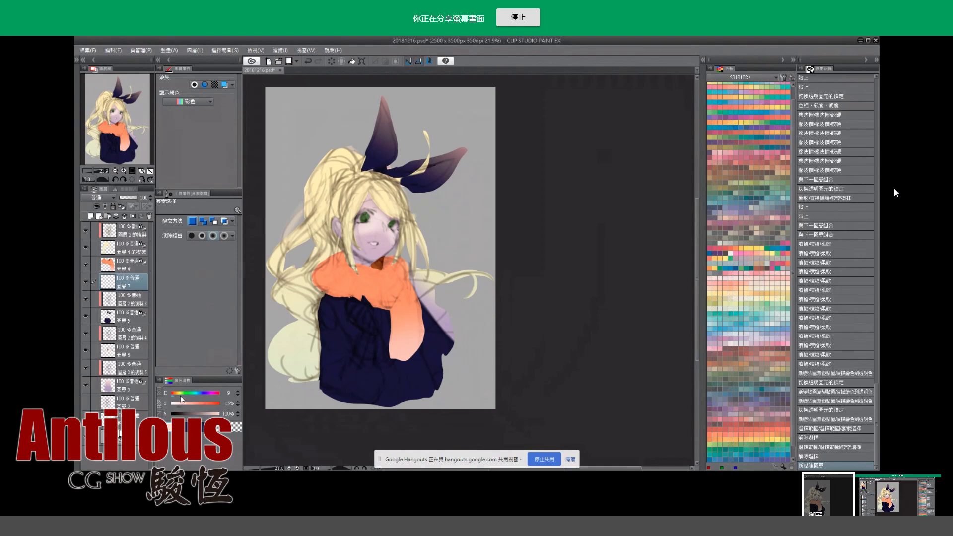
# Sample the face's skin colour and lasso-fill the raised hand shape over the sweater.
pyautogui.moveTo(175, 396); pyautogui.dragTo(177, 407)
pyautogui.keyDown('alt'); pyautogui.click(376, 224); pyautogui.keyUp('alt')
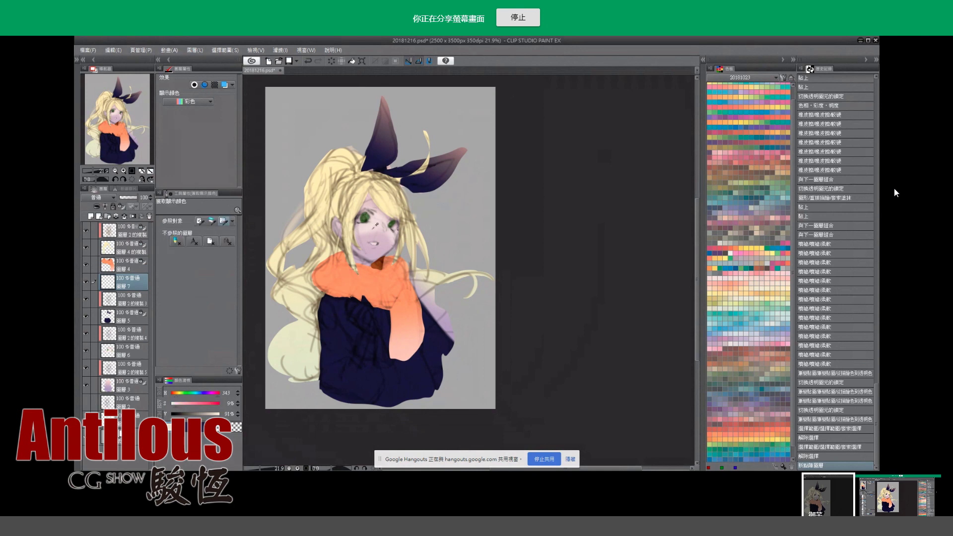
pyautogui.scroll(1, 360, 297)
pyautogui.scroll(1, 360, 298)
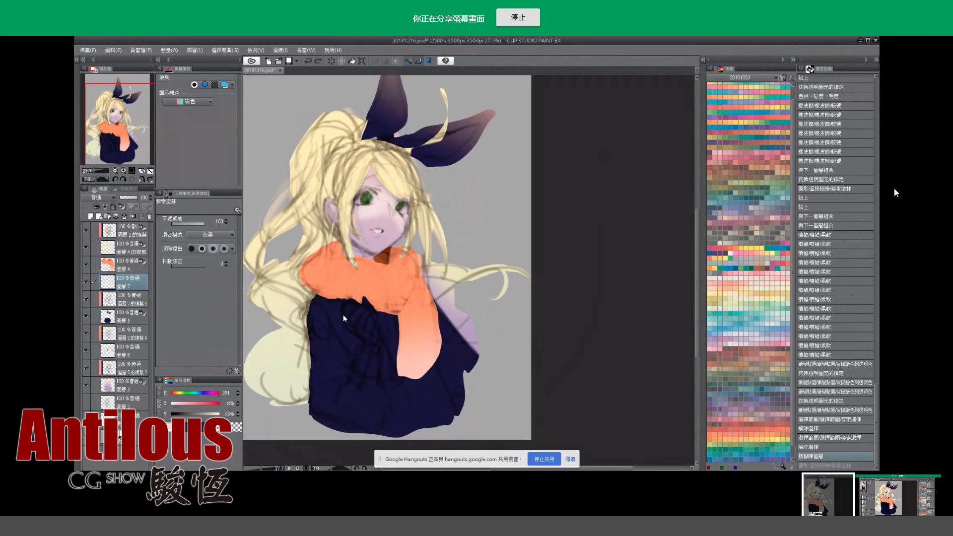
pyautogui.moveTo(355, 301)
pyautogui.mouseDown()
pyautogui.moveTo(344, 323)
pyautogui.moveTo(367, 340)
pyautogui.mouseUp()
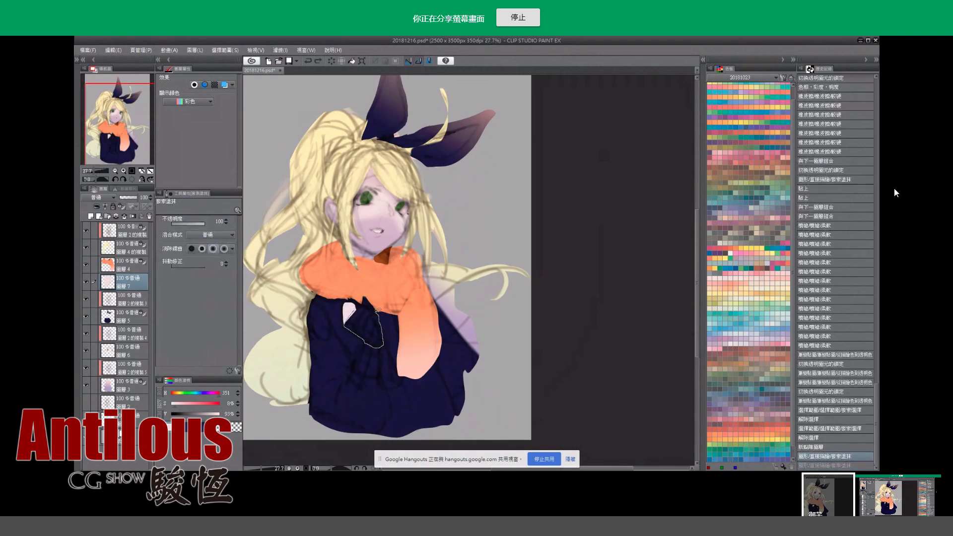
pyautogui.moveTo(380, 328); pyautogui.dragTo(358, 304)
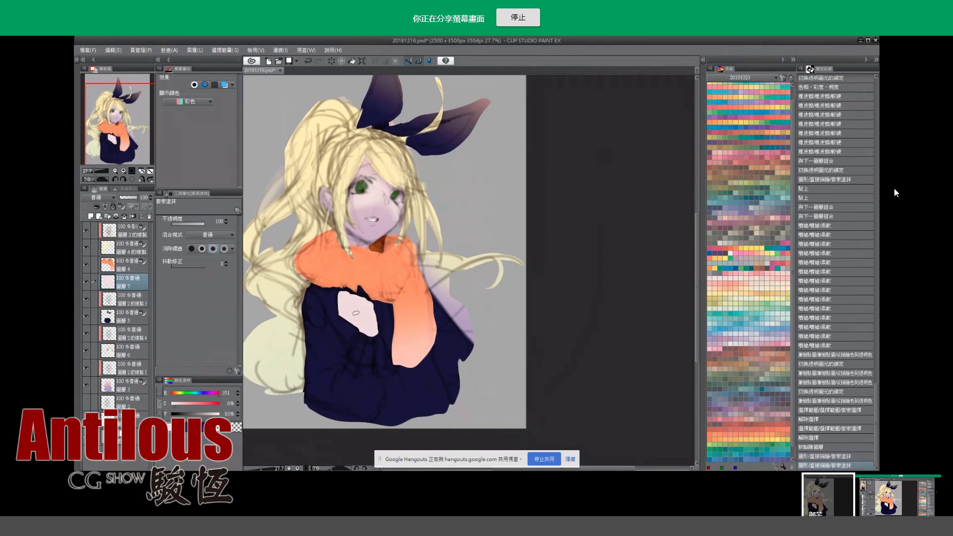
# Compare the hand with and without the latest fill, keep it, and refine the hand edge.
pyautogui.hotkey('ctrl', 'z')
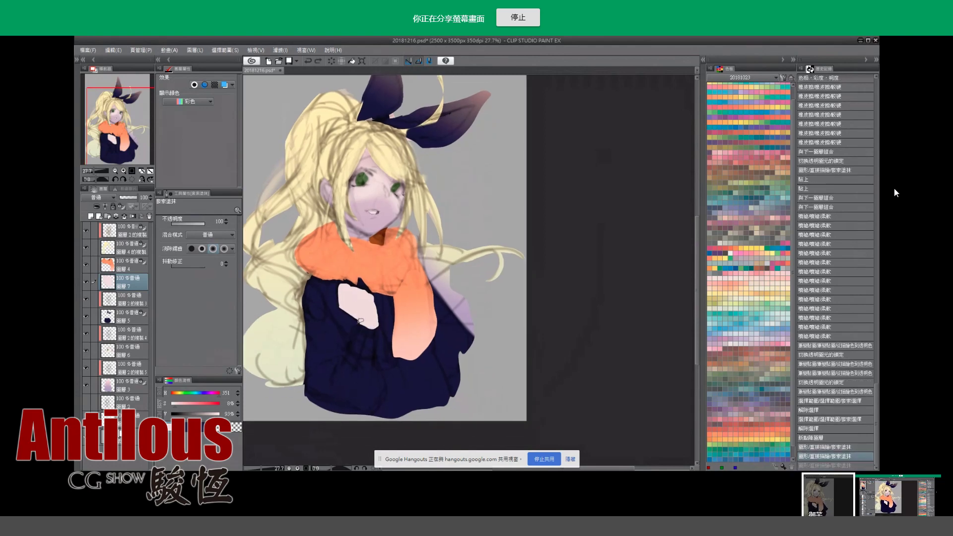
pyautogui.hotkey('ctrl', 'y')
pyautogui.hotkey('ctrl', 'z')
pyautogui.hotkey('ctrl', 'y')
pyautogui.hotkey('ctrl', 'z')
pyautogui.hotkey('ctrl', 'y')
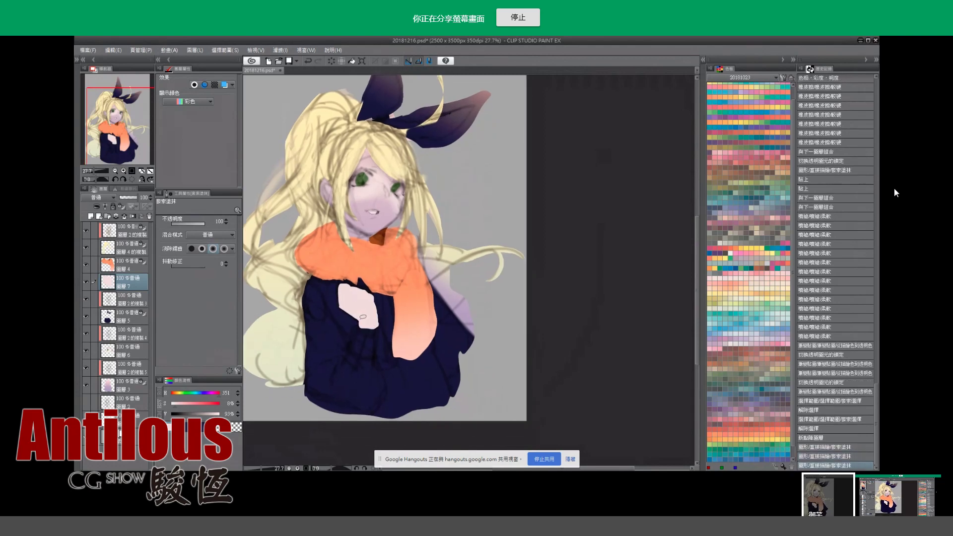
pyautogui.hotkey('ctrl', 'z')
pyautogui.hotkey('ctrl', 'z')
pyautogui.hotkey('ctrl', 'y')
pyautogui.hotkey('ctrl', 'y')
pyautogui.moveTo(360, 314); pyautogui.dragTo(362, 320)
pyautogui.keyDown('ctrl'); pyautogui.keyDown('alt'); pyautogui.click(364, 307); pyautogui.keyUp('alt'); pyautogui.keyUp('ctrl')
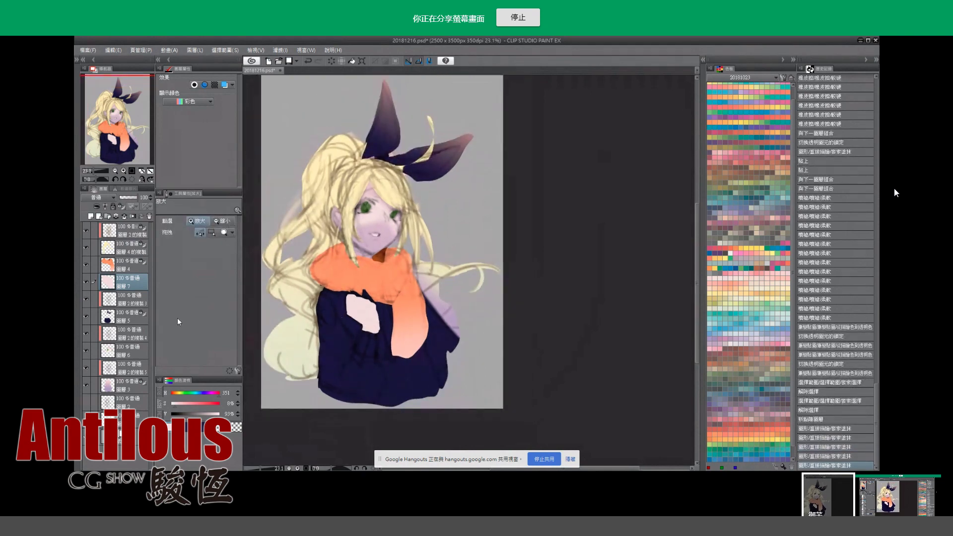
# Paste the hand sketch lines above the skin fill and lock their transparency.
pyautogui.click(118, 349)
pyautogui.hotkey('alt', '[')
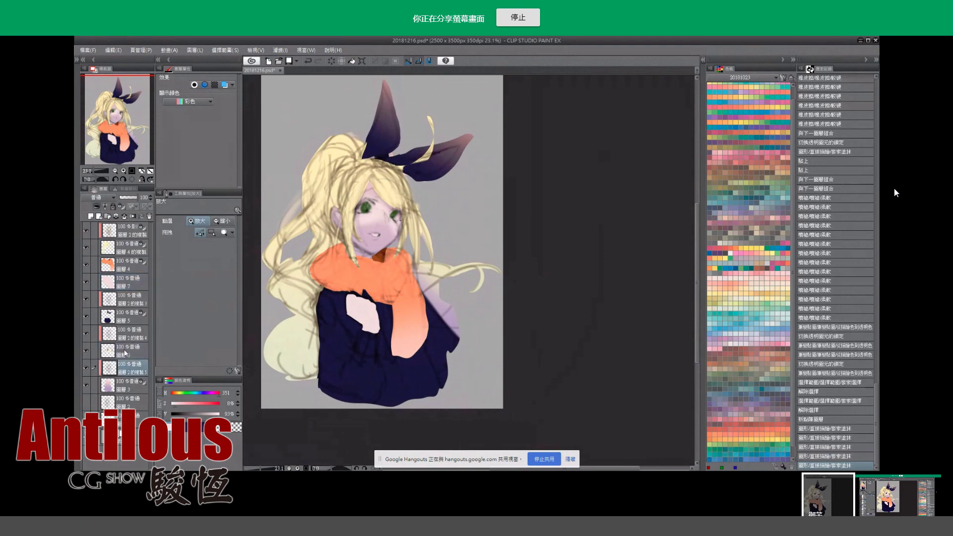
pyautogui.click(121, 279)
pyautogui.hotkey('ctrl', 'v')
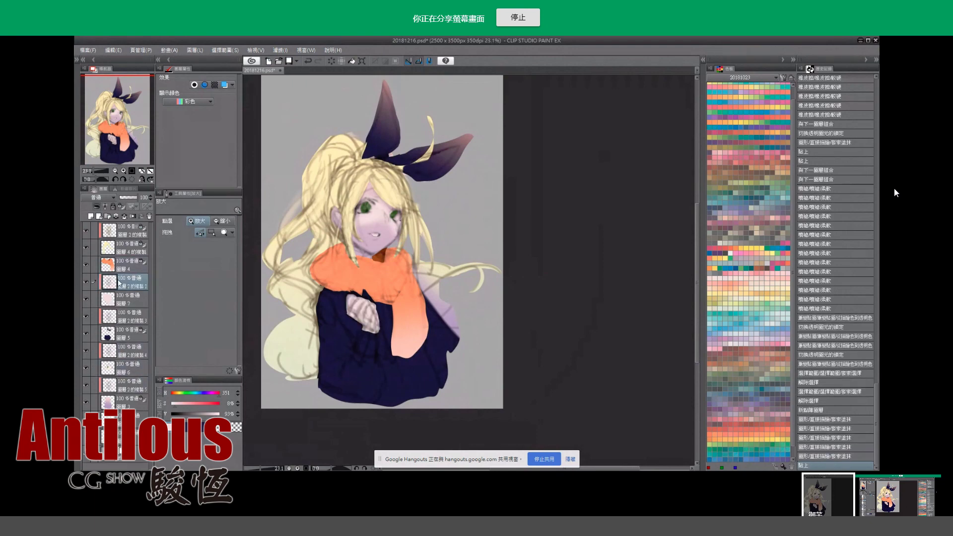
pyautogui.click(117, 208)
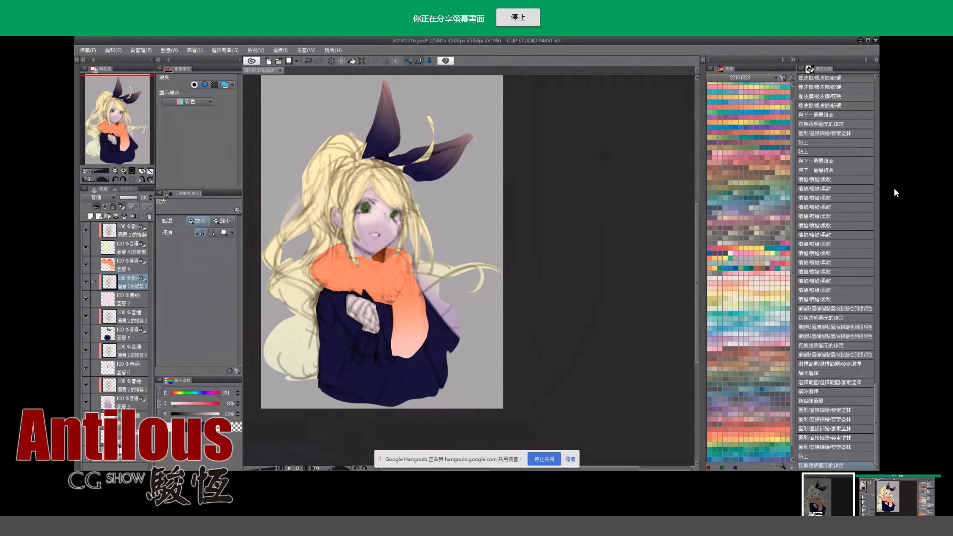
# Recolour the hand lines dark brown with Lasso Fill, after trying pink.
pyautogui.click(177, 394)
pyautogui.moveTo(176, 394); pyautogui.dragTo(172, 394)
pyautogui.moveTo(348, 298); pyautogui.dragTo(348, 300)
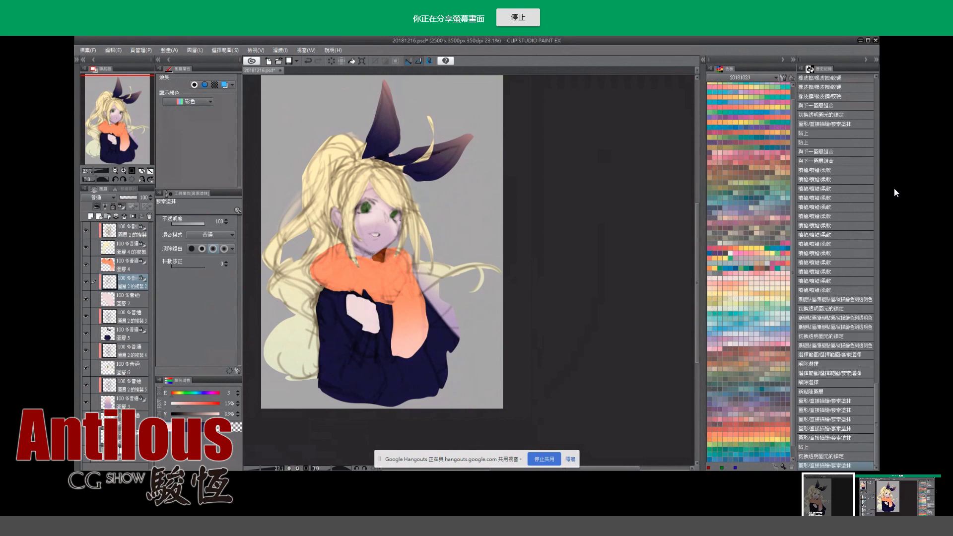
pyautogui.hotkey('ctrl', 'z')
pyautogui.click(195, 403)
pyautogui.hotkey('ctrl', 'y')
pyautogui.hotkey('ctrl', 'z')
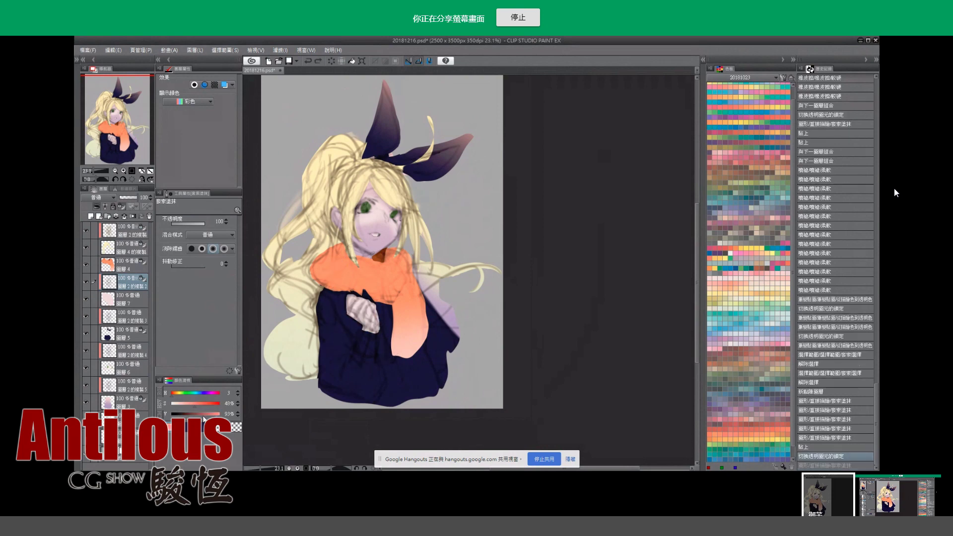
pyautogui.moveTo(216, 414)
pyautogui.mouseDown()
pyautogui.moveTo(198, 414)
pyautogui.moveTo(174, 393)
pyautogui.mouseUp()
pyautogui.moveTo(347, 298); pyautogui.dragTo(349, 300)
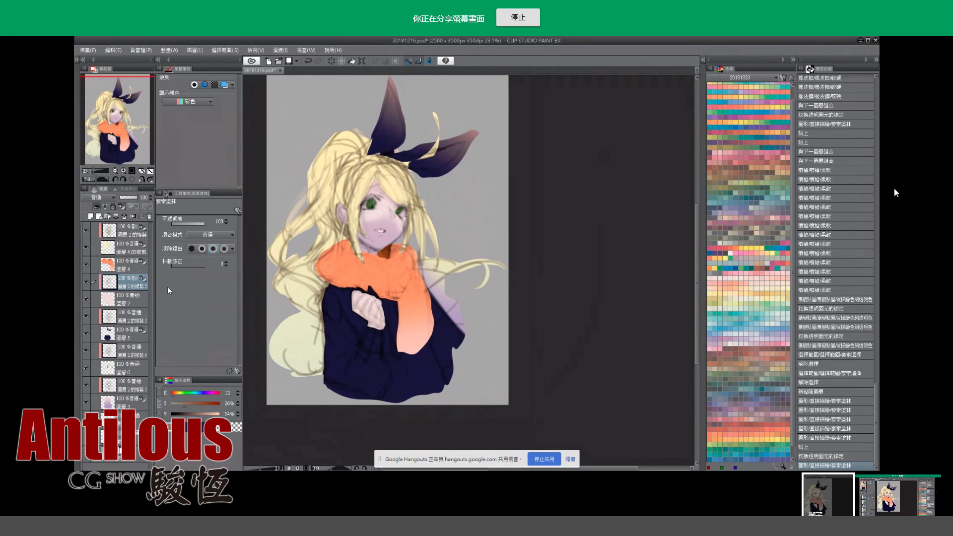
# Paste another hand sketch copy, erase stray strokes around the hand, and merge it down.
pyautogui.hotkey('ctrl', 'v')
pyautogui.press('e')
pyautogui.moveTo(365, 299)
pyautogui.mouseDown()
pyautogui.moveTo(360, 310)
pyautogui.moveTo(354, 303)
pyautogui.moveTo(369, 302)
pyautogui.moveTo(374, 314)
pyautogui.moveTo(369, 304)
pyautogui.mouseUp()
pyautogui.moveTo(369, 304)
pyautogui.mouseDown()
pyautogui.moveTo(376, 312)
pyautogui.moveTo(372, 305)
pyautogui.mouseUp()
pyautogui.moveTo(372, 306); pyautogui.dragTo(371, 306)
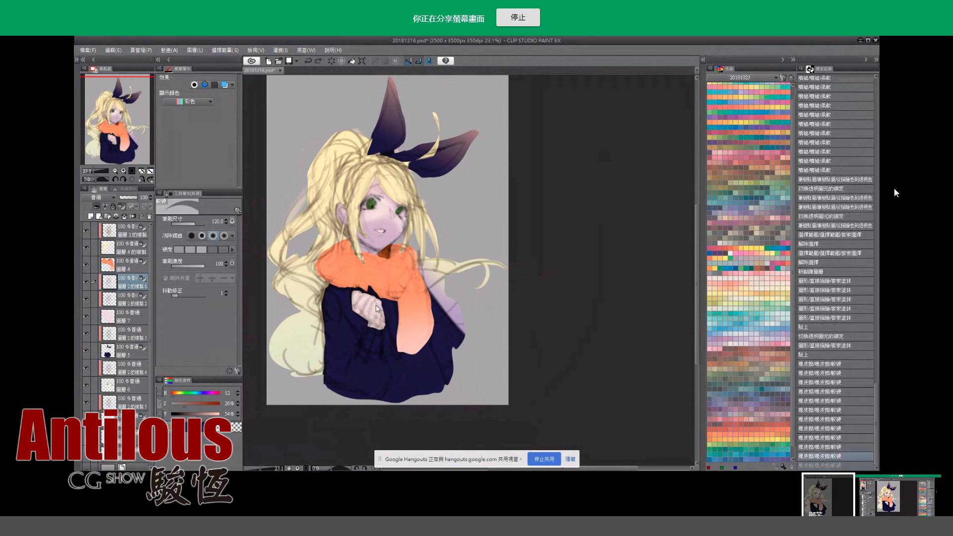
pyautogui.hotkey('ctrl', 'e')
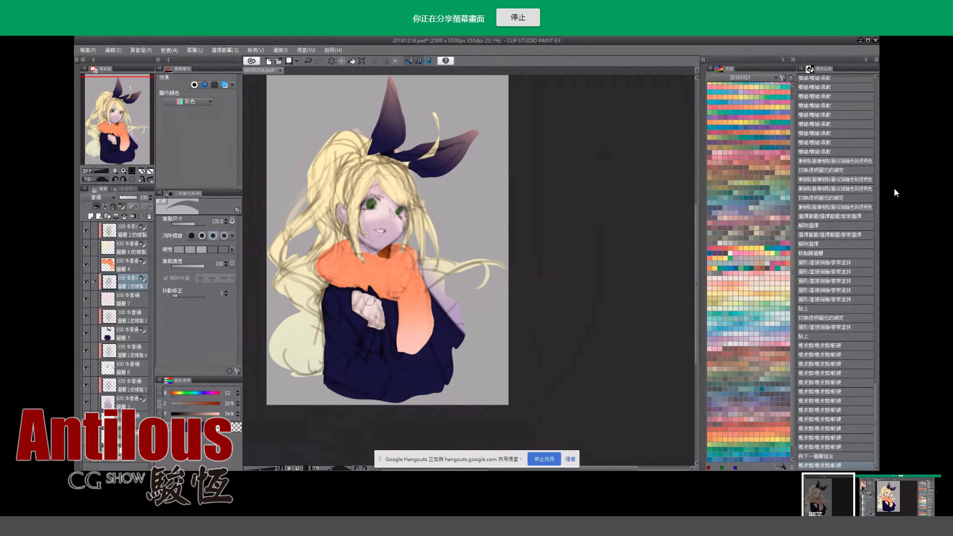
pyautogui.moveTo(370, 313)
pyautogui.mouseDown()
pyautogui.moveTo(379, 302)
pyautogui.moveTo(368, 344)
pyautogui.mouseUp()
pyautogui.hotkey('ctrl', 'z')
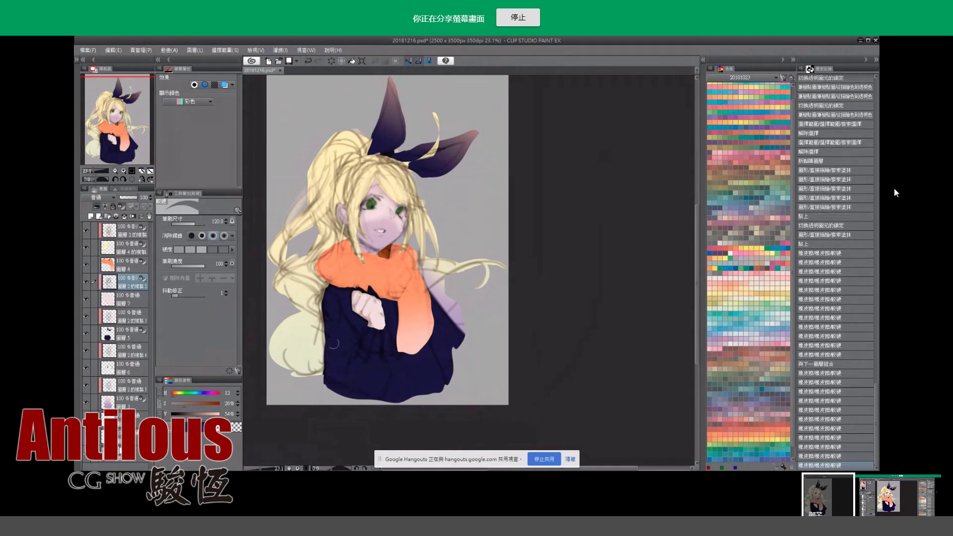
pyautogui.hotkey('ctrl', 'e')
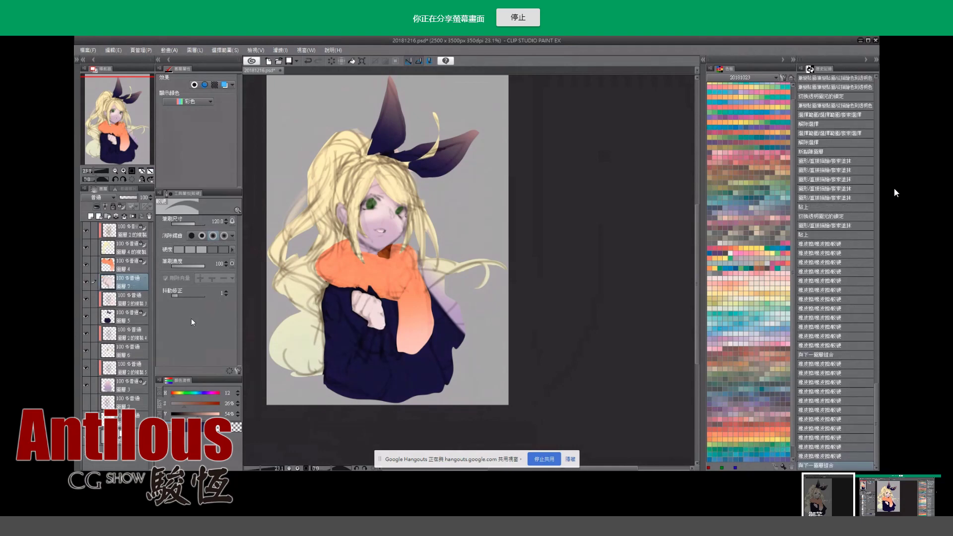
# Merge the remaining 圖層2的複製 copy down and erase the sleeve edge beside the hand.
pyautogui.click(120, 300)
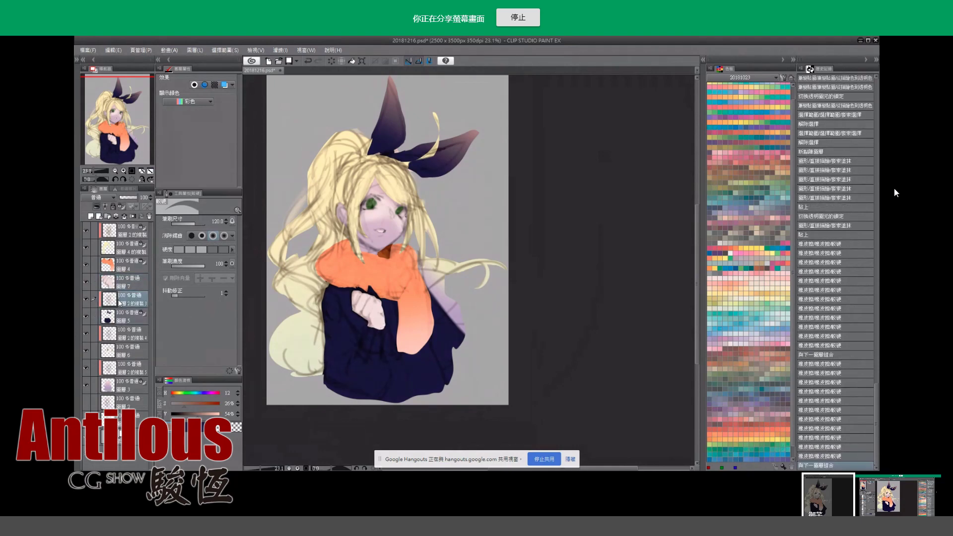
pyautogui.hotkey('ctrl', 'v')
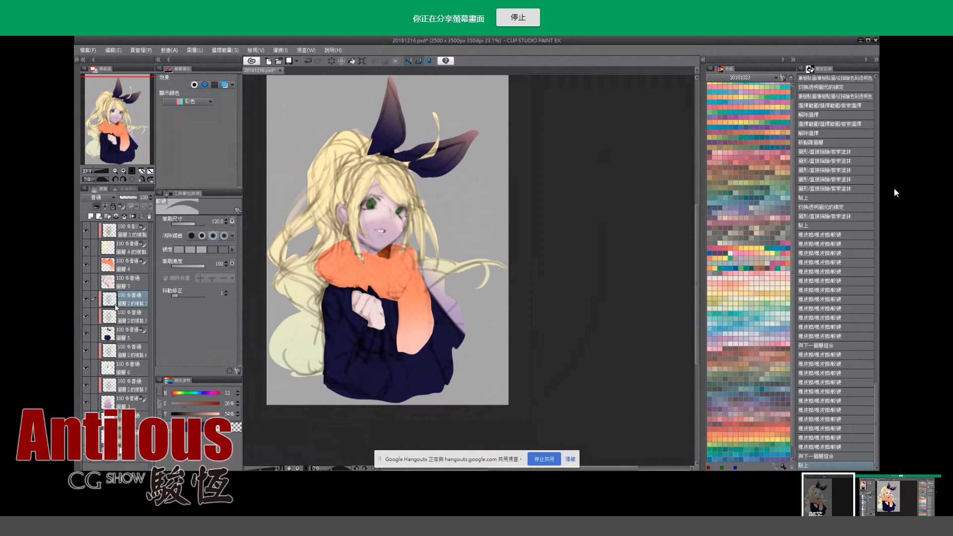
pyautogui.hotkey('ctrl', 'e')
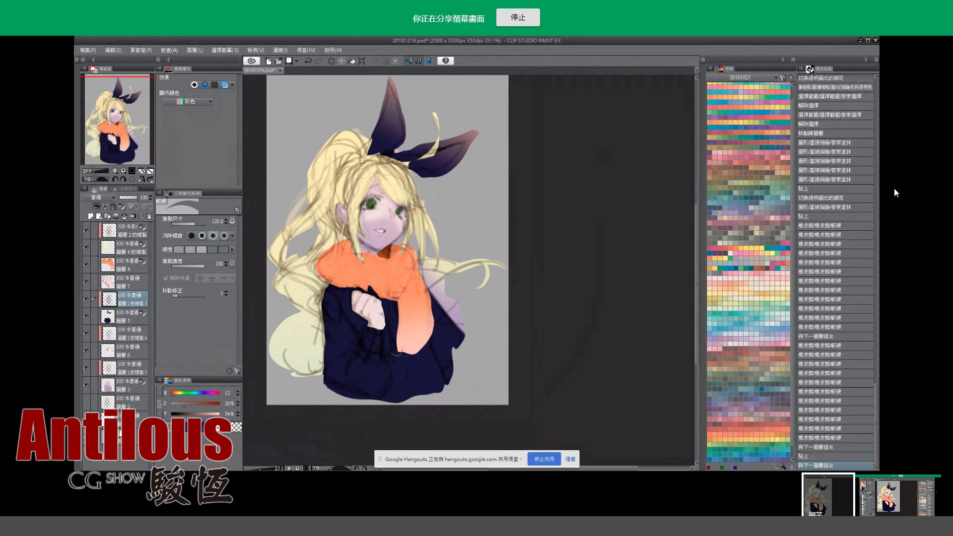
pyautogui.moveTo(398, 355); pyautogui.dragTo(391, 332)
pyautogui.hotkey('ctrl', 'z')
pyautogui.moveTo(338, 345)
pyautogui.mouseDown()
pyautogui.moveTo(325, 297)
pyautogui.moveTo(343, 331)
pyautogui.mouseUp()
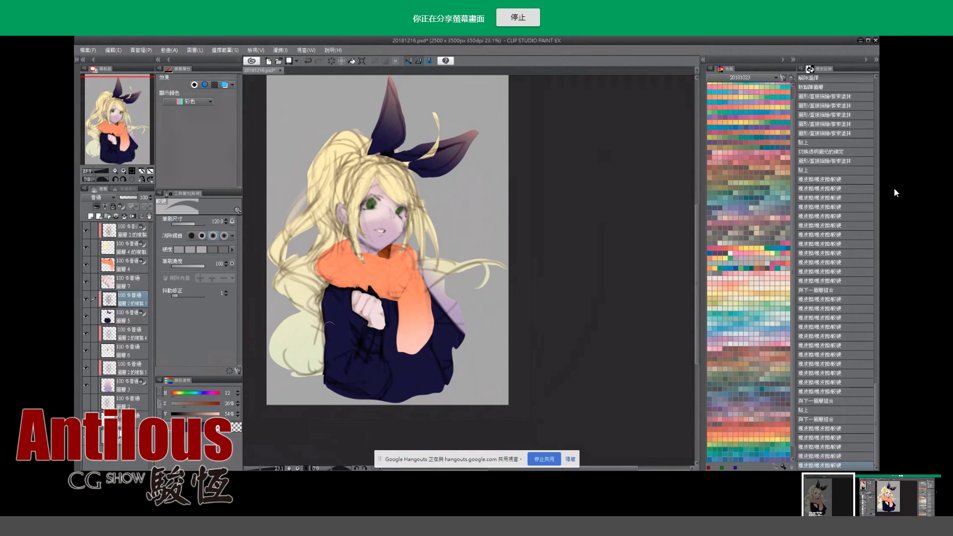
pyautogui.hotkey('ctrl', 'e')
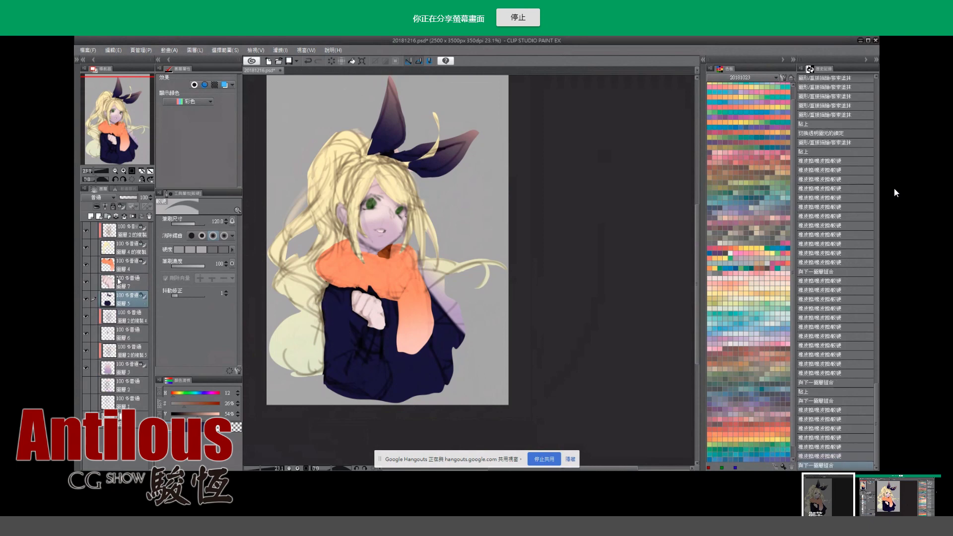
pyautogui.moveTo(341, 244); pyautogui.dragTo(336, 253)
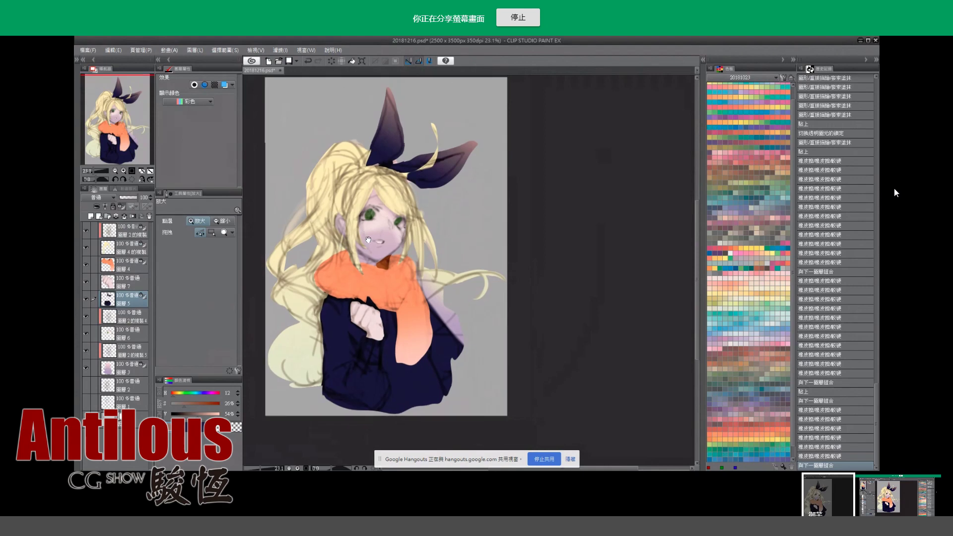
# Erase a little near the bow and soften the brush edge.
pyautogui.press('alt')
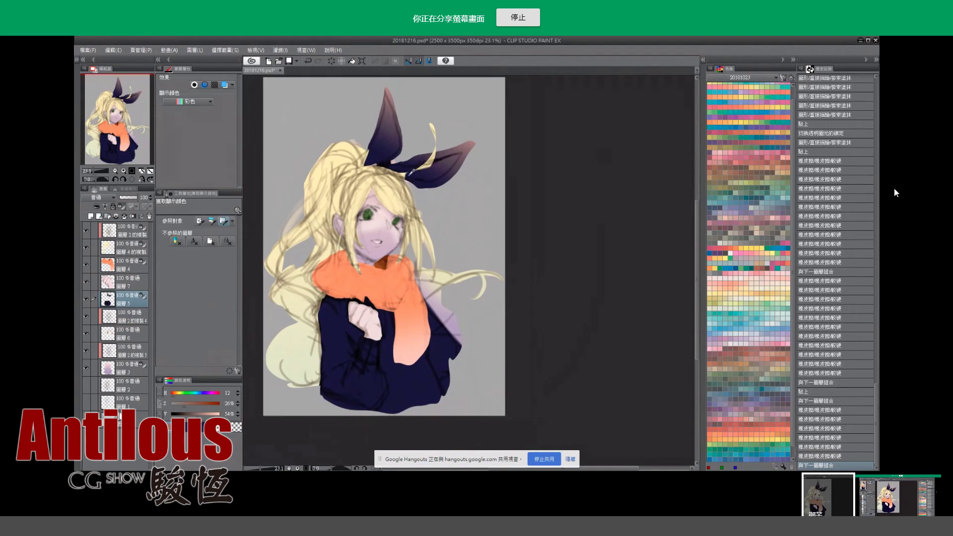
pyautogui.moveTo(409, 176)
pyautogui.mouseDown()
pyautogui.moveTo(410, 192)
pyautogui.moveTo(387, 156)
pyautogui.mouseUp()
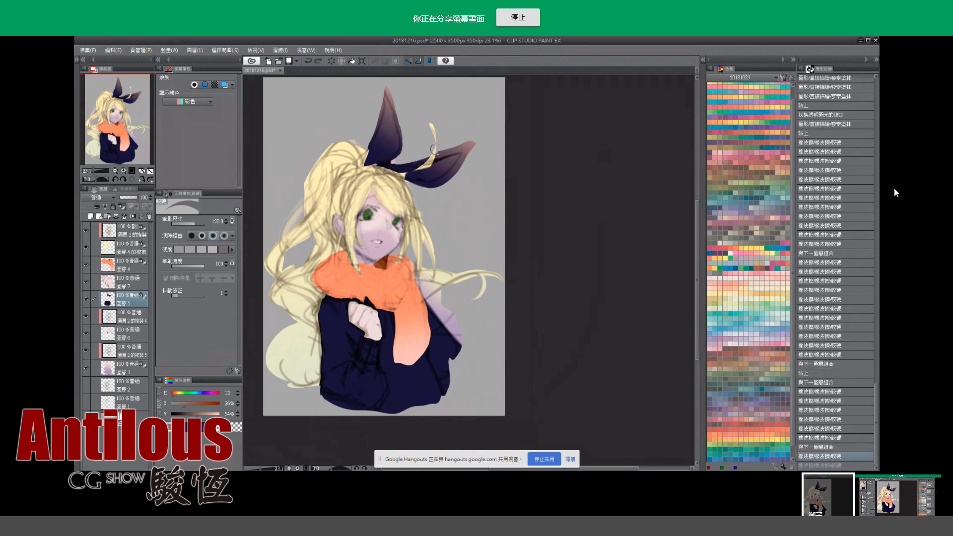
pyautogui.click(201, 249)
pyautogui.hotkey('ctrl', 'y')
pyautogui.hotkey('ctrl', 'z')
pyautogui.hotkey('ctrl', 'y')
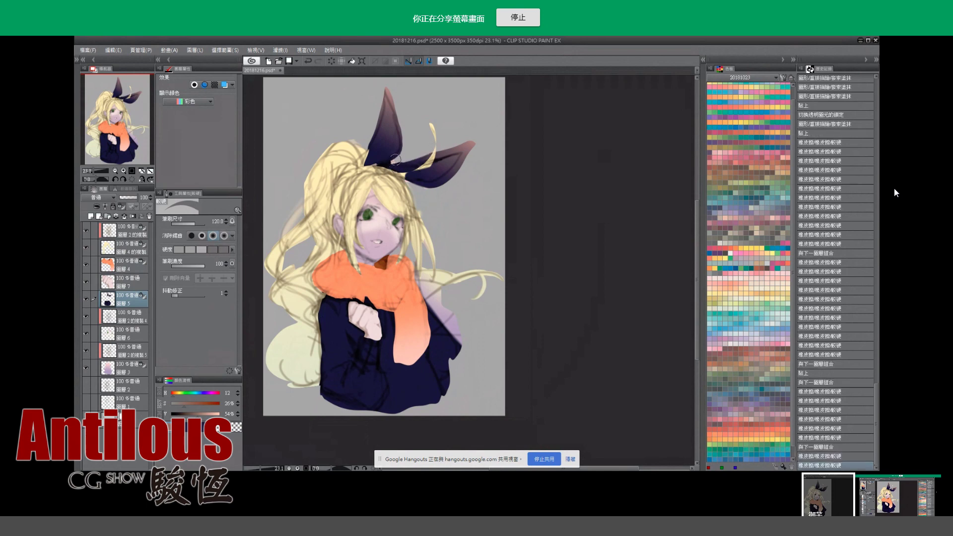
pyautogui.moveTo(401, 108); pyautogui.dragTo(403, 112)
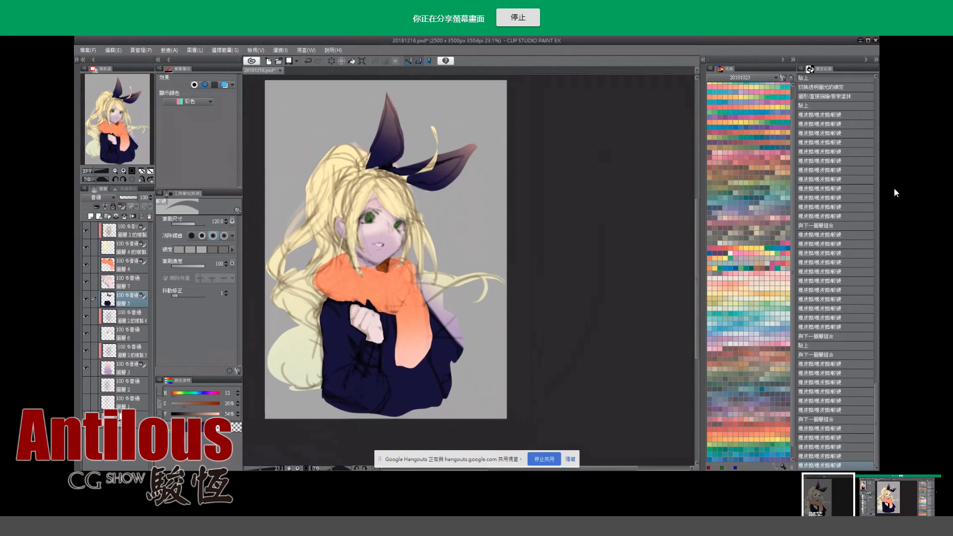
pyautogui.moveTo(432, 149); pyautogui.dragTo(417, 149)
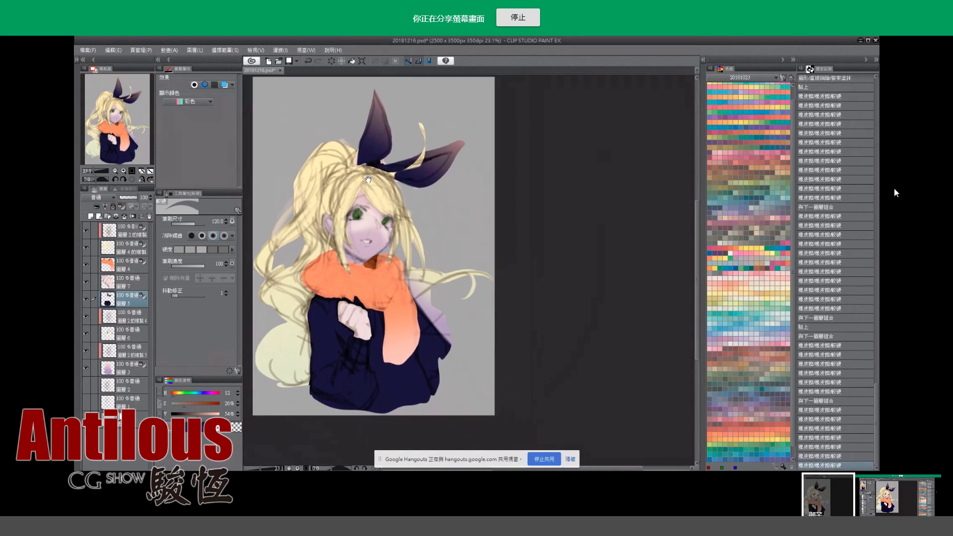
pyautogui.hotkey('ctrl', 'y')
pyautogui.hotkey('ctrl', 'z')
pyautogui.hotkey('ctrl', 'y')
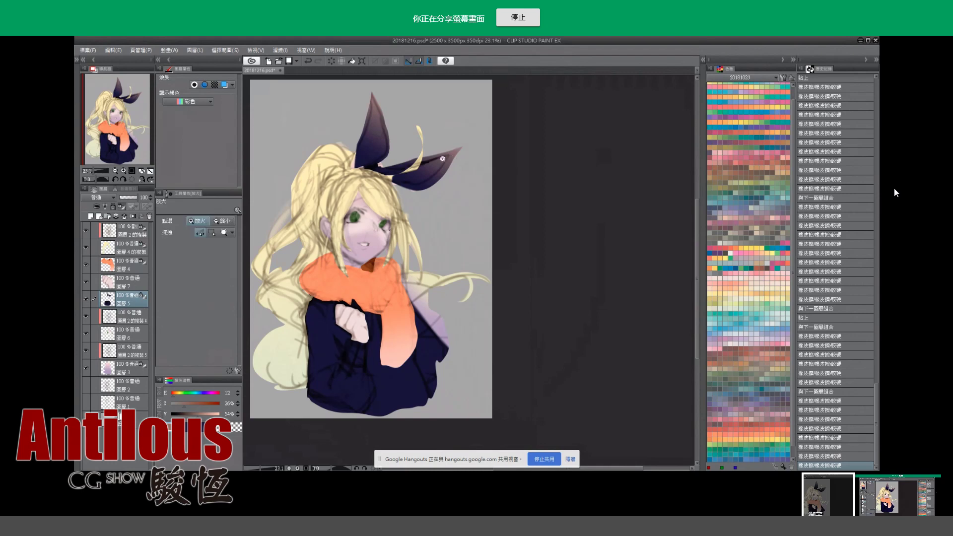
pyautogui.keyDown('ctrl'); pyautogui.keyDown('alt'); pyautogui.click(428, 190); pyautogui.keyUp('alt'); pyautogui.keyUp('ctrl')
# Airbrush dark purple, greyish pink and navy shading on the bow, then save.
pyautogui.press('b')
pyautogui.moveTo(432, 183)
pyautogui.mouseDown()
pyautogui.moveTo(446, 169)
pyautogui.moveTo(432, 171)
pyautogui.mouseUp()
pyautogui.keyDown('alt'); pyautogui.click(417, 198); pyautogui.keyUp('alt')
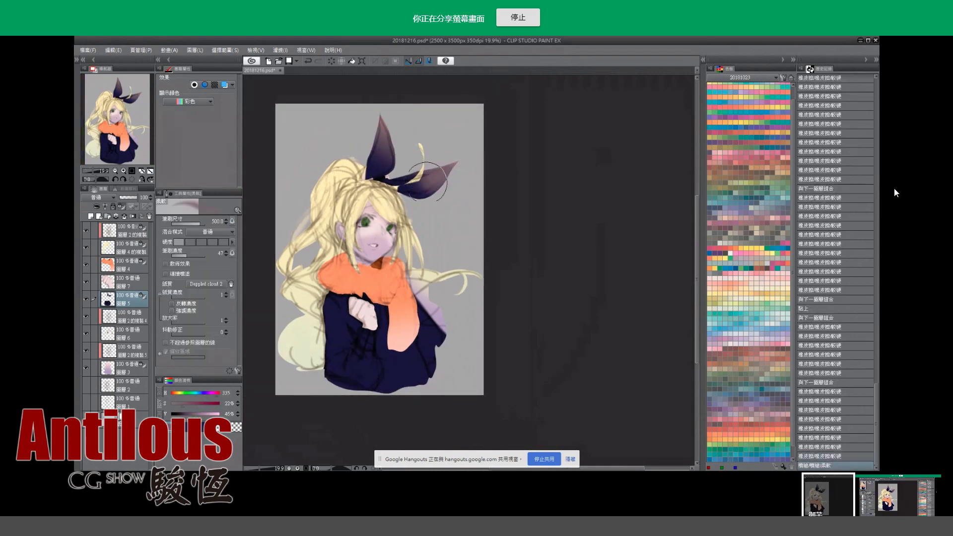
pyautogui.moveTo(407, 203); pyautogui.dragTo(389, 217)
pyautogui.keyDown('alt'); pyautogui.click(398, 171); pyautogui.keyUp('alt')
pyautogui.moveTo(422, 161); pyautogui.dragTo(387, 203)
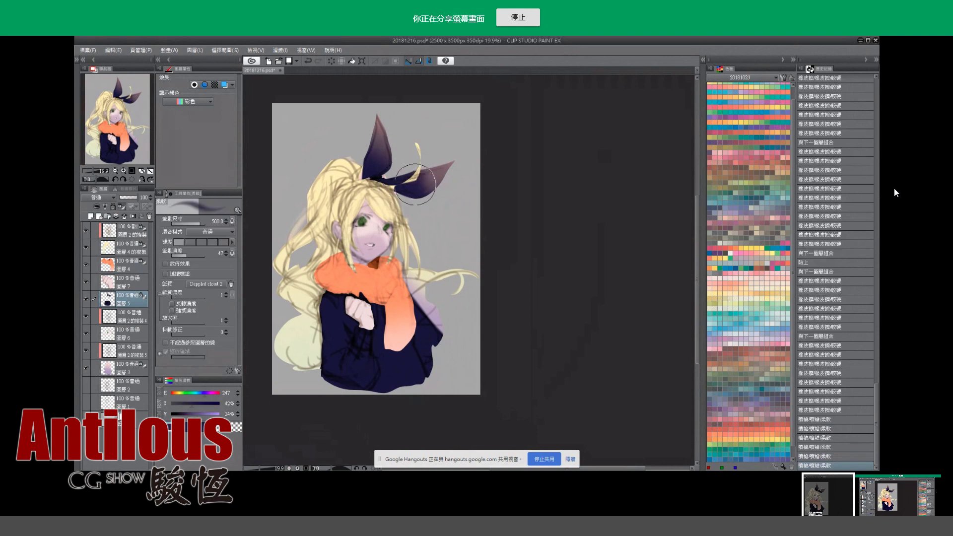
pyautogui.hotkey('ctrl', 's')
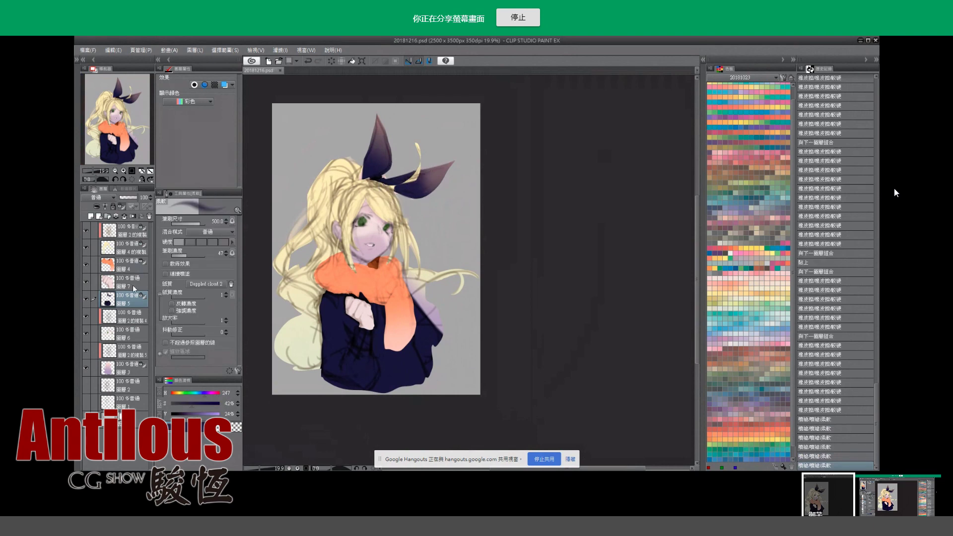
# Airbrush a pale pink tint across the scarf just below the chin.
pyautogui.keyDown('ctrl'); pyautogui.keyDown('shift'); pyautogui.click(368, 277); pyautogui.keyUp('shift'); pyautogui.keyUp('ctrl')
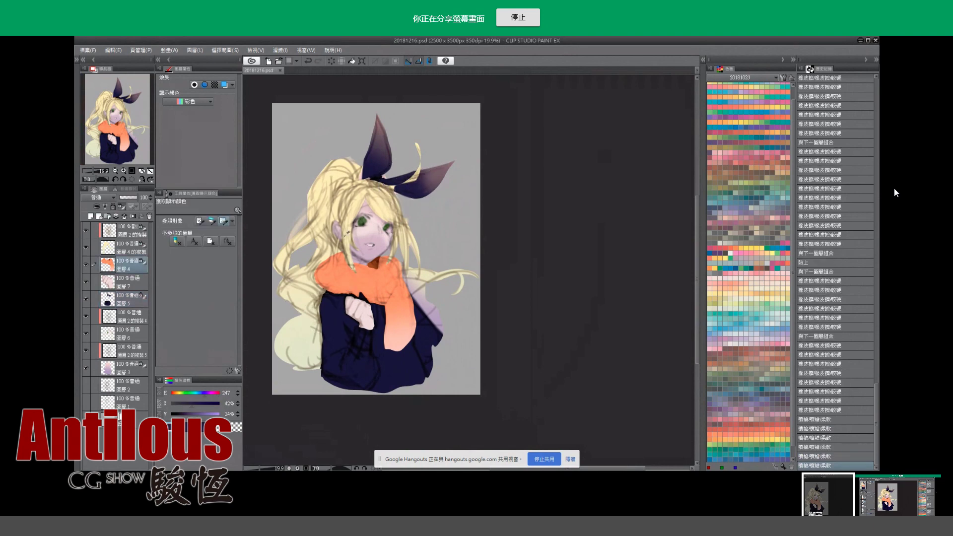
pyautogui.click(370, 233)
pyautogui.press('b')
pyautogui.moveTo(317, 263); pyautogui.dragTo(367, 277)
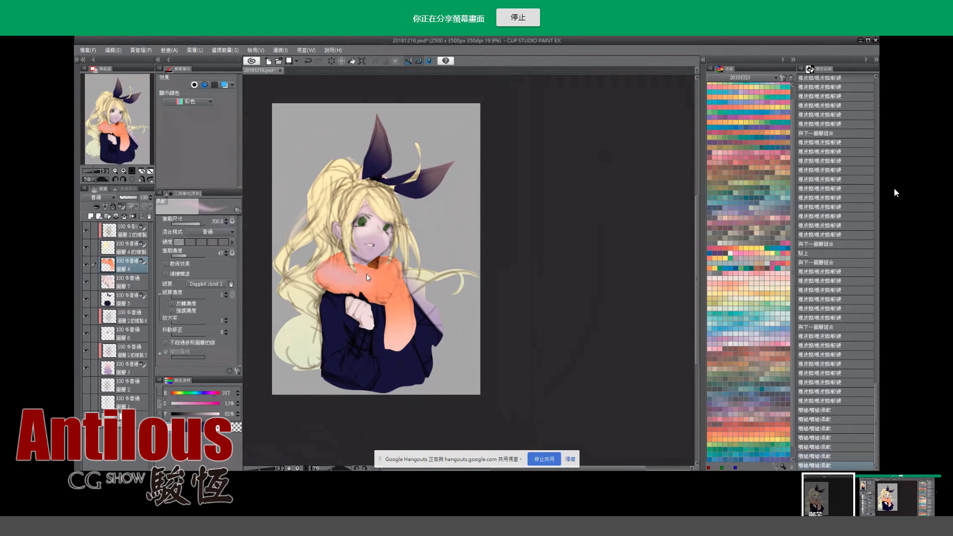
pyautogui.hotkey('ctrl', 'z')
pyautogui.hotkey('ctrl', 'y')
pyautogui.hotkey('ctrl', 'z')
pyautogui.hotkey('ctrl', 'y')
pyautogui.hotkey('ctrl', 'z')
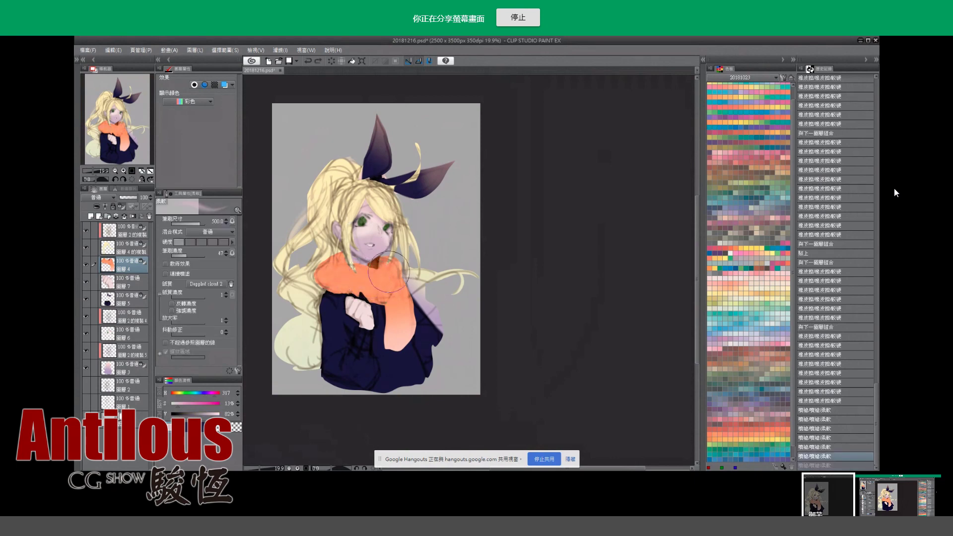
pyautogui.hotkey('ctrl', 'y')
pyautogui.hotkey('ctrl', 'z')
pyautogui.hotkey('ctrl', 'y')
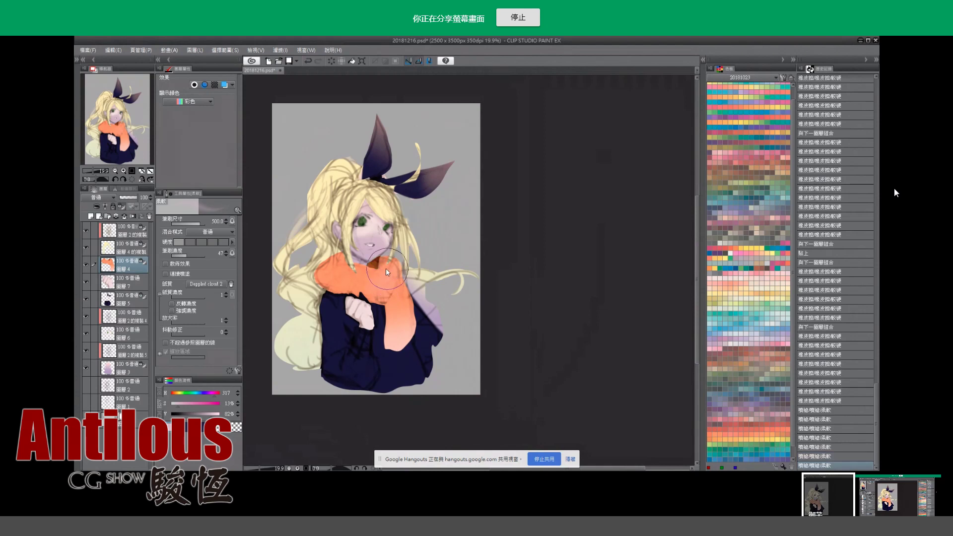
pyautogui.hotkey('ctrl', 'z')
pyautogui.hotkey('ctrl', 'y')
pyautogui.moveTo(387, 272)
pyautogui.mouseDown()
pyautogui.moveTo(384, 263)
pyautogui.moveTo(382, 290)
pyautogui.moveTo(339, 259)
pyautogui.mouseUp()
# Try and undo a watercolour blend in the scarf's orange-brown, then unlock the scarf layer's transparency.
pyautogui.press('alt')
pyautogui.keyDown('alt'); pyautogui.click(374, 264); pyautogui.keyUp('alt')
pyautogui.press('b')
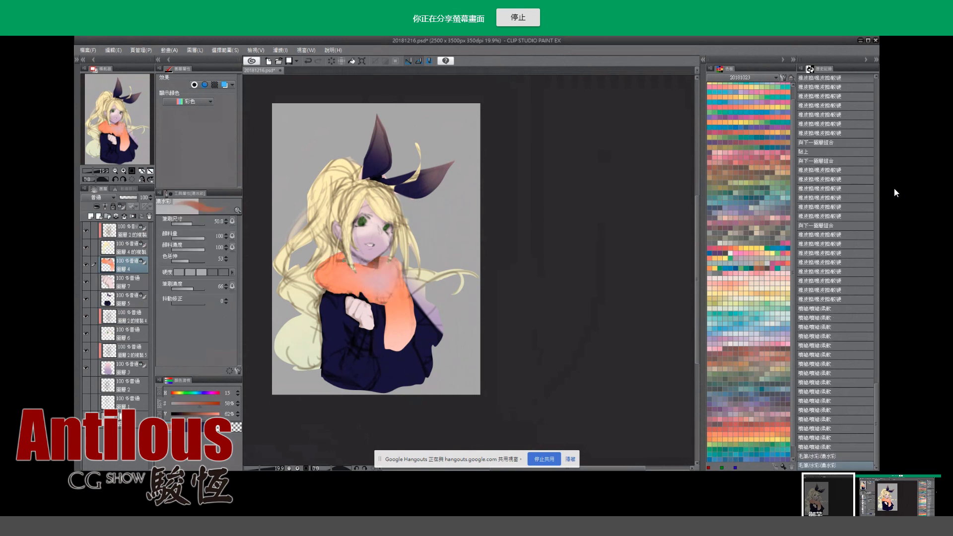
pyautogui.moveTo(365, 294)
pyautogui.mouseDown()
pyautogui.moveTo(377, 302)
pyautogui.moveTo(350, 298)
pyautogui.mouseUp()
pyautogui.hotkey('ctrl', 'z')
pyautogui.hotkey('ctrl', 'y')
pyautogui.hotkey('ctrl', 'z')
pyautogui.click(130, 217)
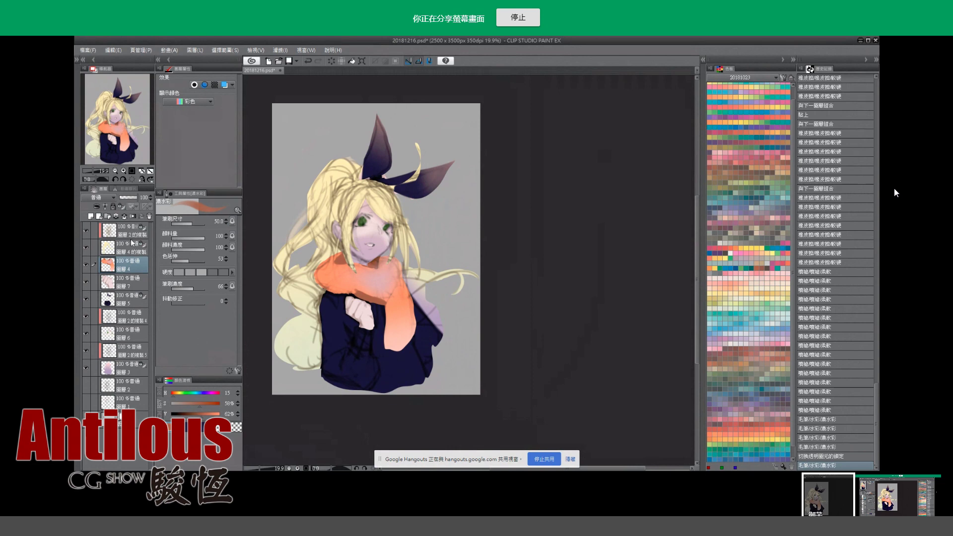
# Clip the top copied layer to the layer below so the sketch lines hide, then select Layer 4 copy.
pyautogui.click(101, 232)
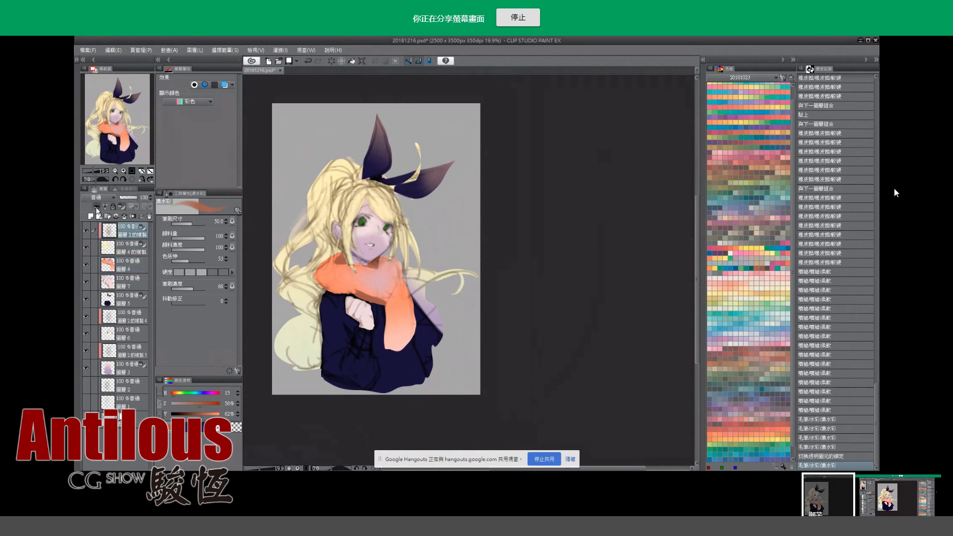
pyautogui.click(96, 207)
pyautogui.click(97, 207)
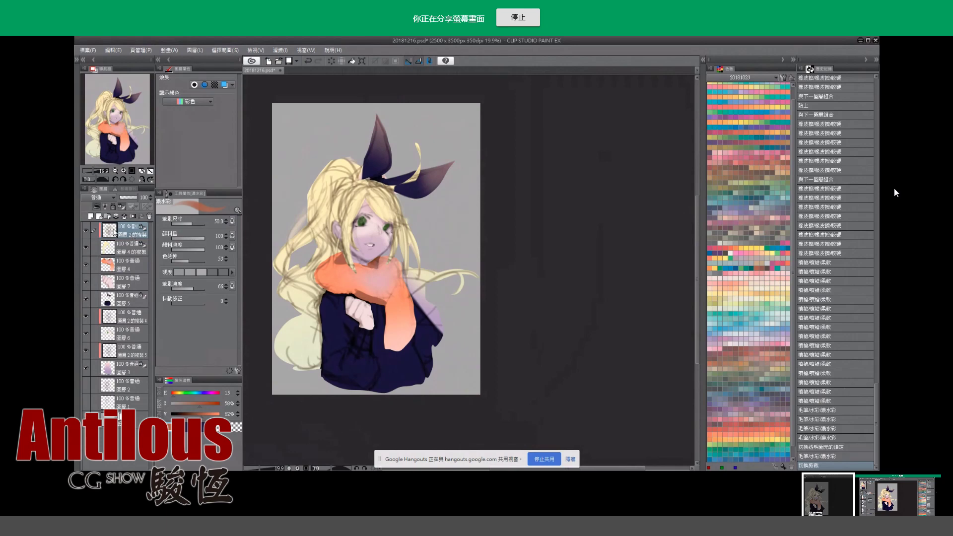
pyautogui.press('/')
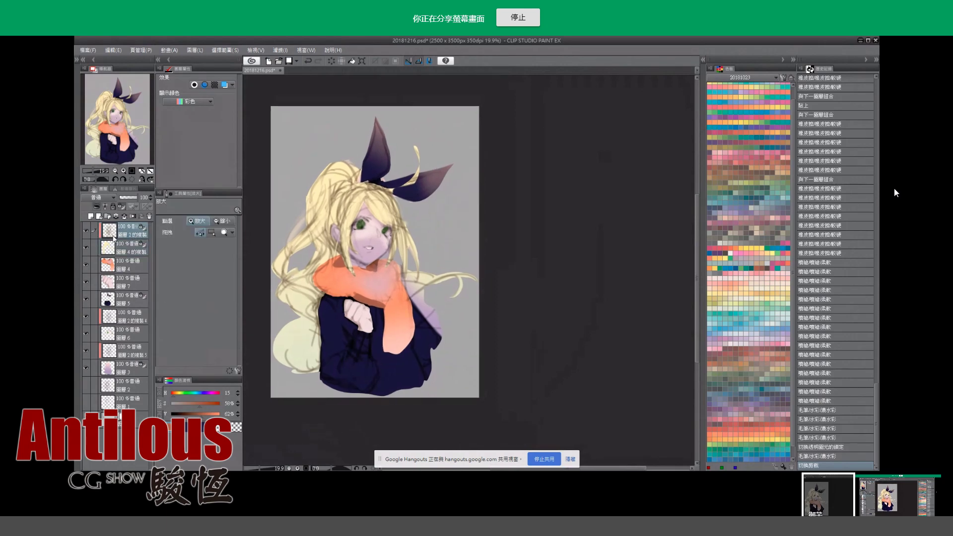
pyautogui.click(119, 245)
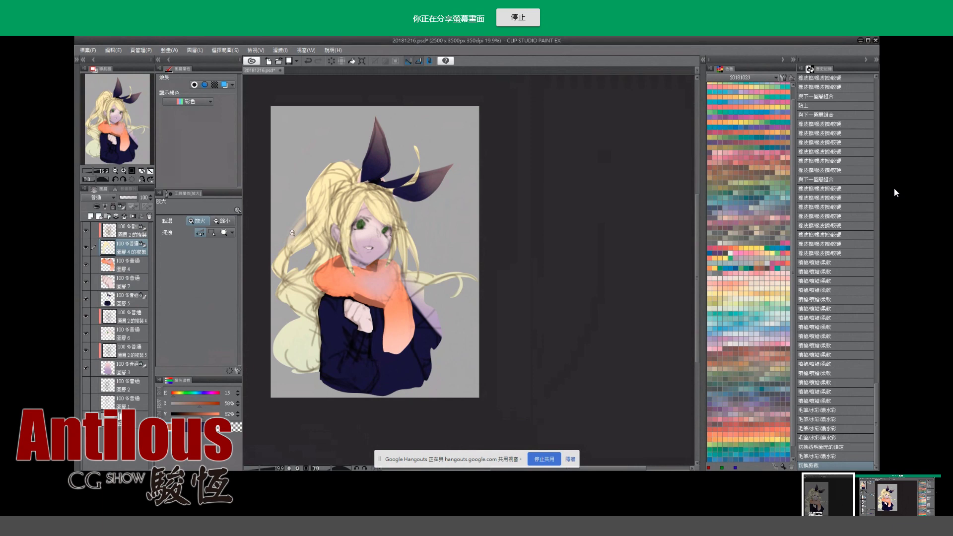
# Airbrush soft pale pink shading across the face near the eye with a smaller brush.
pyautogui.press('b')
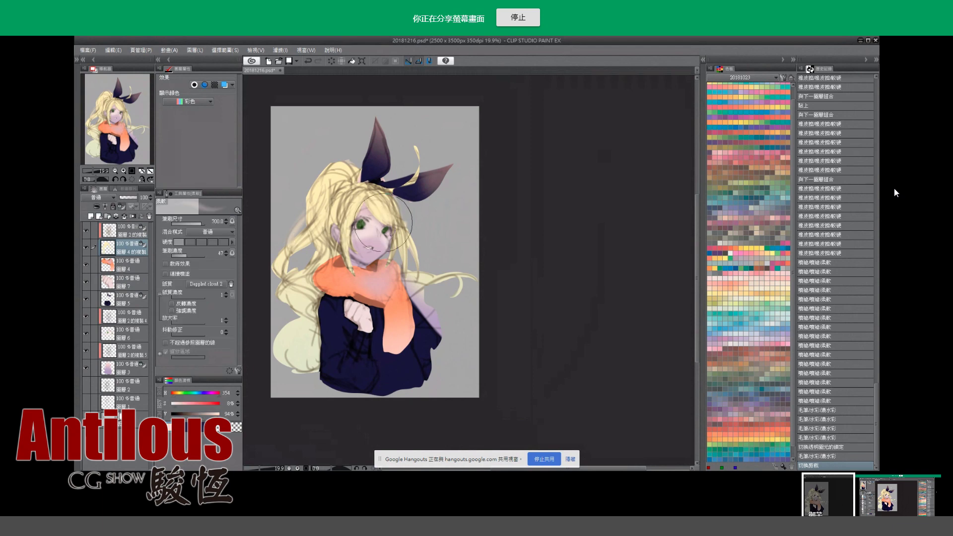
pyautogui.moveTo(383, 223)
pyautogui.mouseDown()
pyautogui.moveTo(370, 233)
pyautogui.moveTo(386, 229)
pyautogui.moveTo(357, 248)
pyautogui.moveTo(357, 238)
pyautogui.moveTo(377, 248)
pyautogui.mouseUp()
pyautogui.press('[')
pyautogui.hotkey('ctrl', 'z')
pyautogui.keyDown('alt'); pyautogui.click(386, 227); pyautogui.keyUp('alt')
pyautogui.hotkey('ctrl', 'z')
# Refine the soft shading near the eye and cheek, undoing stray strokes.
pyautogui.hotkey('ctrl', 'z')
pyautogui.keyDown('alt'); pyautogui.click(359, 226); pyautogui.keyUp('alt')
pyautogui.keyDown('alt'); pyautogui.click(354, 238); pyautogui.keyUp('alt')
pyautogui.hotkey('ctrl', 'z')
pyautogui.keyDown('alt'); pyautogui.click(357, 238); pyautogui.keyUp('alt')
pyautogui.keyDown('alt'); pyautogui.click(360, 241); pyautogui.keyUp('alt')
pyautogui.scroll(1, 369, 259)
pyautogui.hotkey('ctrl', 'z')
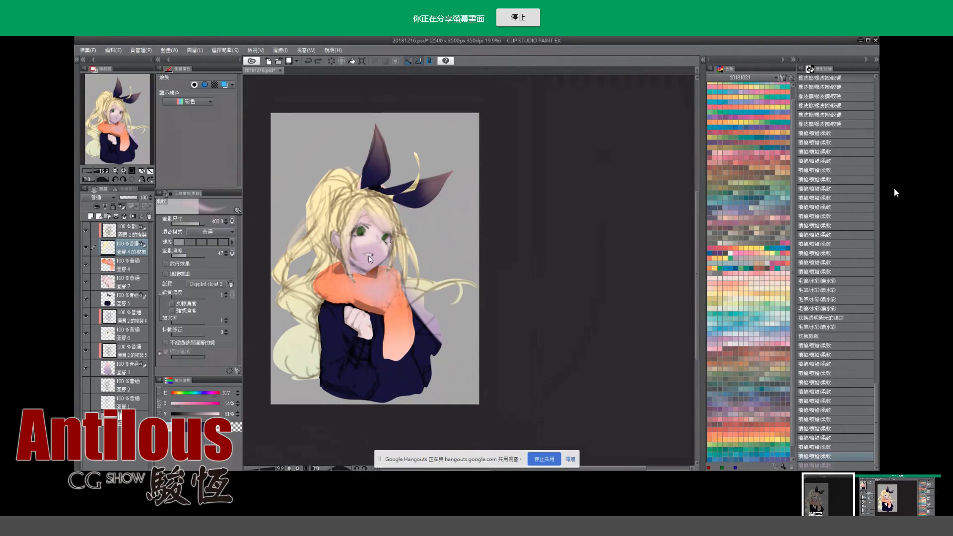
pyautogui.hotkey('ctrl', 'z')
pyautogui.press('alt')
pyautogui.click(111, 361)
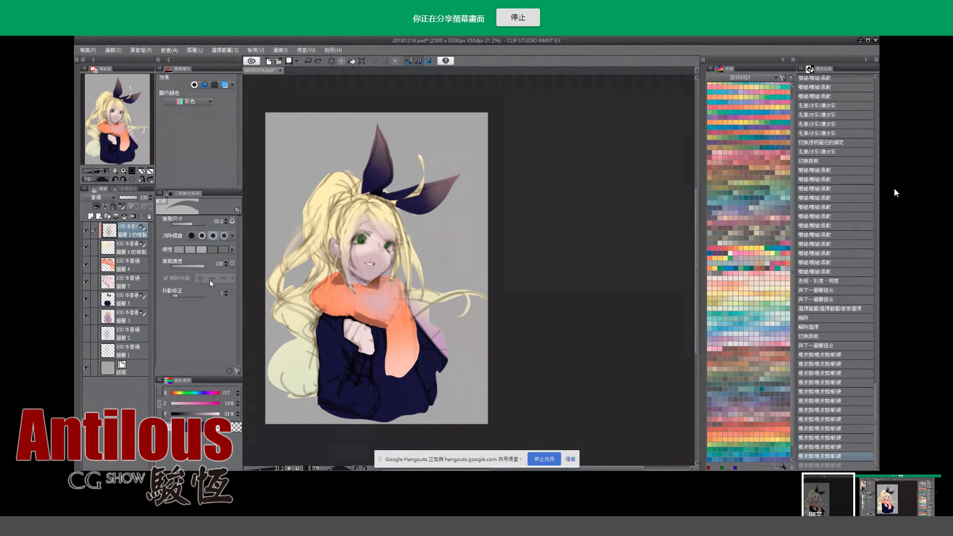
# On Layer 4 copy, sample a skin colour from the canvas for the airbrush.
pyautogui.click(122, 247)
pyautogui.press('i')
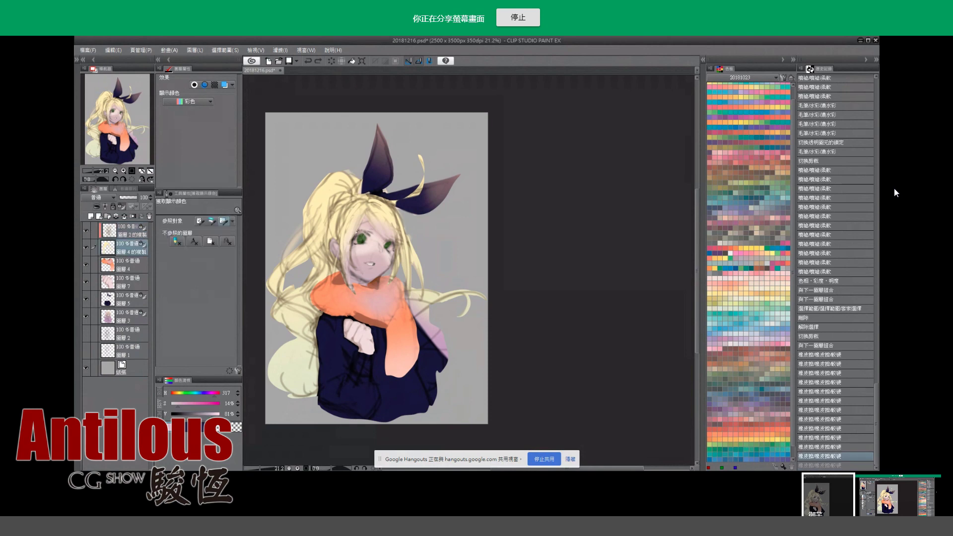
pyautogui.click(371, 225)
pyautogui.press('b')
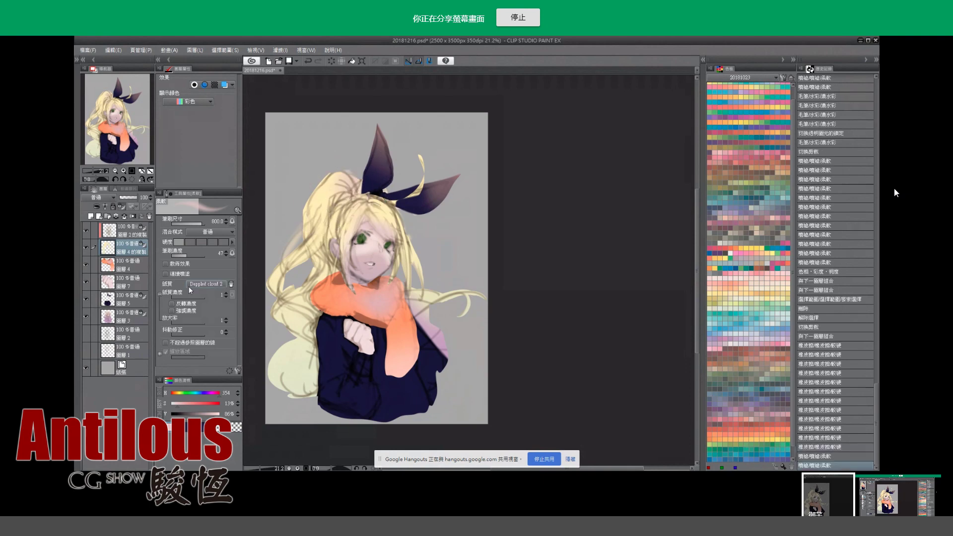
pyautogui.hotkey('ctrl', 'z')
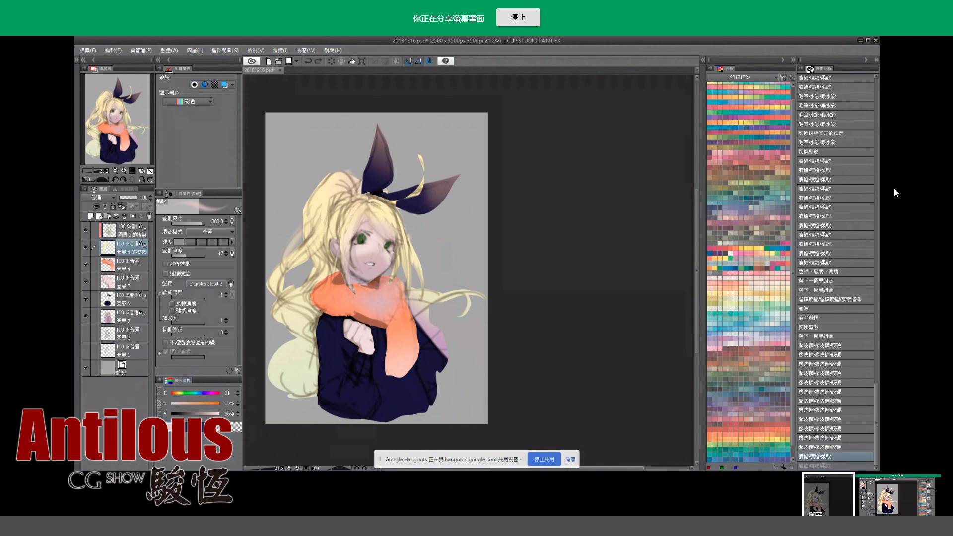
# Set a warm light HSV colour and airbrush the left hair beside the scarf.
pyautogui.click(175, 393)
pyautogui.click(202, 413)
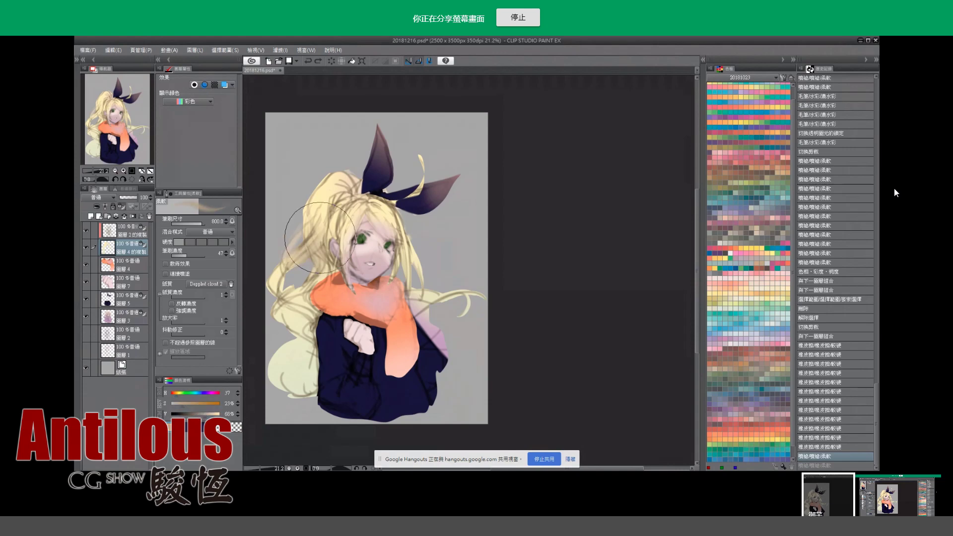
pyautogui.click(184, 403)
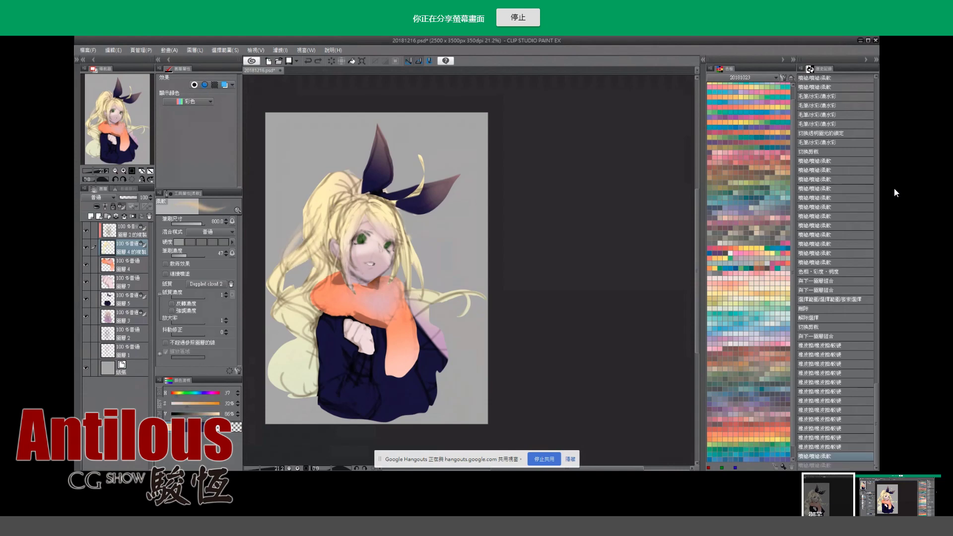
pyautogui.click(211, 414)
pyautogui.moveTo(323, 282)
pyautogui.mouseDown()
pyautogui.moveTo(300, 303)
pyautogui.moveTo(298, 338)
pyautogui.mouseUp()
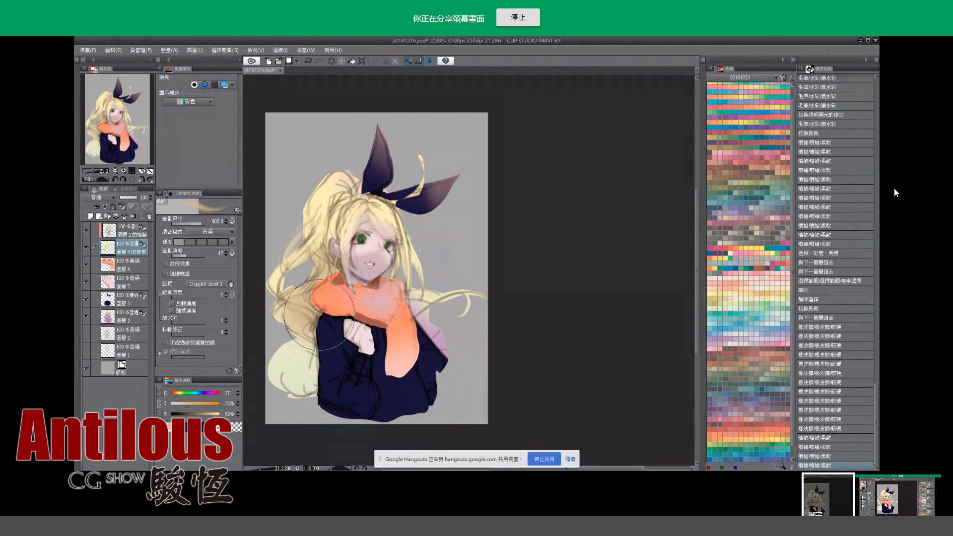
pyautogui.moveTo(327, 368); pyautogui.dragTo(360, 340)
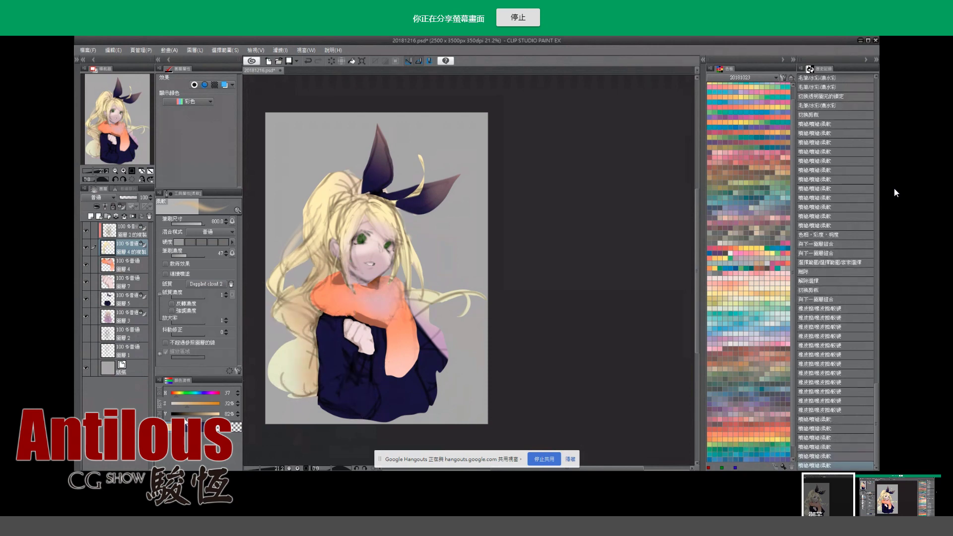
# Add soft mauve shading over the hair and scarf, then try a pale yellow stroke (undone).
pyautogui.keyDown('alt'); pyautogui.click(347, 258); pyautogui.keyUp('alt')
pyautogui.moveTo(303, 323)
pyautogui.mouseDown()
pyautogui.moveTo(322, 271)
pyautogui.moveTo(301, 343)
pyautogui.moveTo(329, 388)
pyautogui.moveTo(288, 402)
pyautogui.mouseUp()
pyautogui.press('alt')
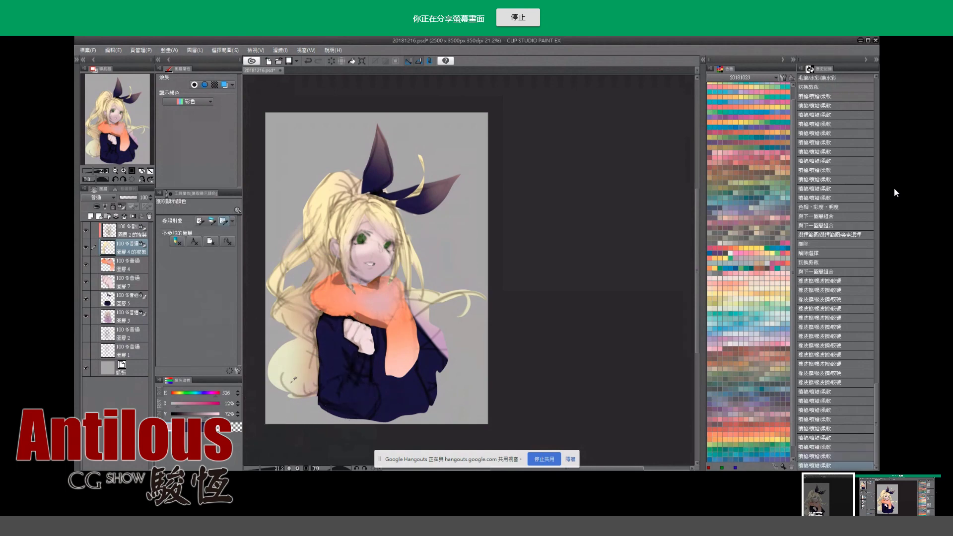
pyautogui.keyDown('alt'); pyautogui.click(293, 380); pyautogui.keyUp('alt')
pyautogui.moveTo(317, 350); pyautogui.dragTo(278, 412)
pyautogui.hotkey('ctrl', 'z')
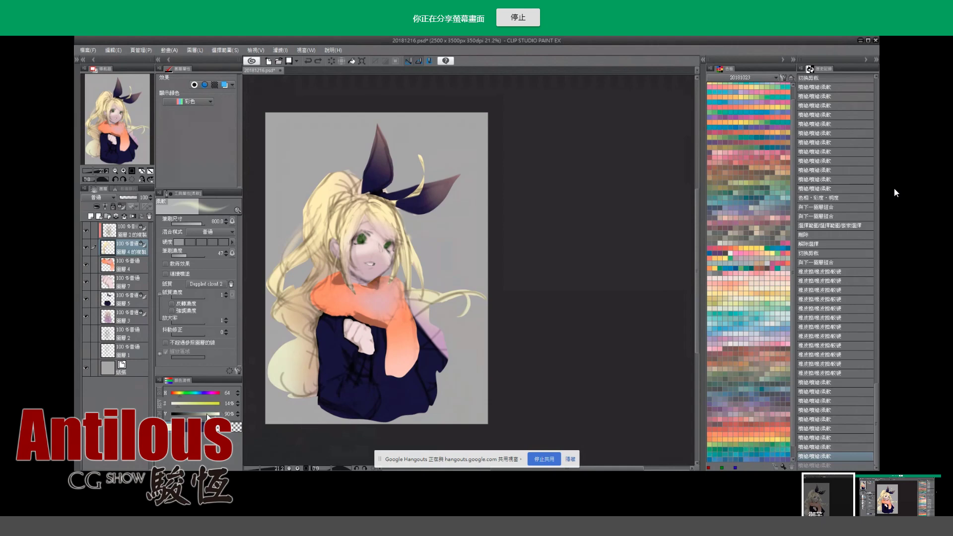
# Shift the colour to pale green and fade a paint-to-transparent gradient over the hair ends.
pyautogui.moveTo(214, 414); pyautogui.dragTo(218, 414)
pyautogui.click(180, 394)
pyautogui.click(179, 404)
pyautogui.moveTo(188, 396); pyautogui.dragTo(191, 395)
pyautogui.press('g')
pyautogui.moveTo(303, 305); pyautogui.dragTo(285, 441)
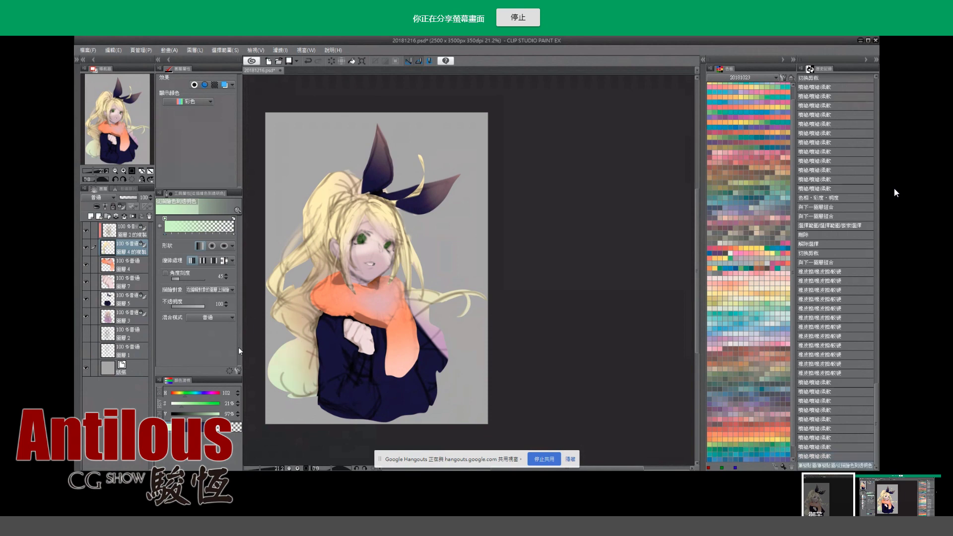
# Merge the top copied layer down, undoing an accidental layer reorder.
pyautogui.click(121, 238)
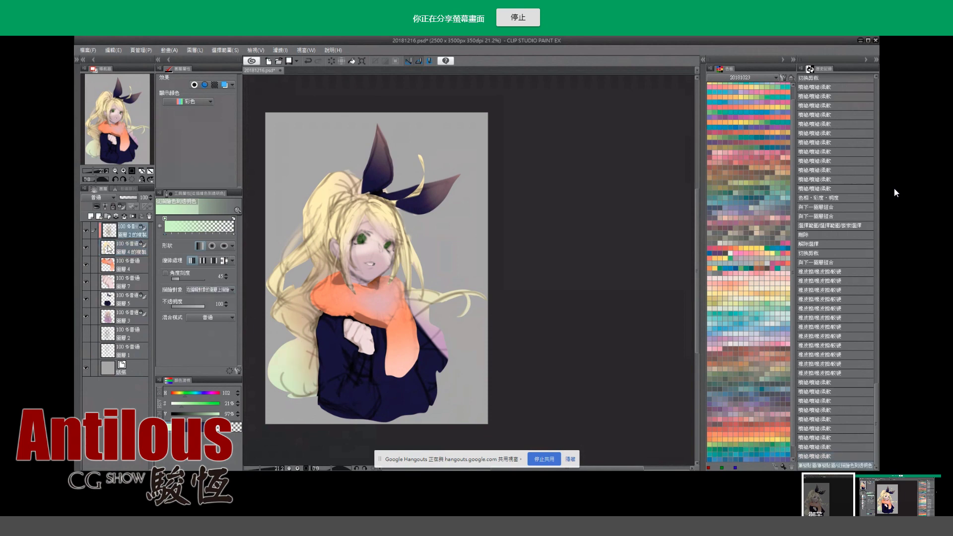
pyautogui.hotkey('ctrl', 'e')
pyautogui.click(114, 271)
pyautogui.click(112, 303)
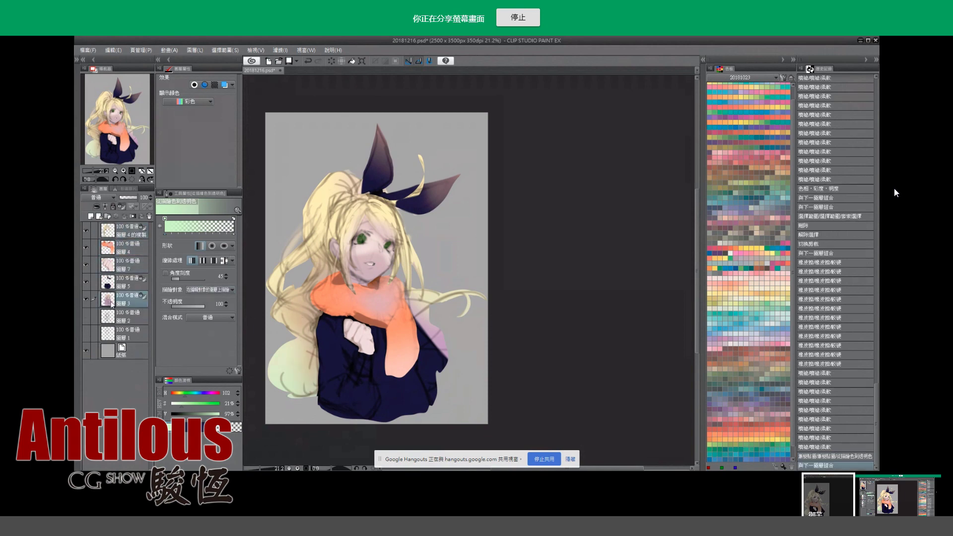
pyautogui.moveTo(119, 265); pyautogui.dragTo(126, 295)
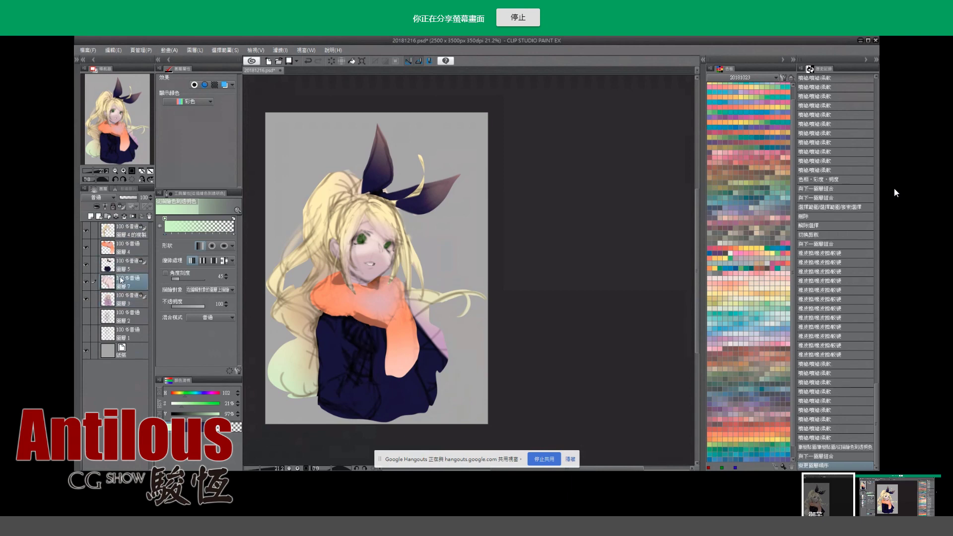
pyautogui.hotkey('ctrl', 'z')
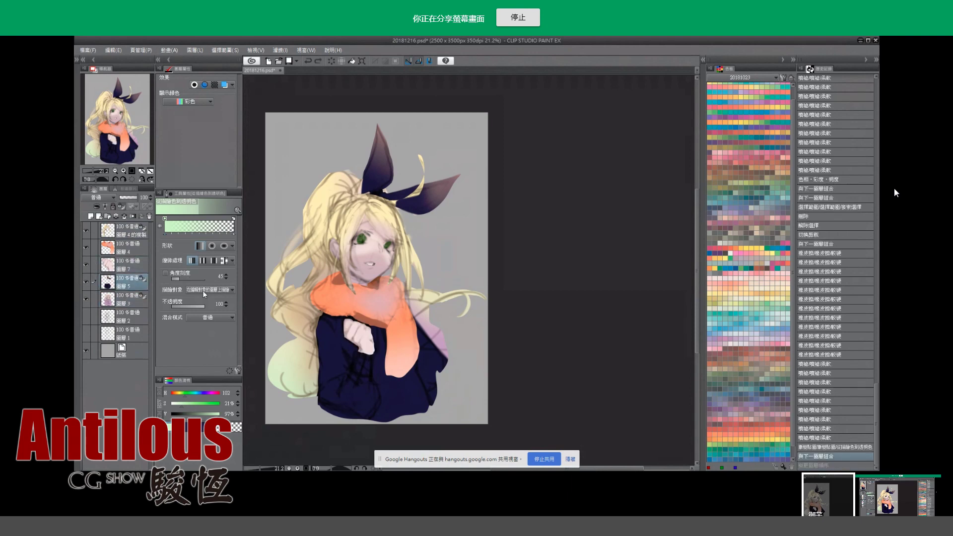
# Lasso-select the sleeve under the hand.
pyautogui.press('m')
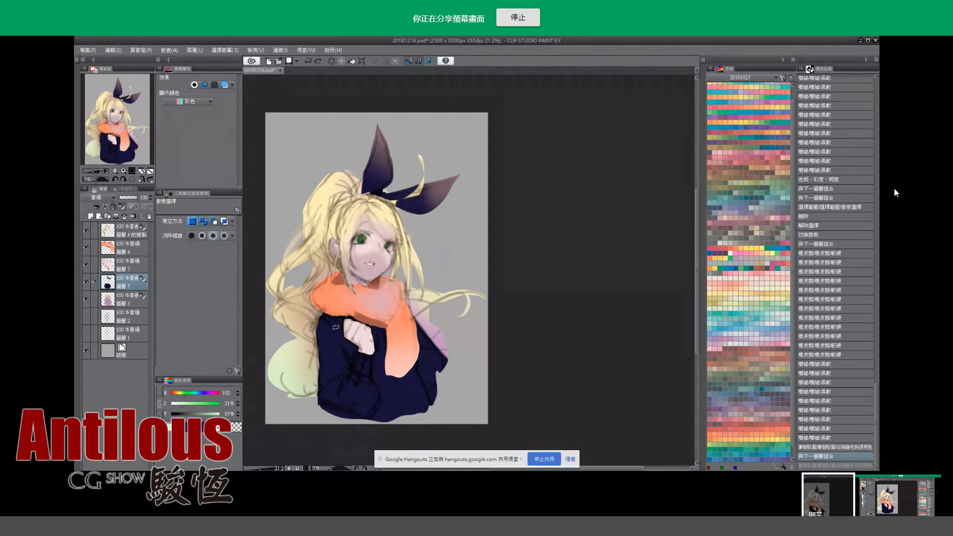
pyautogui.moveTo(351, 365); pyautogui.dragTo(359, 348)
pyautogui.moveTo(376, 376); pyautogui.dragTo(372, 351)
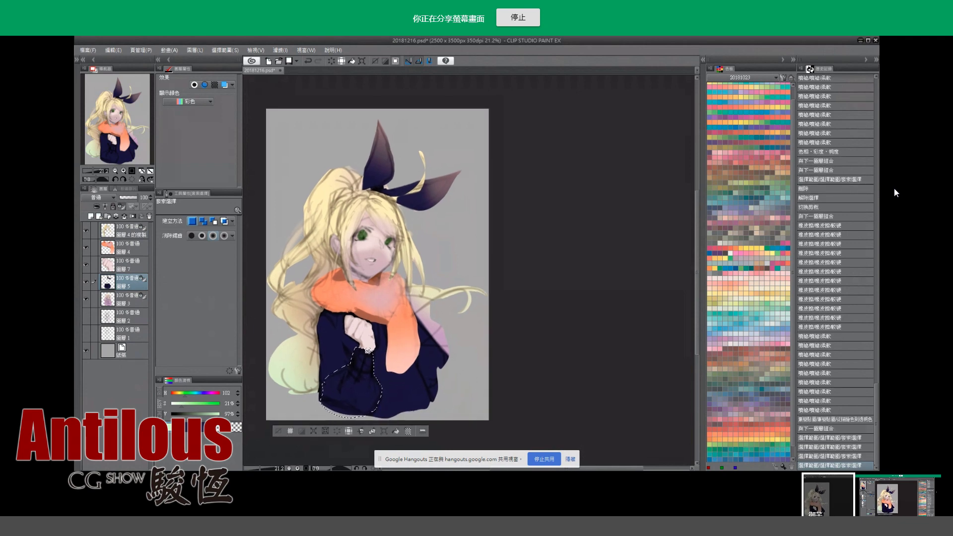
# Cut and paste the sleeve onto its own layer, and shift the hand slightly on layer 7.
pyautogui.hotkey('ctrl', 'x')
pyautogui.hotkey('ctrl', 'v')
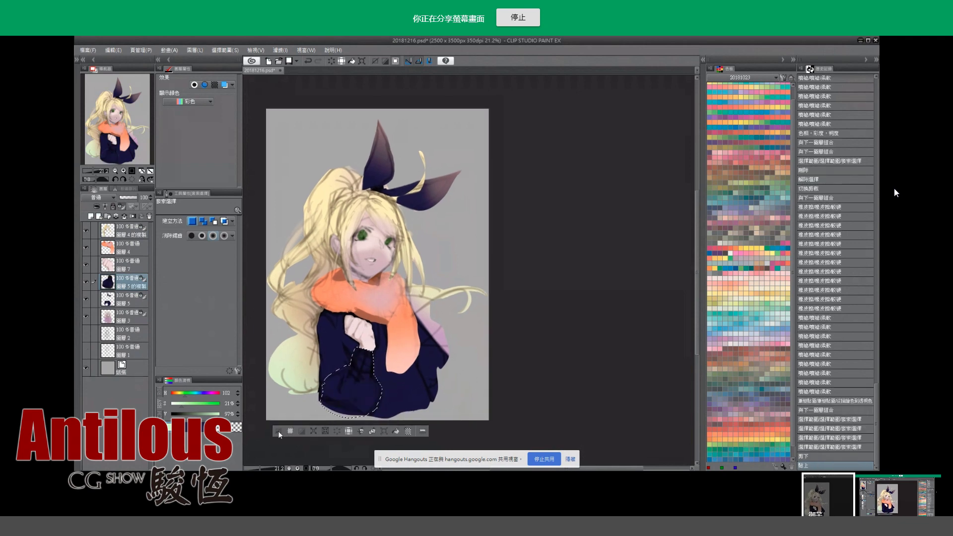
pyautogui.click(278, 431)
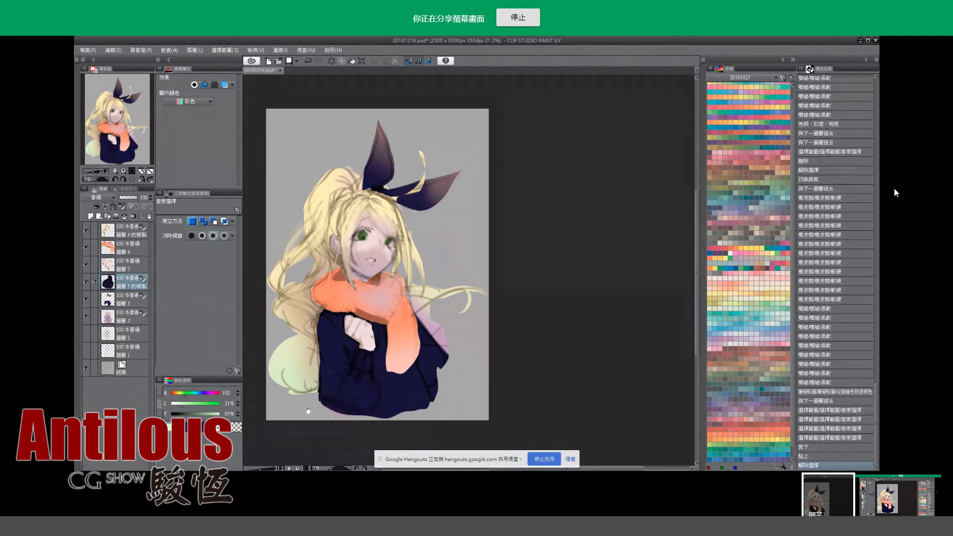
pyautogui.click(118, 266)
pyautogui.press('k')
pyautogui.moveTo(365, 332); pyautogui.dragTo(350, 342)
# Airbrush pink shading onto the pasted sleeve layer using a sampled warm colour.
pyautogui.click(136, 283)
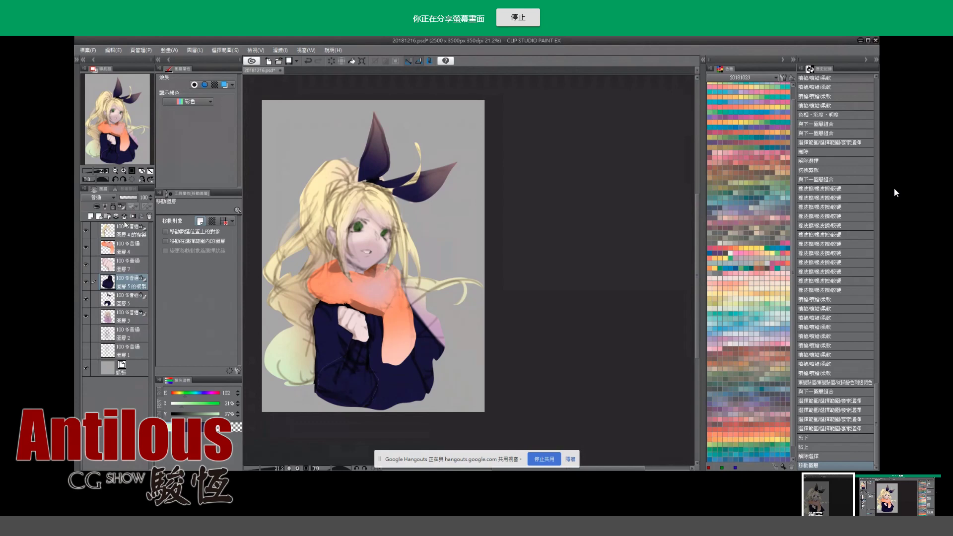
pyautogui.press('i')
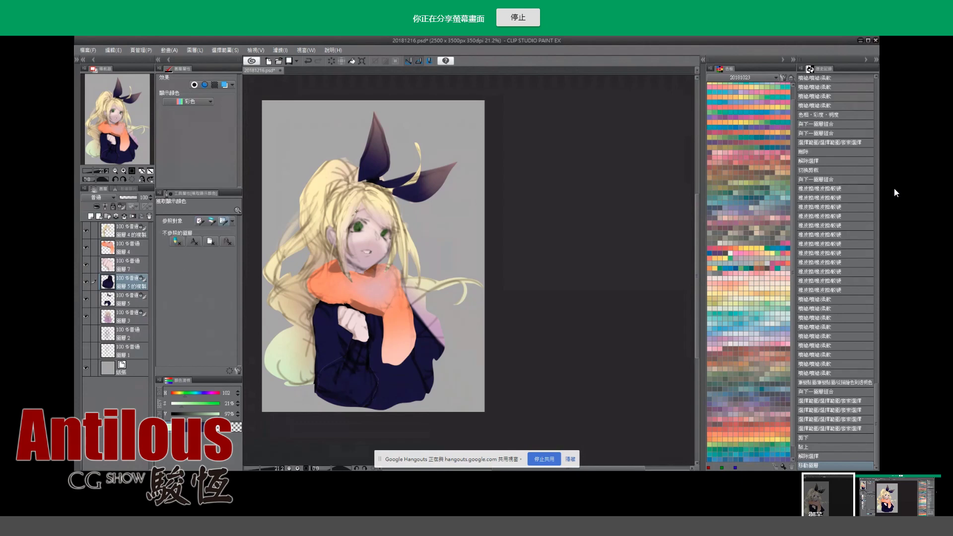
pyautogui.hotkey('ctrl', 'z')
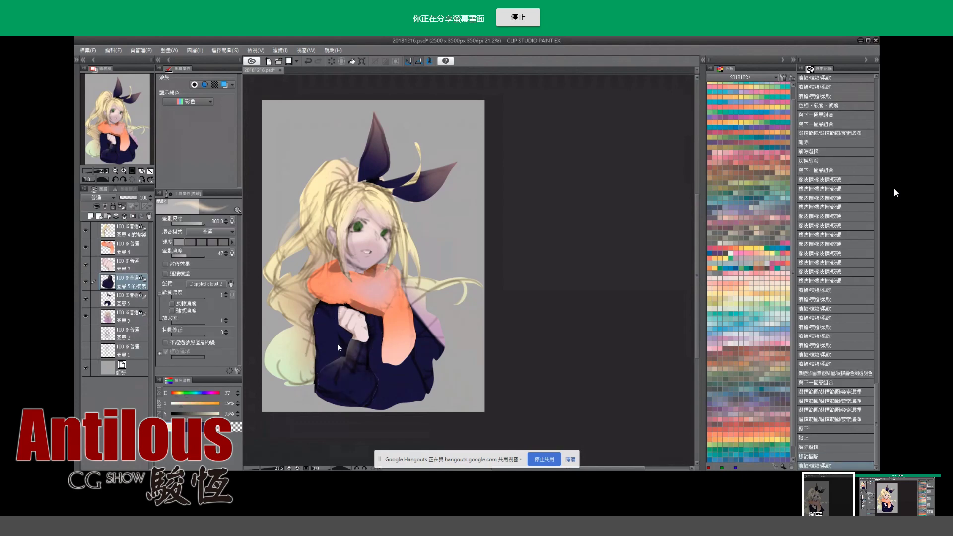
pyautogui.click(385, 281)
pyautogui.press('b')
pyautogui.moveTo(318, 312); pyautogui.dragTo(348, 368)
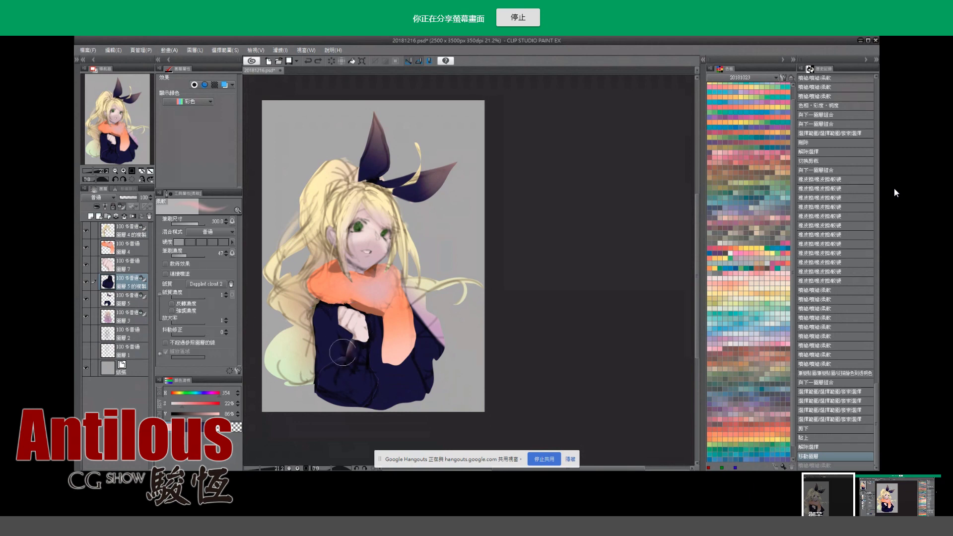
pyautogui.moveTo(328, 317); pyautogui.dragTo(347, 354)
pyautogui.hotkey('ctrl', 'z')
pyautogui.hotkey('ctrl', 'y')
pyautogui.moveTo(347, 354); pyautogui.dragTo(342, 356)
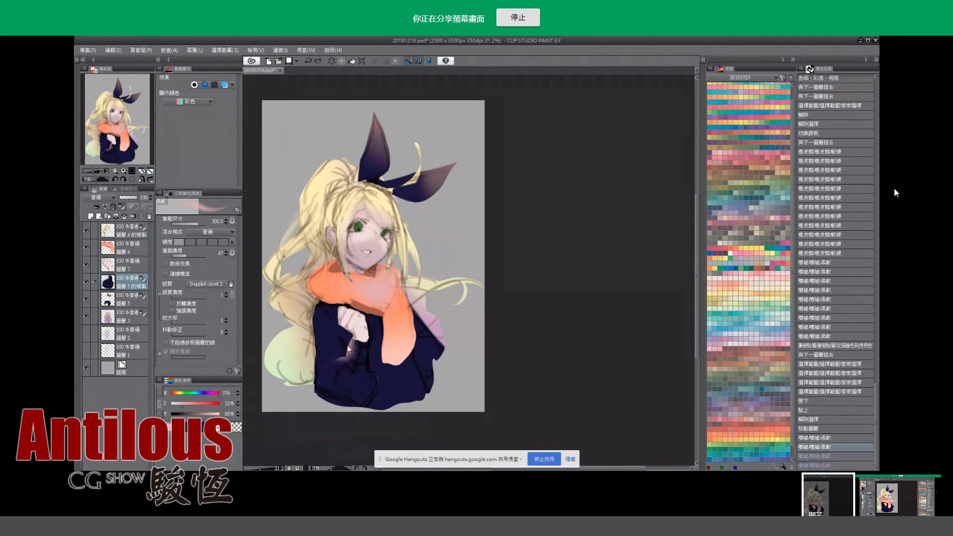
pyautogui.hotkey('ctrl', 'z')
pyautogui.hotkey('ctrl', 'z')
pyautogui.hotkey('ctrl', 'y')
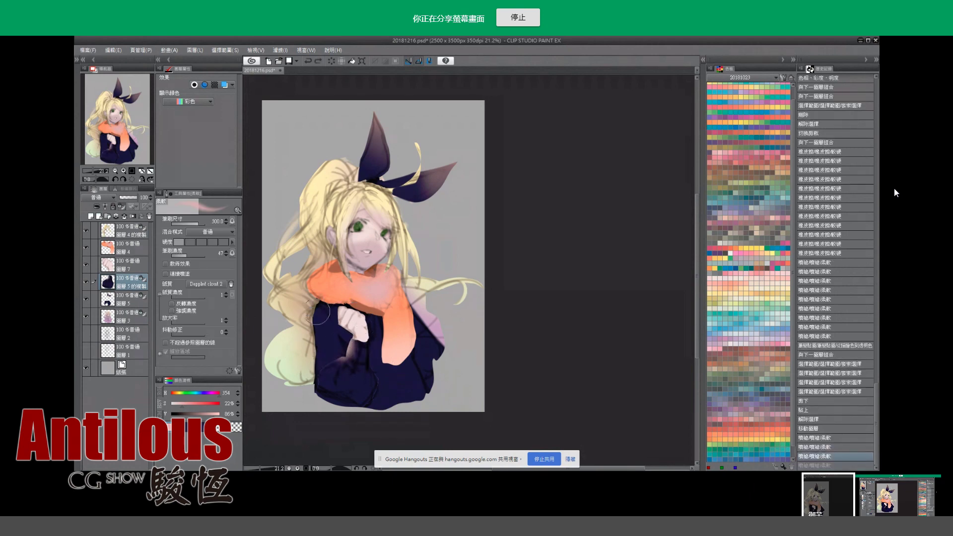
# On layer 4, pick a pale lavender, lock transparent pixels and try a lasso fill near the mouth (undone).
pyautogui.click(130, 247)
pyautogui.keyDown('alt'); pyautogui.click(380, 248); pyautogui.keyUp('alt')
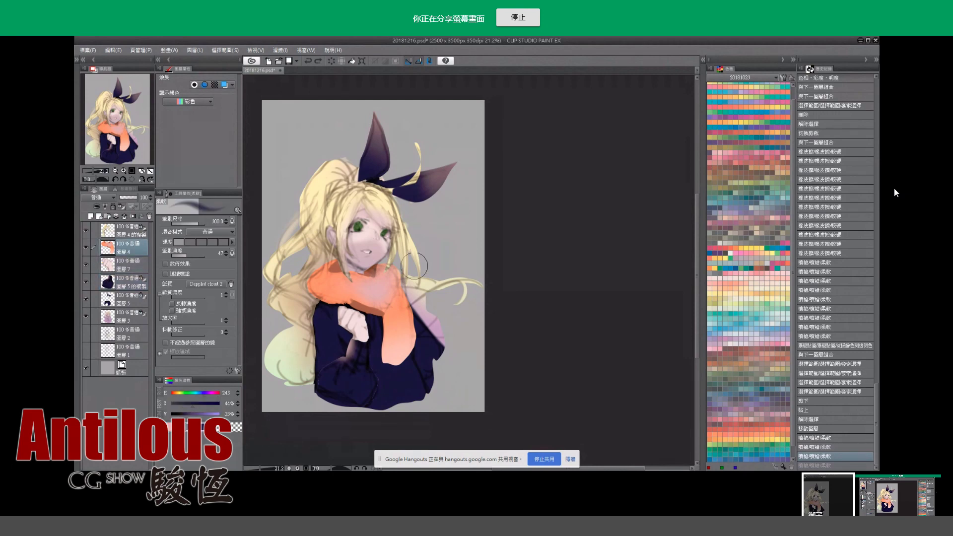
pyautogui.moveTo(209, 414); pyautogui.dragTo(242, 411)
pyautogui.click(179, 403)
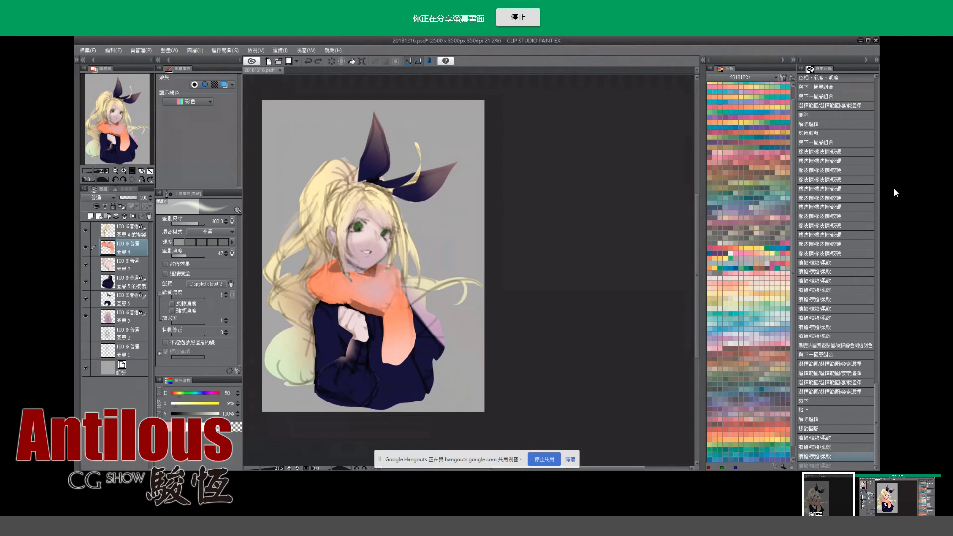
pyautogui.click(116, 207)
pyautogui.press('g')
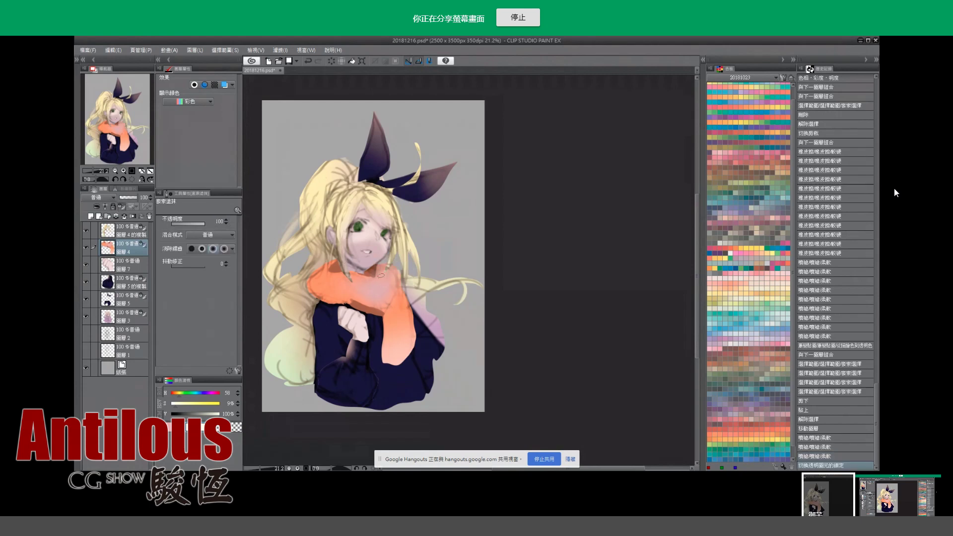
pyautogui.moveTo(403, 272); pyautogui.dragTo(373, 268)
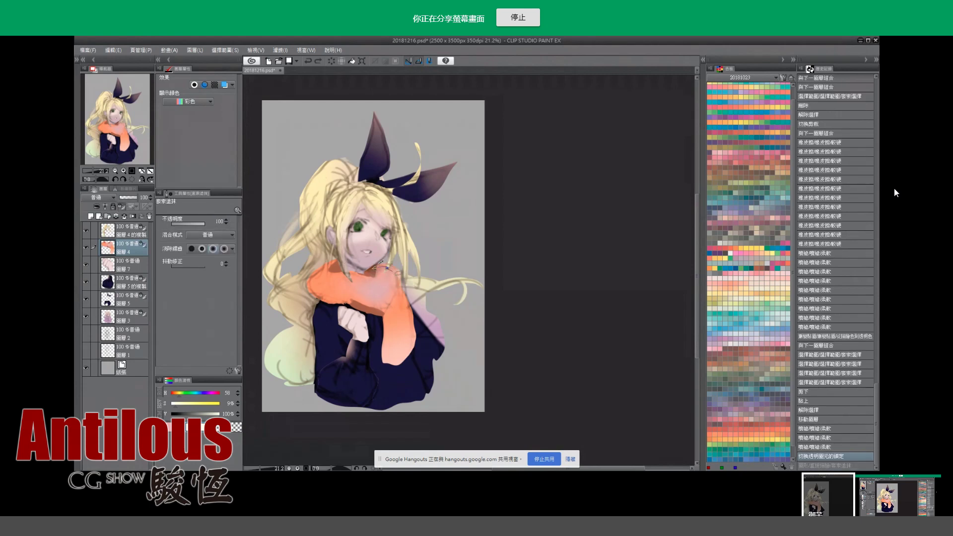
pyautogui.hotkey('ctrl', 'z')
# Brighten the scarf near the neck with airbrush and thick watercolour in its muted orange.
pyautogui.press('b')
pyautogui.hotkey('ctrl', 'y')
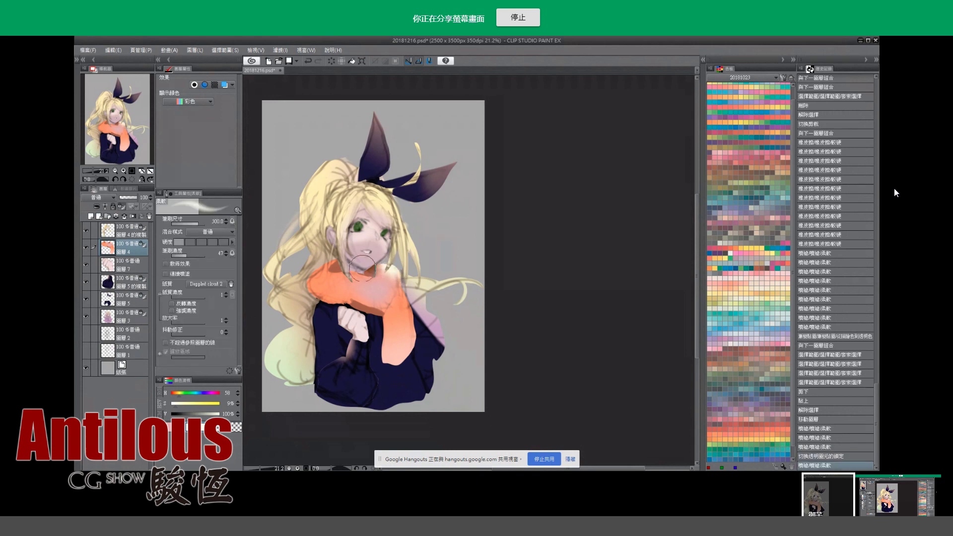
pyautogui.hotkey('ctrl', 'z')
pyautogui.hotkey('ctrl', 'y')
pyautogui.hotkey('ctrl', 'z')
pyautogui.moveTo(380, 271)
pyautogui.mouseDown()
pyautogui.moveTo(392, 283)
pyautogui.moveTo(388, 300)
pyautogui.mouseUp()
pyautogui.keyDown('alt'); pyautogui.click(378, 278); pyautogui.keyUp('alt')
pyautogui.press('b')
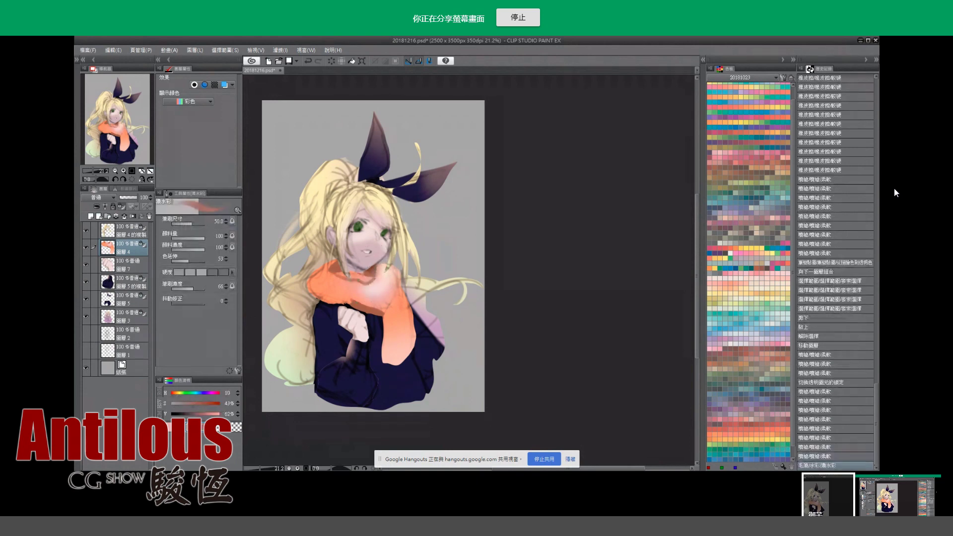
pyautogui.moveTo(333, 274); pyautogui.dragTo(375, 292)
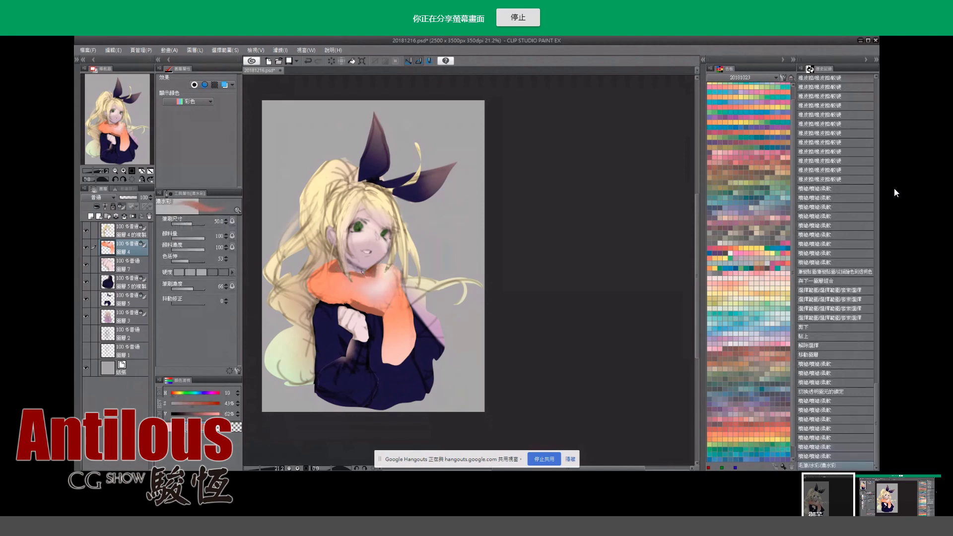
# On Layer 3, lasso-select the head and face.
pyautogui.click(124, 316)
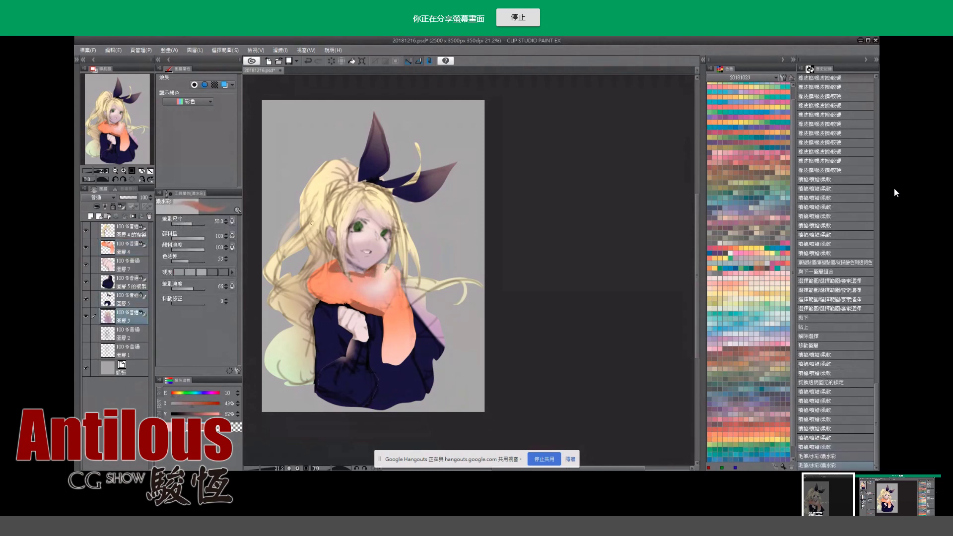
pyautogui.press('m')
pyautogui.moveTo(410, 271); pyautogui.dragTo(419, 368)
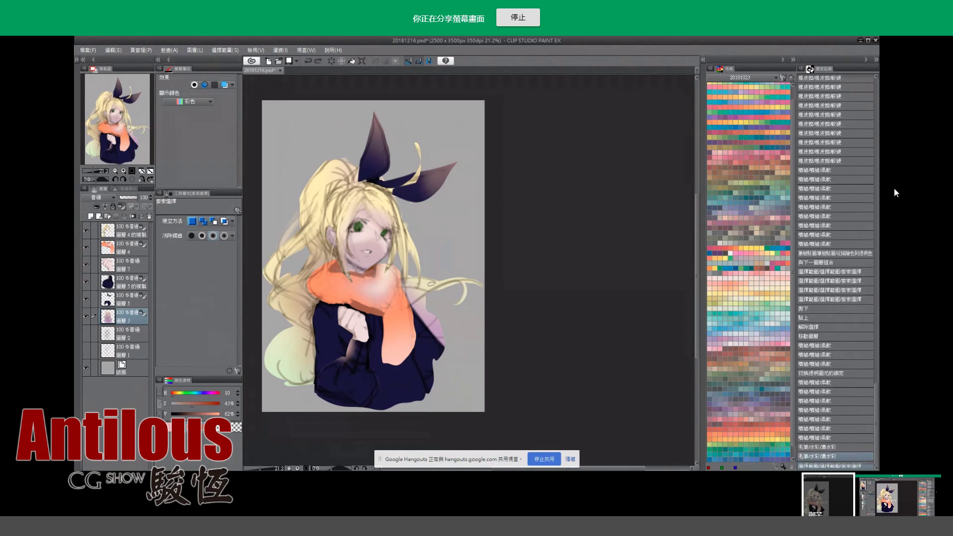
pyautogui.hotkey('ctrl', 'z')
pyautogui.moveTo(332, 257); pyautogui.dragTo(459, 217)
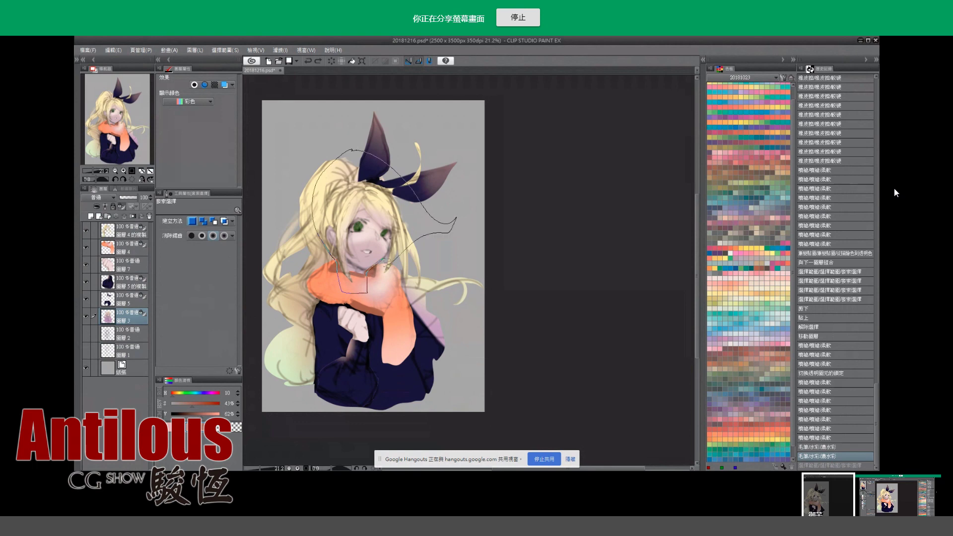
pyautogui.moveTo(386, 261); pyautogui.dragTo(384, 263)
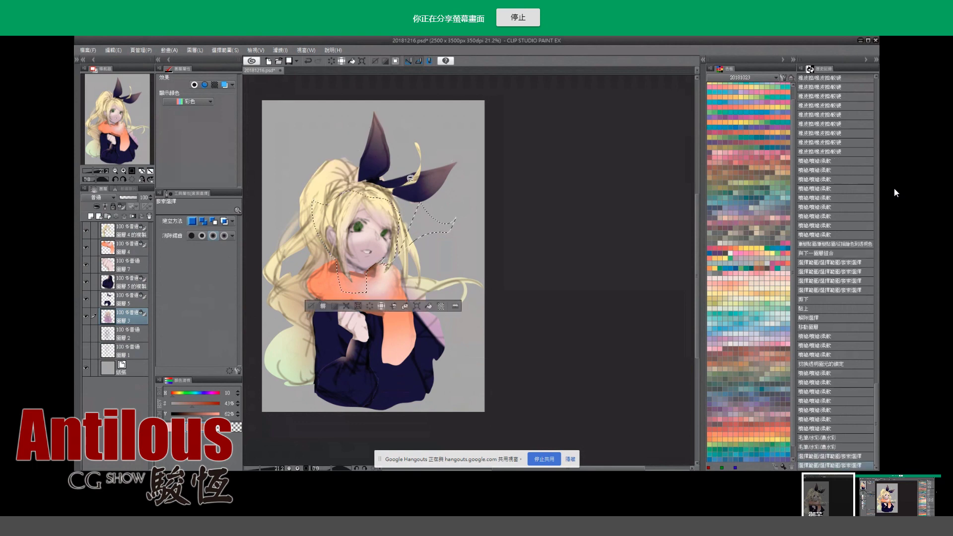
# Invert the face selection, delete the sketch lines outside it, deselect and save.
pyautogui.click(333, 305)
pyautogui.hotkey('ctrl', 'z')
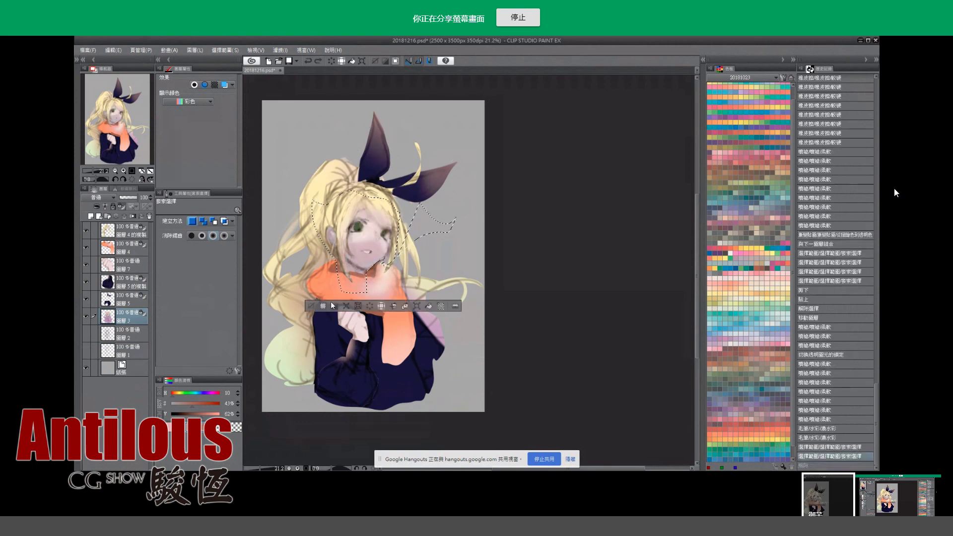
pyautogui.click(332, 305)
pyautogui.press('Delete')
pyautogui.click(299, 419)
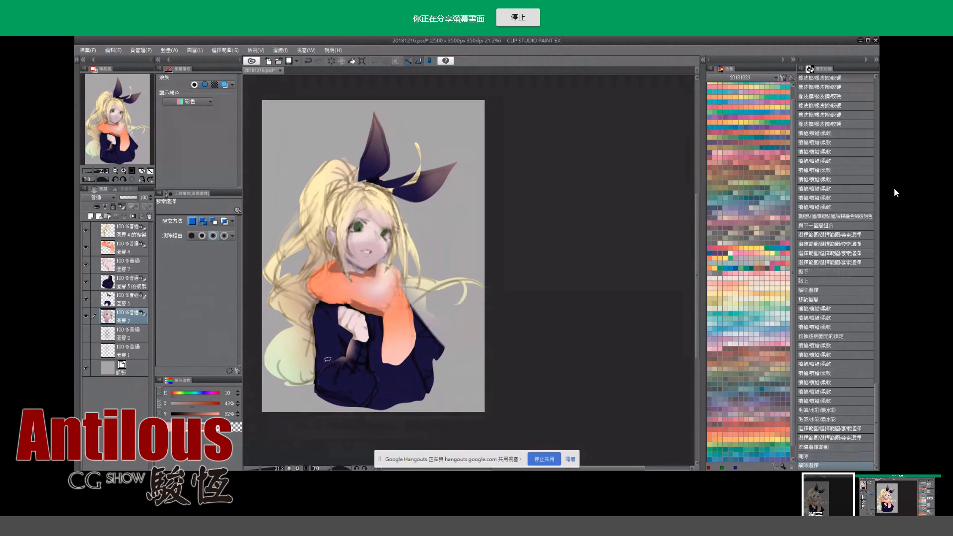
pyautogui.hotkey('ctrl', 's')
# On the Layer 4 copy, unlock transparency and paint lighter blonde watercolour strands on the left hair.
pyautogui.click(127, 231)
pyautogui.click(122, 207)
pyautogui.press('b')
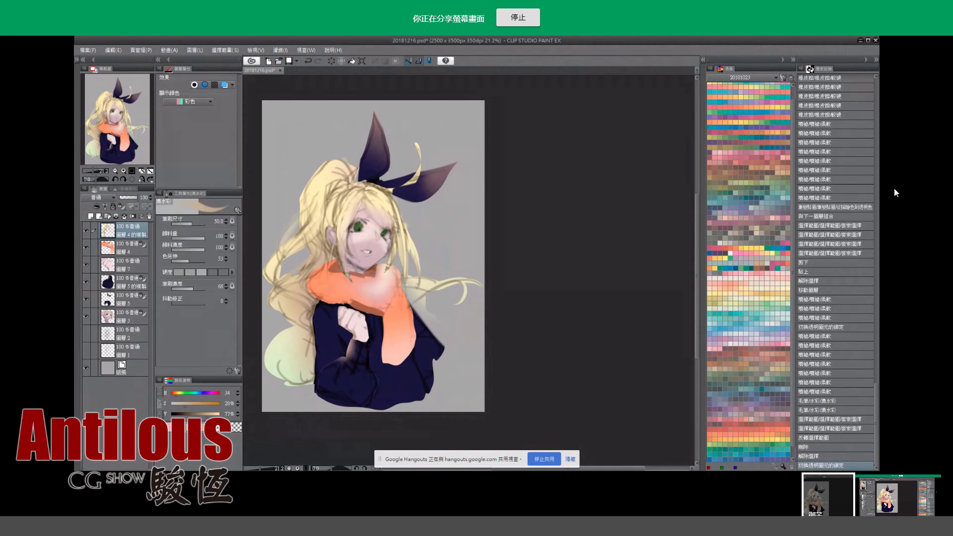
pyautogui.moveTo(300, 267); pyautogui.dragTo(285, 289)
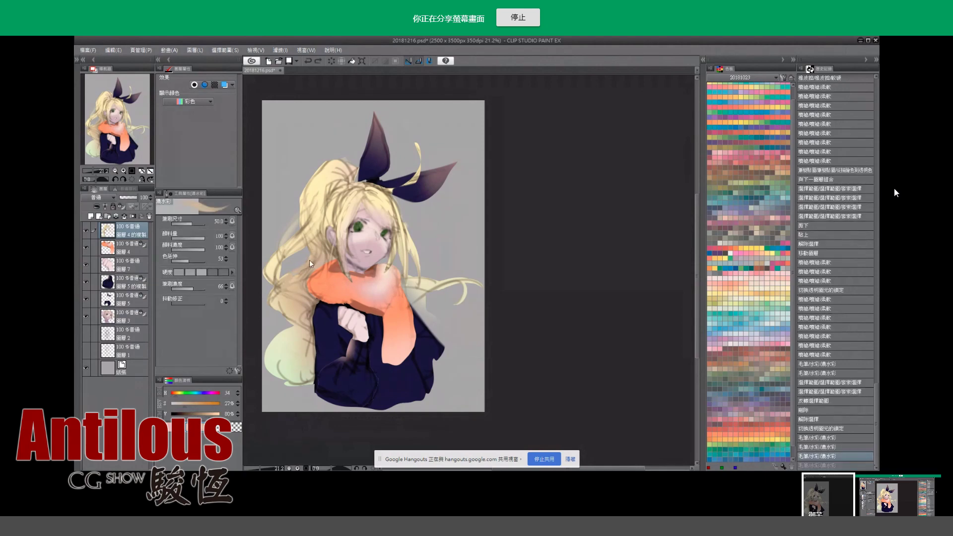
pyautogui.keyDown('alt'); pyautogui.click(289, 274); pyautogui.keyUp('alt')
pyautogui.moveTo(288, 276); pyautogui.dragTo(272, 308)
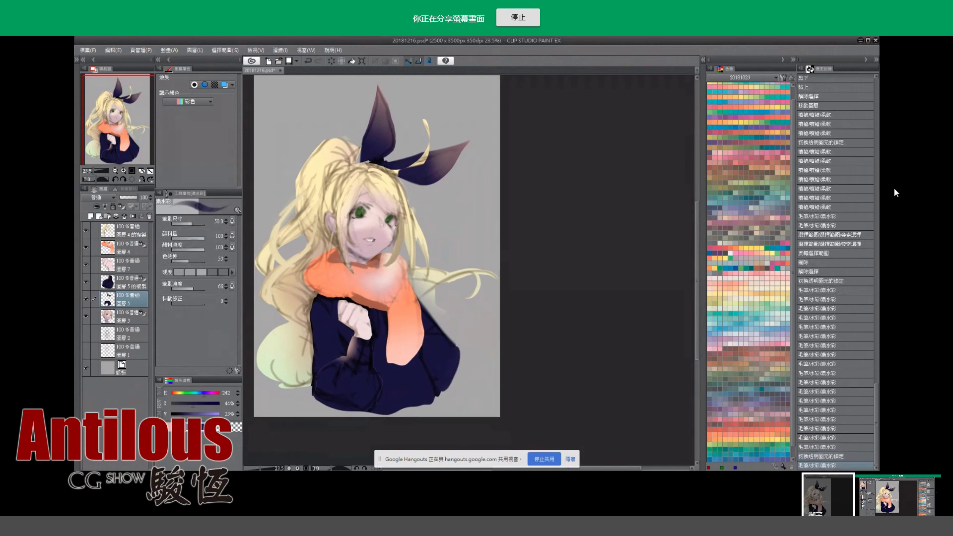
# Toggle the transparency lock and sample the beige hair colour on the Layer 4 copy.
pyautogui.click(114, 202)
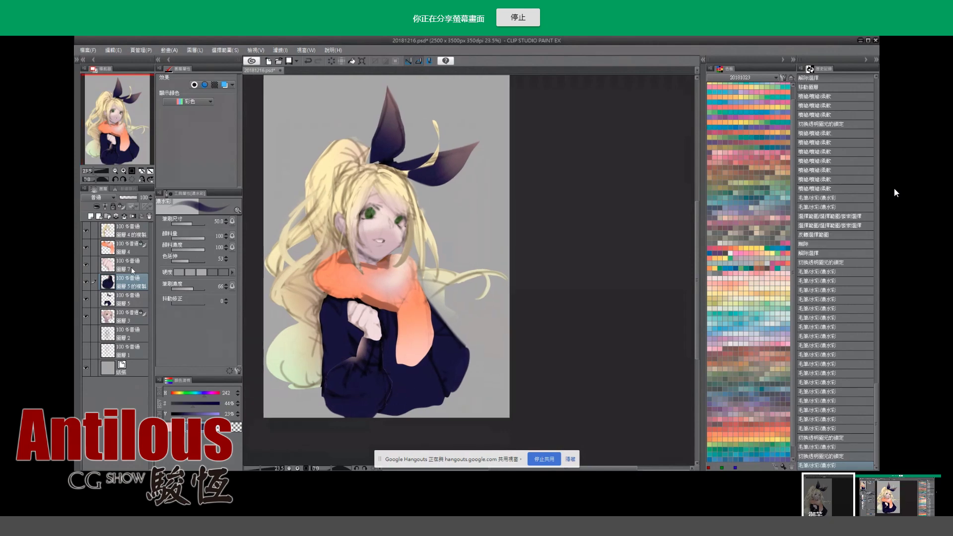
pyautogui.click(124, 231)
pyautogui.keyDown('alt'); pyautogui.click(320, 327); pyautogui.keyUp('alt')
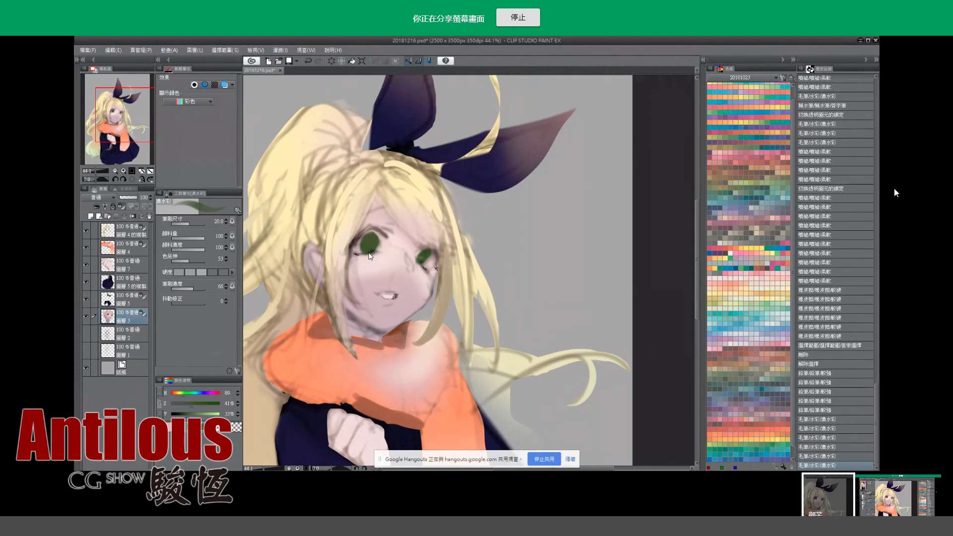
# Save the drawing, then desaturate and darken the watercolour brush colour.
pyautogui.hotkey('ctrl', 's')
pyautogui.press('i')
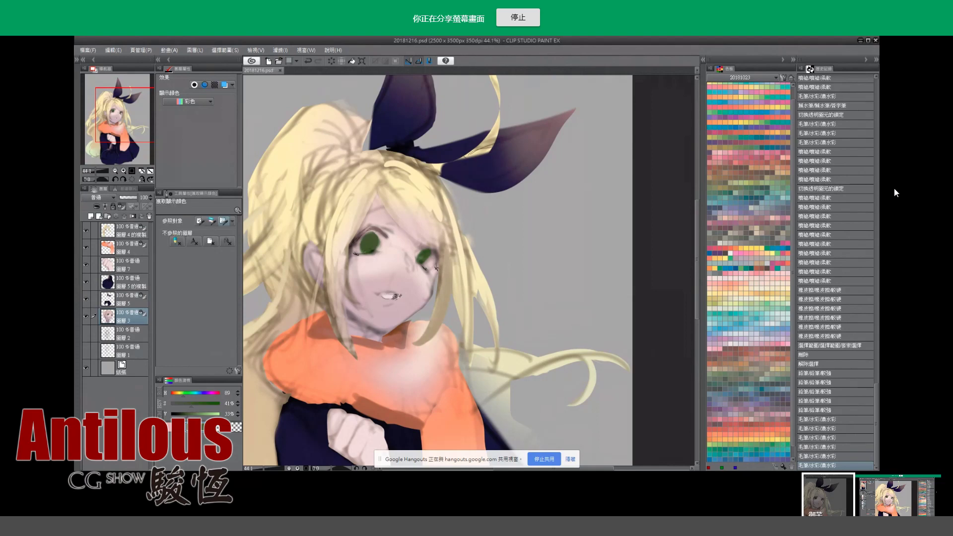
pyautogui.press('b')
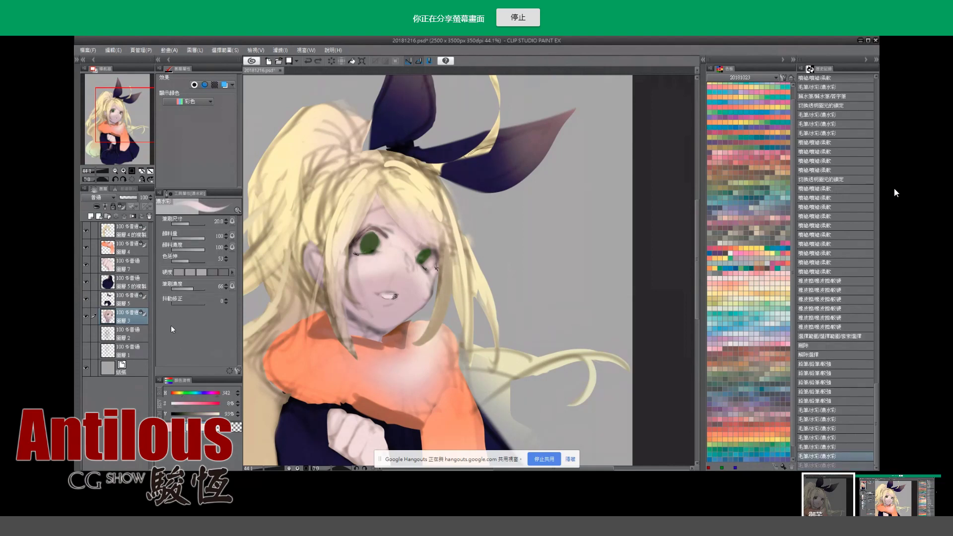
pyautogui.moveTo(186, 402); pyautogui.dragTo(195, 406)
pyautogui.moveTo(200, 403); pyautogui.dragTo(202, 403)
pyautogui.click(200, 414)
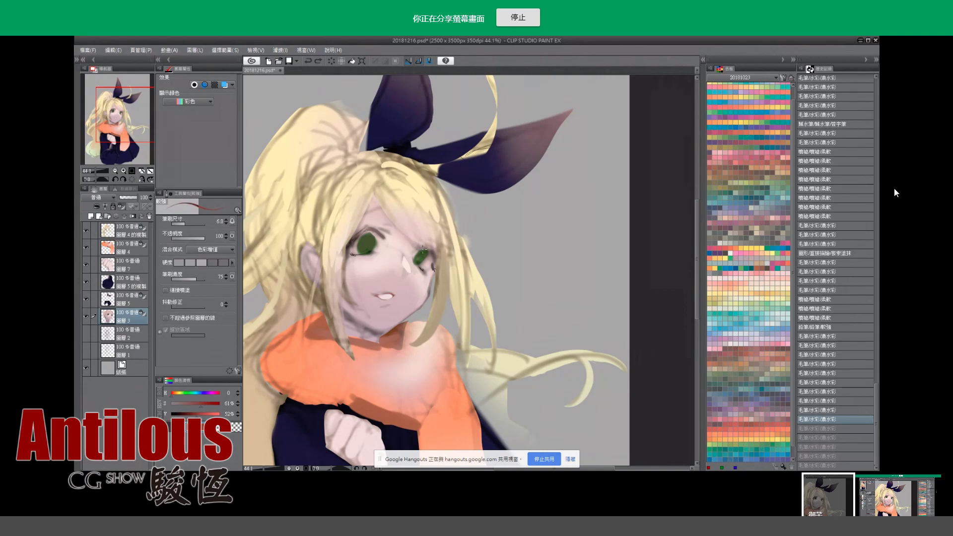
# Undo the recent small strokes near the eye while cycling brush tools.
pyautogui.hotkey('ctrl', 'z')
pyautogui.press('i')
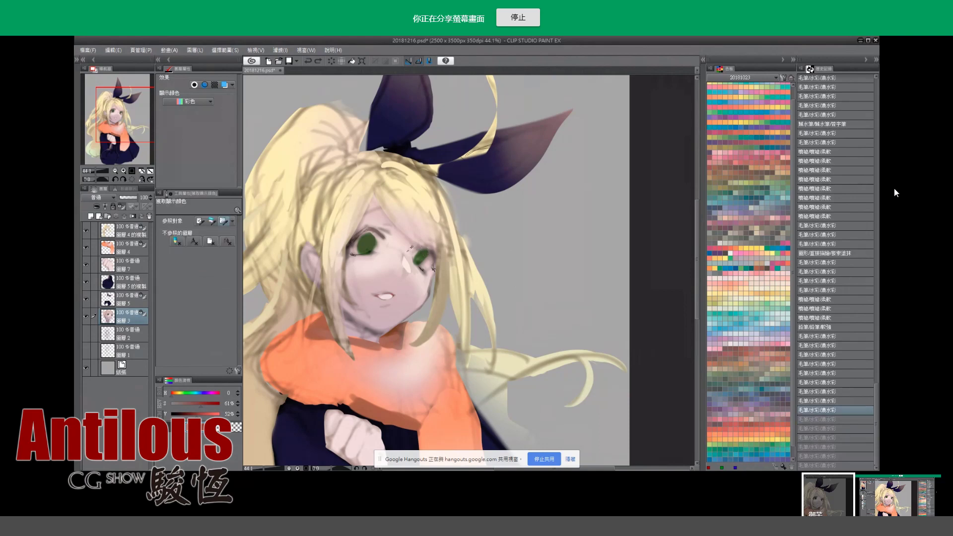
pyautogui.press('b')
pyautogui.hotkey('ctrl', 'z')
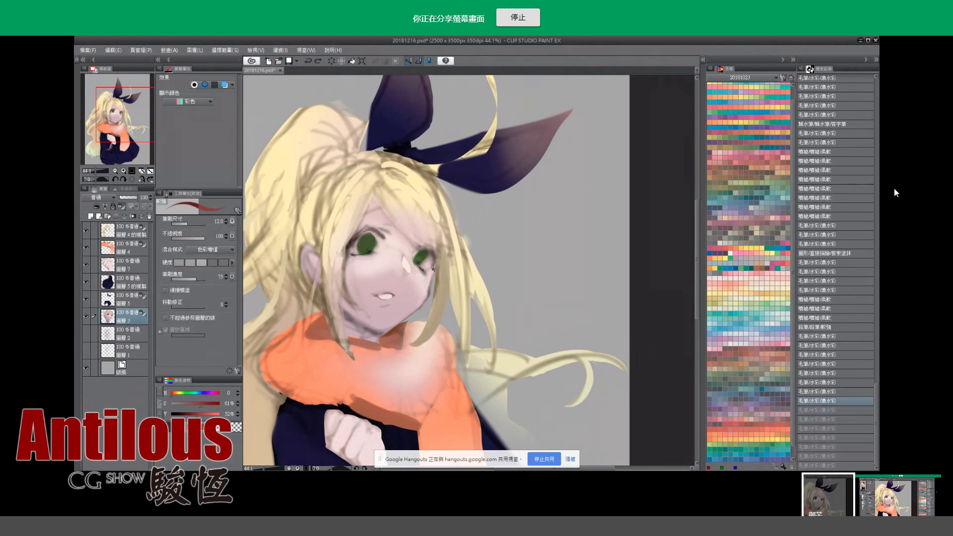
pyautogui.hotkey('ctrl', 'z')
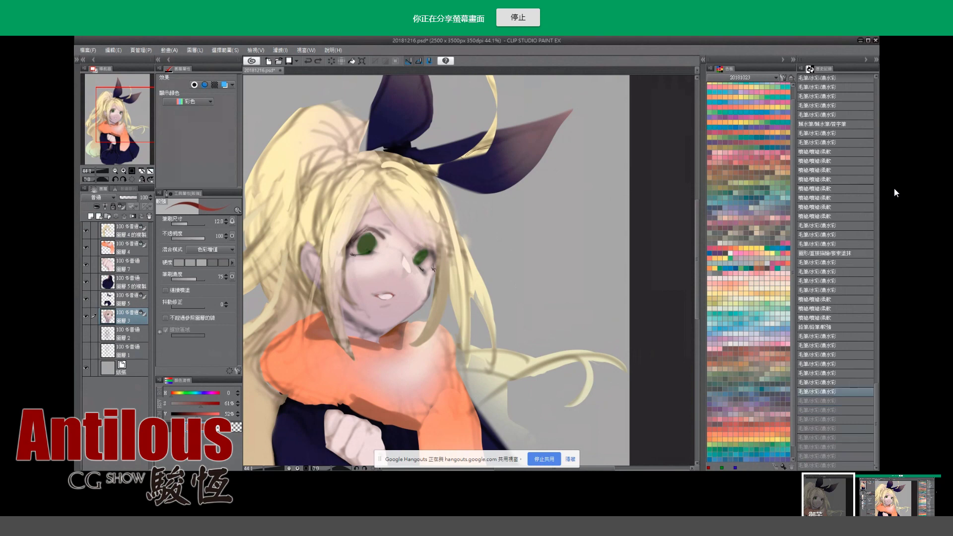
pyautogui.press('b')
pyautogui.hotkey('ctrl', 'z')
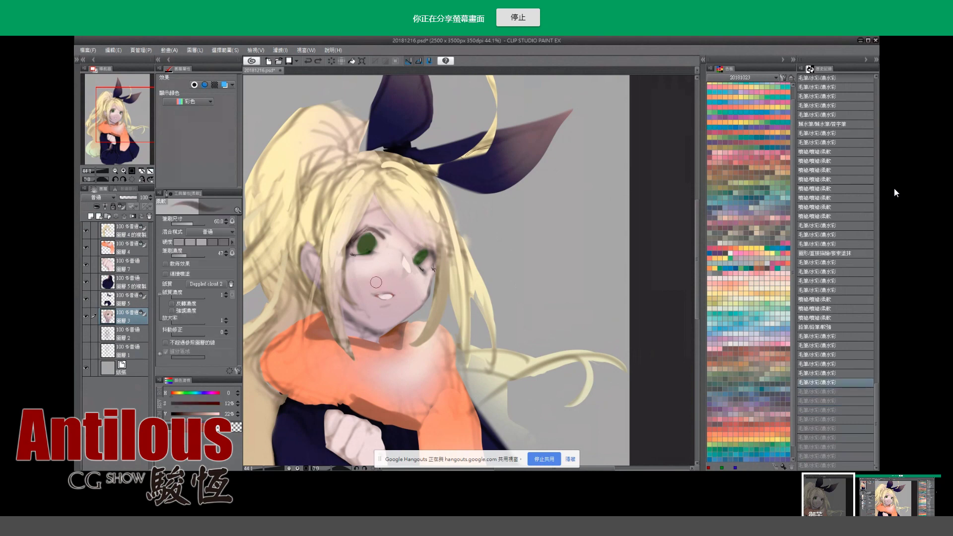
pyautogui.hotkey('ctrl', 'z')
pyautogui.press('b')
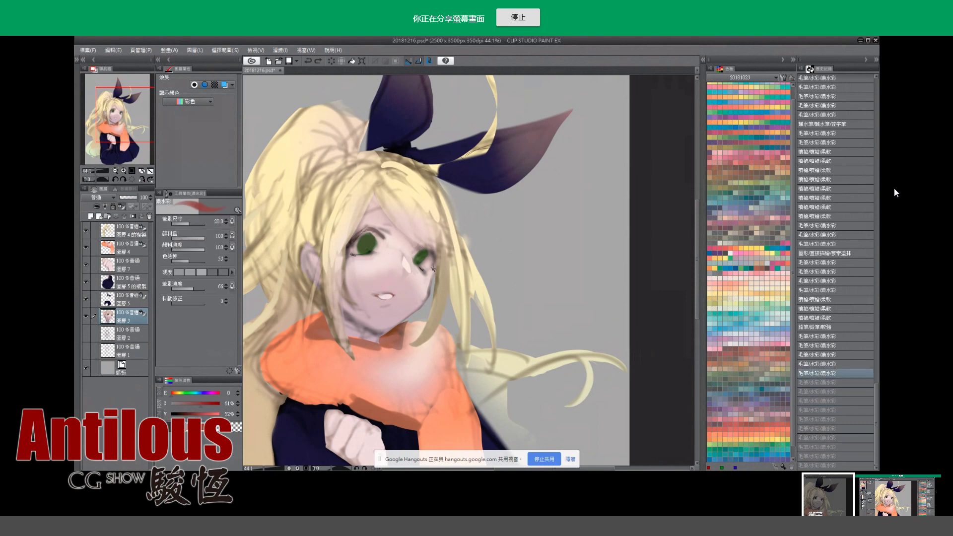
pyautogui.press('u')
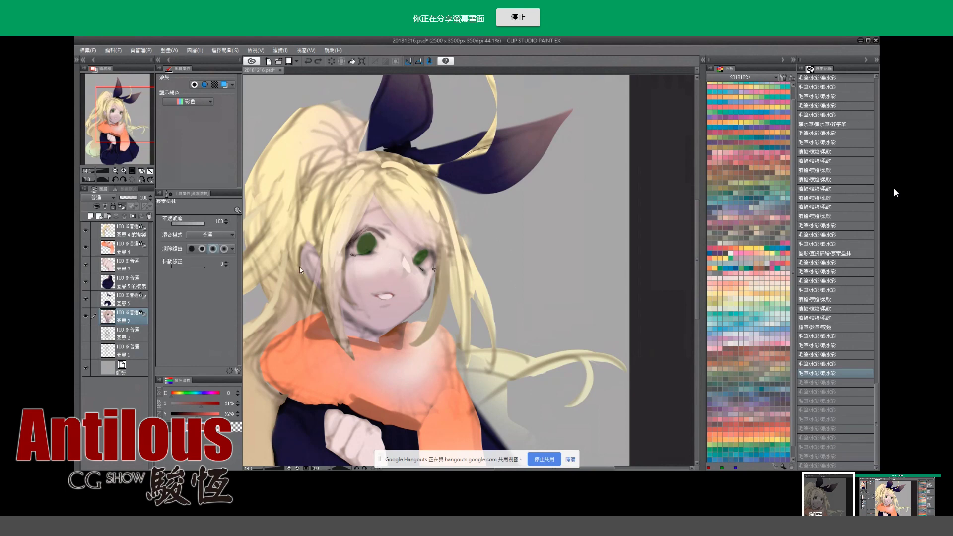
# Return to layer 3 and sample the face's skin tone.
pyautogui.click(133, 299)
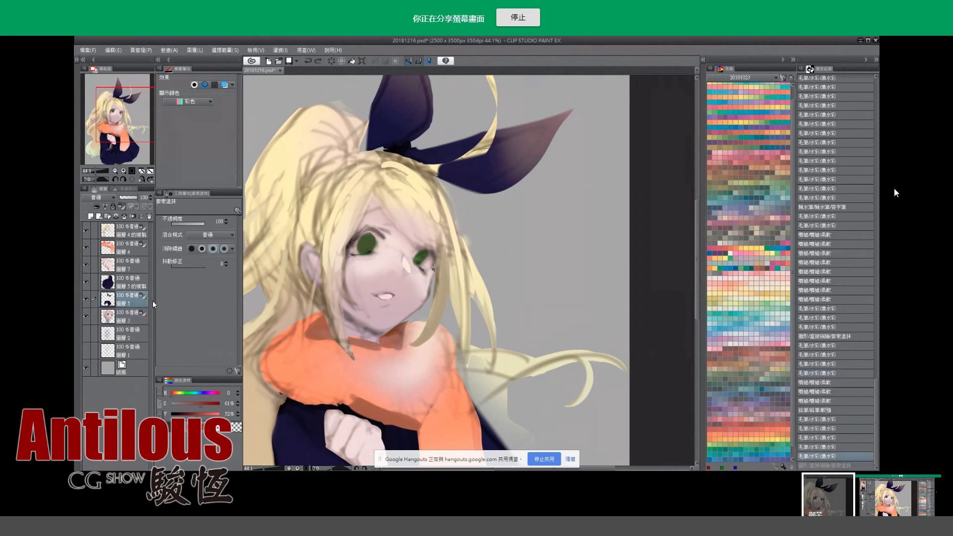
pyautogui.click(117, 320)
pyautogui.keyDown('alt'); pyautogui.click(342, 242); pyautogui.keyUp('alt')
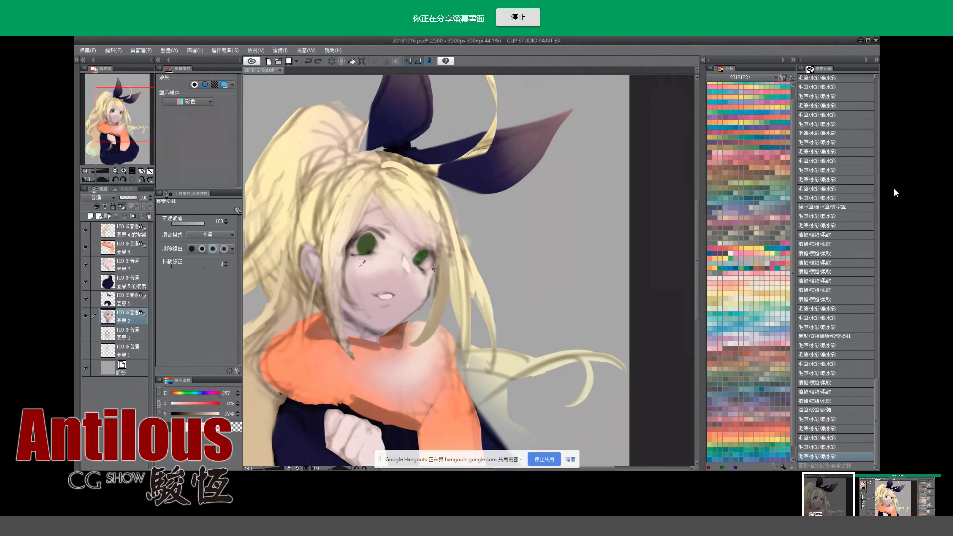
pyautogui.press('b')
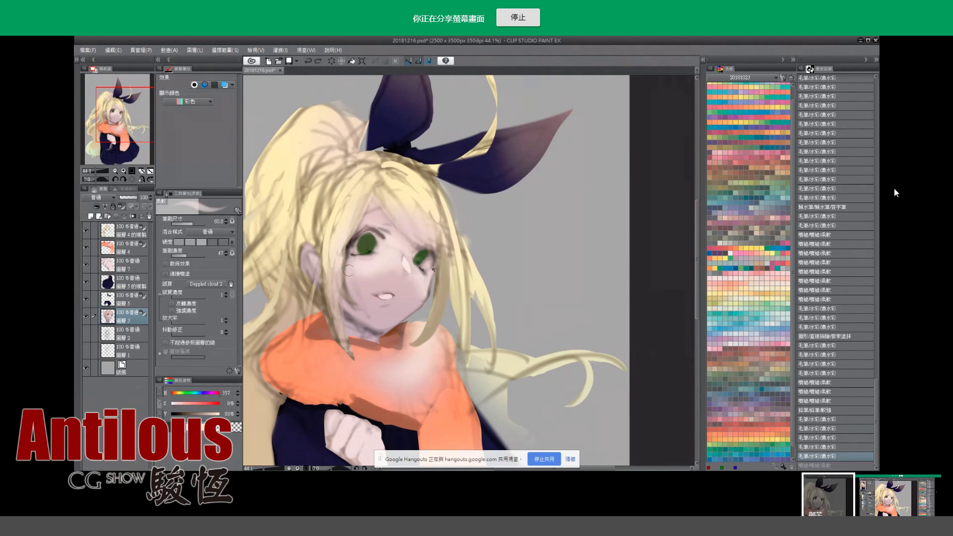
pyautogui.press('b')
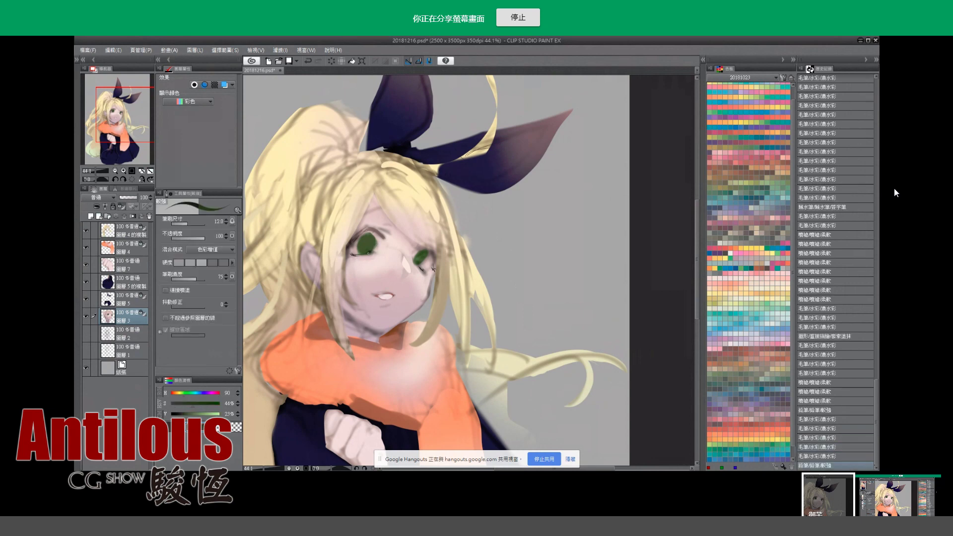
# Switch to thick watercolour with a pale colour and dab a highlight onto the left eye.
pyautogui.press('x')
pyautogui.press('b')
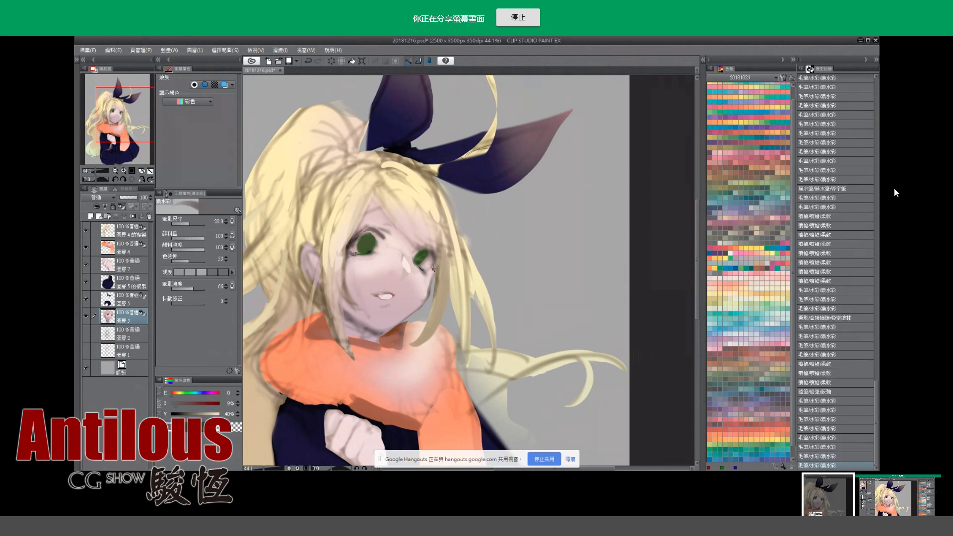
pyautogui.press('x')
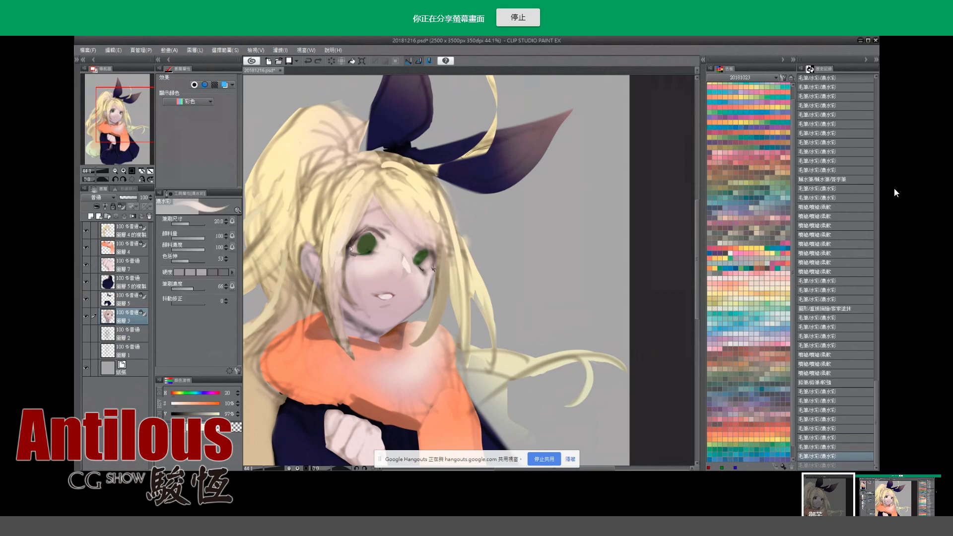
pyautogui.click(355, 246)
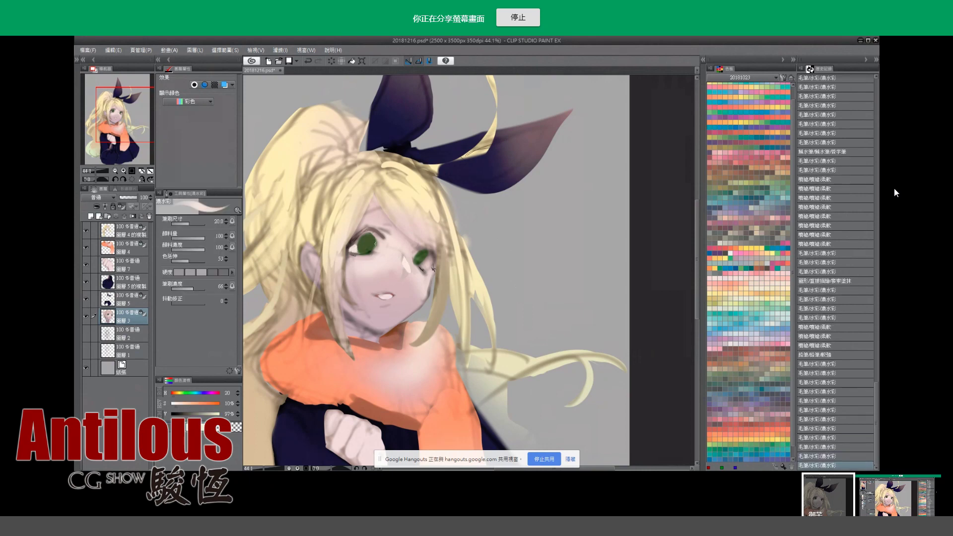
pyautogui.hotkey('ctrl', 'z')
pyautogui.hotkey('ctrl', 'z')
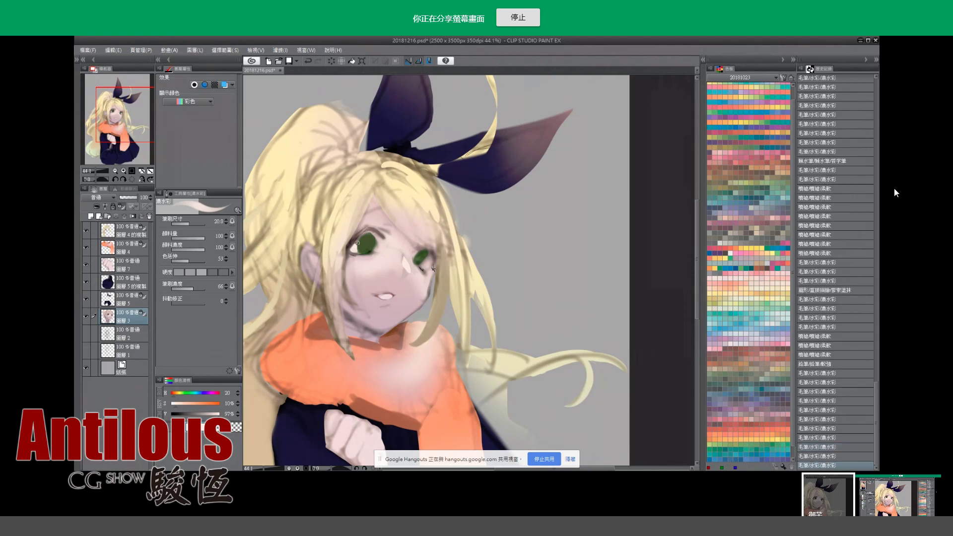
pyautogui.hotkey('ctrl', 'z')
pyautogui.hotkey('ctrl', 'z')
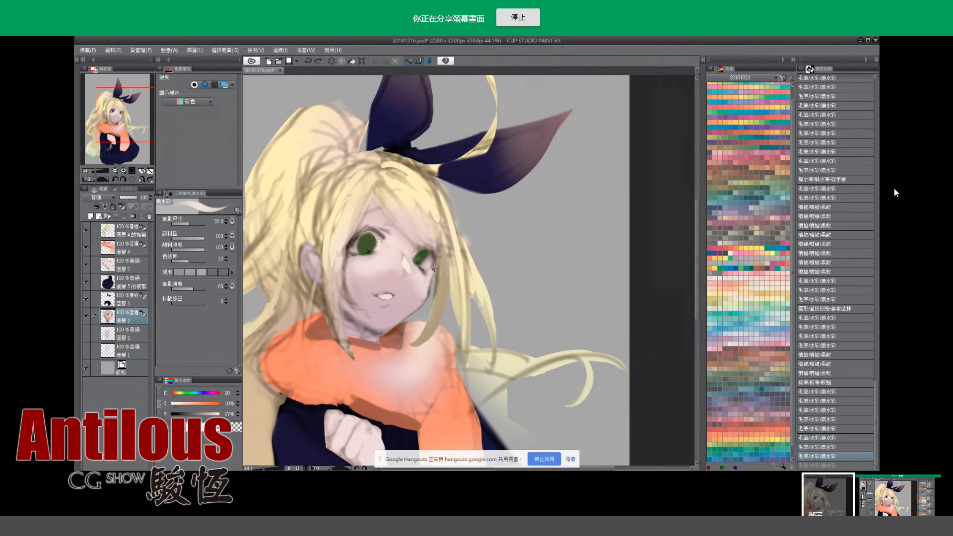
# Restore the left-eye highlight, undoing and redoing it to compare.
pyautogui.hotkey('ctrl', 'y')
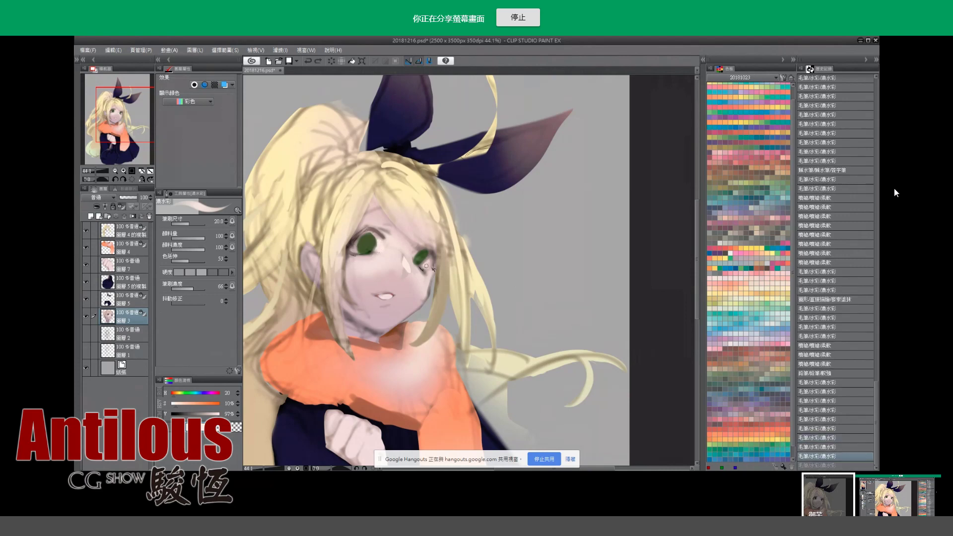
pyautogui.hotkey('ctrl', 'y')
pyautogui.press('i')
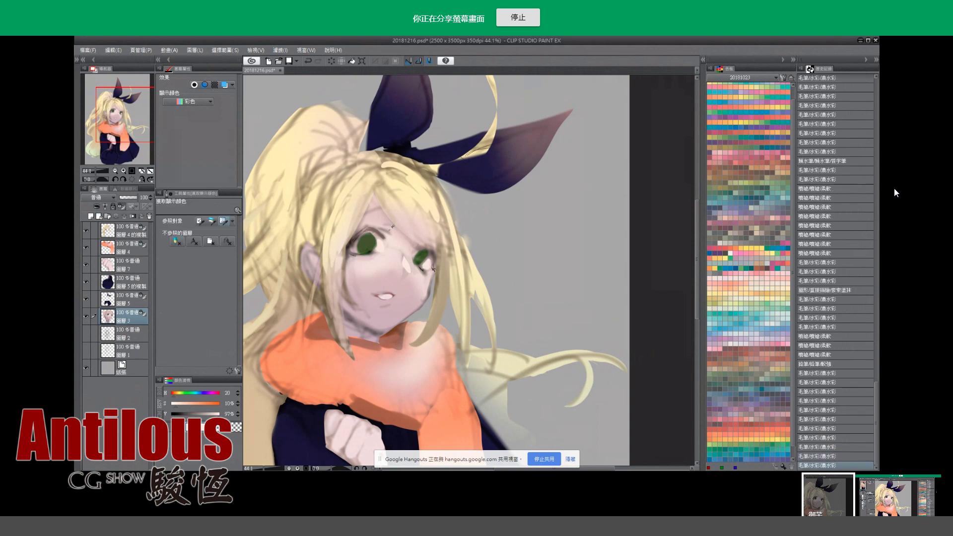
pyautogui.hotkey('ctrl', 'z')
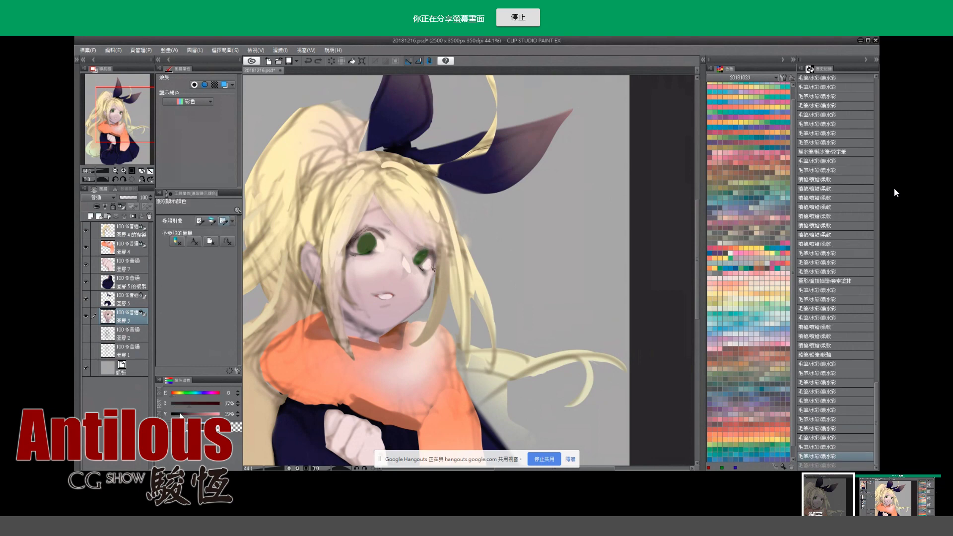
pyautogui.press('b')
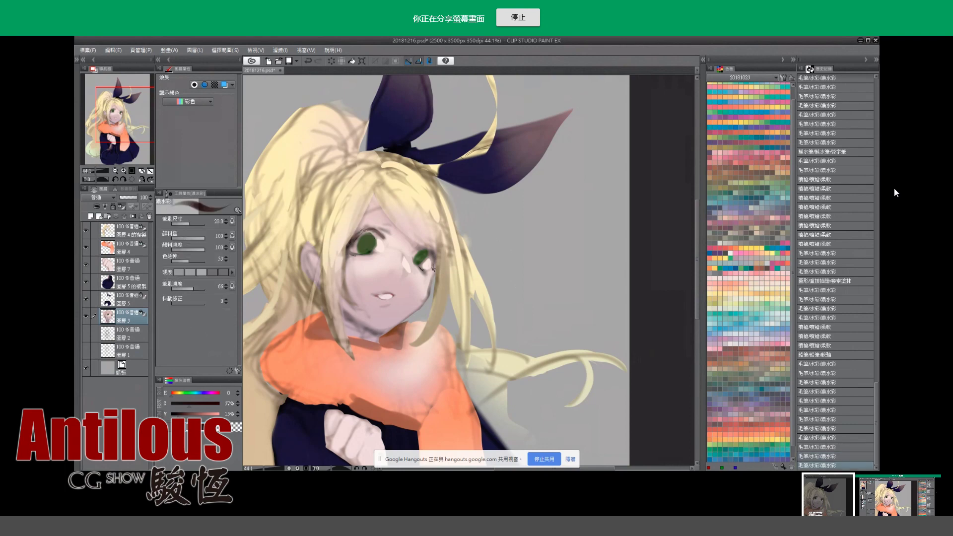
pyautogui.hotkey('ctrl', 'y')
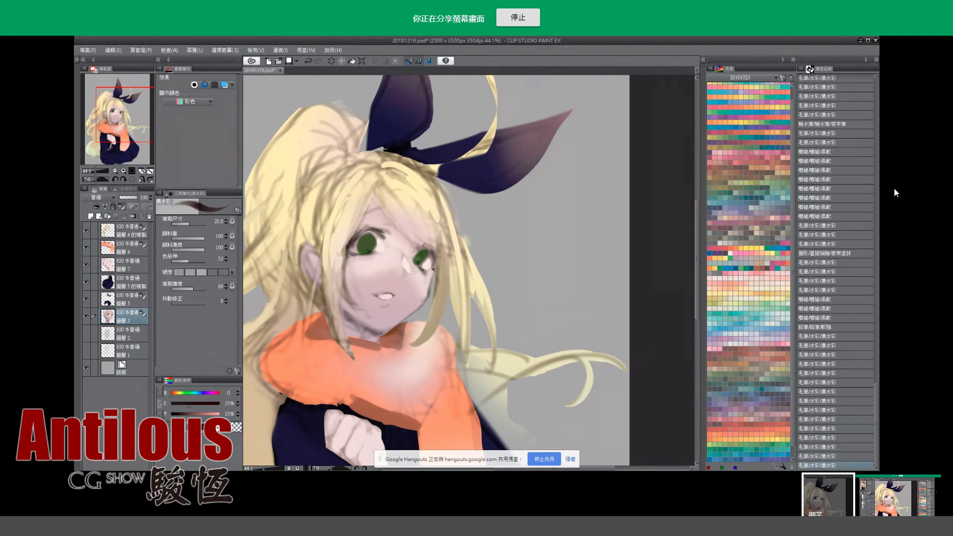
pyautogui.hotkey('ctrl', 'z')
pyautogui.hotkey('ctrl', 'y')
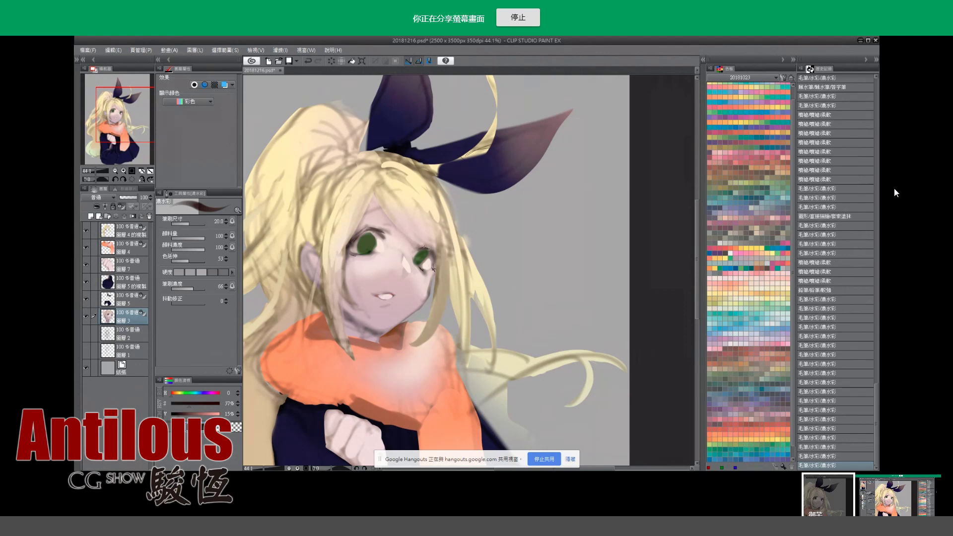
# Sample the pale highlight colour and dab highlights into both eyes.
pyautogui.hotkey('ctrl', 'z')
pyautogui.hotkey('ctrl', 'y')
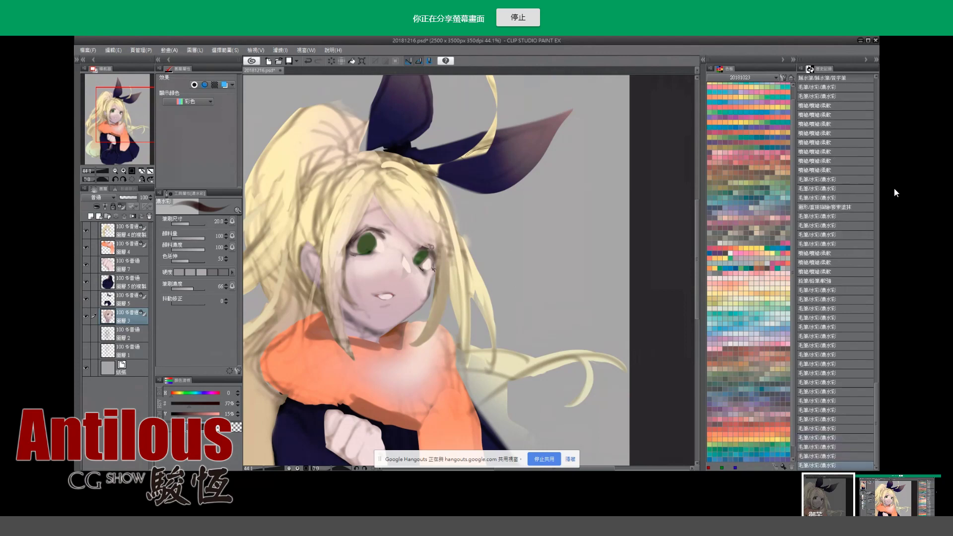
pyautogui.hotkey('ctrl', 'z')
pyautogui.hotkey('ctrl', 'y')
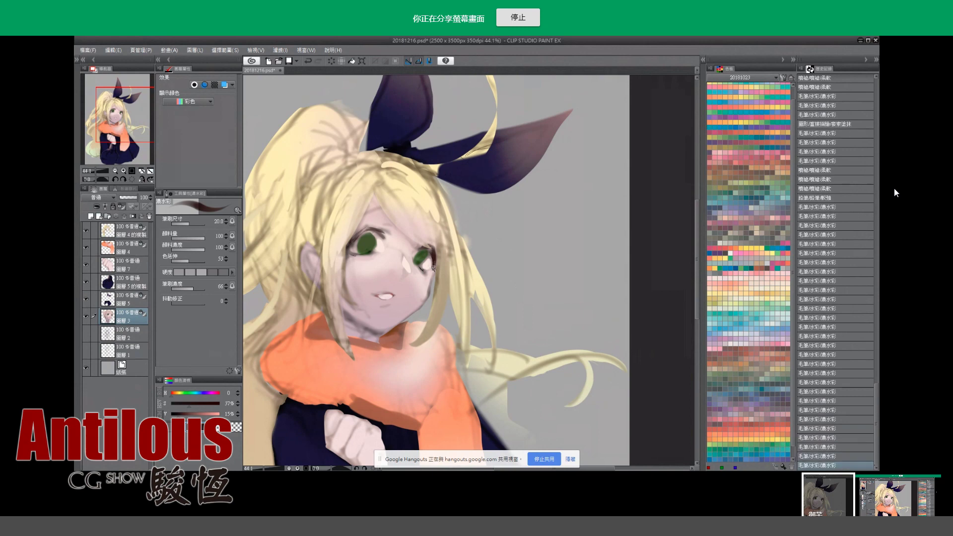
pyautogui.keyDown('alt'); pyautogui.click(431, 267); pyautogui.keyUp('alt')
pyautogui.click(419, 255)
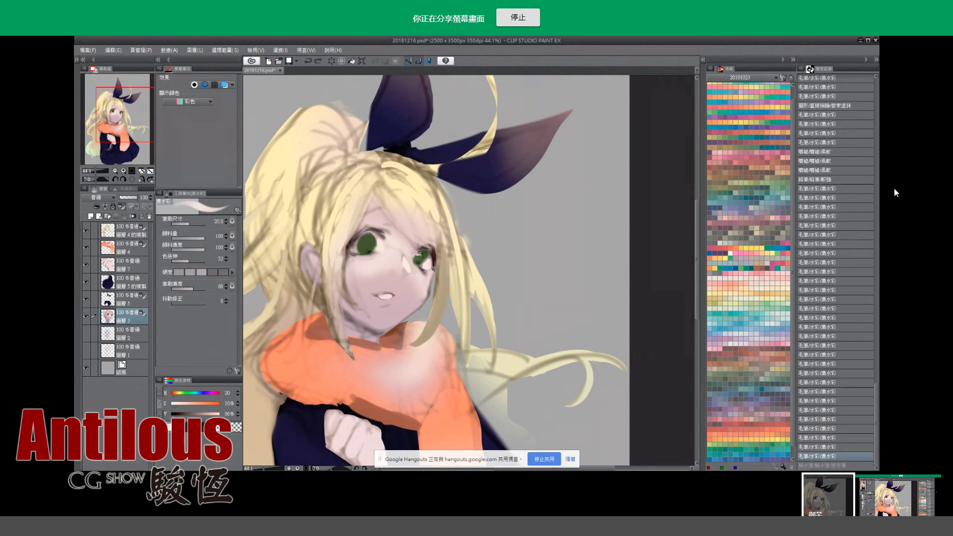
pyautogui.click(365, 240)
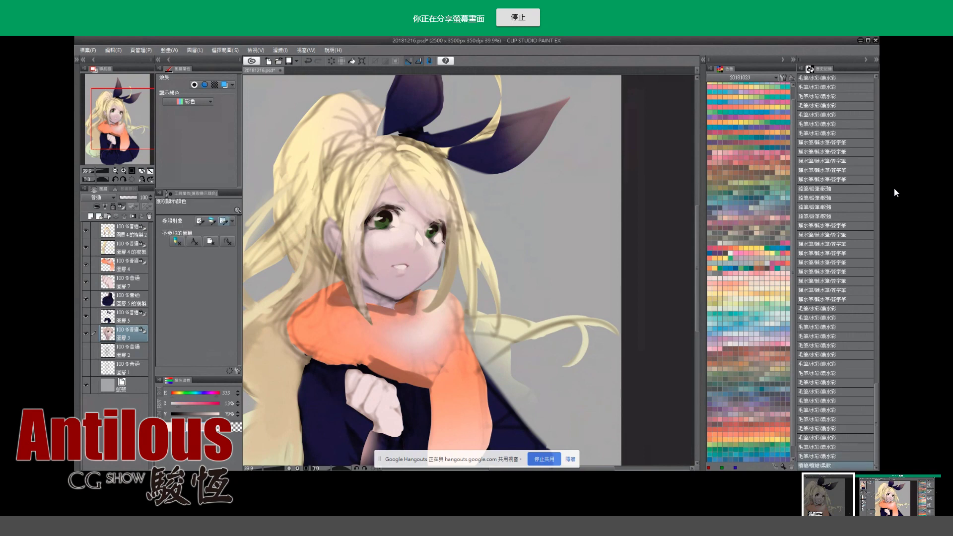
# Sample the skin beside the eye, airbrush it nearby, and remove the stray nose mark.
pyautogui.press('alt')
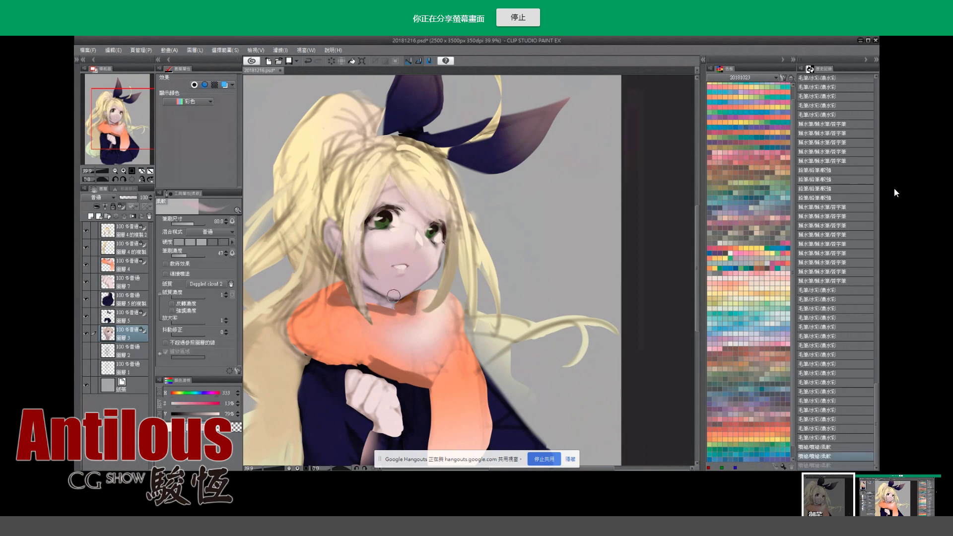
pyautogui.keyDown('alt'); pyautogui.click(393, 236); pyautogui.keyUp('alt')
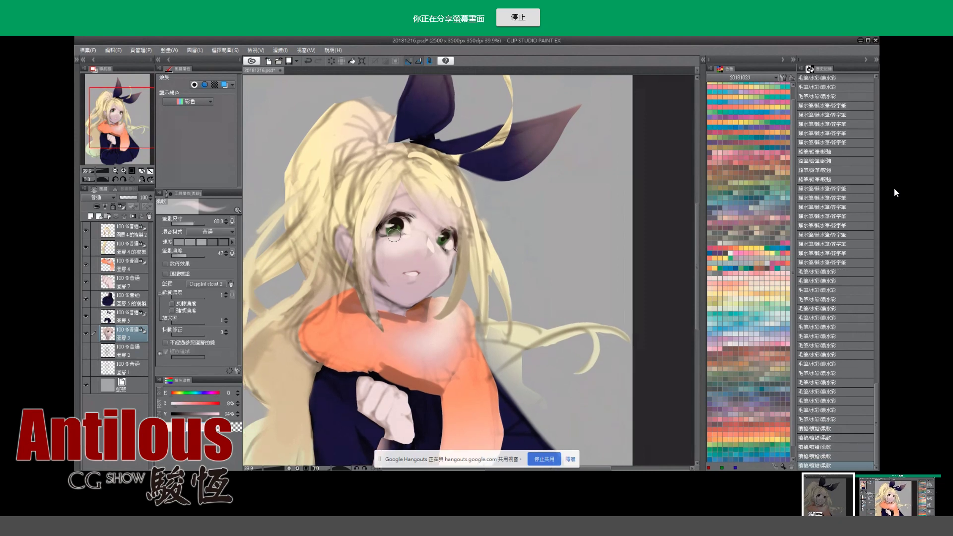
pyautogui.click(439, 246)
pyautogui.press('alt')
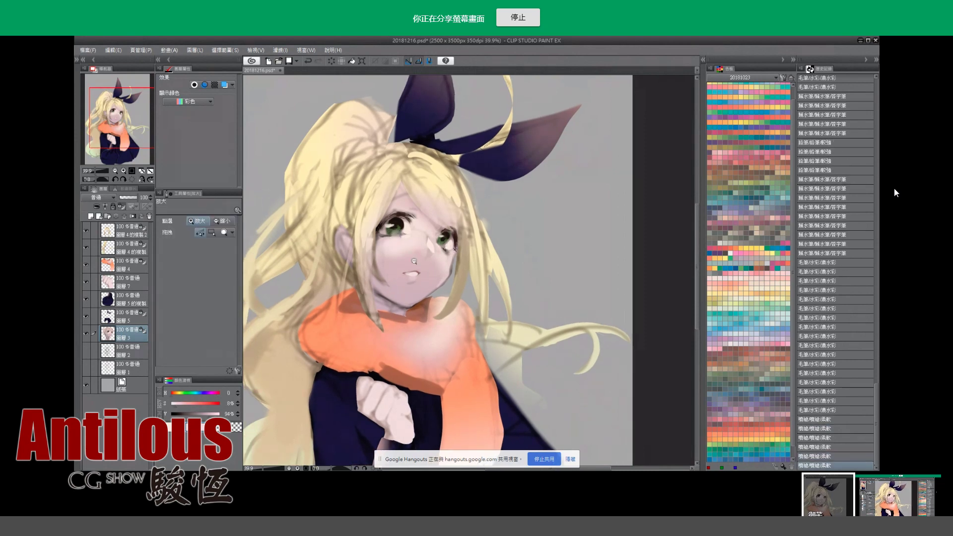
pyautogui.hotkey('ctrl', 'z')
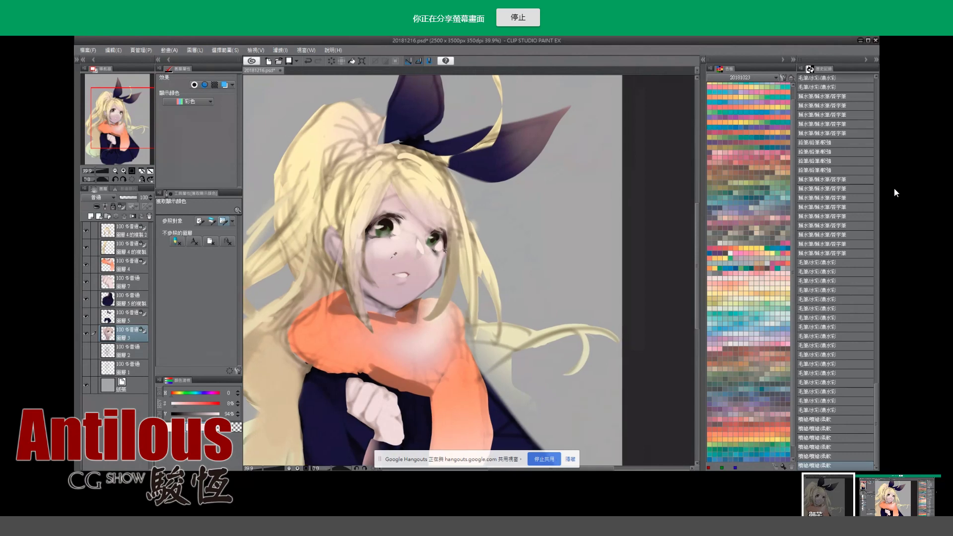
# Paint darker multiply shading on the face and save the painting.
pyautogui.click(401, 209)
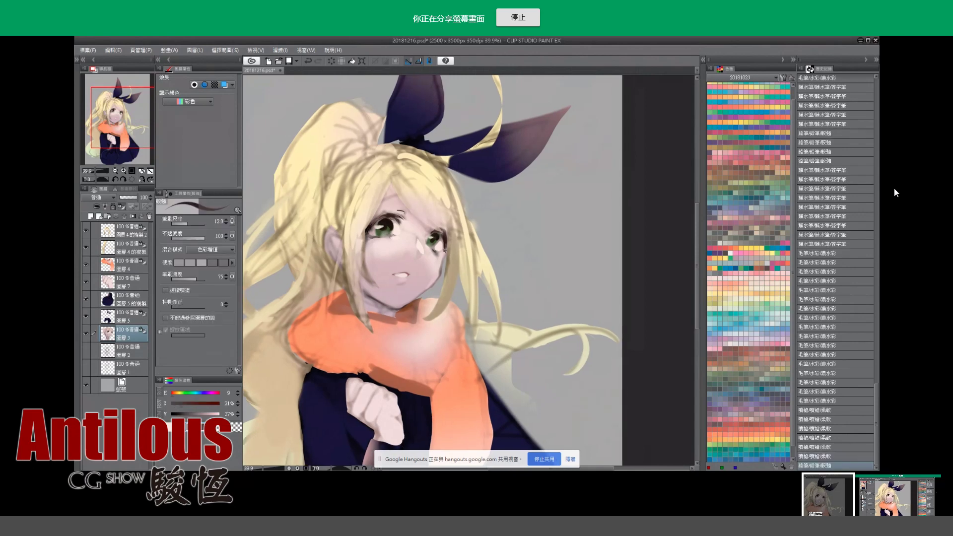
pyautogui.press('j')
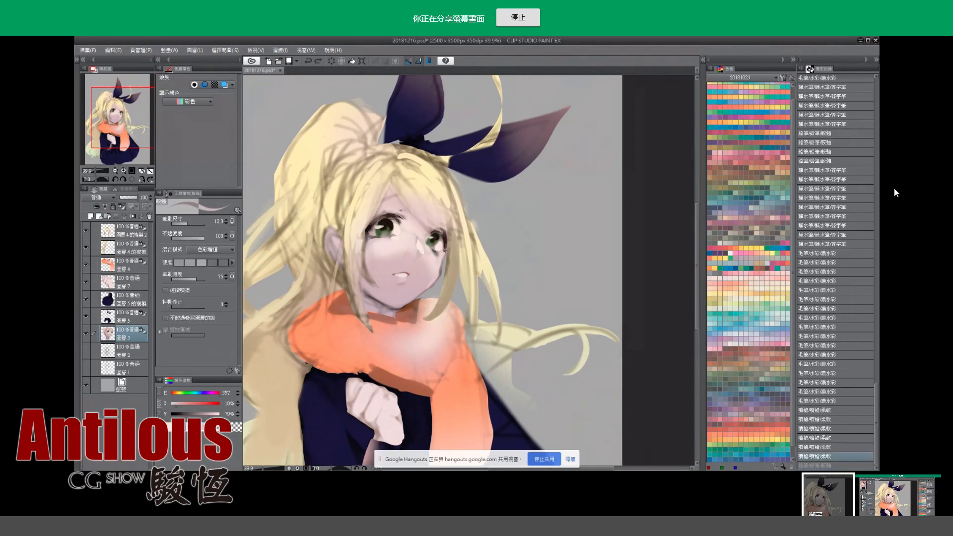
pyautogui.moveTo(419, 248); pyautogui.dragTo(402, 212)
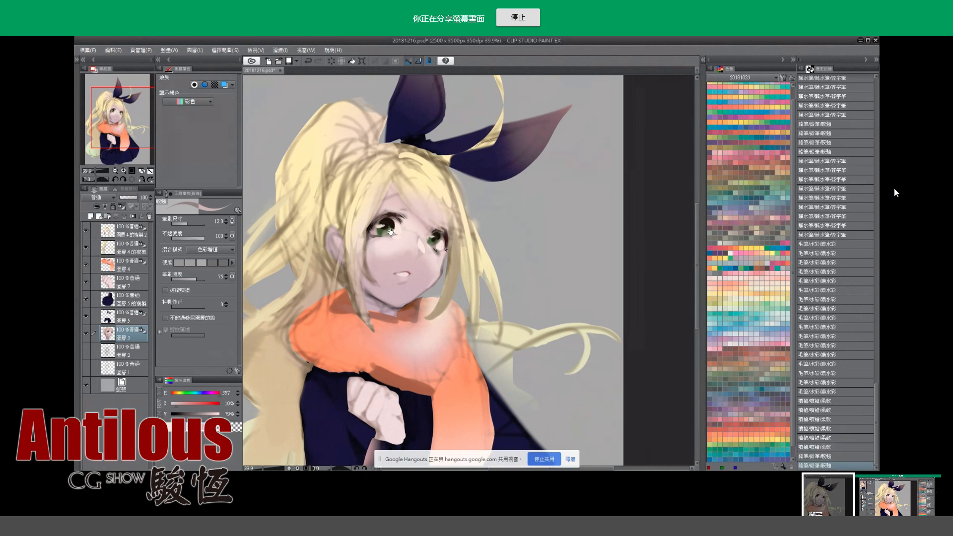
pyautogui.press('i')
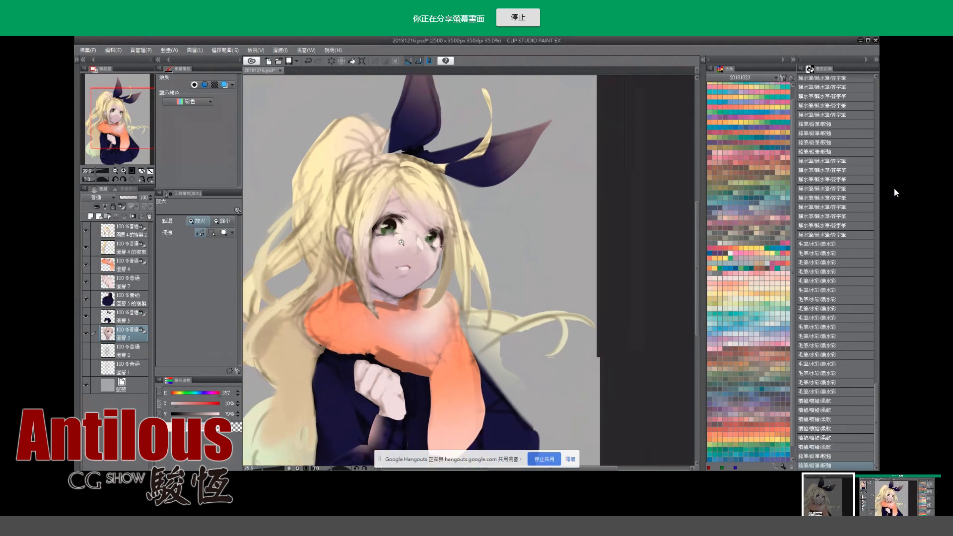
pyautogui.keyDown('alt'); pyautogui.click(402, 246); pyautogui.keyUp('alt')
pyautogui.hotkey('ctrl', 's')
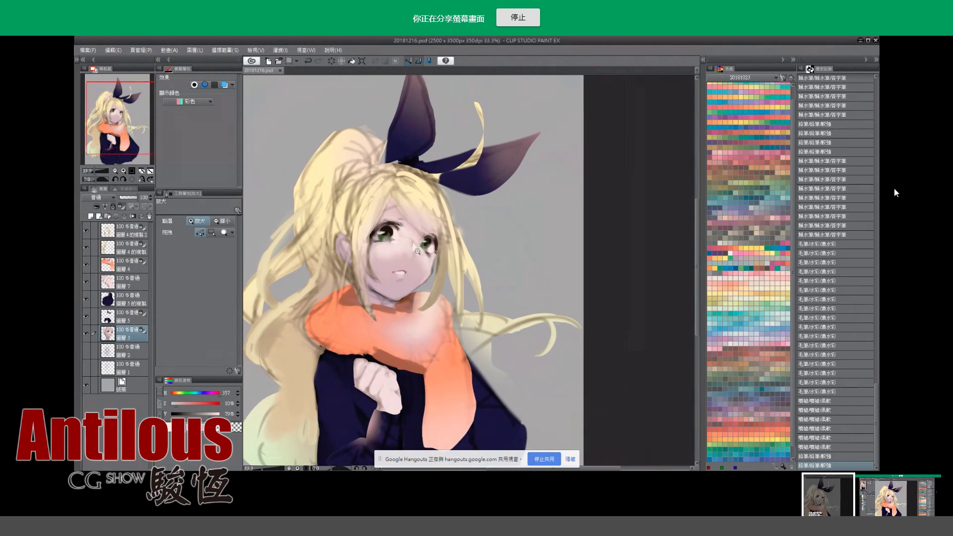
pyautogui.click(417, 251)
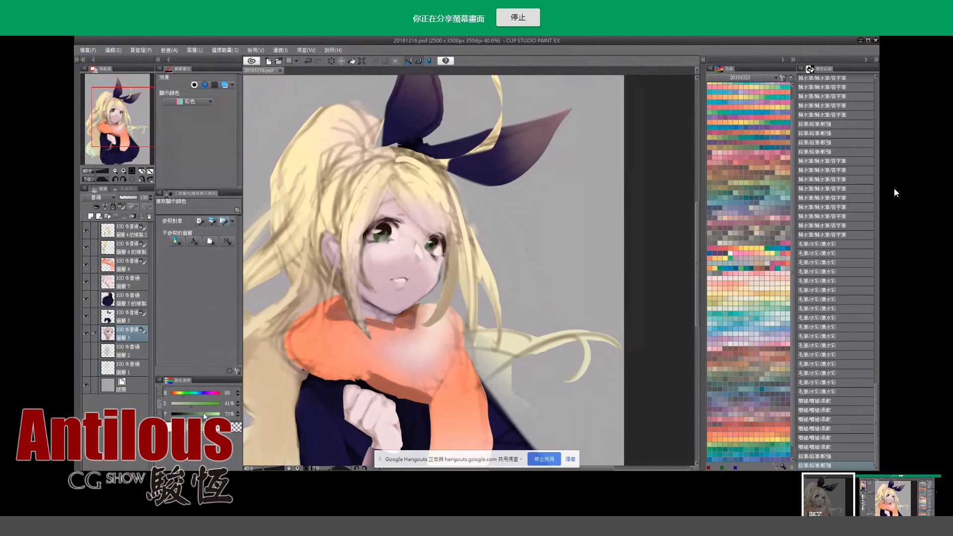
# Brighten the right eye with a soft airbrush glow, undoing and redoing to check it.
pyautogui.moveTo(188, 405); pyautogui.dragTo(219, 414)
pyautogui.press('b')
pyautogui.moveTo(382, 232); pyautogui.dragTo(435, 253)
pyautogui.hotkey('ctrl', 'z')
pyautogui.hotkey('ctrl', 'z')
pyautogui.moveTo(395, 295); pyautogui.dragTo(411, 295)
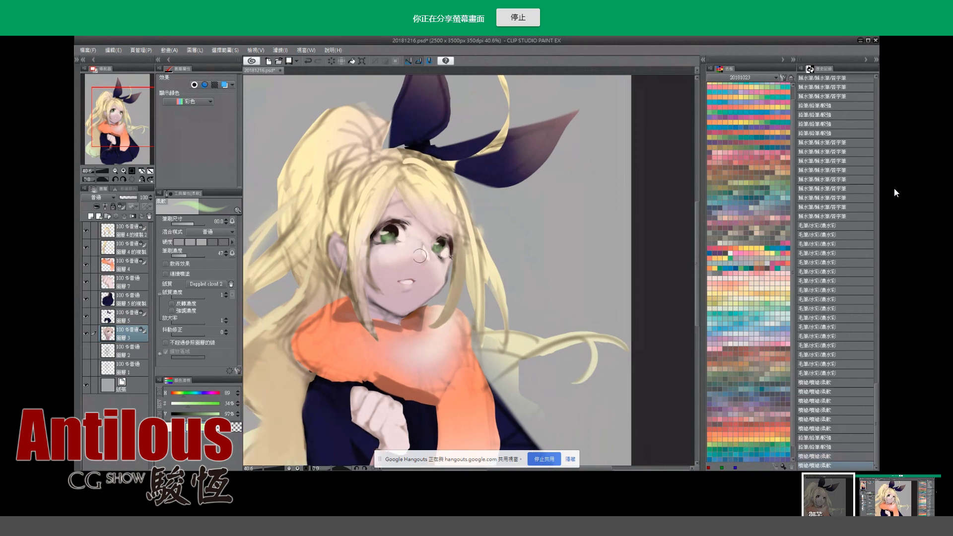
pyautogui.press('i')
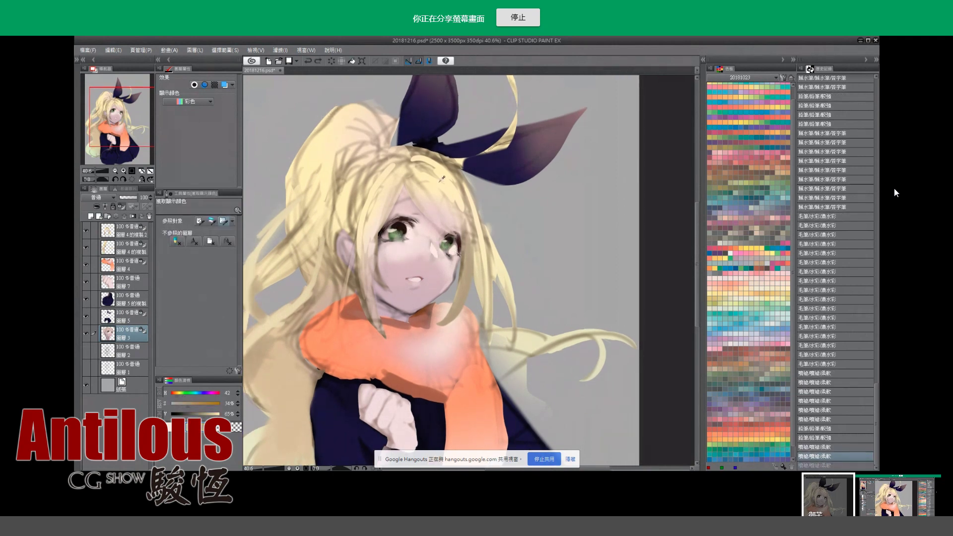
pyautogui.press('b')
pyautogui.hotkey('ctrl', 'y')
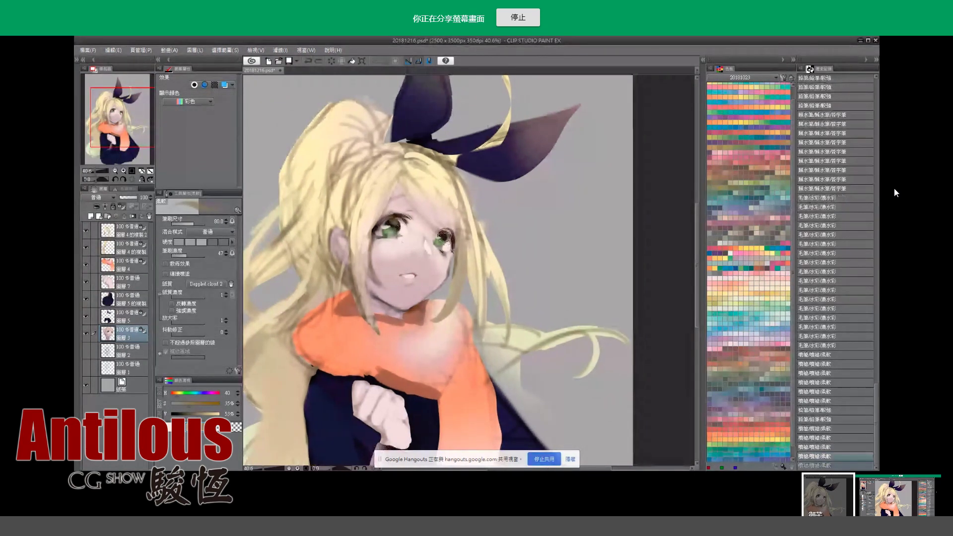
# Pick a new colour from the face and compare the eye with and without its pencil line.
pyautogui.hotkey('ctrl', 'space')
pyautogui.moveTo(420, 232); pyautogui.dragTo(400, 219)
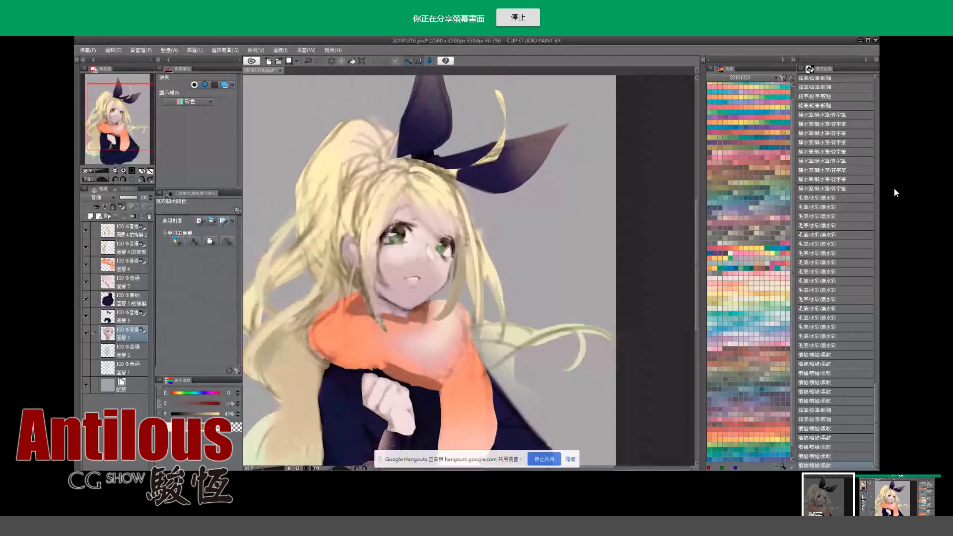
pyautogui.click(398, 219)
pyautogui.hotkey('ctrl', 'space')
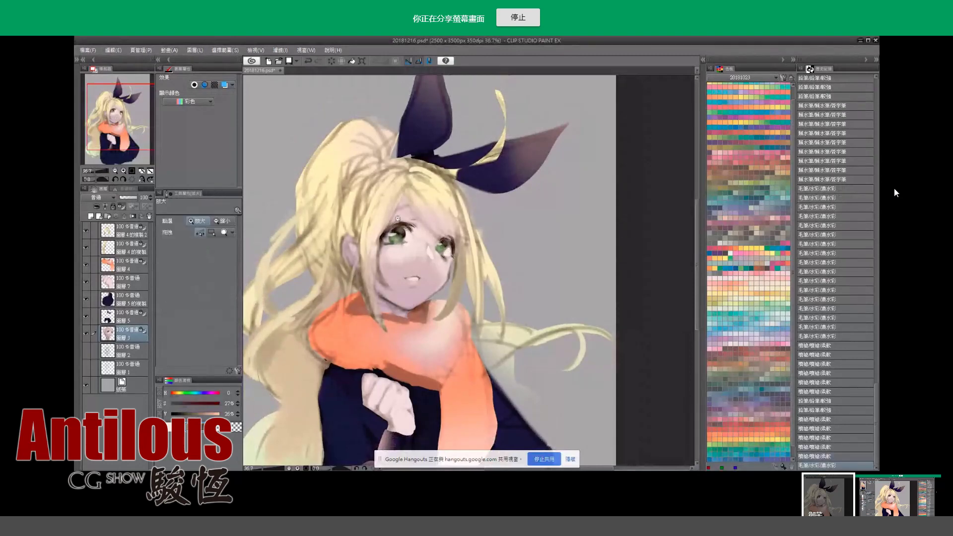
pyautogui.click(398, 219)
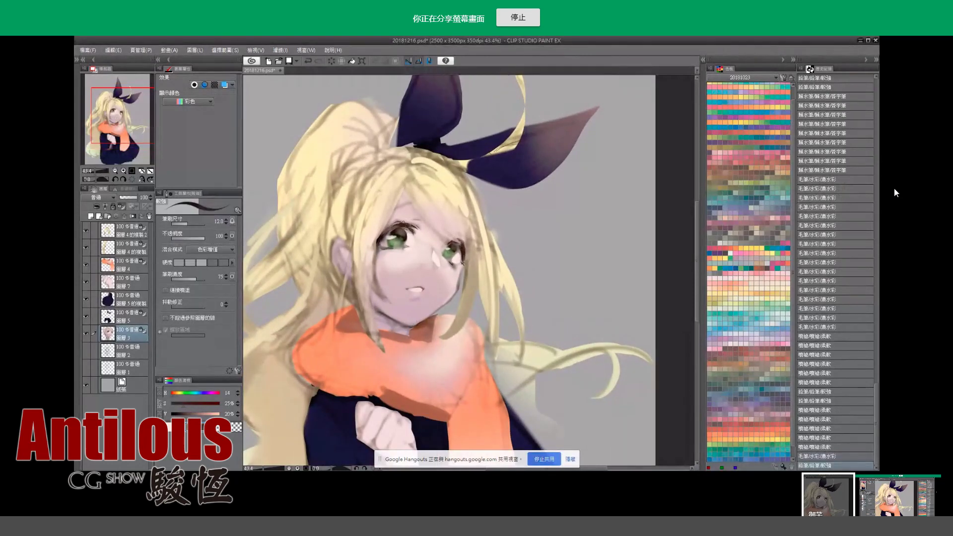
pyautogui.hotkey('ctrl', 'z')
pyautogui.hotkey('ctrl', 'y')
pyautogui.hotkey('ctrl', 'z')
pyautogui.hotkey('ctrl', 'y')
pyautogui.hotkey('ctrl', 'z')
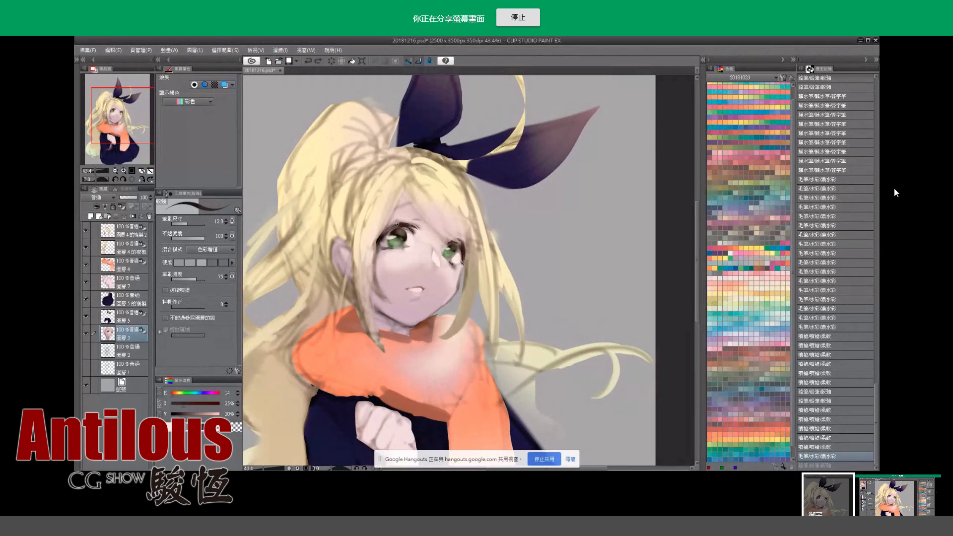
# Draw a fine pencil line at the right eye, then undo it after comparing.
pyautogui.moveTo(460, 252); pyautogui.dragTo(449, 247)
pyautogui.hotkey('ctrl', 'z')
pyautogui.hotkey('ctrl', 'y')
pyautogui.hotkey('ctrl', 'z')
pyautogui.hotkey('ctrl', 'y')
pyautogui.hotkey('ctrl', 'z')
# Add tiny marker marks to the right eye and repaint around it with thick watercolour.
pyautogui.press('b')
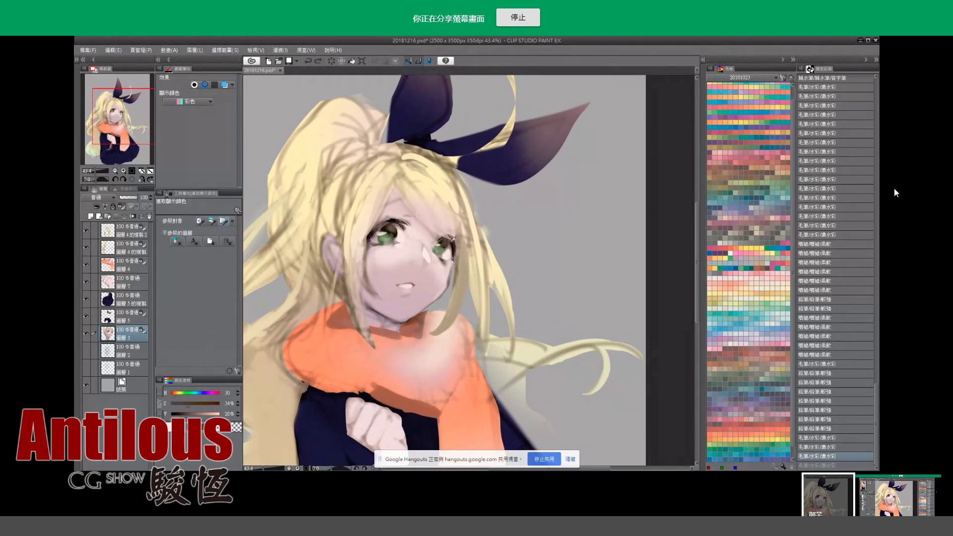
pyautogui.press('p')
pyautogui.click(443, 242)
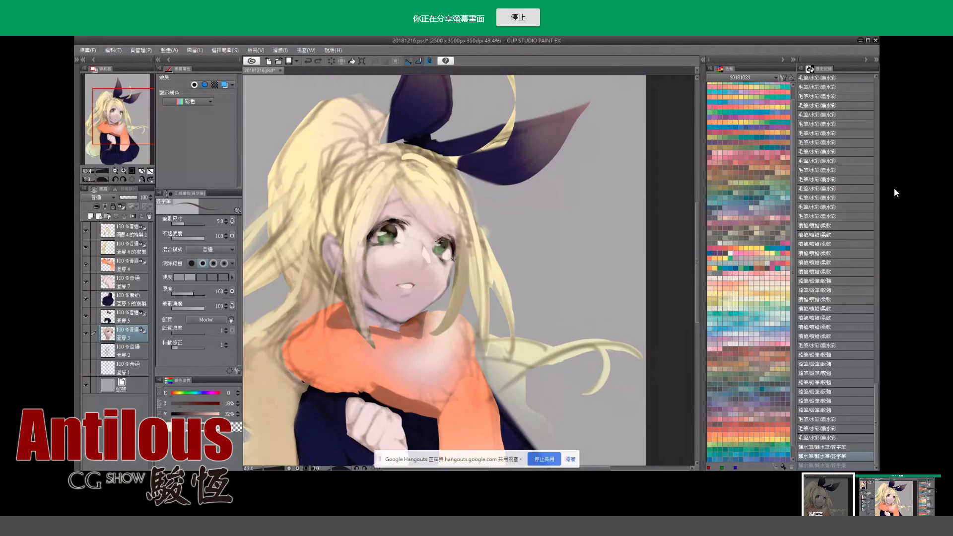
pyautogui.press('i')
pyautogui.press('b')
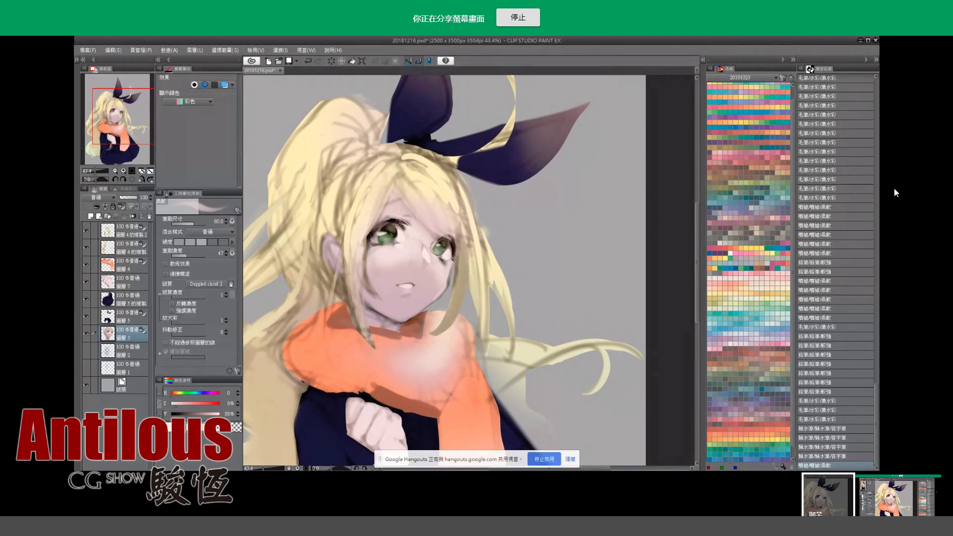
pyautogui.hotkey('ctrl', 'z')
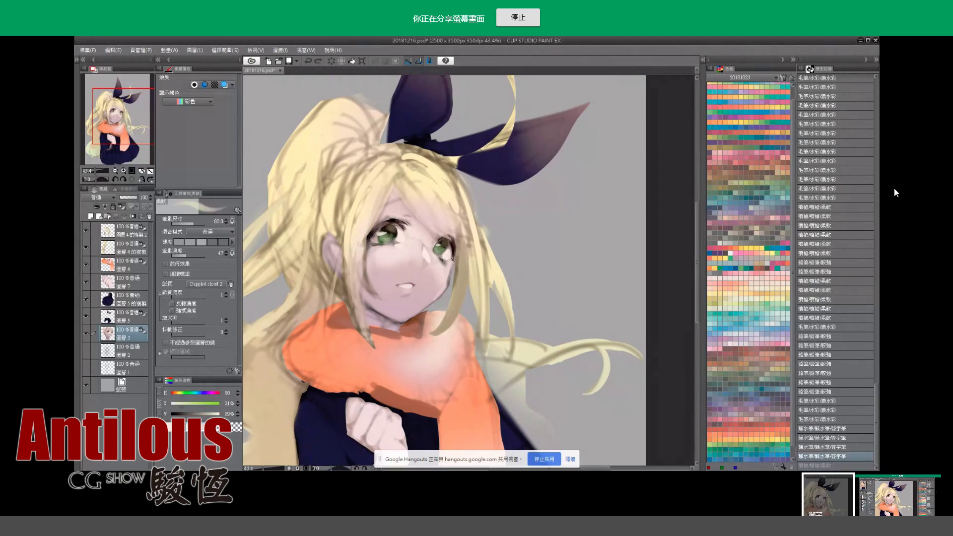
pyautogui.press('b')
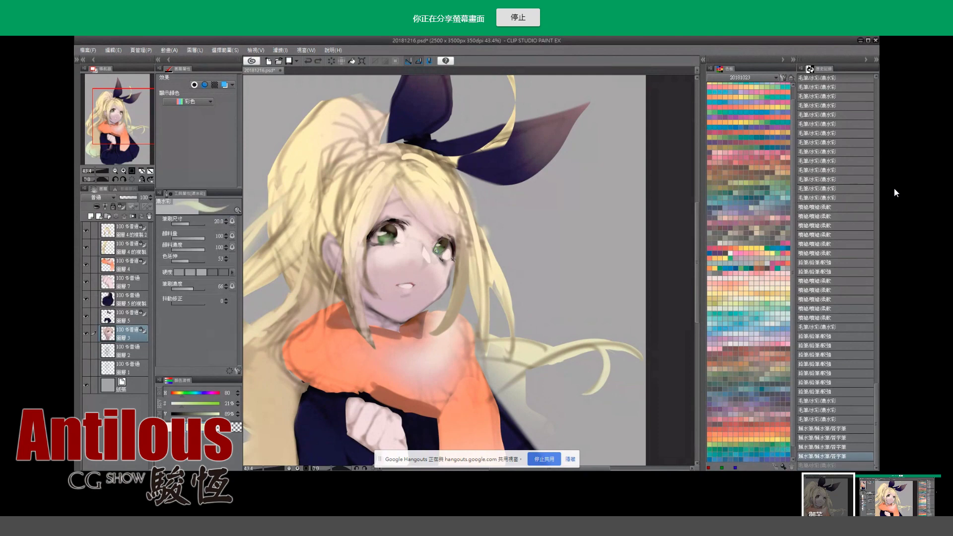
pyautogui.hotkey('ctrl', 'y')
pyautogui.moveTo(385, 246); pyautogui.dragTo(403, 237)
# Airbrush soft skin-tone shading near the chin, comparing the stroke with undo and redo.
pyautogui.hotkey('ctrl', 'z')
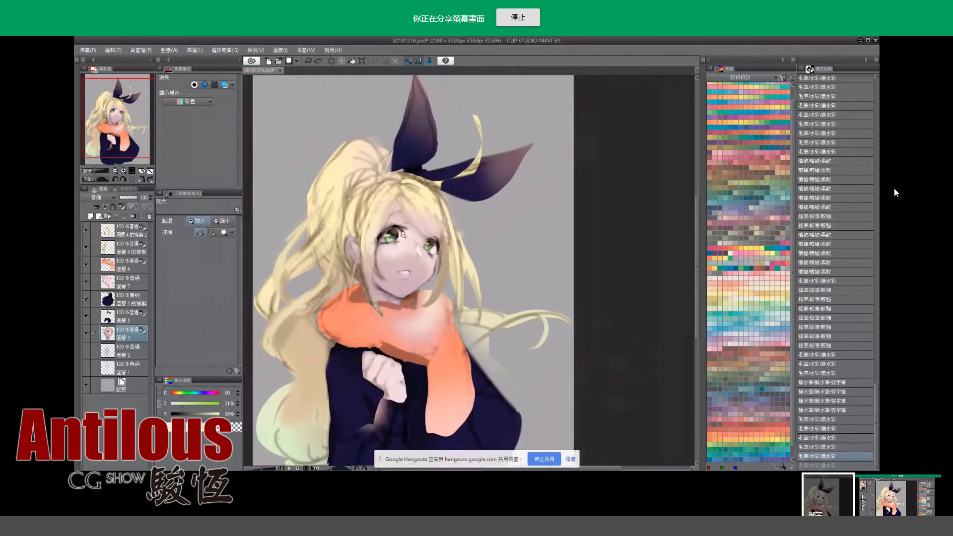
pyautogui.hotkey('ctrl', '-')
pyautogui.press('e')
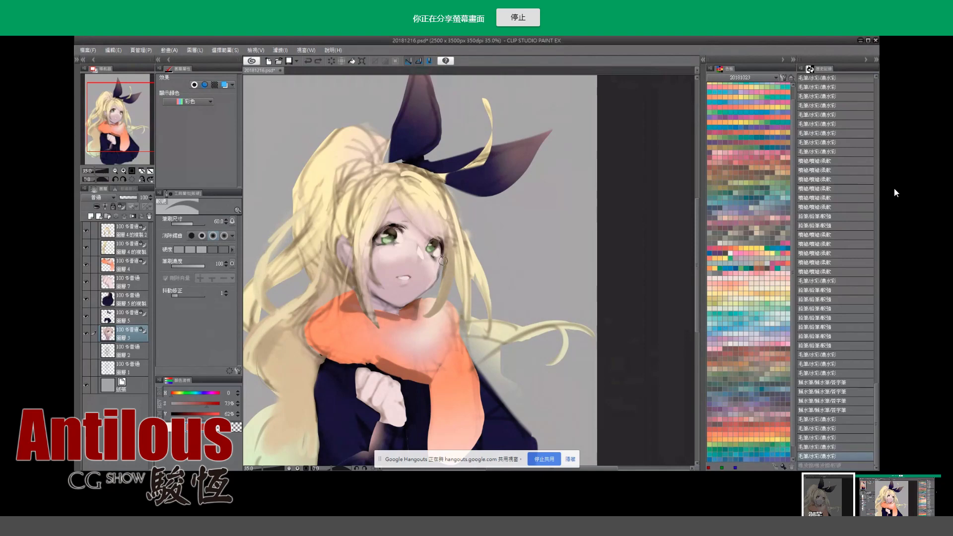
pyautogui.press('b')
pyautogui.click(439, 278)
pyautogui.moveTo(439, 278); pyautogui.dragTo(401, 299)
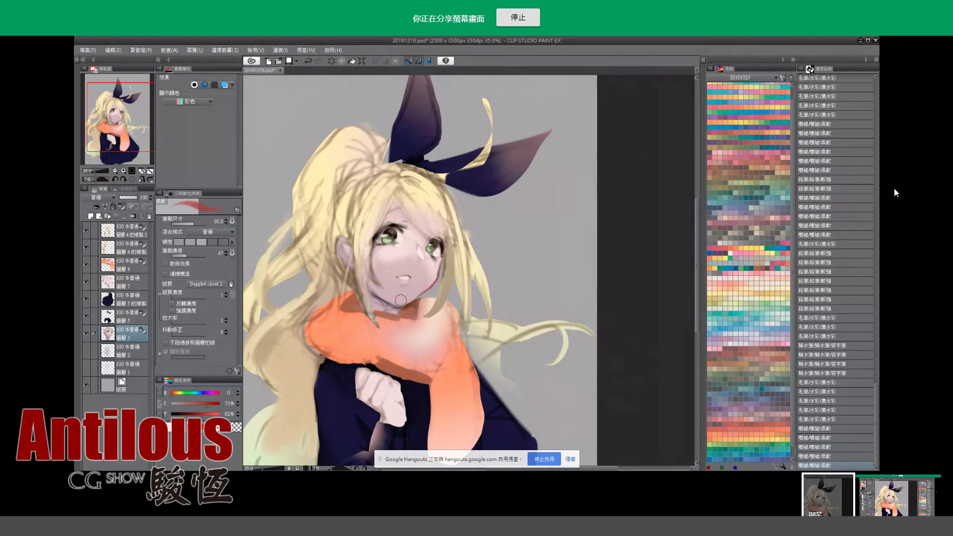
pyautogui.hotkey('ctrl', 'z')
pyautogui.hotkey('ctrl', 'y')
pyautogui.hotkey('ctrl', 'z')
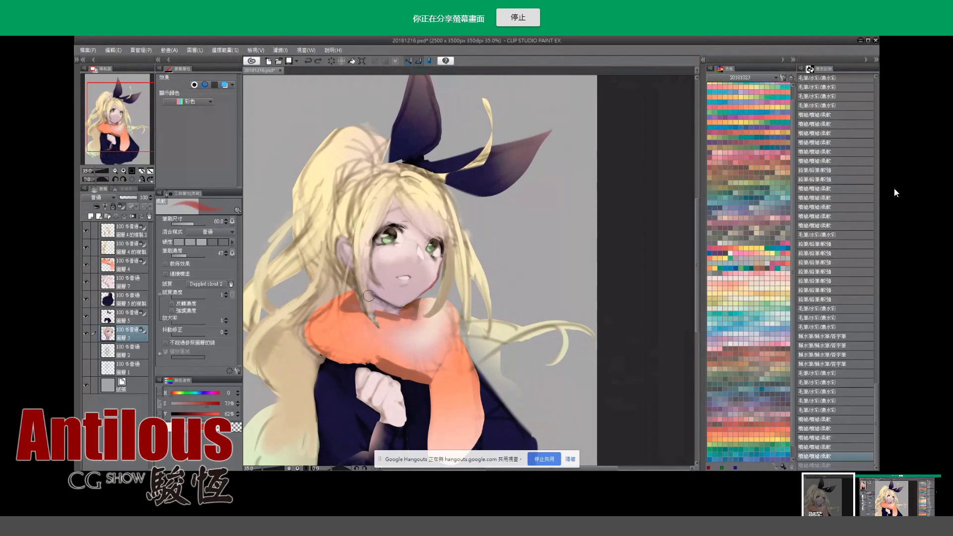
# Sample a skin tone from the face with the Eyedropper, toggling recent strokes to compare.
pyautogui.press('i')
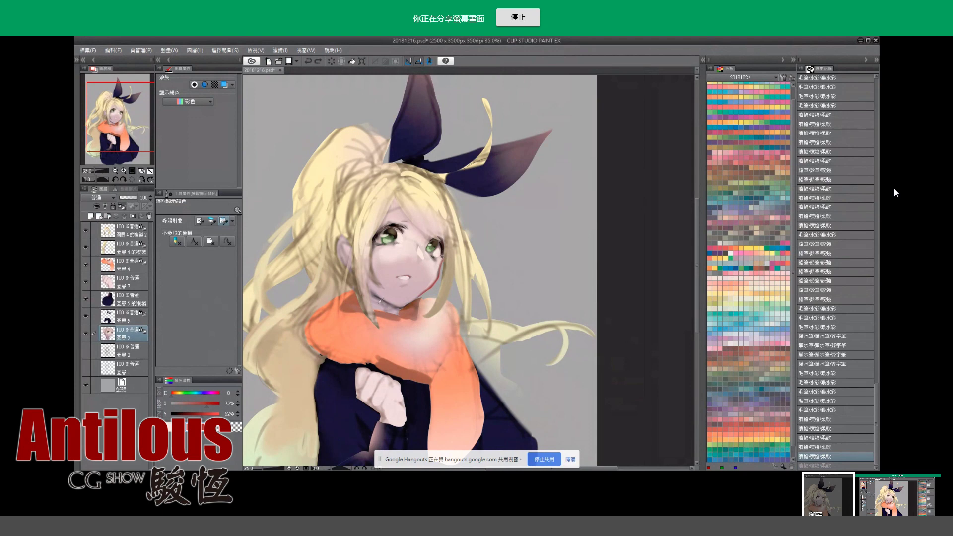
pyautogui.press('b')
pyautogui.hotkey('ctrl', 'y')
pyautogui.hotkey('ctrl', 'z')
pyautogui.hotkey('ctrl', 'y')
pyautogui.hotkey('ctrl', 'z')
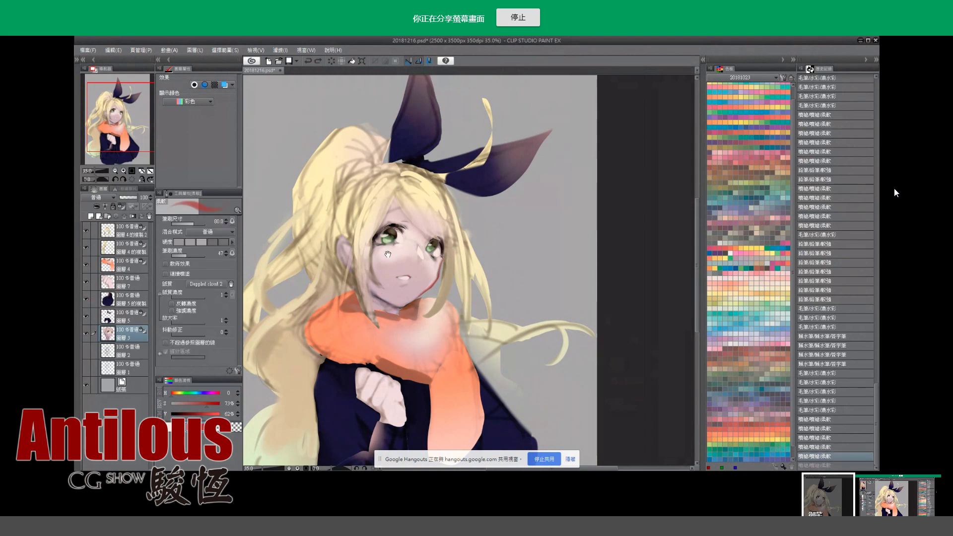
pyautogui.moveTo(387, 255); pyautogui.dragTo(387, 259)
pyautogui.hotkey('ctrl', 'y')
pyautogui.hotkey('ctrl', 'z')
pyautogui.press('i')
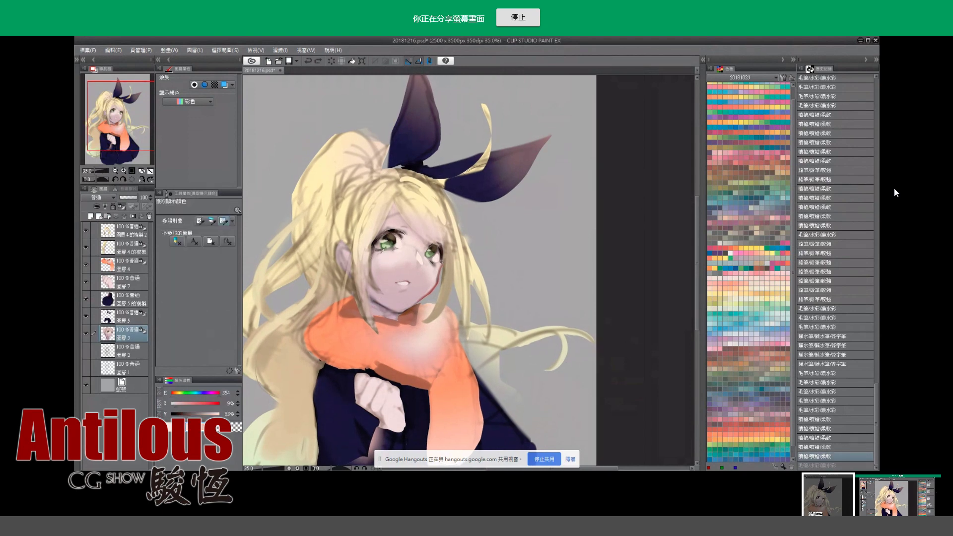
# Paint small light skin-colour strokes and dabs beside the eye with Thick Watercolor.
pyautogui.press('b')
pyautogui.hotkey('ctrl', 'y')
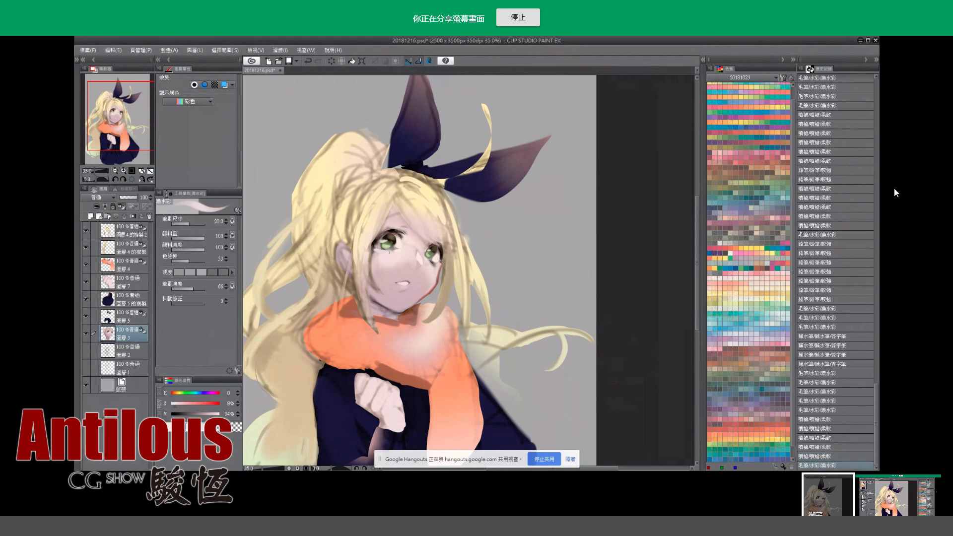
pyautogui.hotkey('ctrl', 'z')
pyautogui.hotkey('ctrl', 'y')
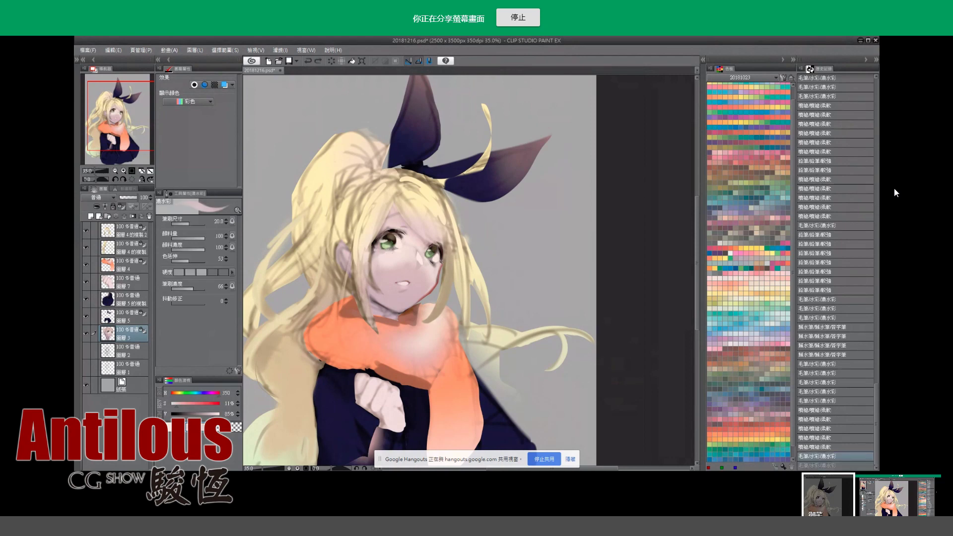
pyautogui.keyDown('alt'); pyautogui.click(445, 265); pyautogui.keyUp('alt')
pyautogui.moveTo(442, 264); pyautogui.dragTo(437, 263)
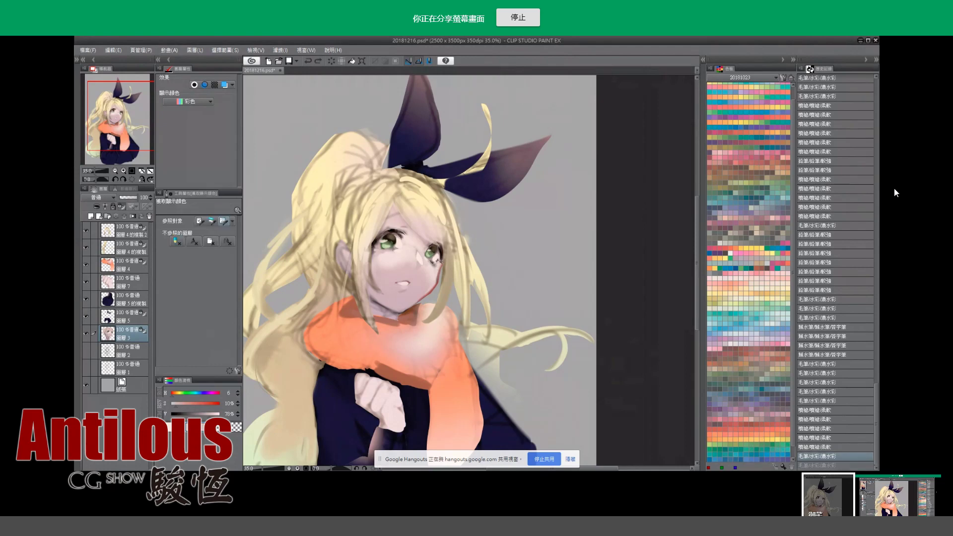
pyautogui.keyDown('alt'); pyautogui.click(435, 264); pyautogui.keyUp('alt')
# Redo the previously undone strokes around the eye to restore the fine detail.
pyautogui.hotkey('ctrl', 'y')
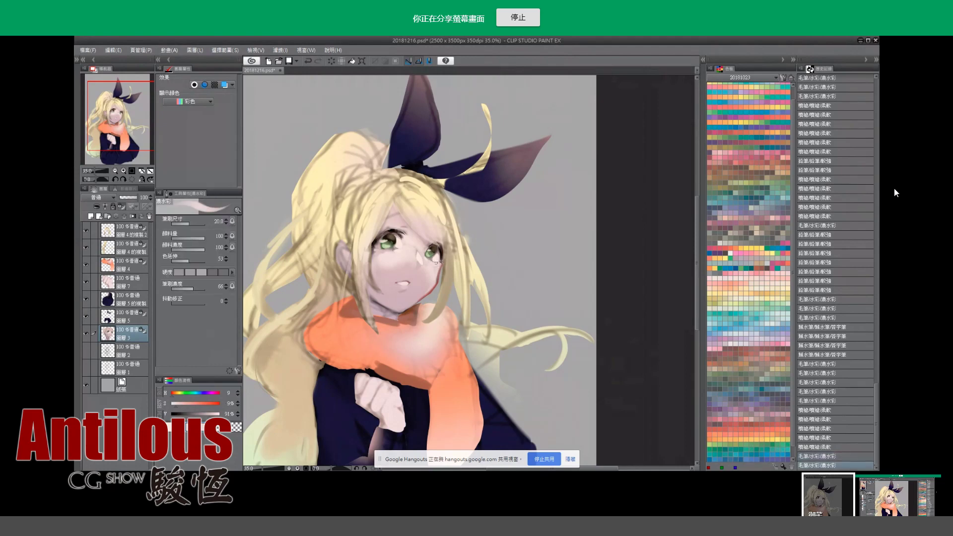
pyautogui.hotkey('ctrl', 'y')
pyautogui.hotkey('ctrl', 'y')
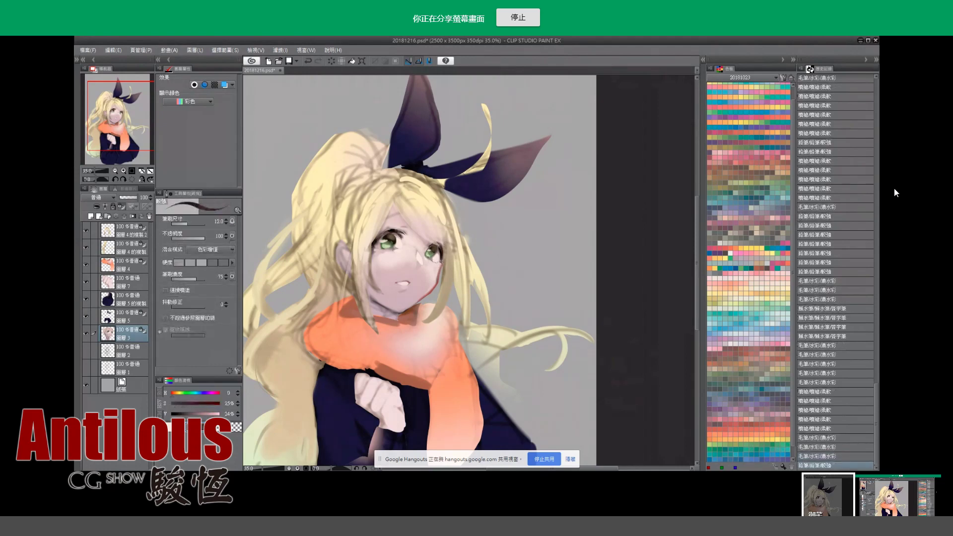
pyautogui.hotkey('ctrl', 'y')
pyautogui.press('i')
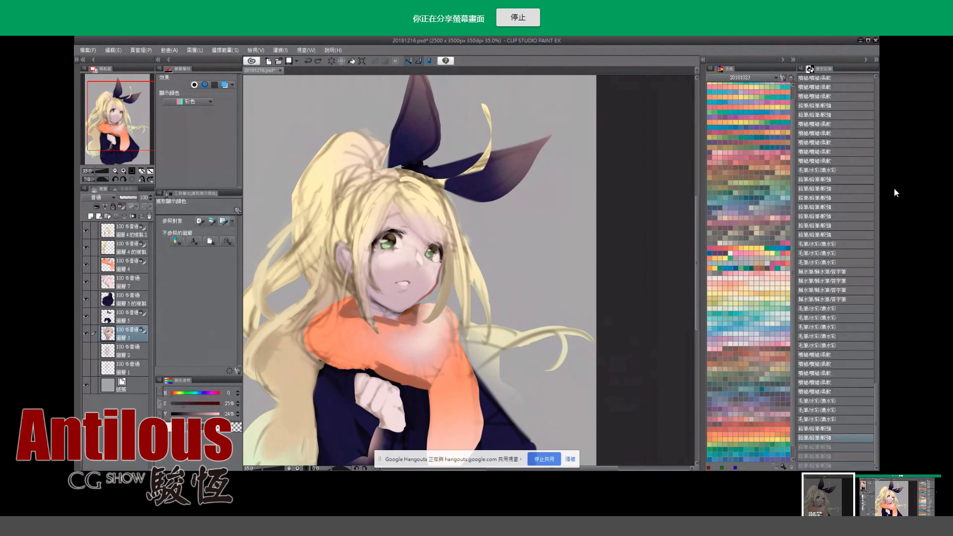
pyautogui.hotkey('ctrl', 'y')
pyautogui.hotkey('ctrl', 'y')
pyautogui.hotkey('ctrl', 'y')
pyautogui.hotkey('ctrl', 'y')
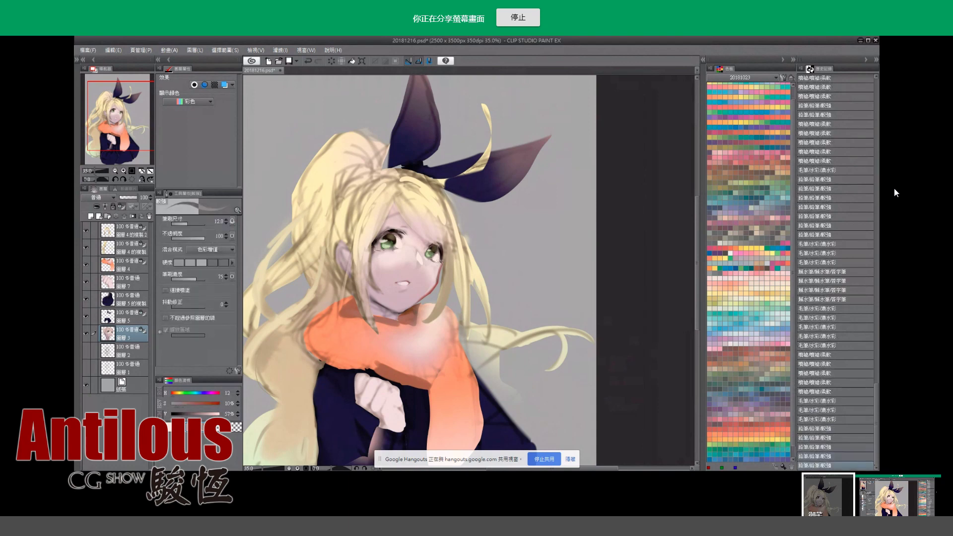
pyautogui.hotkey('ctrl', 'y')
pyautogui.hotkey('ctrl', 'y')
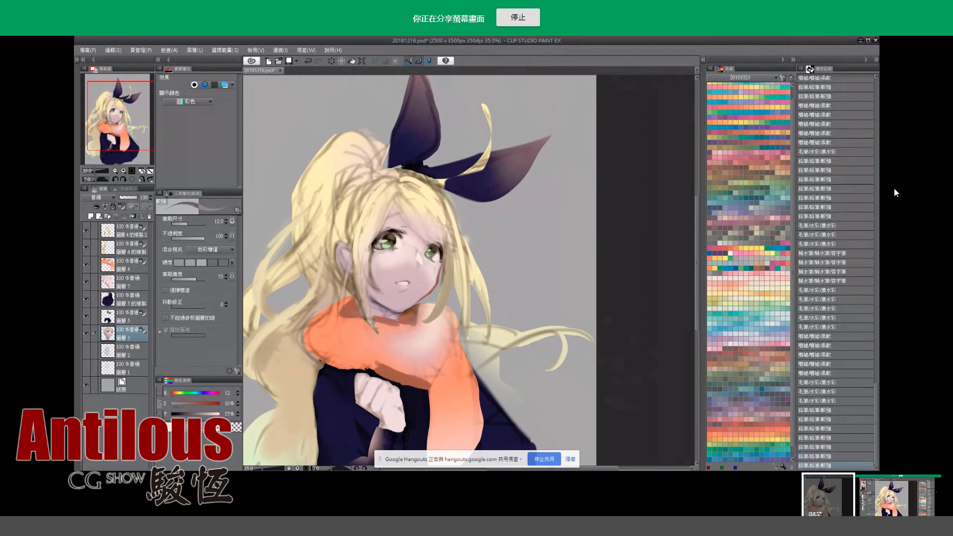
pyautogui.hotkey('ctrl', 'y')
pyautogui.hotkey('ctrl', 'y')
pyautogui.hotkey('ctrl', 'y')
pyautogui.hotkey('ctrl', 'y')
pyautogui.hotkey('ctrl', 'y')
pyautogui.hotkey('ctrl', 'y')
pyautogui.hotkey('ctrl', 'y')
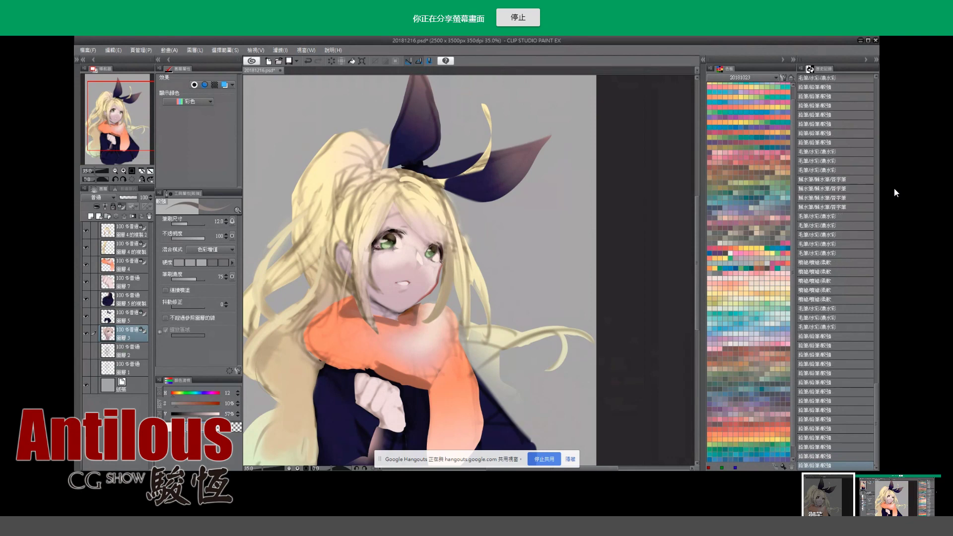
pyautogui.hotkey('ctrl', 'y')
# Step through the eye strokes' undo history while setting a rosy watercolour colour.
pyautogui.hotkey('ctrl', 'y')
pyautogui.hotkey('ctrl', 'y')
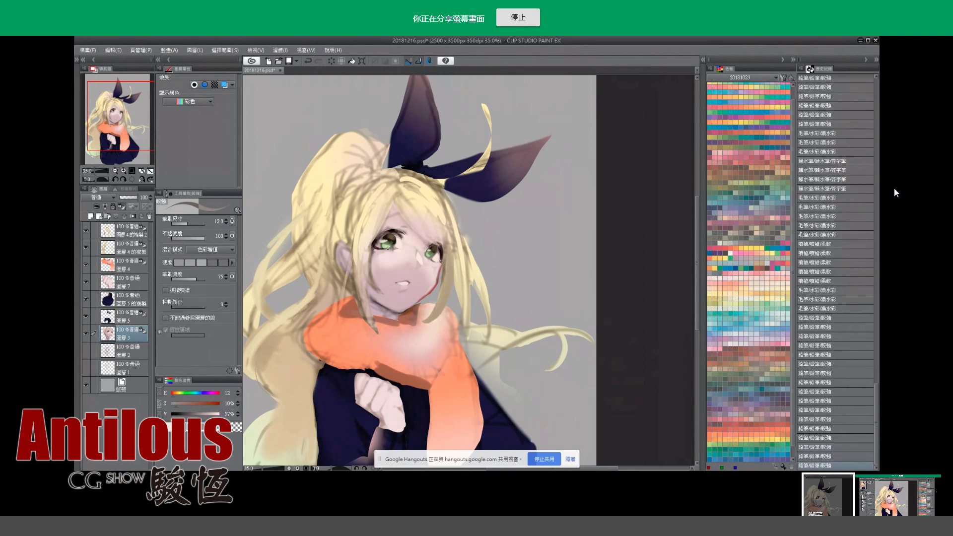
pyautogui.hotkey('ctrl', 'y')
pyautogui.hotkey('ctrl', 'y')
pyautogui.hotkey('ctrl', 'y')
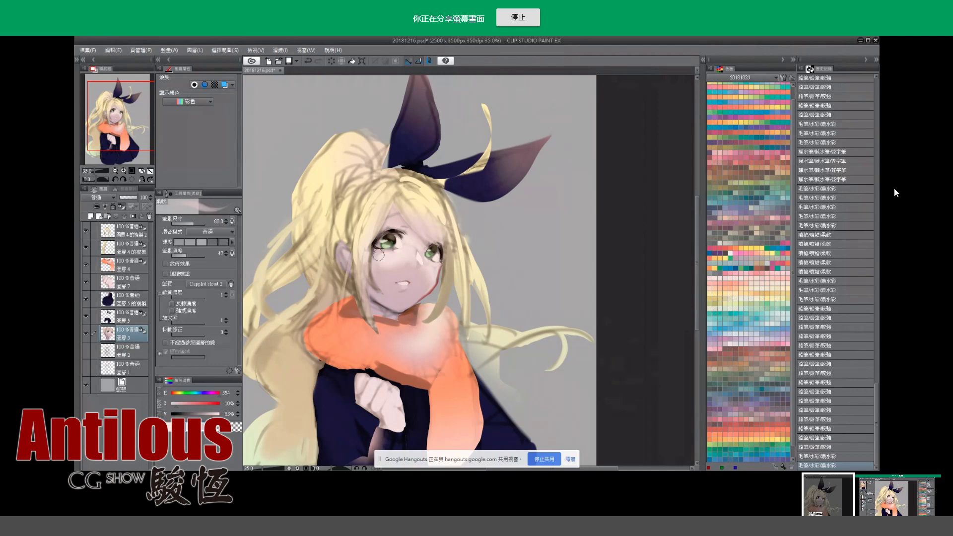
pyautogui.hotkey('ctrl', 'y')
pyautogui.hotkey('ctrl', 'z')
pyautogui.hotkey('ctrl', 'y')
pyautogui.hotkey('ctrl', 'y')
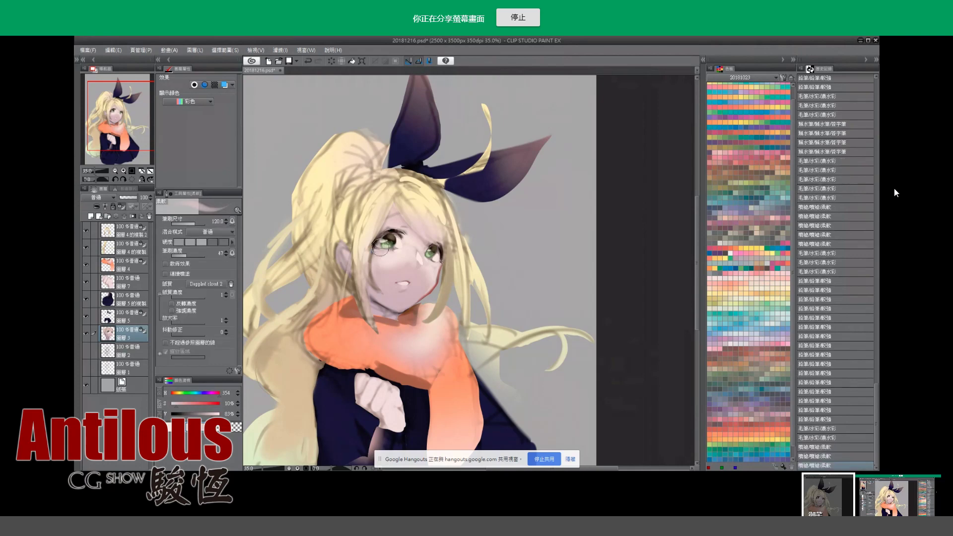
pyautogui.hotkey('ctrl', 'y')
pyautogui.hotkey('ctrl', 'y')
pyautogui.press('i')
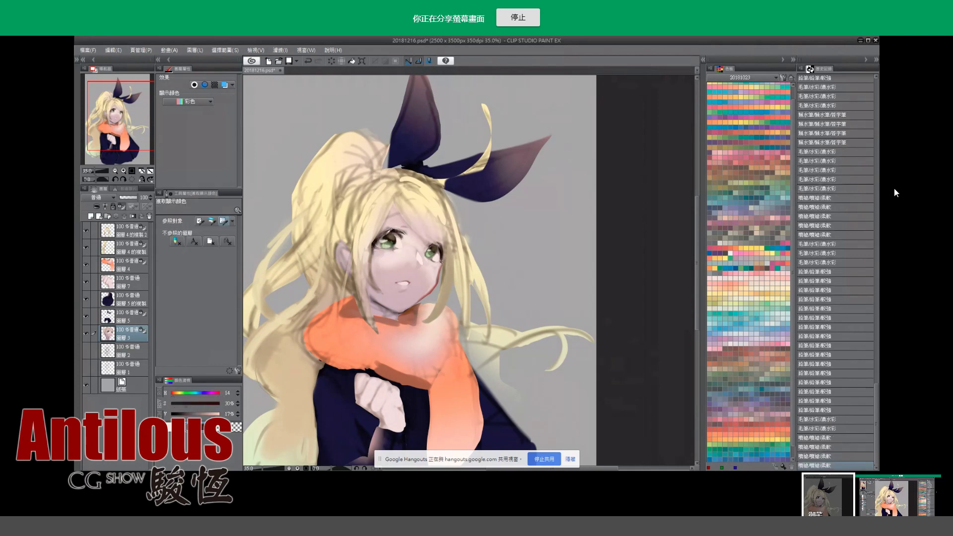
pyautogui.hotkey('ctrl', 'y')
pyautogui.hotkey('ctrl', 'y')
pyautogui.hotkey('ctrl', 'y')
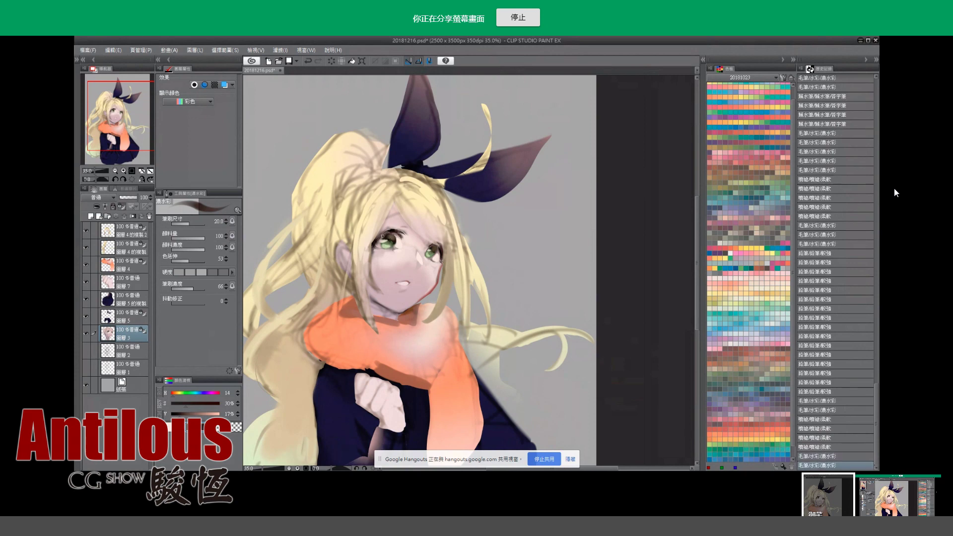
# Compare the last stroke near the eye by undoing and redoing it.
pyautogui.hotkey('ctrl', 'z')
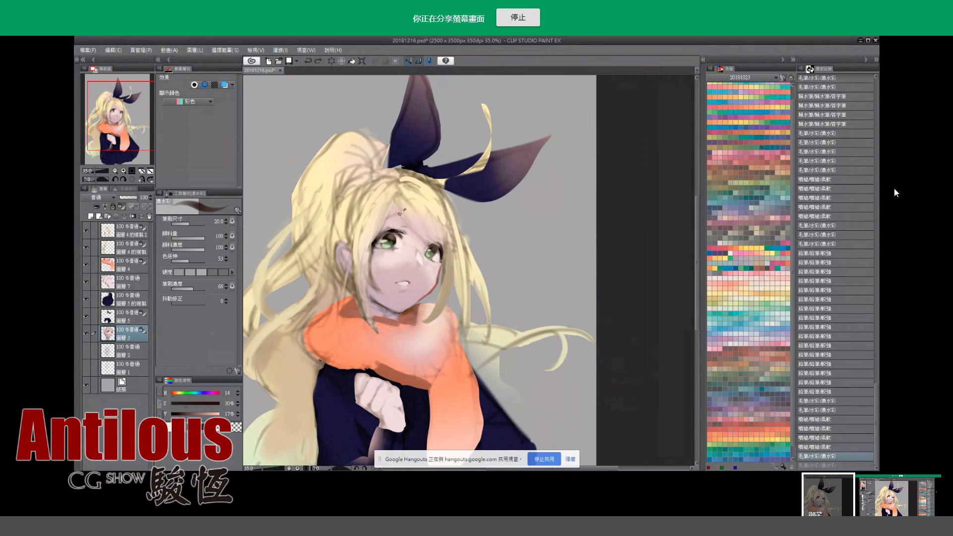
pyautogui.press('i')
pyautogui.hotkey('ctrl', 'y')
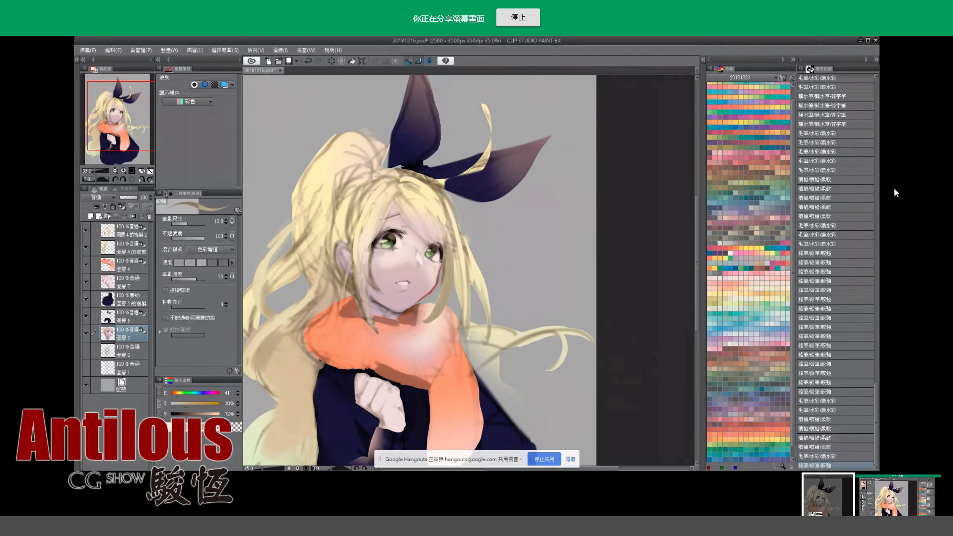
pyautogui.hotkey('ctrl', 'z')
pyautogui.press('b')
# Toggle the last pencil stroke on the eye repeatedly, then remove it for good.
pyautogui.hotkey('ctrl', 'y')
pyautogui.hotkey('ctrl', 'z')
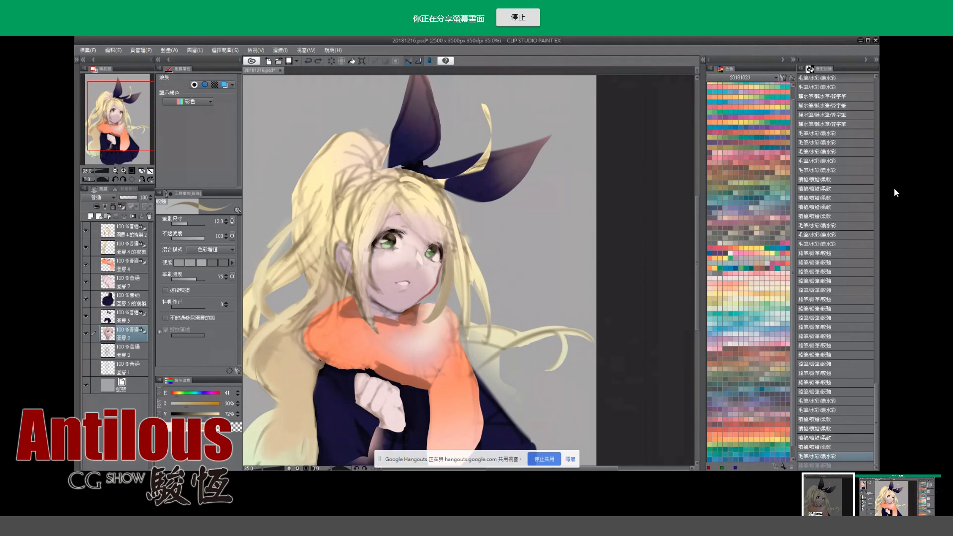
pyautogui.hotkey('ctrl', 'y')
pyautogui.hotkey('ctrl', 'z')
pyautogui.hotkey('ctrl', 'y')
pyautogui.hotkey('ctrl', 'z')
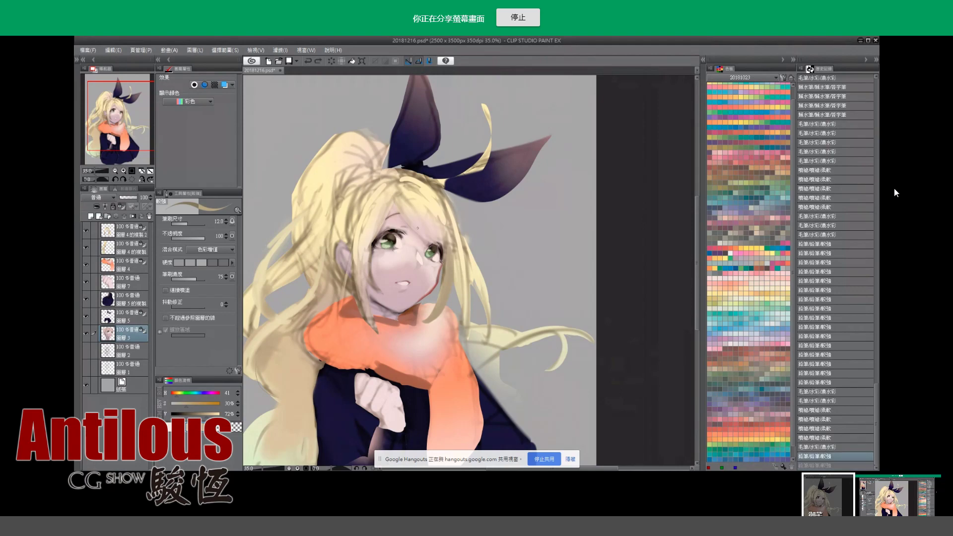
pyautogui.hotkey('ctrl', 'y')
pyautogui.hotkey('ctrl', 'z')
# Sample a face colour for the watercolour brush and undo the latest dab.
pyautogui.press('i')
pyautogui.click(430, 237)
pyautogui.press('b')
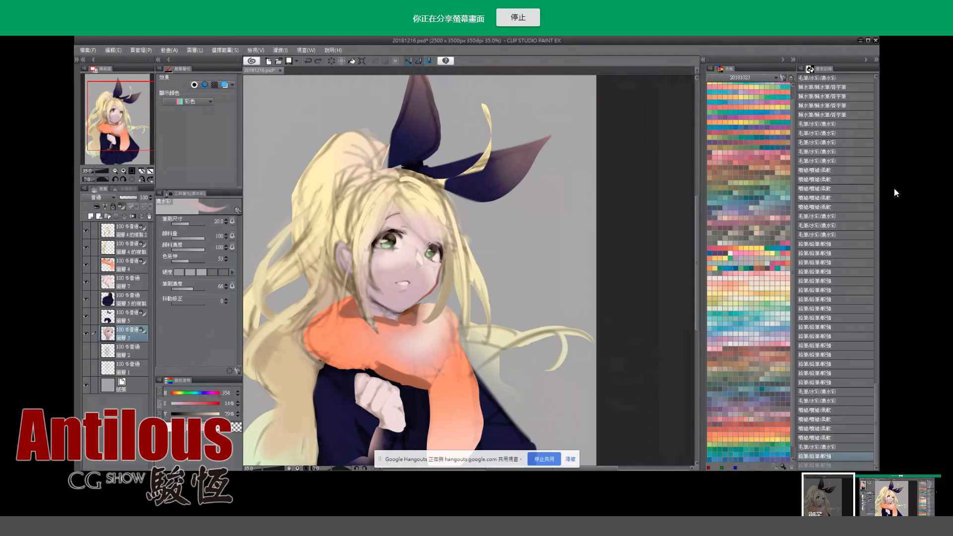
pyautogui.press('i')
pyautogui.press('b')
pyautogui.hotkey('ctrl', 'z')
# Sample a pinkish skin colour from the face and restore the last watercolour stroke.
pyautogui.press('i')
pyautogui.press('b')
pyautogui.press('i')
pyautogui.click(422, 234)
pyautogui.press('b')
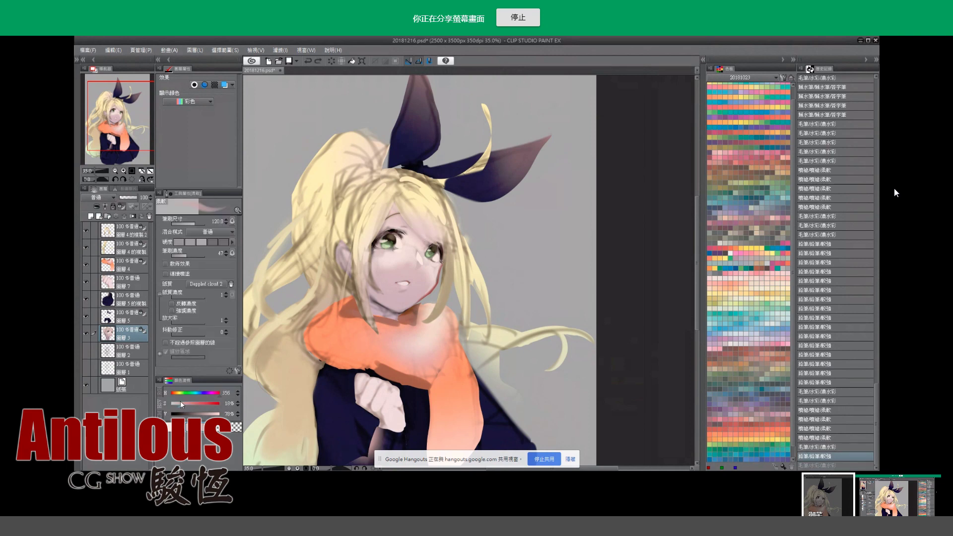
pyautogui.press('b')
pyautogui.hotkey('ctrl', 'y')
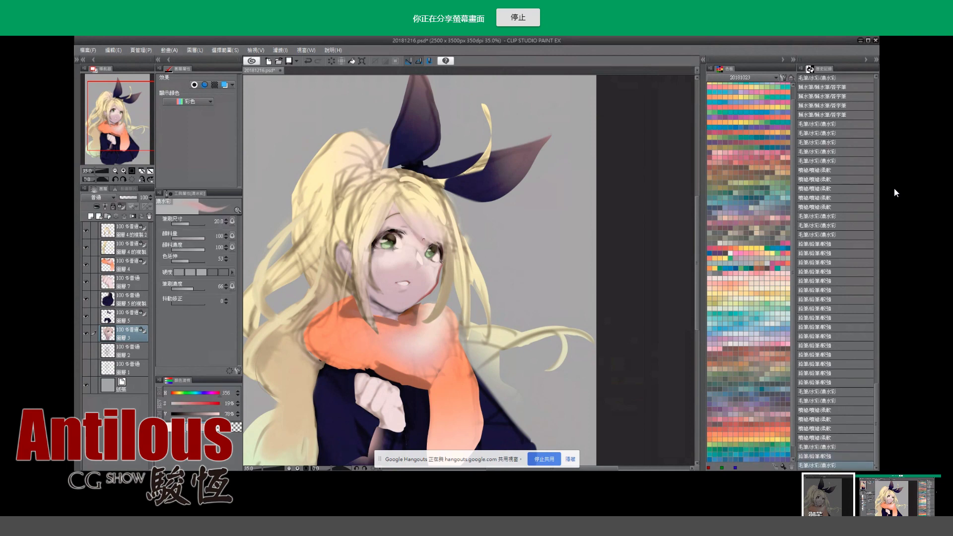
# Try a blending stroke, undo it, then pick near-white and enlarge the soft airbrush.
pyautogui.press('j')
pyautogui.click(405, 226)
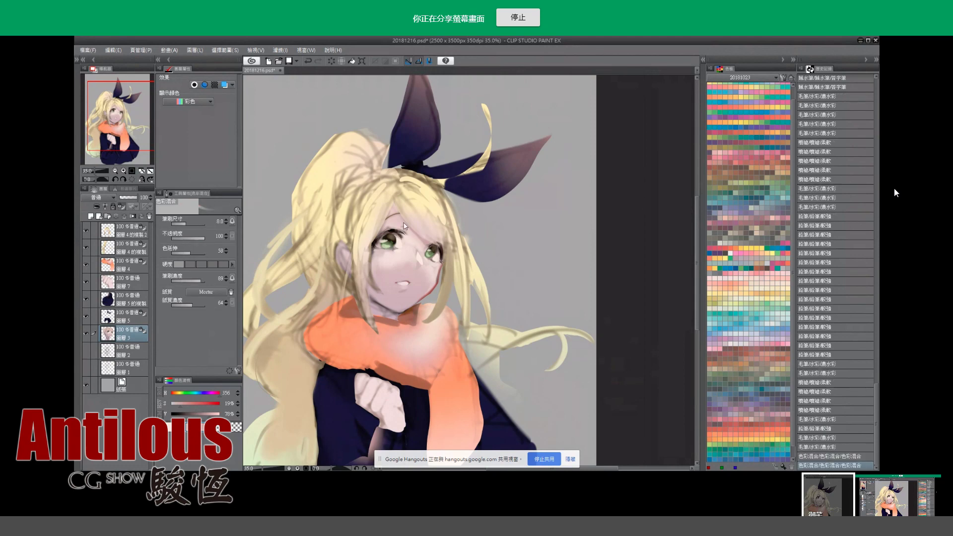
pyautogui.hotkey('ctrl', 'z')
pyautogui.press('i')
pyautogui.click(382, 296)
pyautogui.press('b')
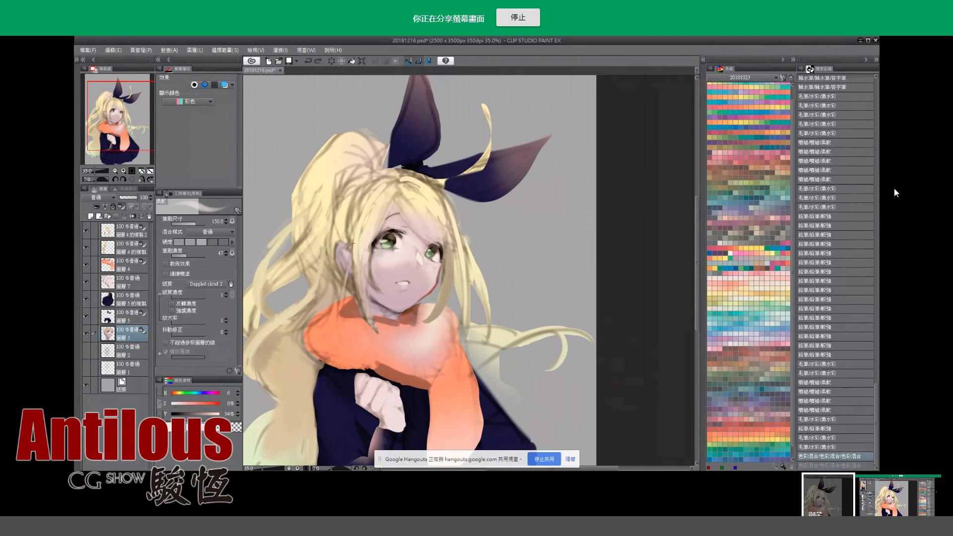
pyautogui.moveTo(393, 270); pyautogui.dragTo(435, 223)
# On a new Hard Light layer, airbrush a saturated warm orange glow over the face.
pyautogui.click(91, 216)
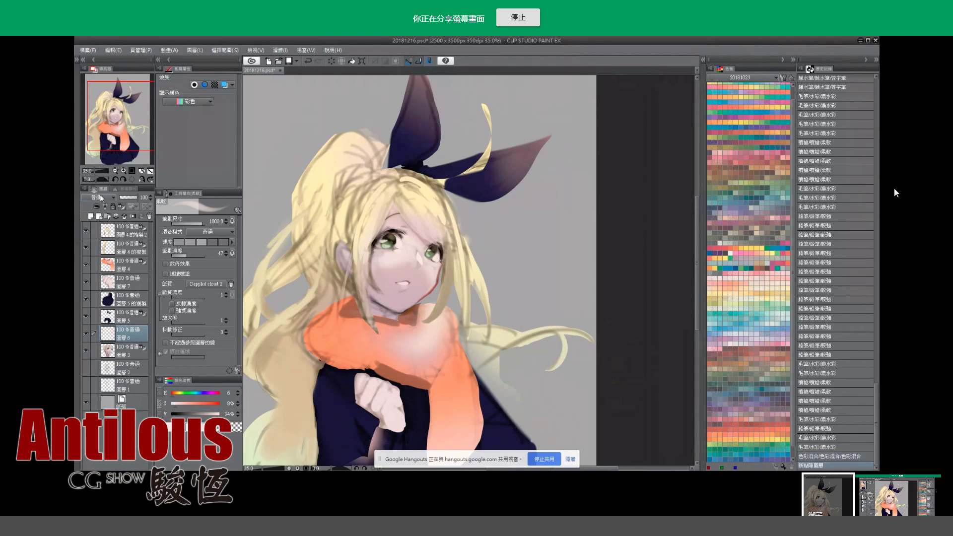
pyautogui.click(97, 197)
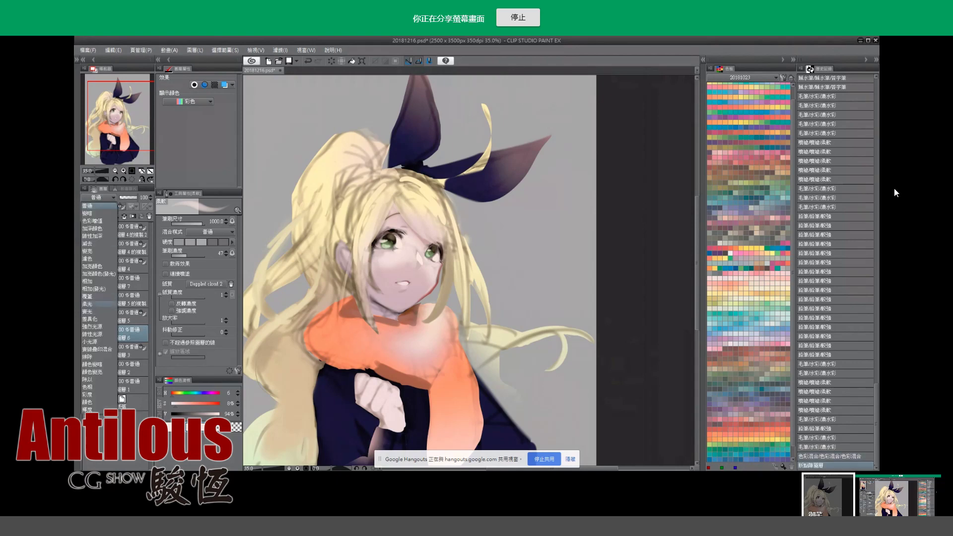
pyautogui.click(88, 311)
pyautogui.click(175, 392)
pyautogui.click(178, 404)
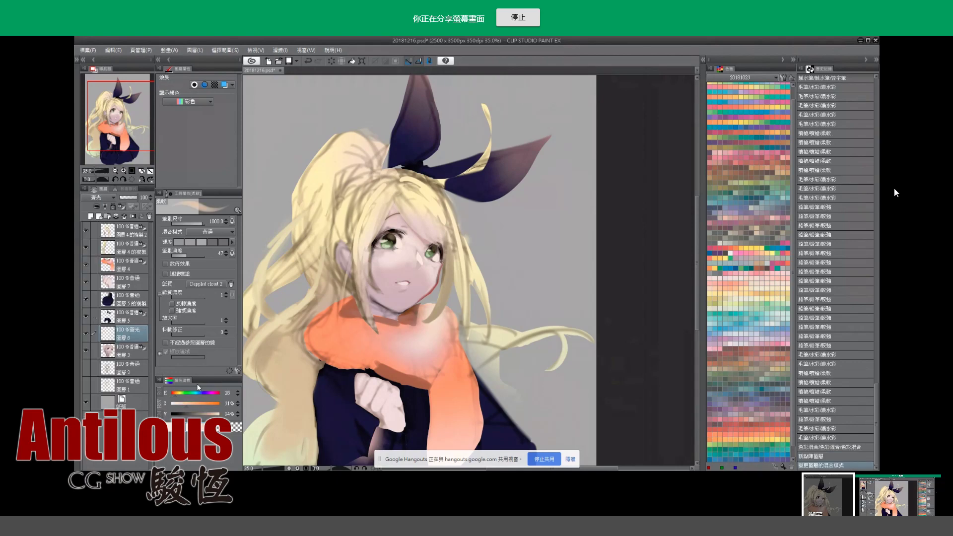
pyautogui.moveTo(398, 234)
pyautogui.mouseDown()
pyautogui.moveTo(411, 241)
pyautogui.moveTo(392, 248)
pyautogui.moveTo(389, 286)
pyautogui.mouseUp()
pyautogui.press('[')
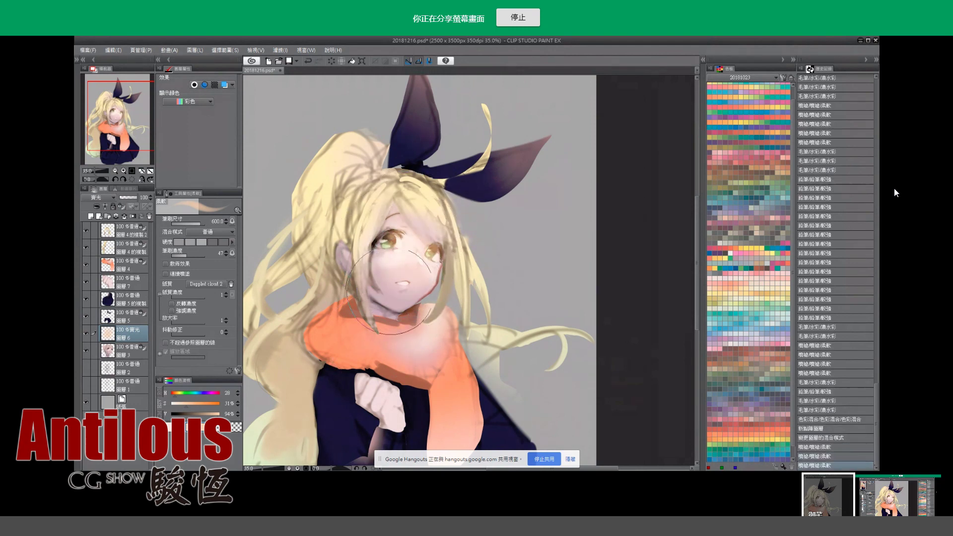
pyautogui.moveTo(397, 248)
pyautogui.mouseDown()
pyautogui.moveTo(421, 265)
pyautogui.moveTo(407, 248)
pyautogui.mouseUp()
# Erase the excess glow around the eyes with an enlarged eraser.
pyautogui.press('e')
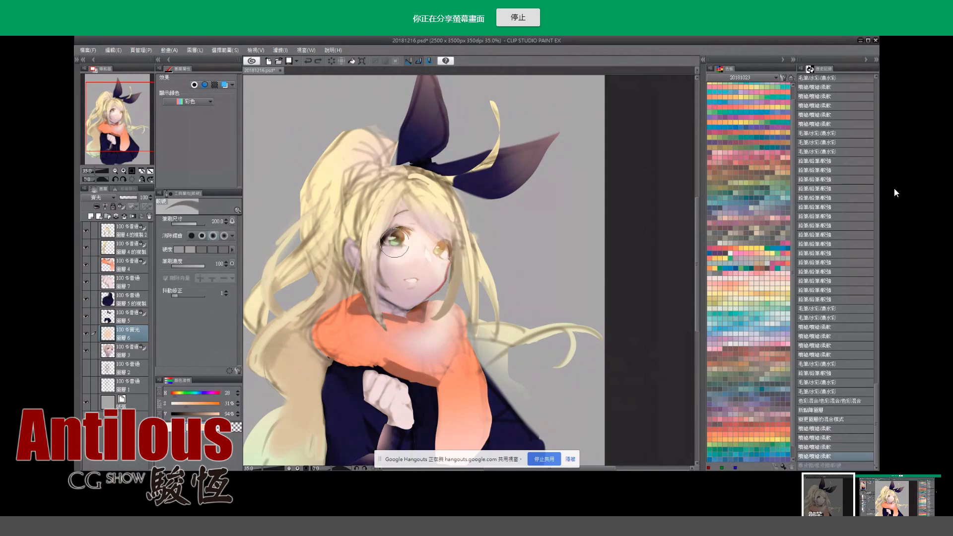
pyautogui.press(']')
pyautogui.moveTo(436, 248); pyautogui.dragTo(442, 247)
pyautogui.hotkey('ctrl', 'z')
pyautogui.hotkey('ctrl', 'y')
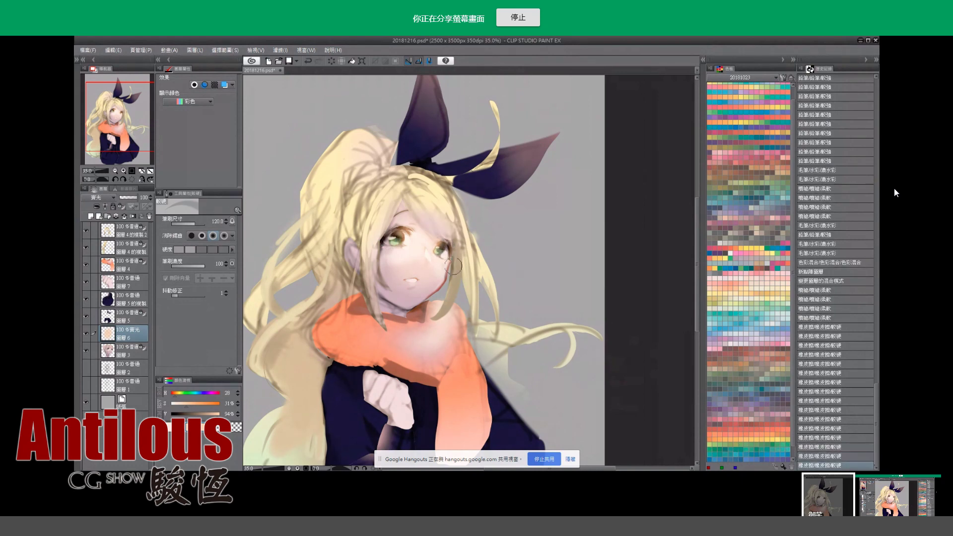
pyautogui.hotkey('ctrl', 'z')
pyautogui.moveTo(384, 306)
pyautogui.mouseDown()
pyautogui.moveTo(376, 304)
pyautogui.moveTo(381, 290)
pyautogui.moveTo(241, 298)
pyautogui.mouseUp()
pyautogui.hotkey('ctrl', 'y')
pyautogui.hotkey('ctrl', 'z')
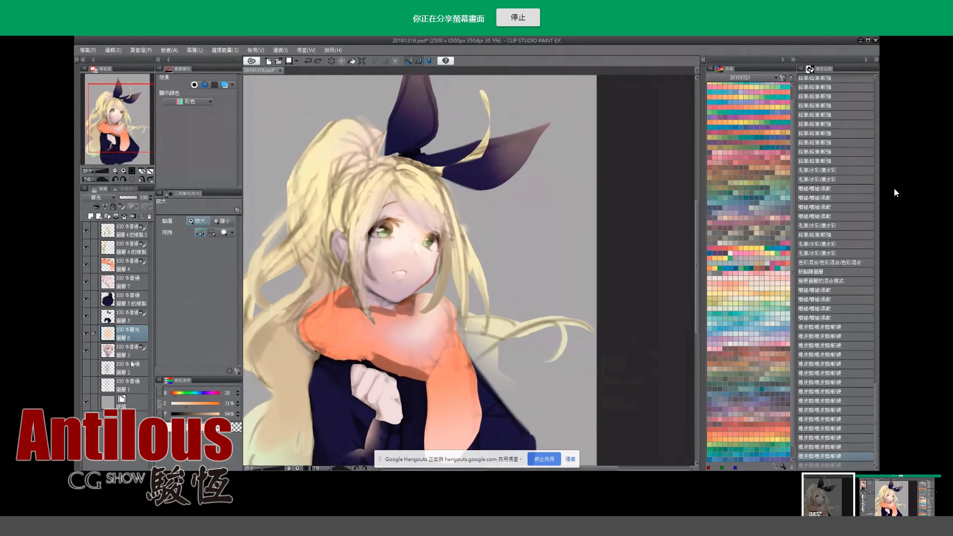
# Merge the glow layer down, gather the character layers into a folder and paste a copy.
pyautogui.hotkey('ctrl', 'e')
pyautogui.click(103, 237)
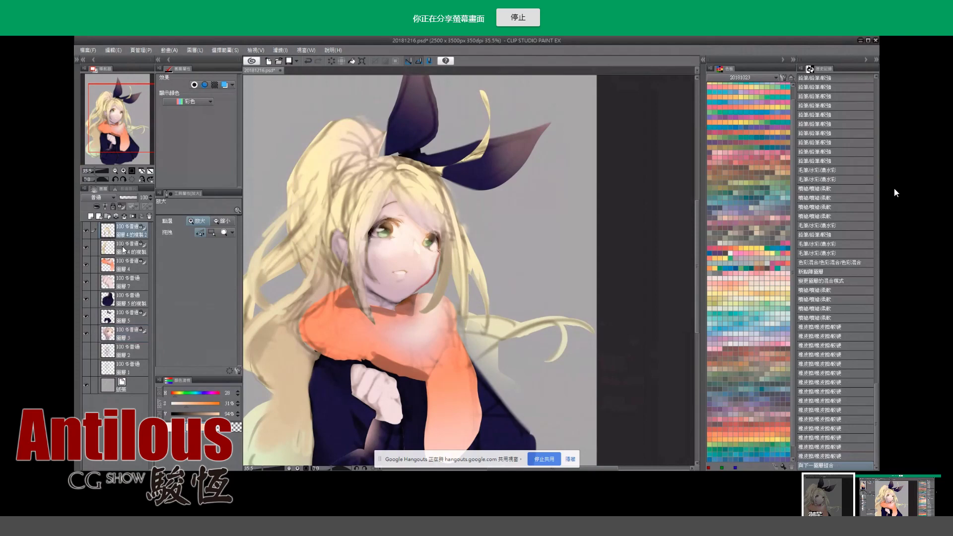
pyautogui.click(110, 217)
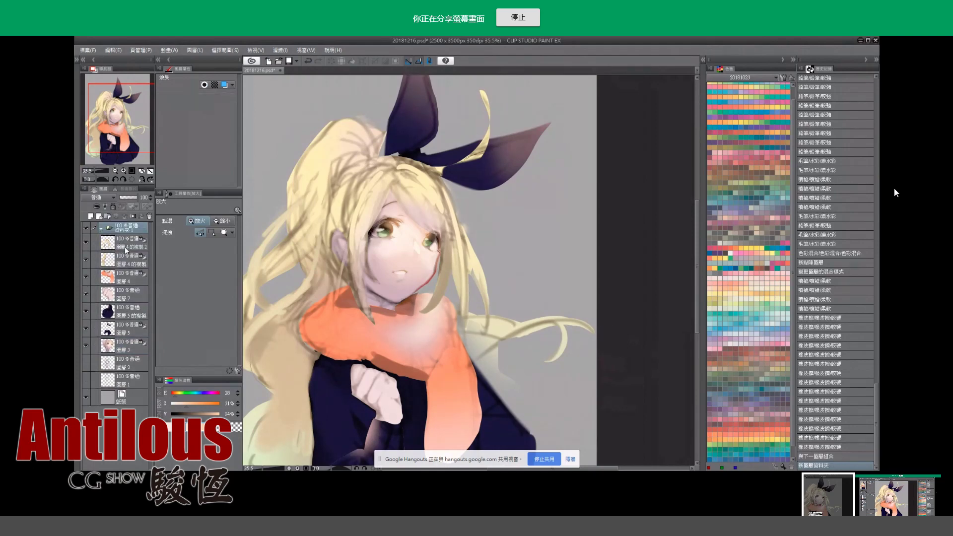
pyautogui.moveTo(124, 243)
pyautogui.mouseDown()
pyautogui.moveTo(125, 334)
pyautogui.moveTo(138, 251)
pyautogui.mouseUp()
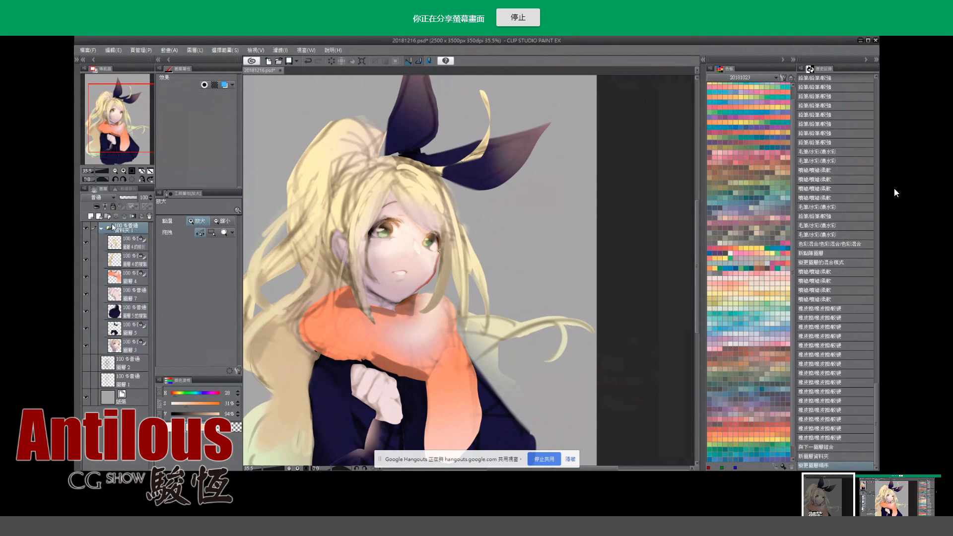
pyautogui.click(110, 227)
pyautogui.hotkey('ctrl', 'v')
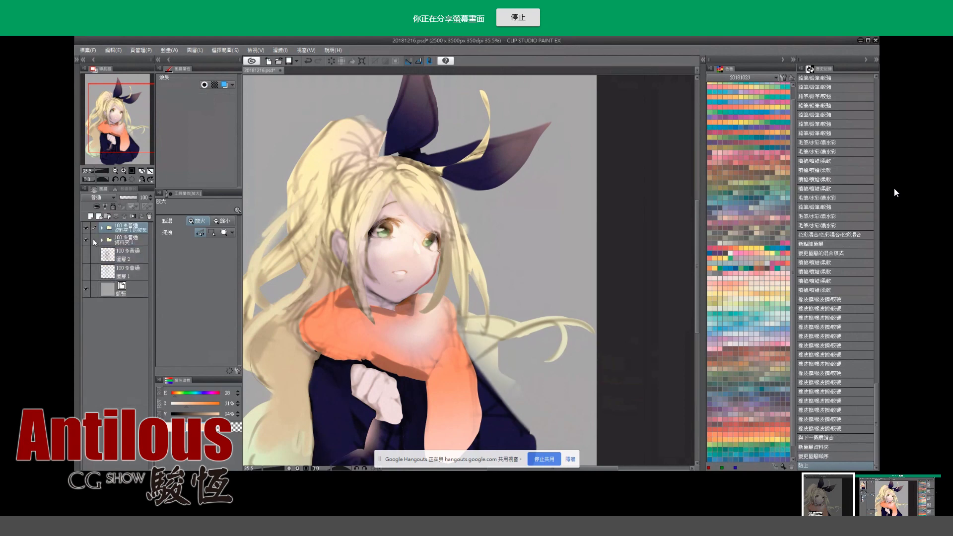
pyautogui.click(102, 228)
# On layer 圖層 3的複製, paint small reddish-brown mouth strokes with Thick Watercolor.
pyautogui.click(128, 343)
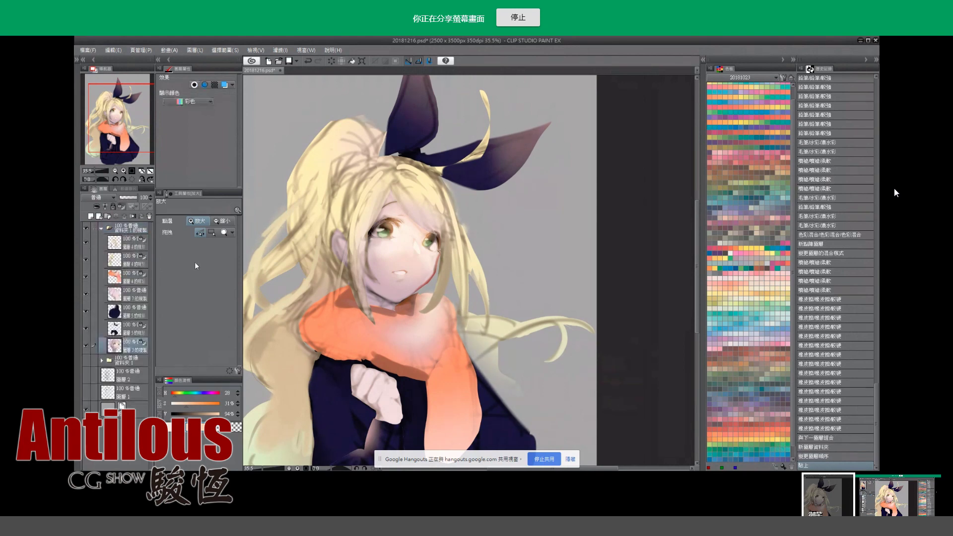
pyautogui.press('b')
pyautogui.keyDown('alt'); pyautogui.click(410, 268); pyautogui.keyUp('alt')
pyautogui.moveTo(388, 279)
pyautogui.mouseDown()
pyautogui.moveTo(405, 269)
pyautogui.moveTo(390, 294)
pyautogui.mouseUp()
pyautogui.hotkey('ctrl', 'z')
pyautogui.press('/')
# Zoom in closely on the face and try a pencil line on it.
pyautogui.click(405, 245)
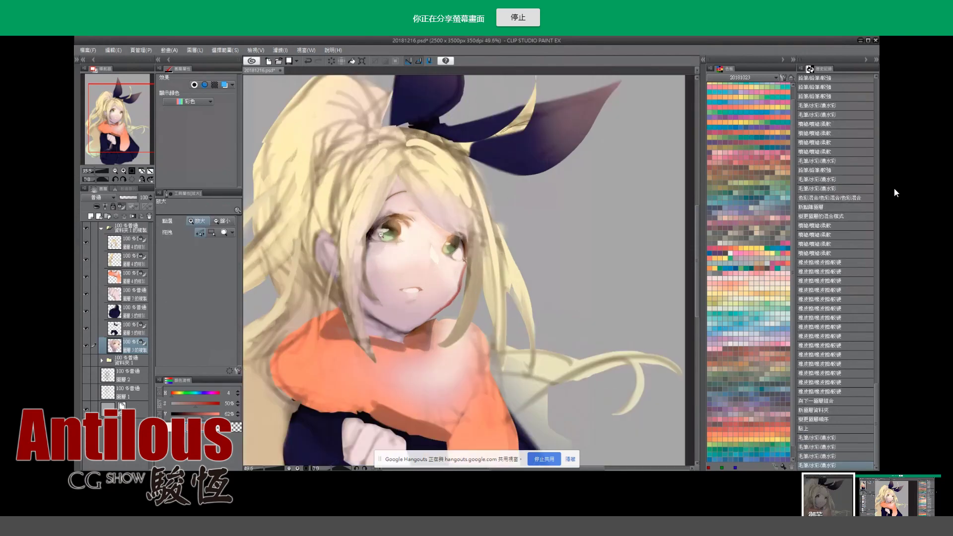
pyautogui.click(405, 245)
pyautogui.press('i')
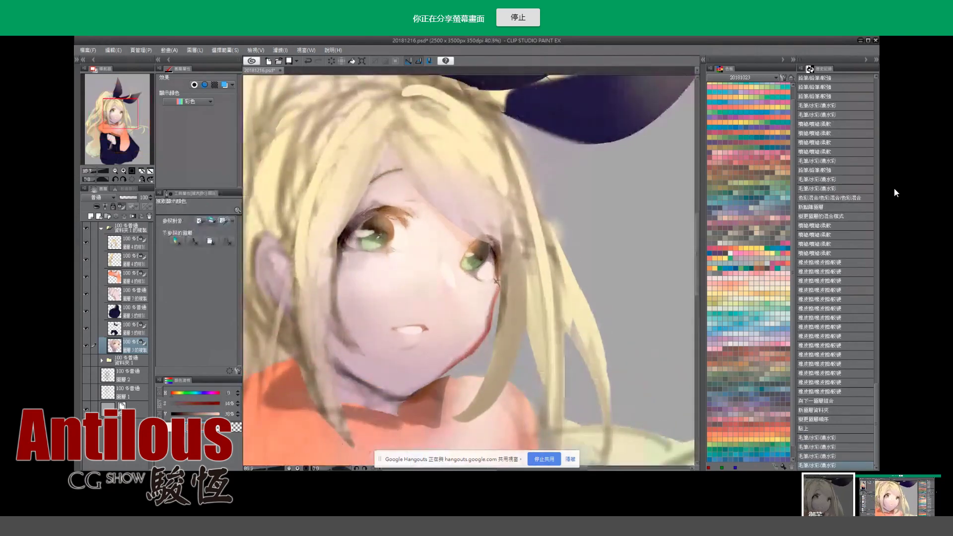
pyautogui.scroll(2, 426, 216)
pyautogui.press('p')
pyautogui.hotkey('ctrl', 'z')
pyautogui.moveTo(387, 223); pyautogui.dragTo(403, 236)
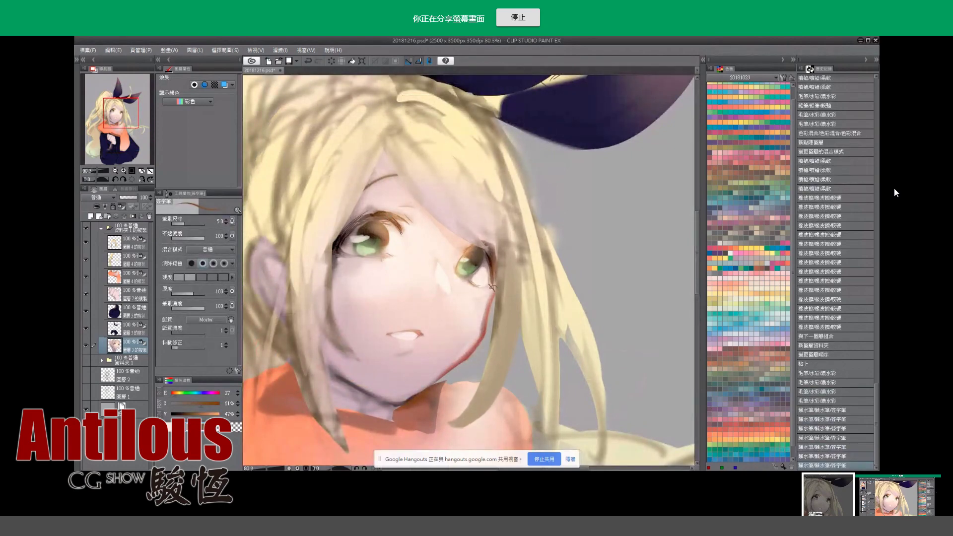
# Repaint a few hair strands using a colour sampled from the hair, with a slightly larger brush.
pyautogui.press('b')
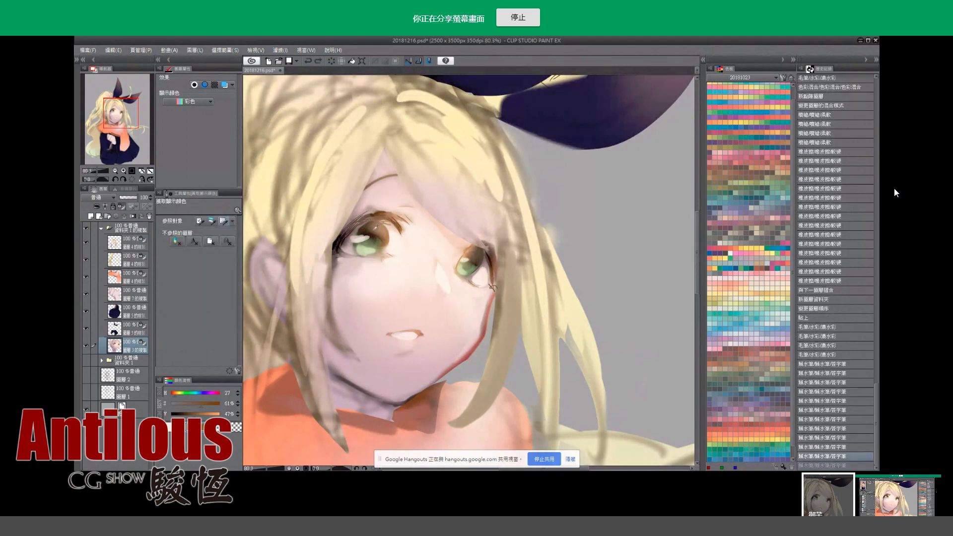
pyautogui.press(']')
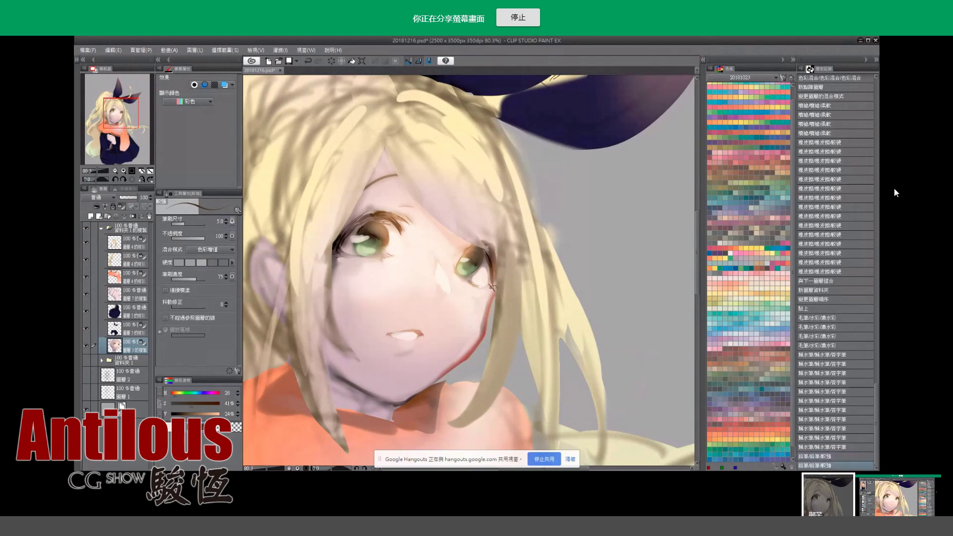
pyautogui.hotkey('ctrl', 'z')
pyautogui.hotkey('ctrl', 'y')
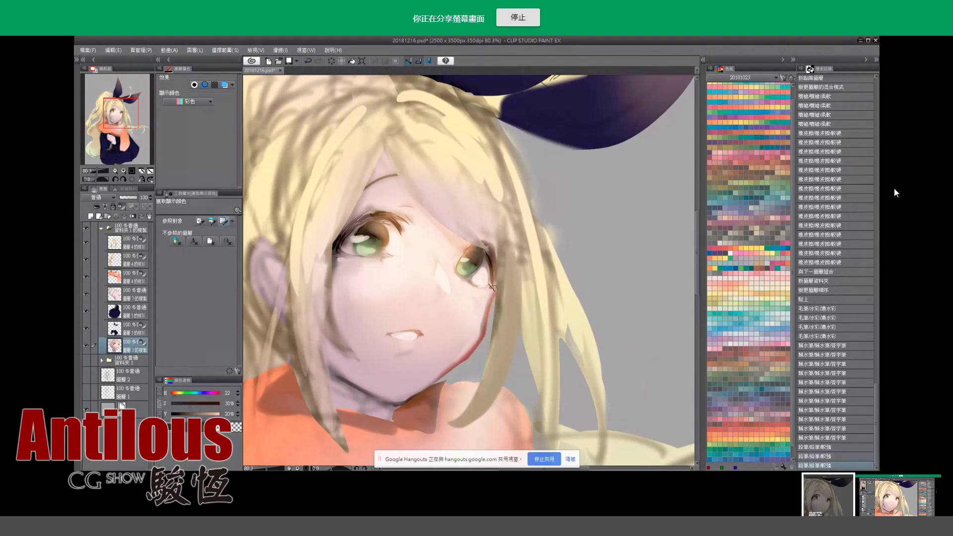
pyautogui.press('alt')
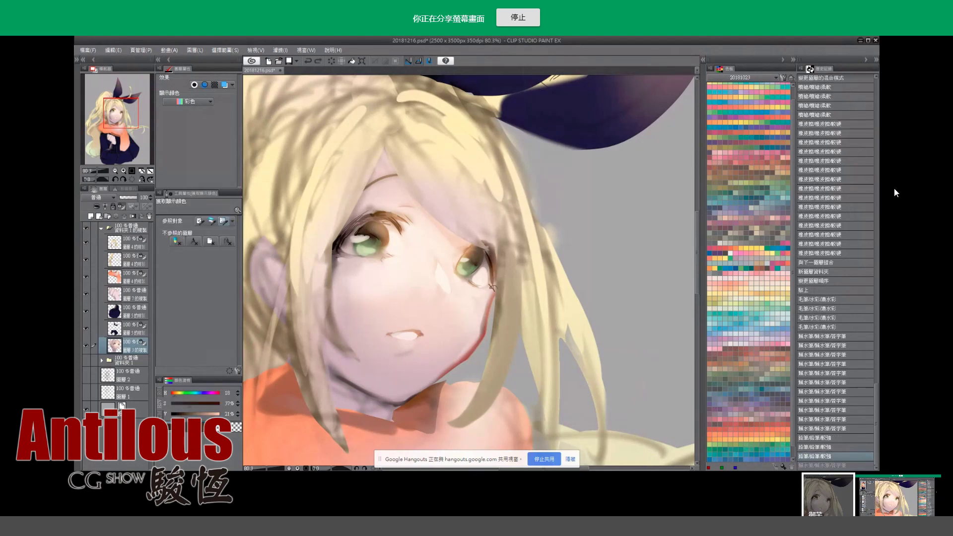
pyautogui.hotkey('ctrl', 'y')
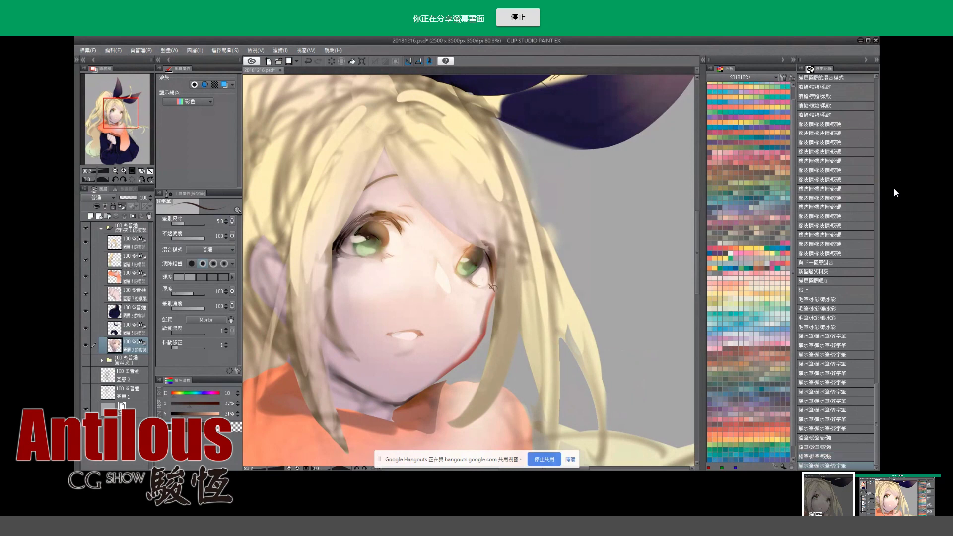
pyautogui.keyDown('alt'); pyautogui.click(491, 287); pyautogui.keyUp('alt')
pyautogui.moveTo(492, 287); pyautogui.dragTo(498, 285)
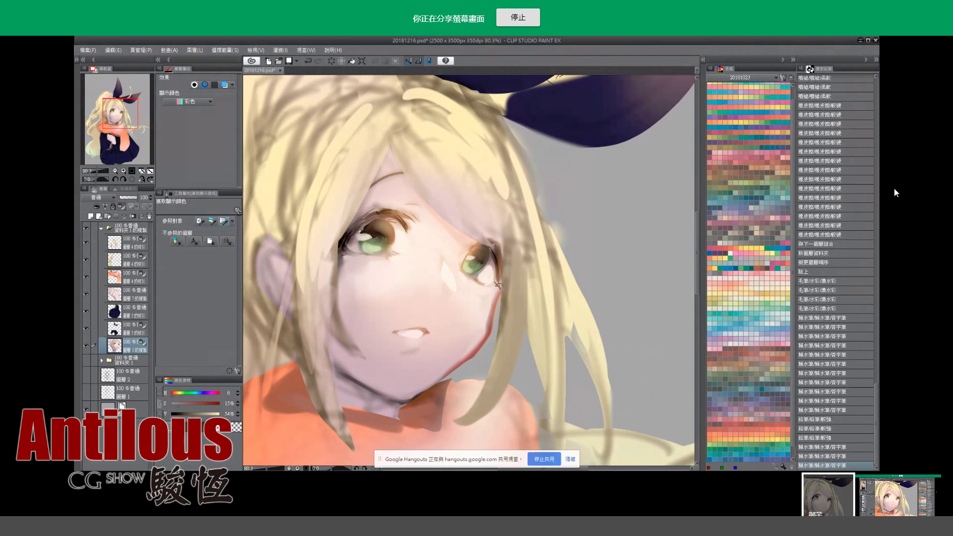
# Try watercolour strokes on the face and right upper eyelid, then sample the light cheek skin tone.
pyautogui.moveTo(354, 228); pyautogui.dragTo(361, 242)
pyautogui.moveTo(491, 266); pyautogui.dragTo(459, 252)
pyautogui.hotkey('ctrl', 'z')
pyautogui.press('alt')
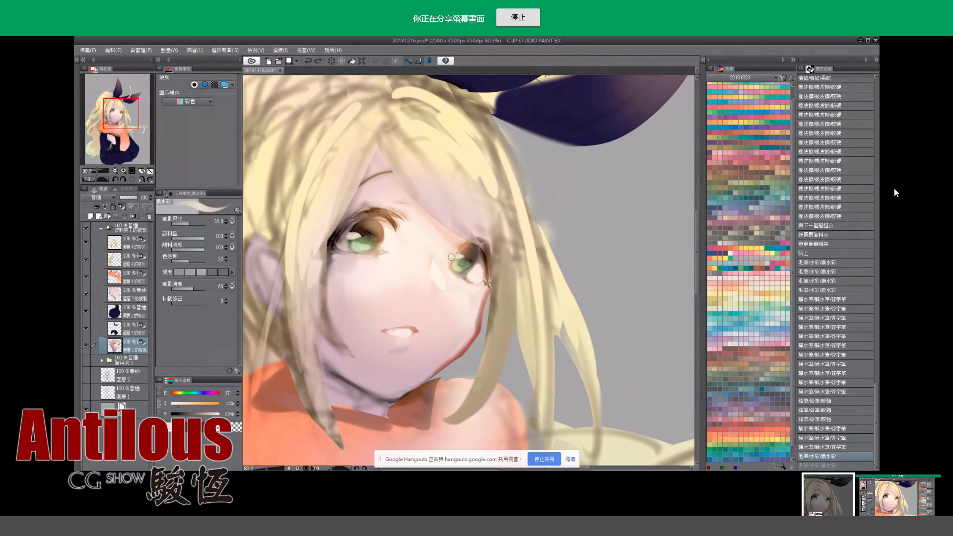
pyautogui.keyDown('alt'); pyautogui.click(461, 248); pyautogui.keyUp('alt')
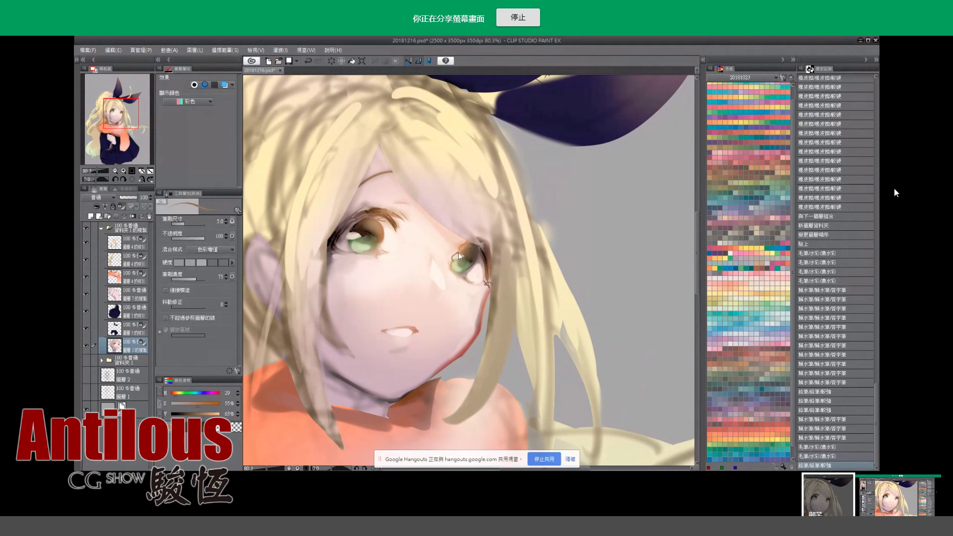
pyautogui.moveTo(449, 259); pyautogui.dragTo(473, 248)
pyautogui.hotkey('ctrl', 'z')
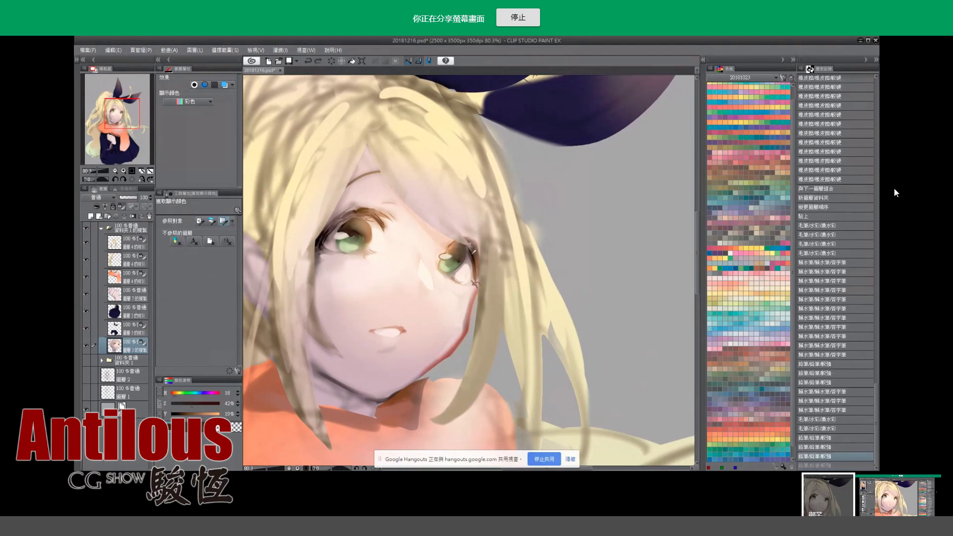
pyautogui.keyDown('alt'); pyautogui.click(474, 254); pyautogui.keyUp('alt')
pyautogui.click(338, 278)
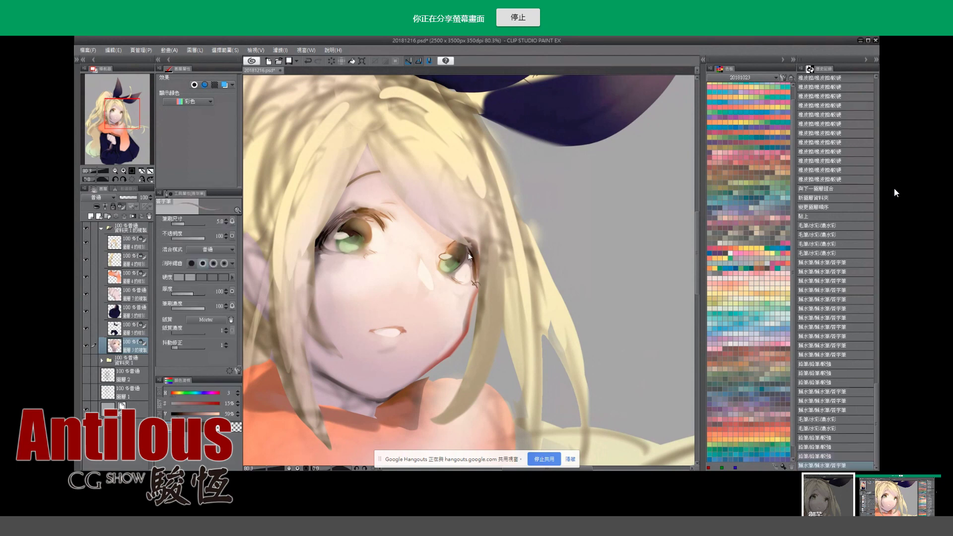
# Test watercolour strokes on the face and near the eye, toggling undo/redo to compare.
pyautogui.scroll(-3, 393, 298)
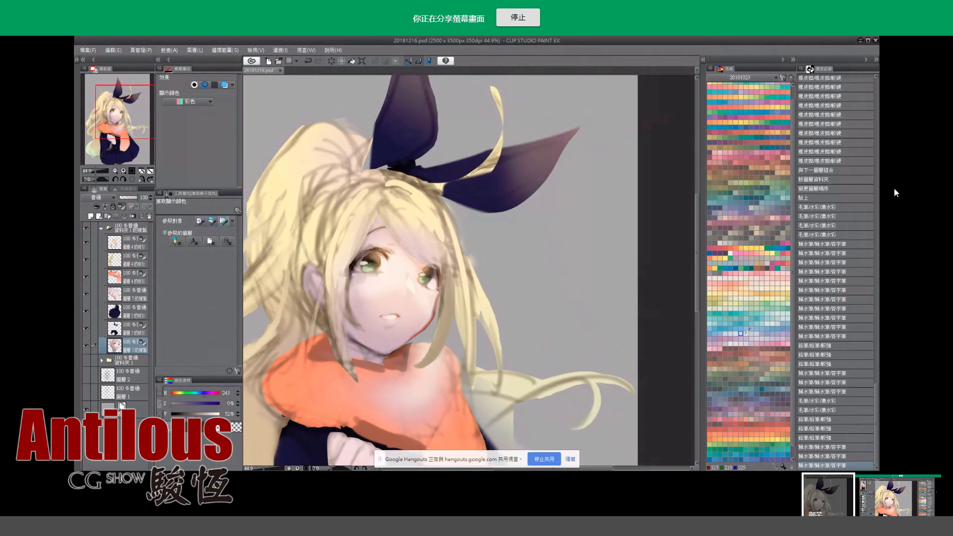
pyautogui.scroll(2, 430, 297)
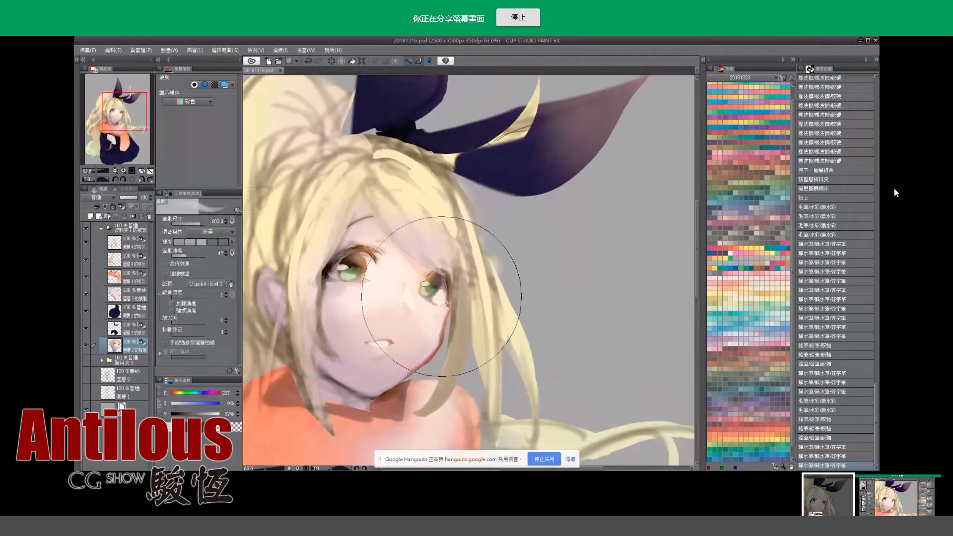
pyautogui.press('b')
pyautogui.moveTo(440, 281)
pyautogui.mouseDown()
pyautogui.moveTo(445, 287)
pyautogui.moveTo(419, 283)
pyautogui.mouseUp()
pyautogui.hotkey('ctrl', 'z')
pyautogui.moveTo(355, 268); pyautogui.dragTo(363, 277)
pyautogui.hotkey('ctrl', 'z')
pyautogui.hotkey('ctrl', 'z')
pyautogui.hotkey('ctrl', 'z')
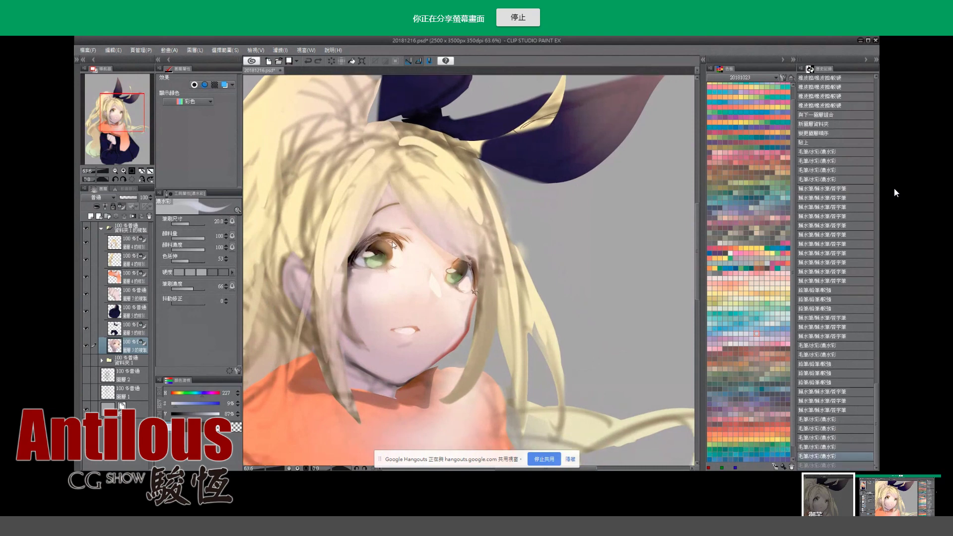
pyautogui.hotkey('ctrl', 'y')
pyautogui.hotkey('ctrl', 'z')
pyautogui.hotkey('ctrl', 'y')
# Try shifting the face layer, then revert it and compare the last strokes.
pyautogui.hotkey('ctrl', 'z')
pyautogui.hotkey('ctrl', 'y')
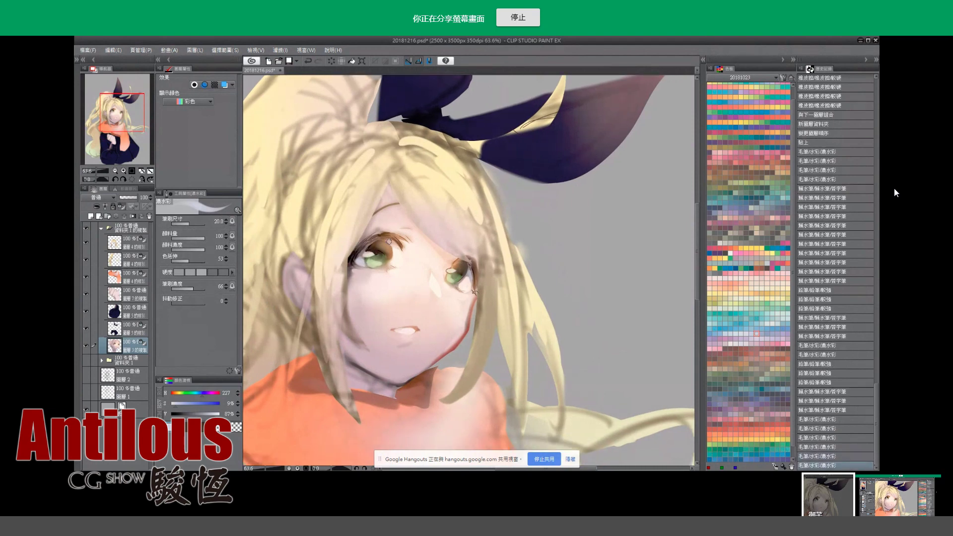
pyautogui.moveTo(394, 246); pyautogui.dragTo(382, 239)
pyautogui.hotkey('ctrl', 'z')
pyautogui.hotkey('ctrl', 'y')
pyautogui.hotkey('ctrl', 'z')
pyautogui.press('i')
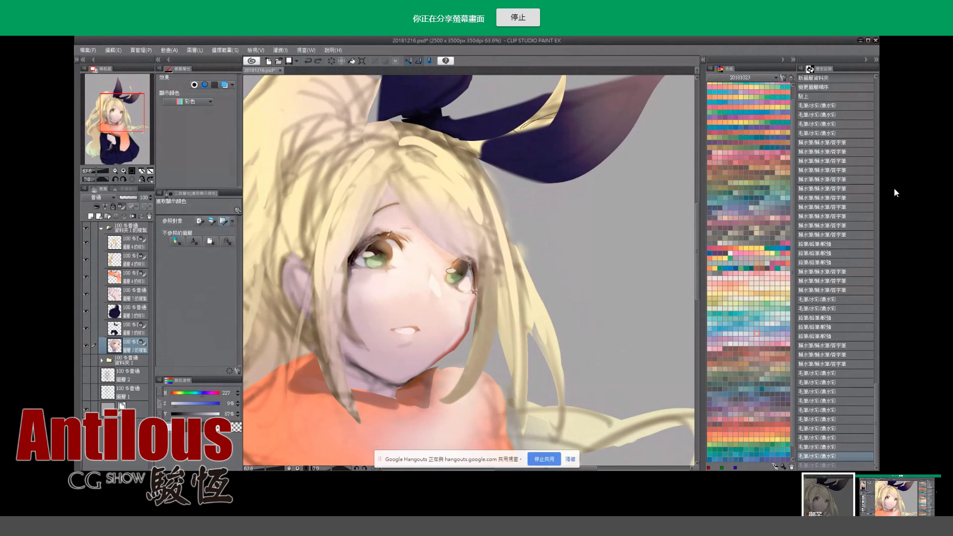
pyautogui.press('b')
pyautogui.hotkey('ctrl', 'y')
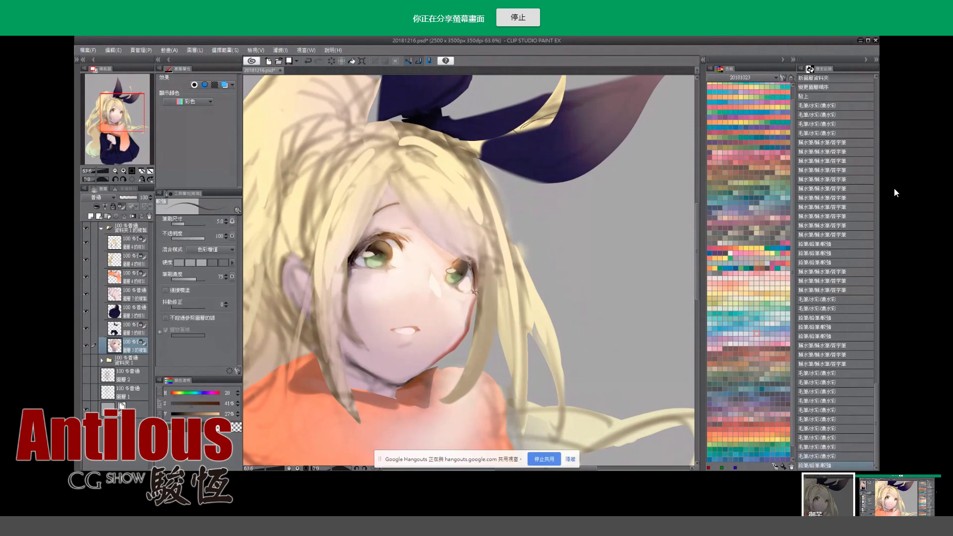
pyautogui.hotkey('ctrl', 'z')
pyautogui.hotkey('ctrl', 'y')
pyautogui.hotkey('ctrl', 'z')
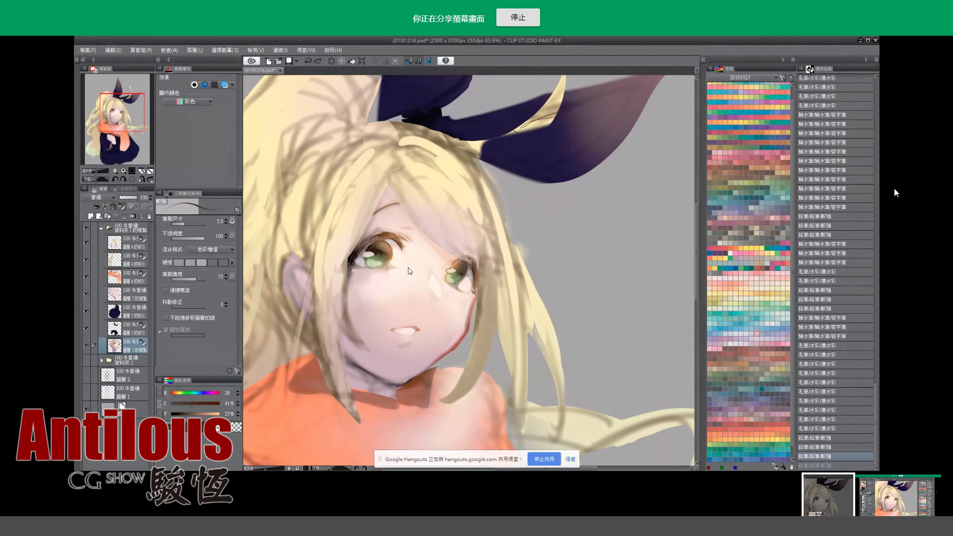
# Mirror the canvas to check the face proportions.
pyautogui.scroll(-1, 424, 280)
pyautogui.press('/')
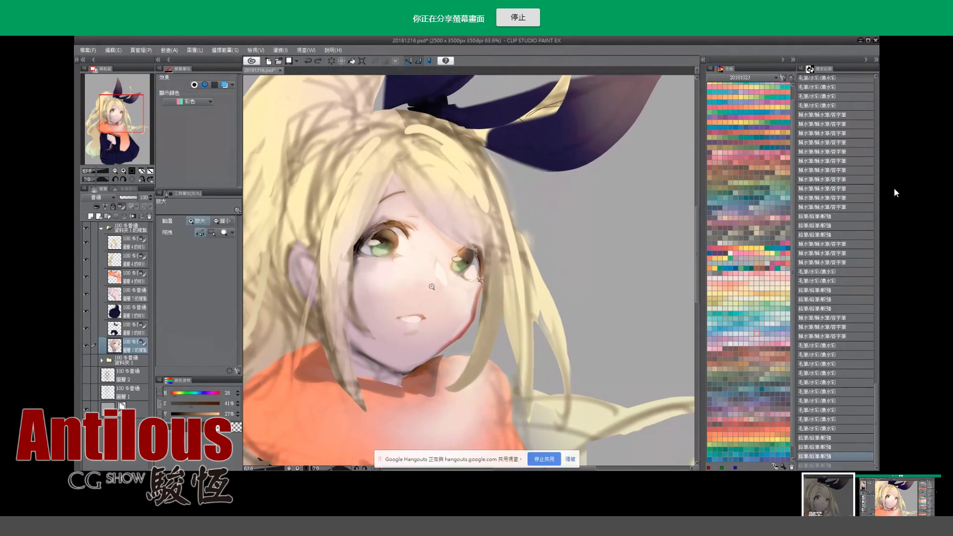
pyautogui.scroll(-1, 425, 281)
pyautogui.press('h')
pyautogui.press('h')
pyautogui.scroll(2, 422, 275)
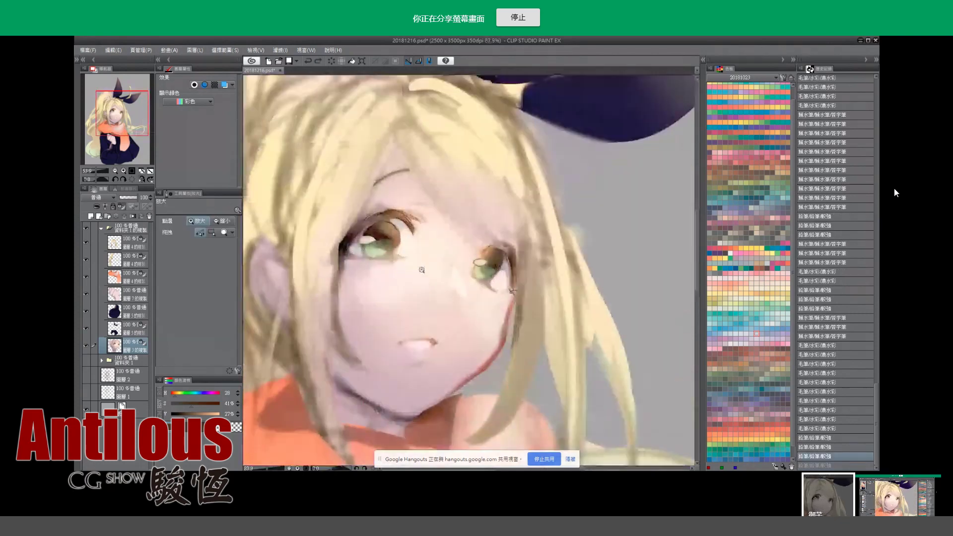
pyautogui.scroll(1, 418, 270)
pyautogui.scroll(-1, 414, 263)
pyautogui.scroll(-1, 413, 266)
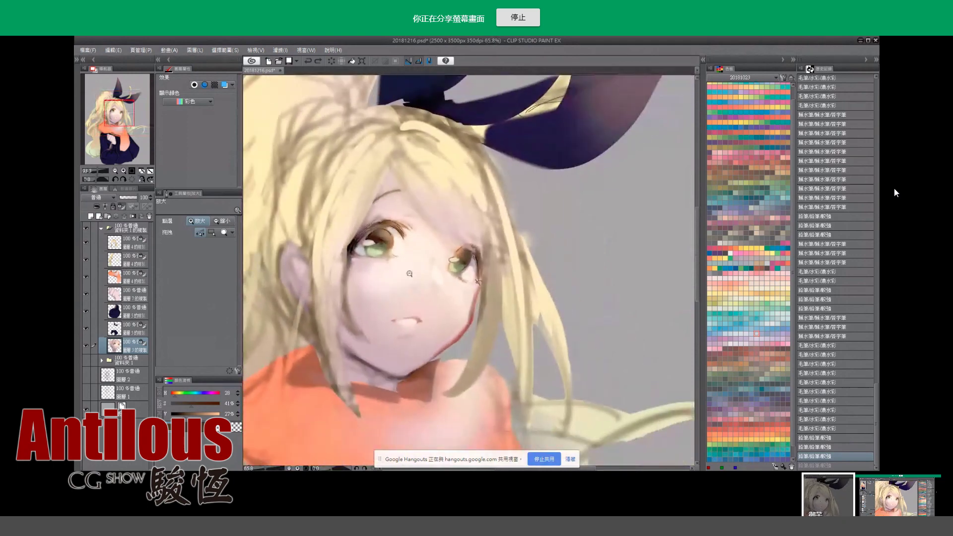
pyautogui.scroll(-1, 410, 274)
pyautogui.scroll(-1, 407, 283)
# Lay soft light-pink shading on the face with a smaller soft airbrush.
pyautogui.press('i')
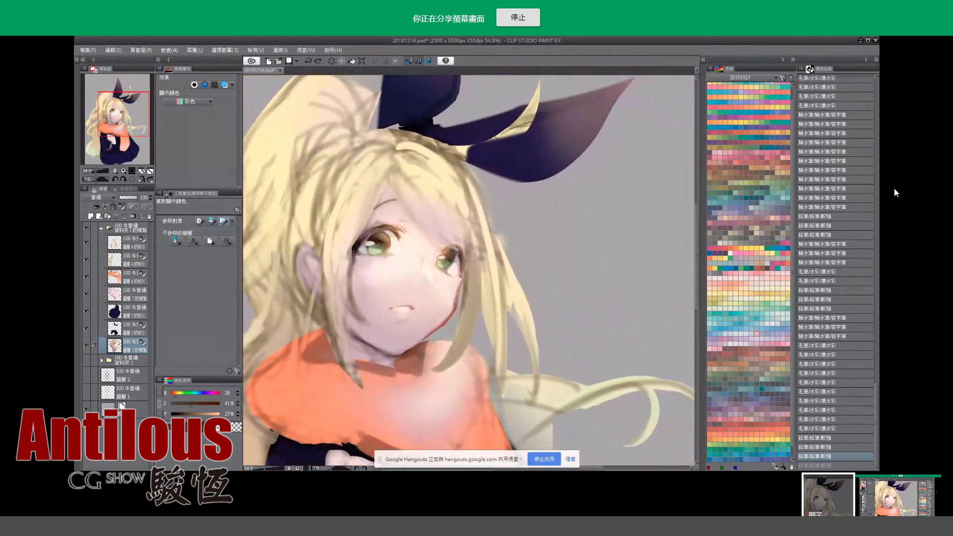
pyautogui.click(357, 251)
pyautogui.press('b')
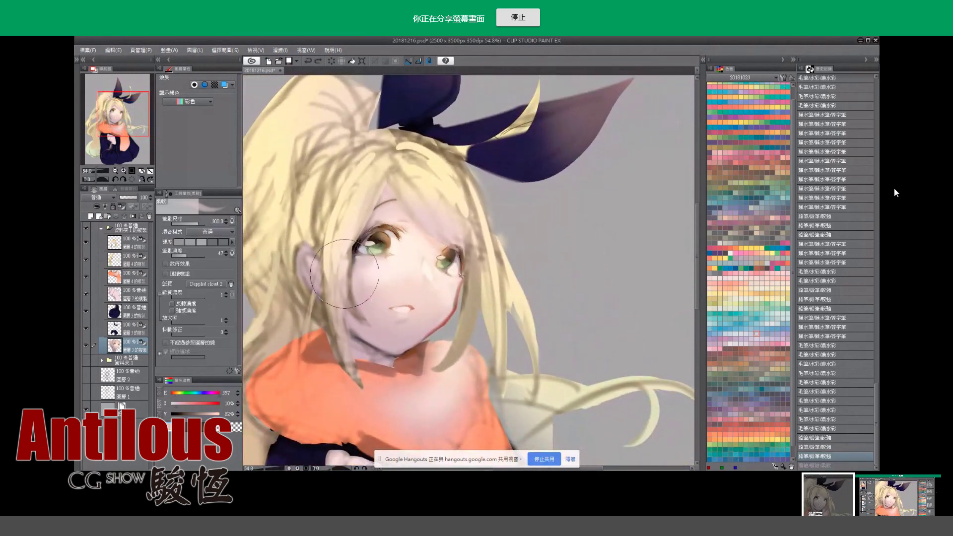
pyautogui.press('[')
pyautogui.press('[')
pyautogui.click(351, 252)
pyautogui.click(351, 266)
pyautogui.press('i')
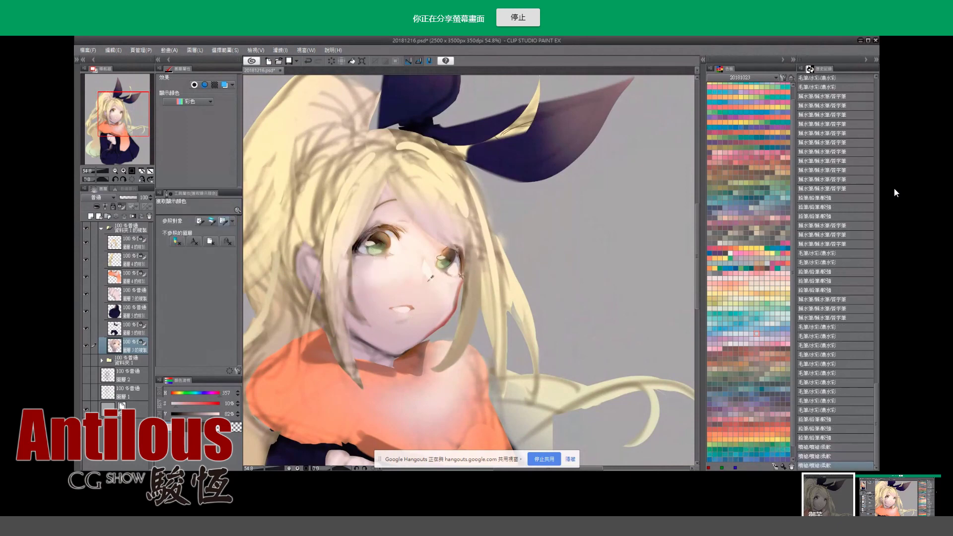
pyautogui.hotkey('ctrl', 'space')
pyautogui.click(358, 249)
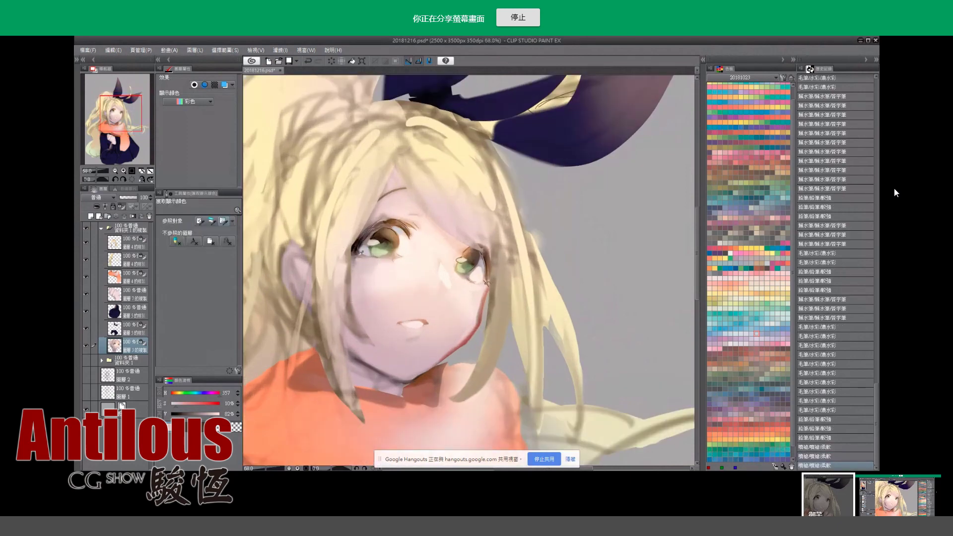
# Paint more saturated pink blush under the girl's left eye and on the cheek.
pyautogui.press('j')
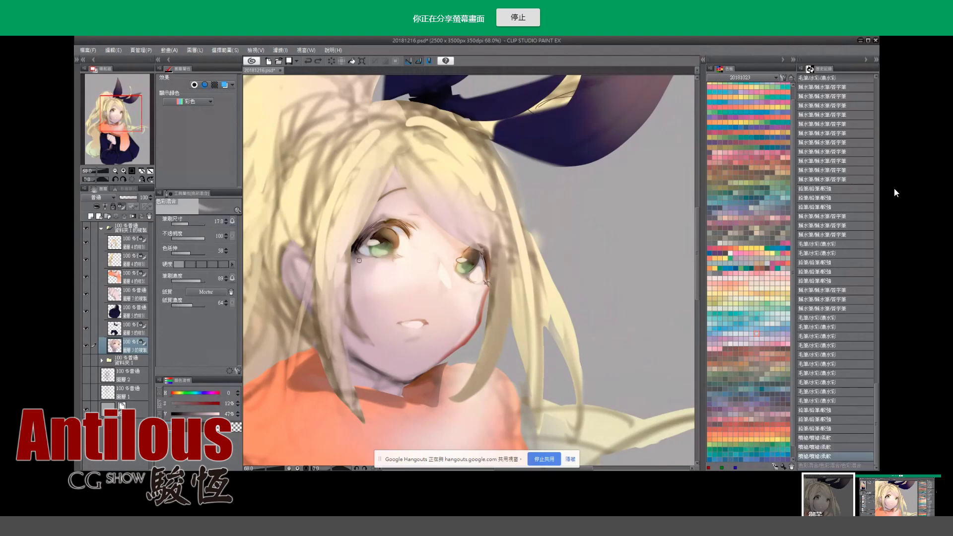
pyautogui.keyDown('alt'); pyautogui.click(358, 258); pyautogui.keyUp('alt')
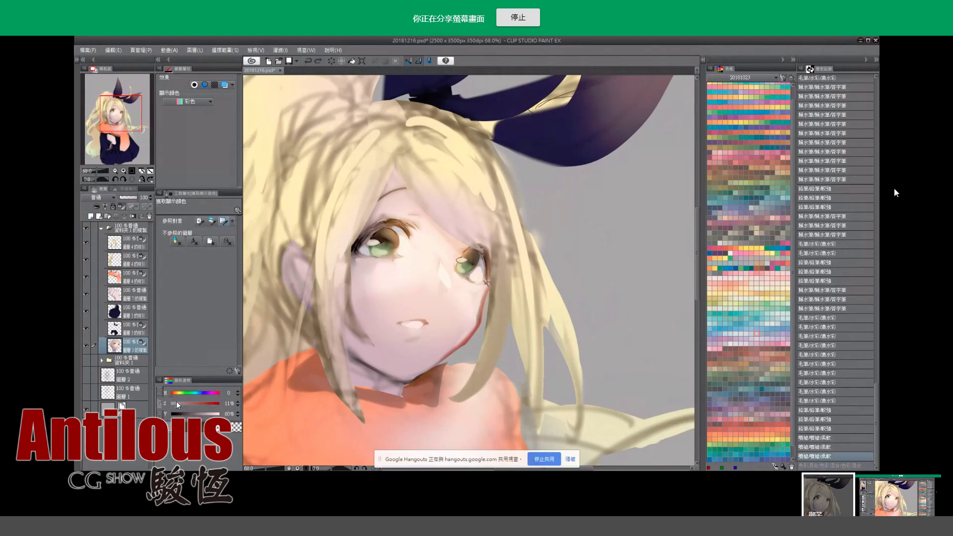
pyautogui.keyDown('alt'); pyautogui.click(363, 271); pyautogui.keyUp('alt')
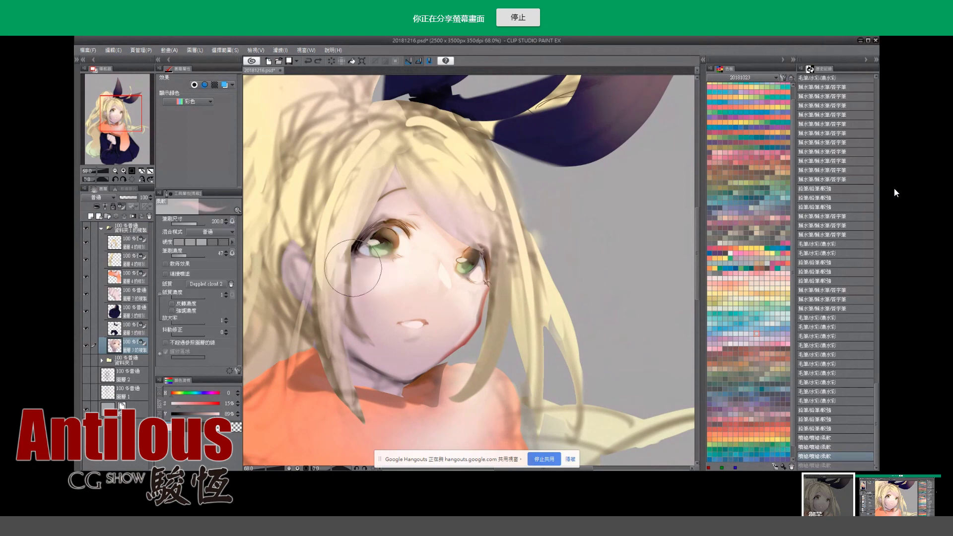
pyautogui.click(186, 407)
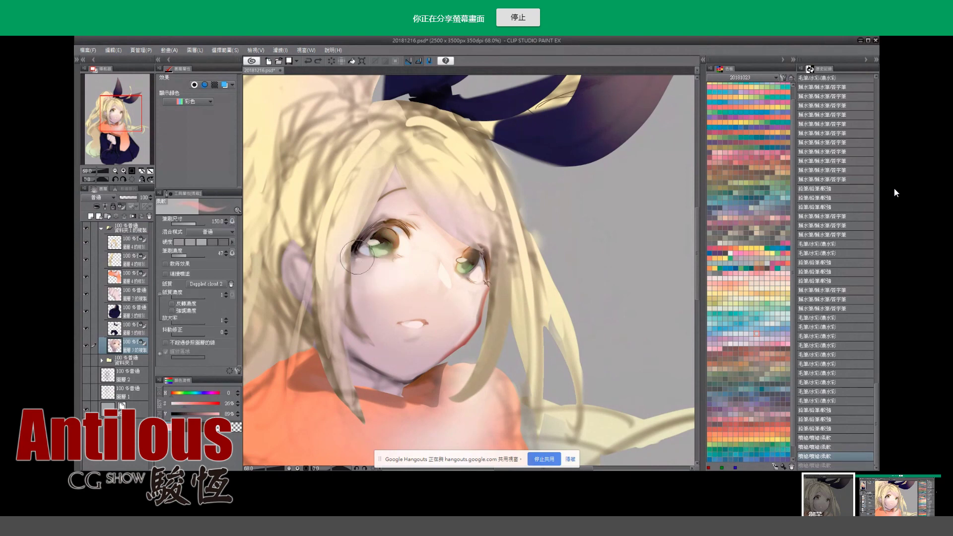
pyautogui.moveTo(348, 263); pyautogui.dragTo(367, 274)
pyautogui.hotkey('ctrl', 'z')
pyautogui.hotkey('ctrl', 'z')
pyautogui.hotkey('ctrl', 'z')
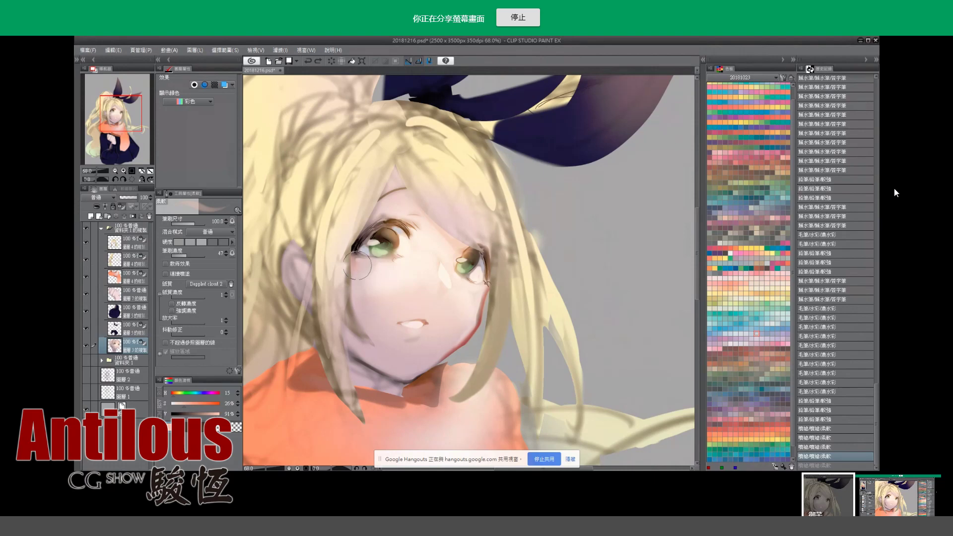
pyautogui.hotkey('ctrl', 'z')
pyautogui.moveTo(357, 265); pyautogui.dragTo(373, 272)
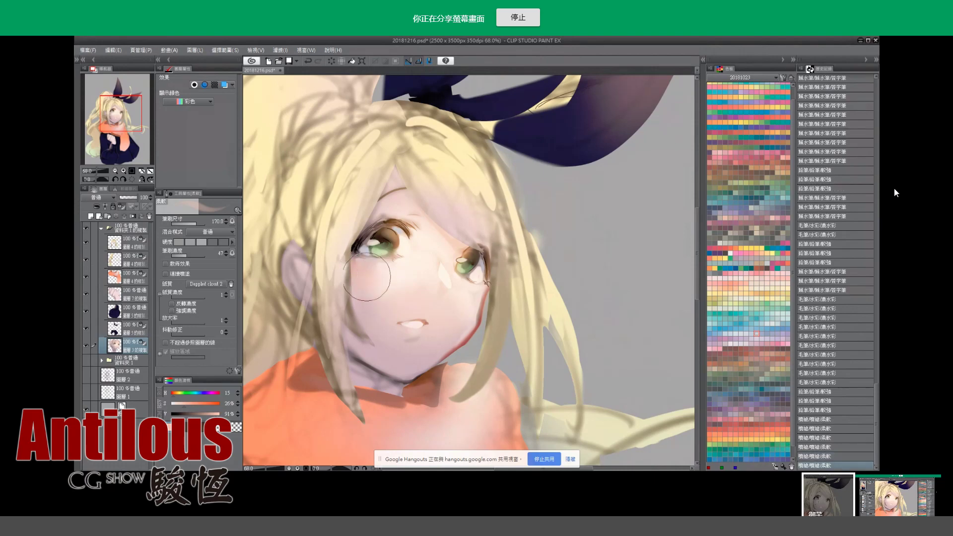
pyautogui.moveTo(471, 295)
pyautogui.mouseDown()
pyautogui.moveTo(481, 295)
pyautogui.moveTo(472, 287)
pyautogui.mouseUp()
pyautogui.hotkey('ctrl', 'z')
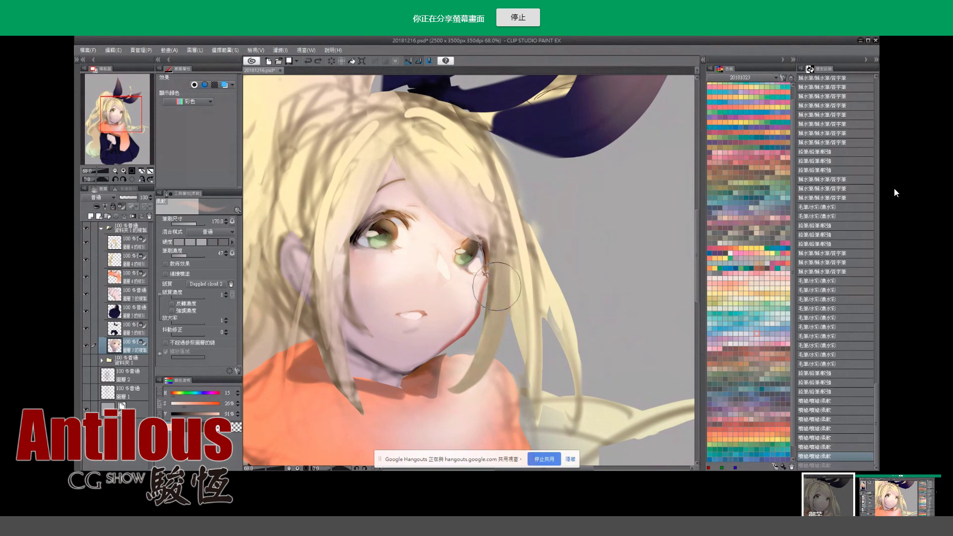
# Erase stray colour along the cheek edge, undoing erasures that went too far.
pyautogui.press('e')
pyautogui.moveTo(500, 293)
pyautogui.mouseDown()
pyautogui.moveTo(483, 308)
pyautogui.moveTo(489, 293)
pyautogui.mouseUp()
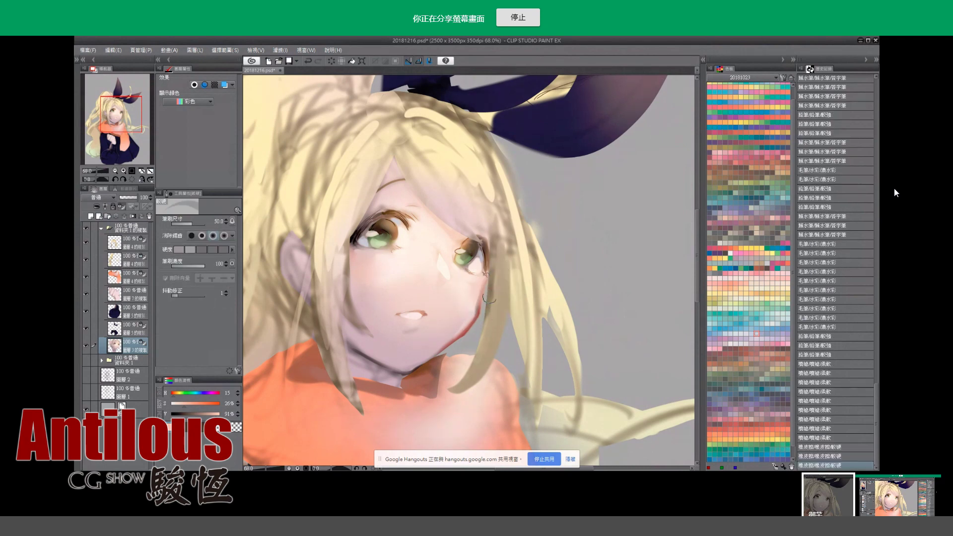
pyautogui.moveTo(484, 330); pyautogui.dragTo(475, 296)
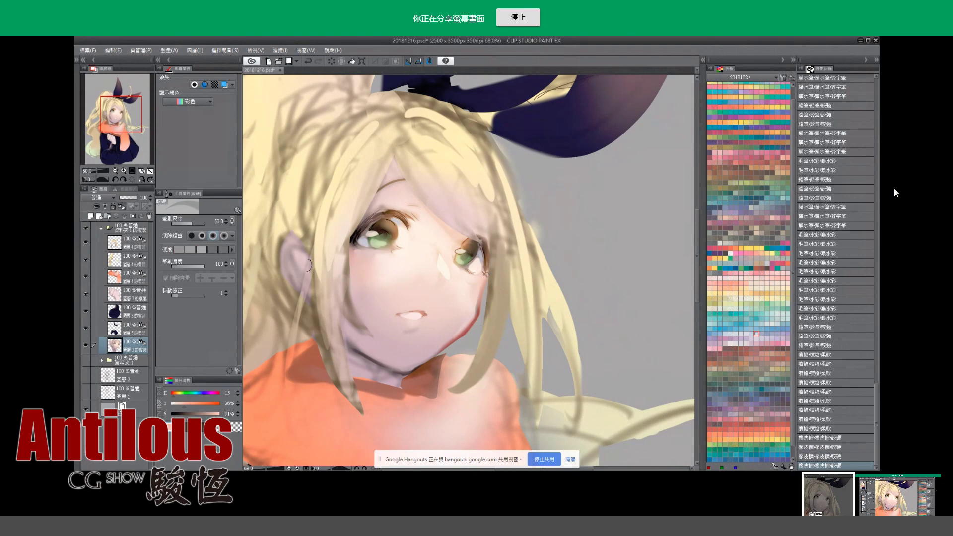
pyautogui.moveTo(495, 276); pyautogui.dragTo(465, 343)
pyautogui.hotkey('ctrl', 'z')
pyautogui.hotkey('ctrl', 'z')
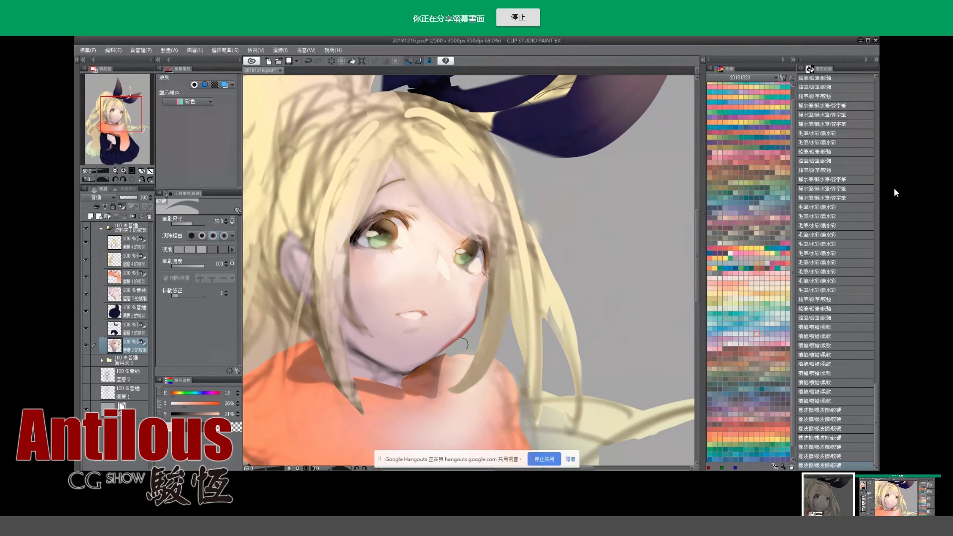
pyautogui.moveTo(482, 308); pyautogui.dragTo(472, 328)
pyautogui.moveTo(476, 318)
pyautogui.mouseDown()
pyautogui.moveTo(469, 333)
pyautogui.moveTo(449, 334)
pyautogui.moveTo(475, 313)
pyautogui.moveTo(473, 325)
pyautogui.mouseUp()
pyautogui.hotkey('ctrl', 'z')
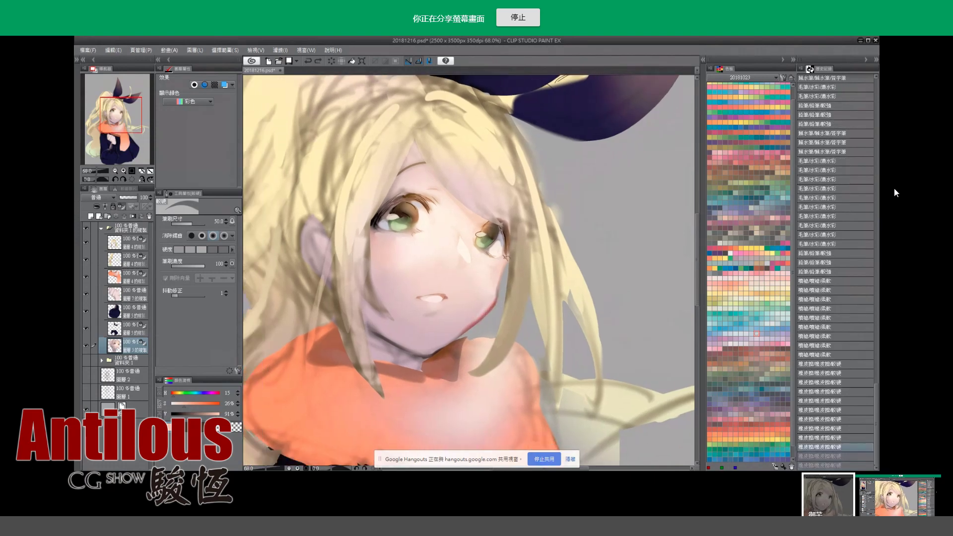
# Compare the face with and without the last watercolour stroke.
pyautogui.press('b')
pyautogui.hotkey('ctrl', 'y')
pyautogui.hotkey('ctrl', 'z')
pyautogui.hotkey('ctrl', 'y')
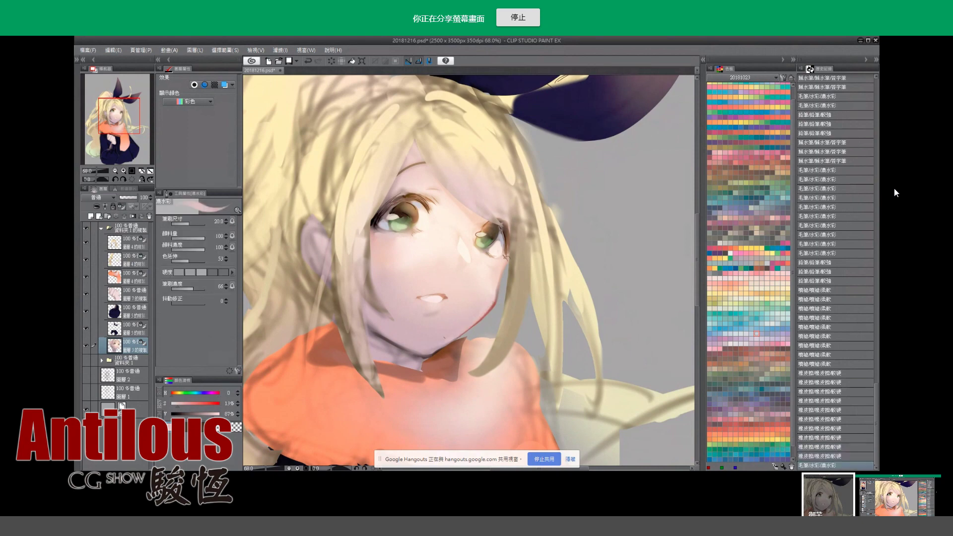
pyautogui.hotkey('ctrl', 'z')
pyautogui.hotkey('ctrl', 'y')
# Airbrush blush across the cheek, then resample a light skin tone and a darker pink.
pyautogui.press('j')
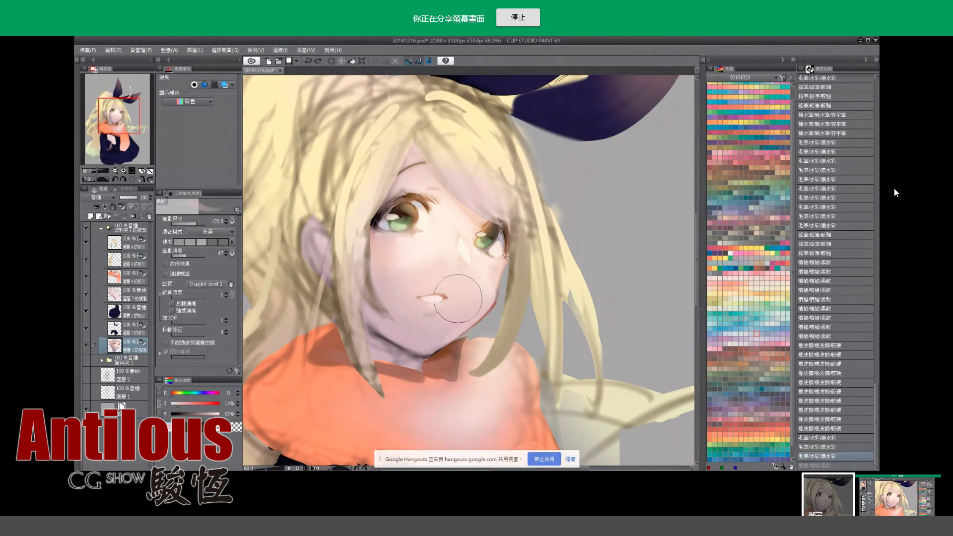
pyautogui.moveTo(474, 300); pyautogui.dragTo(432, 343)
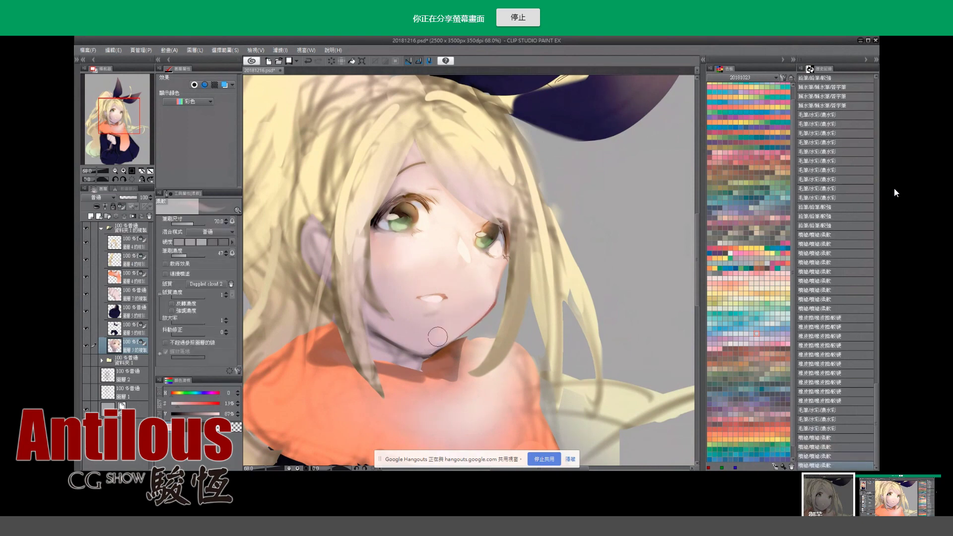
pyautogui.moveTo(427, 278); pyautogui.dragTo(402, 291)
pyautogui.hotkey('ctrl', 'z')
pyautogui.hotkey('ctrl', 'y')
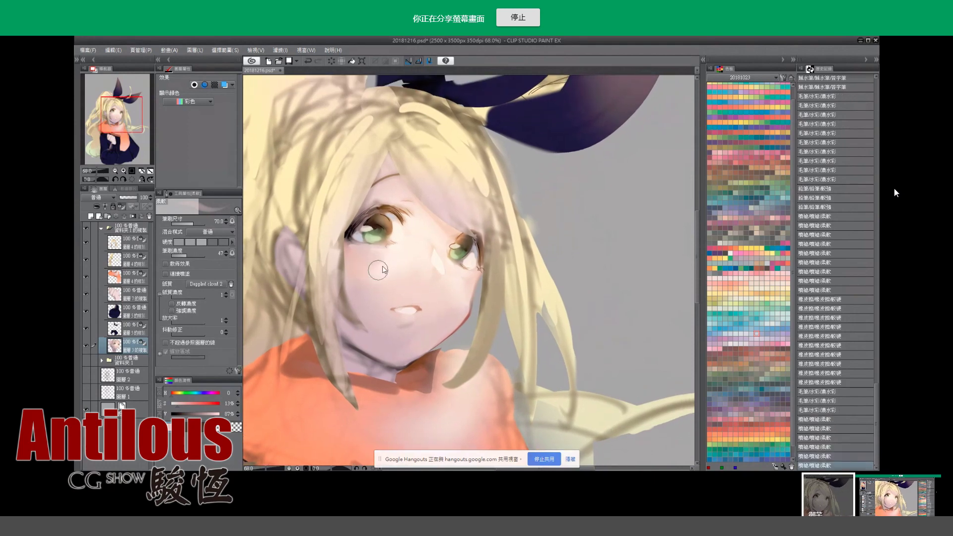
pyautogui.hotkey('ctrl', 'z')
pyautogui.keyDown('alt'); pyautogui.click(385, 259); pyautogui.keyUp('alt')
pyautogui.hotkey('ctrl', 'z')
pyautogui.hotkey('ctrl', 'y')
pyautogui.hotkey('ctrl', 'z')
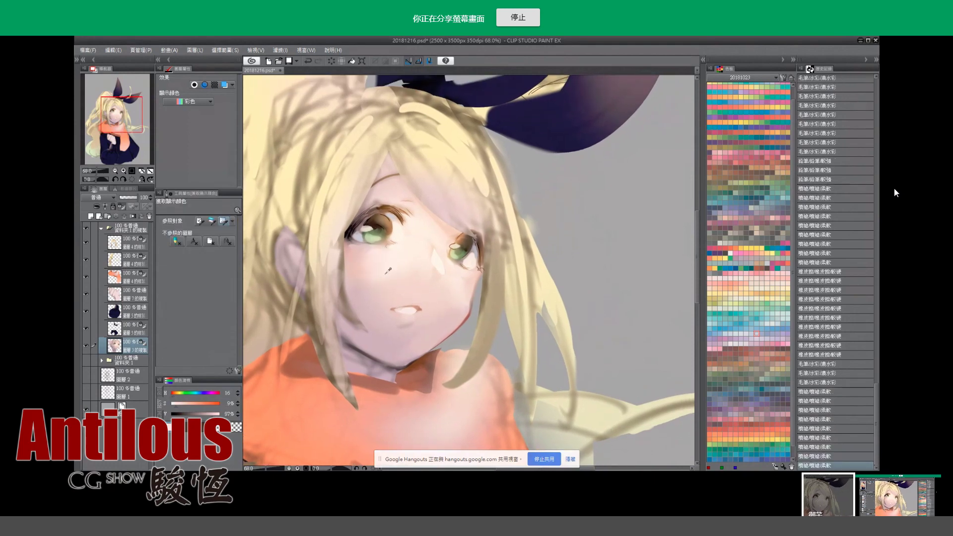
pyautogui.keyDown('alt'); pyautogui.click(387, 271); pyautogui.keyUp('alt')
# Try further airbrushed strokes on the cheek and lower face, undoing the unwanted ones.
pyautogui.moveTo(370, 271)
pyautogui.mouseDown()
pyautogui.moveTo(362, 289)
pyautogui.moveTo(382, 287)
pyautogui.moveTo(380, 268)
pyautogui.moveTo(392, 276)
pyautogui.mouseUp()
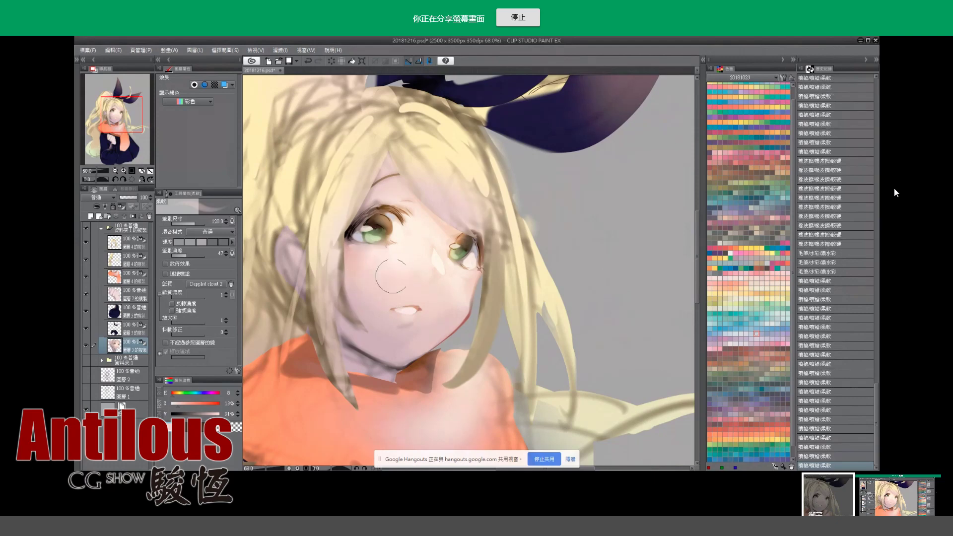
pyautogui.hotkey('ctrl', 'z')
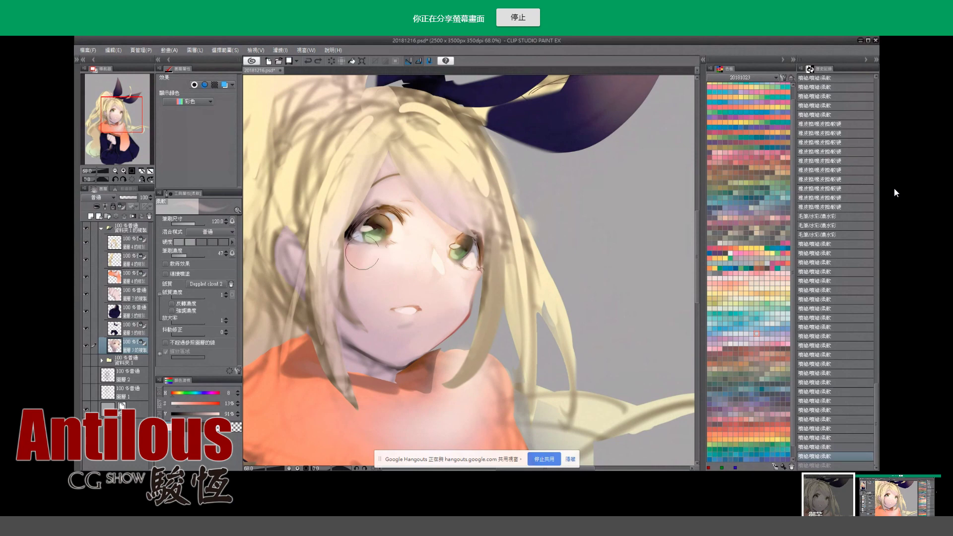
pyautogui.moveTo(396, 264); pyautogui.dragTo(408, 270)
pyautogui.moveTo(358, 297); pyautogui.dragTo(370, 312)
pyautogui.moveTo(370, 312); pyautogui.dragTo(379, 326)
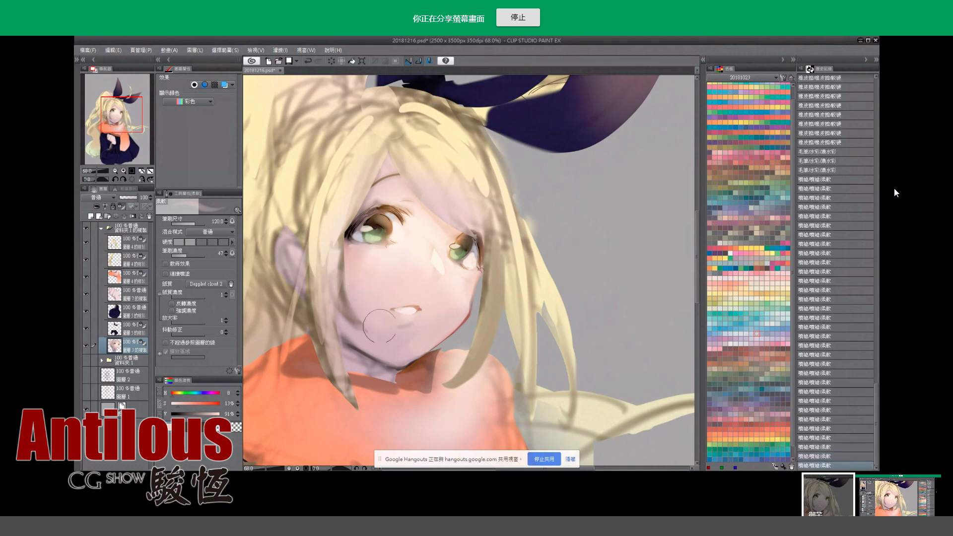
pyautogui.hotkey('ctrl', 'z')
pyautogui.hotkey('ctrl', 'z')
pyautogui.hotkey('ctrl', 'z')
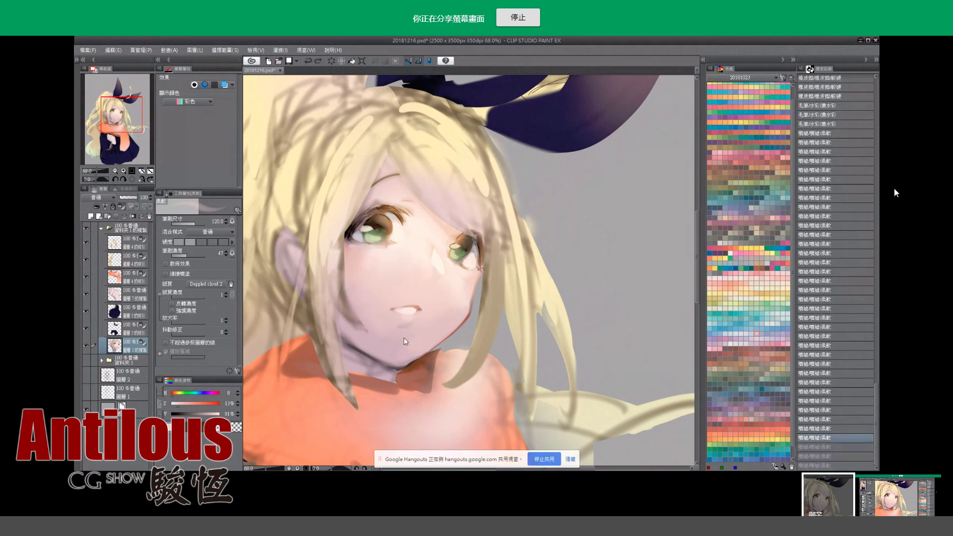
pyautogui.hotkey('ctrl', 'z')
pyautogui.hotkey('ctrl', 'z')
pyautogui.hotkey('ctrl', 'z')
# Airbrush pale pink across the cheek and a warm skin shade near the chin.
pyautogui.keyDown('alt'); pyautogui.click(377, 312); pyautogui.keyUp('alt')
pyautogui.moveTo(377, 311)
pyautogui.mouseDown()
pyautogui.moveTo(390, 329)
pyautogui.moveTo(481, 314)
pyautogui.mouseUp()
pyautogui.press('alt')
pyautogui.keyDown('alt'); pyautogui.click(423, 302); pyautogui.keyUp('alt')
pyautogui.press('alt')
pyautogui.press('alt')
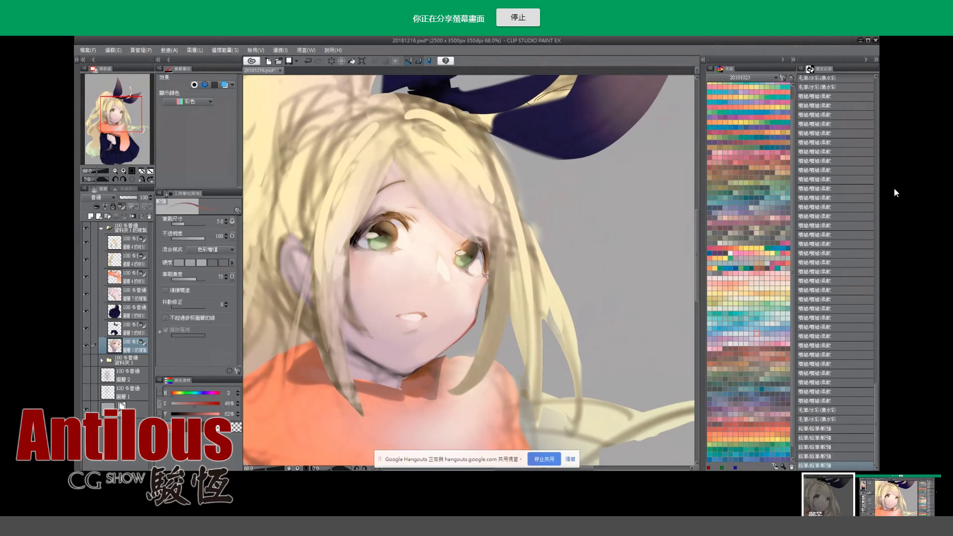
# Erase excess colour on the lower face with a slightly smaller eraser.
pyautogui.press('e')
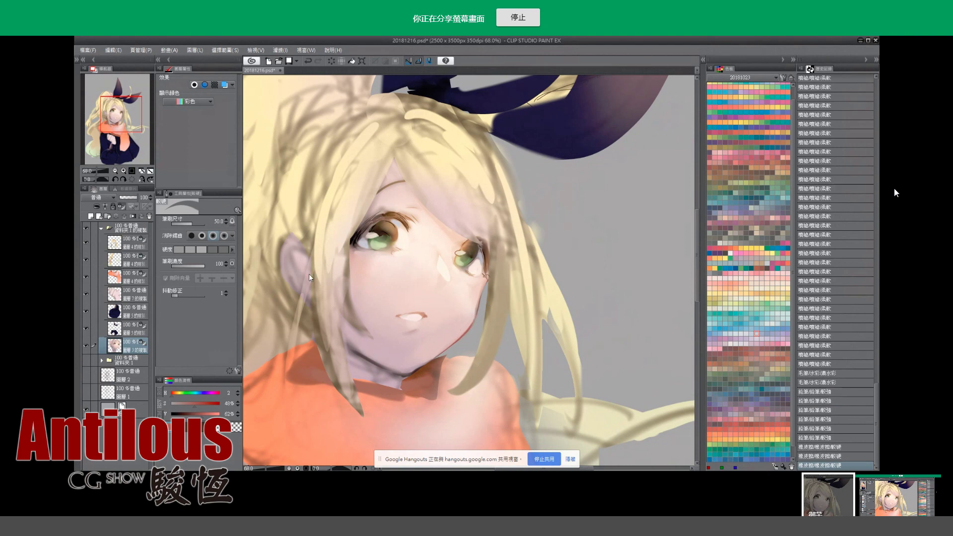
pyautogui.hotkey('ctrl', 'z')
pyautogui.press('[')
pyautogui.moveTo(480, 311); pyautogui.dragTo(440, 365)
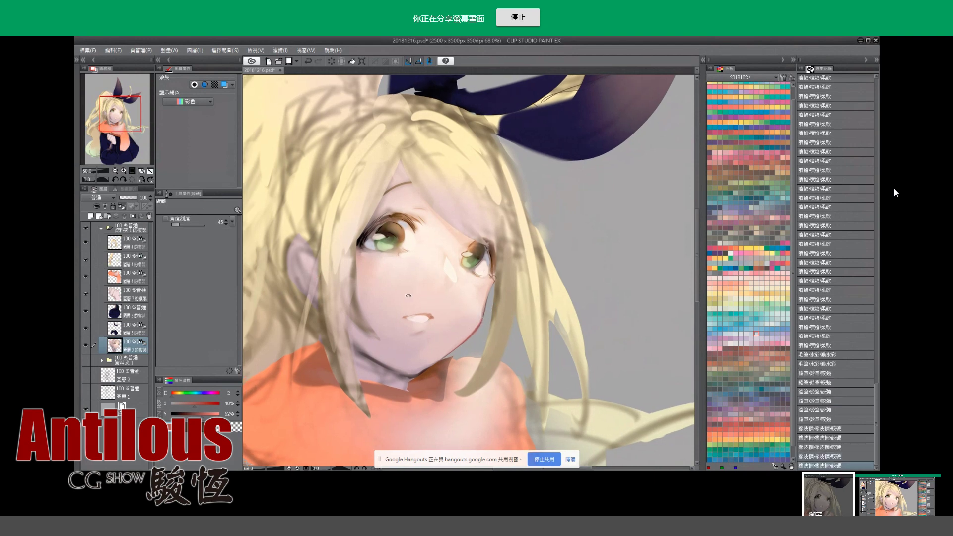
# Zoom in on the left eye, sampling a dark brown and the light green iris colour.
pyautogui.scroll(1, 439, 365)
pyautogui.scroll(1, 440, 365)
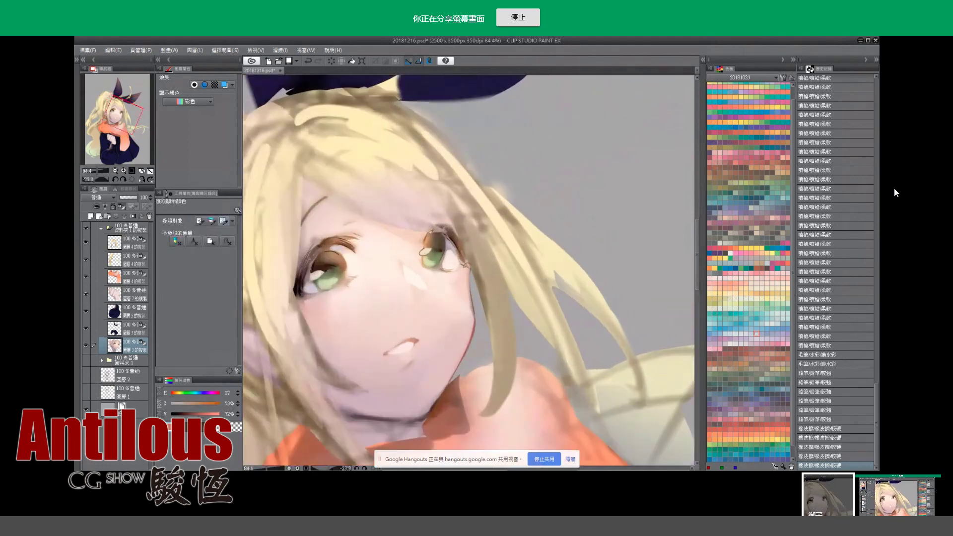
pyautogui.keyDown('alt'); pyautogui.click(427, 249); pyautogui.keyUp('alt')
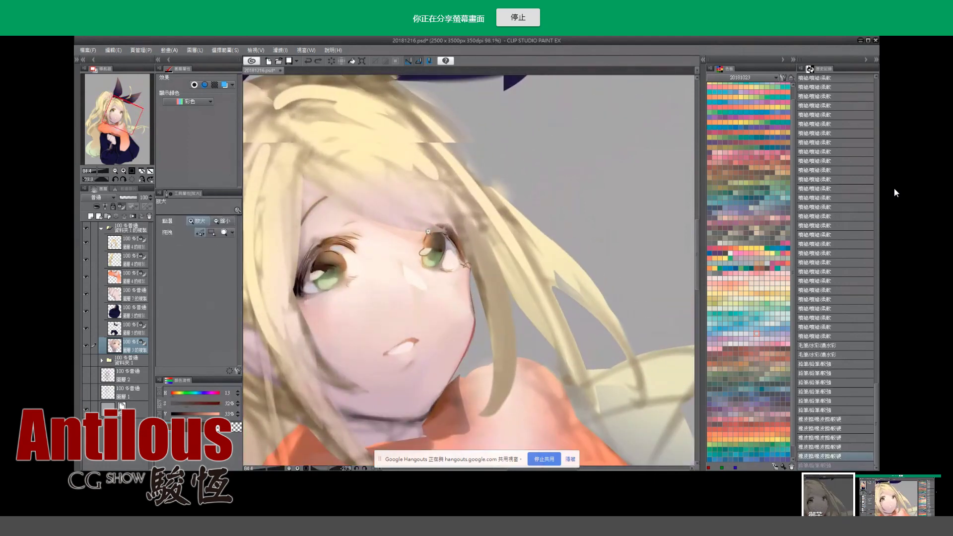
pyautogui.scroll(1, 427, 249)
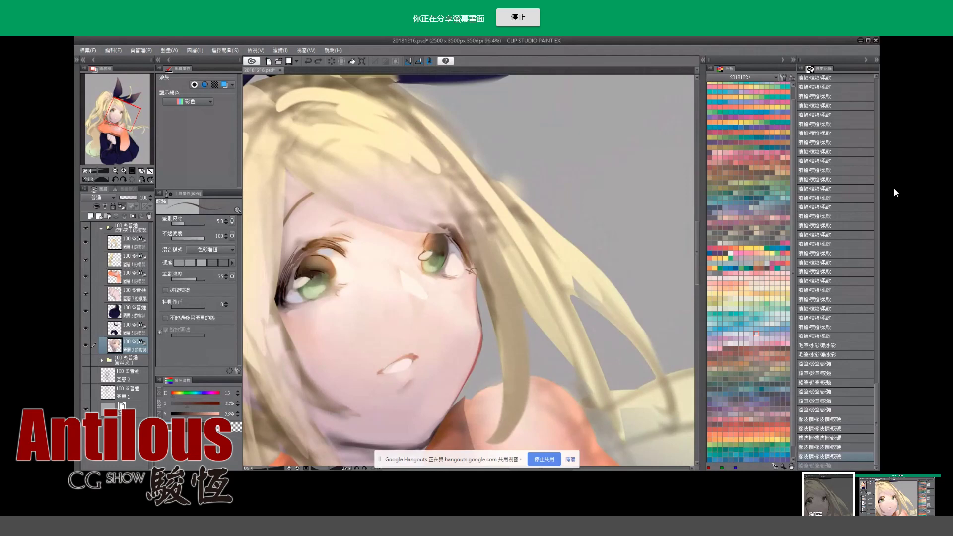
pyautogui.moveTo(427, 256); pyautogui.dragTo(456, 247)
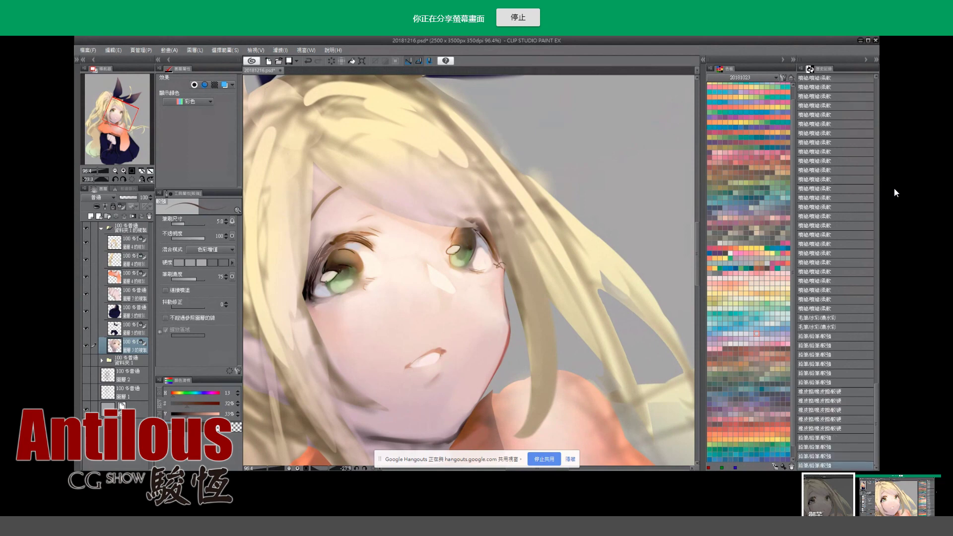
pyautogui.moveTo(341, 279); pyautogui.dragTo(345, 281)
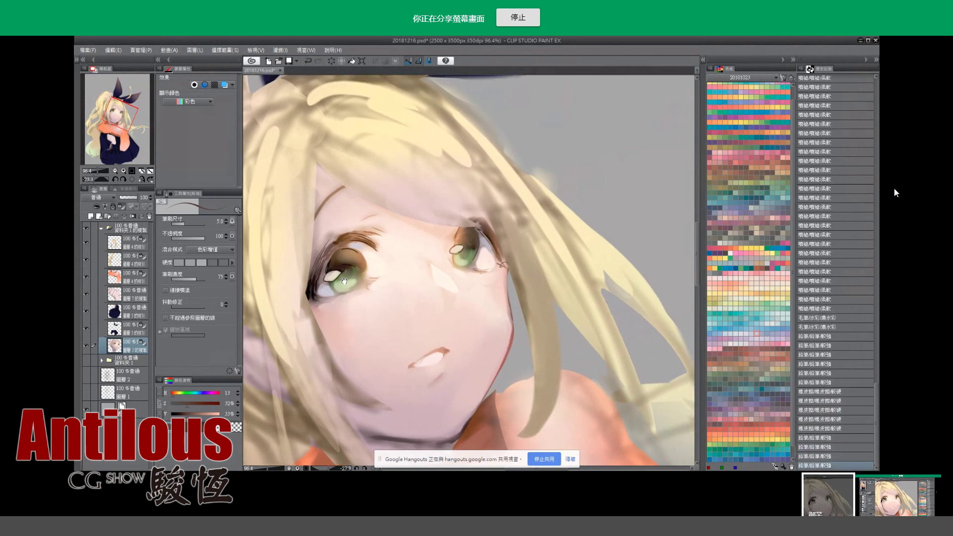
pyautogui.keyDown('alt'); pyautogui.click(340, 275); pyautogui.keyUp('alt')
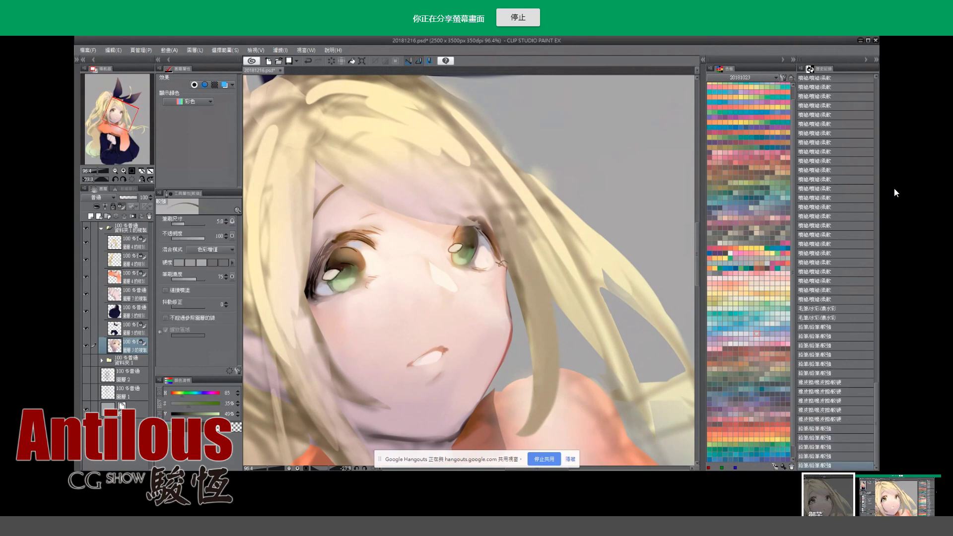
pyautogui.moveTo(378, 298)
pyautogui.mouseDown()
pyautogui.moveTo(357, 271)
pyautogui.moveTo(324, 258)
pyautogui.mouseUp()
pyautogui.keyDown('alt'); pyautogui.click(358, 276); pyautogui.keyUp('alt')
# Try fine-pen and Color Blend strokes near the left eye, undo them, and sample dark brown.
pyautogui.press('p')
pyautogui.press('j')
pyautogui.hotkey('ctrl', 'z')
pyautogui.press('p')
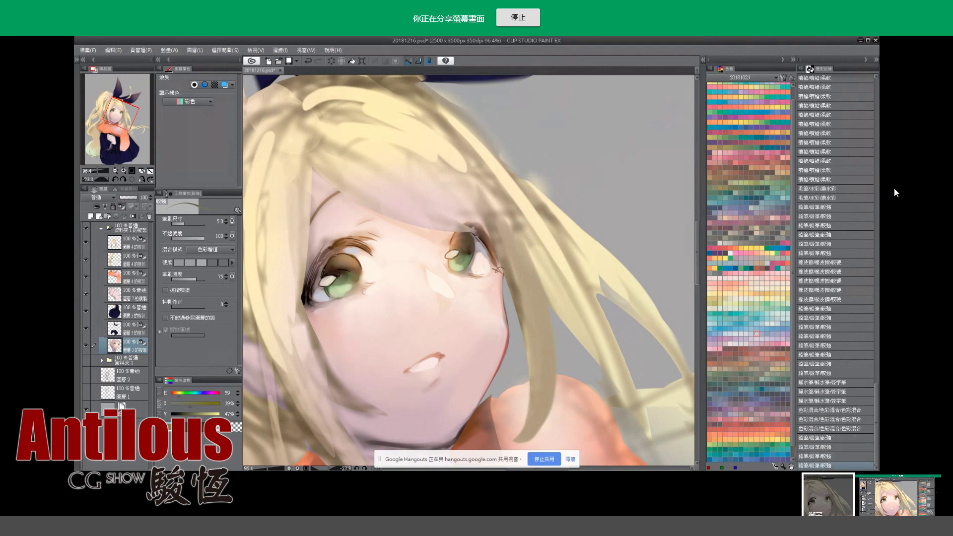
pyautogui.hotkey('ctrl', 'z')
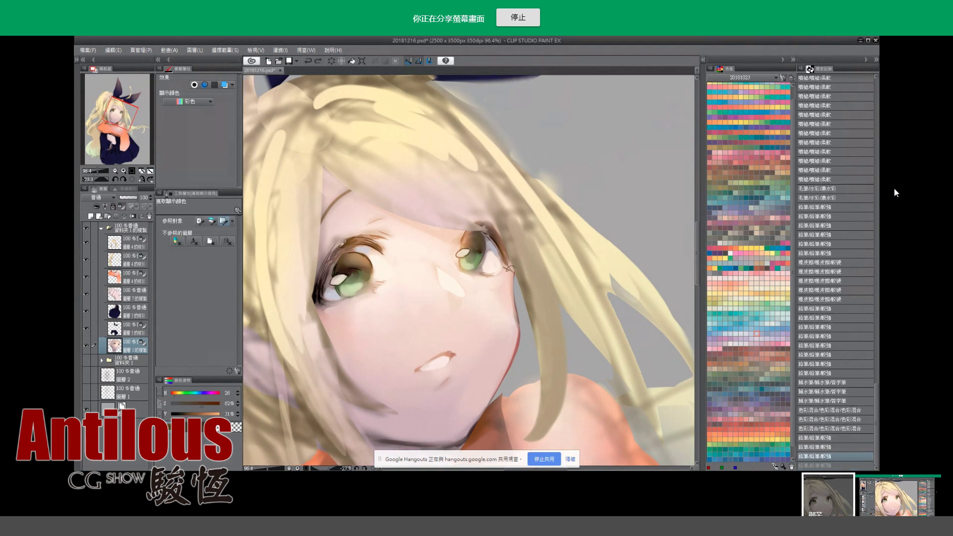
pyautogui.keyDown('alt'); pyautogui.click(335, 248); pyautogui.keyUp('alt')
# Draw dark brown lash strokes on the left eye, toggling undo/redo to compare.
pyautogui.hotkey('ctrl', 'y')
pyautogui.hotkey('ctrl', 'z')
pyautogui.hotkey('ctrl', 'y')
pyautogui.hotkey('ctrl', 'z')
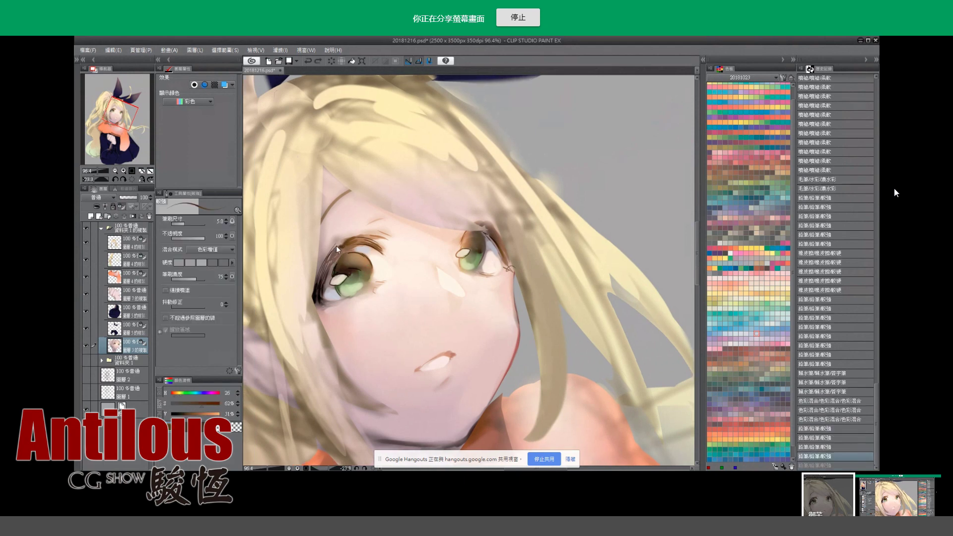
pyautogui.hotkey('ctrl', 'y')
pyautogui.hotkey('ctrl', 'z')
pyautogui.hotkey('ctrl', 'y')
pyautogui.hotkey('ctrl', 'z')
pyautogui.hotkey('ctrl', 'y')
pyautogui.moveTo(320, 262); pyautogui.dragTo(344, 243)
pyautogui.hotkey('ctrl', 'z')
pyautogui.hotkey('ctrl', 'y')
pyautogui.moveTo(339, 248)
pyautogui.mouseDown()
pyautogui.moveTo(343, 236)
pyautogui.moveTo(330, 245)
pyautogui.mouseUp()
# Sample a darker reddish tone and blend the left eye's upper eyelid and lash line.
pyautogui.press('b')
pyautogui.keyDown('alt'); pyautogui.click(331, 245); pyautogui.keyUp('alt')
pyautogui.hotkey('ctrl', 'z')
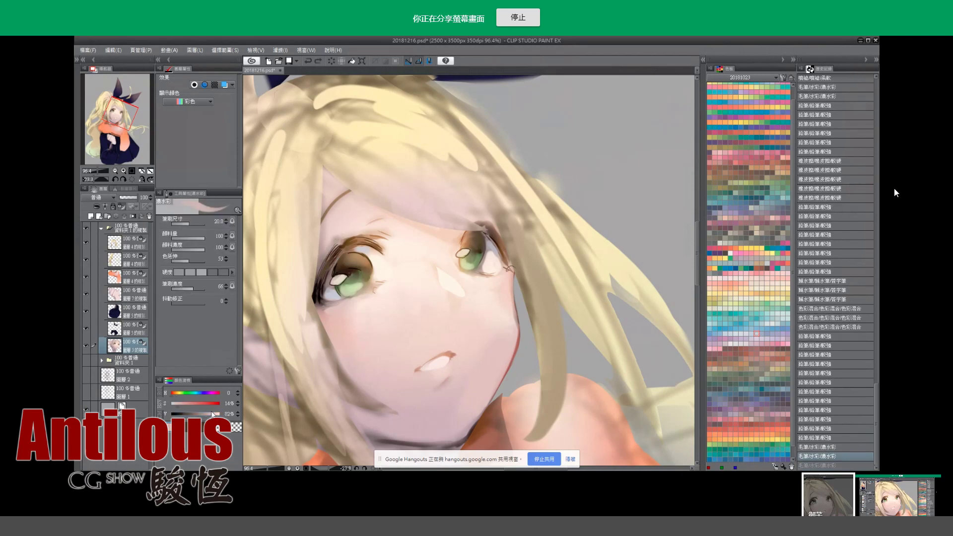
pyautogui.press('j')
pyautogui.moveTo(342, 234)
pyautogui.mouseDown()
pyautogui.moveTo(350, 221)
pyautogui.moveTo(315, 261)
pyautogui.moveTo(318, 248)
pyautogui.moveTo(318, 263)
pyautogui.mouseUp()
pyautogui.hotkey('ctrl', 'z')
pyautogui.moveTo(343, 208); pyautogui.dragTo(308, 293)
pyautogui.moveTo(335, 181); pyautogui.dragTo(323, 219)
pyautogui.press('i')
pyautogui.moveTo(380, 290)
pyautogui.mouseDown()
pyautogui.moveTo(355, 275)
pyautogui.moveTo(362, 285)
pyautogui.moveTo(358, 262)
pyautogui.mouseUp()
# Dab light skin tone beside the left eye and refine its iris edges with dark olive.
pyautogui.click(354, 276)
pyautogui.keyDown('alt'); pyautogui.click(361, 285); pyautogui.keyUp('alt')
pyautogui.keyDown('alt'); pyautogui.click(363, 276); pyautogui.keyUp('alt')
pyautogui.hotkey('ctrl', 'z')
pyautogui.keyDown('alt'); pyautogui.click(359, 261); pyautogui.keyUp('alt')
pyautogui.keyDown('alt'); pyautogui.click(356, 260); pyautogui.keyUp('alt')
pyautogui.moveTo(357, 262); pyautogui.dragTo(350, 270)
pyautogui.hotkey('ctrl', 'z')
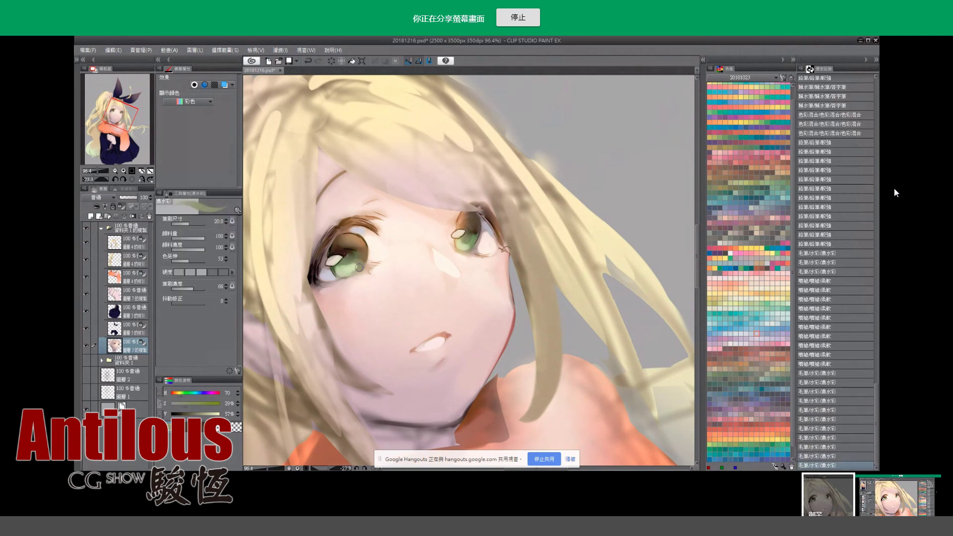
pyautogui.keyDown('alt'); pyautogui.click(350, 270); pyautogui.keyUp('alt')
pyautogui.hotkey('ctrl', 'z')
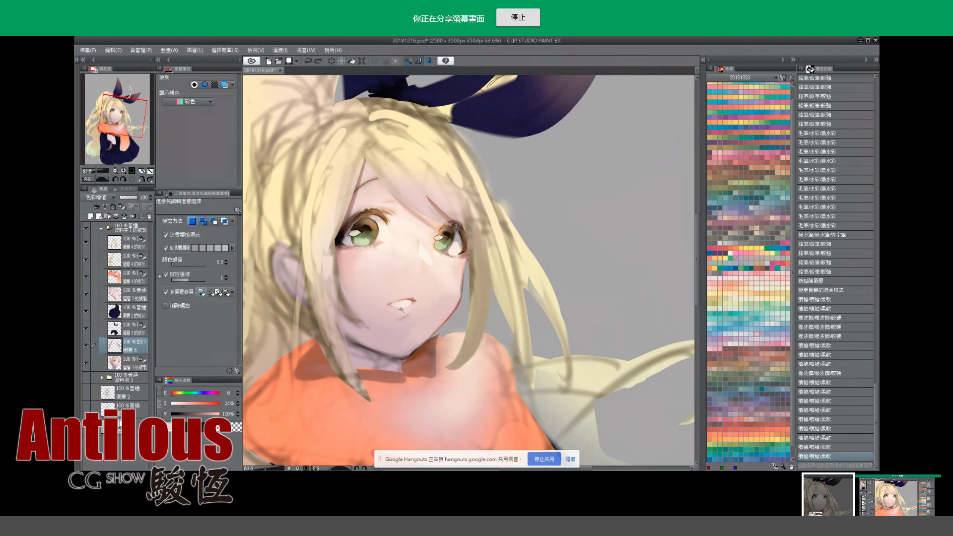
# Airbrush lighter skin around the mouth and clear the face selection.
pyautogui.click(402, 308)
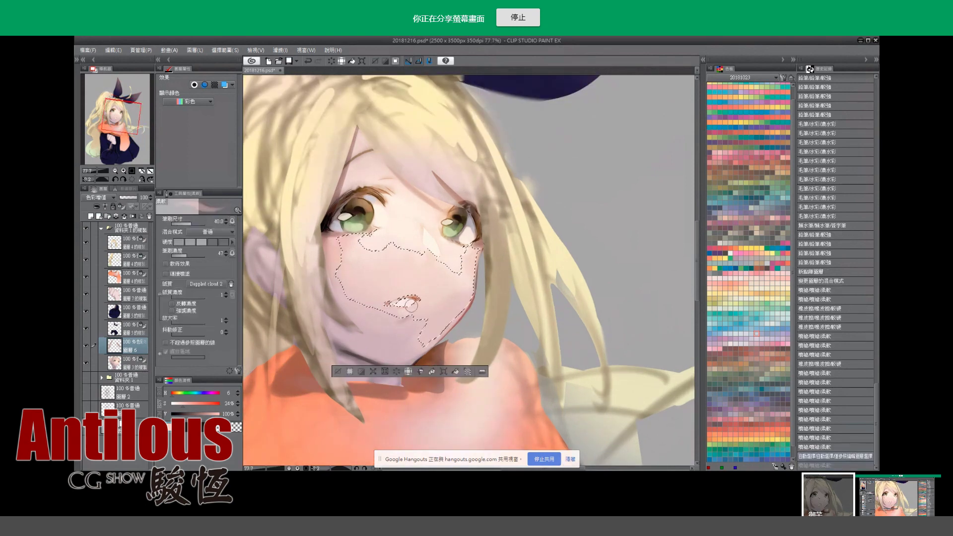
pyautogui.click(411, 304)
pyautogui.click(411, 304)
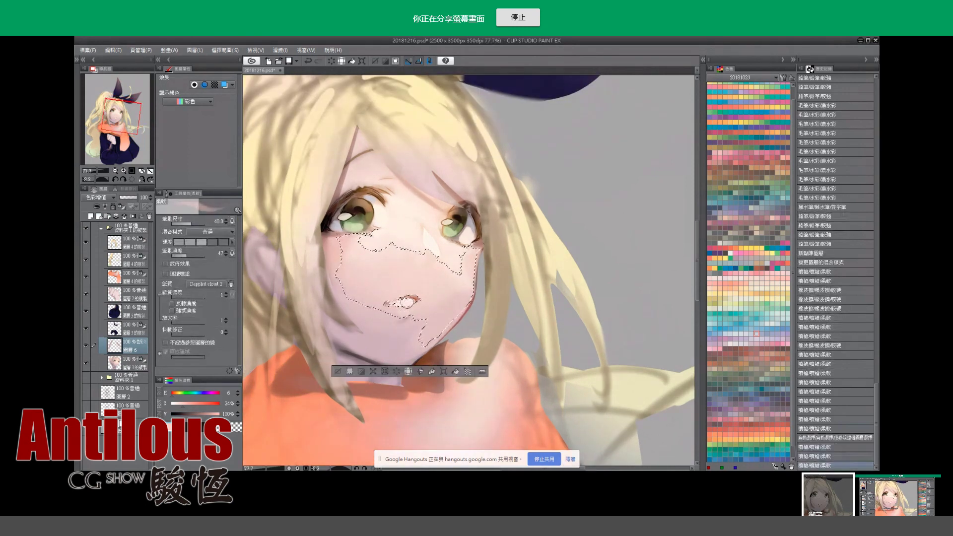
pyautogui.click(409, 303)
pyautogui.hotkey('ctrl', 'd')
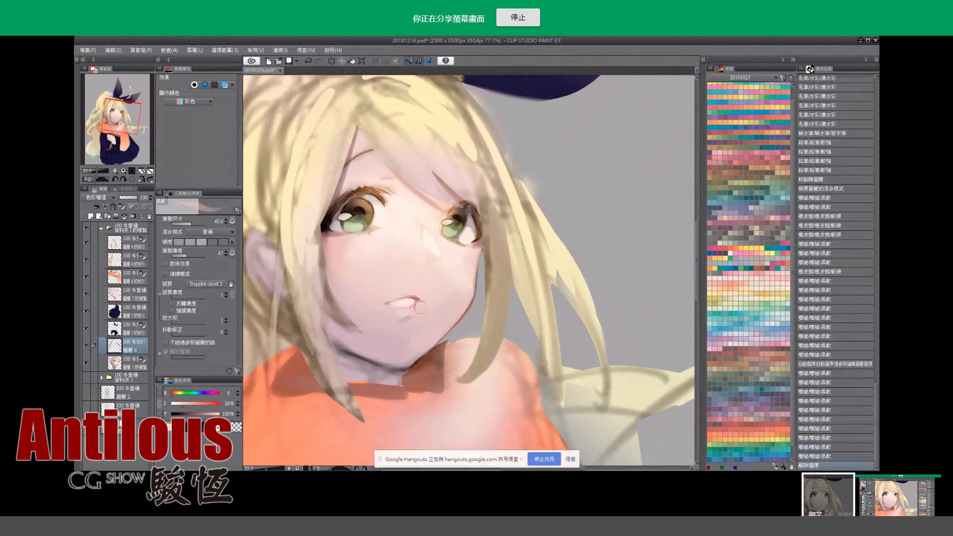
pyautogui.click(403, 315)
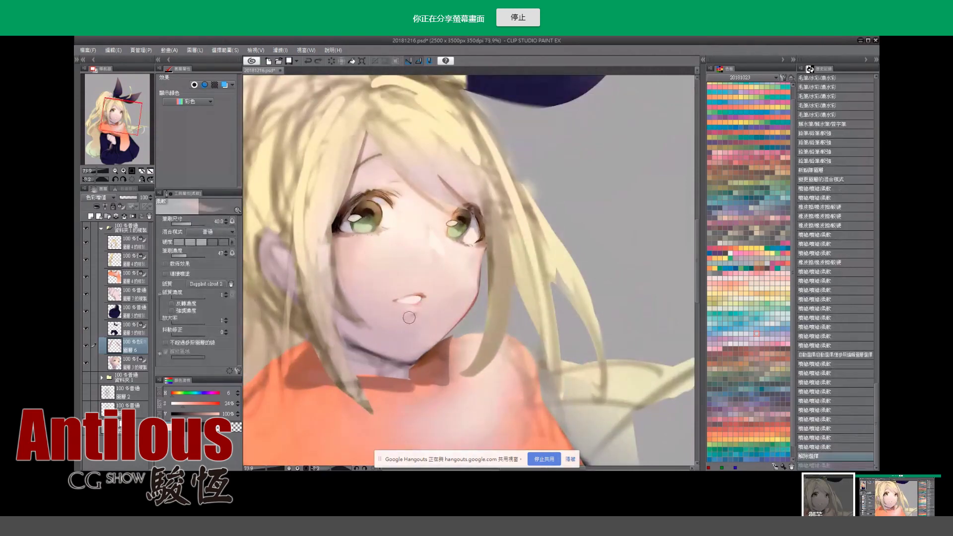
pyautogui.hotkey('ctrl', 'z')
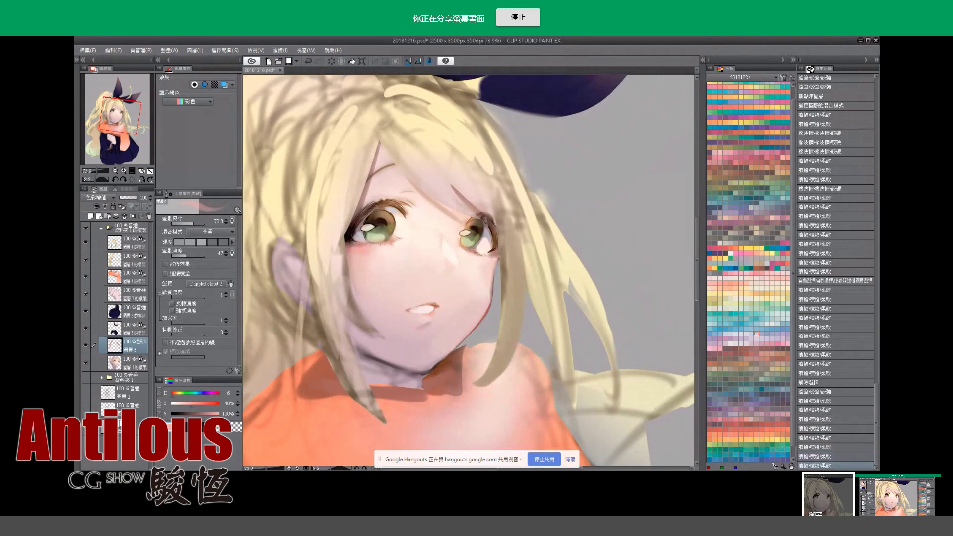
# Enlarge the brush, move to the layer below, and dab pale skin tone on the face.
pyautogui.press(']')
pyautogui.press(']')
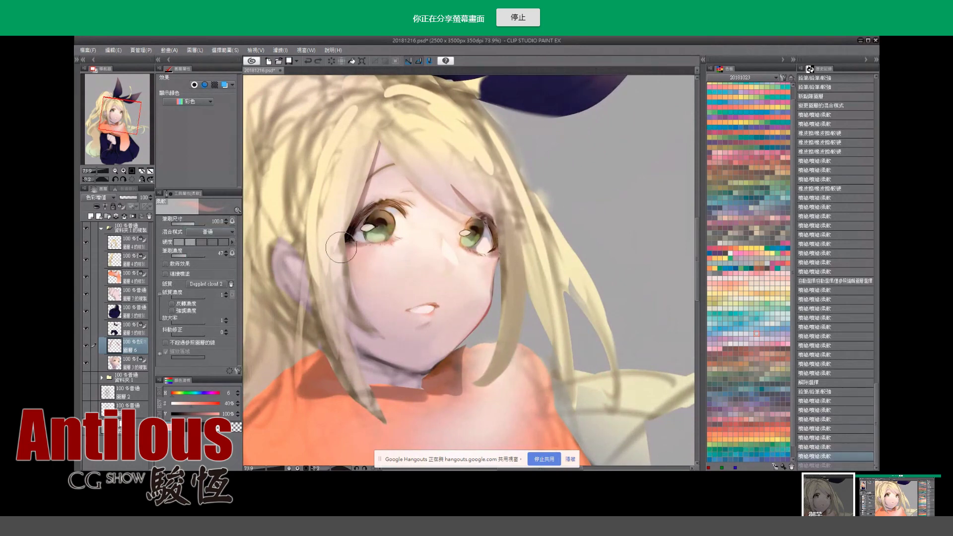
pyautogui.moveTo(341, 247)
pyautogui.mouseDown()
pyautogui.moveTo(371, 228)
pyautogui.moveTo(410, 242)
pyautogui.moveTo(373, 197)
pyautogui.moveTo(403, 203)
pyautogui.mouseUp()
pyautogui.keyDown('alt'); pyautogui.click(410, 207); pyautogui.keyUp('alt')
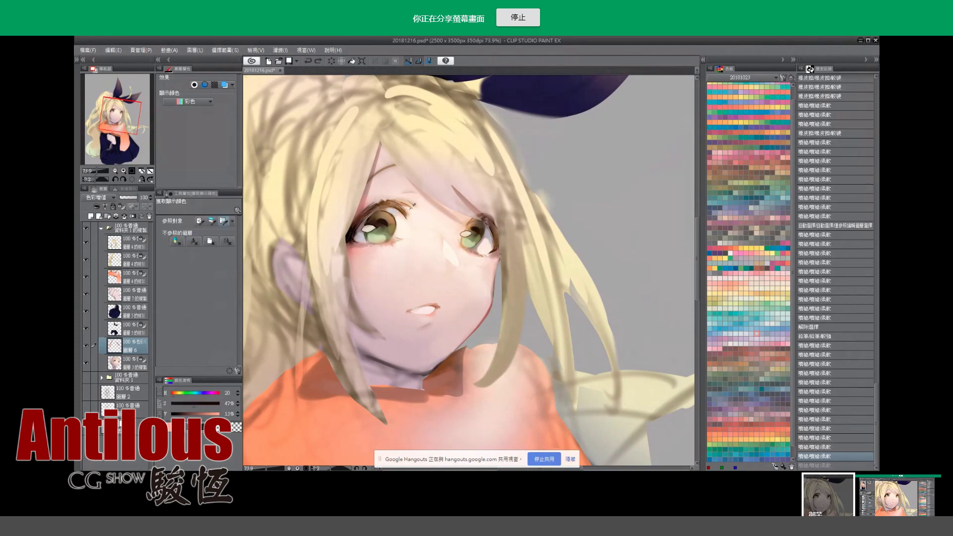
pyautogui.click(144, 362)
pyautogui.keyDown('alt'); pyautogui.click(417, 212); pyautogui.keyUp('alt')
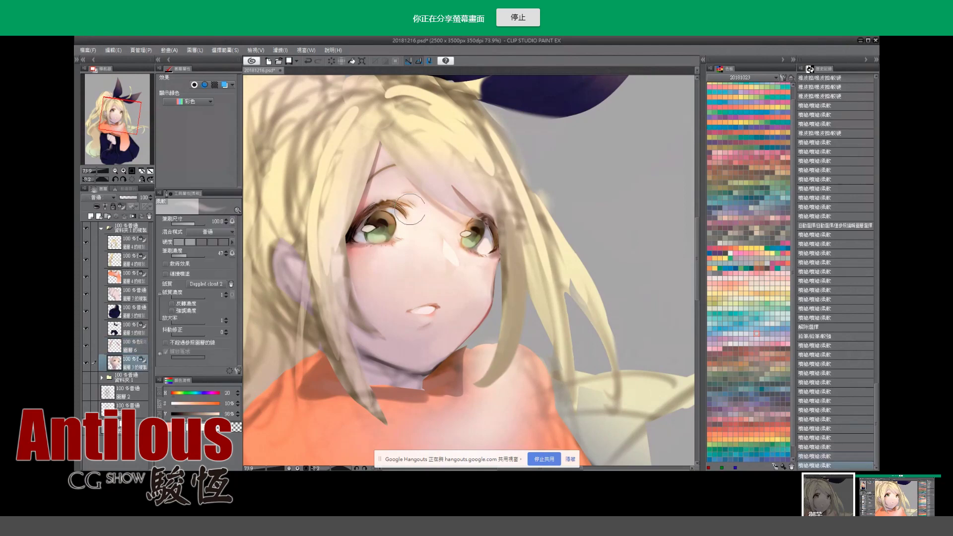
pyautogui.keyDown('alt'); pyautogui.click(423, 216); pyautogui.keyUp('alt')
pyautogui.hotkey('ctrl', 'z')
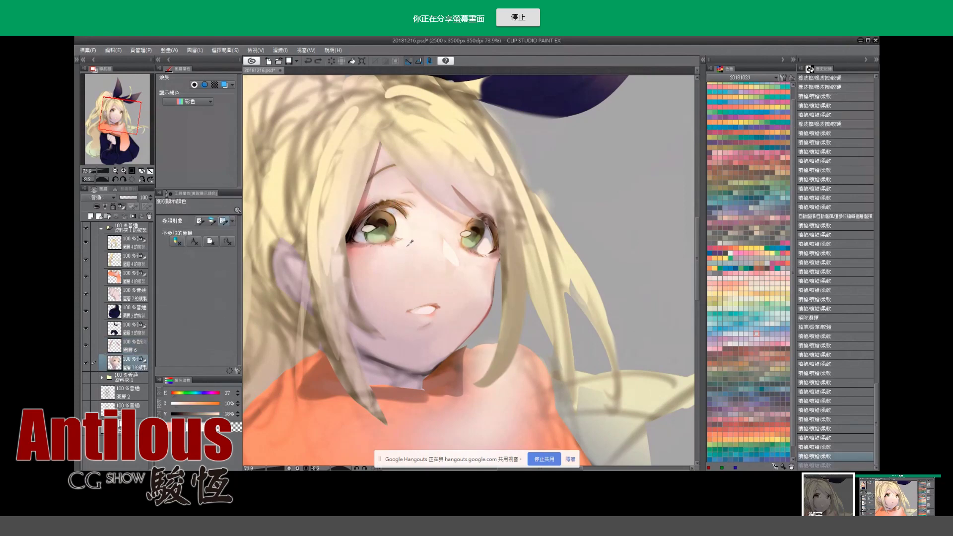
pyautogui.keyDown('alt'); pyautogui.click(434, 232); pyautogui.keyUp('alt')
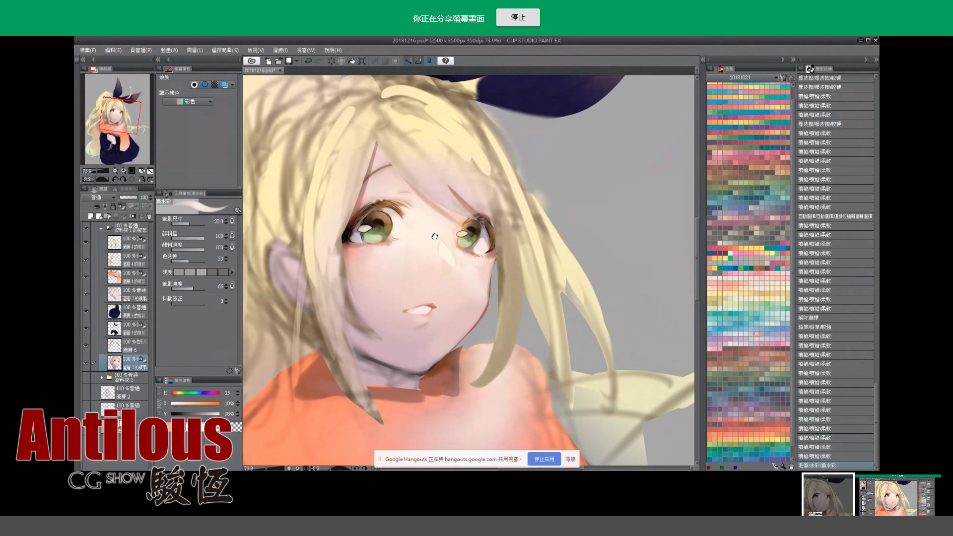
pyautogui.moveTo(440, 232)
pyautogui.mouseDown()
pyautogui.moveTo(426, 238)
pyautogui.moveTo(445, 241)
pyautogui.moveTo(454, 228)
pyautogui.moveTo(451, 248)
pyautogui.moveTo(446, 240)
pyautogui.mouseUp()
pyautogui.keyDown('alt'); pyautogui.click(445, 236); pyautogui.keyUp('alt')
pyautogui.hotkey('ctrl', 'z')
# Dab warmer and pale skin tones across the cheek, then airbrush over them.
pyautogui.keyDown('alt'); pyautogui.click(449, 224); pyautogui.keyUp('alt')
pyautogui.keyDown('alt'); pyautogui.click(453, 226); pyautogui.keyUp('alt')
pyautogui.keyDown('alt'); pyautogui.click(438, 224); pyautogui.keyUp('alt')
pyautogui.moveTo(433, 281)
pyautogui.mouseDown()
pyautogui.moveTo(413, 269)
pyautogui.moveTo(440, 247)
pyautogui.mouseUp()
pyautogui.keyDown('alt'); pyautogui.click(443, 246); pyautogui.keyUp('alt')
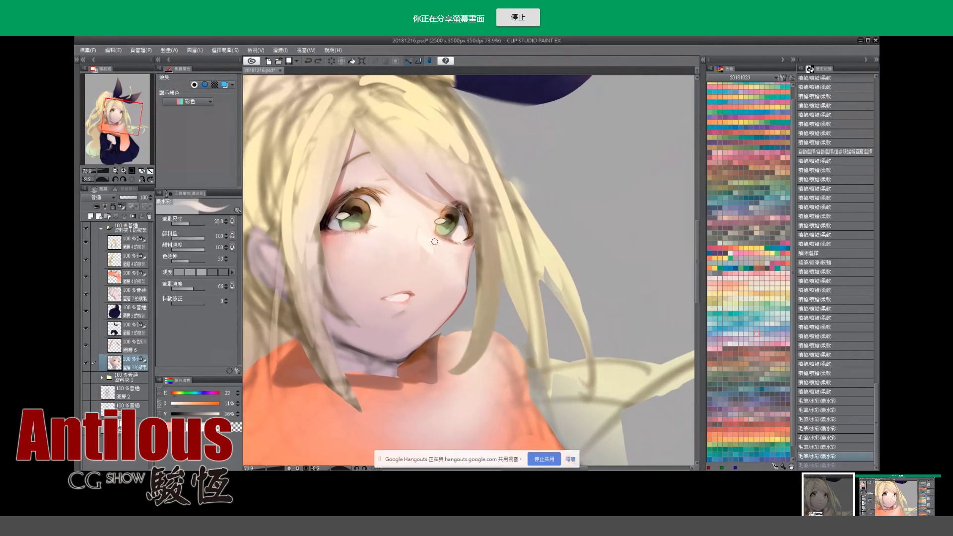
pyautogui.keyDown('alt'); pyautogui.click(436, 241); pyautogui.keyUp('alt')
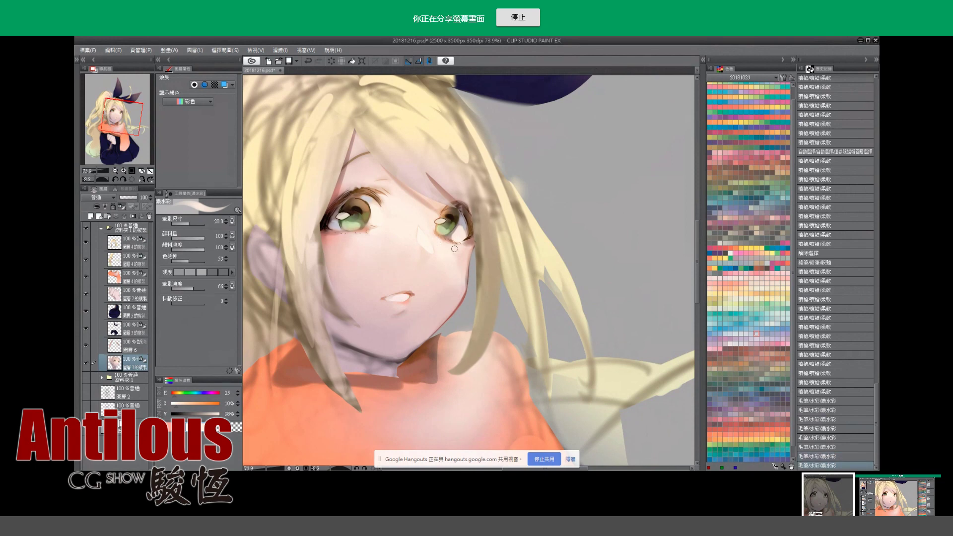
pyautogui.press('b')
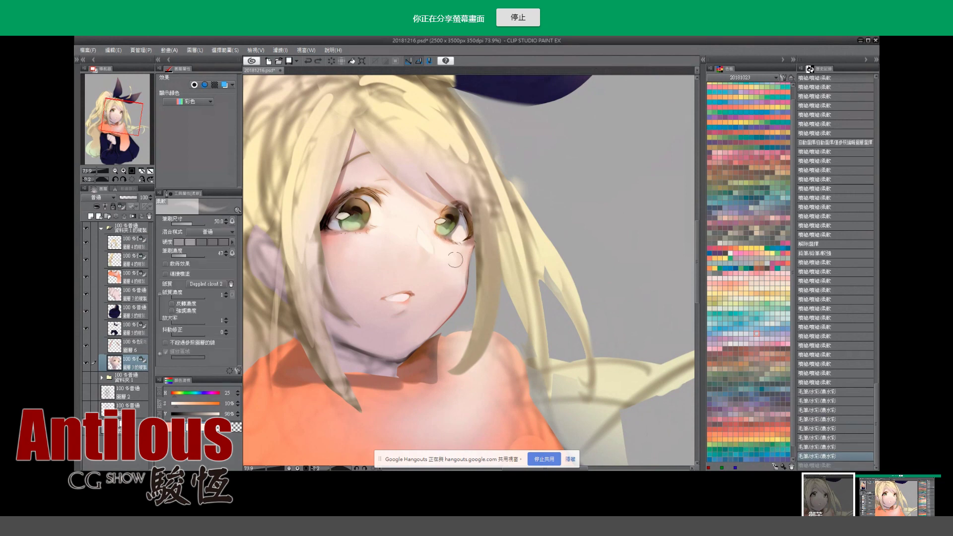
pyautogui.moveTo(455, 259)
pyautogui.mouseDown()
pyautogui.moveTo(422, 287)
pyautogui.moveTo(439, 258)
pyautogui.mouseUp()
pyautogui.hotkey('ctrl', 'space')
# Blend the cheek strokes and erase the stray line along the jaw.
pyautogui.press('j')
pyautogui.moveTo(437, 263); pyautogui.dragTo(444, 256)
pyautogui.moveTo(439, 261)
pyautogui.mouseDown()
pyautogui.moveTo(446, 253)
pyautogui.moveTo(434, 268)
pyautogui.moveTo(441, 281)
pyautogui.moveTo(427, 266)
pyautogui.mouseUp()
pyautogui.press('i')
pyautogui.press('p')
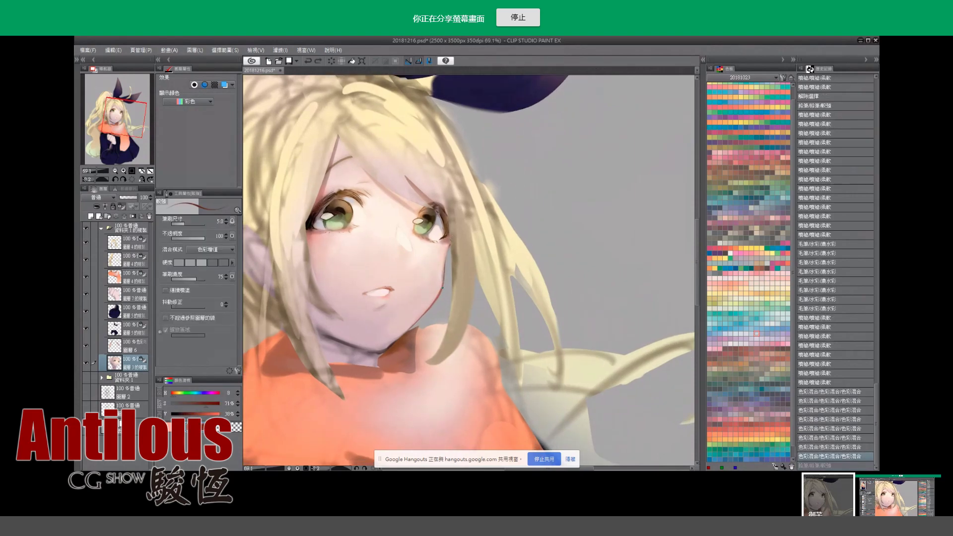
pyautogui.press('e')
pyautogui.moveTo(442, 287); pyautogui.dragTo(428, 314)
pyautogui.moveTo(427, 317)
pyautogui.mouseDown()
pyautogui.moveTo(432, 308)
pyautogui.moveTo(437, 326)
pyautogui.mouseUp()
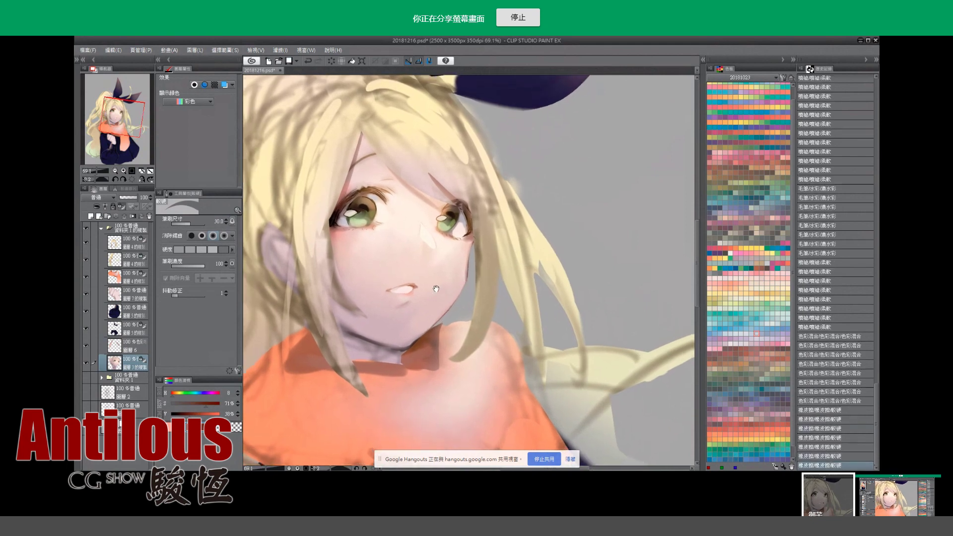
# Sample a skin tone and dab small 濃水彩 watercolour touches around the nose.
pyautogui.press('alt')
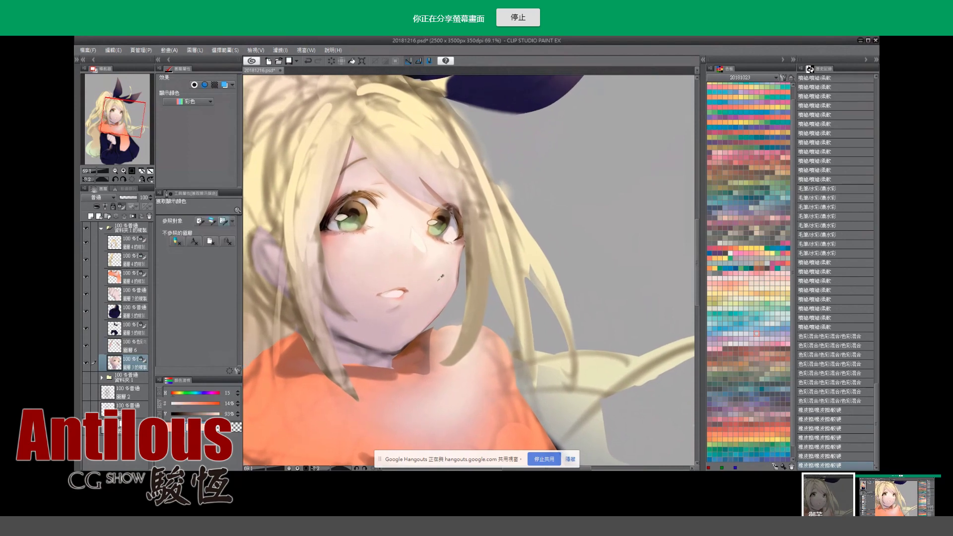
pyautogui.click(411, 296)
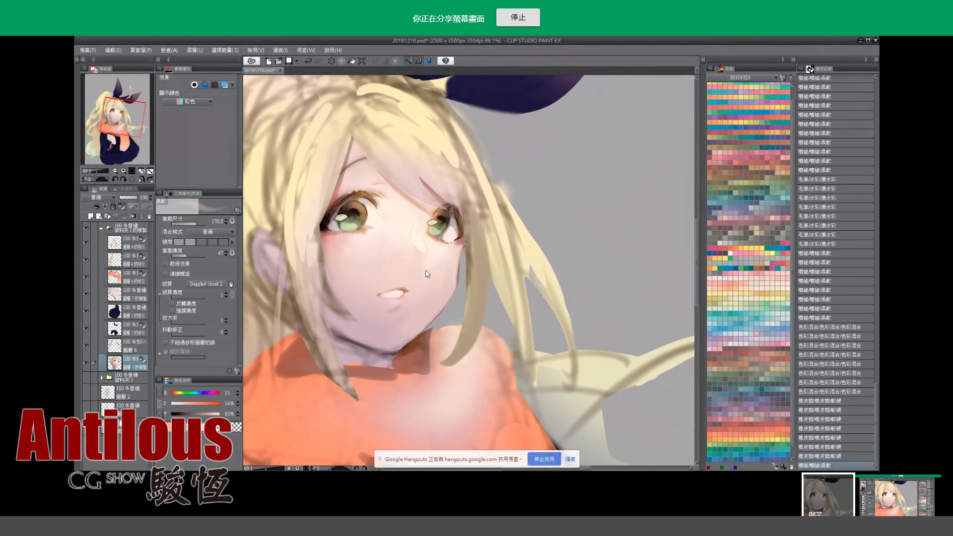
pyautogui.press('alt')
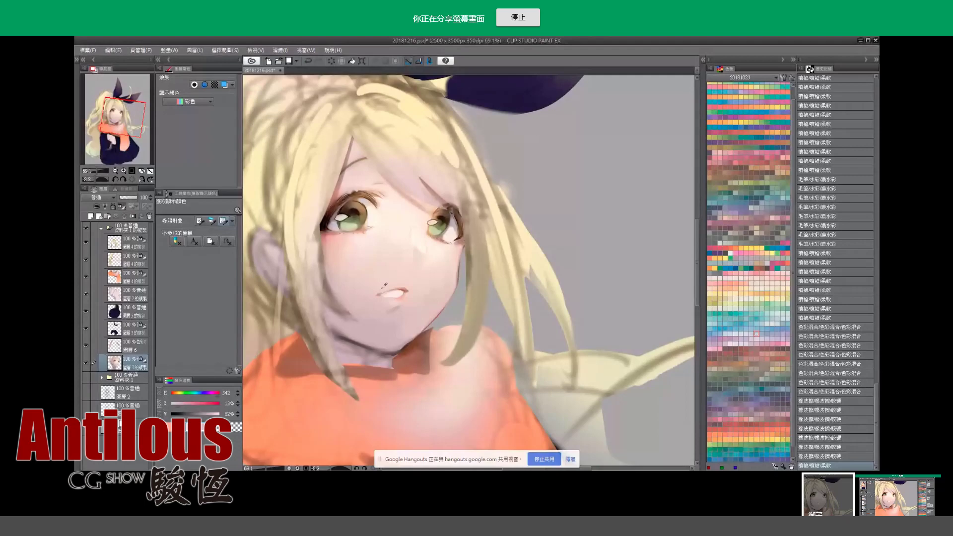
pyautogui.hotkey('ctrl', 'z')
pyautogui.hotkey('ctrl', 'y')
pyautogui.hotkey('ctrl', 'z')
pyautogui.hotkey('ctrl', 'y')
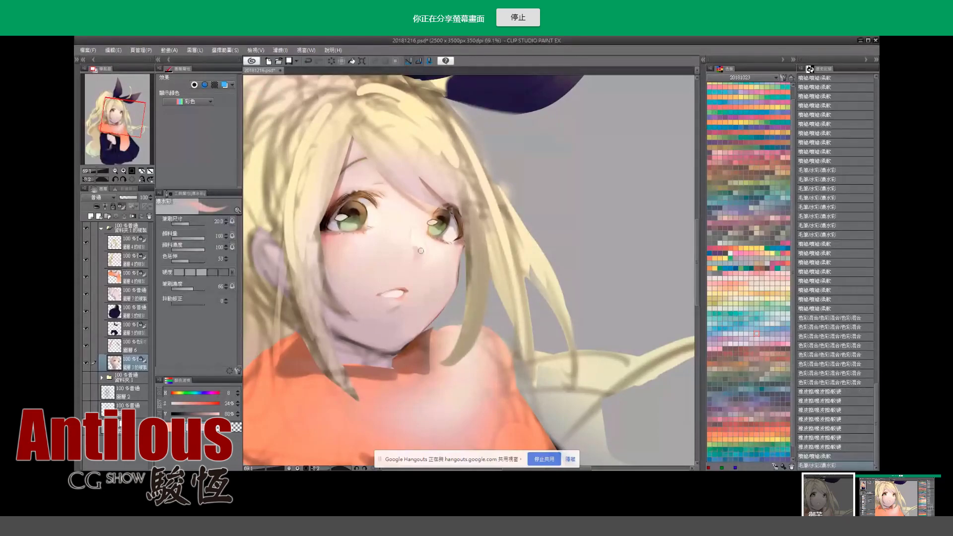
pyautogui.hotkey('ctrl', 'z')
pyautogui.hotkey('ctrl', 'y')
pyautogui.hotkey('ctrl', 'z')
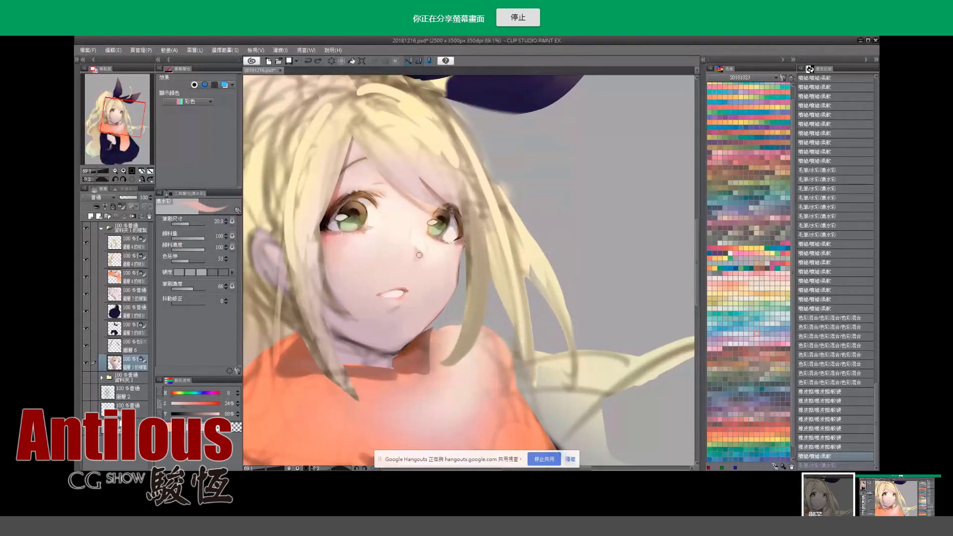
pyautogui.click(419, 254)
pyautogui.click(417, 255)
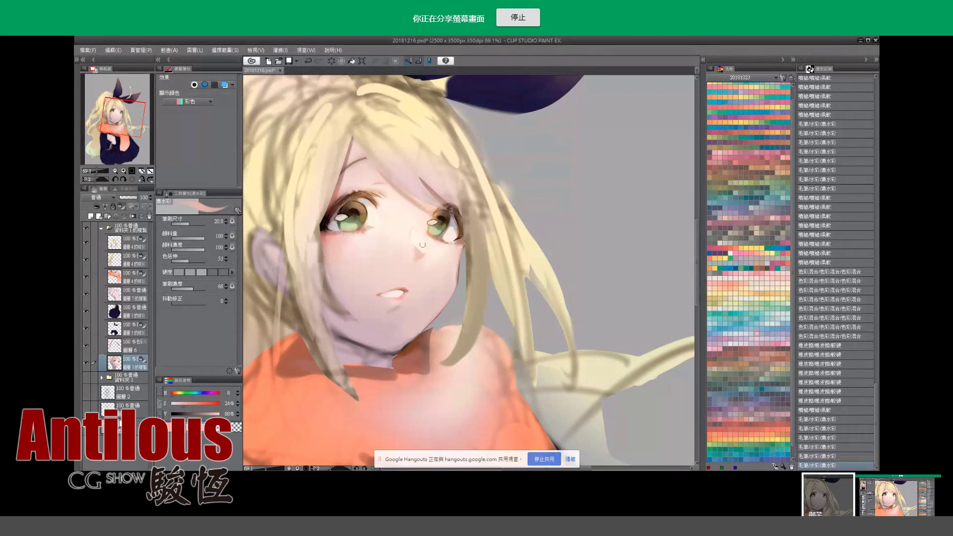
# Rotate the view, select the hair layer and unlock its transparent pixels.
pyautogui.scroll(-1, 406, 249)
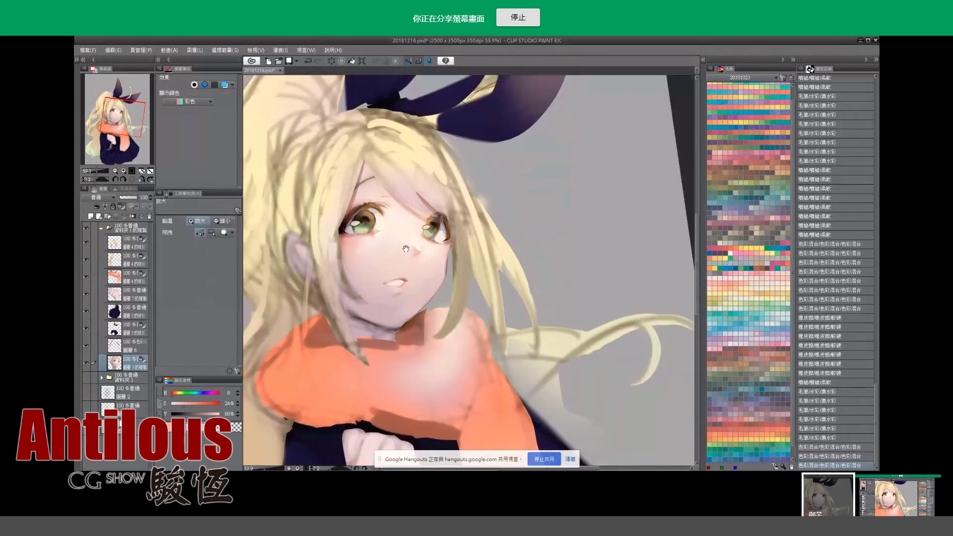
pyautogui.scroll(1, 406, 249)
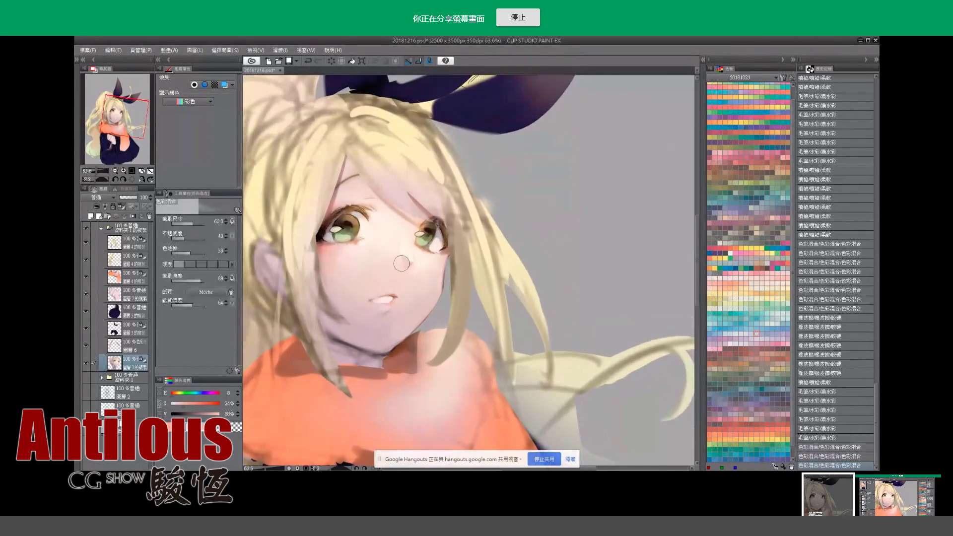
pyautogui.scroll(-2, 402, 263)
pyautogui.moveTo(401, 263); pyautogui.dragTo(408, 245)
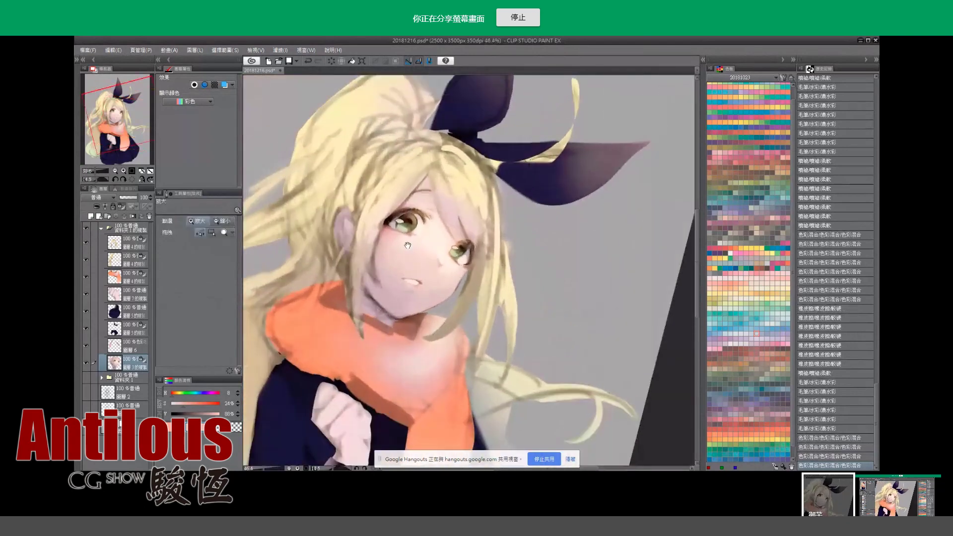
pyautogui.click(132, 243)
pyautogui.click(127, 206)
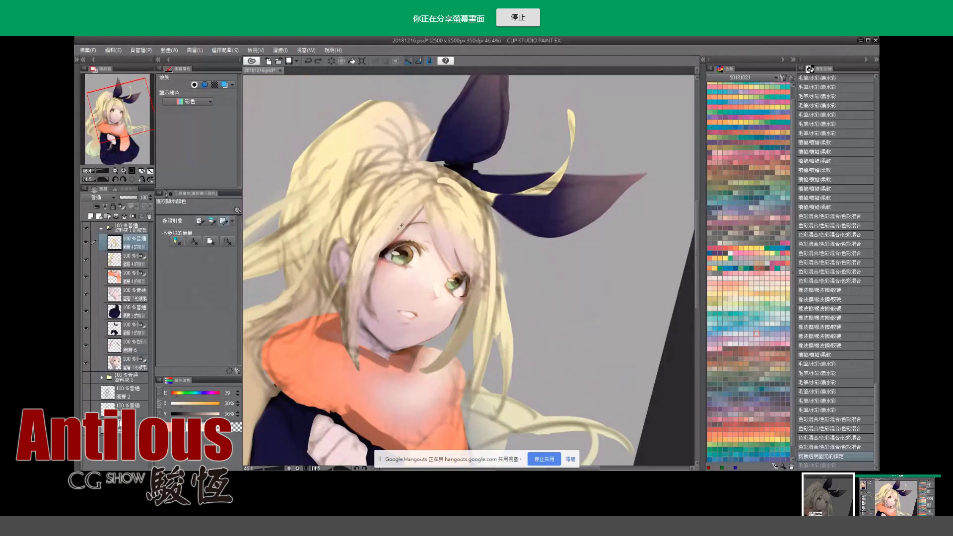
# Paint thin blonde hair strands beside the face using sampled hair colours.
pyautogui.keyDown('alt'); pyautogui.click(400, 227); pyautogui.keyUp('alt')
pyautogui.moveTo(385, 250)
pyautogui.mouseDown()
pyautogui.moveTo(367, 291)
pyautogui.moveTo(382, 302)
pyautogui.mouseUp()
pyautogui.keyDown('alt'); pyautogui.click(381, 250); pyautogui.keyUp('alt')
pyautogui.moveTo(381, 251); pyautogui.dragTo(377, 254)
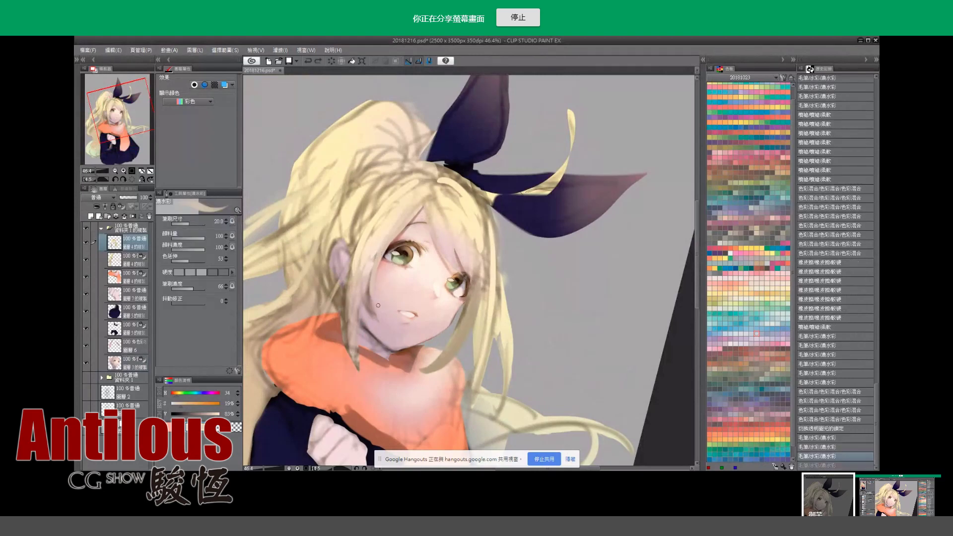
pyautogui.keyDown('alt'); pyautogui.click(380, 250); pyautogui.keyUp('alt')
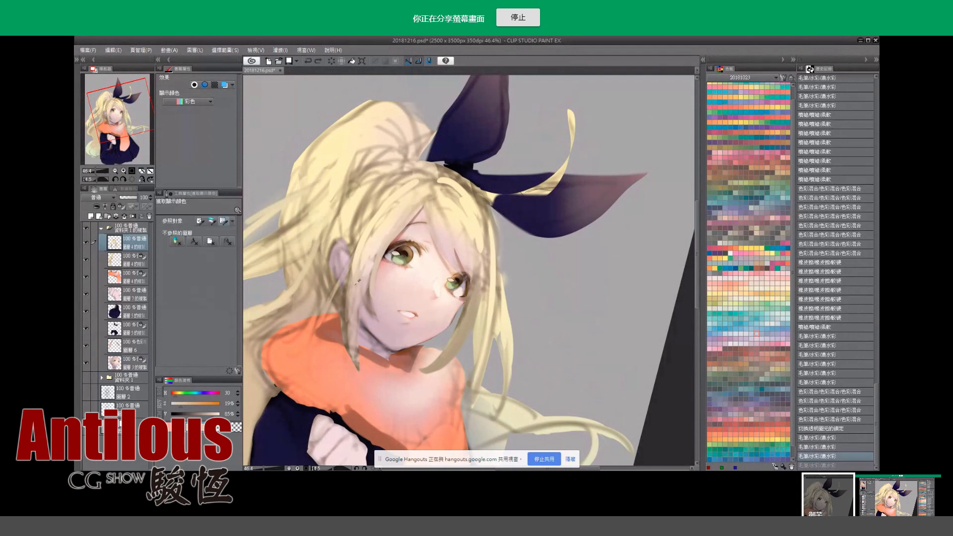
pyautogui.moveTo(365, 301)
pyautogui.mouseDown()
pyautogui.moveTo(369, 275)
pyautogui.moveTo(370, 292)
pyautogui.mouseUp()
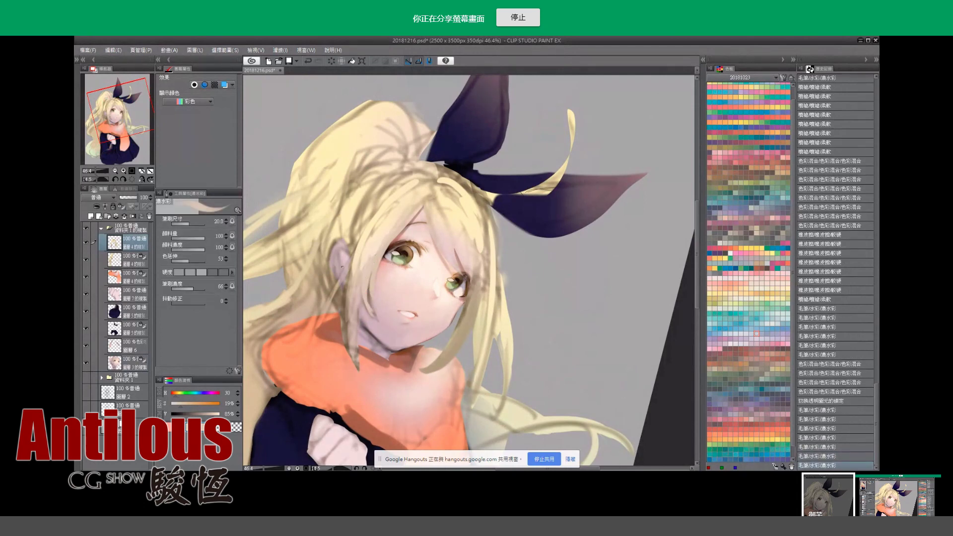
# Erase stray bits around the new strands with the soft eraser.
pyautogui.press('e')
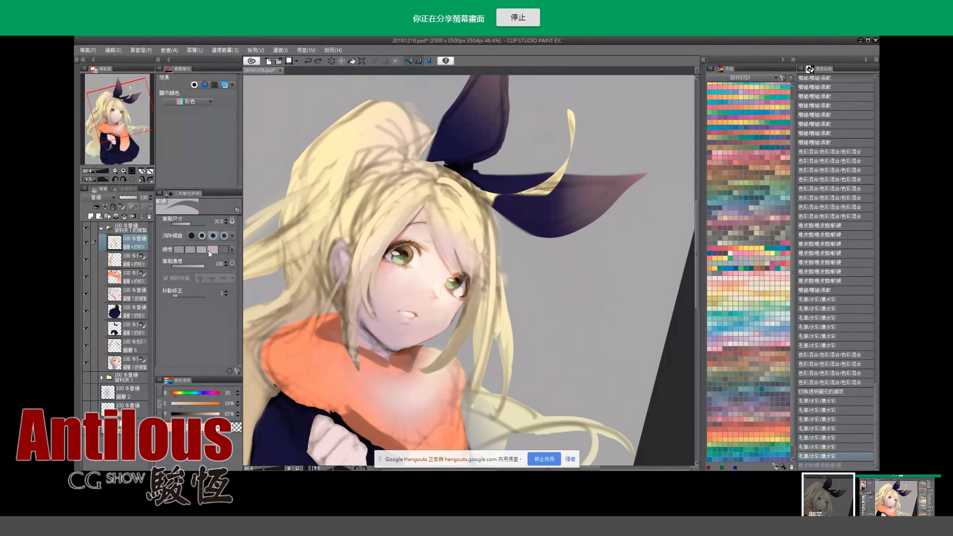
pyautogui.hotkey('ctrl', 'y')
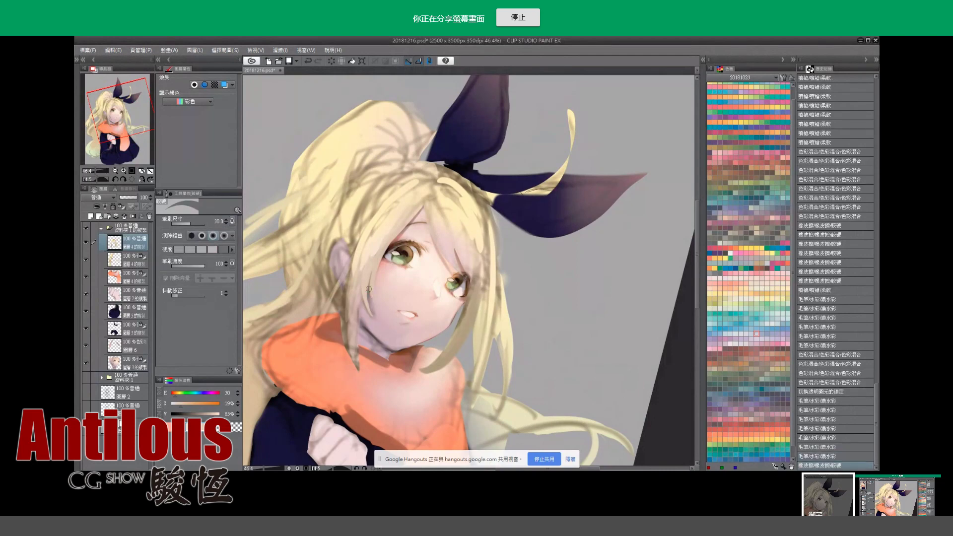
pyautogui.click(372, 297)
pyautogui.click(382, 313)
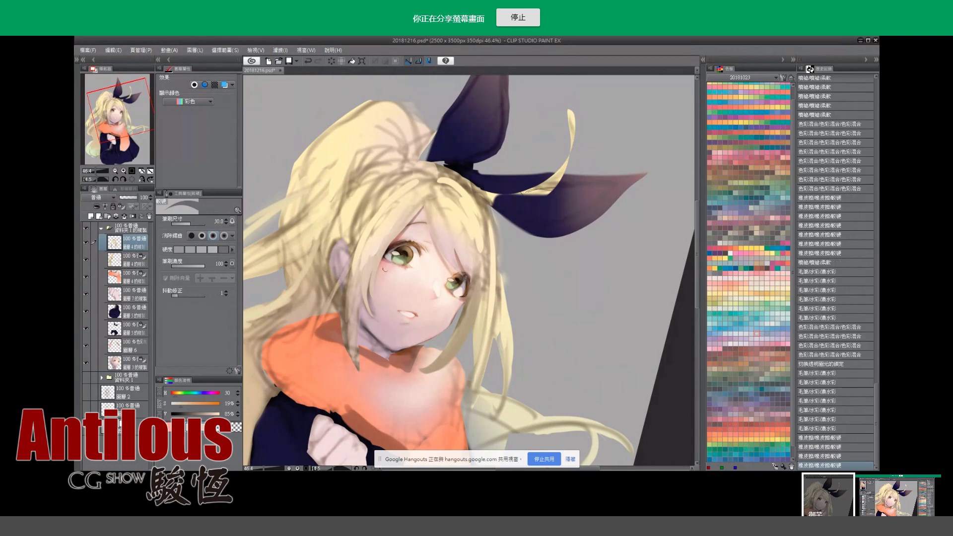
pyautogui.moveTo(376, 302)
pyautogui.mouseDown()
pyautogui.moveTo(396, 234)
pyautogui.moveTo(363, 308)
pyautogui.mouseUp()
pyautogui.click(362, 309)
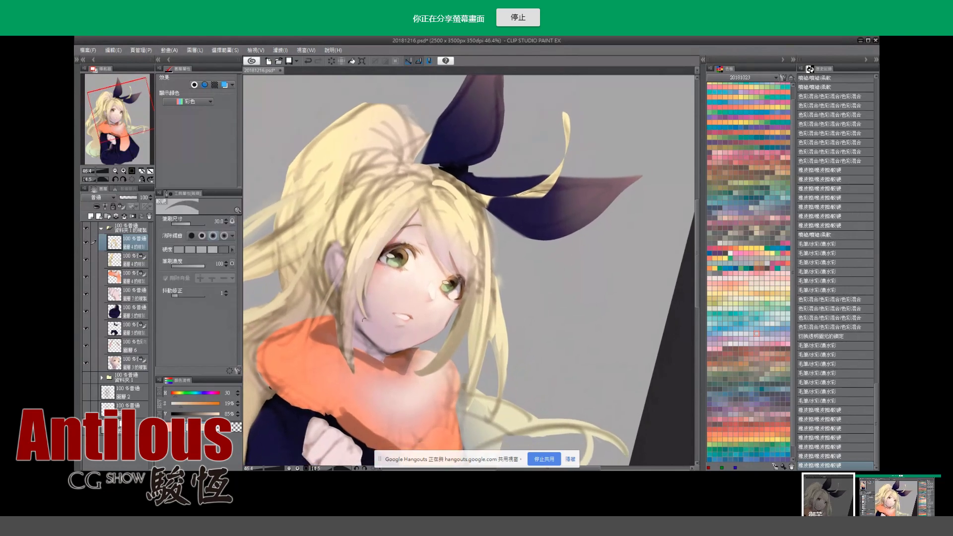
# Paint one more strand below the face and undo the faint erasures on it.
pyautogui.keyDown('alt'); pyautogui.click(368, 279); pyautogui.keyUp('alt')
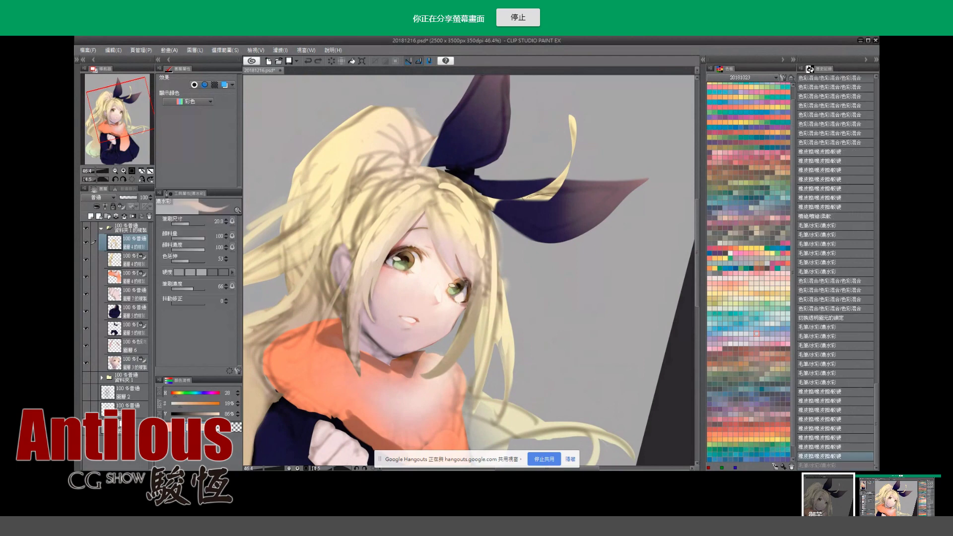
pyautogui.moveTo(353, 312)
pyautogui.mouseDown()
pyautogui.moveTo(368, 382)
pyautogui.moveTo(357, 371)
pyautogui.mouseUp()
pyautogui.press('e')
pyautogui.hotkey('ctrl', 'z')
pyautogui.moveTo(352, 334); pyautogui.dragTo(355, 348)
pyautogui.hotkey('ctrl', 'z')
pyautogui.hotkey('ctrl', 'z')
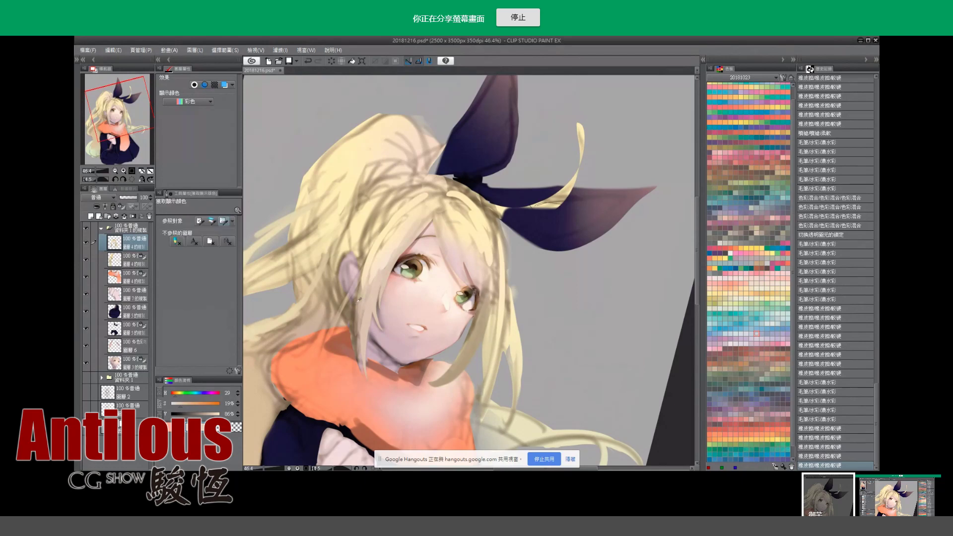
# Lock the layer's transparent pixels and test an enlarged soft airbrush on the hair.
pyautogui.moveTo(349, 311); pyautogui.dragTo(350, 340)
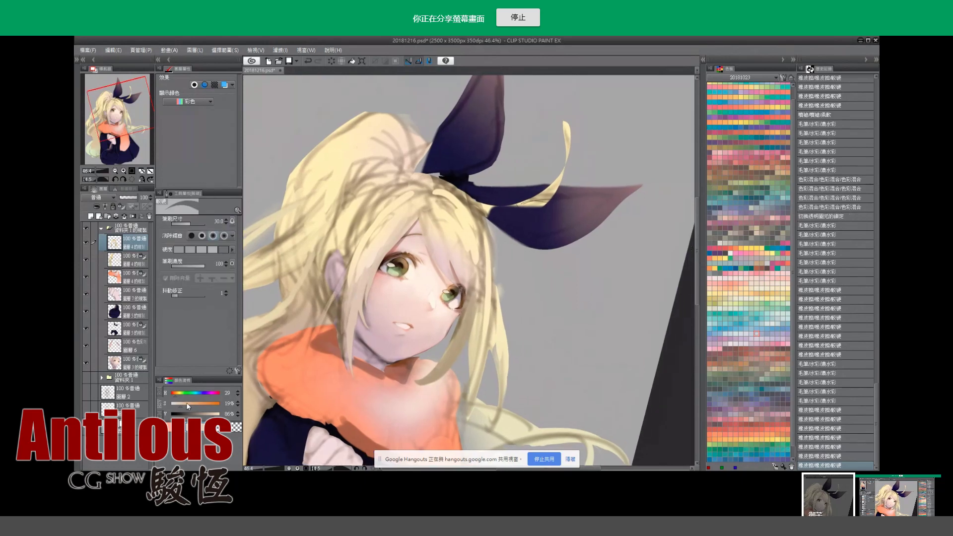
pyautogui.click(121, 207)
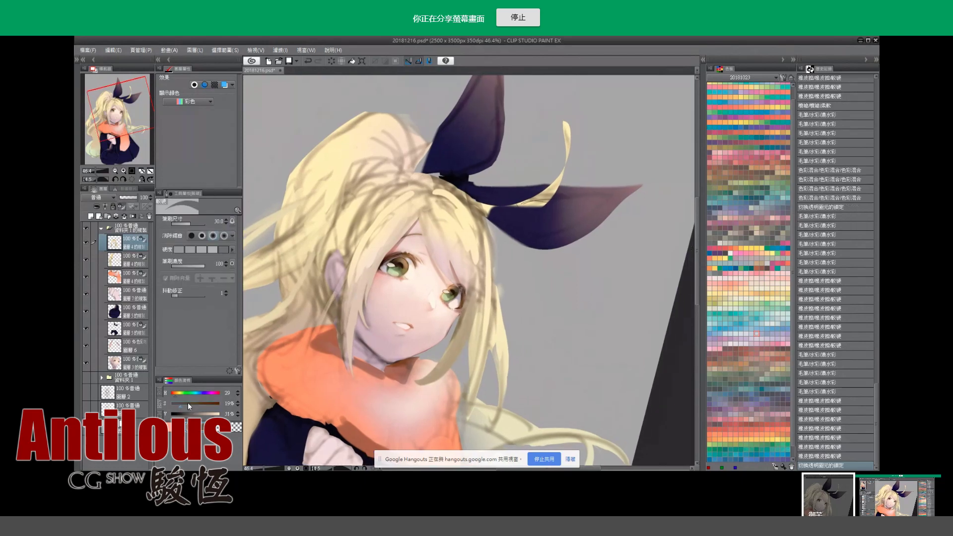
pyautogui.press('b')
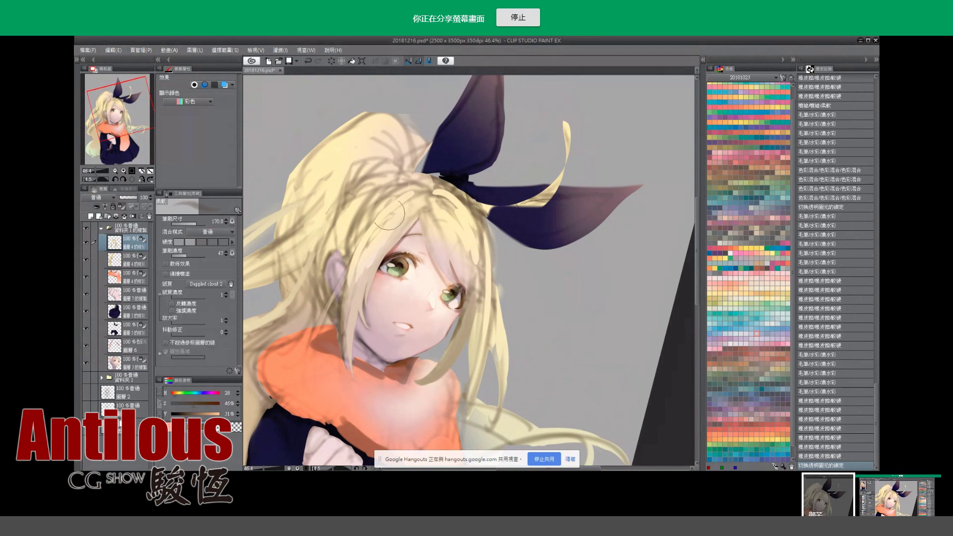
pyautogui.moveTo(347, 234); pyautogui.dragTo(377, 238)
pyautogui.moveTo(387, 203); pyautogui.dragTo(322, 293)
pyautogui.hotkey('ctrl', 'z')
# Pick a warmer, redder tint and airbrush it over the hair under the ribbon.
pyautogui.click(198, 404)
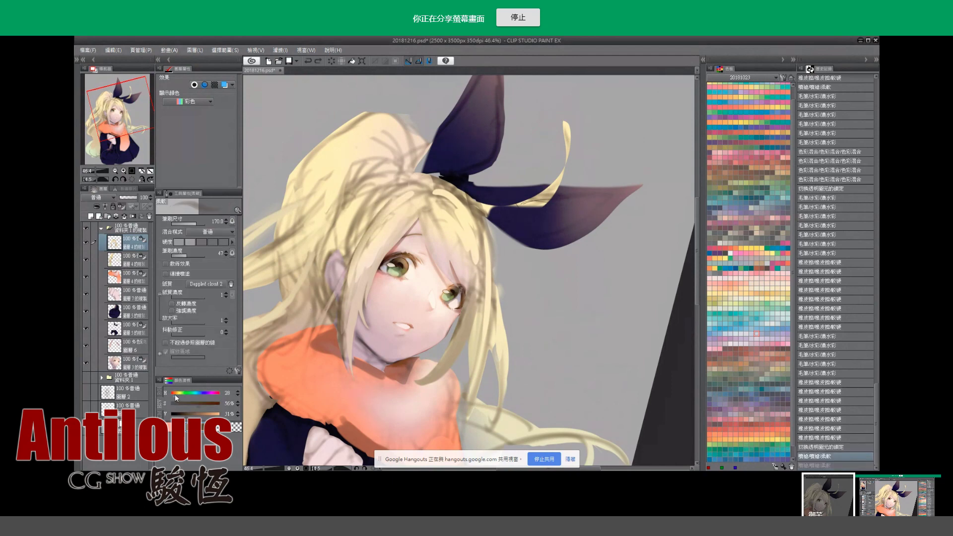
pyautogui.click(173, 393)
pyautogui.moveTo(392, 204); pyautogui.dragTo(347, 275)
pyautogui.moveTo(393, 179); pyautogui.dragTo(346, 246)
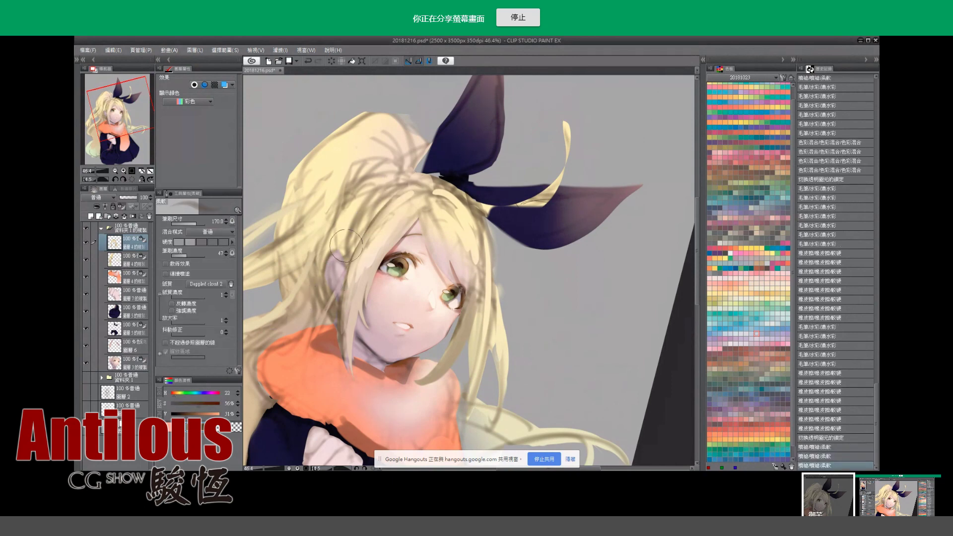
pyautogui.moveTo(377, 199); pyautogui.dragTo(318, 377)
pyautogui.moveTo(378, 258); pyautogui.dragTo(382, 248)
pyautogui.moveTo(437, 163)
pyautogui.mouseDown()
pyautogui.moveTo(379, 201)
pyautogui.moveTo(388, 198)
pyautogui.mouseUp()
pyautogui.moveTo(484, 181)
pyautogui.mouseDown()
pyautogui.moveTo(449, 209)
pyautogui.moveTo(489, 234)
pyautogui.moveTo(447, 233)
pyautogui.moveTo(397, 213)
pyautogui.moveTo(469, 237)
pyautogui.mouseUp()
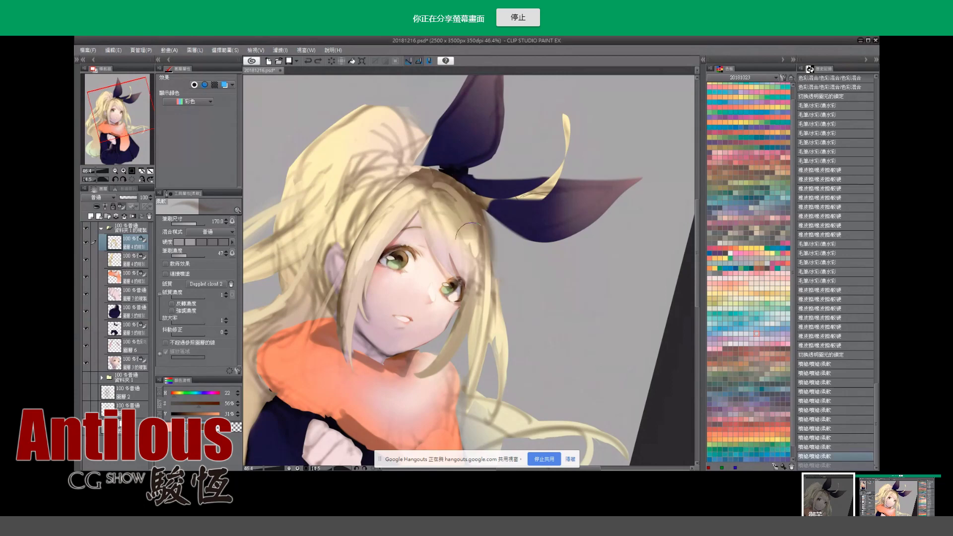
# Add a final warm airbrush stroke to the hair and make 圖層6 the active layer.
pyautogui.hotkey('ctrl', 'z')
pyautogui.hotkey('ctrl', 'z')
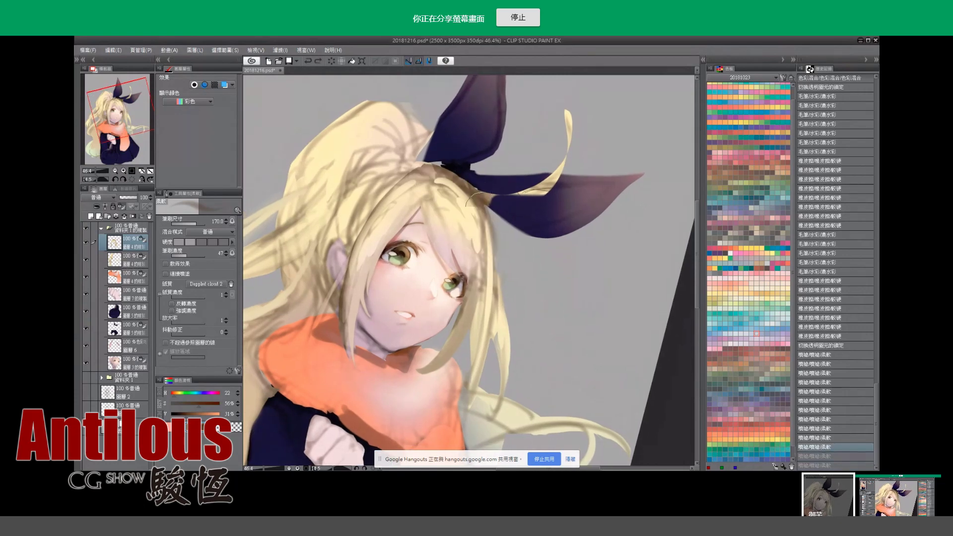
pyautogui.hotkey('ctrl', 'y')
pyautogui.hotkey('ctrl', 'y')
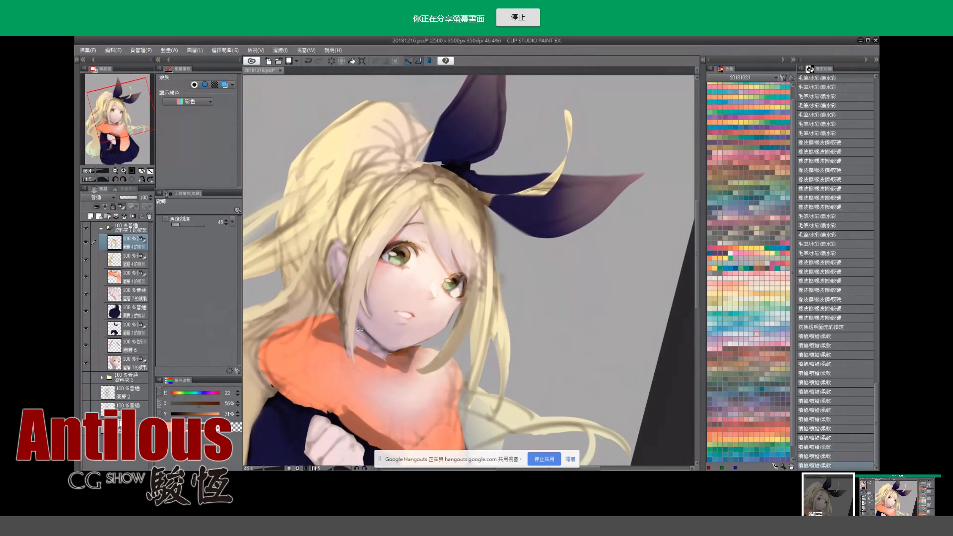
pyautogui.moveTo(496, 238); pyautogui.dragTo(461, 278)
pyautogui.click(125, 293)
pyautogui.click(119, 259)
# Zoom in on the face, undo a test brush stroke, and sample the skin colour.
pyautogui.click(119, 345)
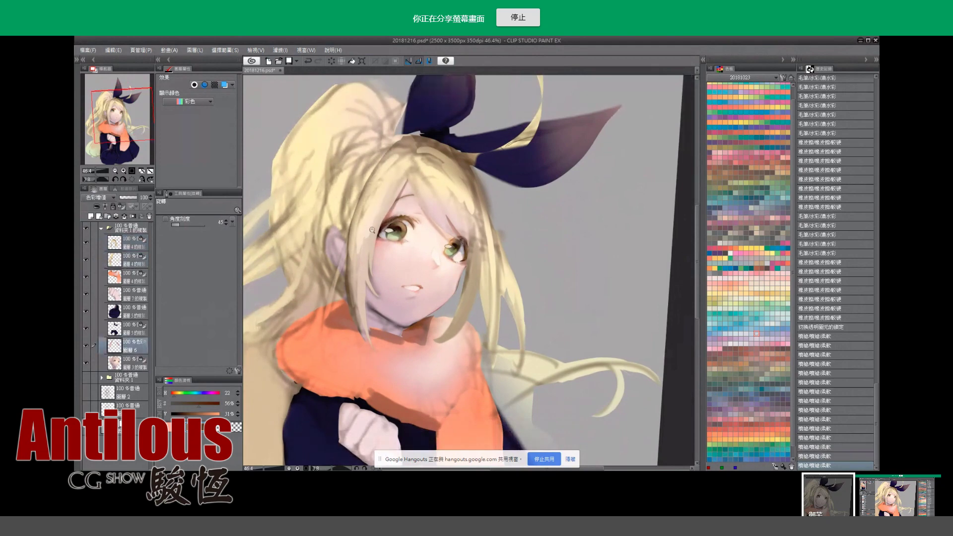
pyautogui.press('b')
pyautogui.scroll(3, 471, 268)
pyautogui.moveTo(399, 224); pyautogui.dragTo(409, 234)
pyautogui.hotkey('ctrl', 'z')
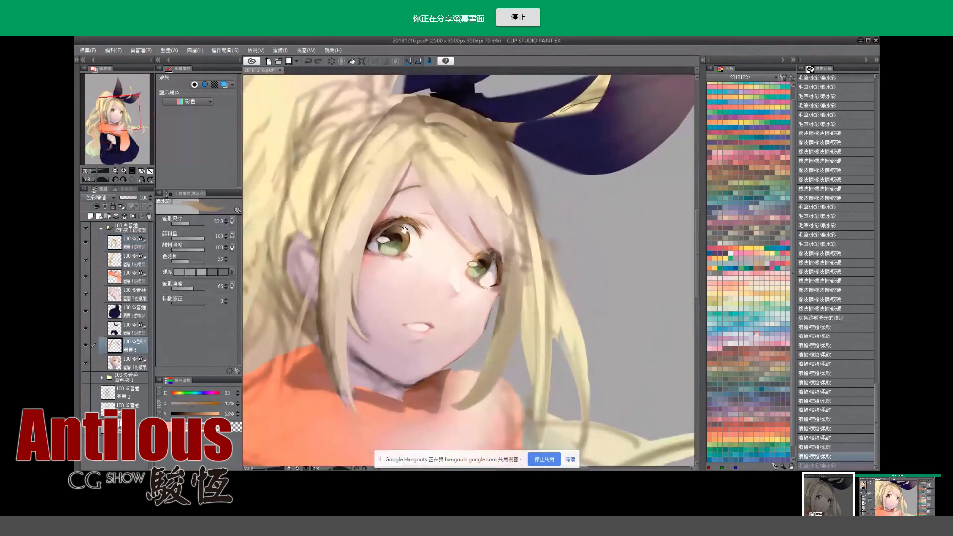
pyautogui.press('i')
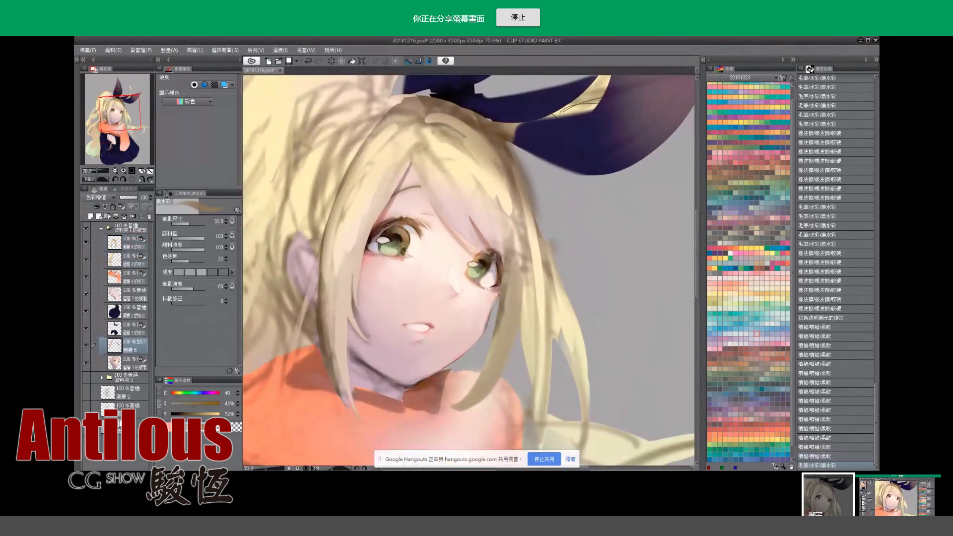
pyautogui.click(497, 223)
# With layer 圖層3的複製 and the brush active, zoom out and pan until the whole girl is centred.
pyautogui.click(140, 358)
pyautogui.click(395, 254)
pyautogui.press('b')
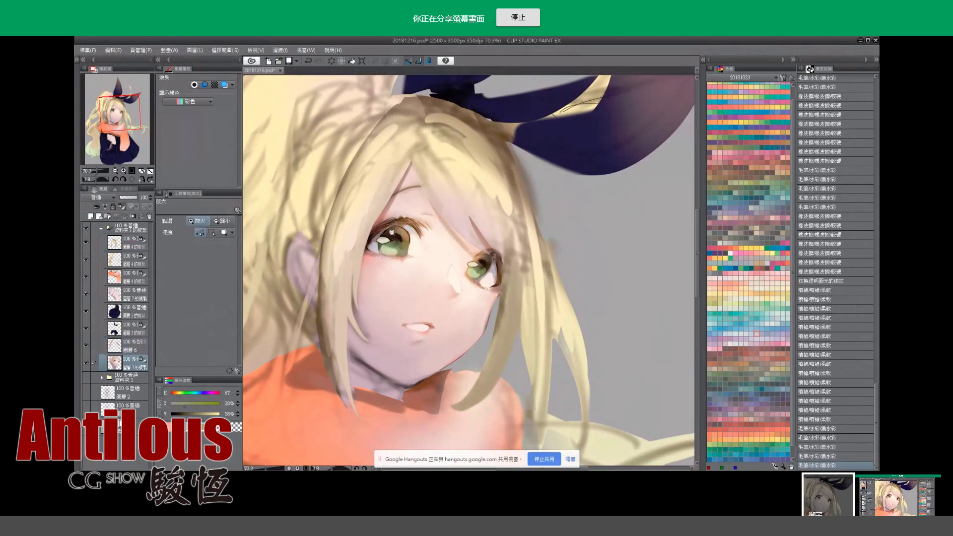
pyautogui.keyDown('ctrl'); pyautogui.keyDown('alt'); pyautogui.click(380, 246); pyautogui.keyUp('alt'); pyautogui.keyUp('ctrl')
pyautogui.moveTo(379, 246)
pyautogui.mouseDown()
pyautogui.moveTo(375, 273)
pyautogui.moveTo(319, 295)
pyautogui.mouseUp()
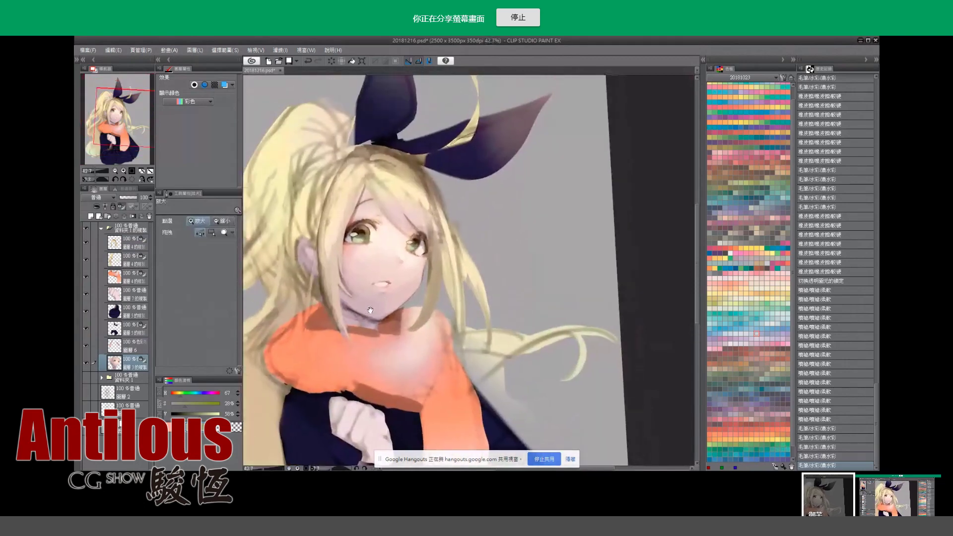
pyautogui.moveTo(370, 304); pyautogui.dragTo(368, 312)
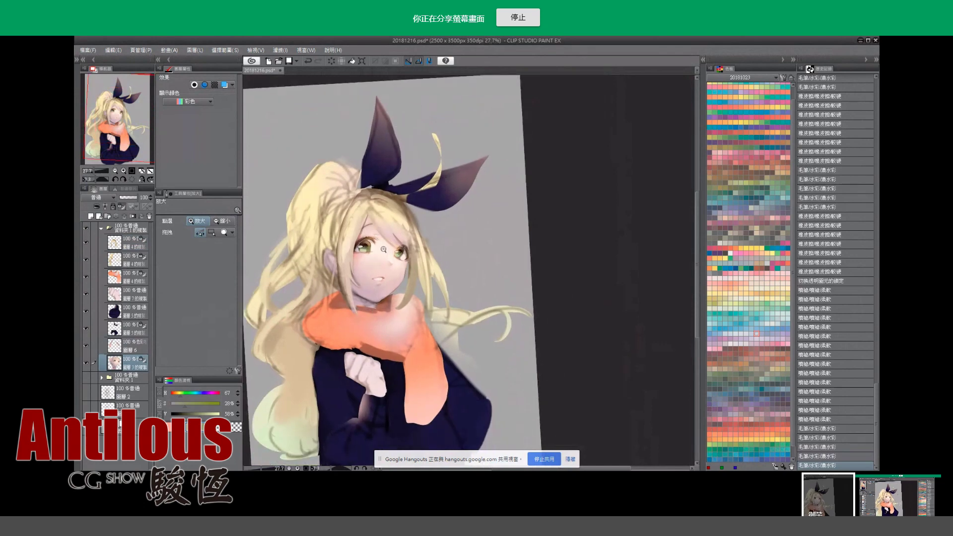
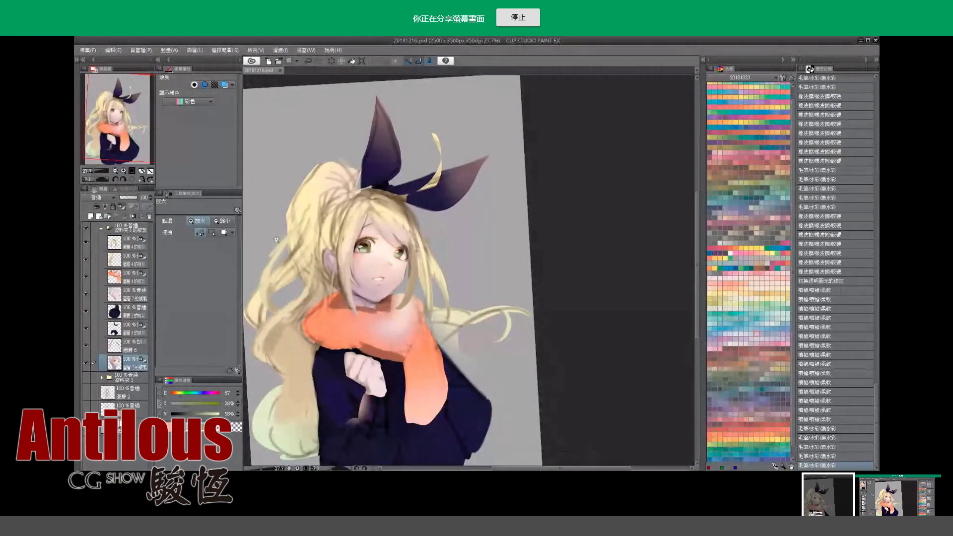
# Add watercolour touches to the face with sampled skin colours, restoring the undone strokes.
pyautogui.click(385, 230)
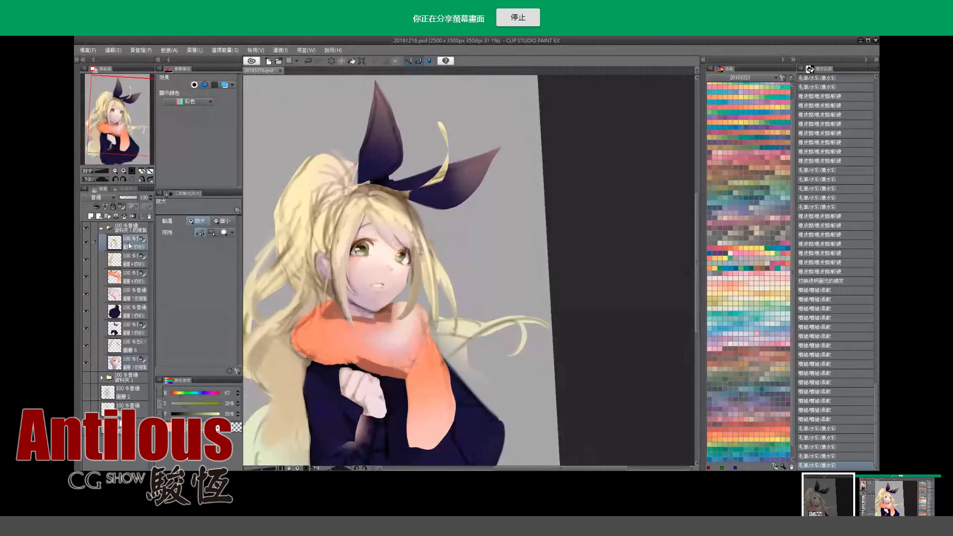
pyautogui.click(386, 202)
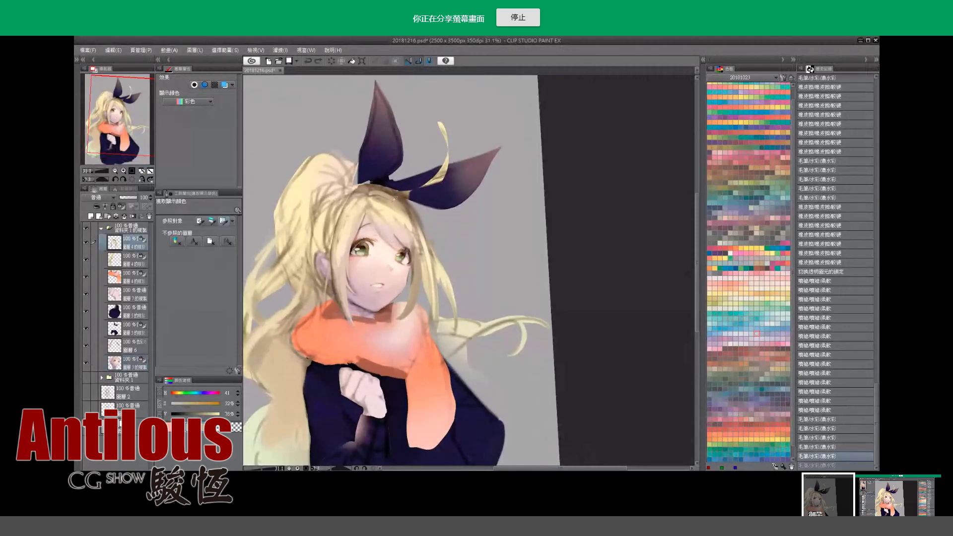
pyautogui.click(392, 196)
pyautogui.keyDown('alt'); pyautogui.click(382, 194); pyautogui.keyUp('alt')
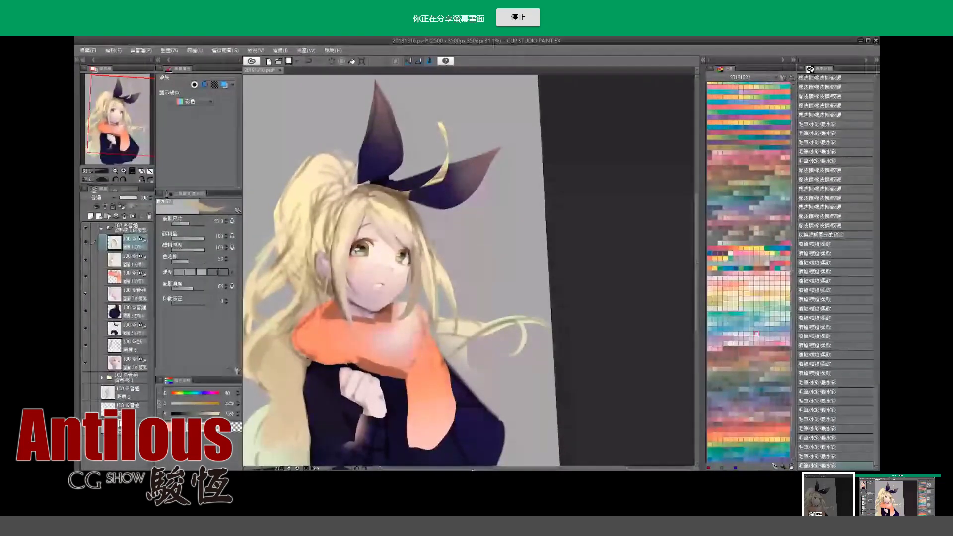
pyautogui.hotkey('ctrl', 'z')
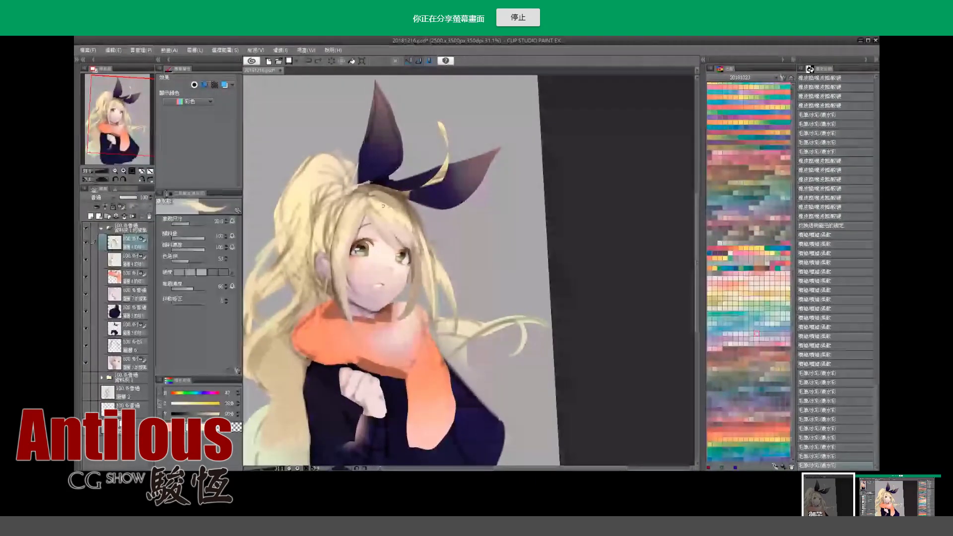
pyautogui.keyDown('alt'); pyautogui.click(374, 202); pyautogui.keyUp('alt')
pyautogui.hotkey('ctrl', 'y')
pyautogui.hotkey('ctrl', 'y')
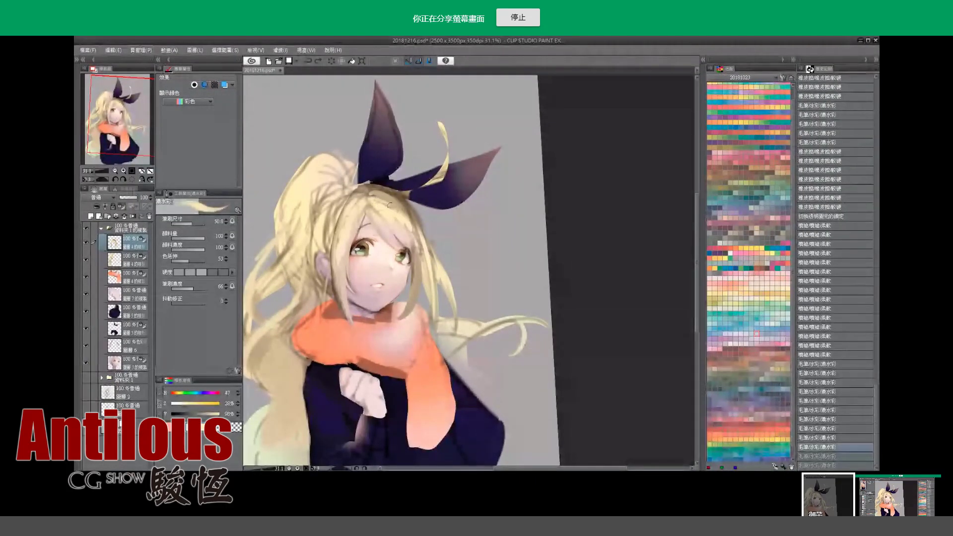
pyautogui.hotkey('ctrl', 'y')
# Blend the face colours and sample a muted hair-shadow tone for the pen.
pyautogui.hotkey('ctrl', 'y')
pyautogui.hotkey('ctrl', 'y')
pyautogui.hotkey('ctrl', 'y')
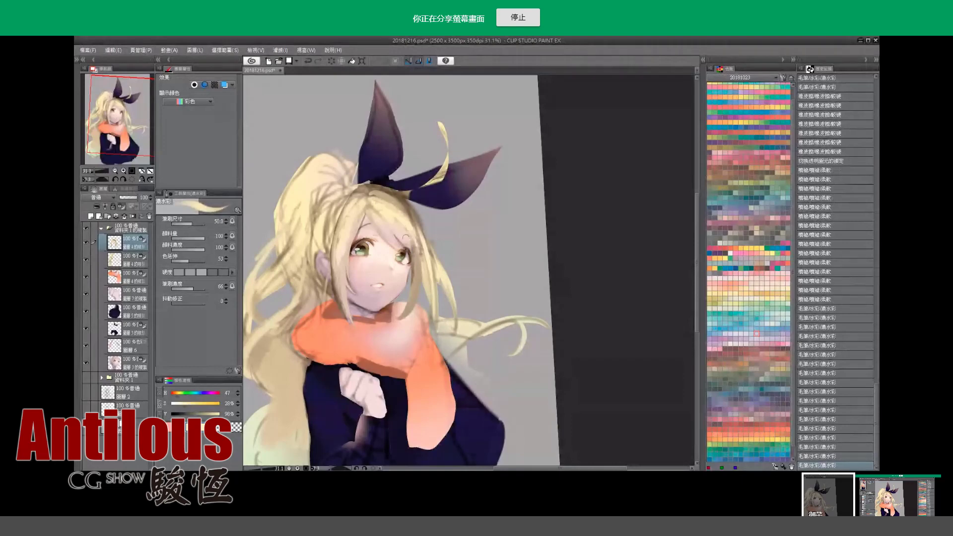
pyautogui.press('j')
pyautogui.hotkey('ctrl', 'y')
pyautogui.hotkey('ctrl', 'y')
pyautogui.hotkey('ctrl', 'y')
pyautogui.hotkey('ctrl', 'y')
pyautogui.hotkey('ctrl', 'y')
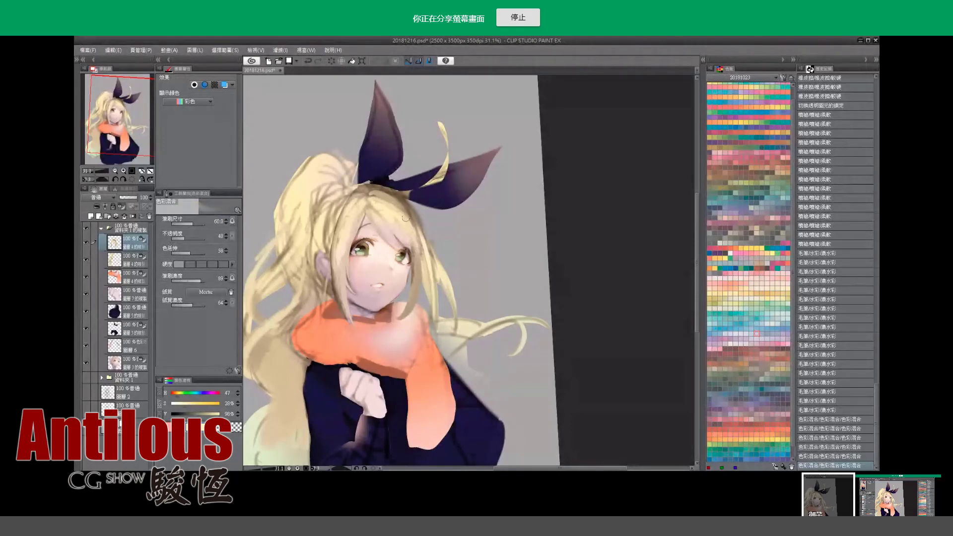
pyautogui.press('i')
pyautogui.click(418, 248)
pyautogui.press('p')
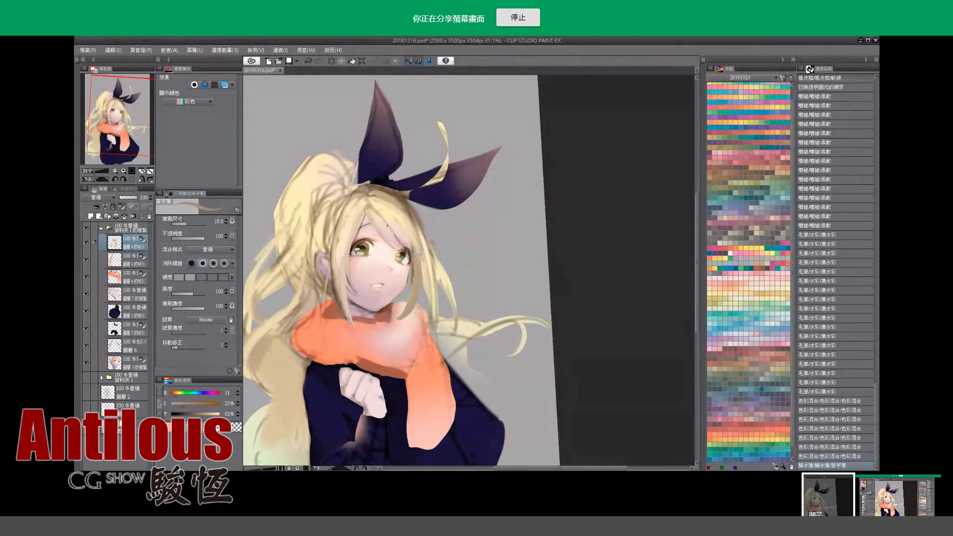
# Draw fine shadow pen strokes, toggling undo and redo to compare them.
pyautogui.hotkey('ctrl', 'y')
pyautogui.hotkey('ctrl', 'z')
pyautogui.hotkey('ctrl', 'y')
pyautogui.hotkey('ctrl', 'y')
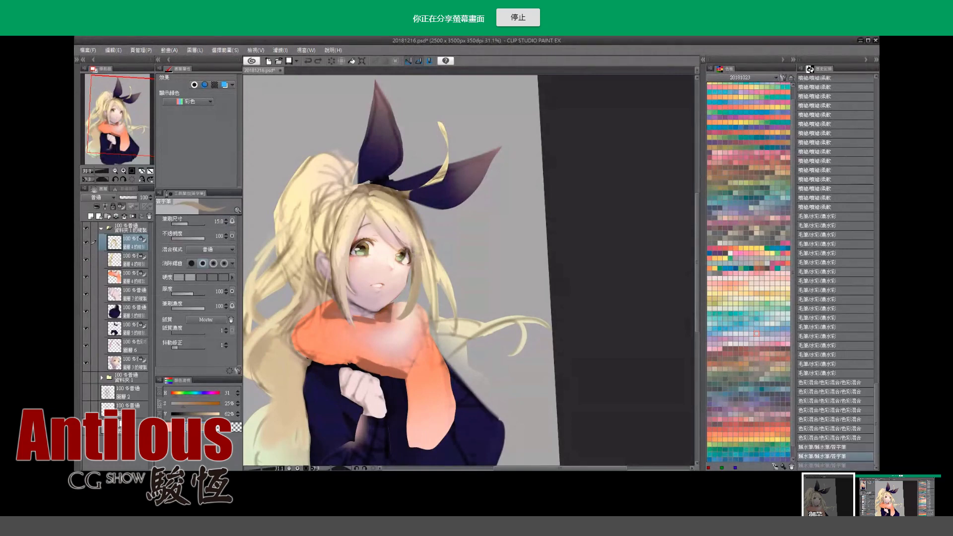
pyautogui.hotkey('ctrl', 'z')
pyautogui.hotkey('ctrl', 'y')
pyautogui.hotkey('ctrl', 'z')
pyautogui.hotkey('ctrl', 'y')
pyautogui.hotkey('ctrl', 'z')
pyautogui.hotkey('ctrl', 'y')
pyautogui.hotkey('ctrl', 'y')
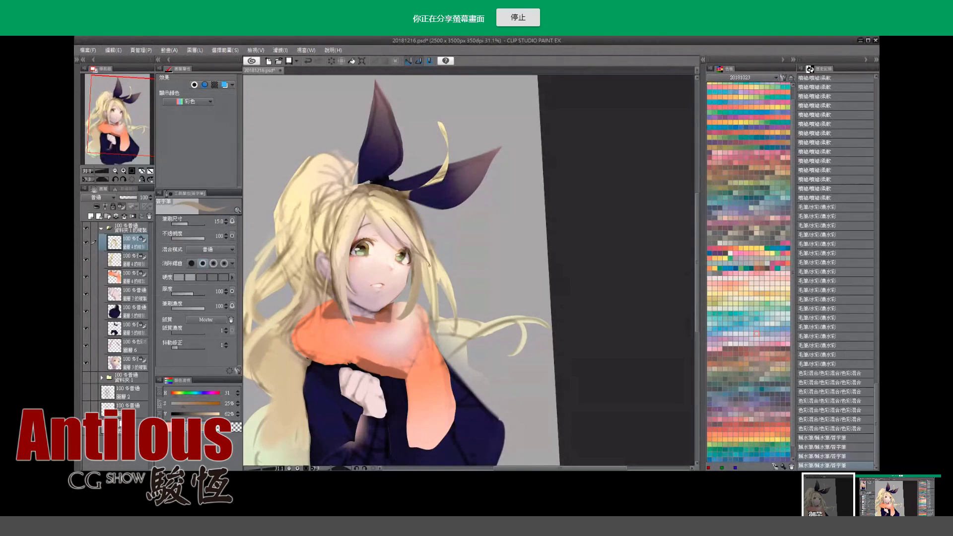
pyautogui.hotkey('ctrl', 'z')
pyautogui.hotkey('ctrl', 'y')
# Zoom in, reset the canvas rotation to upright and resume watercolour touches.
pyautogui.moveTo(384, 242)
pyautogui.mouseDown()
pyautogui.moveTo(393, 275)
pyautogui.moveTo(373, 446)
pyautogui.mouseUp()
pyautogui.press('r')
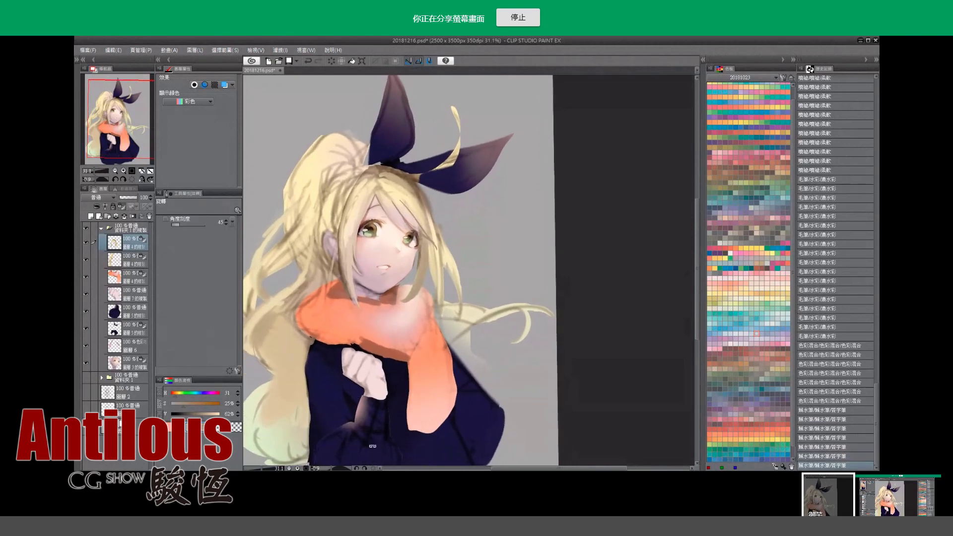
pyautogui.click(375, 468)
pyautogui.press('b')
pyautogui.hotkey('ctrl', 'z')
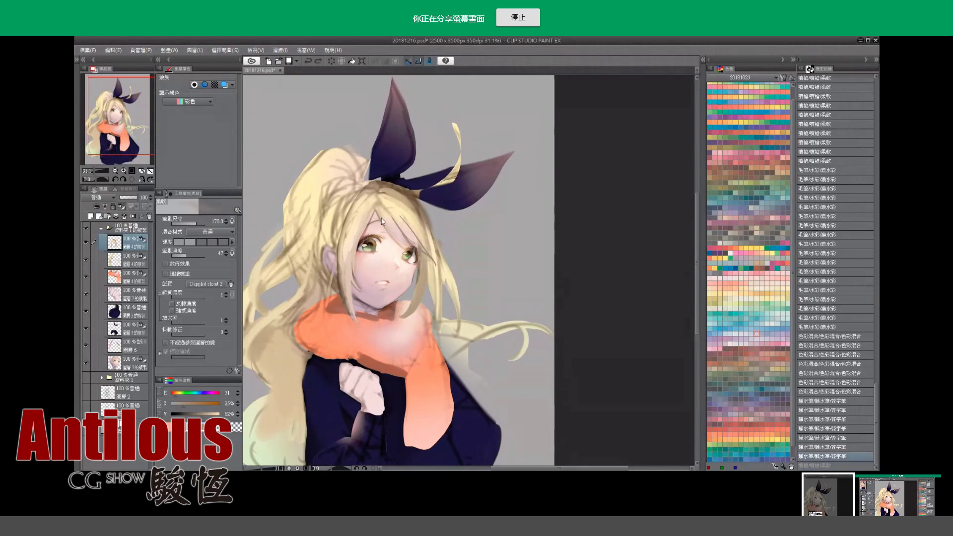
pyautogui.hotkey('ctrl', 'y')
pyautogui.hotkey('ctrl', 'z')
# Judge the latest fine pen strokes by repeatedly undoing and redoing them.
pyautogui.scroll(1, 398, 234)
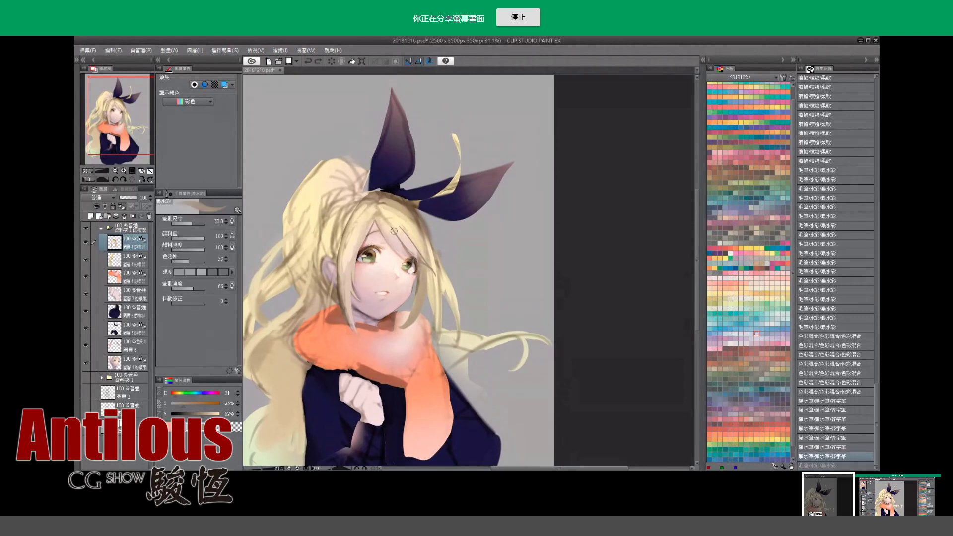
pyautogui.press('p')
pyautogui.hotkey('ctrl', 'y')
pyautogui.hotkey('ctrl', 'z')
pyautogui.hotkey('ctrl', 'y')
pyautogui.hotkey('ctrl', 'z')
pyautogui.hotkey('ctrl', 'y')
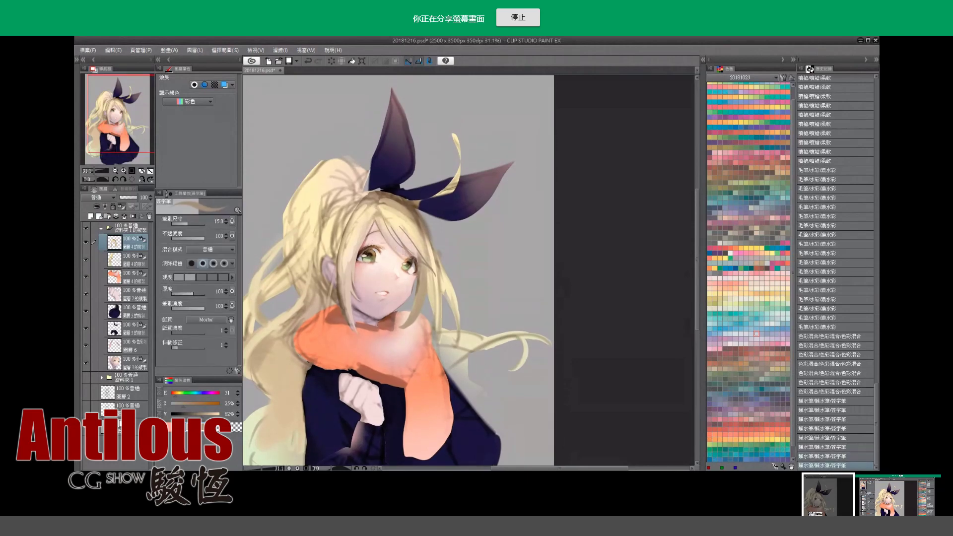
pyautogui.hotkey('ctrl', 'z')
pyautogui.hotkey('ctrl', 'y')
pyautogui.hotkey('ctrl', 'z')
pyautogui.hotkey('ctrl', 'y')
pyautogui.hotkey('ctrl', 'z')
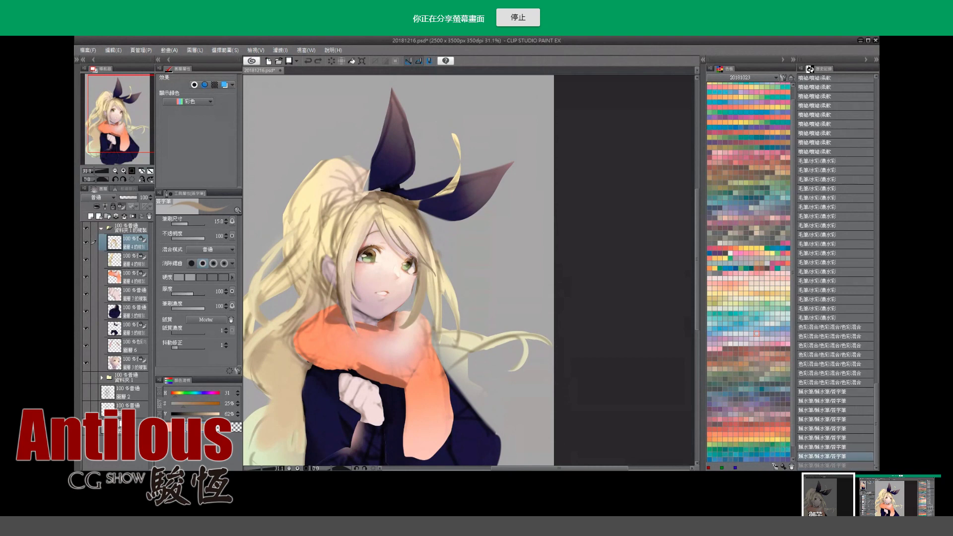
pyautogui.hotkey('ctrl', 'y')
pyautogui.hotkey('ctrl', 'z')
pyautogui.hotkey('ctrl', 'y')
# Add a small soft pencil mark near the lips, checking it with undo and redo.
pyautogui.press('p')
pyautogui.click(406, 247)
pyautogui.hotkey('ctrl', 'z')
pyautogui.hotkey('ctrl', 'y')
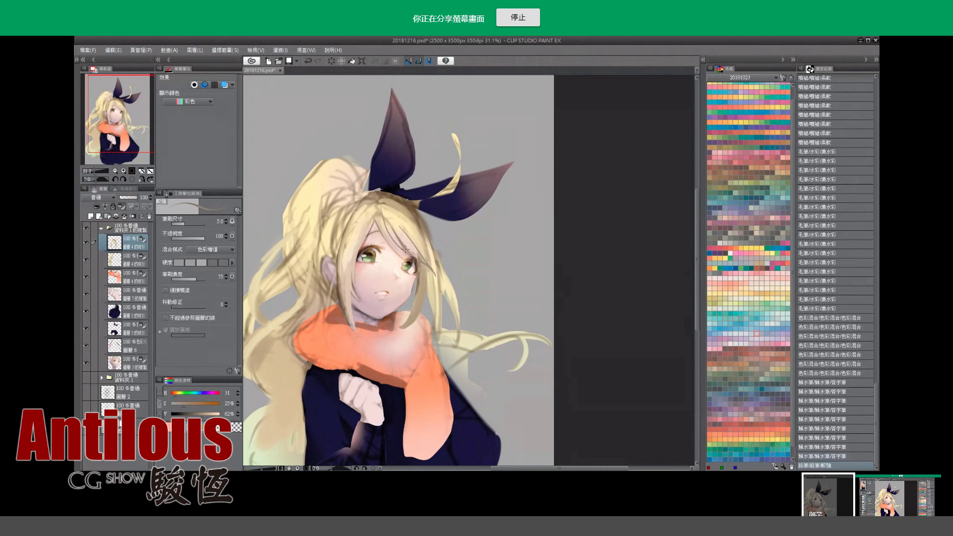
pyautogui.hotkey('ctrl', 'z')
pyautogui.hotkey('ctrl', 'y')
pyautogui.hotkey('ctrl', 'z')
pyautogui.hotkey('ctrl', 'y')
# Draw a fine fringe strand, then lock the layer's transparency and add a small pen stroke.
pyautogui.moveTo(392, 230); pyautogui.dragTo(392, 236)
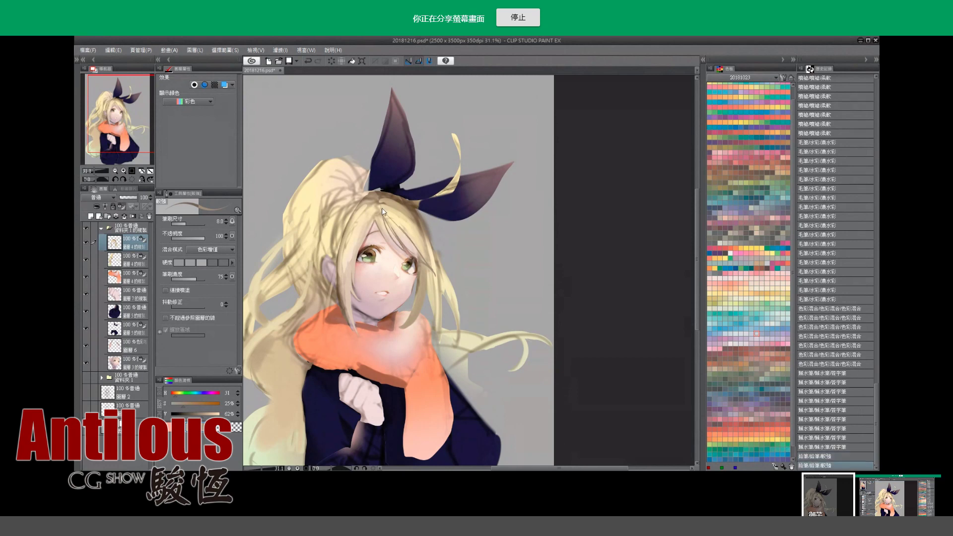
pyautogui.hotkey('ctrl', 'z')
pyautogui.hotkey('ctrl', 'y')
pyautogui.hotkey('ctrl', 'z')
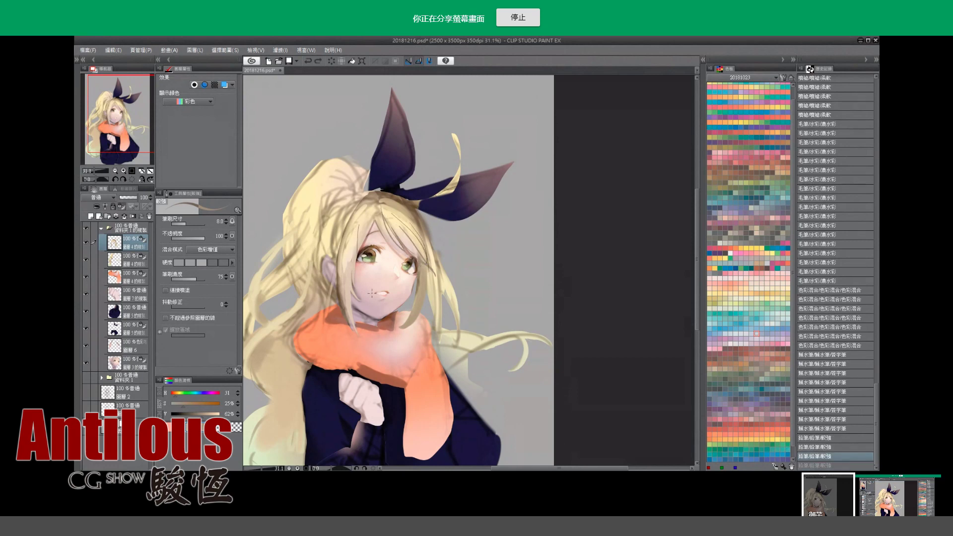
pyautogui.hotkey('ctrl', 'y')
pyautogui.hotkey('ctrl', 'z')
pyautogui.click(124, 209)
pyautogui.press('p')
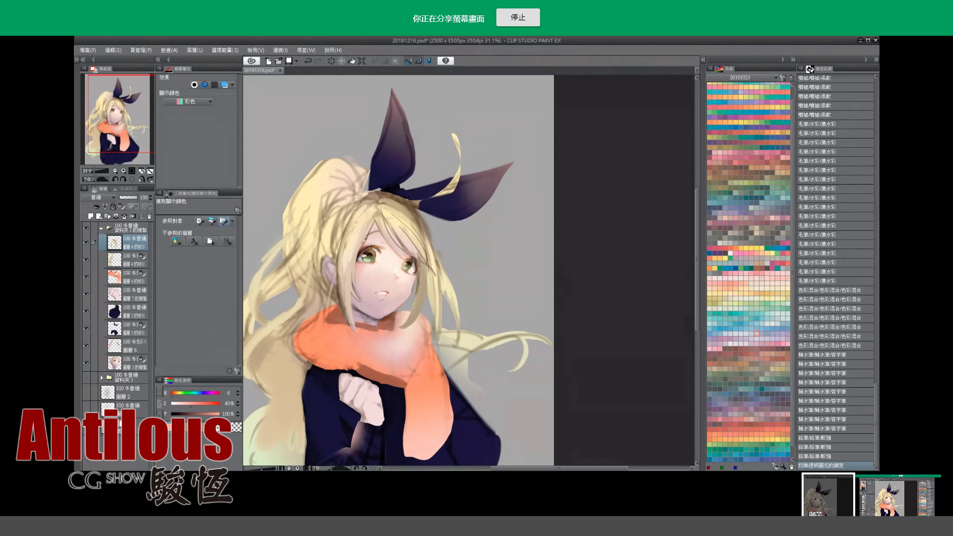
pyautogui.click(364, 245)
# Zoom out to the whole page and select the copied character-layer folder.
pyautogui.press('/')
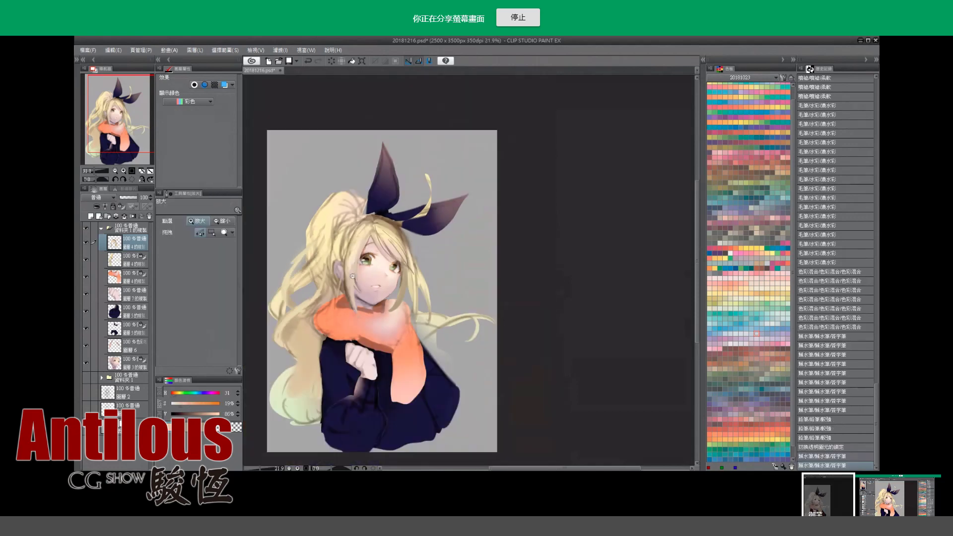
pyautogui.keyDown('alt'); pyautogui.click(361, 288); pyautogui.keyUp('alt')
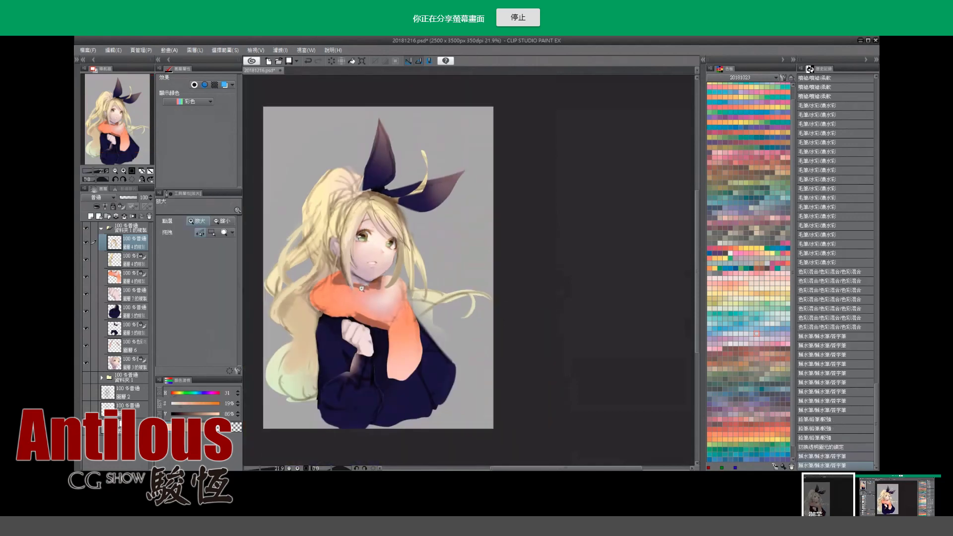
pyautogui.click(112, 232)
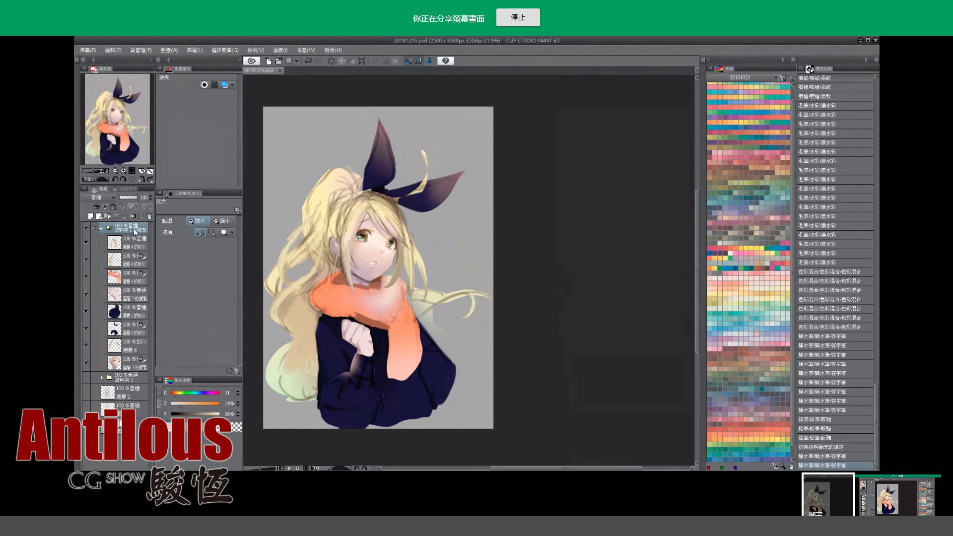
# Sample the pale skin colour near the lips and recentre the view on the girl.
pyautogui.press('b')
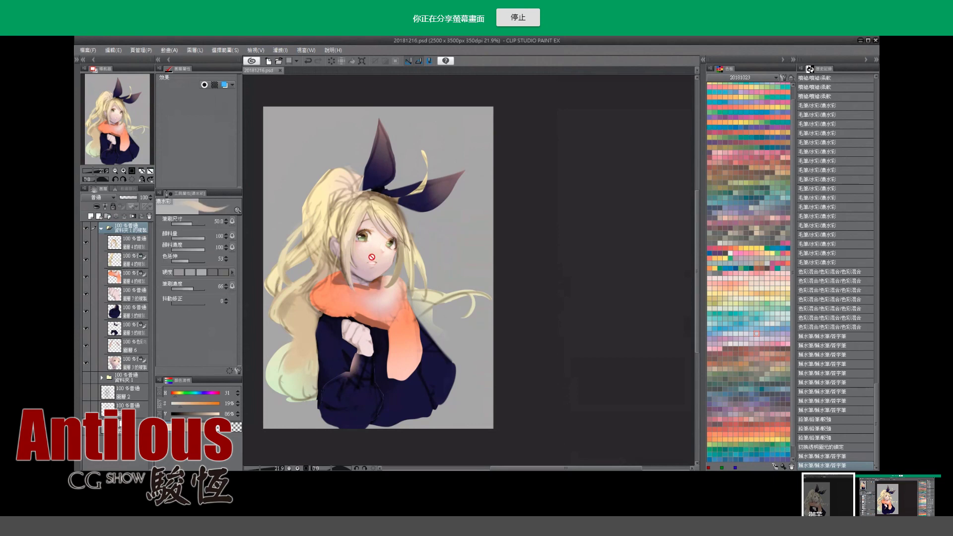
pyautogui.press('i')
pyautogui.scroll(1, 371, 259)
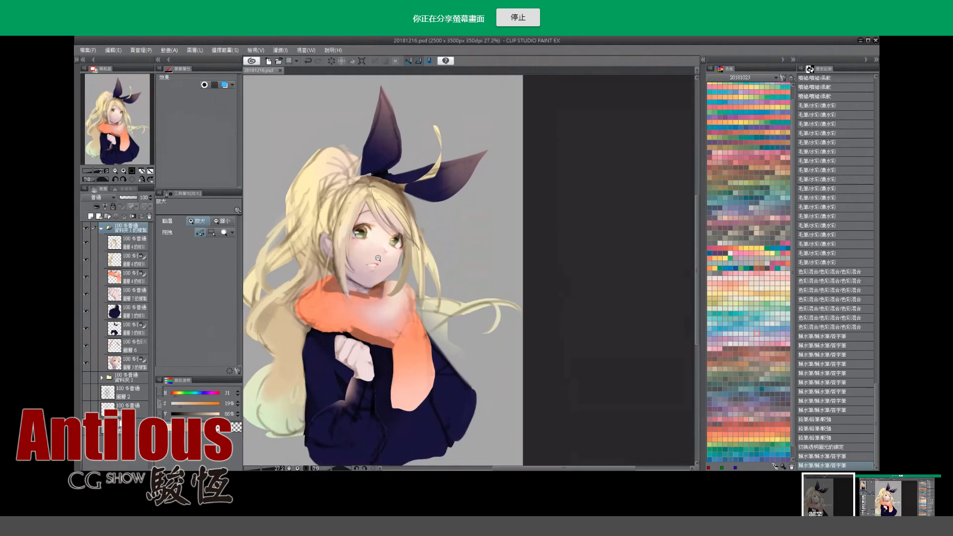
pyautogui.scroll(1, 371, 259)
pyautogui.scroll(1, 367, 257)
pyautogui.click(357, 255)
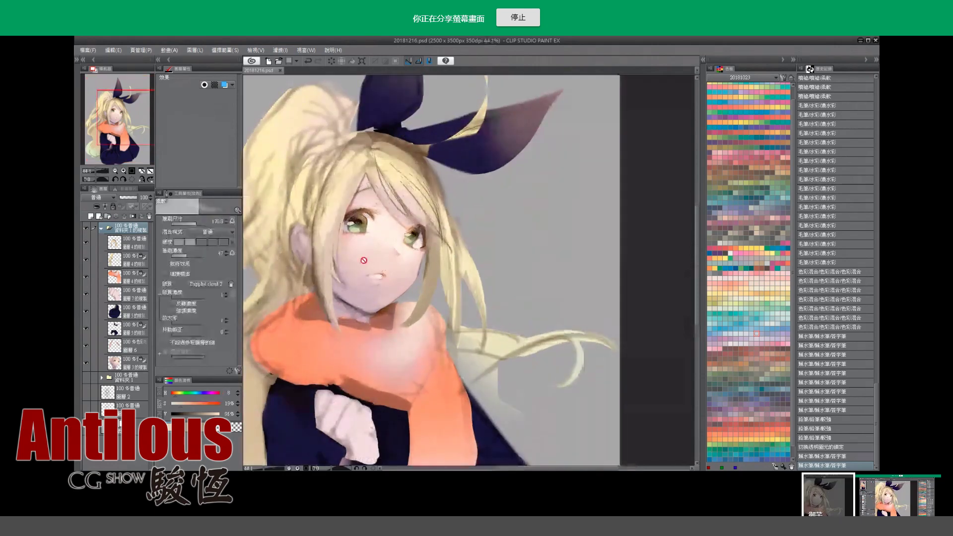
pyautogui.scroll(-1, 364, 279)
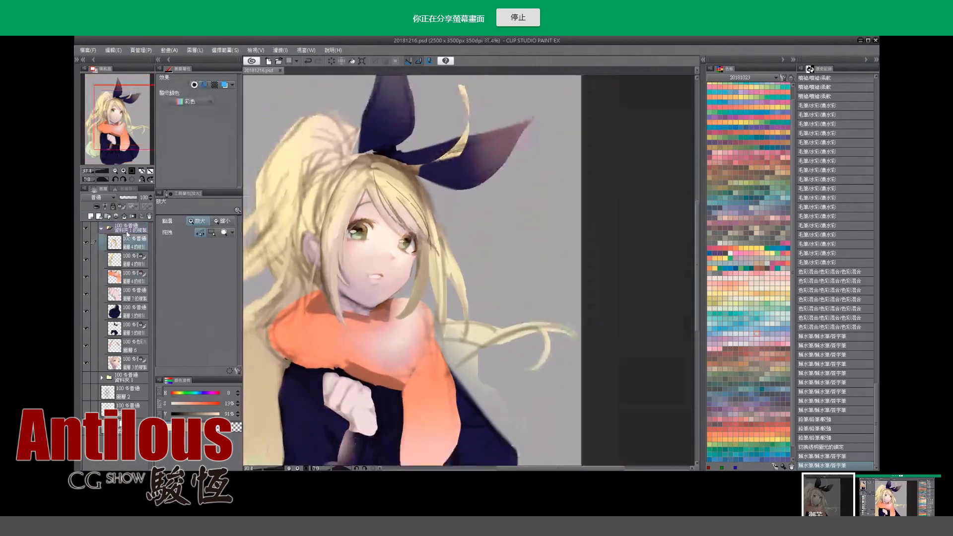
pyautogui.scroll(-2, 367, 269)
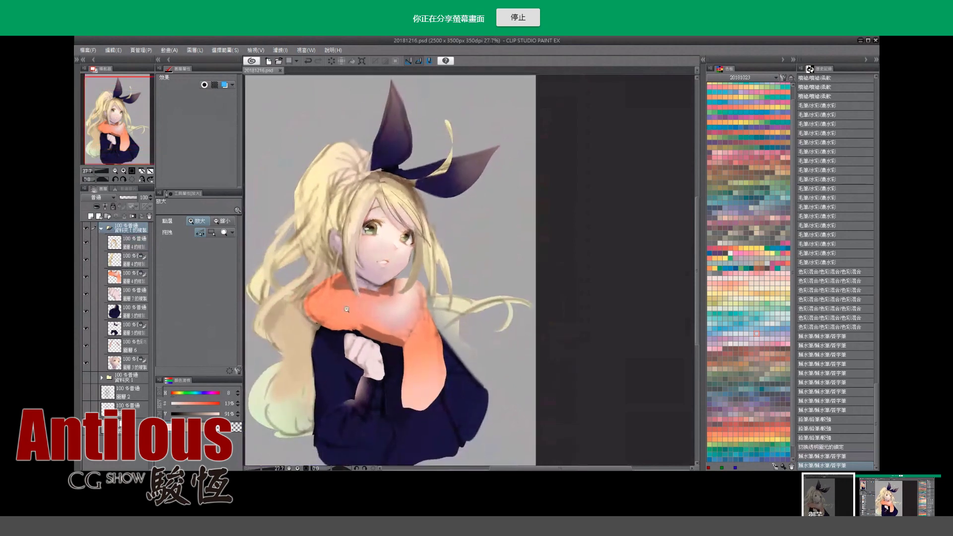
pyautogui.moveTo(361, 315); pyautogui.dragTo(358, 307)
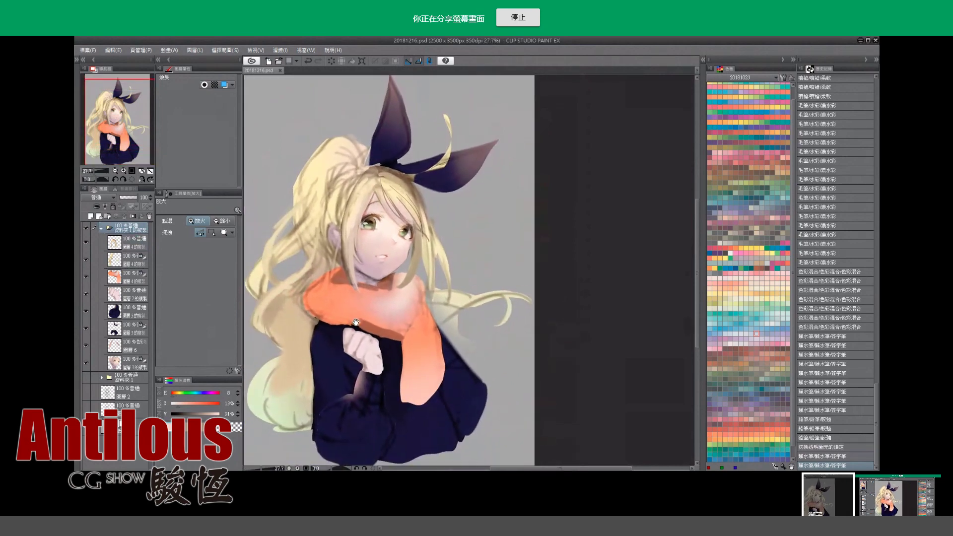
# Add a new raster layer above the top layer inside the character folder.
pyautogui.click(130, 268)
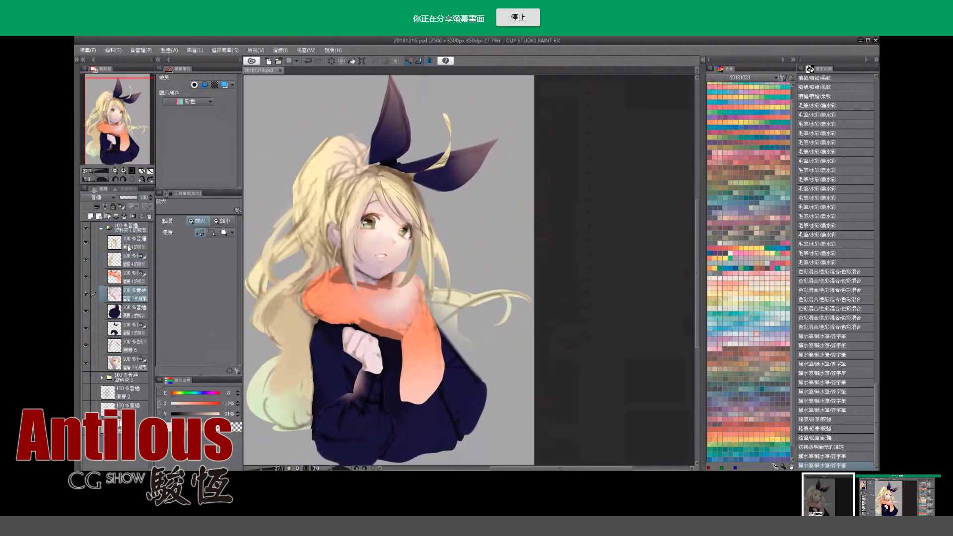
pyautogui.click(129, 247)
pyautogui.click(92, 217)
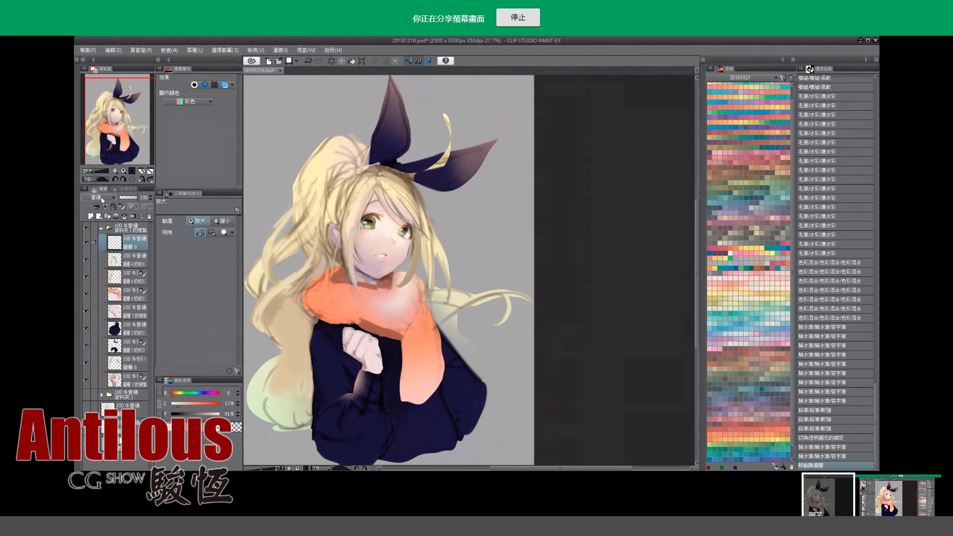
pyautogui.click(102, 197)
# Set the new layer to Hard Light, clip it, and airbrush a saturated glow over face and hair.
pyautogui.click(87, 311)
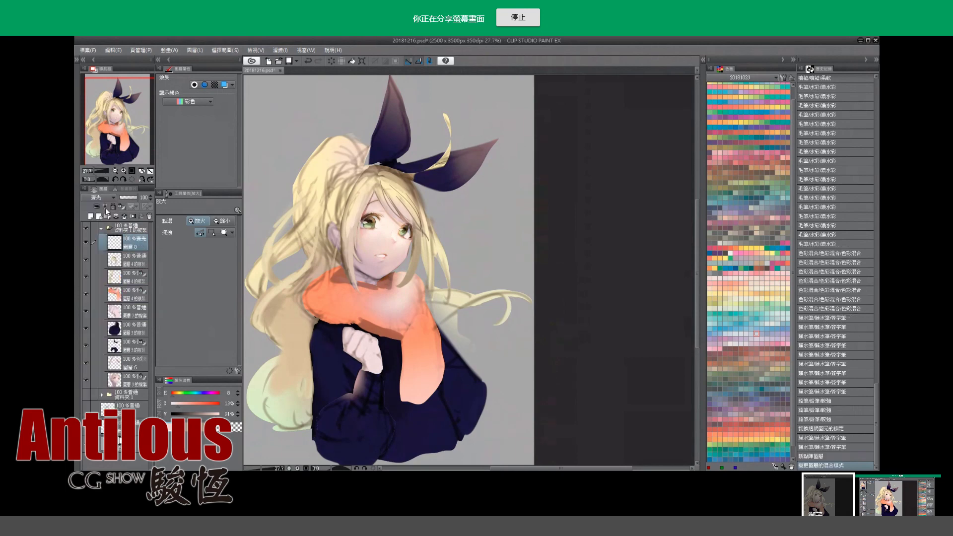
pyautogui.click(97, 207)
pyautogui.press('b')
pyautogui.hotkey('ctrl', 'z')
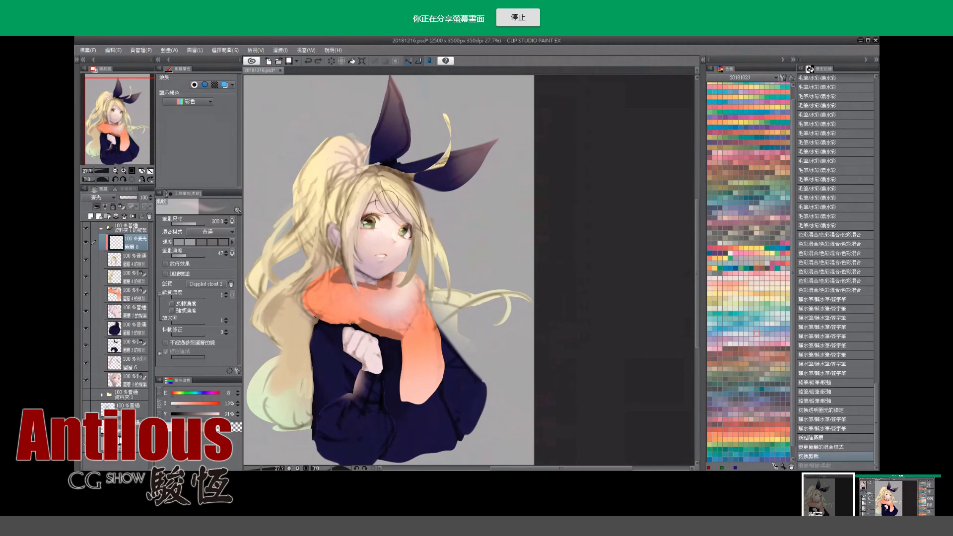
pyautogui.click(180, 403)
pyautogui.moveTo(181, 406); pyautogui.dragTo(184, 406)
pyautogui.moveTo(407, 179); pyautogui.dragTo(377, 233)
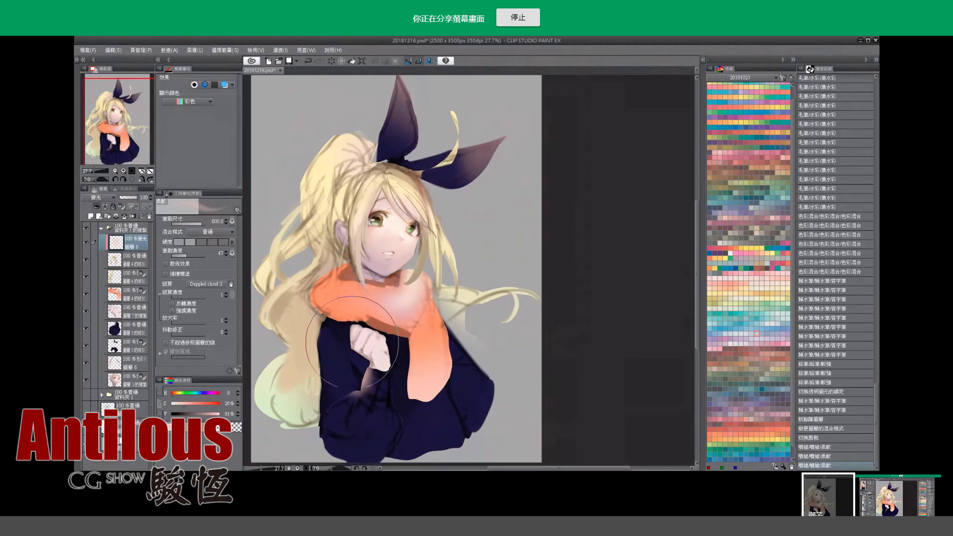
# Save the painting and free-transform the face area on layer 6 to reshape it slightly.
pyautogui.hotkey('ctrl', 's')
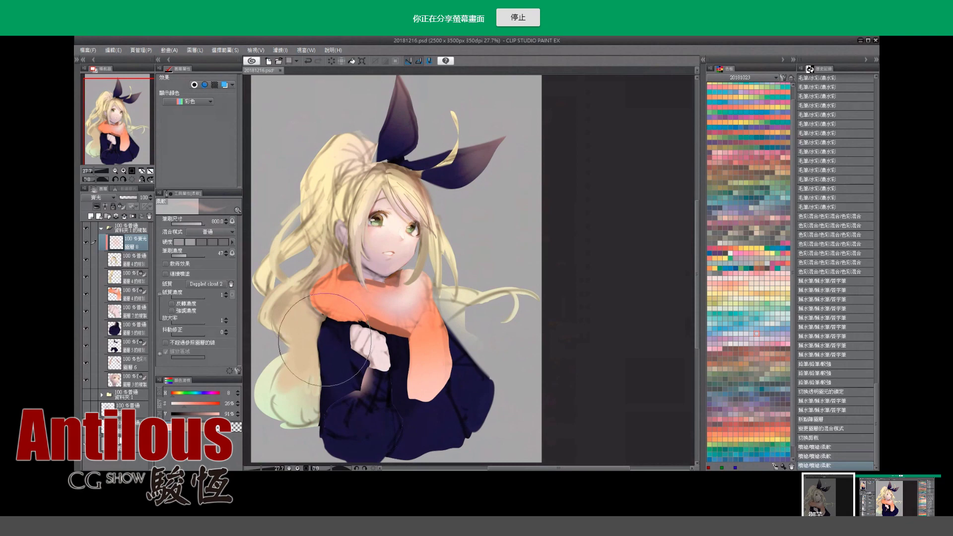
pyautogui.click(130, 380)
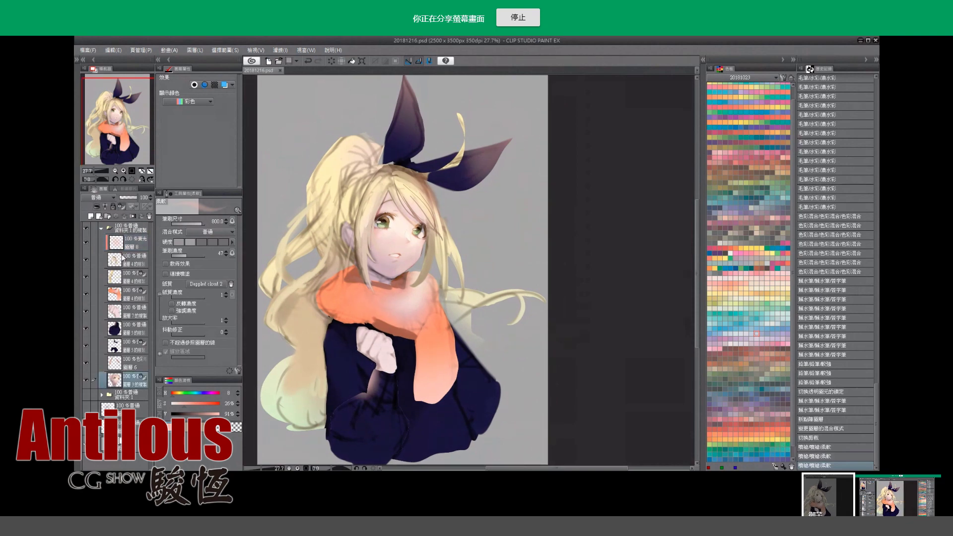
pyautogui.hotkey('ctrl', 't')
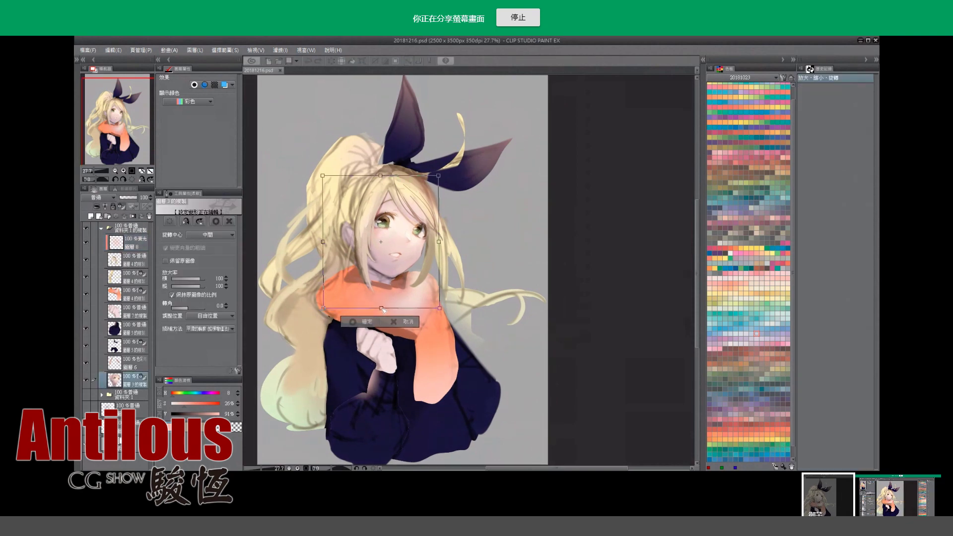
pyautogui.click(365, 320)
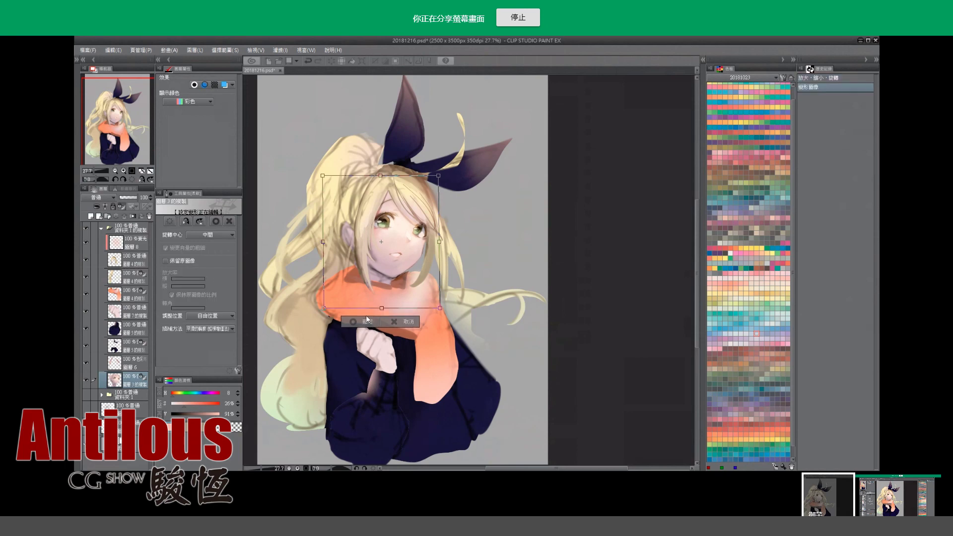
pyautogui.click(130, 363)
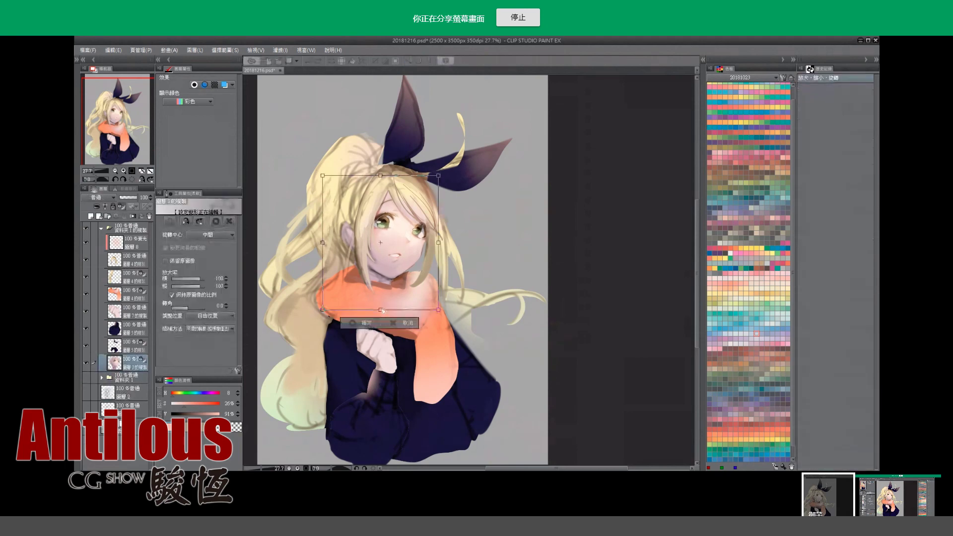
pyautogui.moveTo(381, 310); pyautogui.dragTo(385, 307)
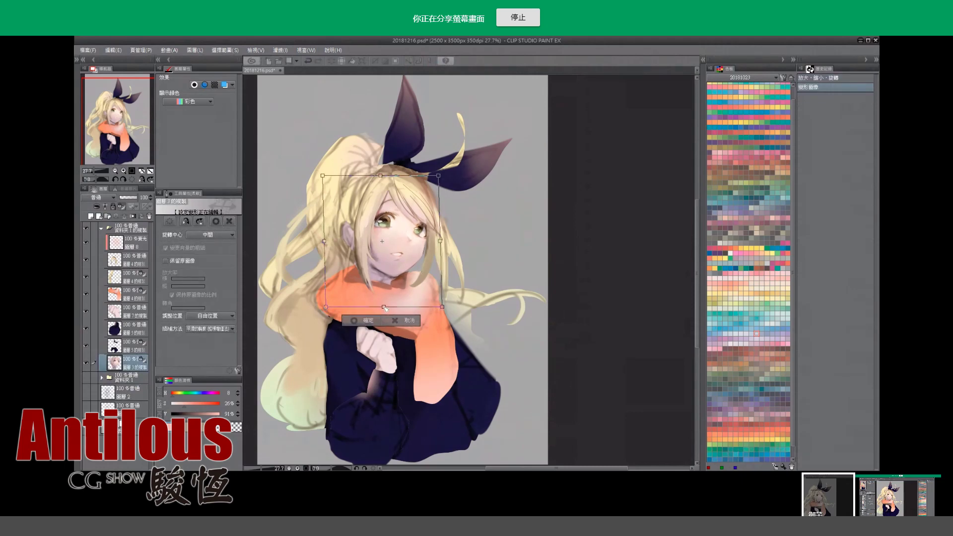
pyautogui.press('Return')
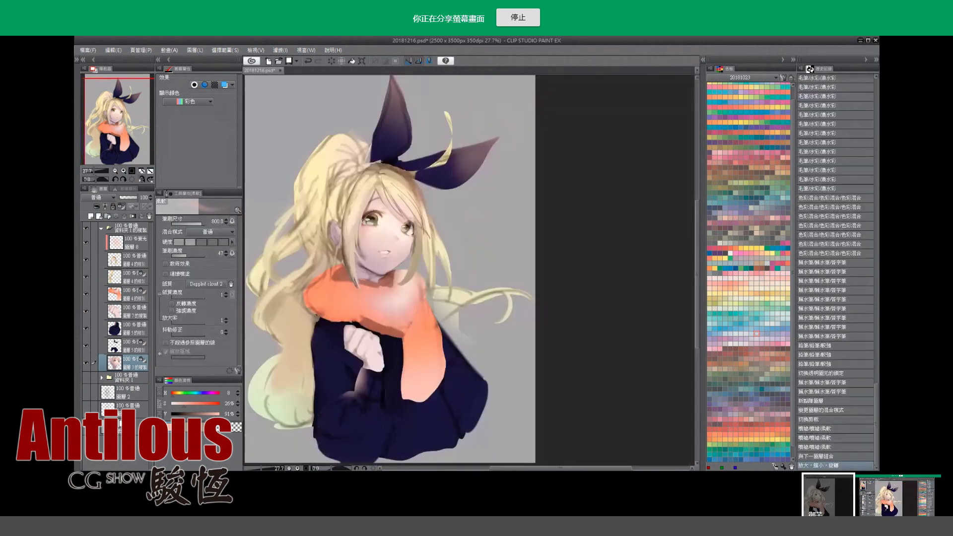
pyautogui.scroll(-2, 388, 313)
pyautogui.scroll(-1, 387, 313)
pyautogui.click(129, 244)
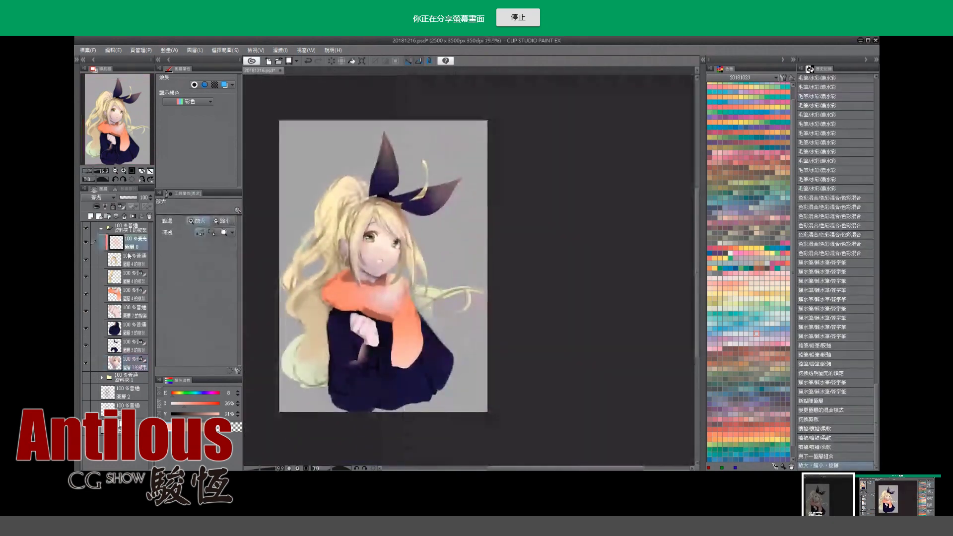
pyautogui.click(87, 241)
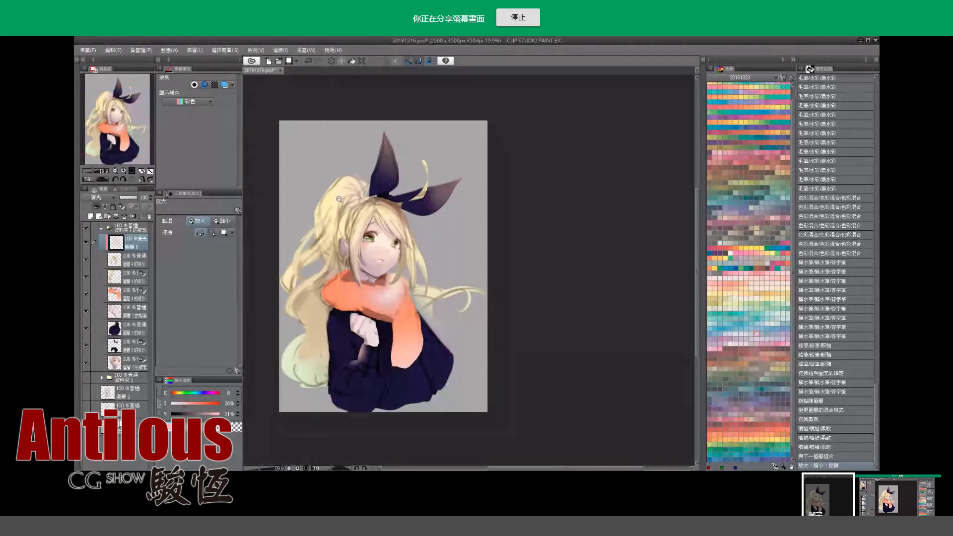
pyautogui.hotkey('ctrl', 's')
pyautogui.click(351, 260)
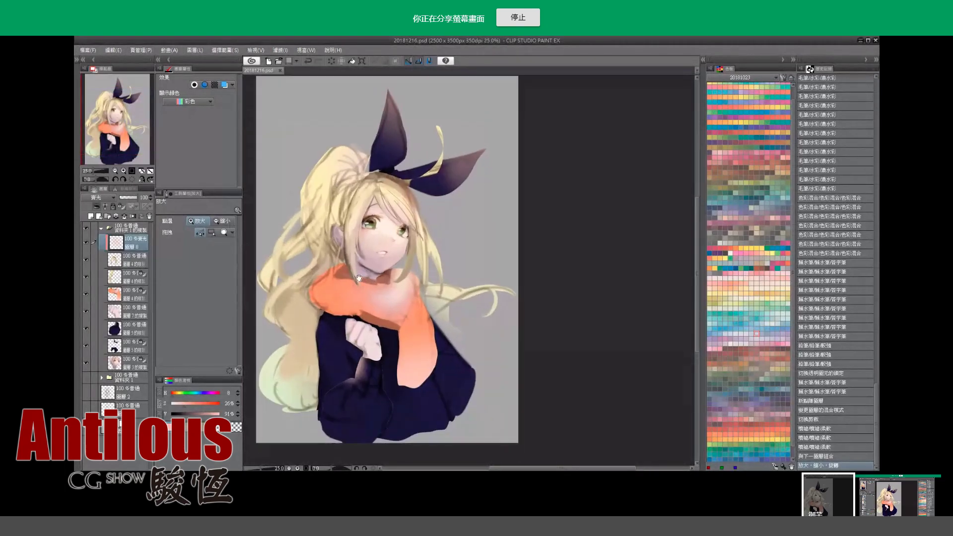
pyautogui.click(88, 244)
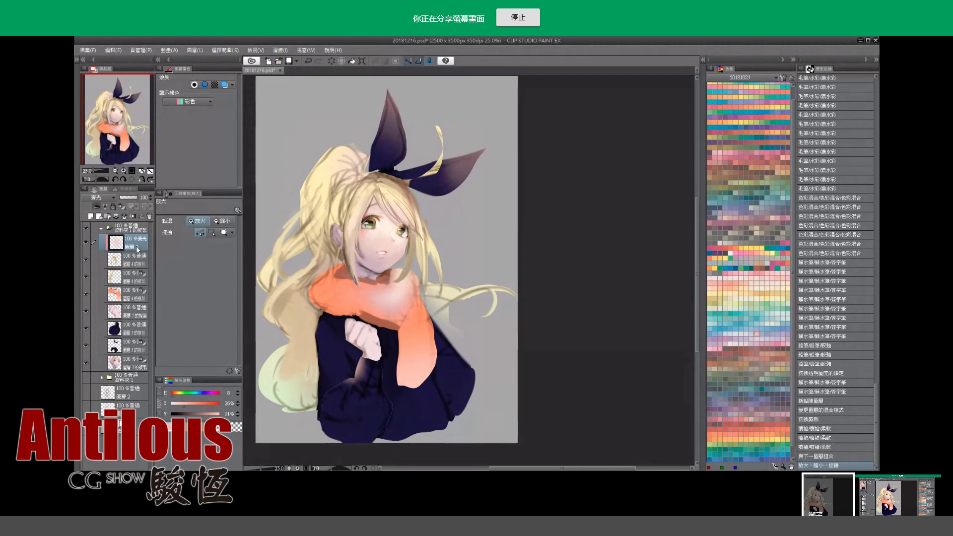
pyautogui.scroll(1, 377, 252)
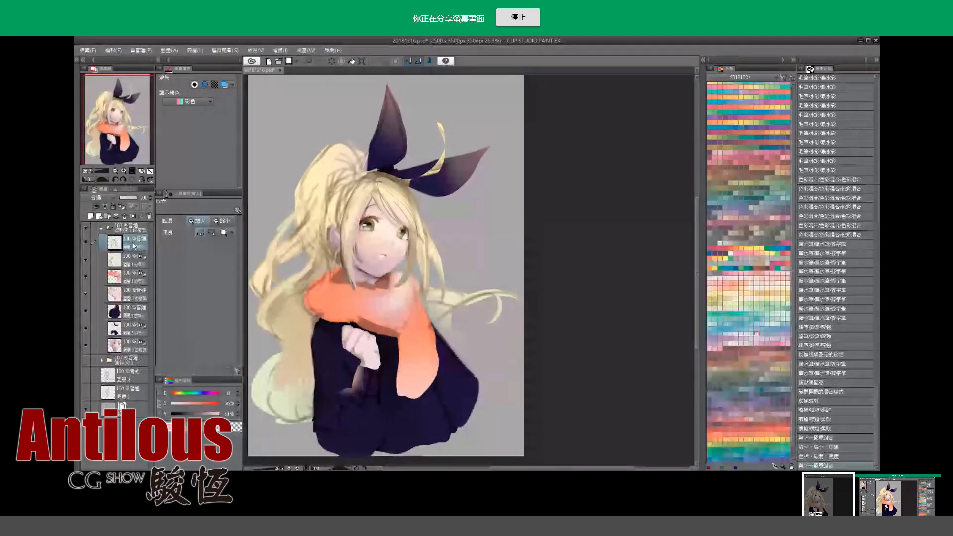
# Paint blonde strands into the fringe using tones sampled from the hair.
pyautogui.click(393, 213)
pyautogui.press('b')
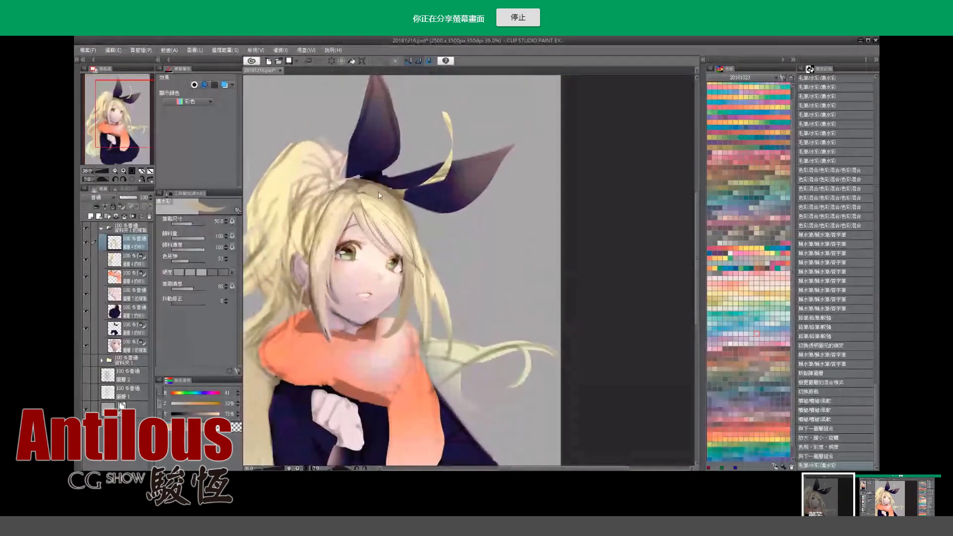
pyautogui.moveTo(377, 199)
pyautogui.mouseDown()
pyautogui.moveTo(393, 193)
pyautogui.moveTo(337, 224)
pyautogui.moveTo(342, 203)
pyautogui.mouseUp()
pyautogui.keyDown('alt'); pyautogui.click(330, 231); pyautogui.keyUp('alt')
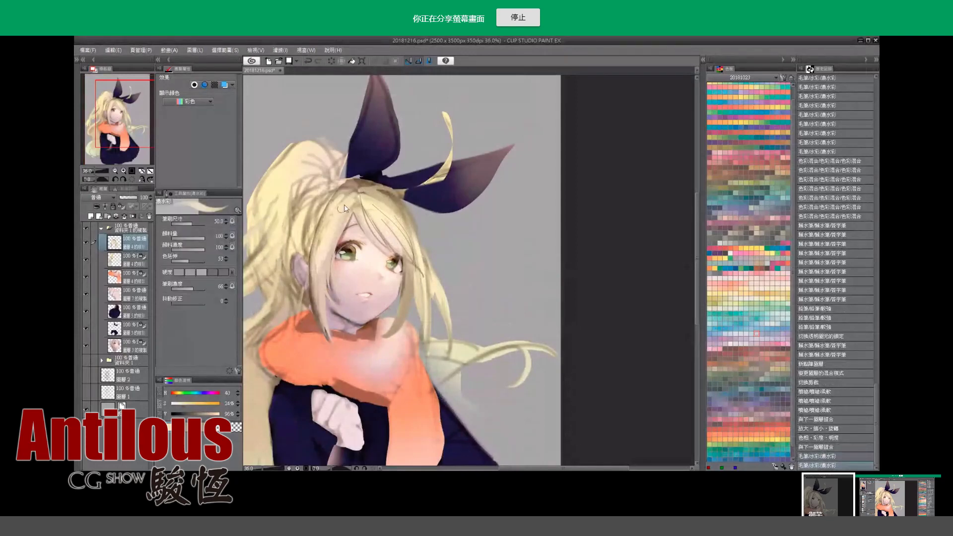
pyautogui.keyDown('alt'); pyautogui.click(343, 198); pyautogui.keyUp('alt')
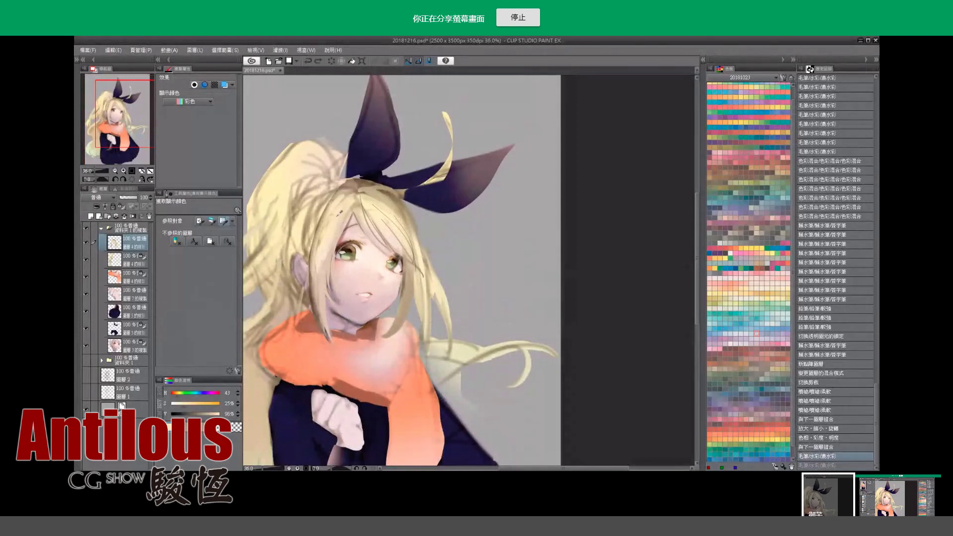
pyautogui.keyDown('alt'); pyautogui.click(339, 220); pyautogui.keyUp('alt')
pyautogui.moveTo(339, 220)
pyautogui.mouseDown()
pyautogui.moveTo(363, 206)
pyautogui.moveTo(358, 199)
pyautogui.moveTo(377, 220)
pyautogui.mouseUp()
# Add a darker strand and paler blonde dabs through the lower hair.
pyautogui.keyDown('alt'); pyautogui.click(366, 213); pyautogui.keyUp('alt')
pyautogui.keyDown('alt'); pyautogui.click(359, 201); pyautogui.keyUp('alt')
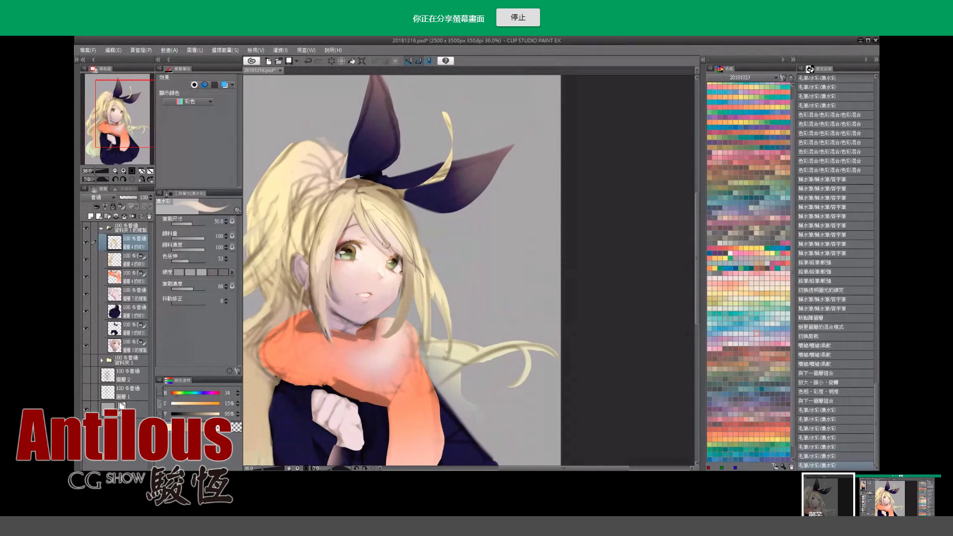
pyautogui.click(385, 252)
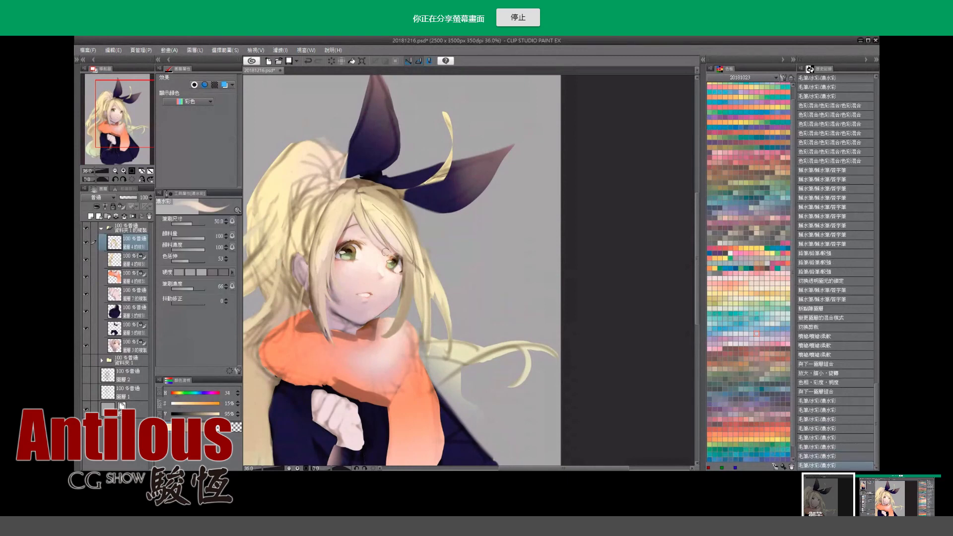
pyautogui.keyDown('alt'); pyautogui.click(375, 208); pyautogui.keyUp('alt')
pyautogui.keyDown('alt'); pyautogui.click(376, 213); pyautogui.keyUp('alt')
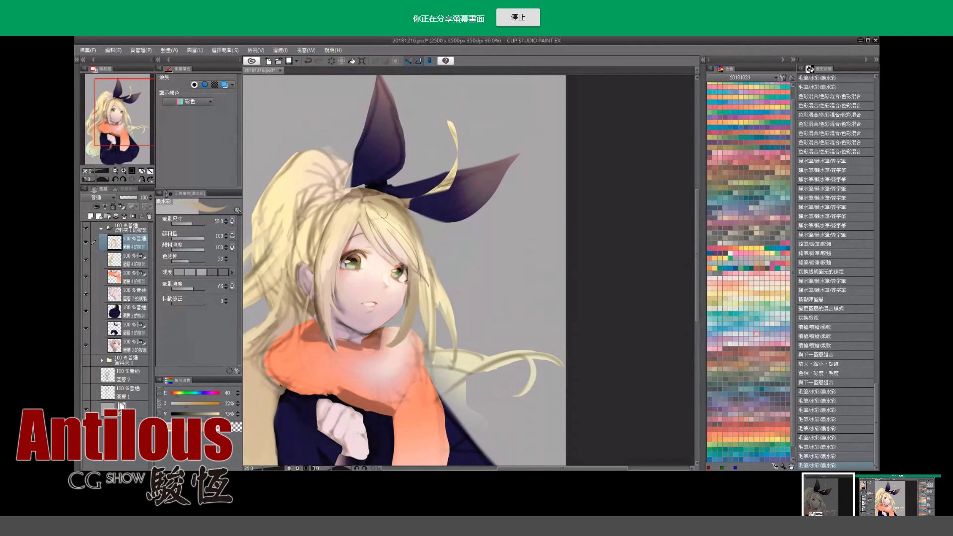
pyautogui.moveTo(357, 244)
pyautogui.mouseDown()
pyautogui.moveTo(377, 239)
pyautogui.moveTo(353, 271)
pyautogui.moveTo(352, 255)
pyautogui.moveTo(346, 276)
pyautogui.moveTo(334, 268)
pyautogui.mouseUp()
pyautogui.keyDown('alt'); pyautogui.click(353, 239); pyautogui.keyUp('alt')
pyautogui.keyDown('alt'); pyautogui.click(351, 247); pyautogui.keyUp('alt')
pyautogui.keyDown('alt'); pyautogui.click(344, 274); pyautogui.keyUp('alt')
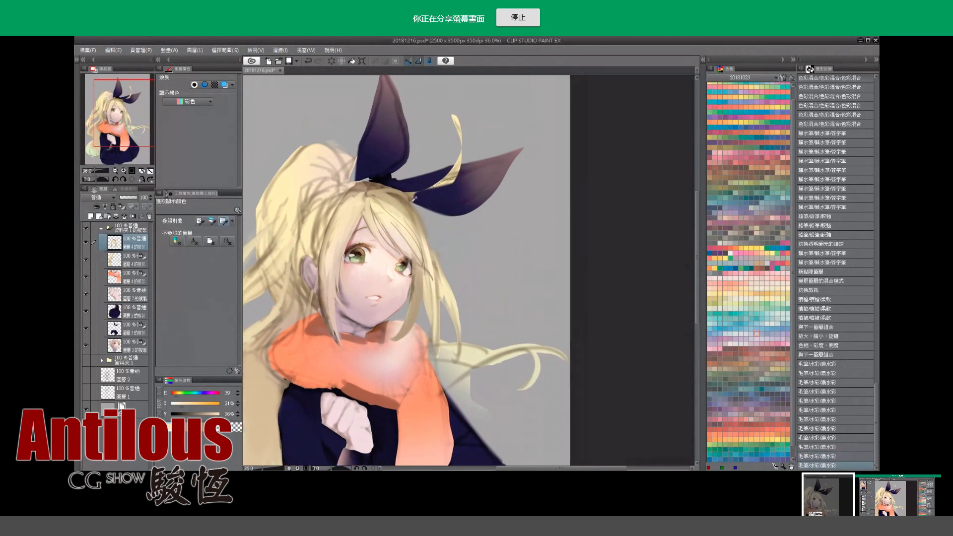
# Paint small darker strokes around the ribbon, undoing one stray hair stroke.
pyautogui.keyDown('alt'); pyautogui.click(409, 191); pyautogui.keyUp('alt')
pyautogui.moveTo(410, 204); pyautogui.dragTo(412, 210)
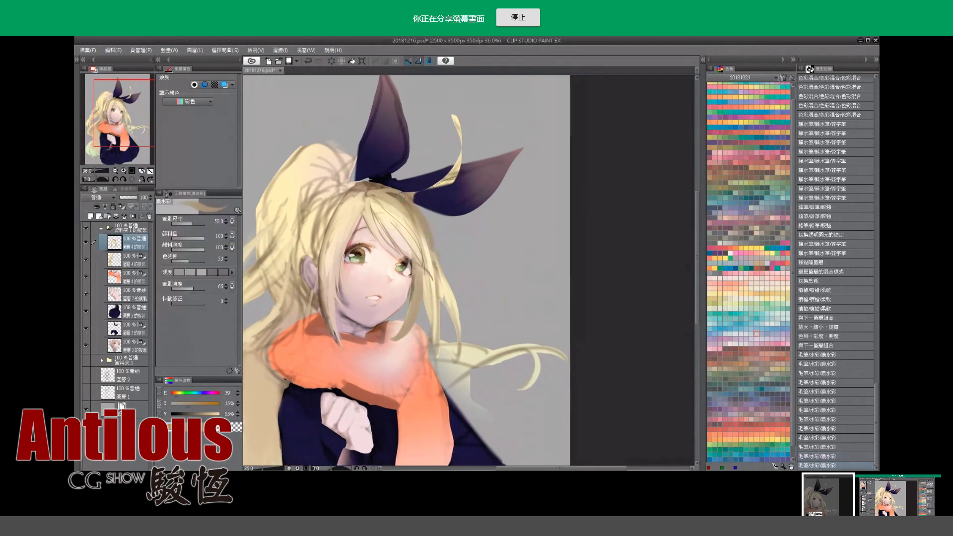
pyautogui.moveTo(429, 246)
pyautogui.mouseDown()
pyautogui.moveTo(435, 253)
pyautogui.moveTo(399, 262)
pyautogui.mouseUp()
pyautogui.hotkey('ctrl', 'space')
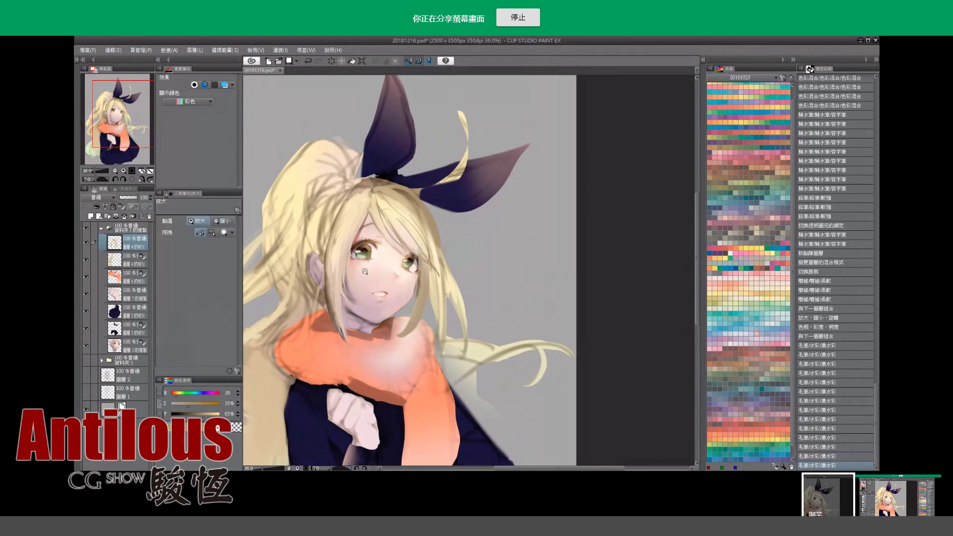
pyautogui.click(328, 200)
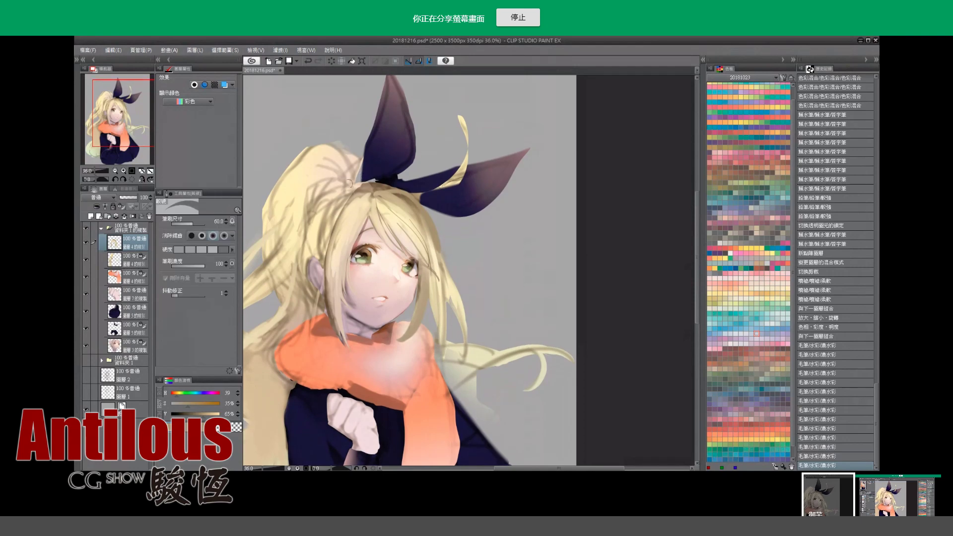
pyautogui.moveTo(349, 183)
pyautogui.mouseDown()
pyautogui.moveTo(393, 183)
pyautogui.moveTo(373, 188)
pyautogui.mouseUp()
pyautogui.hotkey('ctrl', 'z')
pyautogui.hotkey('ctrl', 'z')
# Erase around the ribbon knot, then lock transparent pixels on the layer below.
pyautogui.moveTo(328, 213); pyautogui.dragTo(332, 218)
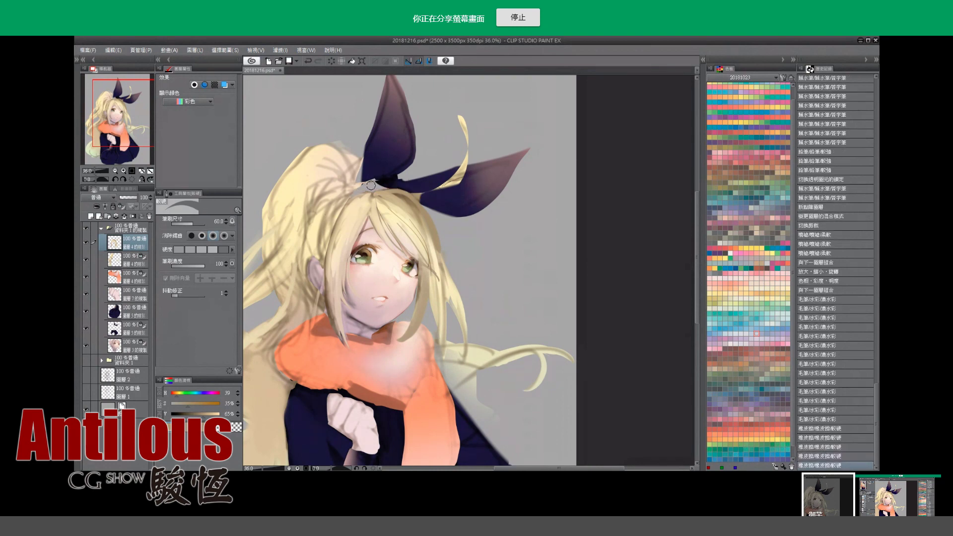
pyautogui.moveTo(371, 183); pyautogui.dragTo(332, 217)
pyautogui.hotkey('ctrl', 'z')
pyautogui.hotkey('ctrl', 'z')
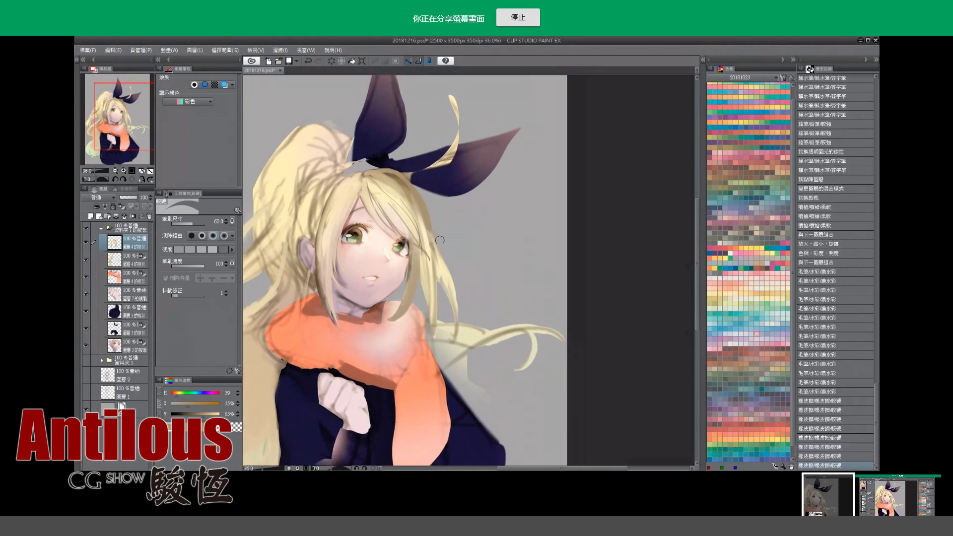
pyautogui.moveTo(354, 289); pyautogui.dragTo(367, 265)
pyautogui.click(131, 259)
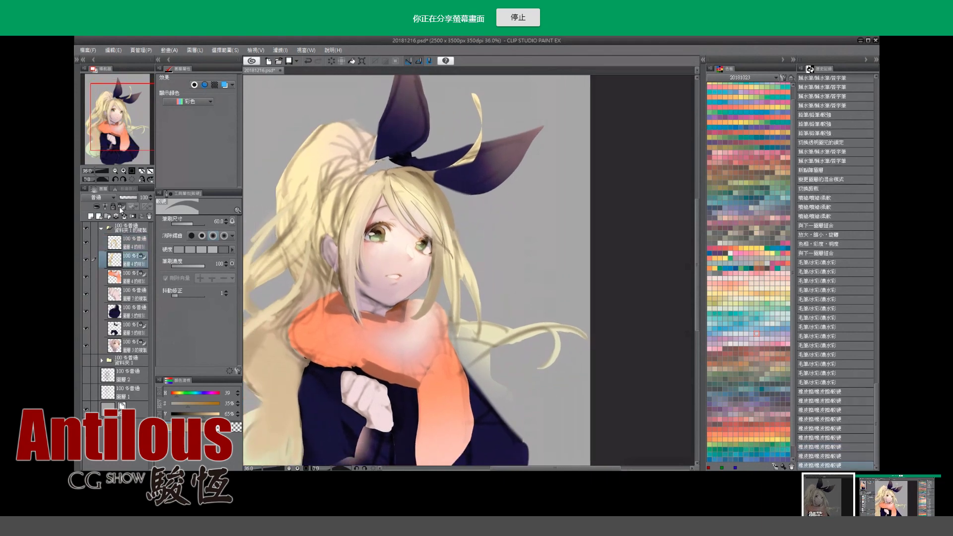
pyautogui.click(120, 207)
# Paint thick watercolour strokes on the hair near the bow in a sampled colour.
pyautogui.press('i')
pyautogui.click(379, 171)
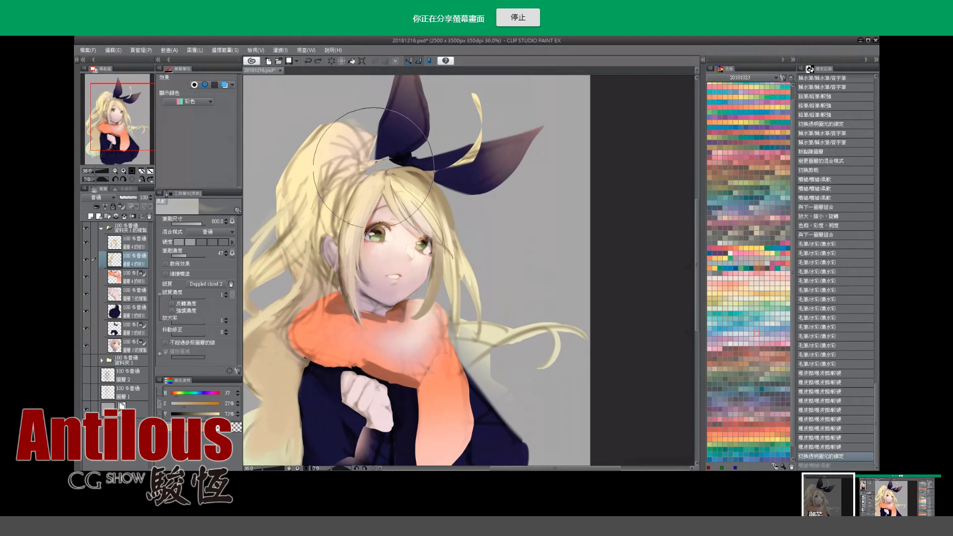
pyautogui.press('b')
pyautogui.moveTo(367, 164)
pyautogui.mouseDown()
pyautogui.moveTo(404, 169)
pyautogui.moveTo(381, 167)
pyautogui.mouseUp()
pyautogui.hotkey('ctrl', 'z')
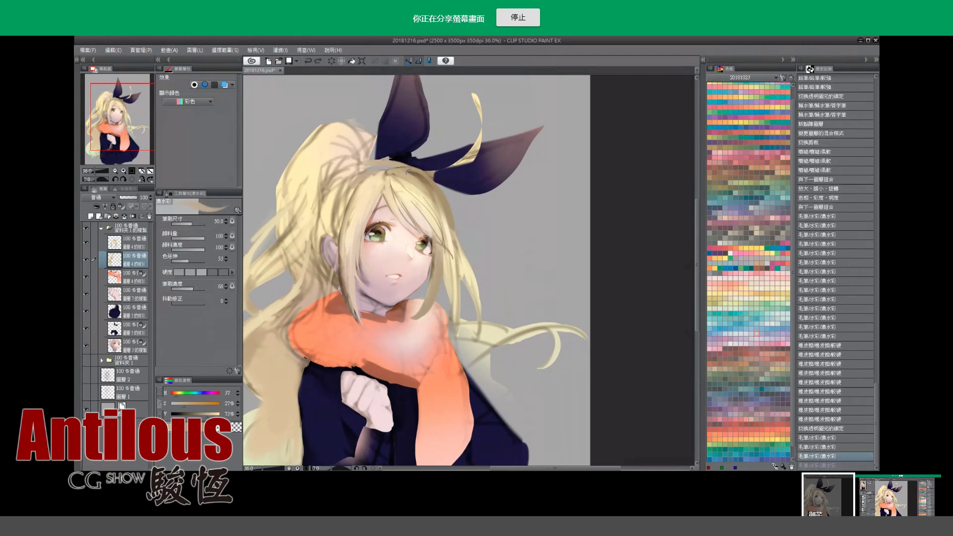
pyautogui.hotkey('ctrl', 'y')
pyautogui.scroll(-2, 392, 168)
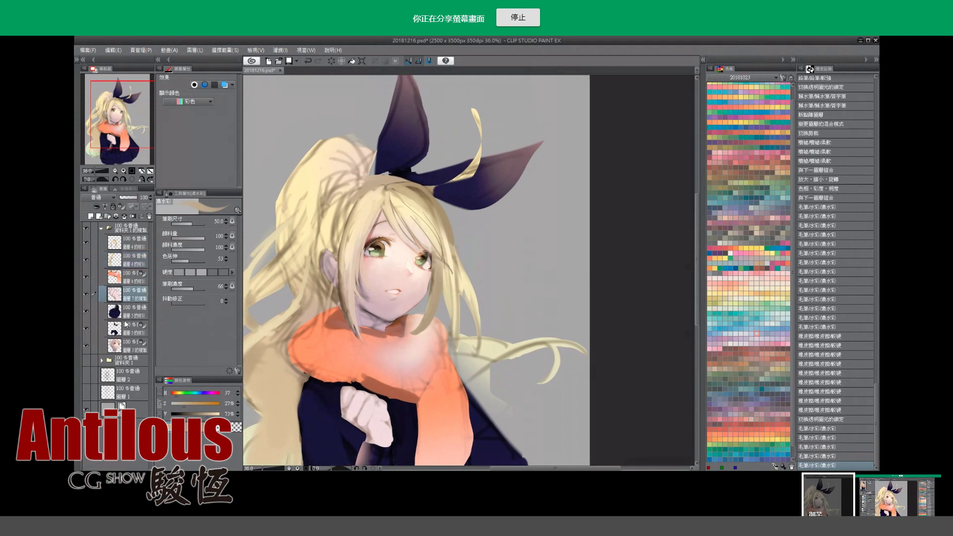
# Lasso-cut the bow and paste it onto a new layer at the top of the stack.
pyautogui.scroll(-1, 347, 218)
pyautogui.moveTo(347, 219); pyautogui.dragTo(347, 221)
pyautogui.scroll(1, 348, 219)
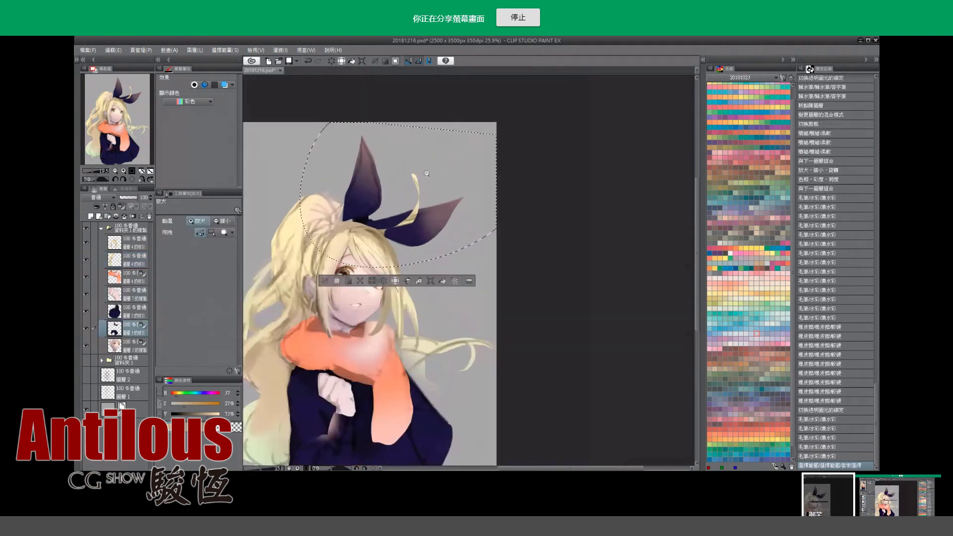
pyautogui.press('Delete')
pyautogui.hotkey('ctrl', 'v')
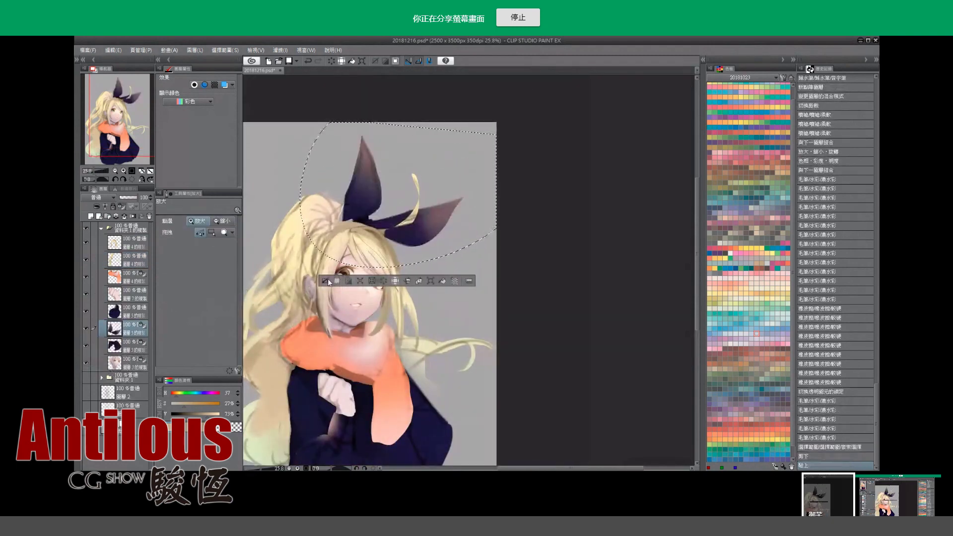
pyautogui.click(328, 281)
pyautogui.moveTo(127, 284); pyautogui.dragTo(114, 239)
pyautogui.scroll(1, 377, 228)
# Free-transform the bow: nudge it left, shrink it slightly and rotate it to fit.
pyautogui.hotkey('ctrl', 't')
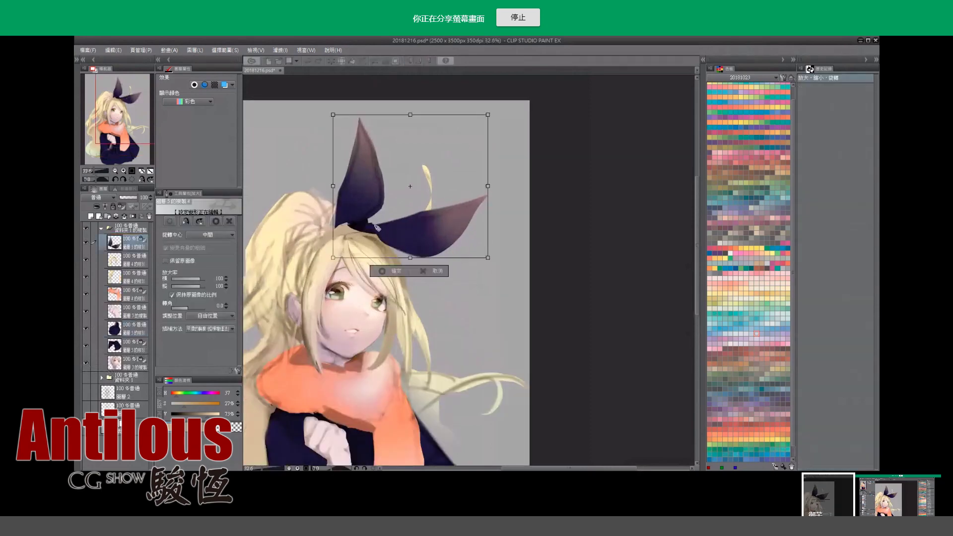
pyautogui.moveTo(377, 228); pyautogui.dragTo(363, 229)
pyautogui.moveTo(474, 115)
pyautogui.mouseDown()
pyautogui.moveTo(456, 134)
pyautogui.moveTo(447, 117)
pyautogui.mouseUp()
pyautogui.moveTo(397, 211); pyautogui.dragTo(397, 219)
pyautogui.press('Return')
# Erase and rework the blonde hair around the bow knot.
pyautogui.click(329, 232)
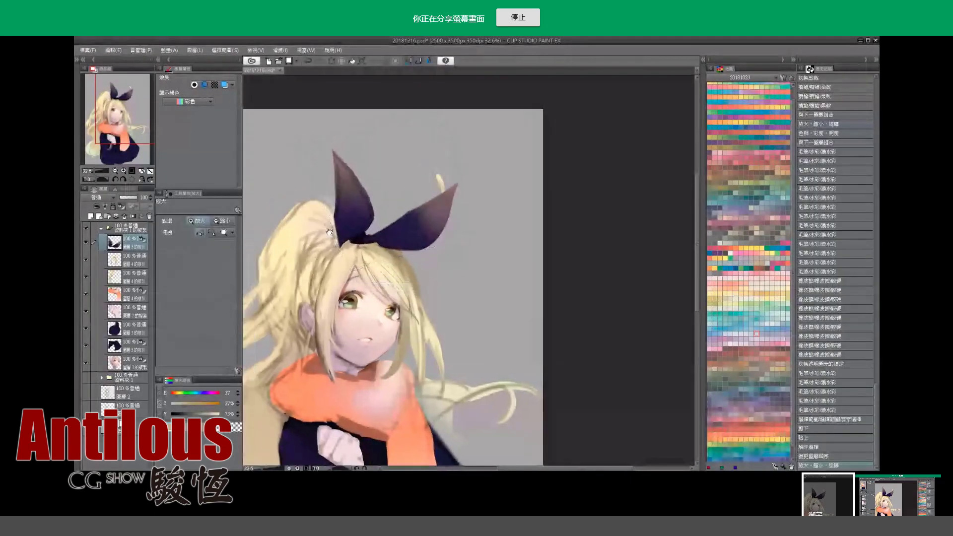
pyautogui.moveTo(342, 253); pyautogui.dragTo(330, 199)
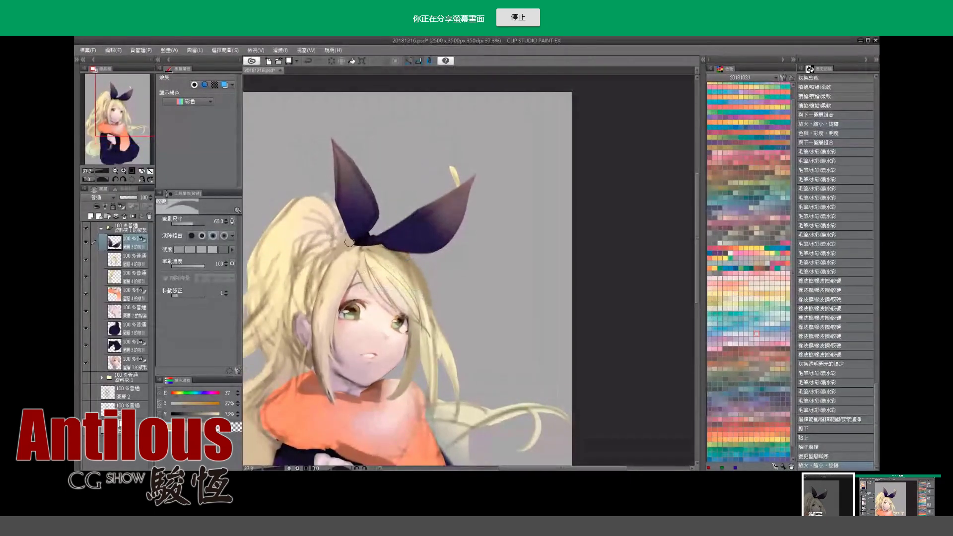
pyautogui.hotkey('ctrl', 'z')
pyautogui.moveTo(348, 229)
pyautogui.mouseDown()
pyautogui.moveTo(357, 237)
pyautogui.moveTo(379, 210)
pyautogui.moveTo(406, 209)
pyautogui.mouseUp()
pyautogui.scroll(-1, 367, 224)
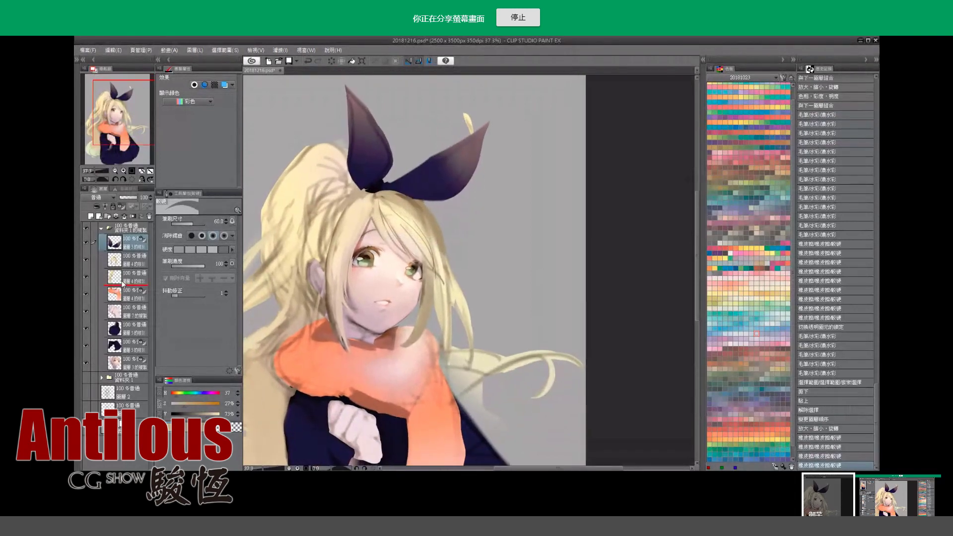
# Move the bow layer beneath the hair layers and select the layer below it.
pyautogui.moveTo(115, 242); pyautogui.dragTo(115, 277)
pyautogui.moveTo(330, 196); pyautogui.dragTo(322, 195)
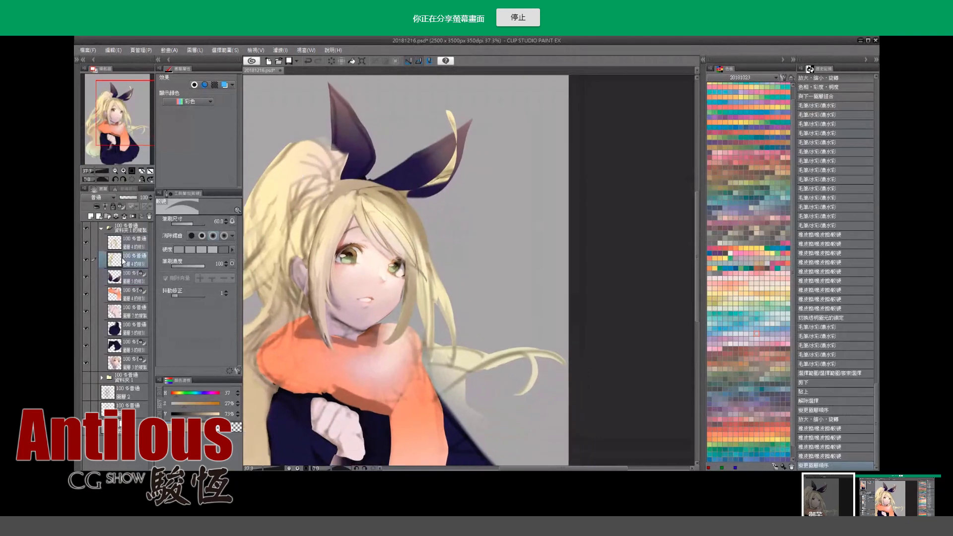
pyautogui.moveTo(114, 276); pyautogui.dragTo(123, 260)
pyautogui.hotkey('alt', '[')
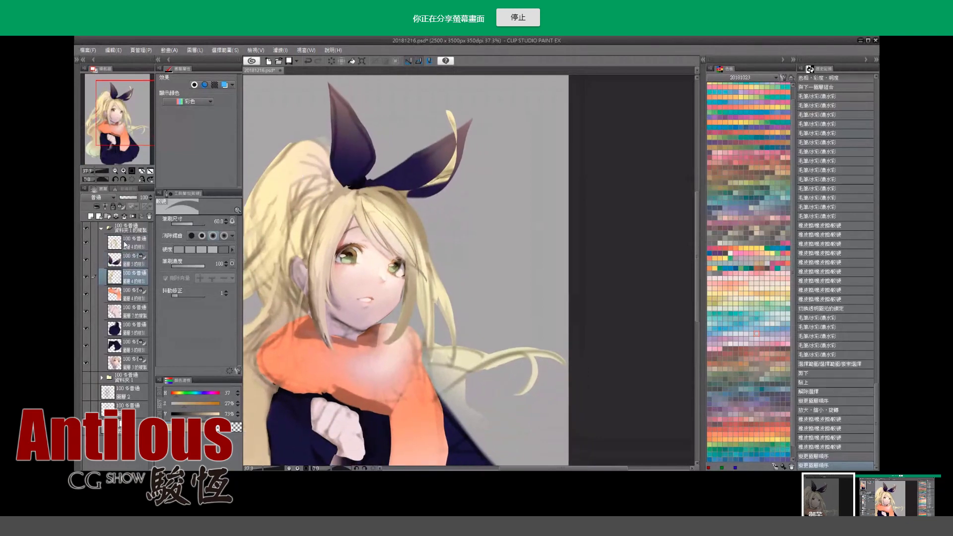
# Shade the neck below the chin with sampled dark and light beige strokes.
pyautogui.hotkey('alt', ']')
pyautogui.hotkey('alt', ']')
pyautogui.scroll(-3, 326, 247)
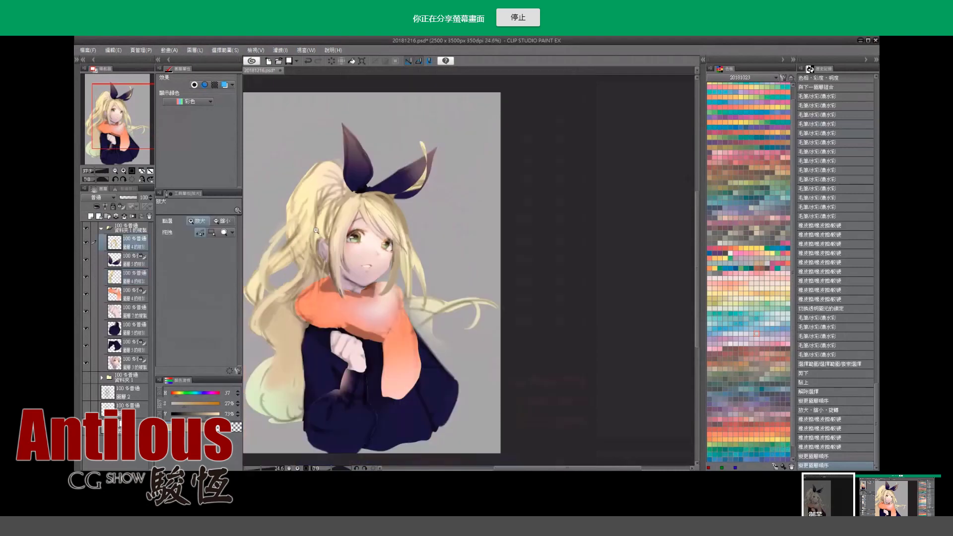
pyautogui.keyDown('alt'); pyautogui.click(241, 236); pyautogui.keyUp('alt')
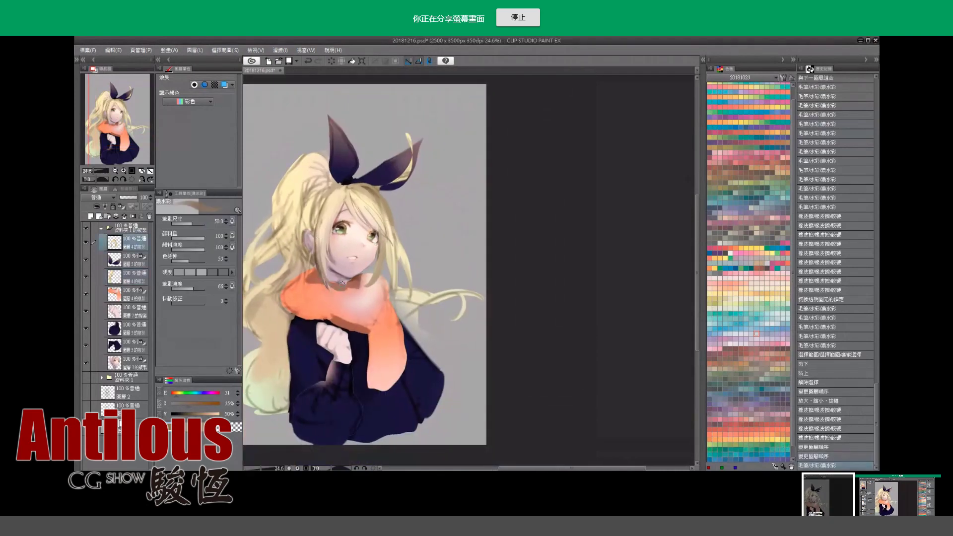
pyautogui.moveTo(330, 291); pyautogui.dragTo(353, 280)
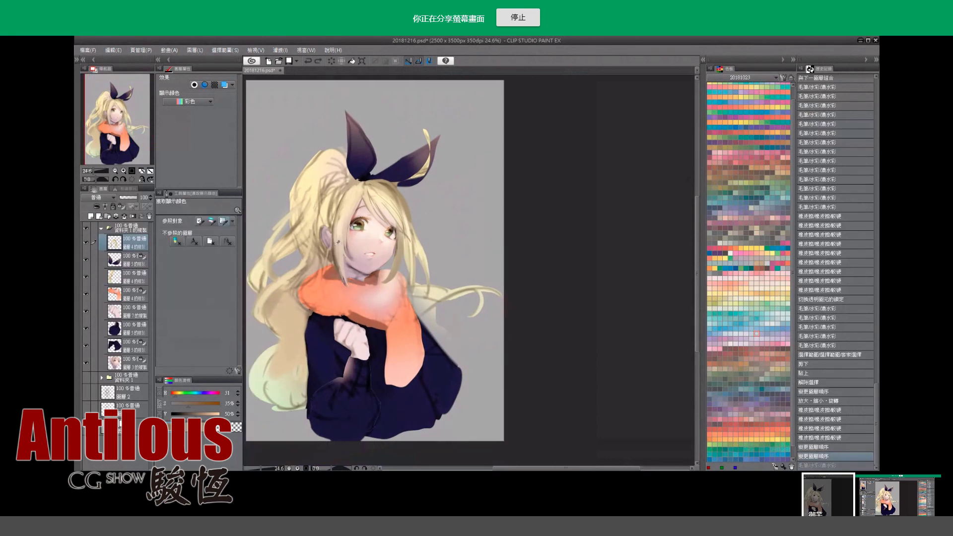
pyautogui.keyDown('alt'); pyautogui.click(343, 252); pyautogui.keyUp('alt')
pyautogui.moveTo(323, 249); pyautogui.dragTo(338, 255)
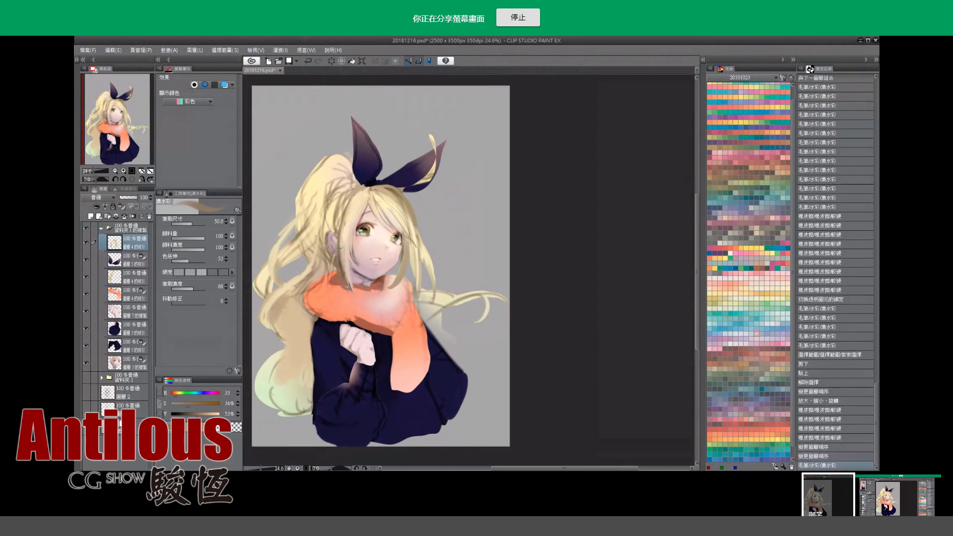
pyautogui.hotkey('ctrl', 'z')
pyautogui.keyDown('alt'); pyautogui.click(353, 201); pyautogui.keyUp('alt')
pyautogui.keyDown('alt'); pyautogui.click(346, 274); pyautogui.keyUp('alt')
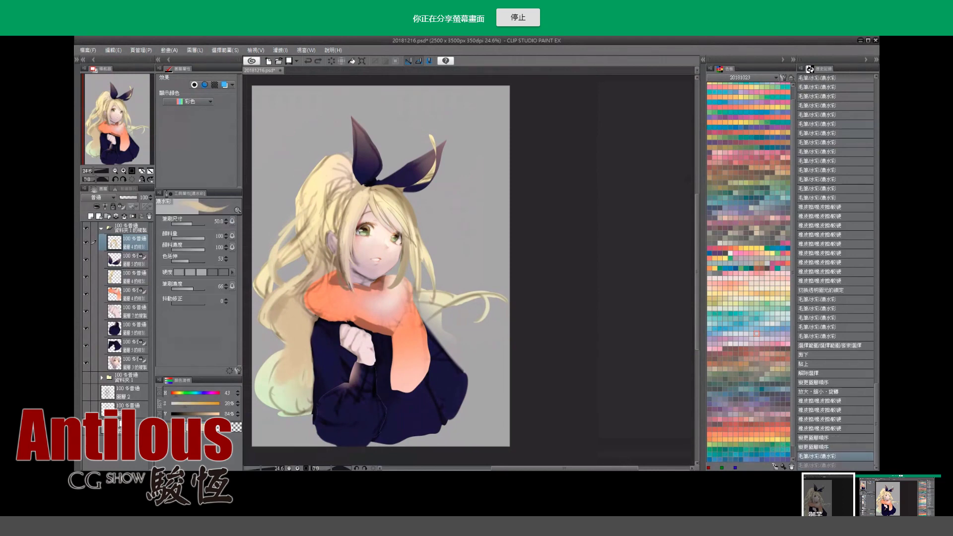
pyautogui.moveTo(346, 274); pyautogui.dragTo(348, 278)
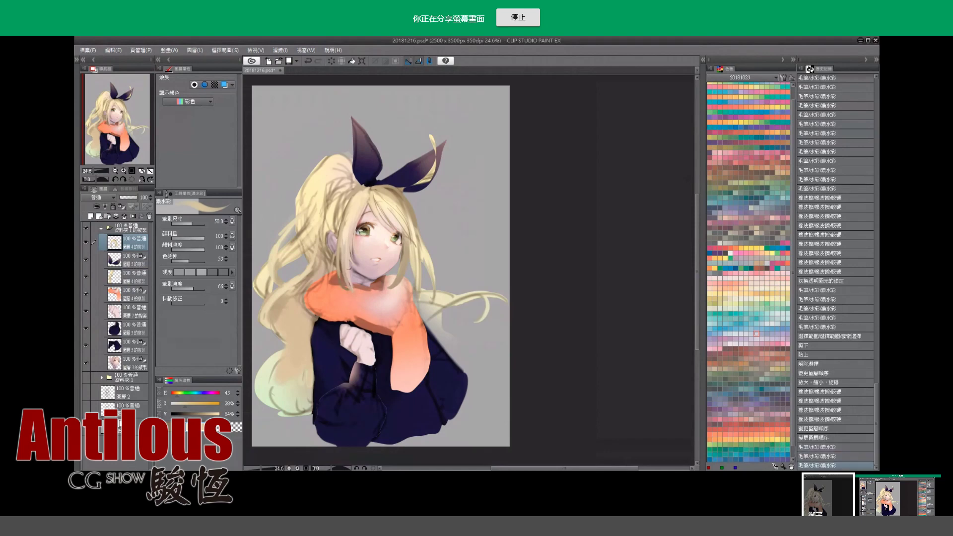
pyautogui.moveTo(354, 279); pyautogui.dragTo(377, 283)
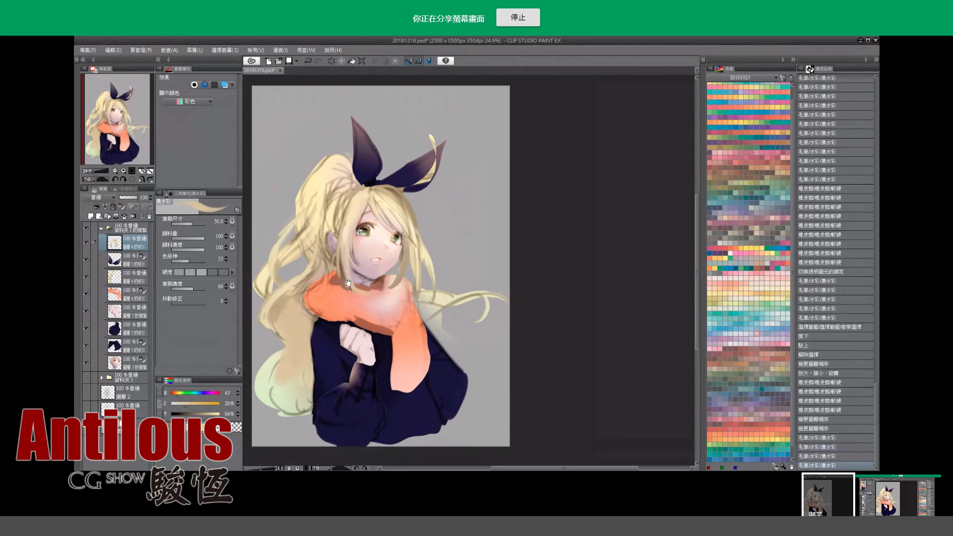
# Add faint warm pink shading near the neck on a lower layer.
pyautogui.click(133, 361)
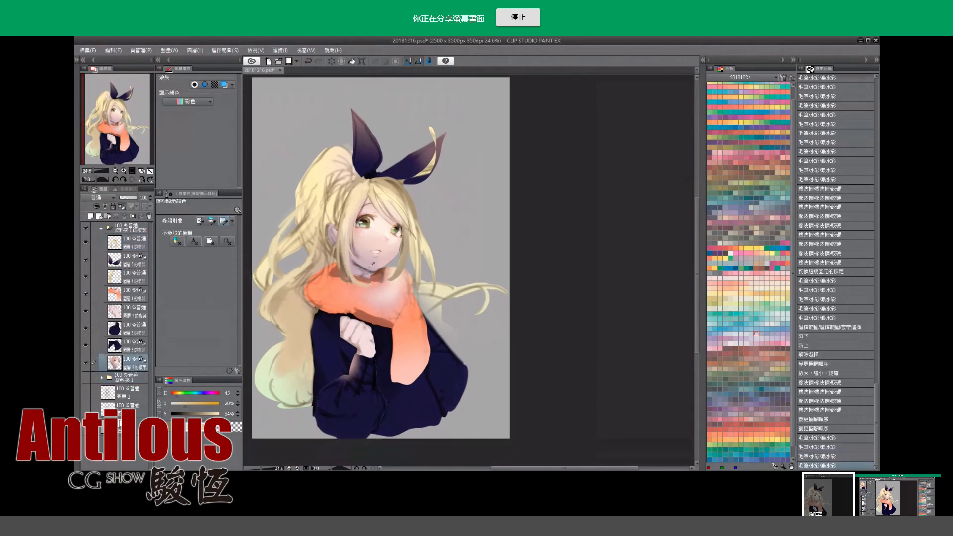
pyautogui.keyDown('alt'); pyautogui.click(351, 263); pyautogui.keyUp('alt')
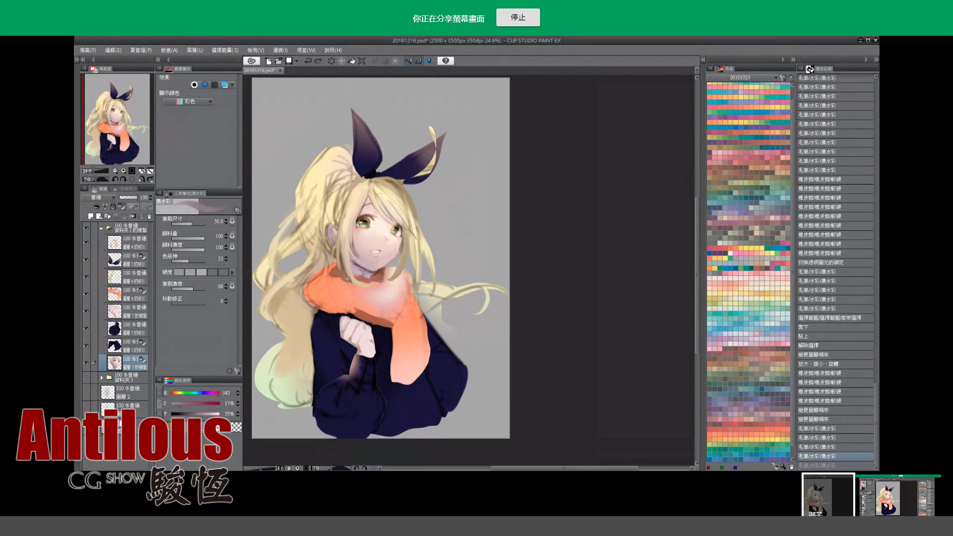
pyautogui.click(217, 393)
pyautogui.click(184, 403)
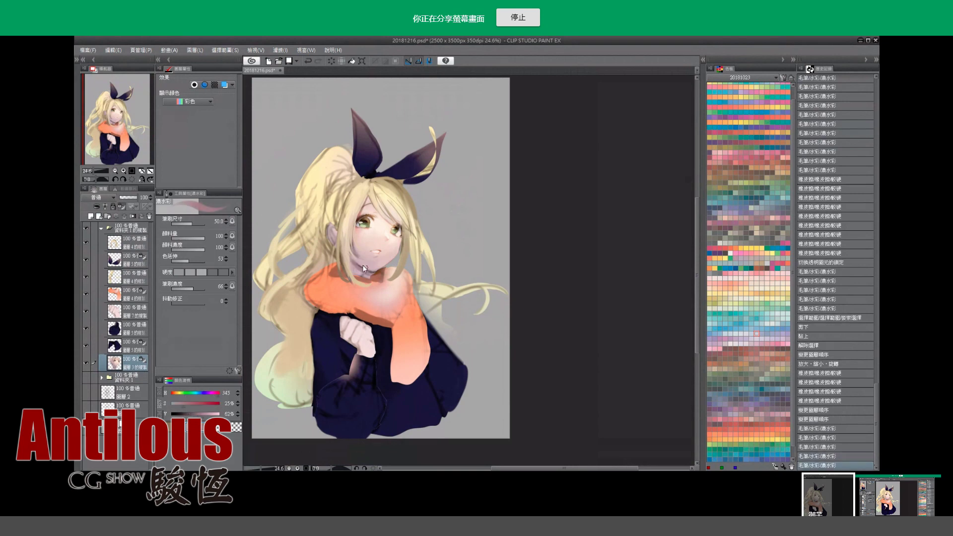
pyautogui.moveTo(363, 265); pyautogui.dragTo(345, 266)
pyautogui.click(126, 244)
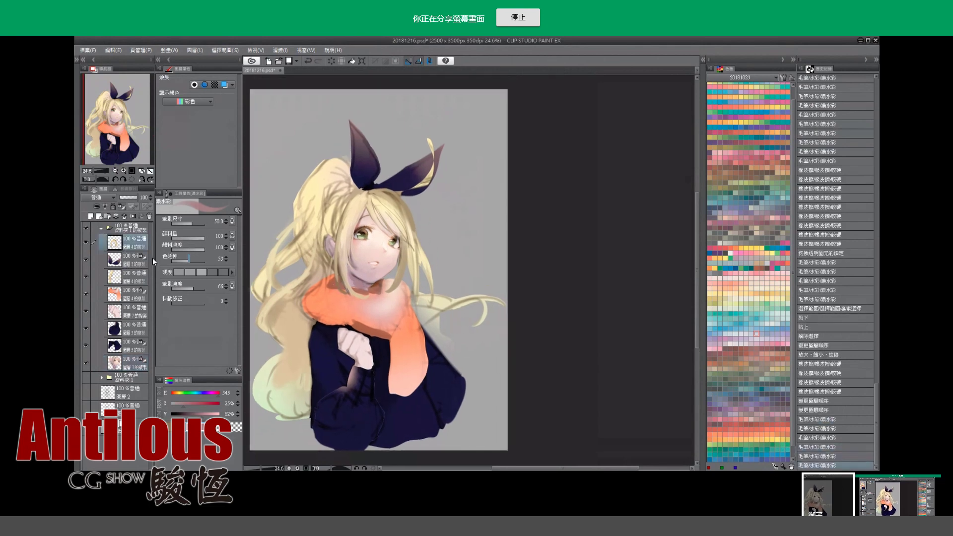
# Erase excess paint near the neck with the hard eraser.
pyautogui.press('e')
pyautogui.click(348, 276)
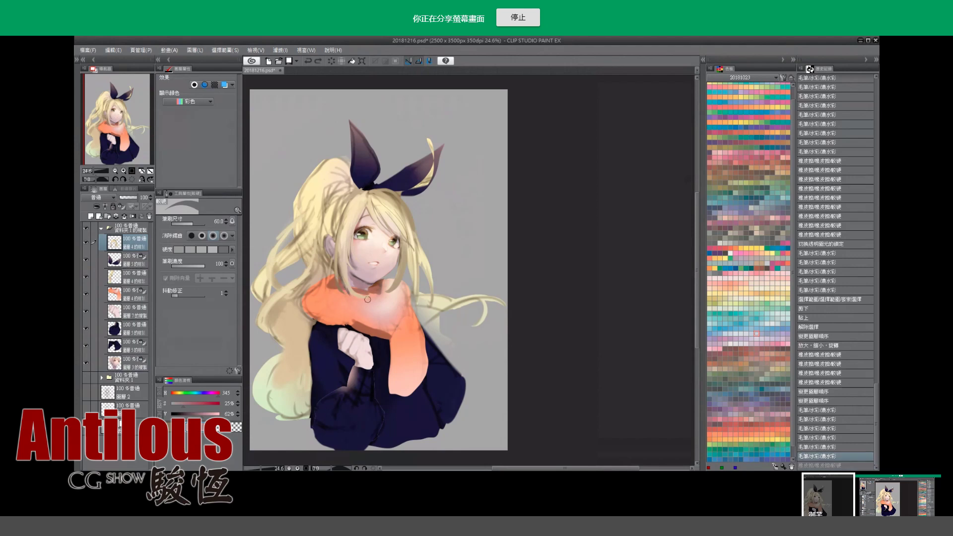
pyautogui.click(348, 276)
pyautogui.moveTo(348, 276); pyautogui.dragTo(354, 273)
pyautogui.click(355, 273)
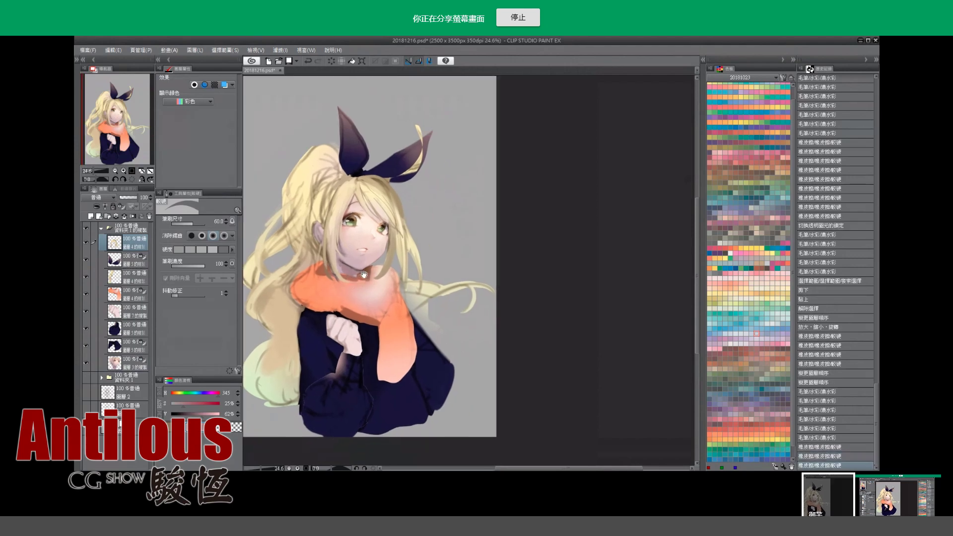
# Zoom in on the face and paint darker strands along the hair edge.
pyautogui.press('i')
pyautogui.keyDown('ctrl'); pyautogui.click(387, 205); pyautogui.keyUp('ctrl')
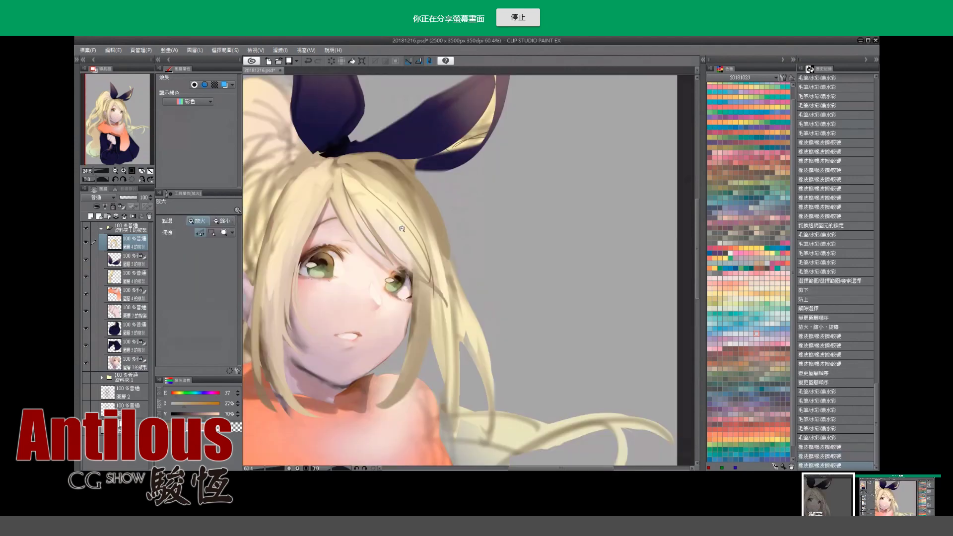
pyautogui.keyDown('ctrl'); pyautogui.keyDown('alt'); pyautogui.click(385, 256); pyautogui.keyUp('alt'); pyautogui.keyUp('ctrl')
pyautogui.scroll(-1, 384, 256)
pyautogui.scroll(-1, 383, 258)
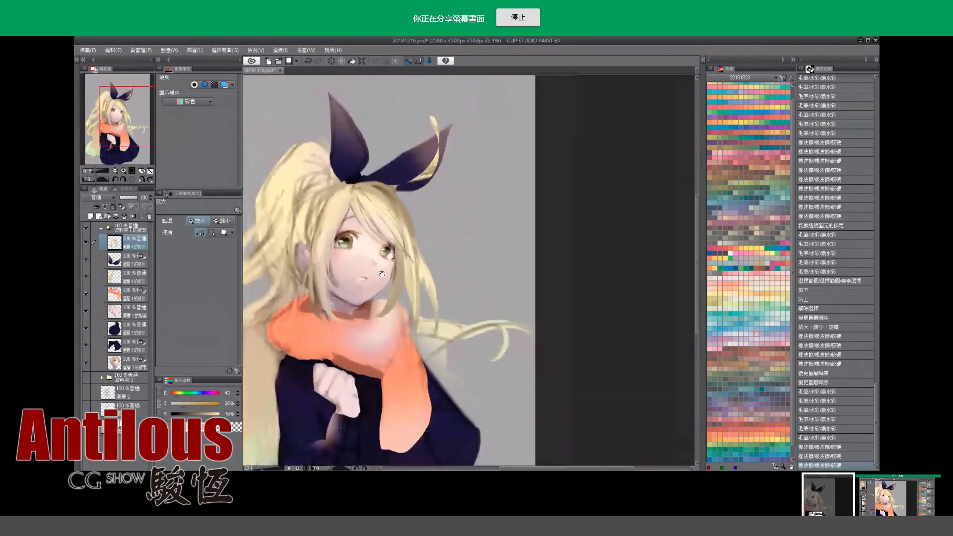
pyautogui.scroll(-1, 381, 259)
pyautogui.scroll(-1, 380, 262)
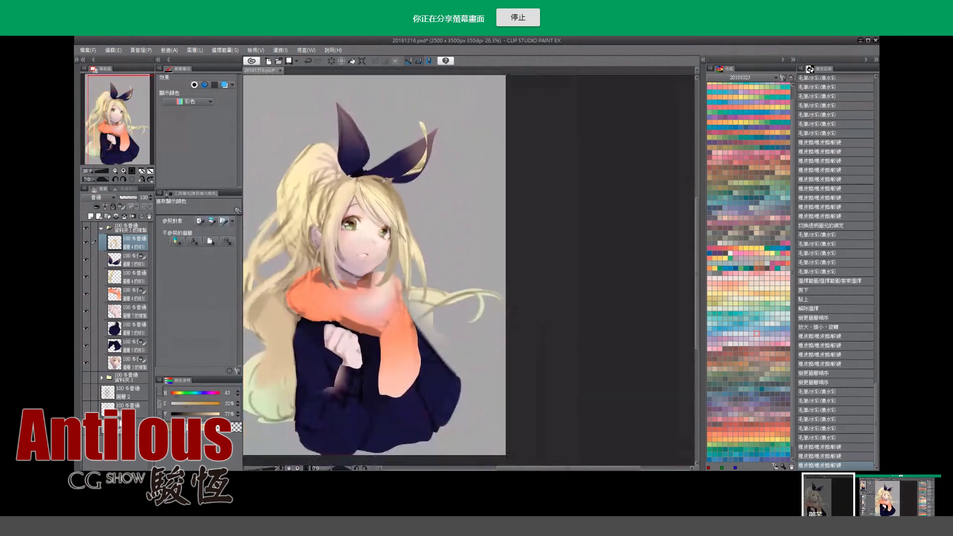
pyautogui.moveTo(355, 181); pyautogui.dragTo(334, 218)
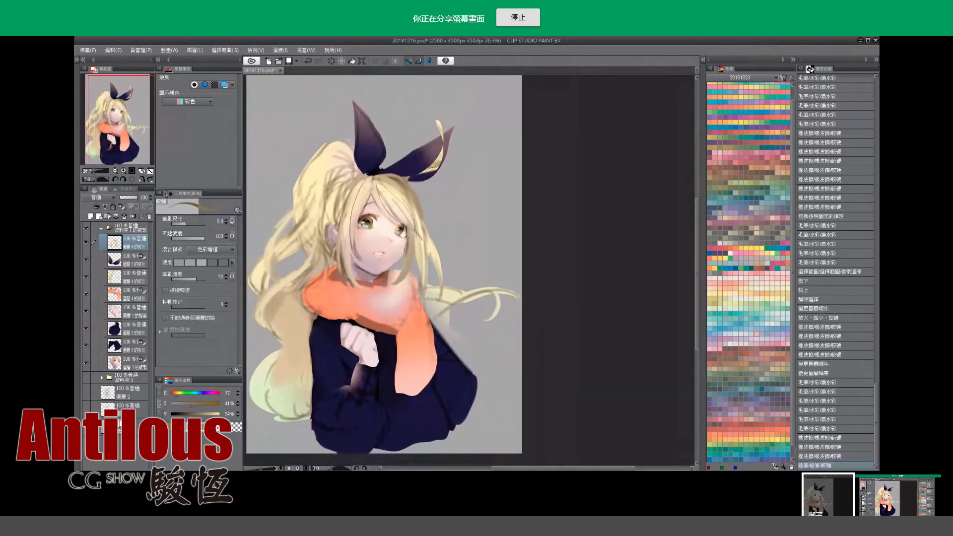
pyautogui.moveTo(364, 185); pyautogui.dragTo(365, 179)
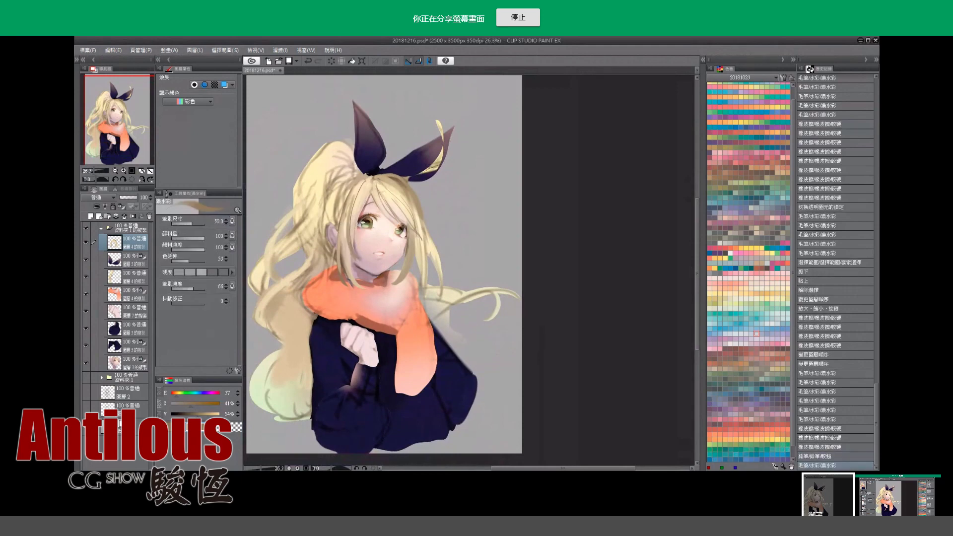
pyautogui.hotkey('ctrl', 'z')
# Sketch faint hair strands and compare them by stepping through undo and redo.
pyautogui.moveTo(350, 227)
pyautogui.mouseDown()
pyautogui.moveTo(350, 258)
pyautogui.moveTo(348, 240)
pyautogui.mouseUp()
pyautogui.hotkey('ctrl', 'z')
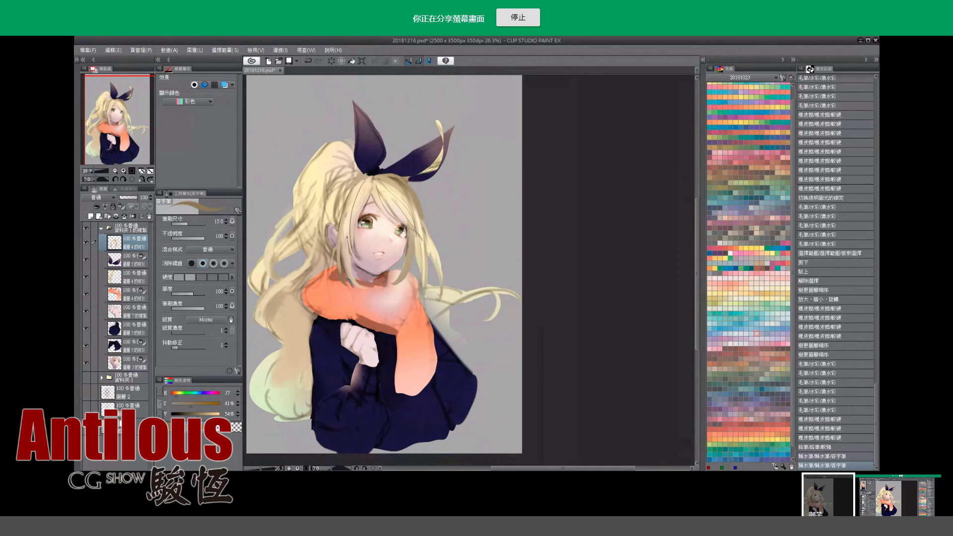
pyautogui.hotkey('ctrl', 'z')
pyautogui.hotkey('ctrl', 'y')
pyautogui.moveTo(364, 279); pyautogui.dragTo(361, 279)
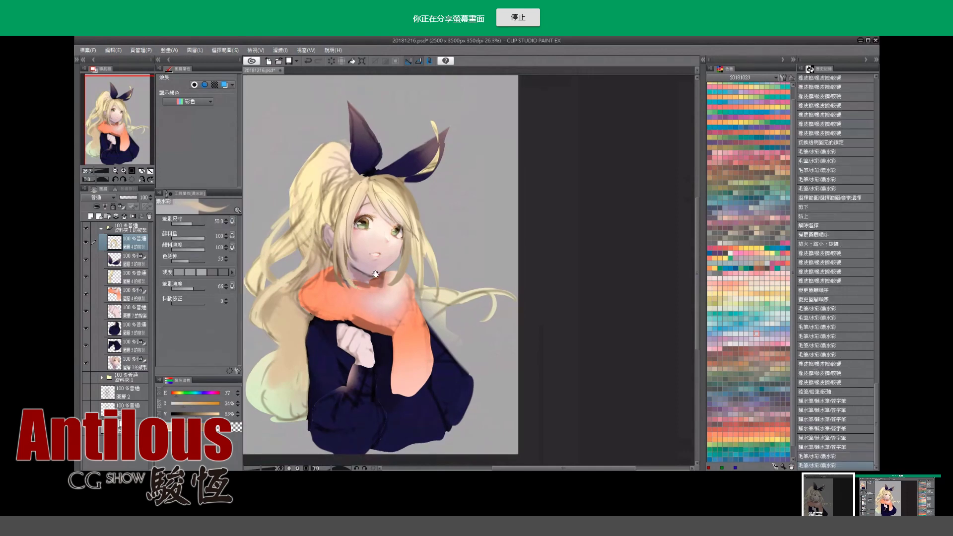
pyautogui.moveTo(407, 258)
pyautogui.mouseDown()
pyautogui.moveTo(396, 255)
pyautogui.moveTo(406, 257)
pyautogui.mouseUp()
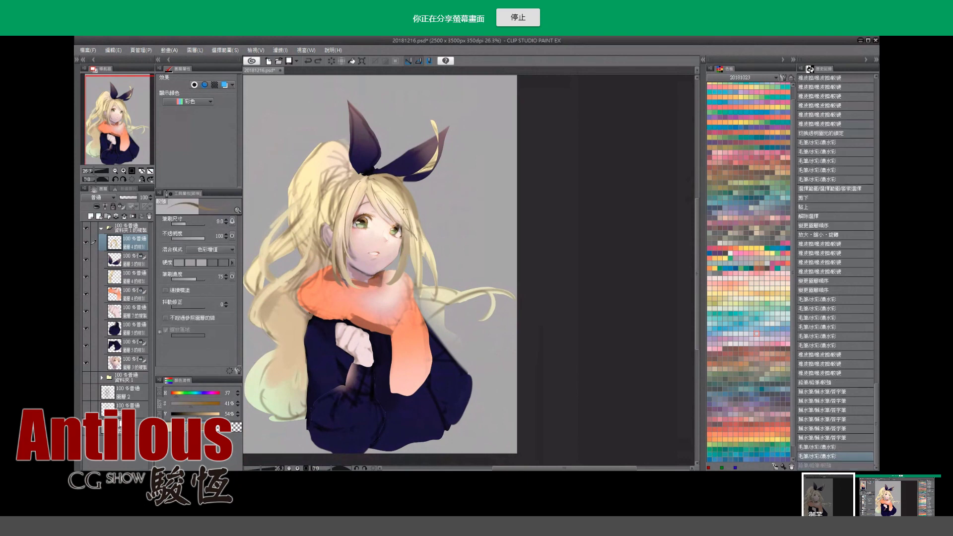
pyautogui.hotkey('ctrl', 'y')
pyautogui.hotkey('ctrl', 'z')
pyautogui.hotkey('ctrl', 'y')
pyautogui.hotkey('ctrl', 'y')
pyautogui.hotkey('ctrl', 'y')
pyautogui.hotkey('ctrl', 'z')
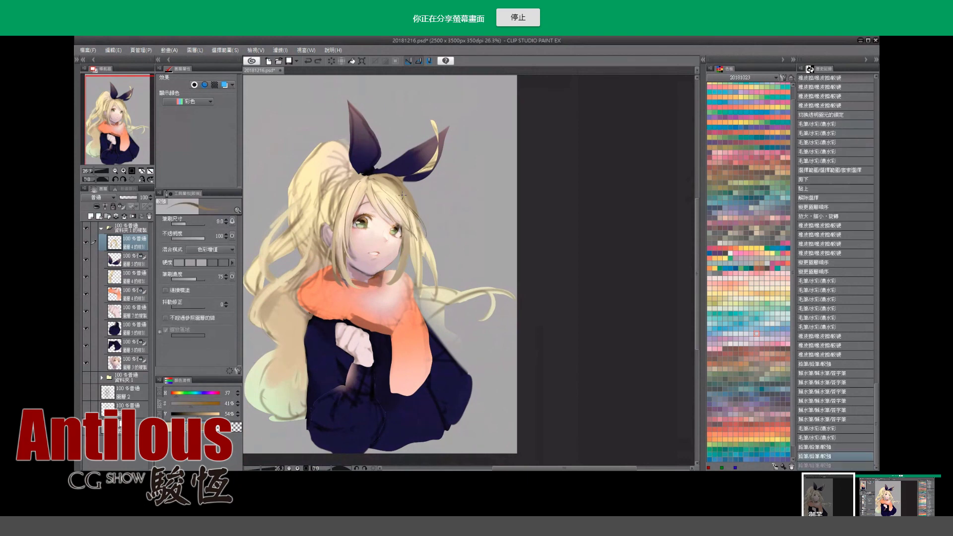
pyautogui.hotkey('ctrl', 'y')
pyautogui.hotkey('ctrl', 'z')
pyautogui.hotkey('ctrl', 'y')
pyautogui.hotkey('ctrl', 'z')
# Trim part of the last pencil stroke with a smaller eraser, then undo it.
pyautogui.hotkey('ctrl', 'y')
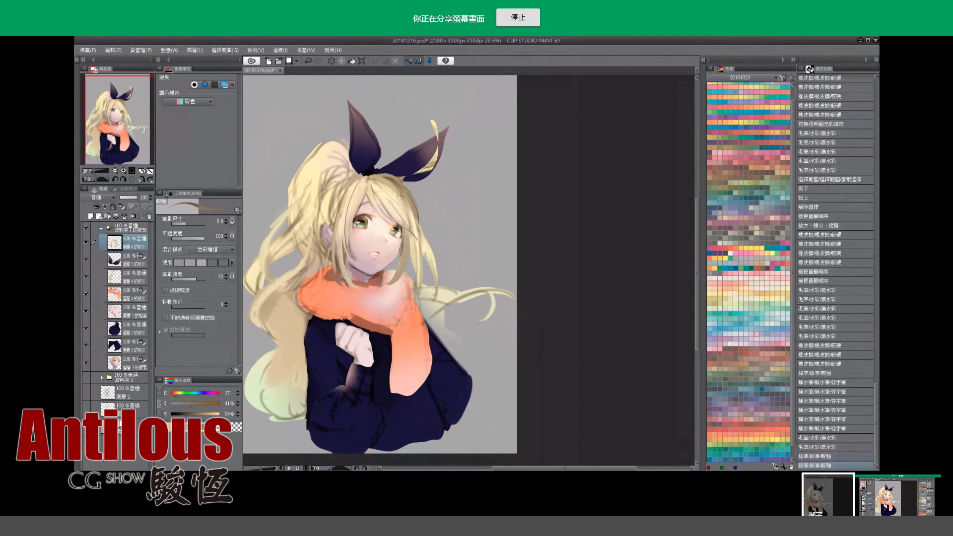
pyautogui.press('[')
pyautogui.hotkey('ctrl', 'z')
pyautogui.press('e')
pyautogui.moveTo(426, 258); pyautogui.dragTo(421, 213)
pyautogui.hotkey('ctrl', 'z')
pyautogui.hotkey('ctrl', 'z')
pyautogui.hotkey('ctrl', 'y')
pyautogui.hotkey('ctrl', 'y')
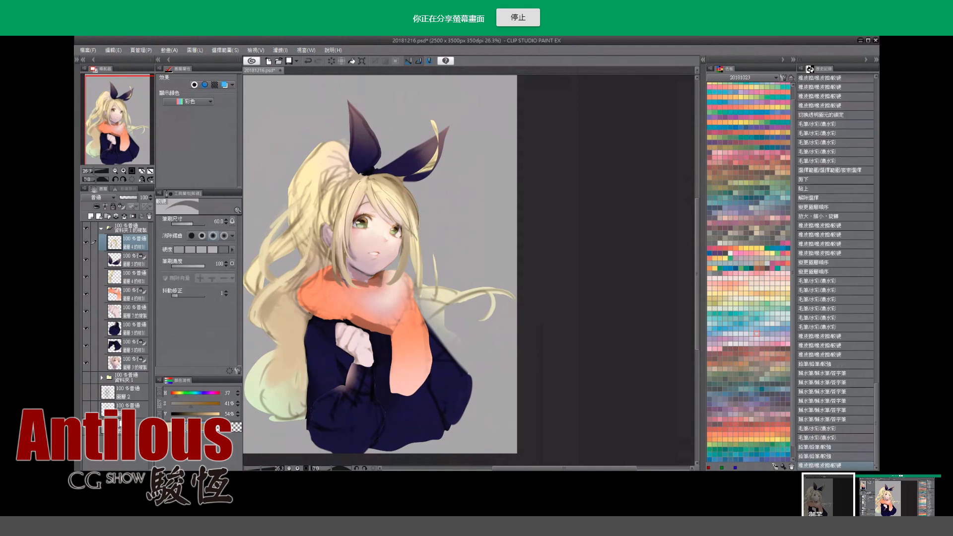
pyautogui.moveTo(434, 285)
pyautogui.mouseDown()
pyautogui.moveTo(435, 243)
pyautogui.moveTo(427, 272)
pyautogui.moveTo(429, 249)
pyautogui.mouseUp()
pyautogui.hotkey('ctrl', 'z')
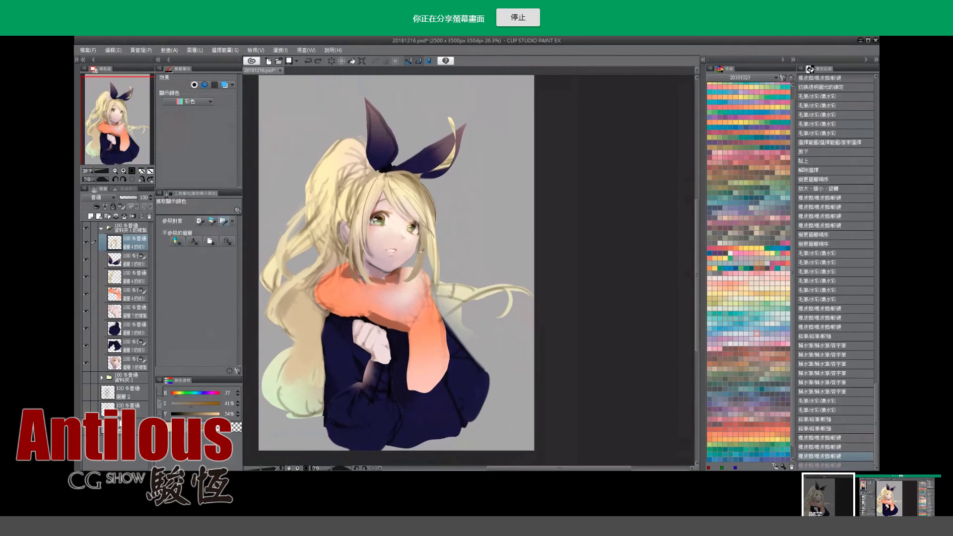
pyautogui.scroll(1, 422, 250)
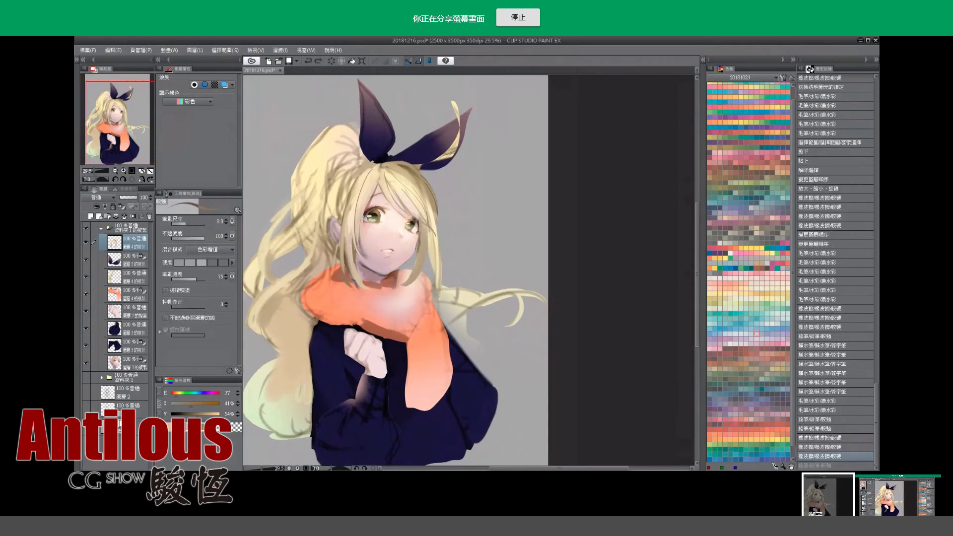
# Toggle the small pencil strokes near the face on and off to compare them.
pyautogui.hotkey('ctrl', 'z')
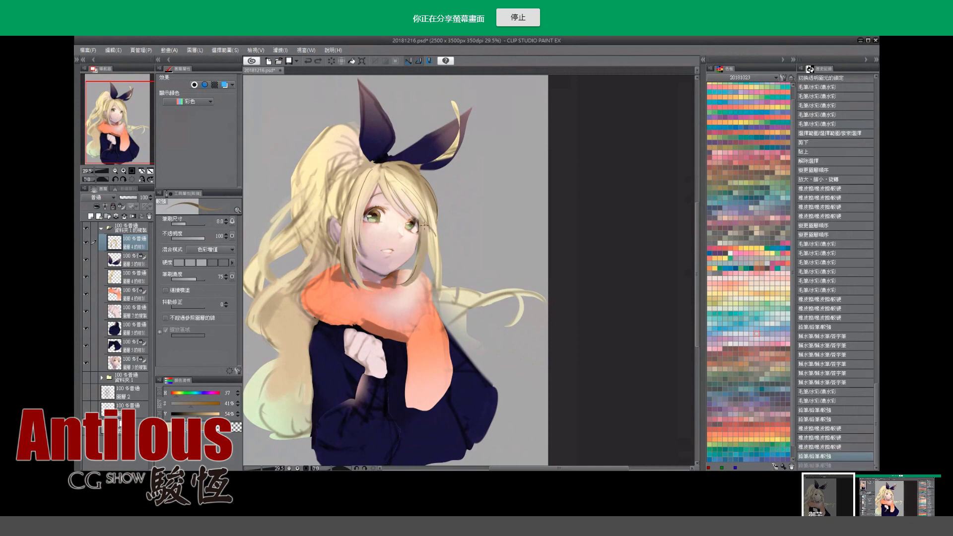
pyautogui.hotkey('ctrl', 'y')
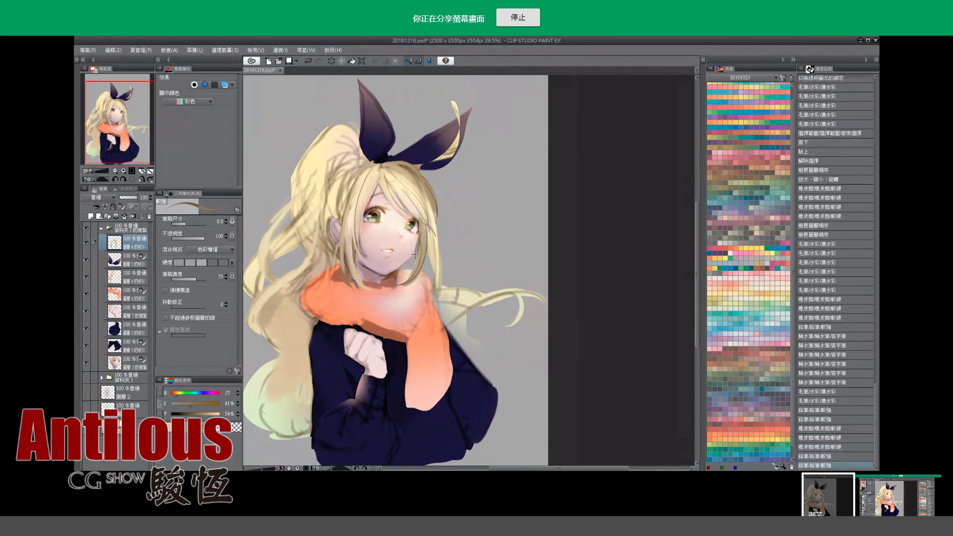
pyautogui.hotkey('ctrl', 'y')
pyautogui.hotkey('ctrl', 'z')
pyautogui.hotkey('ctrl', 'y')
pyautogui.moveTo(420, 238); pyautogui.dragTo(422, 265)
pyautogui.hotkey('ctrl', 'z')
pyautogui.hotkey('ctrl', 'y')
pyautogui.hotkey('ctrl', 'z')
pyautogui.hotkey('ctrl', 'y')
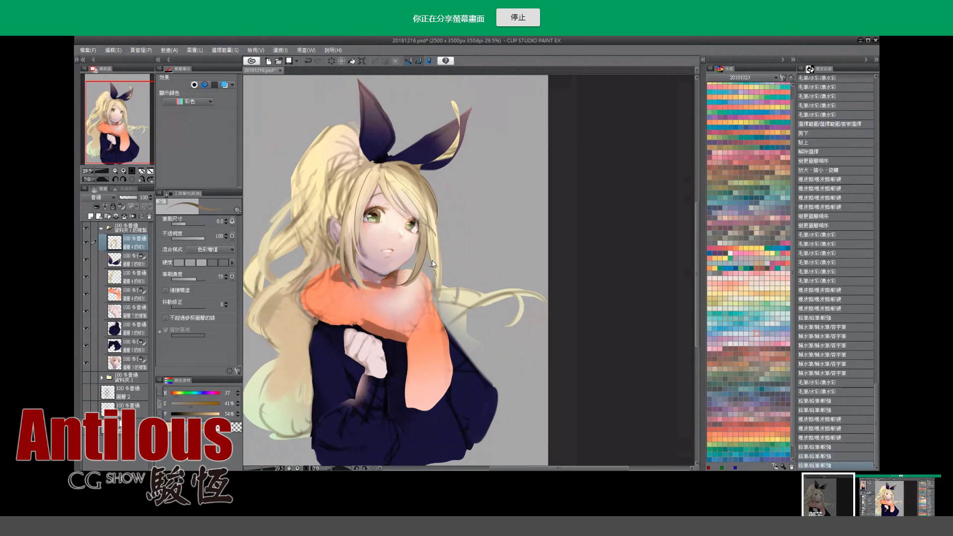
pyautogui.hotkey('ctrl', 'z')
pyautogui.hotkey('ctrl', 'y')
pyautogui.moveTo(427, 228)
pyautogui.mouseDown()
pyautogui.moveTo(438, 252)
pyautogui.moveTo(436, 298)
pyautogui.moveTo(429, 287)
pyautogui.mouseUp()
pyautogui.hotkey('ctrl', 'z')
pyautogui.hotkey('ctrl', 'z')
pyautogui.hotkey('ctrl', 'y')
pyautogui.hotkey('ctrl', 'z')
pyautogui.hotkey('ctrl', 'y')
# Switch to thick watercolour and dab small touches under the girl's left eye.
pyautogui.hotkey('ctrl', 'z')
pyautogui.press('e')
pyautogui.hotkey('ctrl', 'z')
pyautogui.hotkey('ctrl', 'y')
pyautogui.press('b')
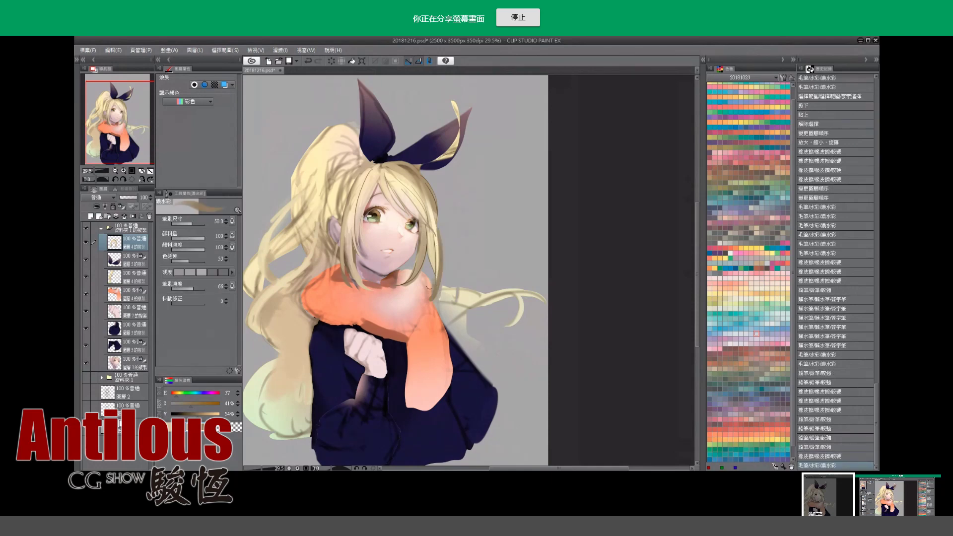
pyautogui.hotkey('ctrl', 'z')
pyautogui.press('b')
pyautogui.moveTo(435, 242)
pyautogui.mouseDown()
pyautogui.moveTo(422, 266)
pyautogui.moveTo(430, 268)
pyautogui.mouseUp()
pyautogui.moveTo(360, 230); pyautogui.dragTo(380, 231)
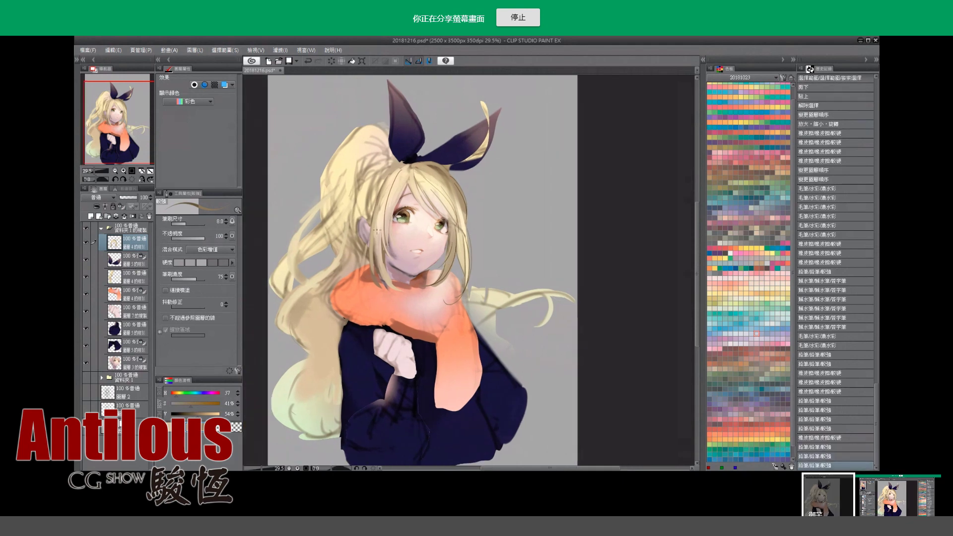
pyautogui.hotkey('ctrl', 'z')
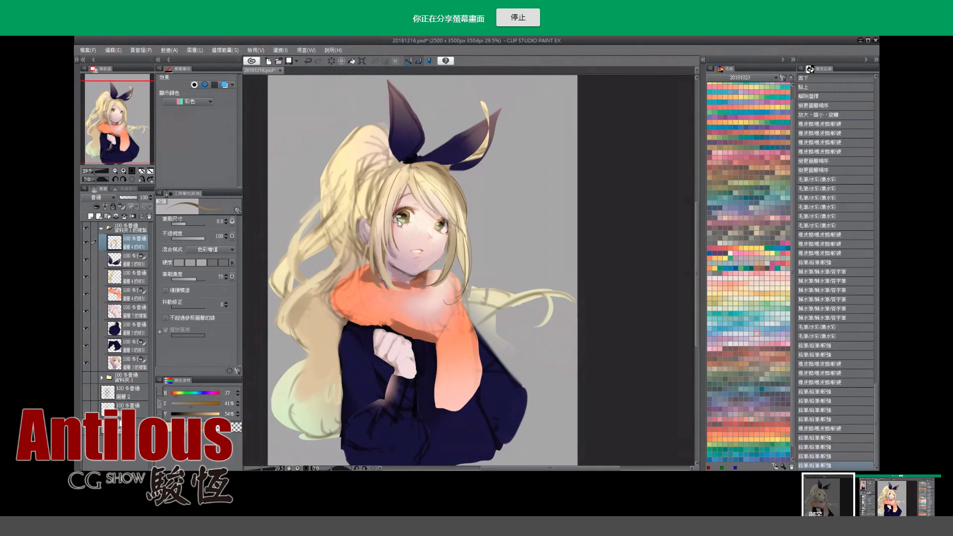
pyautogui.moveTo(418, 229); pyautogui.dragTo(423, 232)
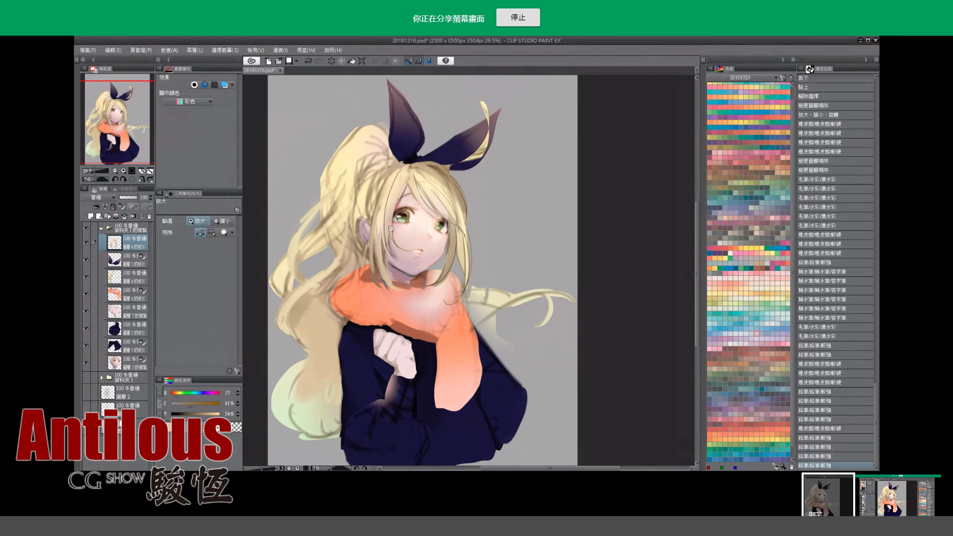
pyautogui.keyDown('ctrl'); pyautogui.click(402, 239); pyautogui.keyUp('ctrl')
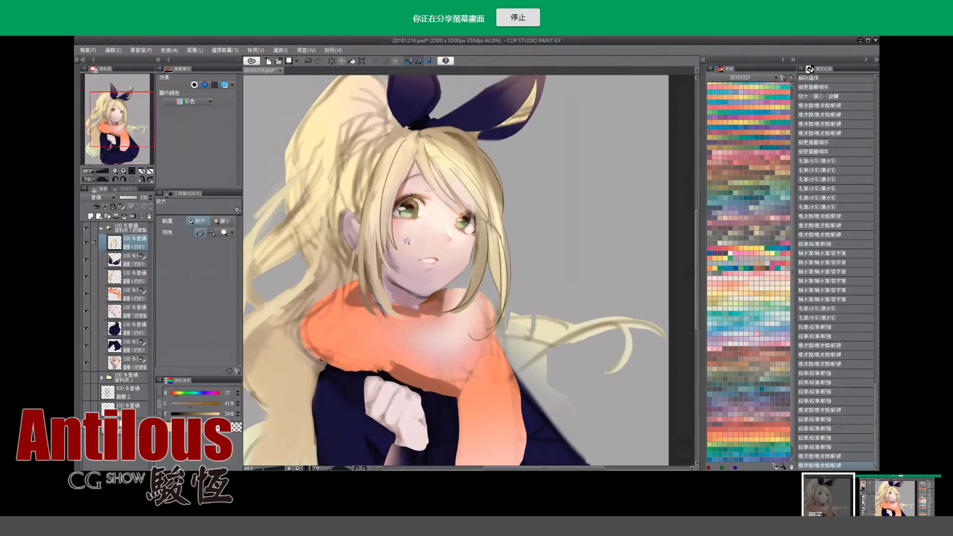
# Sketch faint pencil strands on the hair near the face, undoing the trial strokes.
pyautogui.keyDown('alt'); pyautogui.click(400, 213); pyautogui.keyUp('alt')
pyautogui.keyDown('ctrl'); pyautogui.click(398, 211); pyautogui.keyUp('ctrl')
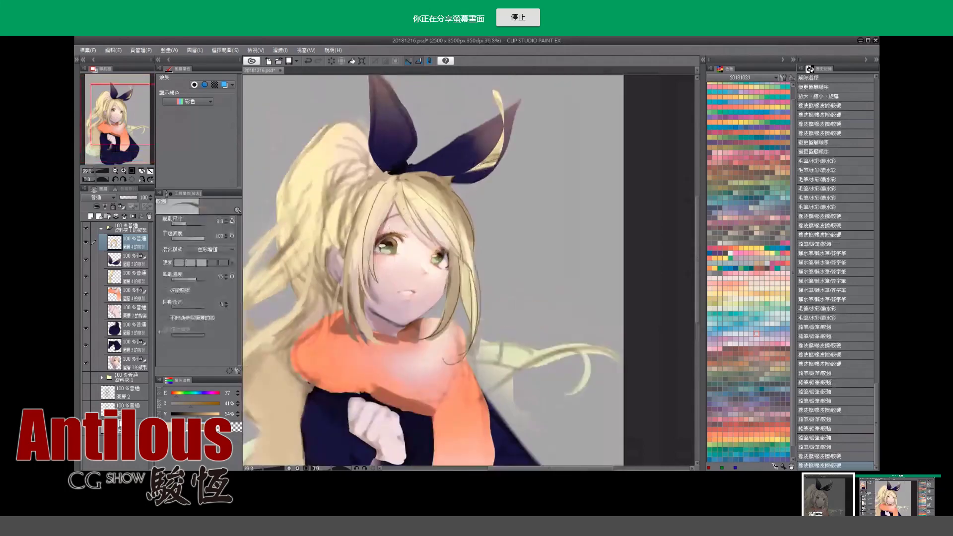
pyautogui.moveTo(397, 184); pyautogui.dragTo(402, 214)
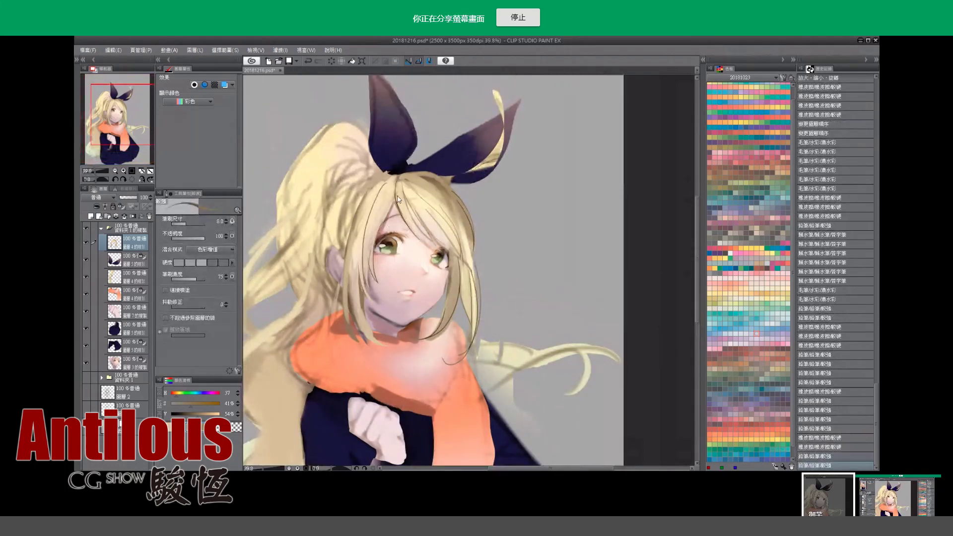
pyautogui.hotkey('ctrl', 'z')
pyautogui.hotkey('ctrl', 'y')
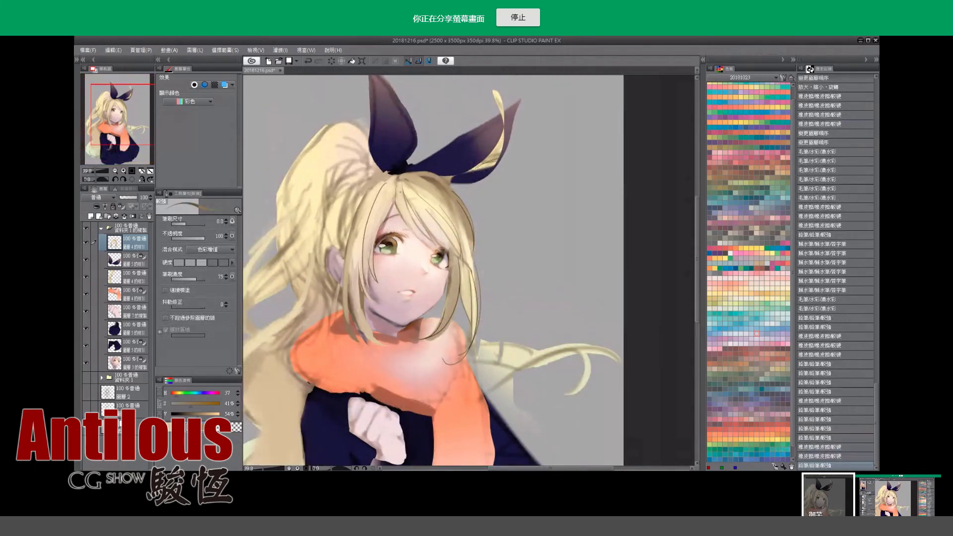
pyautogui.moveTo(397, 188); pyautogui.dragTo(390, 188)
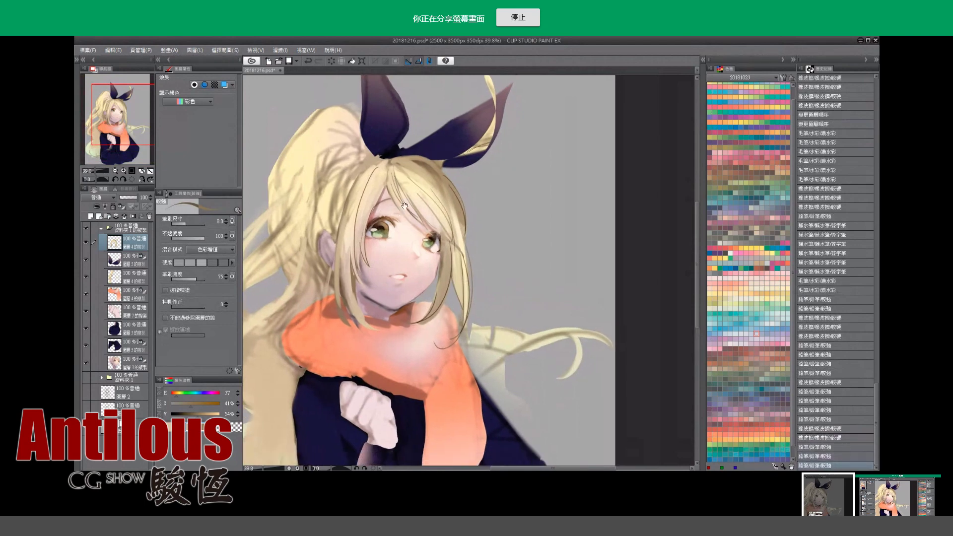
pyautogui.hotkey('ctrl', 'z')
pyautogui.keyDown('alt'); pyautogui.click(420, 219); pyautogui.keyUp('alt')
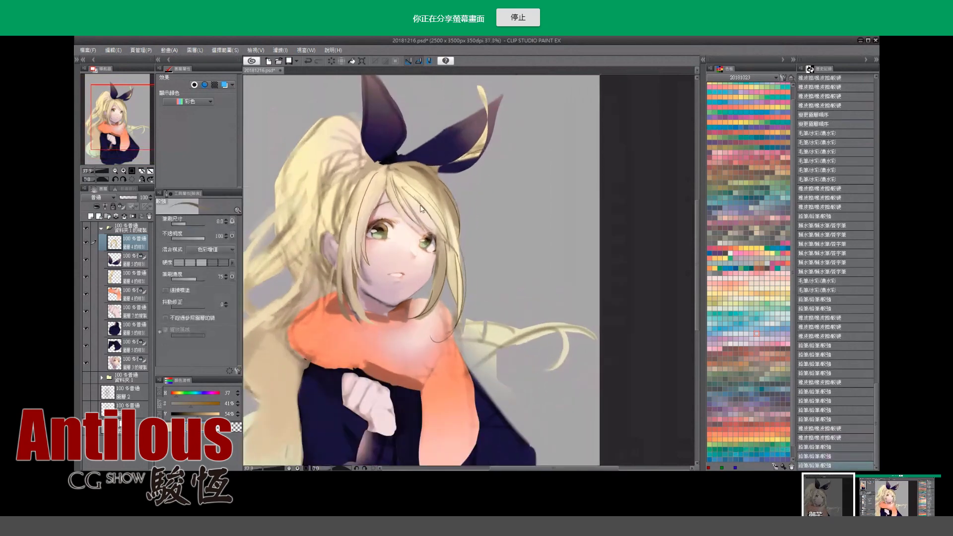
pyautogui.moveTo(405, 188); pyautogui.dragTo(427, 209)
pyautogui.moveTo(427, 209); pyautogui.dragTo(447, 229)
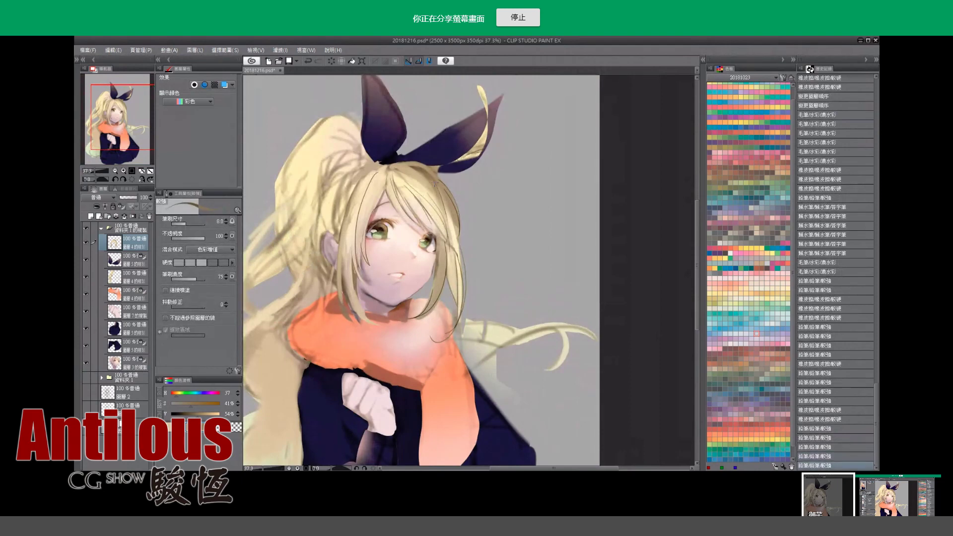
pyautogui.moveTo(434, 189)
pyautogui.mouseDown()
pyautogui.moveTo(447, 209)
pyautogui.moveTo(432, 188)
pyautogui.mouseUp()
pyautogui.hotkey('ctrl', 'z')
pyautogui.hotkey('ctrl', 'z')
# Try thick-watercolour strokes and a pale yellow marker highlight line on the hair.
pyautogui.press('b')
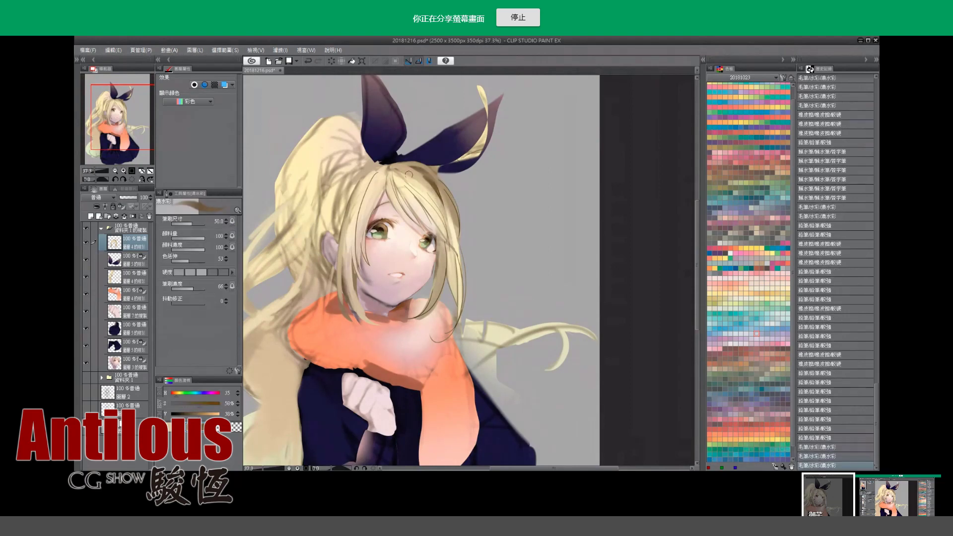
pyautogui.moveTo(371, 206); pyautogui.dragTo(396, 204)
pyautogui.moveTo(400, 169)
pyautogui.mouseDown()
pyautogui.moveTo(393, 194)
pyautogui.moveTo(399, 173)
pyautogui.mouseUp()
pyautogui.keyDown('alt'); pyautogui.click(394, 169); pyautogui.keyUp('alt')
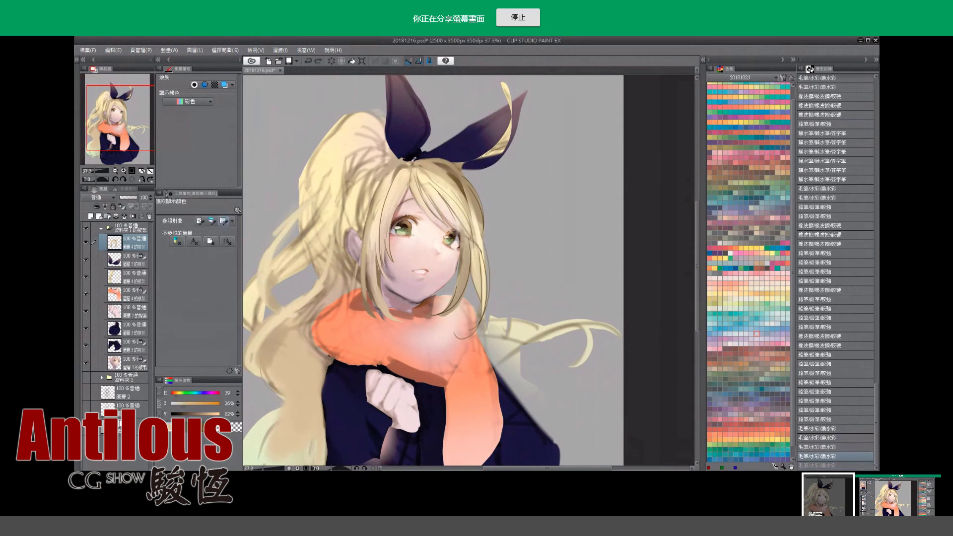
pyautogui.keyDown('alt'); pyautogui.click(403, 171); pyautogui.keyUp('alt')
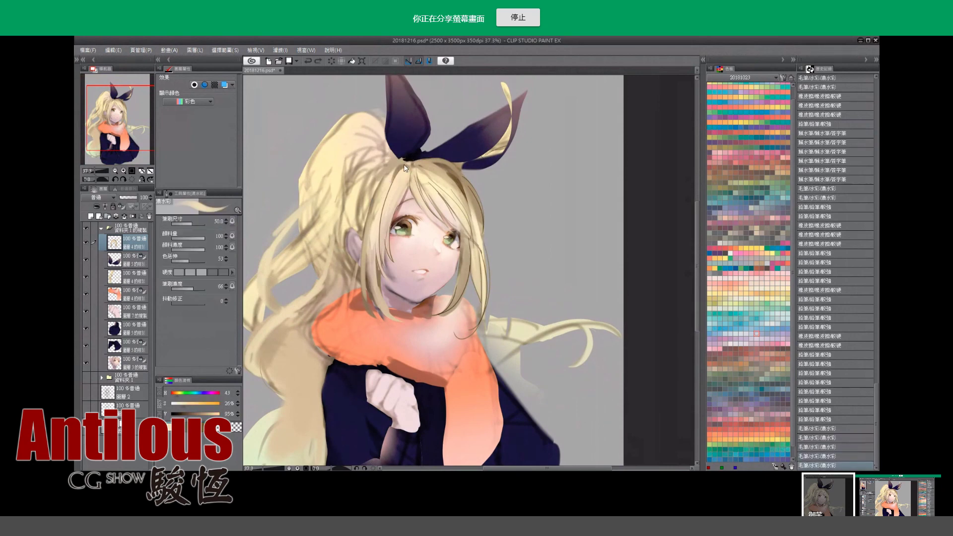
pyautogui.press('p')
pyautogui.moveTo(393, 163); pyautogui.dragTo(383, 191)
pyautogui.hotkey('ctrl', 'z')
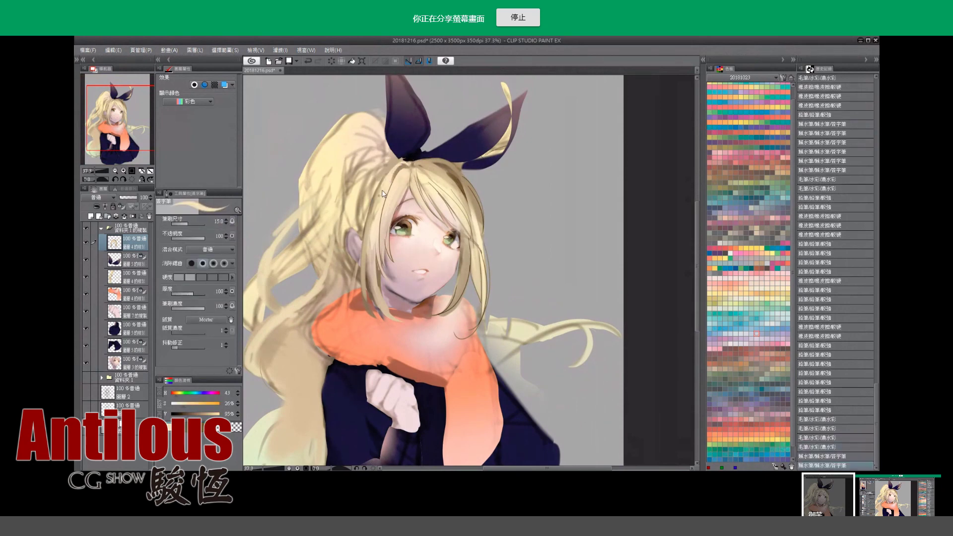
# Paint a sampled dark brown watercolour stroke in the hair, discarding a light beige one.
pyautogui.press('alt')
pyautogui.keyDown('alt'); pyautogui.click(380, 200); pyautogui.keyUp('alt')
pyautogui.press('b')
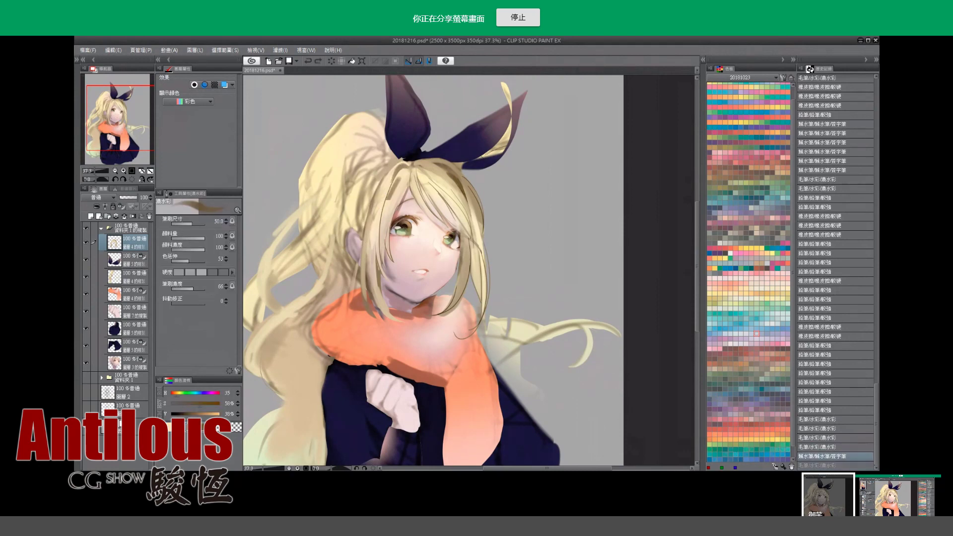
pyautogui.moveTo(379, 178); pyautogui.dragTo(380, 218)
pyautogui.keyDown('alt'); pyautogui.click(379, 218); pyautogui.keyUp('alt')
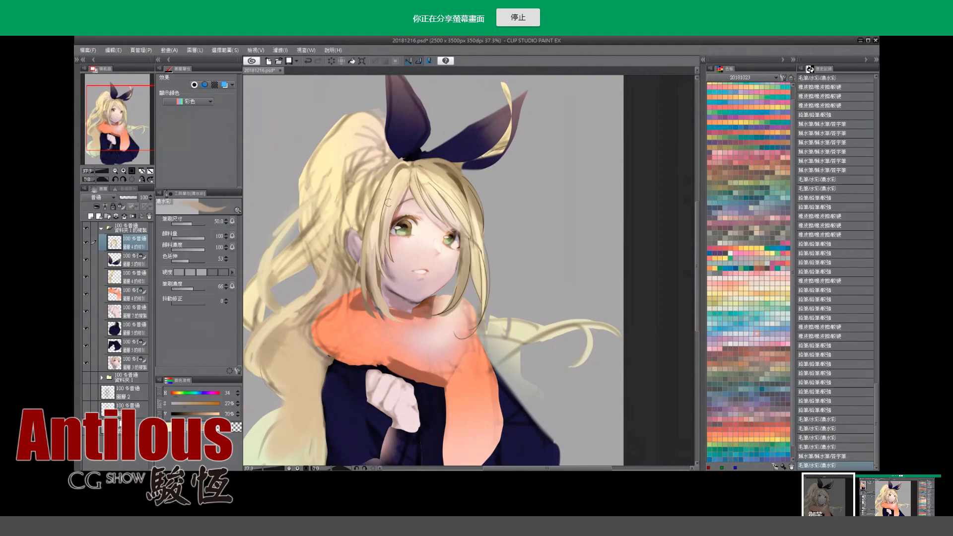
pyautogui.moveTo(396, 173); pyautogui.dragTo(385, 219)
pyautogui.hotkey('ctrl', 'z')
pyautogui.hotkey('ctrl', 'y')
pyautogui.hotkey('ctrl', 'z')
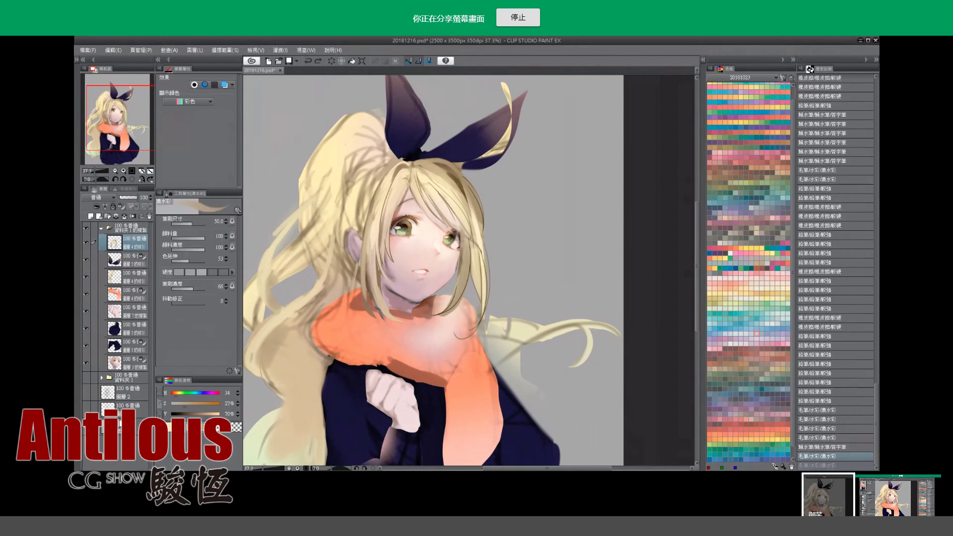
pyautogui.hotkey('ctrl', 'y')
pyautogui.hotkey('ctrl', 'z')
# Lock the layer's transparent pixels and paint warm sampled colour strokes on the hair.
pyautogui.click(122, 206)
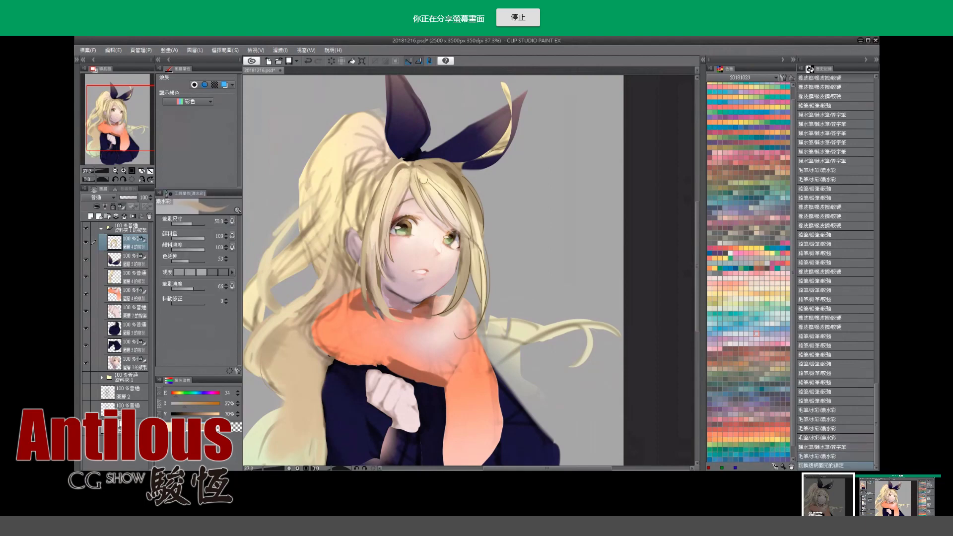
pyautogui.keyDown('alt'); pyautogui.click(405, 193); pyautogui.keyUp('alt')
pyautogui.moveTo(403, 188); pyautogui.dragTo(408, 193)
pyautogui.moveTo(412, 199)
pyautogui.mouseDown()
pyautogui.moveTo(401, 199)
pyautogui.moveTo(418, 214)
pyautogui.mouseUp()
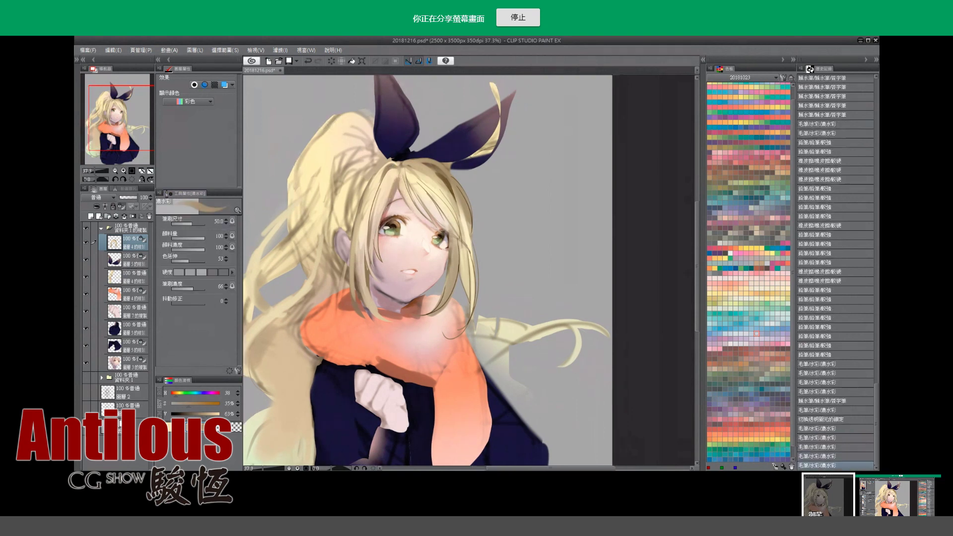
# Spray a soft warm tone onto the painting, undoing the glow over the face.
pyautogui.keyDown('ctrl'); pyautogui.keyDown('alt'); pyautogui.click(440, 248); pyautogui.keyUp('alt'); pyautogui.keyUp('ctrl')
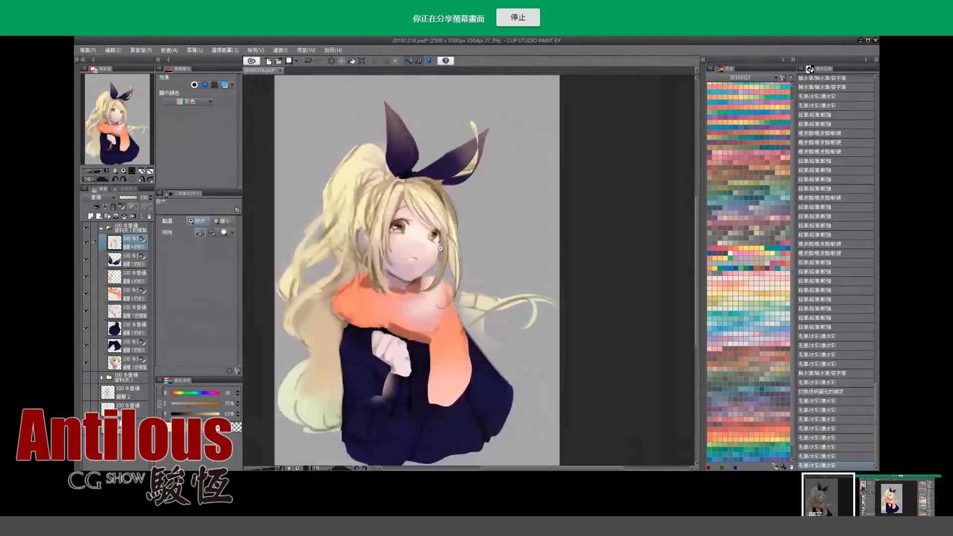
pyautogui.moveTo(440, 248); pyautogui.dragTo(431, 247)
pyautogui.keyDown('alt'); pyautogui.click(373, 252); pyautogui.keyUp('alt')
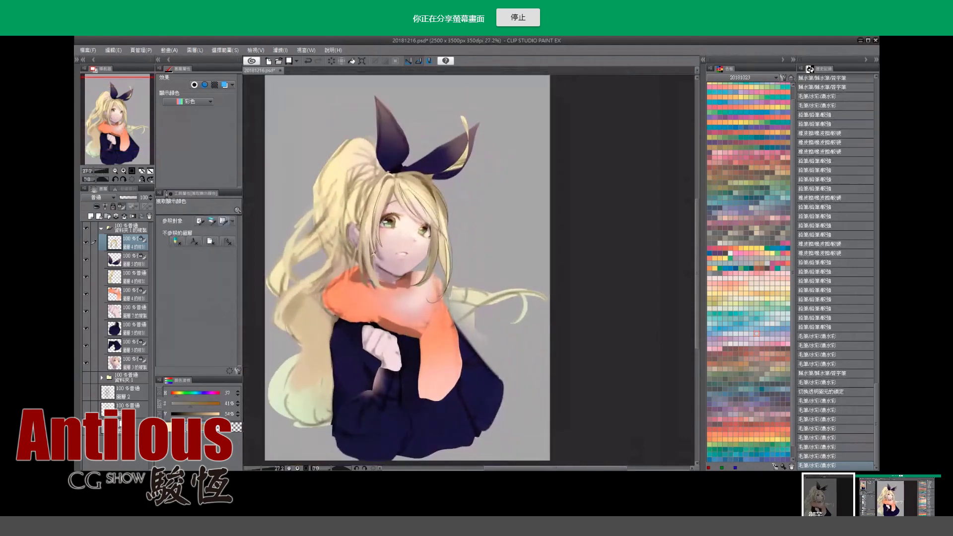
pyautogui.keyDown('alt'); pyautogui.click(368, 269); pyautogui.keyUp('alt')
pyautogui.moveTo(367, 268); pyautogui.dragTo(378, 310)
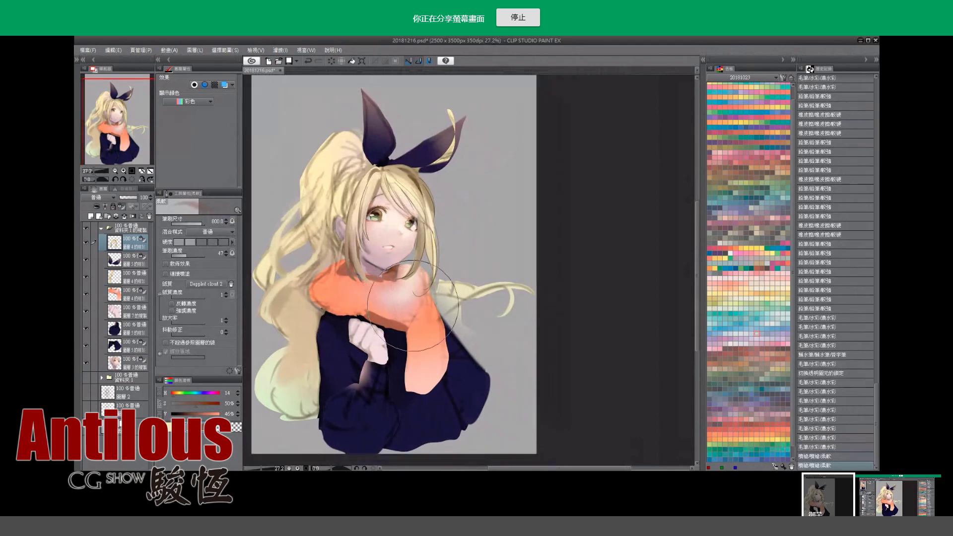
pyautogui.moveTo(352, 280); pyautogui.dragTo(397, 258)
pyautogui.hotkey('ctrl', 'z')
# Spray a pale cream glow over the face and compare it with and without.
pyautogui.hotkey('ctrl', 'z')
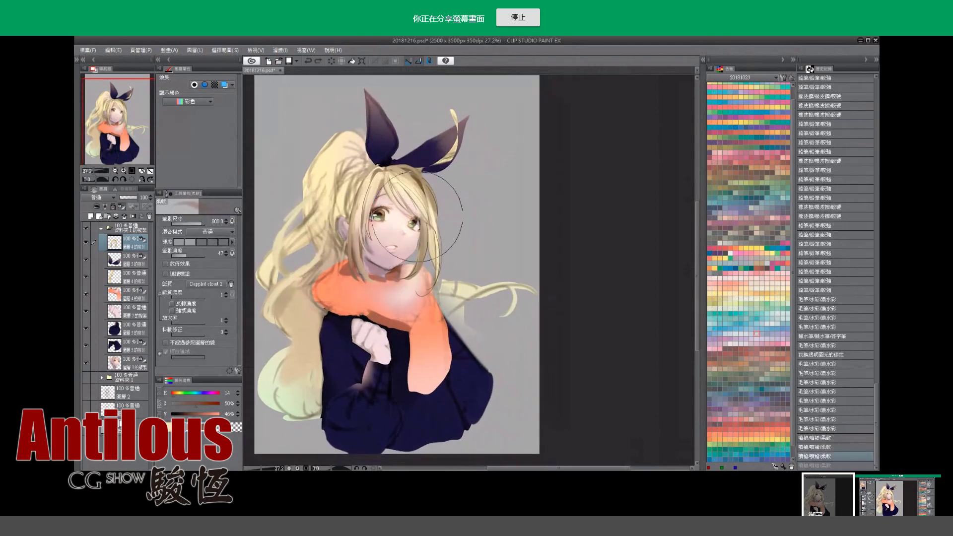
pyautogui.keyDown('alt'); pyautogui.click(417, 204); pyautogui.keyUp('alt')
pyautogui.moveTo(427, 208)
pyautogui.mouseDown()
pyautogui.moveTo(437, 238)
pyautogui.moveTo(422, 249)
pyautogui.mouseUp()
pyautogui.hotkey('ctrl', 'z')
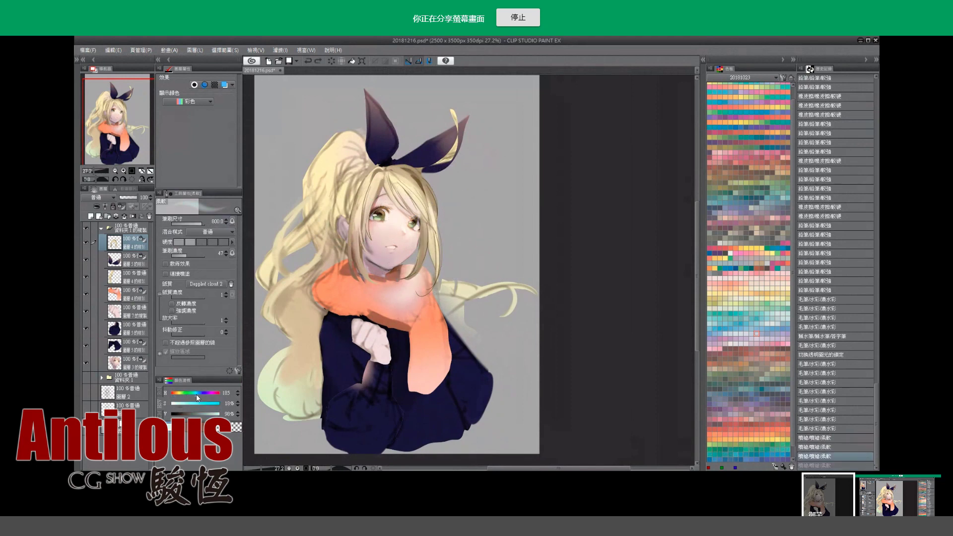
pyautogui.moveTo(196, 395); pyautogui.dragTo(205, 394)
pyautogui.hotkey('ctrl', 'y')
pyautogui.hotkey('ctrl', 'z')
pyautogui.hotkey('ctrl', 'y')
pyautogui.hotkey('ctrl', 'space')
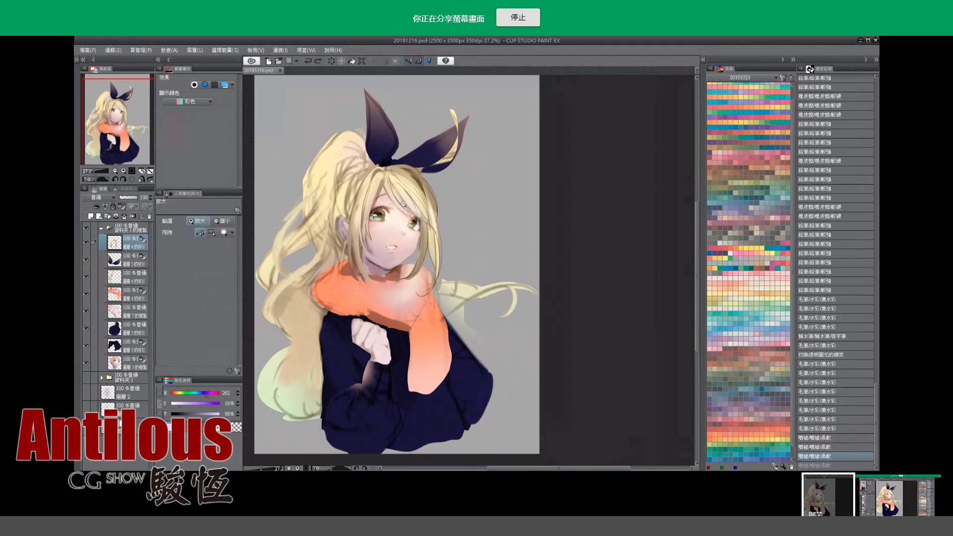
# Draw small dark brown marker strands on the forehead hair.
pyautogui.press('p')
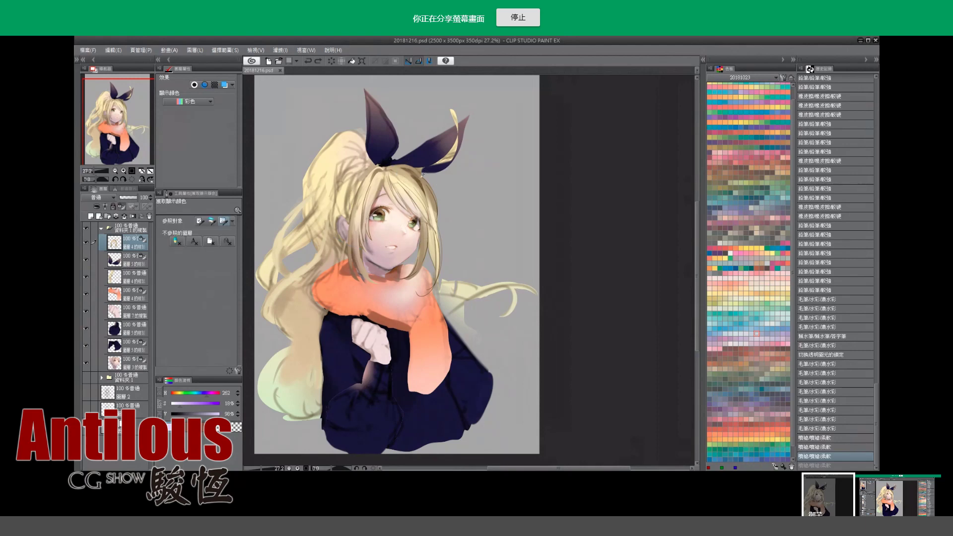
pyautogui.keyDown('alt'); pyautogui.click(417, 182); pyautogui.keyUp('alt')
pyautogui.hotkey('ctrl', 'z')
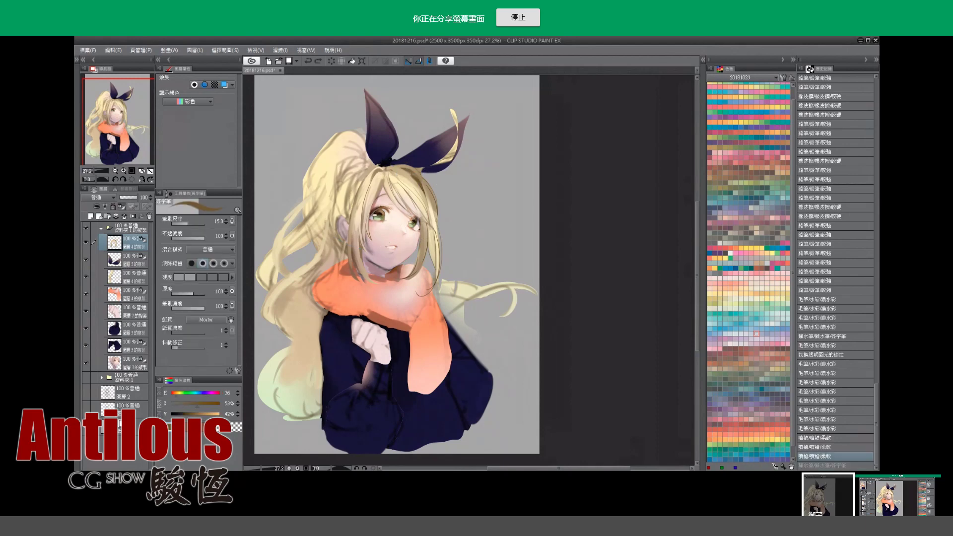
pyautogui.moveTo(418, 172); pyautogui.dragTo(406, 180)
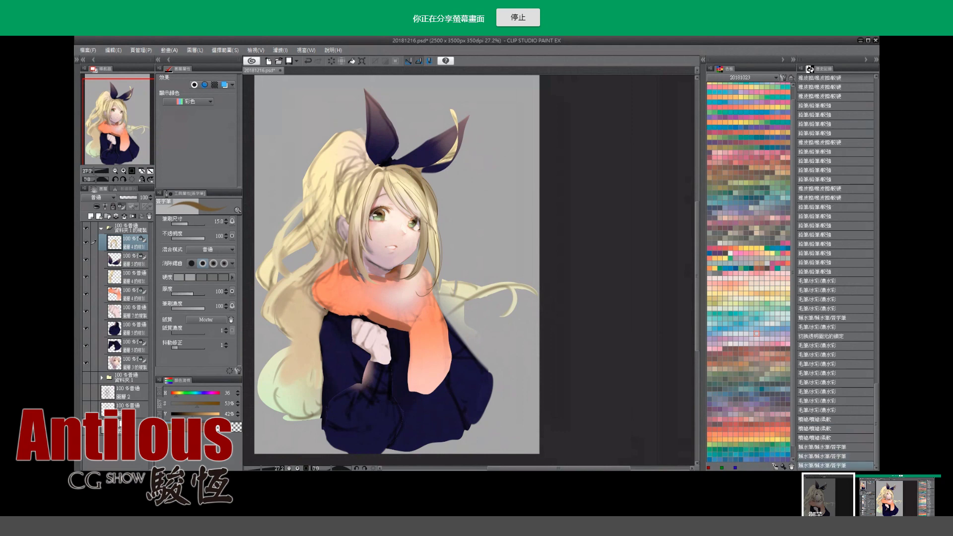
# Zoom in on the girl's face with the thick watercolour brush, undoing the last stroke.
pyautogui.press('b')
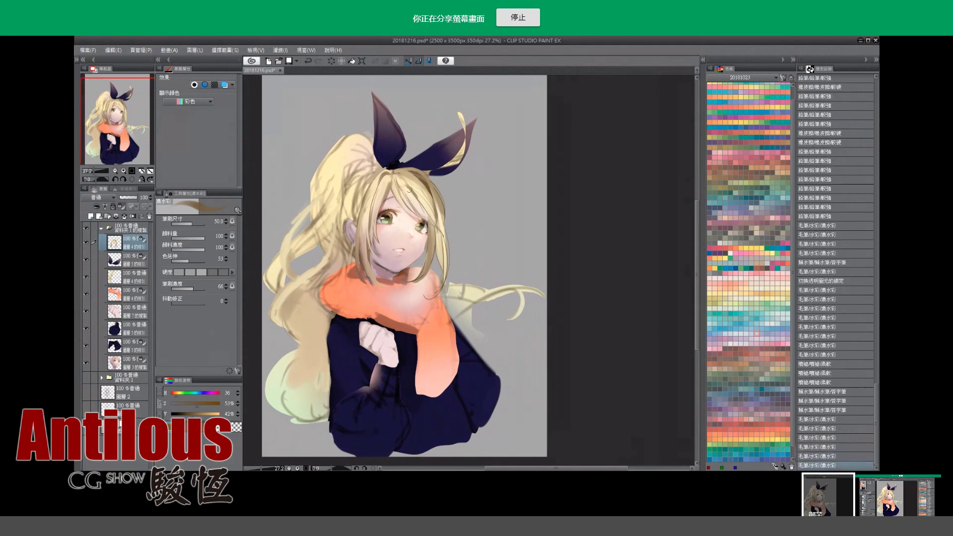
pyautogui.hotkey('ctrl', 'space')
pyautogui.click(405, 193)
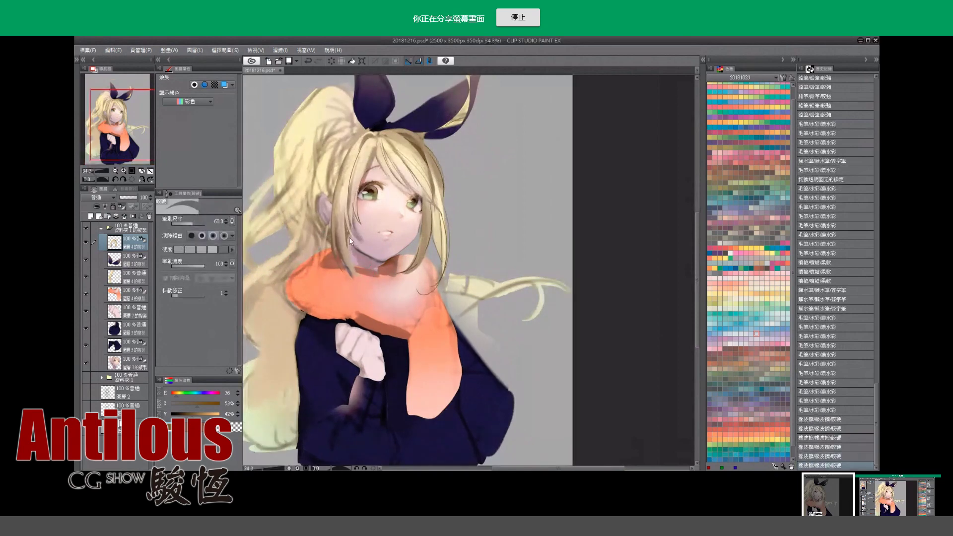
pyautogui.press('i')
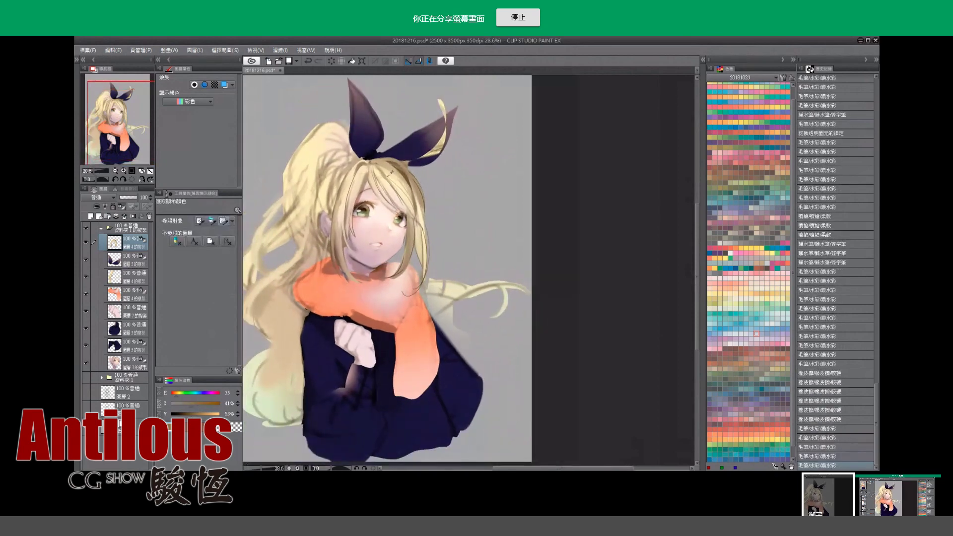
pyautogui.hotkey('ctrl', 'z')
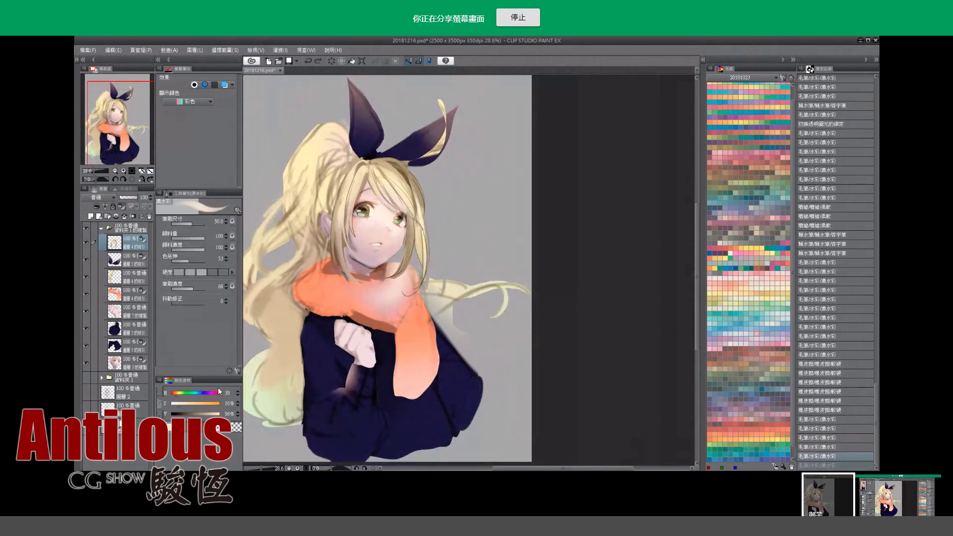
pyautogui.hotkey('ctrl', 'space')
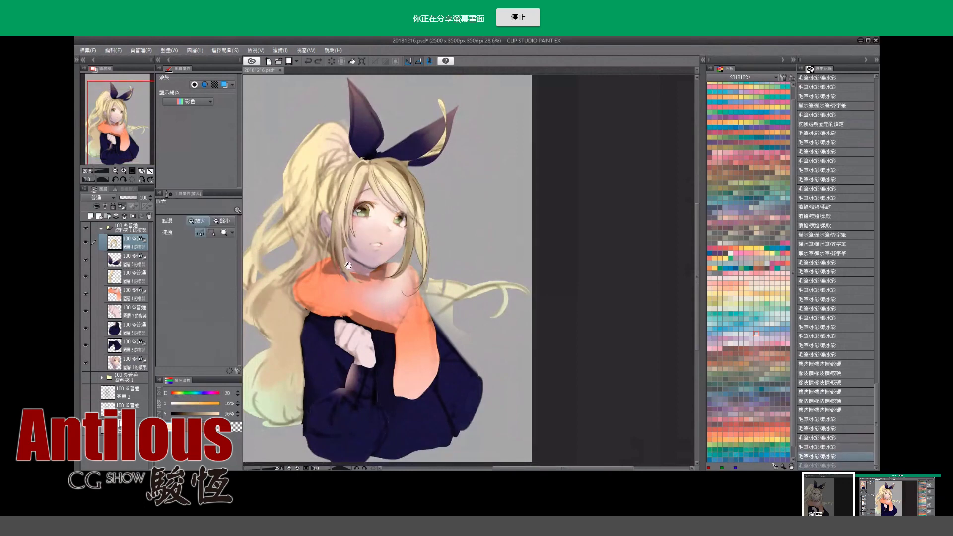
pyautogui.moveTo(349, 266); pyautogui.dragTo(254, 254)
# Paint light strokes into the blonde hair on another hair layer, undoing the trial ones.
pyautogui.click(122, 276)
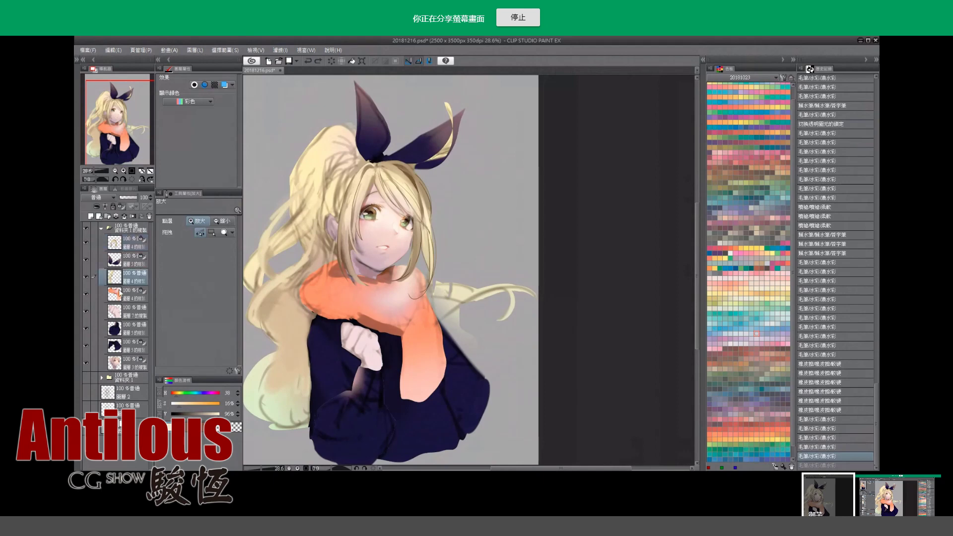
pyautogui.press('alt')
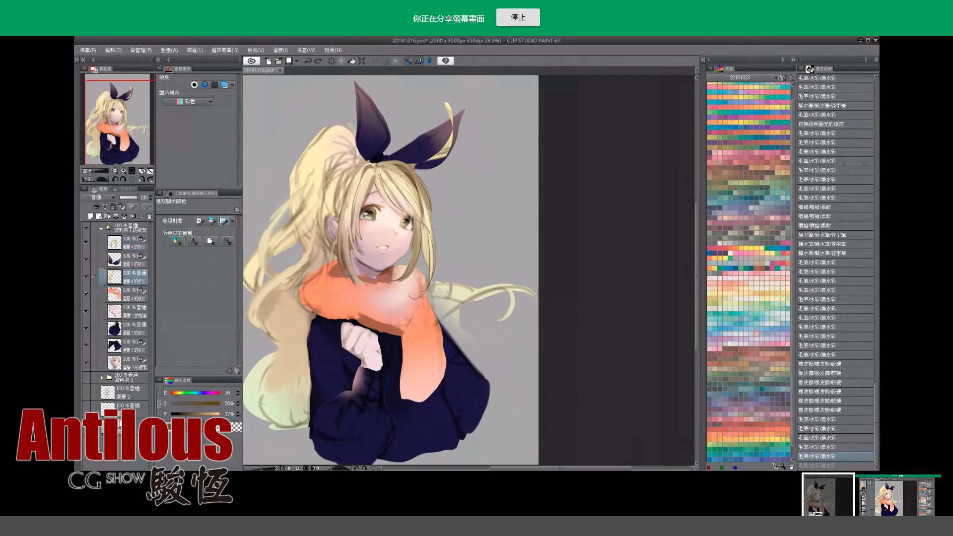
pyautogui.moveTo(323, 159); pyautogui.dragTo(347, 233)
pyautogui.moveTo(326, 183); pyautogui.dragTo(330, 238)
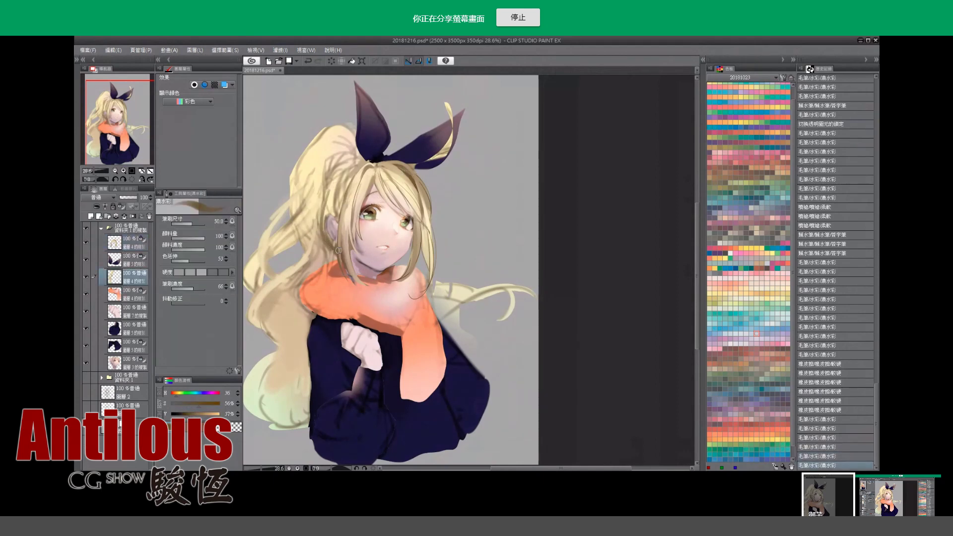
pyautogui.moveTo(326, 205); pyautogui.dragTo(335, 246)
pyautogui.hotkey('ctrl', 'z')
pyautogui.hotkey('ctrl', 'z')
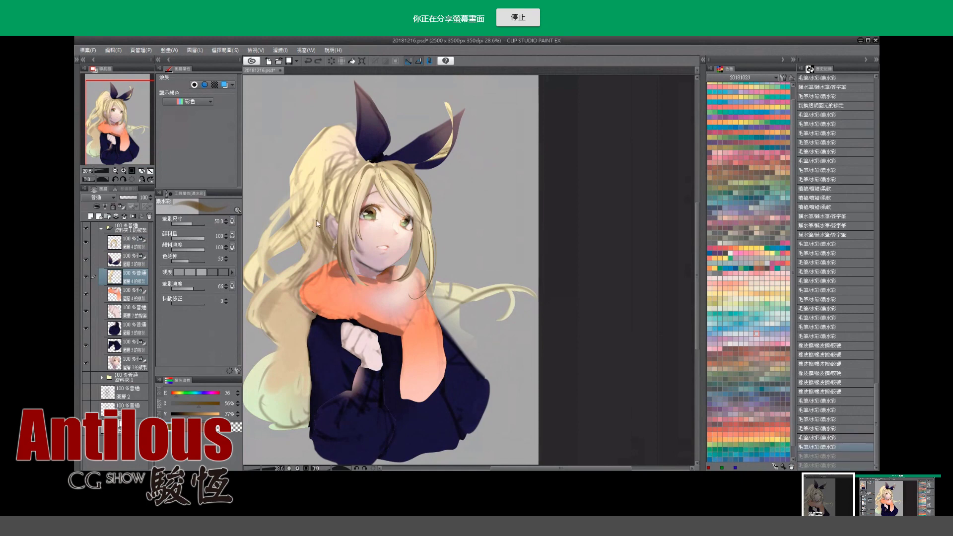
pyautogui.hotkey('ctrl', 'z')
pyautogui.click(131, 363)
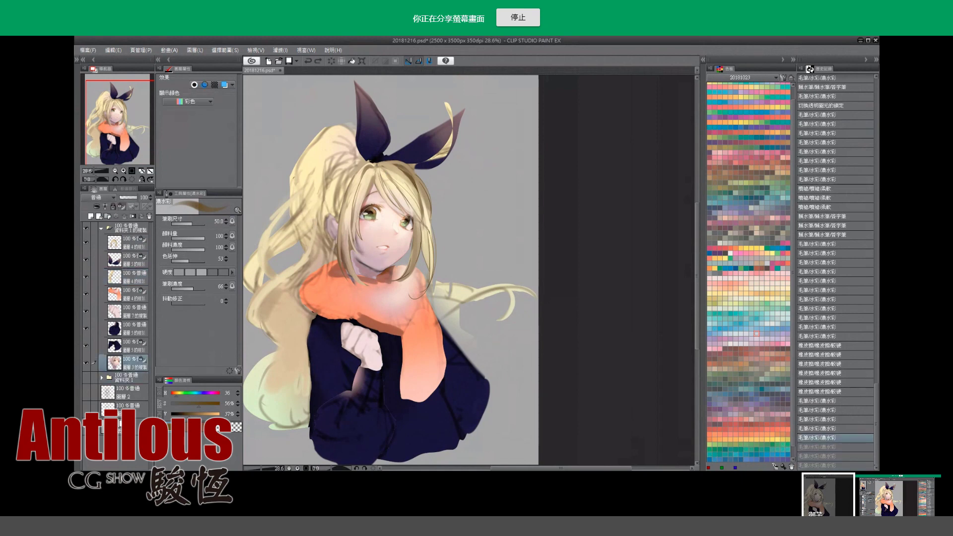
# Lasso the ear, cut and paste it onto its own layer above the hair.
pyautogui.press('m')
pyautogui.moveTo(332, 192); pyautogui.dragTo(329, 194)
pyautogui.hotkey('ctrl', 'x')
pyautogui.hotkey('ctrl', 'v')
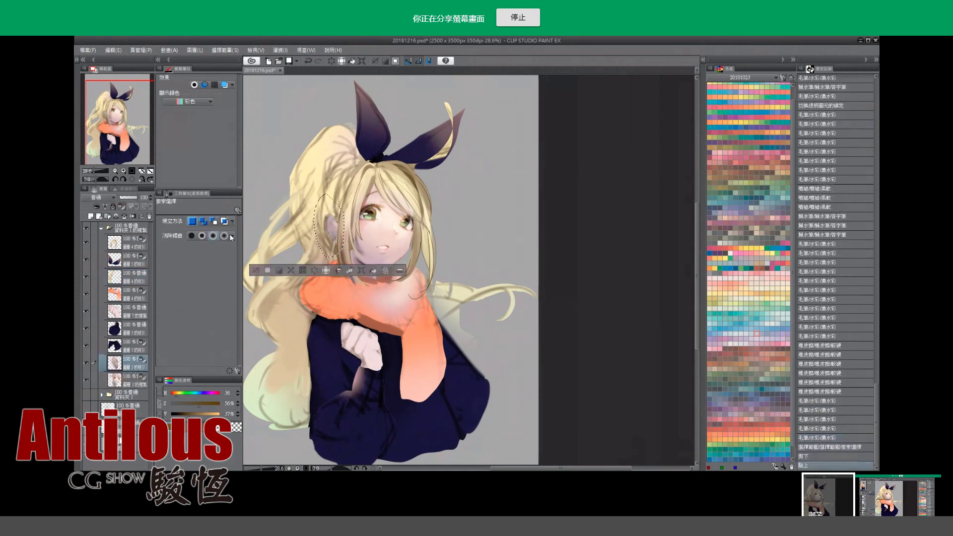
pyautogui.moveTo(124, 335); pyautogui.dragTo(143, 269)
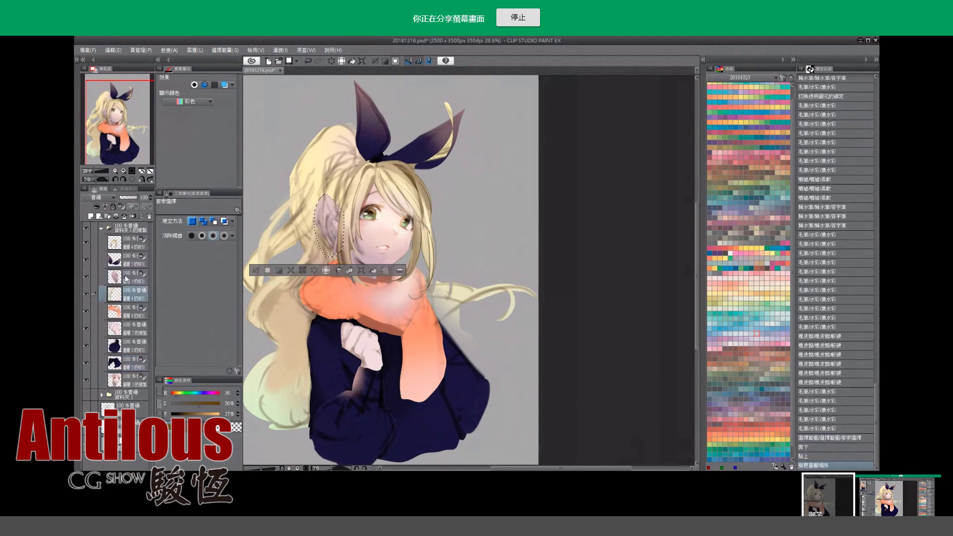
pyautogui.hotkey('ctrl', 'd')
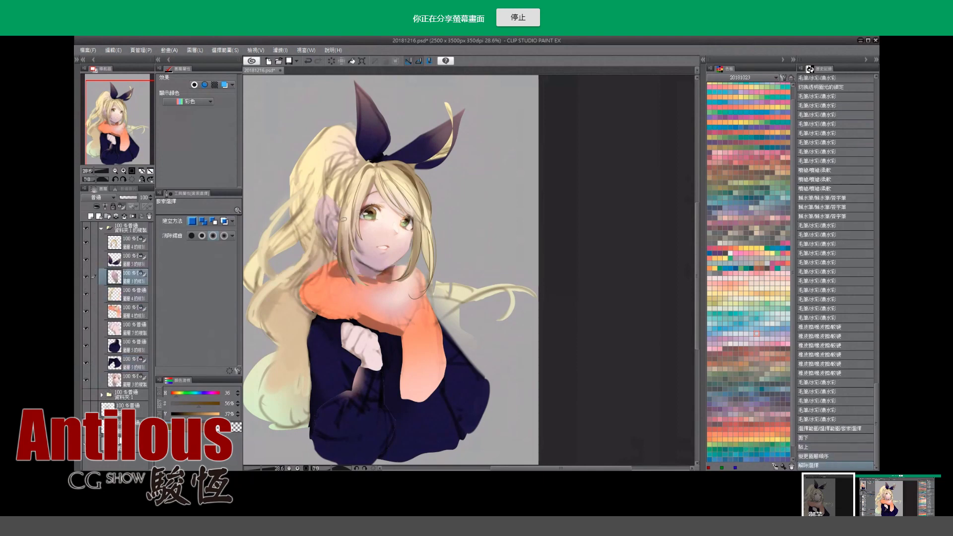
# Lasso and delete the leftover ear sketch lines.
pyautogui.moveTo(318, 211); pyautogui.dragTo(339, 198)
pyautogui.press('Delete')
pyautogui.hotkey('ctrl', 'd')
pyautogui.press('Delete')
pyautogui.hotkey('ctrl', 'd')
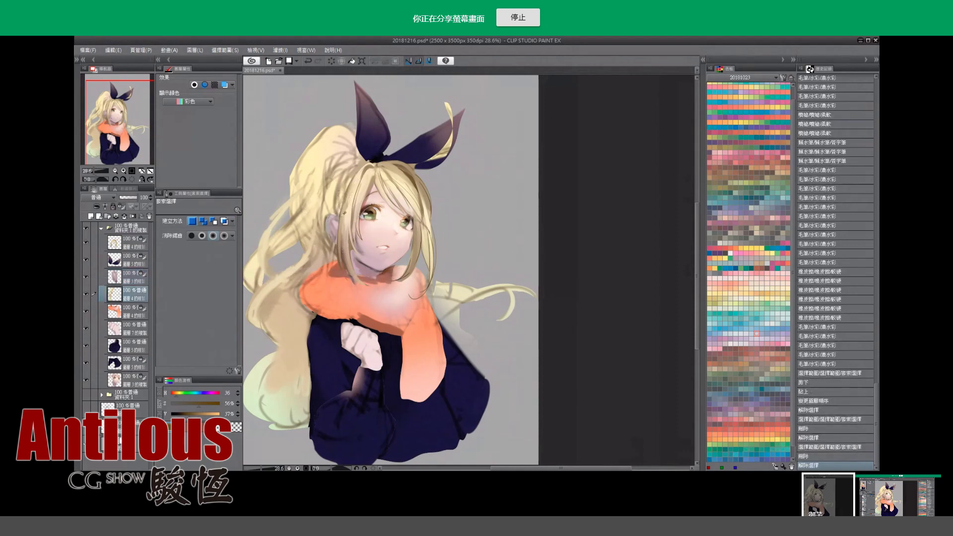
# Repaint the hair around the ear with a sampled light hair colour.
pyautogui.keyDown('alt'); pyautogui.click(335, 205); pyautogui.keyUp('alt')
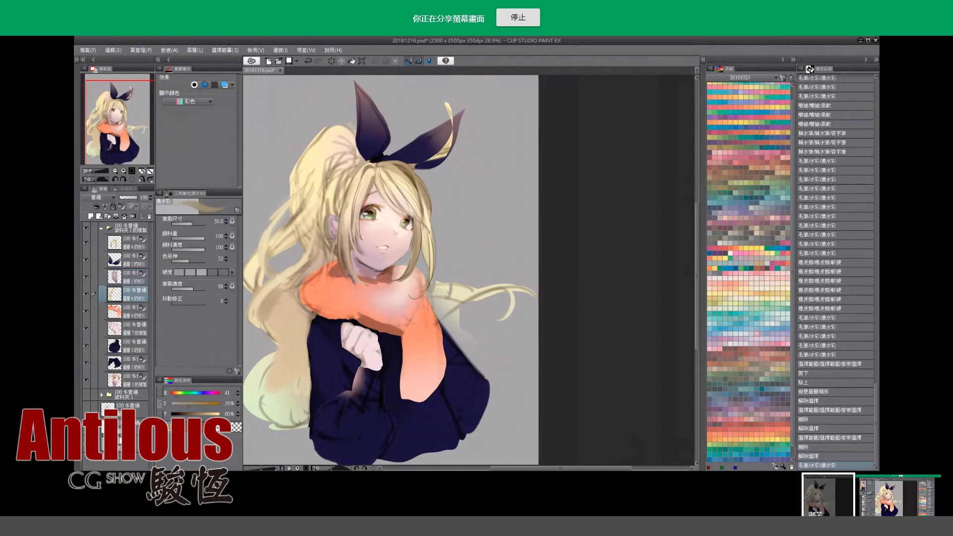
pyautogui.moveTo(323, 232); pyautogui.dragTo(330, 228)
pyautogui.moveTo(325, 234); pyautogui.dragTo(325, 218)
pyautogui.moveTo(322, 225); pyautogui.dragTo(325, 219)
pyautogui.press('alt')
pyautogui.hotkey('ctrl', 'y')
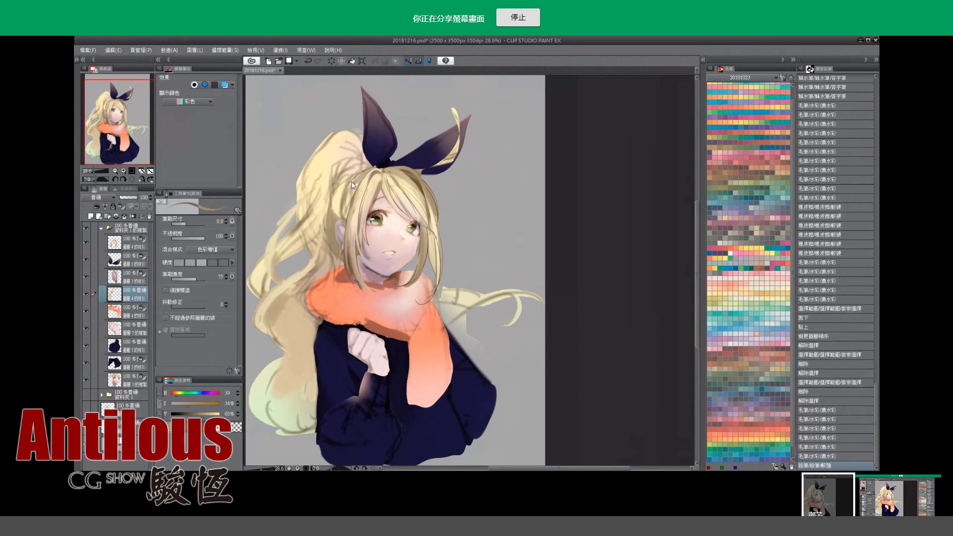
pyautogui.hotkey('ctrl', 'z')
pyautogui.hotkey('ctrl', 'y')
pyautogui.hotkey('ctrl', 'z')
pyautogui.hotkey('ctrl', 'y')
pyautogui.hotkey('ctrl', 'z')
# Add faint sampled-colour strokes in the upper hair, comparing them via undo and redo.
pyautogui.moveTo(338, 186); pyautogui.dragTo(357, 171)
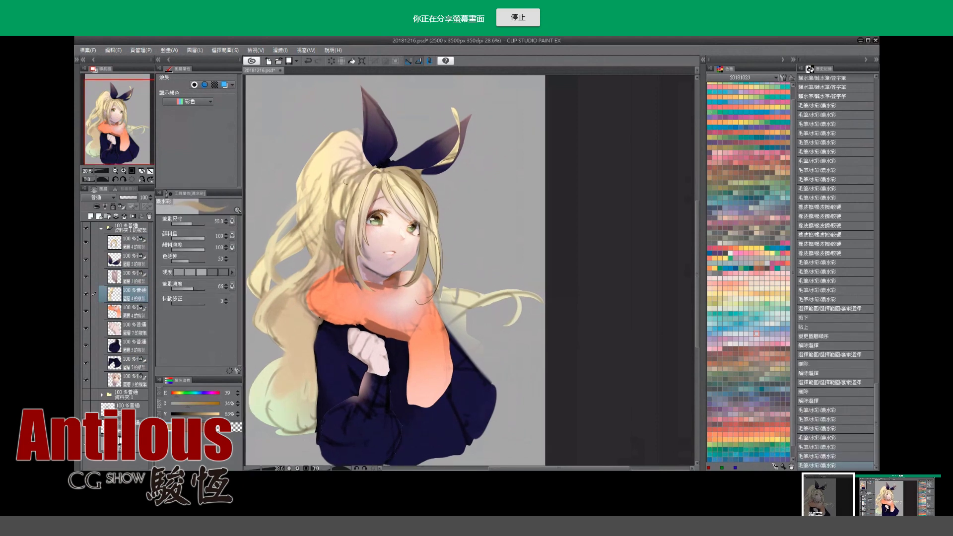
pyautogui.moveTo(334, 203); pyautogui.dragTo(330, 217)
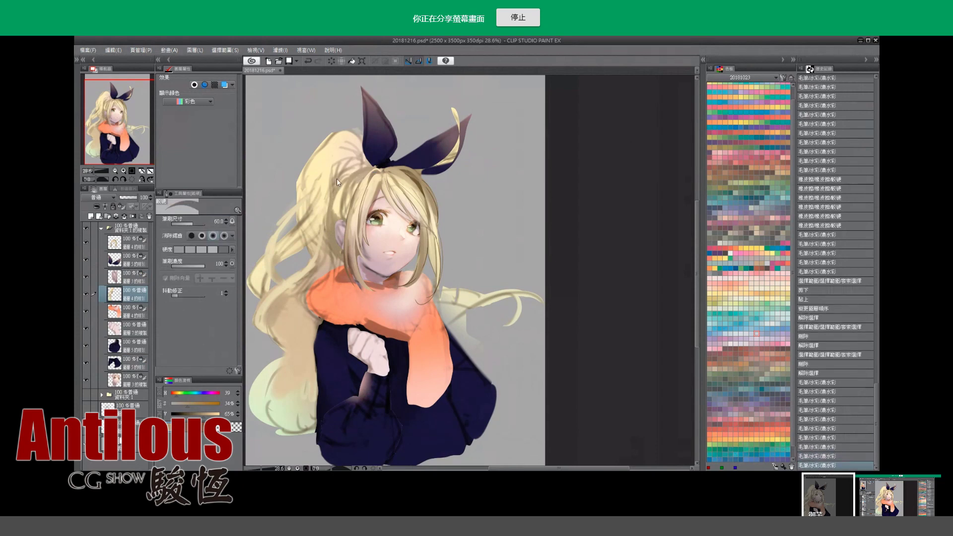
pyautogui.hotkey('ctrl', 'z')
pyautogui.press('i')
pyautogui.keyDown('alt'); pyautogui.click(334, 213); pyautogui.keyUp('alt')
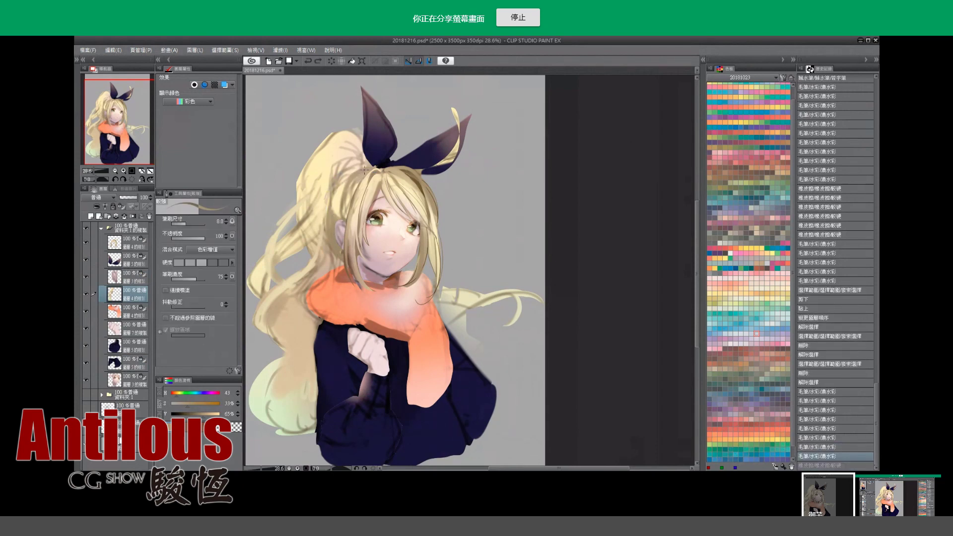
pyautogui.moveTo(347, 184); pyautogui.dragTo(364, 164)
pyautogui.hotkey('ctrl', 'z')
pyautogui.hotkey('ctrl', 'y')
pyautogui.hotkey('ctrl', 'z')
pyautogui.hotkey('ctrl', 'y')
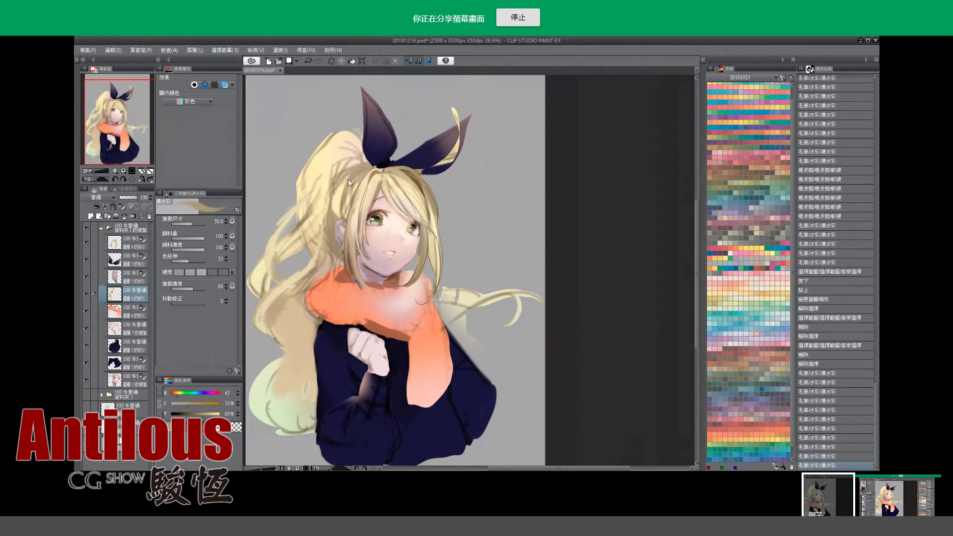
pyautogui.hotkey('ctrl', 'z')
pyautogui.hotkey('ctrl', 'y')
pyautogui.hotkey('ctrl', 'z')
pyautogui.hotkey('ctrl', 'y')
# Paint light highlights on the hair beside the ear, undoing the last stroke.
pyautogui.keyDown('alt'); pyautogui.click(329, 202); pyautogui.keyUp('alt')
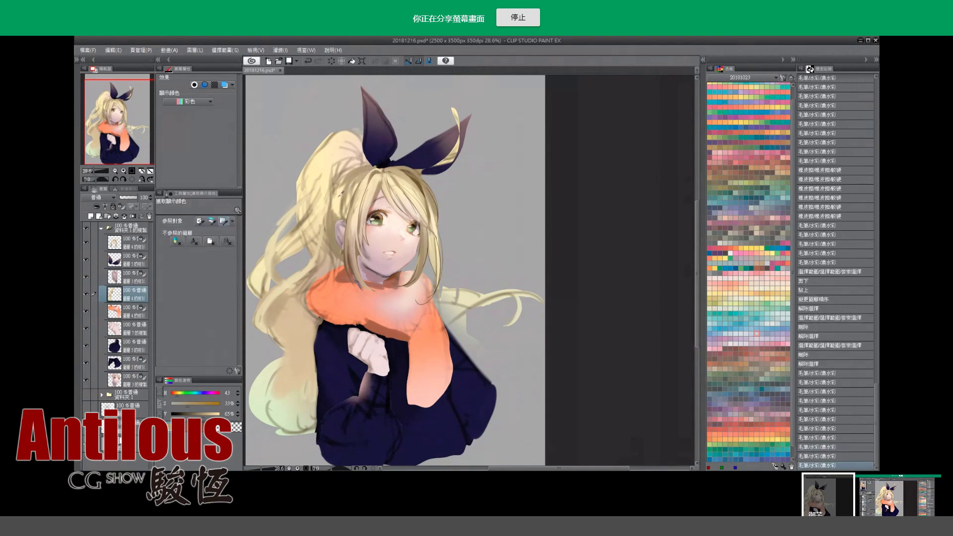
pyautogui.moveTo(347, 219); pyautogui.dragTo(345, 186)
pyautogui.moveTo(342, 220)
pyautogui.mouseDown()
pyautogui.moveTo(342, 188)
pyautogui.moveTo(377, 169)
pyautogui.moveTo(328, 204)
pyautogui.mouseUp()
pyautogui.scroll(-2, 355, 175)
pyautogui.hotkey('ctrl', 'z')
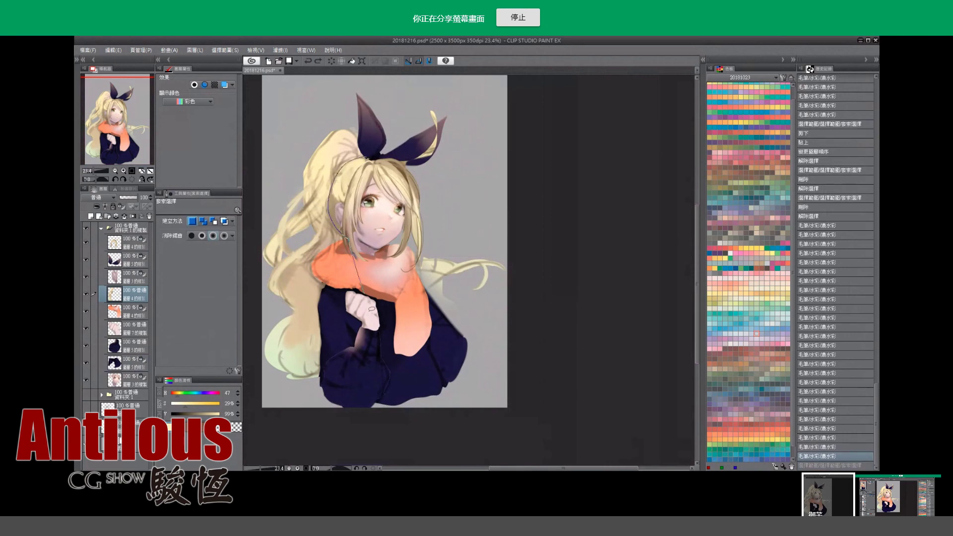
# Lasso the left ponytail hair, paste it onto a new layer and clear the leftover area.
pyautogui.moveTo(363, 293); pyautogui.dragTo(377, 109)
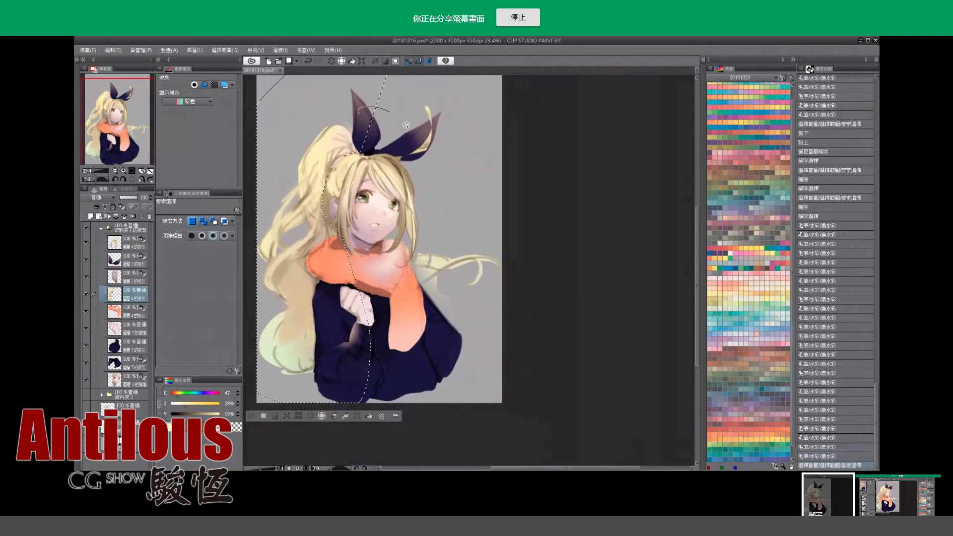
pyautogui.moveTo(396, 77); pyautogui.dragTo(298, 78)
pyautogui.hotkey('ctrl', 'x')
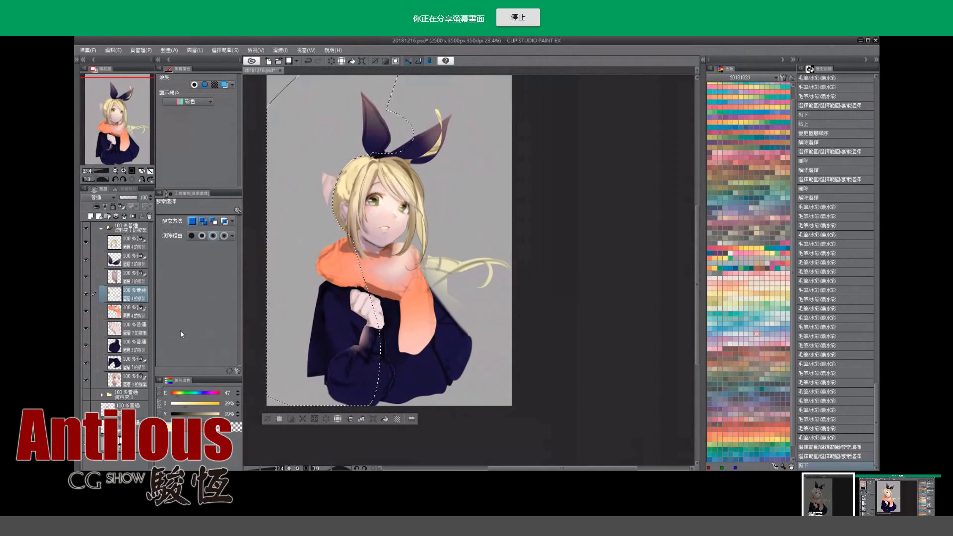
pyautogui.hotkey('ctrl', 'v')
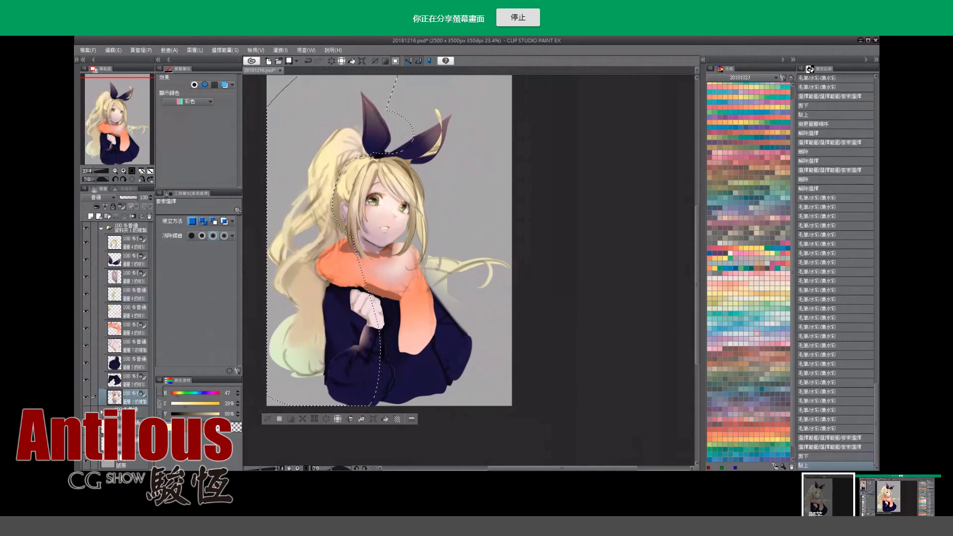
pyautogui.press('Delete')
pyautogui.hotkey('ctrl', 'd')
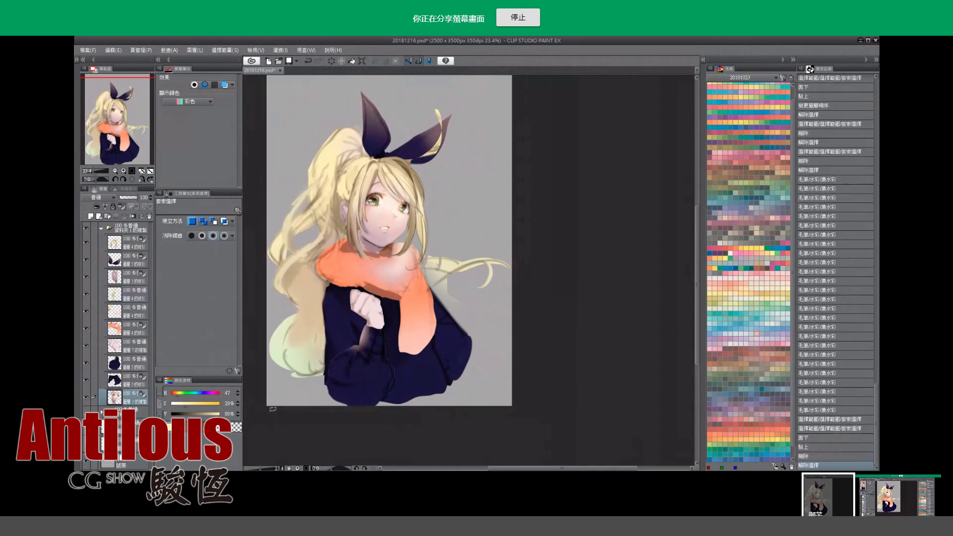
# Transform another layer in the folder and move it down one place in the stack.
pyautogui.moveTo(278, 247); pyautogui.dragTo(293, 247)
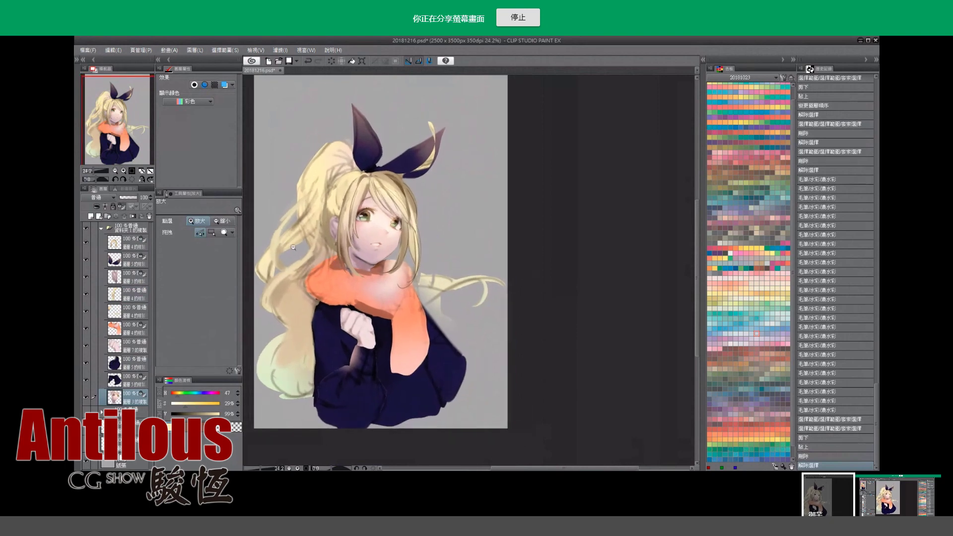
pyautogui.click(122, 281)
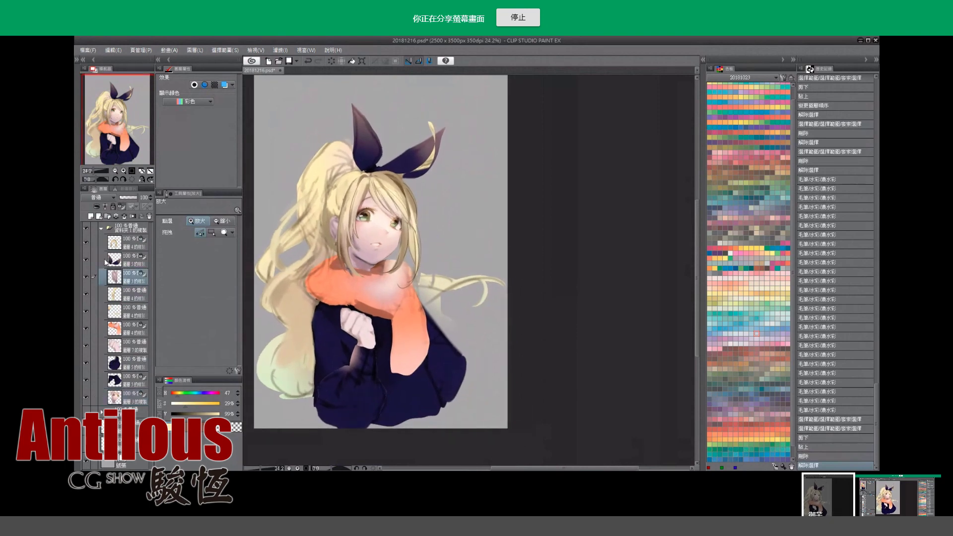
pyautogui.click(123, 297)
pyautogui.hotkey('ctrl', 't')
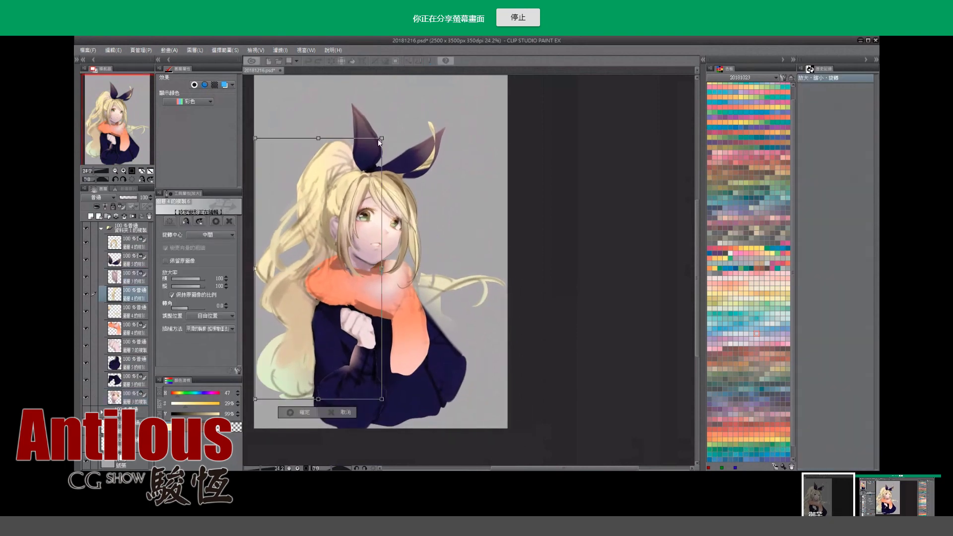
pyautogui.press('Return')
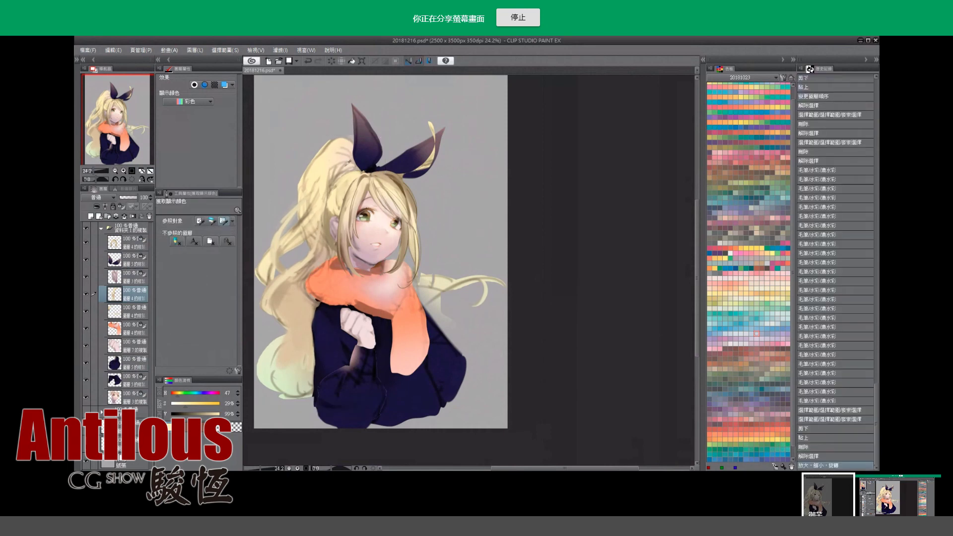
pyautogui.press('b')
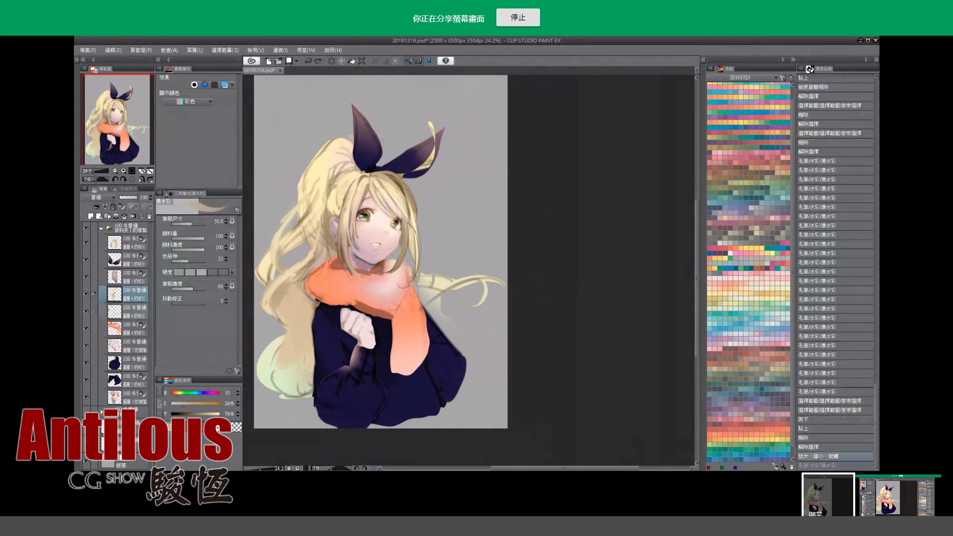
pyautogui.click(85, 294)
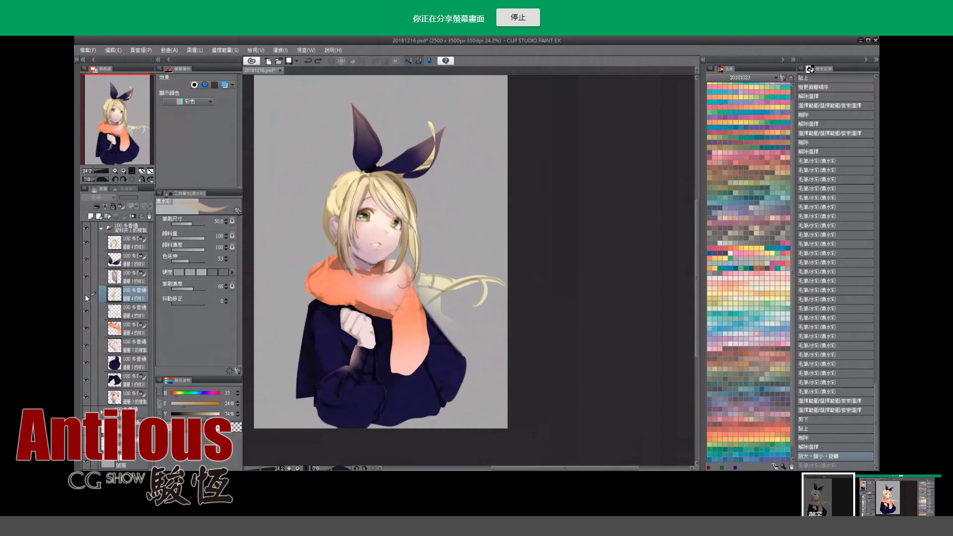
pyautogui.moveTo(124, 294); pyautogui.dragTo(124, 311)
# Paint sampled hair colour into the hair with watercolour, then erase stray paint.
pyautogui.press('i')
pyautogui.click(352, 165)
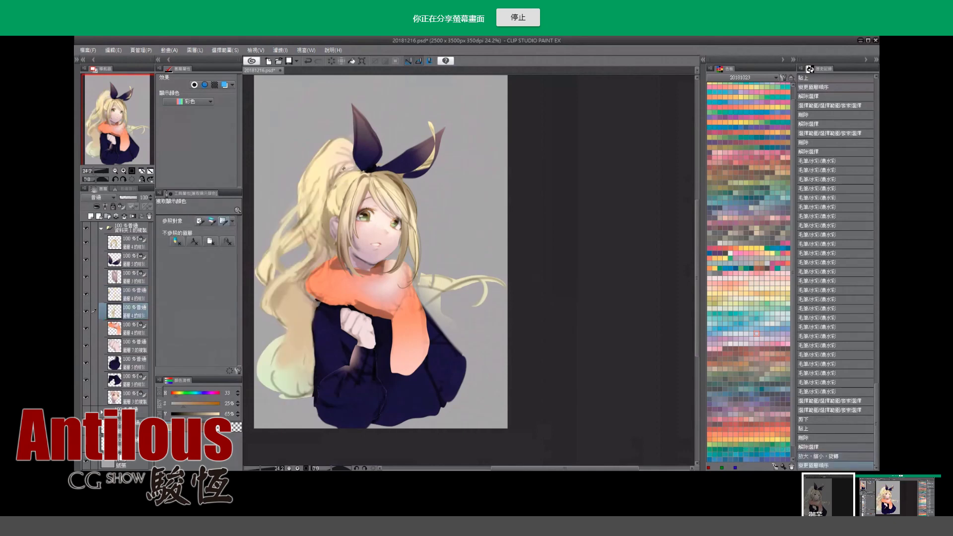
pyautogui.press('b')
pyautogui.moveTo(347, 171)
pyautogui.mouseDown()
pyautogui.moveTo(367, 169)
pyautogui.moveTo(338, 132)
pyautogui.mouseUp()
pyautogui.press('e')
pyautogui.moveTo(385, 163); pyautogui.dragTo(377, 171)
# Shift the bow slightly left with a transform and lower its layer in the stack.
pyautogui.press('i')
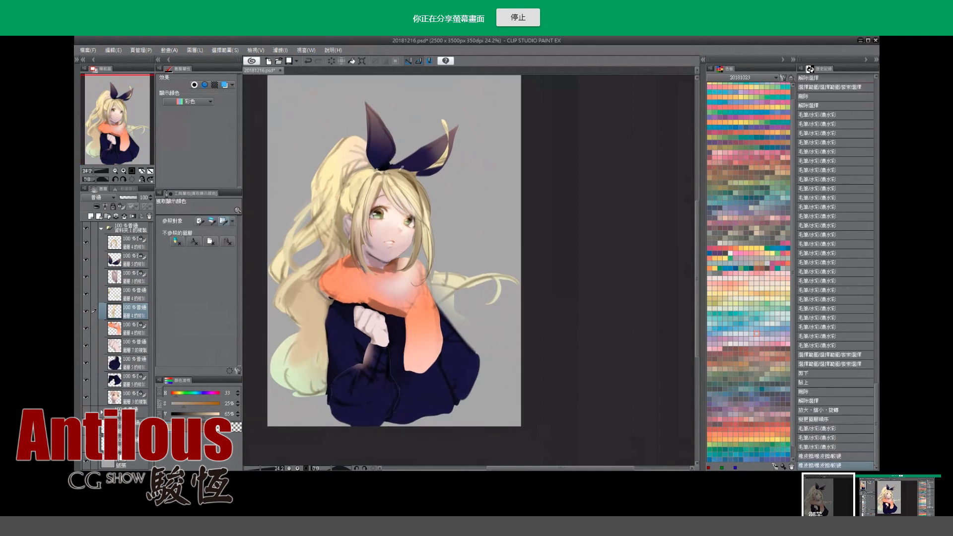
pyautogui.click(401, 168)
pyautogui.keyDown('ctrl'); pyautogui.keyDown('shift'); pyautogui.click(380, 174); pyautogui.keyUp('shift'); pyautogui.keyUp('ctrl')
pyautogui.hotkey('ctrl', 't')
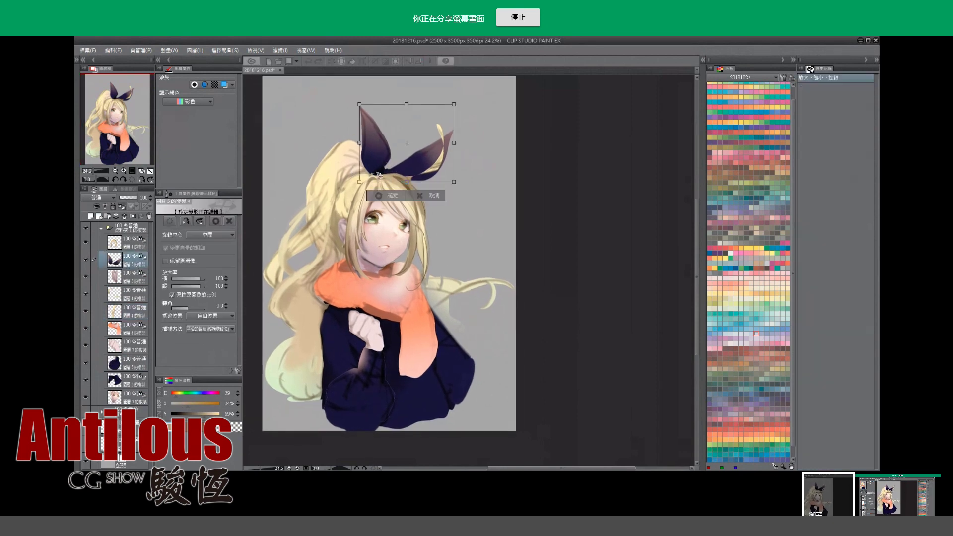
pyautogui.hotkey('ctrl', '[')
pyautogui.hotkey('ctrl', '[')
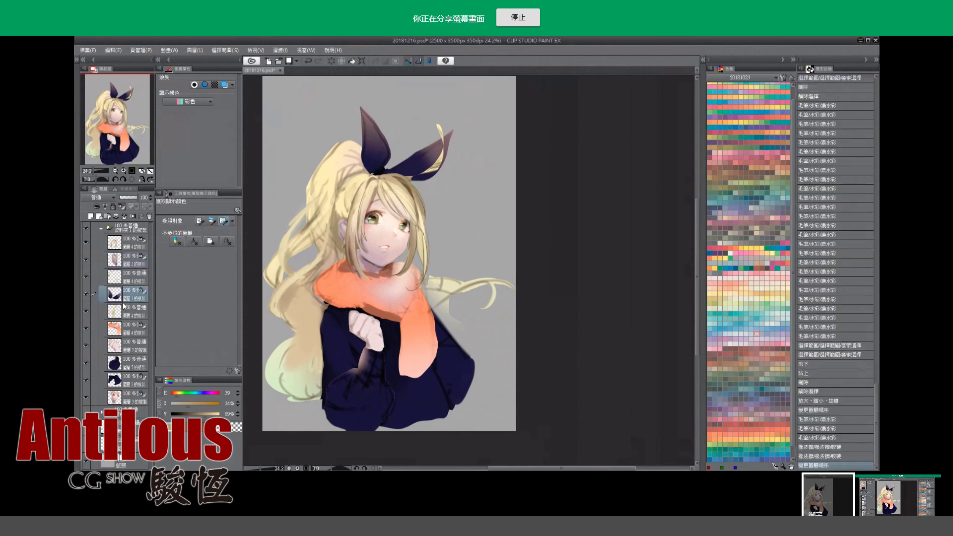
pyautogui.moveTo(383, 178); pyautogui.dragTo(372, 175)
pyautogui.press('Return')
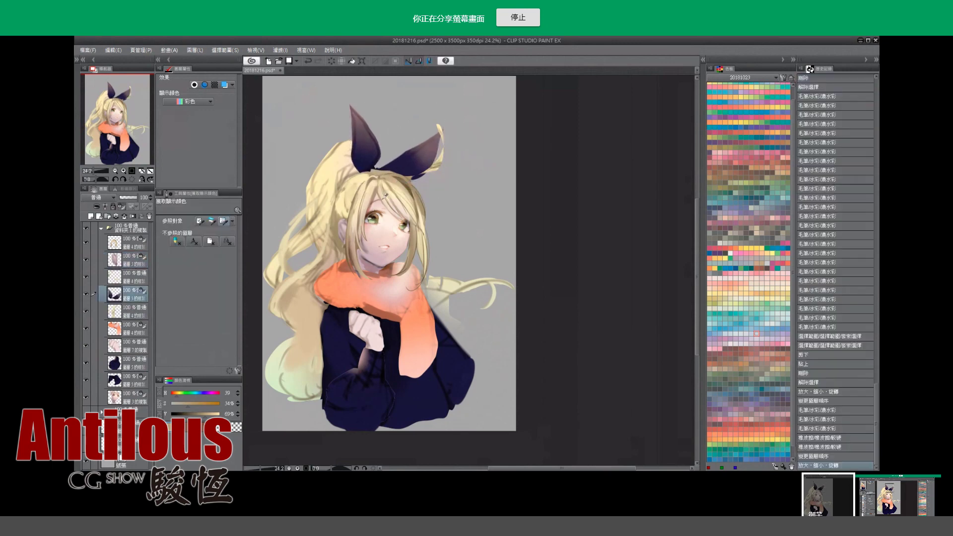
# Erase hair paint around the bow on the layer above, then zoom in on the bow.
pyautogui.hotkey('alt', ']')
pyautogui.press('e')
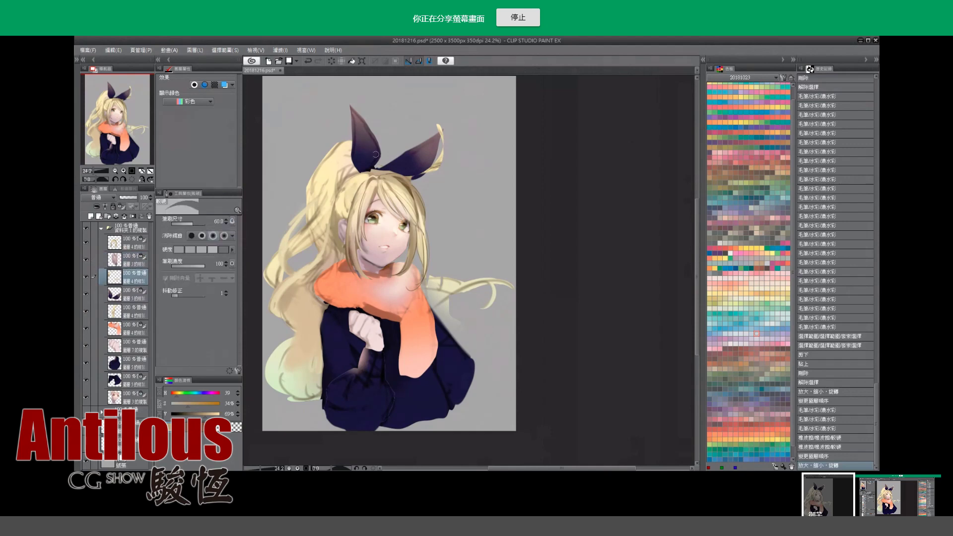
pyautogui.moveTo(363, 169)
pyautogui.mouseDown()
pyautogui.moveTo(377, 170)
pyautogui.moveTo(365, 165)
pyautogui.mouseUp()
pyautogui.hotkey('ctrl', 'z')
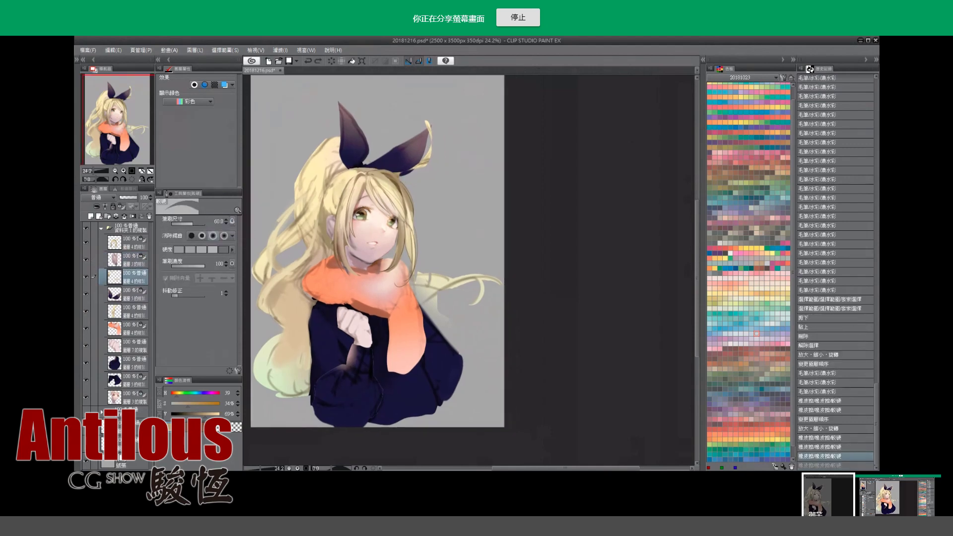
pyautogui.click(126, 243)
pyautogui.hotkey('ctrl', 'y')
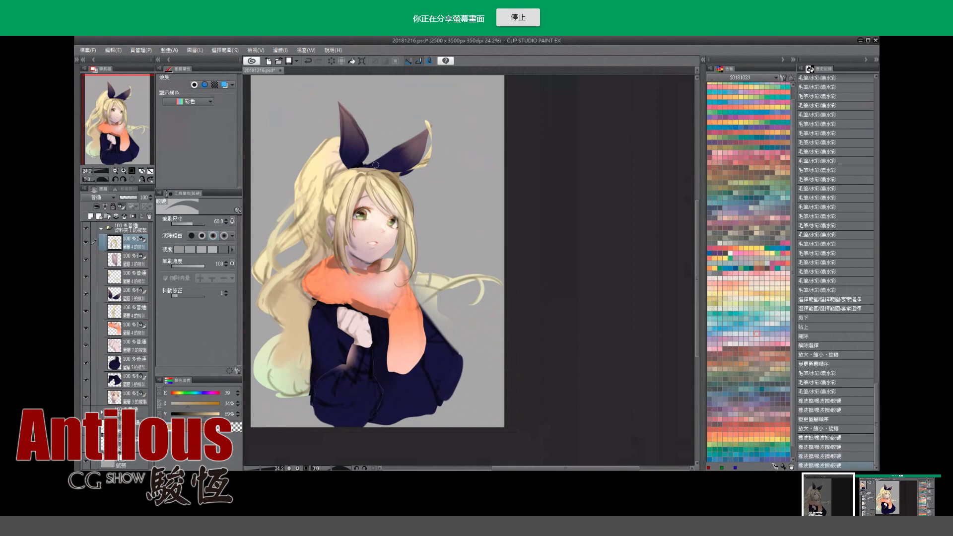
pyautogui.hotkey('ctrl', 'space')
pyautogui.moveTo(368, 146)
pyautogui.mouseDown()
pyautogui.moveTo(322, 205)
pyautogui.moveTo(298, 204)
pyautogui.mouseUp()
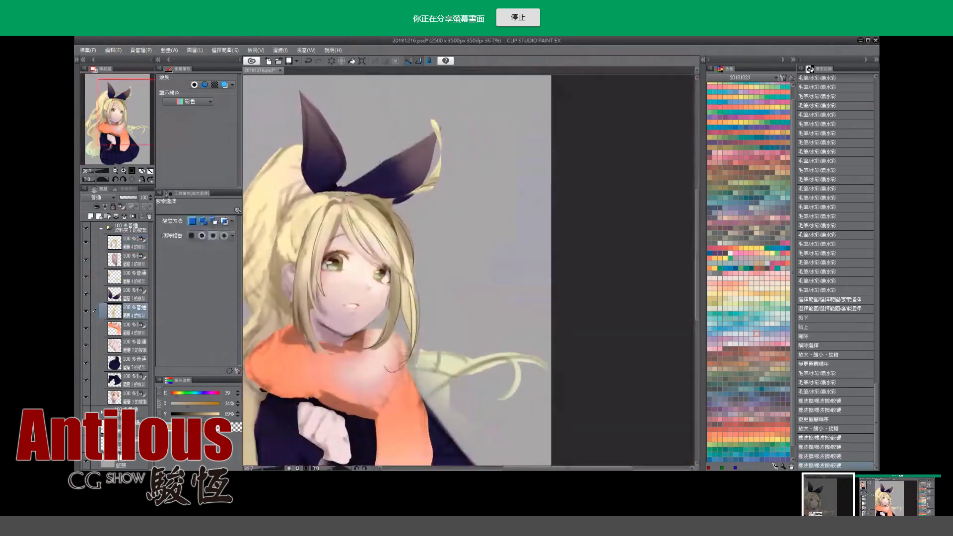
# Trim part of the bow with a freehand selection, then cut and paste the bow onto a new layer.
pyautogui.press('m')
pyautogui.moveTo(375, 164); pyautogui.dragTo(371, 157)
pyautogui.press('Delete')
pyautogui.hotkey('ctrl', 'd')
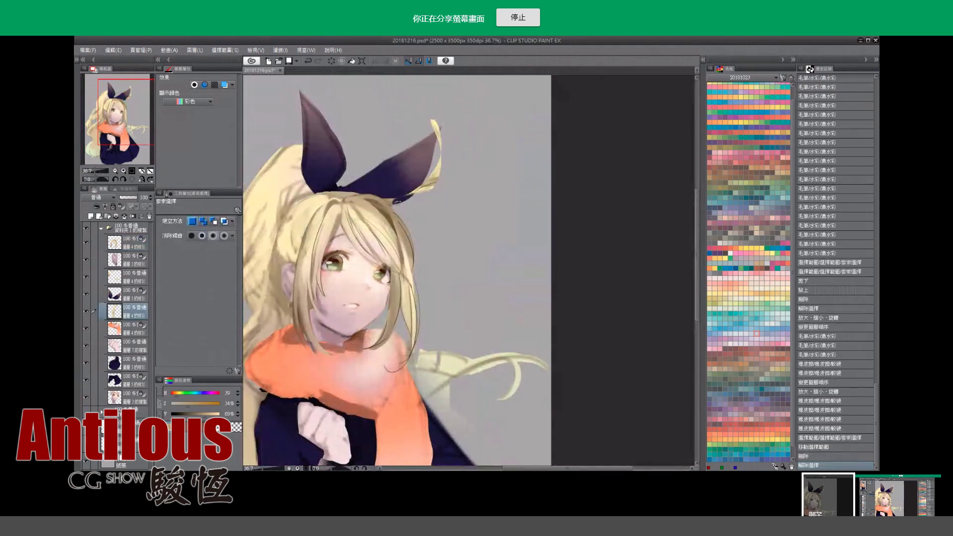
pyautogui.moveTo(374, 196)
pyautogui.mouseDown()
pyautogui.moveTo(344, 210)
pyautogui.moveTo(365, 121)
pyautogui.mouseUp()
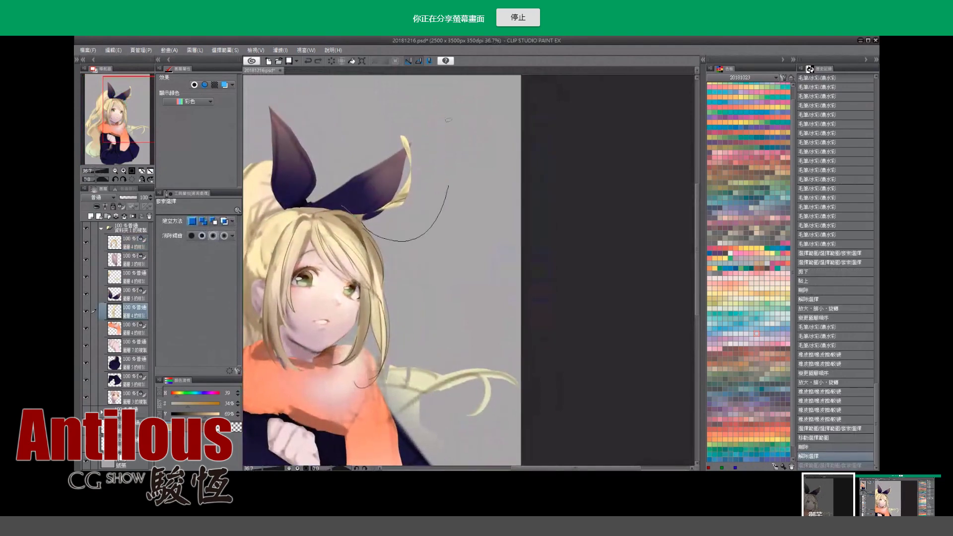
pyautogui.click(121, 239)
pyautogui.hotkey('ctrl', 'x')
pyautogui.hotkey('ctrl', 'v')
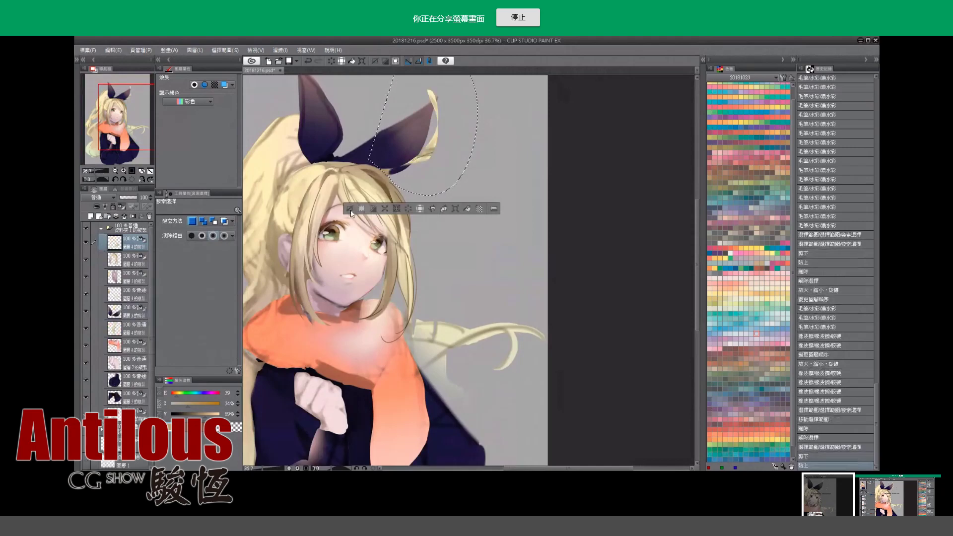
pyautogui.hotkey('ctrl', 'd')
# Repaint the top of the hair with the watercolour brush, undoing an accidental hair move.
pyautogui.scroll(-3, 288, 240)
pyautogui.scroll(2, 288, 241)
pyautogui.press('o')
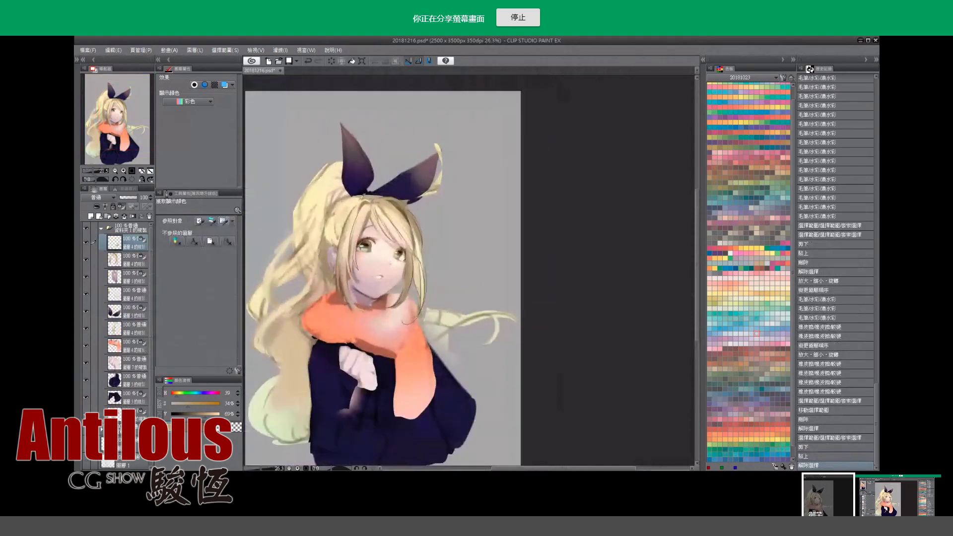
pyautogui.moveTo(366, 203); pyautogui.dragTo(362, 201)
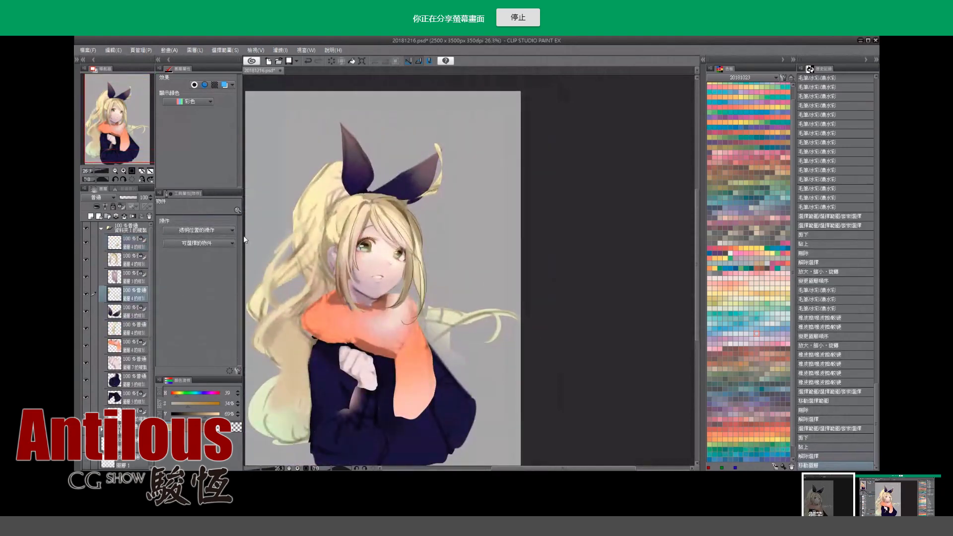
pyautogui.hotkey('ctrl', 'z')
pyautogui.press('i')
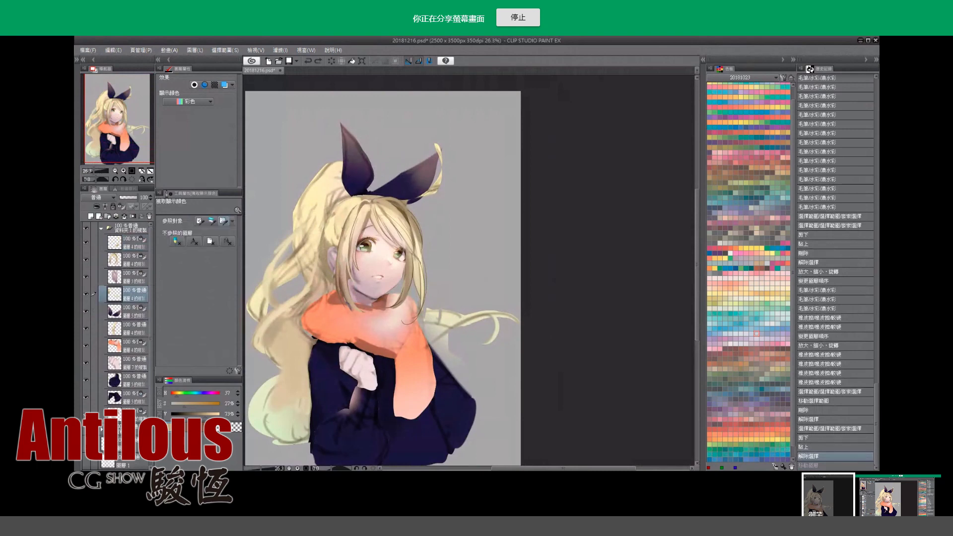
pyautogui.press('b')
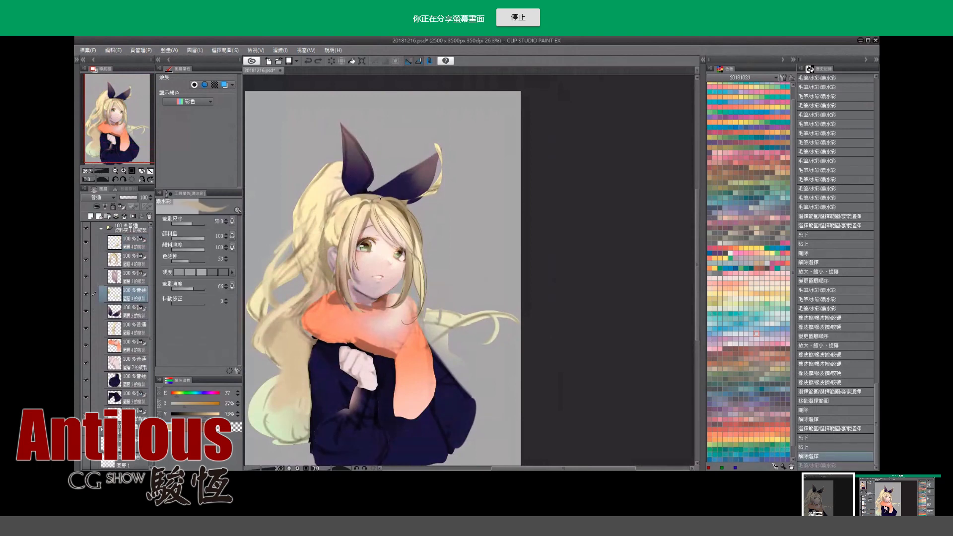
pyautogui.moveTo(372, 194)
pyautogui.mouseDown()
pyautogui.moveTo(392, 206)
pyautogui.moveTo(362, 191)
pyautogui.moveTo(343, 202)
pyautogui.moveTo(354, 195)
pyautogui.moveTo(335, 258)
pyautogui.mouseUp()
# Sample another hair colour and test brush strokes, undoing them.
pyautogui.press('i')
pyautogui.scroll(-1, 358, 183)
pyautogui.click(359, 187)
pyautogui.press('b')
pyautogui.hotkey('ctrl', 'z')
pyautogui.press('b')
pyautogui.hotkey('ctrl', 'z')
# Sample a dark shadow colour and paint a dark stroke into the hair, comparing with and without it.
pyautogui.scroll(-1, 340, 233)
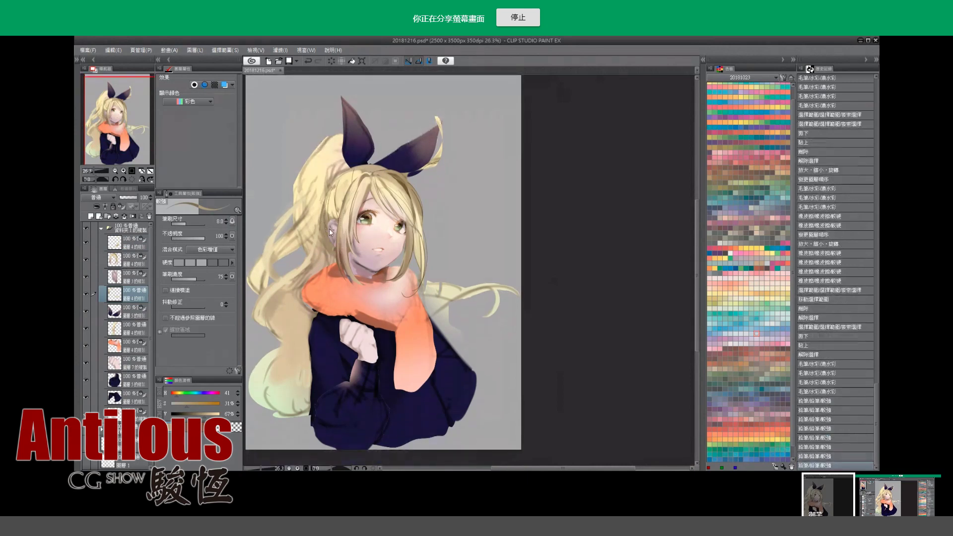
pyautogui.hotkey('ctrl', 'z')
pyautogui.press('alt')
pyautogui.keyDown('alt'); pyautogui.click(325, 200); pyautogui.keyUp('alt')
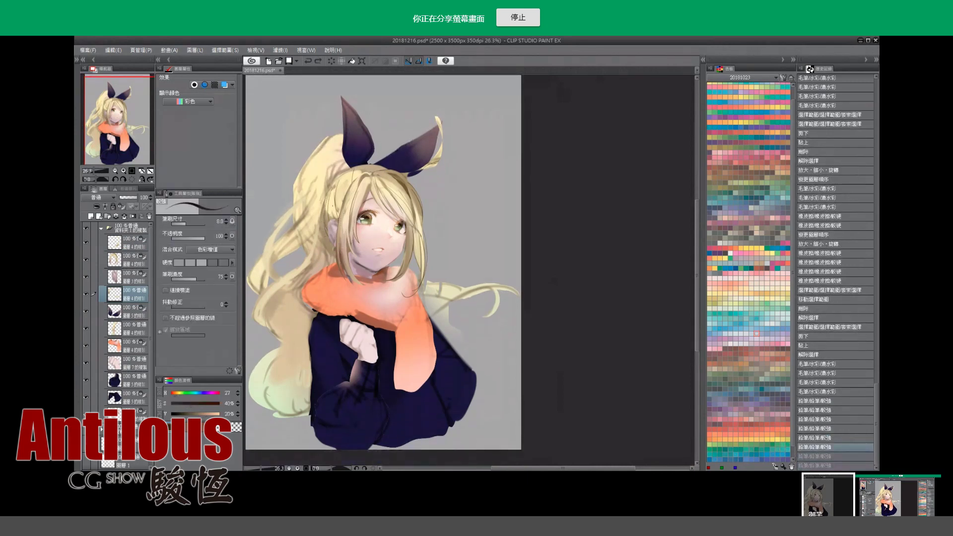
pyautogui.moveTo(327, 193); pyautogui.dragTo(330, 254)
pyautogui.hotkey('ctrl', 'z')
pyautogui.hotkey('ctrl', 'y')
pyautogui.hotkey('ctrl', 'y')
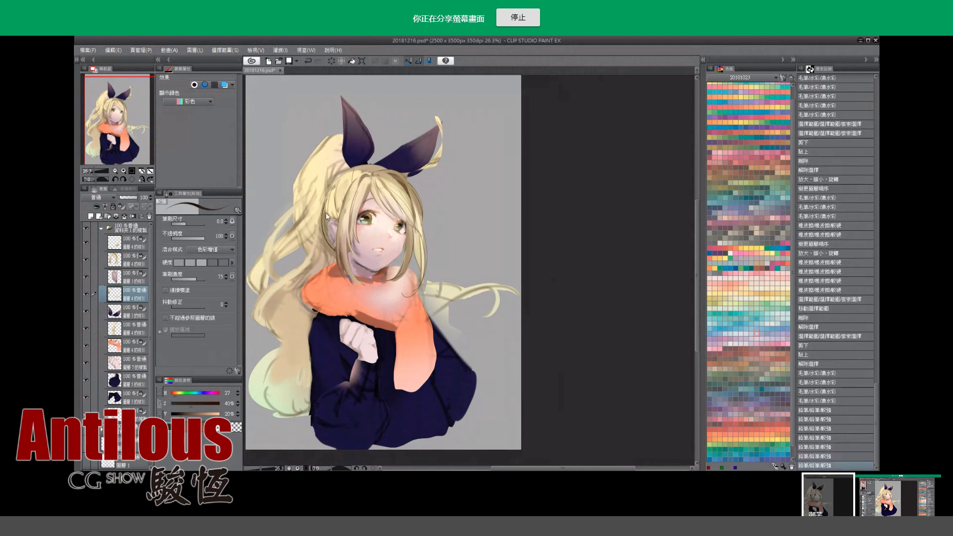
pyautogui.hotkey('ctrl', 'z')
pyautogui.hotkey('ctrl', 'y')
# Zoom and pan to check the face, then save the painting as 20181216.psd.
pyautogui.keyDown('ctrl'); pyautogui.click(338, 241); pyautogui.keyUp('ctrl')
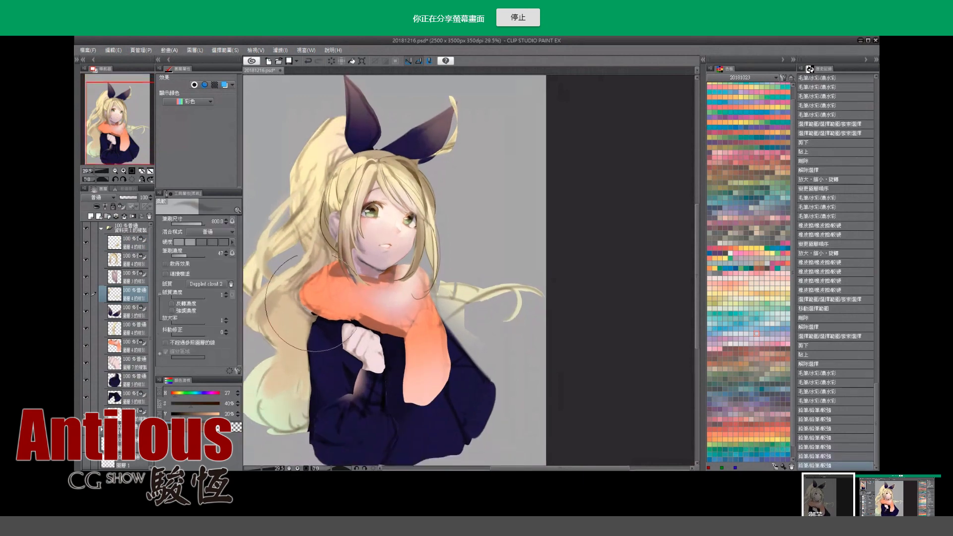
pyautogui.moveTo(397, 359)
pyautogui.mouseDown()
pyautogui.moveTo(395, 337)
pyautogui.moveTo(408, 326)
pyautogui.mouseUp()
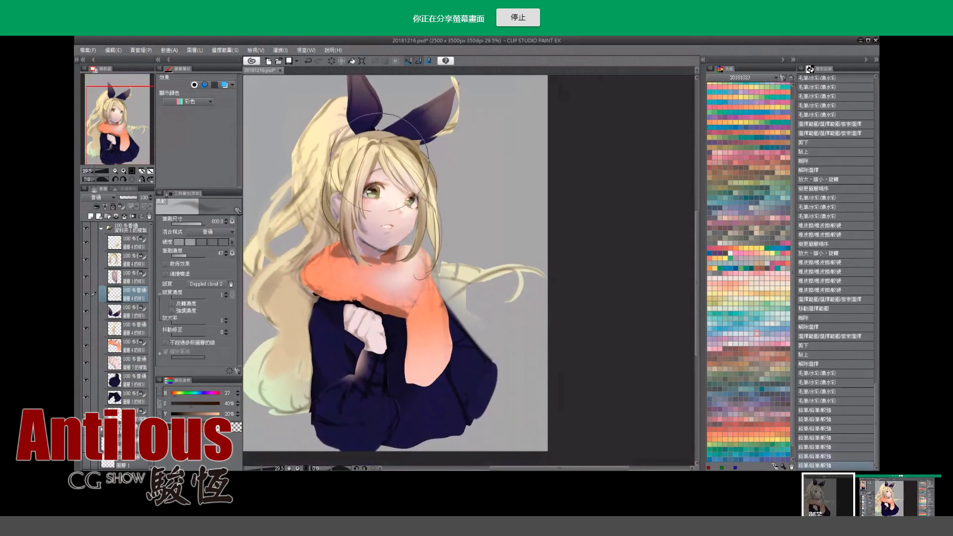
pyautogui.keyDown('ctrl'); pyautogui.keyDown('alt'); pyautogui.click(398, 265); pyautogui.keyUp('alt'); pyautogui.keyUp('ctrl')
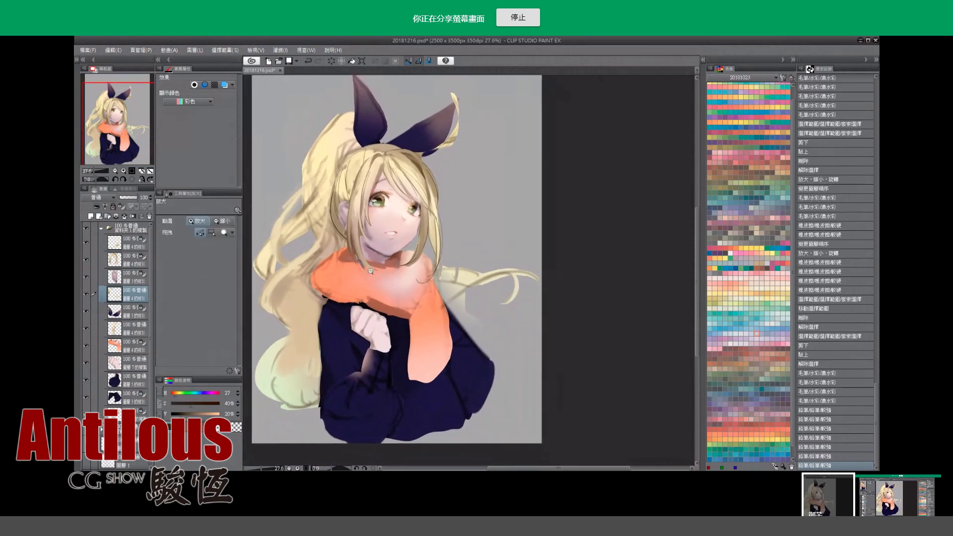
pyautogui.hotkey('ctrl', 's')
pyautogui.click(130, 413)
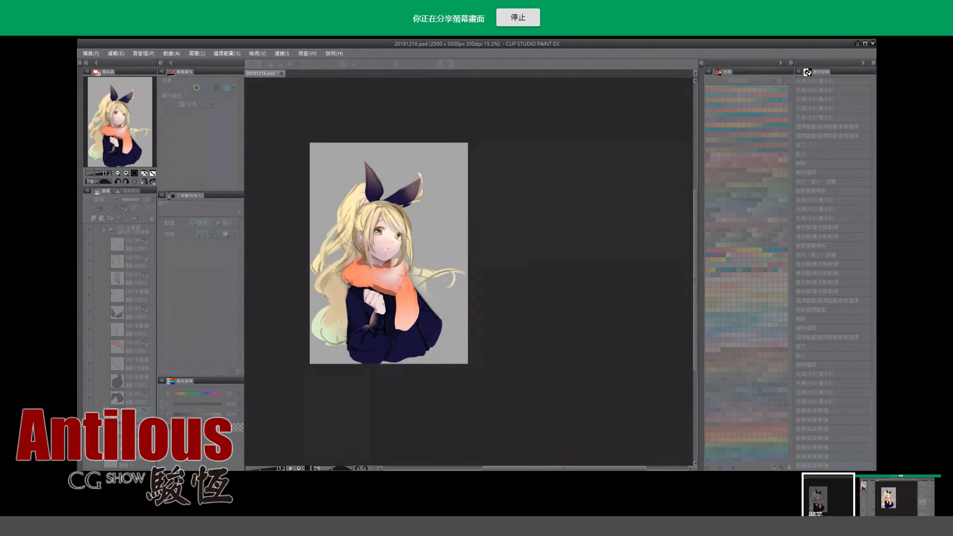
# Zoom in on the face, select a middle layer and sample a colour from the painting.
pyautogui.click(400, 245)
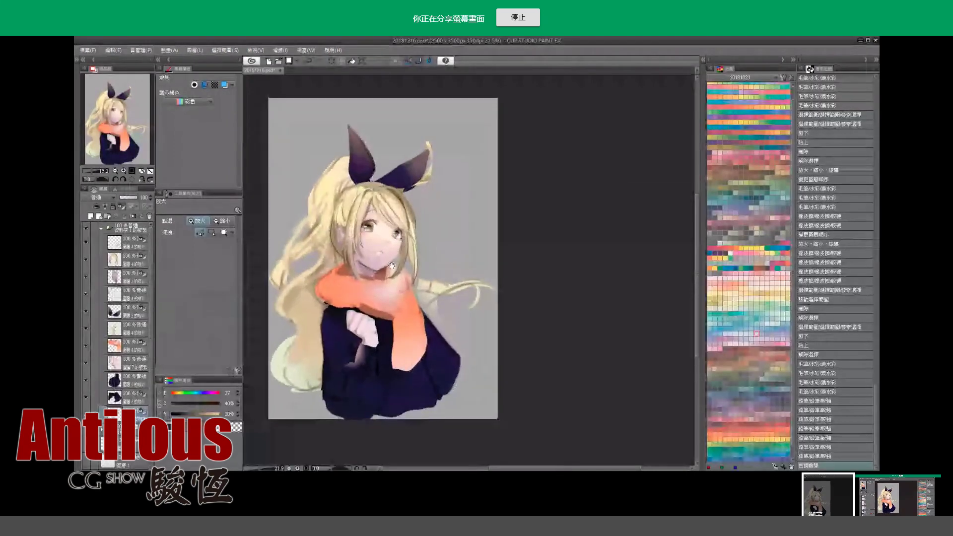
pyautogui.click(119, 311)
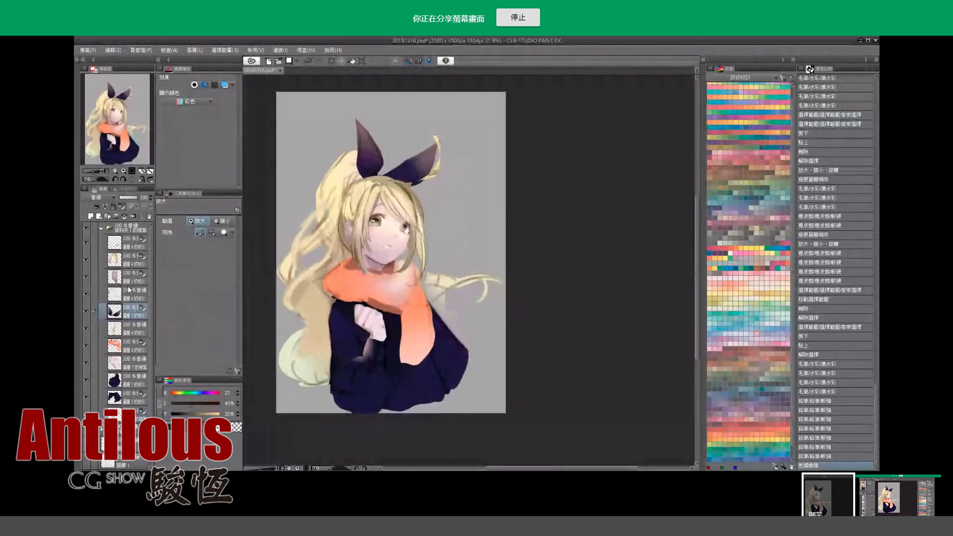
pyautogui.click(128, 290)
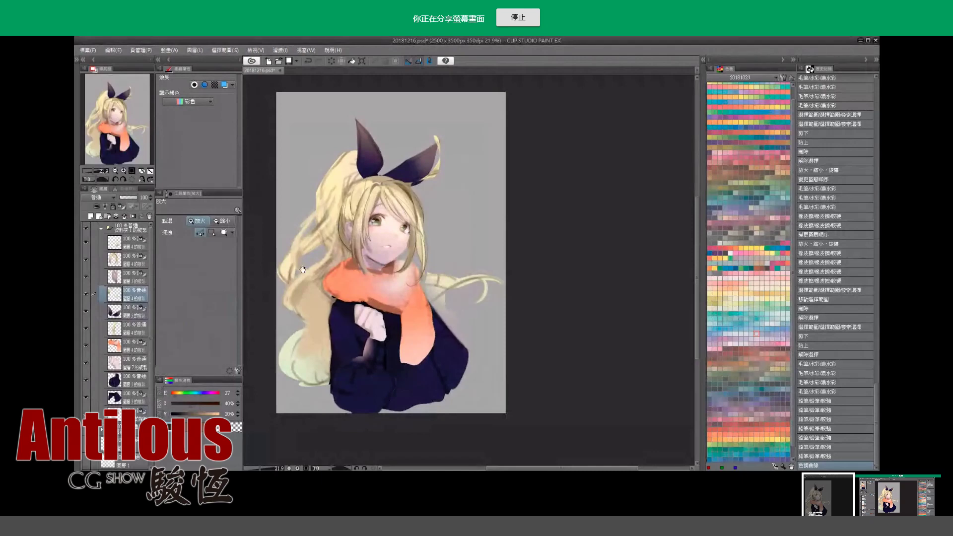
pyautogui.moveTo(302, 269); pyautogui.dragTo(294, 269)
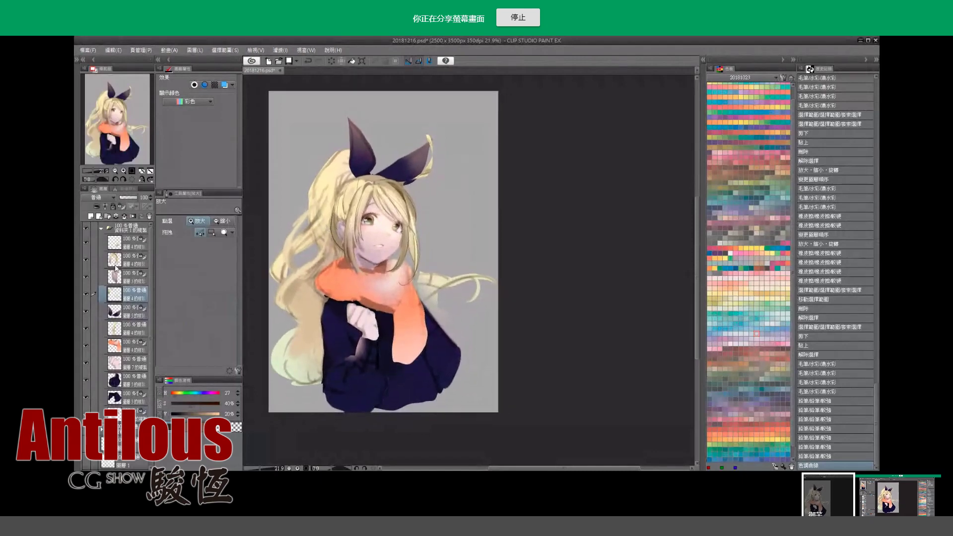
pyautogui.press('i')
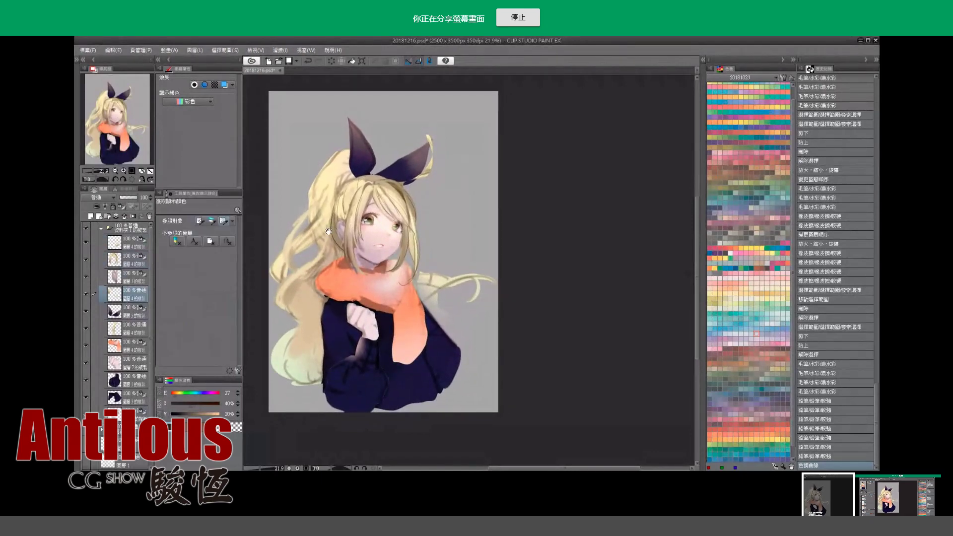
pyautogui.moveTo(328, 232); pyautogui.dragTo(328, 233)
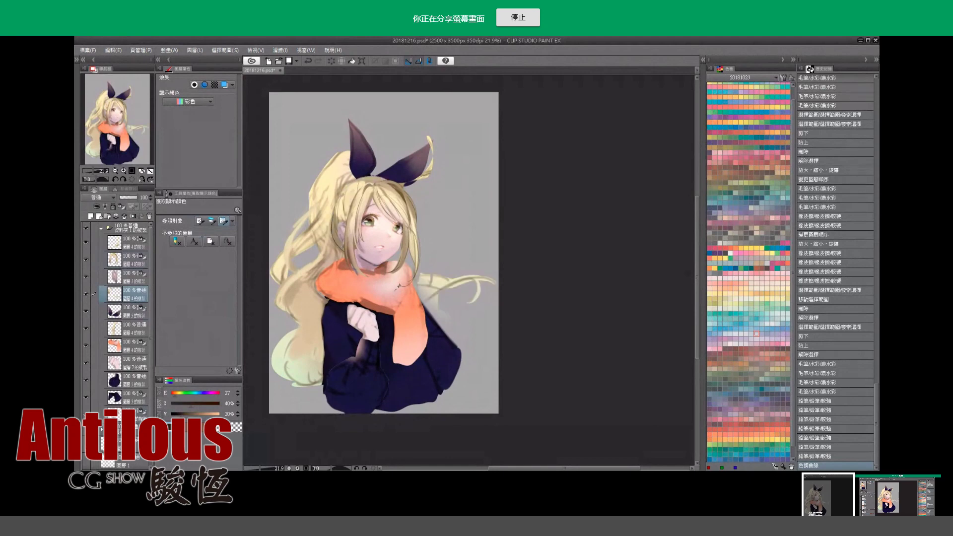
# Freehand-select the figure's right side and paste it into the hair layer, merging it down.
pyautogui.press('m')
pyautogui.moveTo(397, 239); pyautogui.dragTo(544, 236)
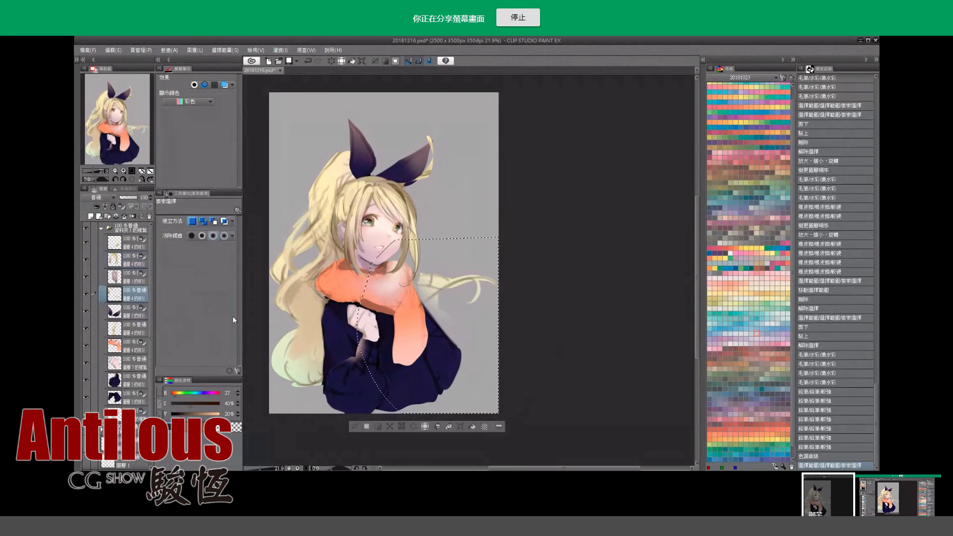
pyautogui.click(128, 330)
pyautogui.hotkey('ctrl', 'v')
pyautogui.hotkey('ctrl', 'e')
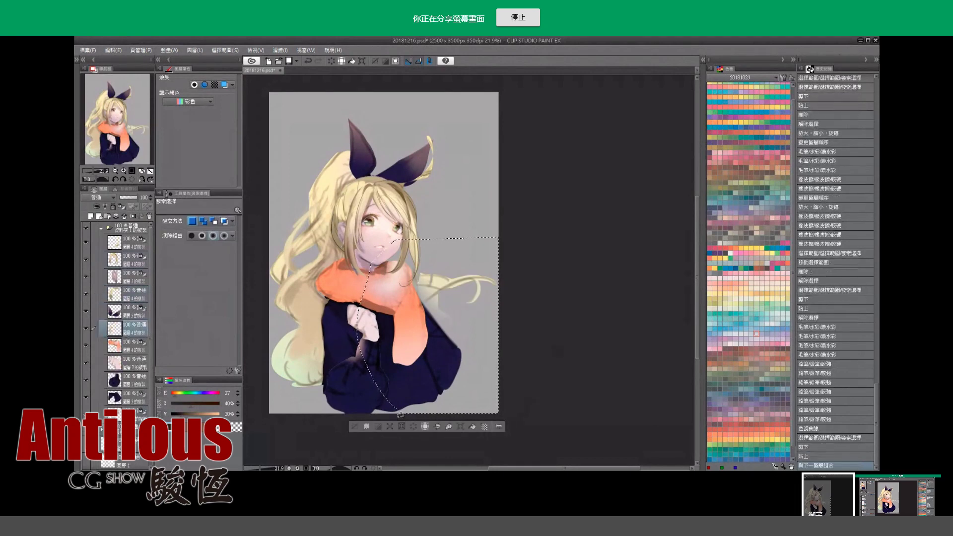
pyautogui.hotkey('ctrl', 'd')
# Zoom in closely on the girl's face and orange scarf while selecting lower layers.
pyautogui.moveTo(356, 423); pyautogui.dragTo(362, 423)
pyautogui.moveTo(421, 286); pyautogui.dragTo(423, 298)
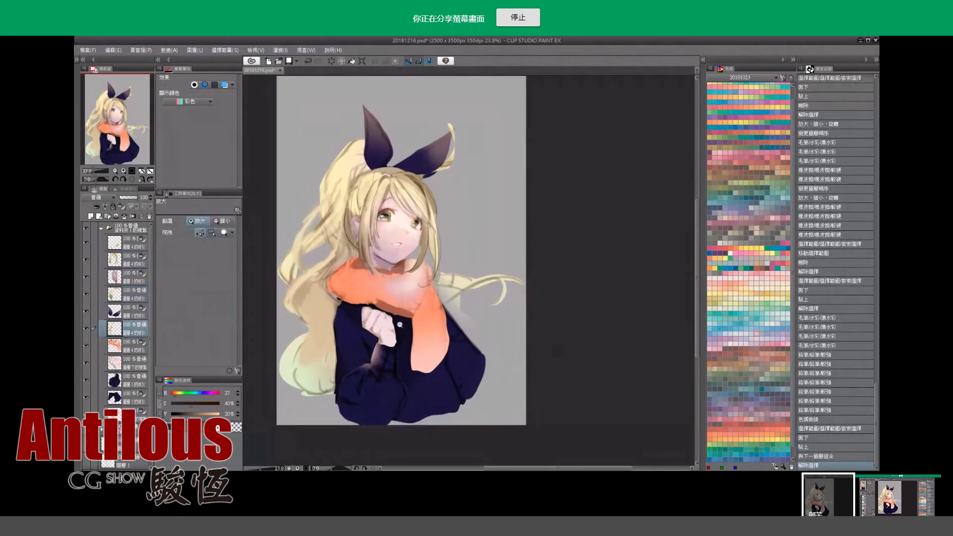
pyautogui.click(125, 311)
pyautogui.click(122, 350)
pyautogui.click(124, 380)
pyautogui.click(124, 415)
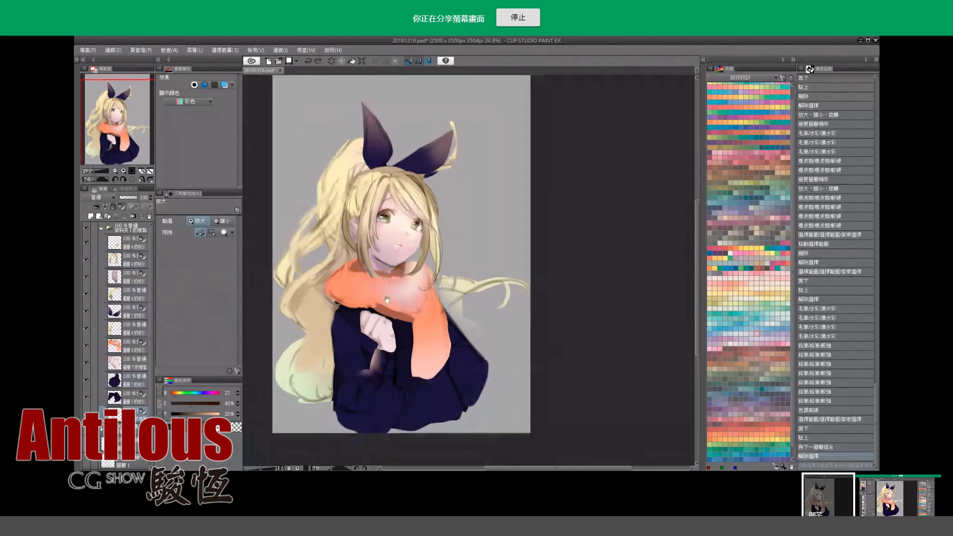
pyautogui.moveTo(385, 295); pyautogui.dragTo(386, 301)
pyautogui.moveTo(414, 225)
pyautogui.mouseDown()
pyautogui.moveTo(439, 282)
pyautogui.moveTo(366, 389)
pyautogui.mouseUp()
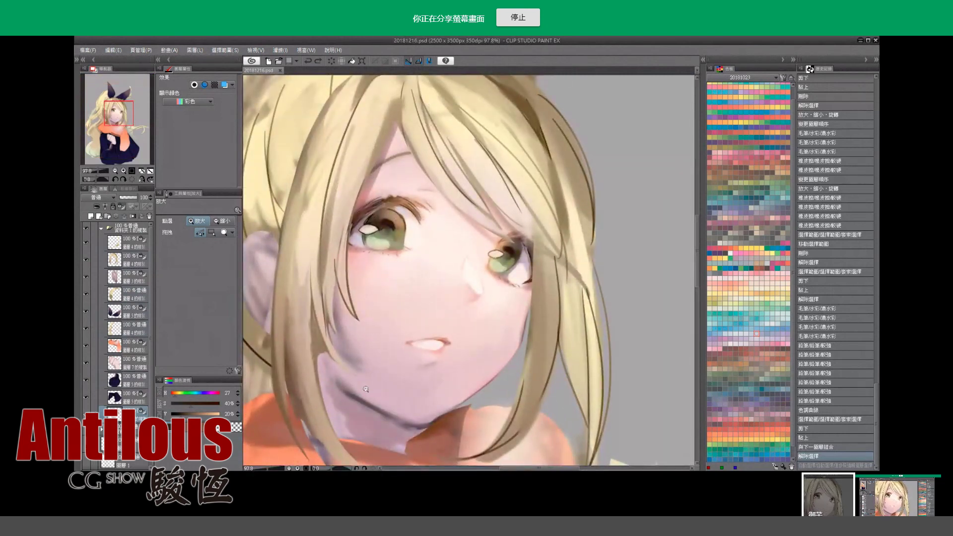
# Hide all panels, pan toward the ponytail and zoom out to show the whole character.
pyautogui.press('Tab')
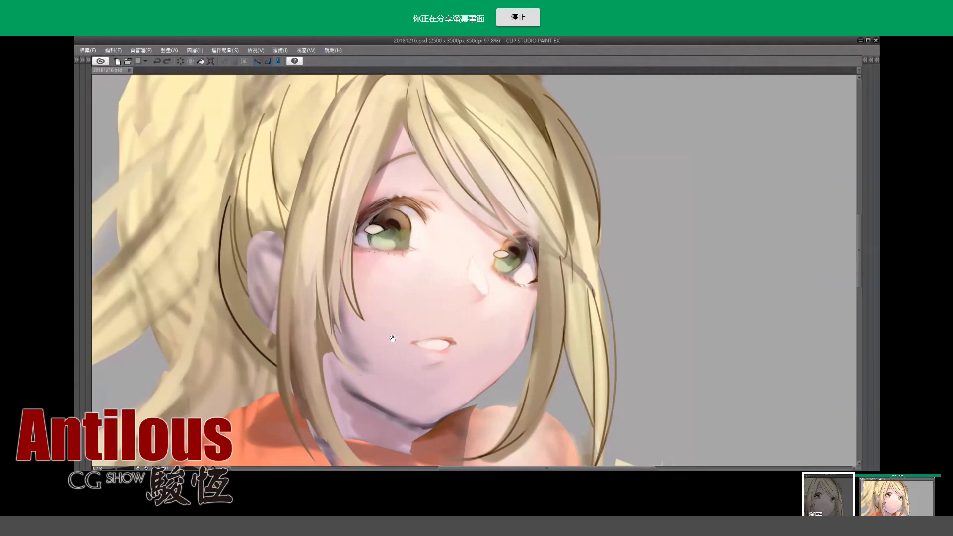
pyautogui.moveTo(392, 339); pyautogui.dragTo(513, 339)
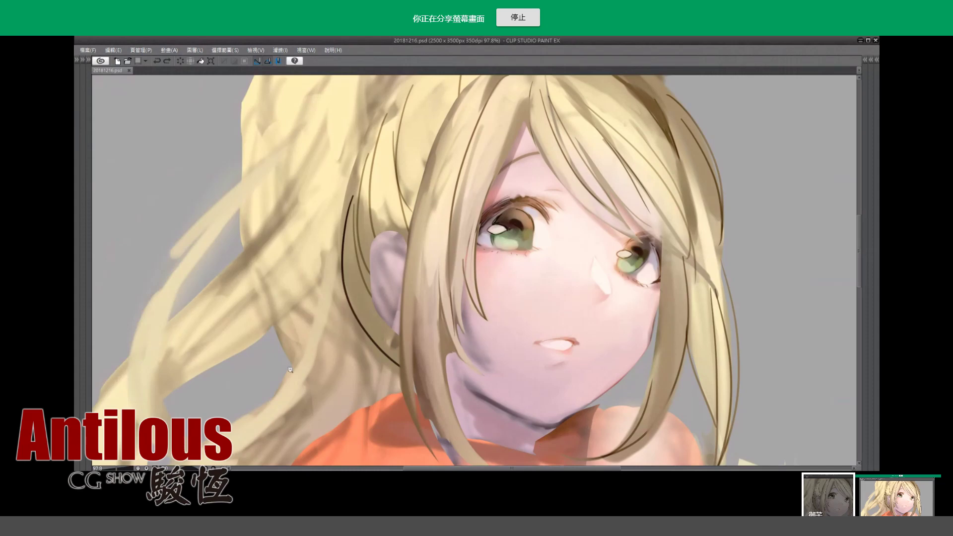
pyautogui.moveTo(323, 376); pyautogui.dragTo(145, 78)
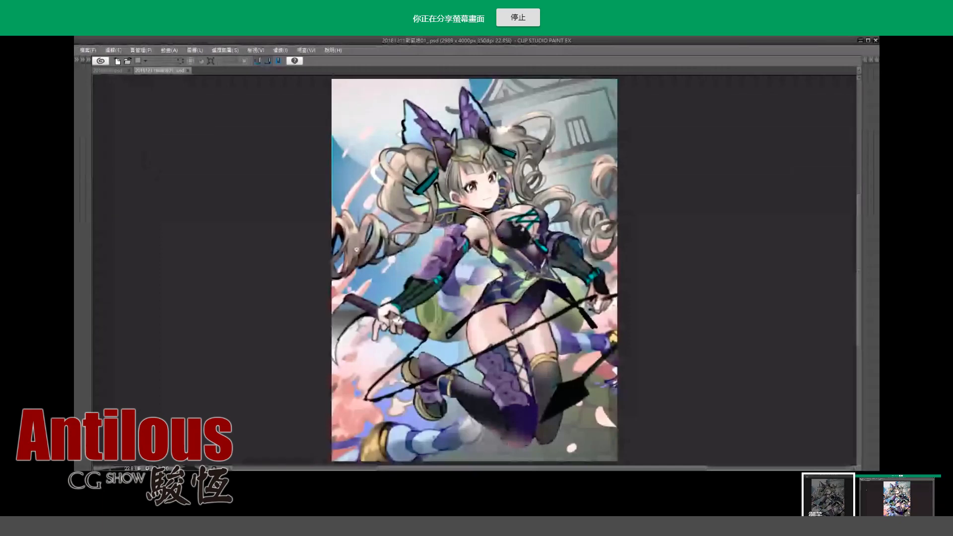
# Restore the side panels and widen the Layer panel to read full layer names.
pyautogui.scroll(-1, 397, 277)
pyautogui.scroll(-1, 362, 273)
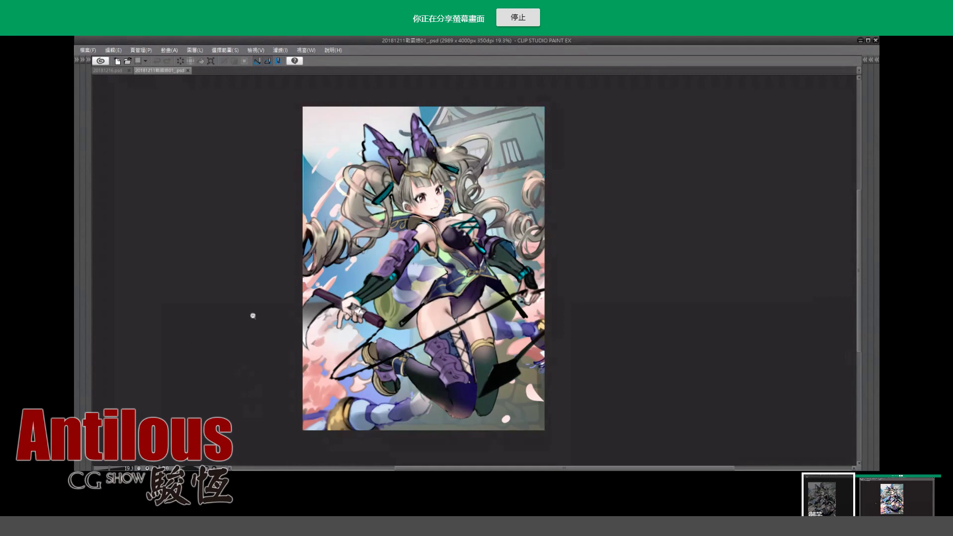
pyautogui.press('Tab')
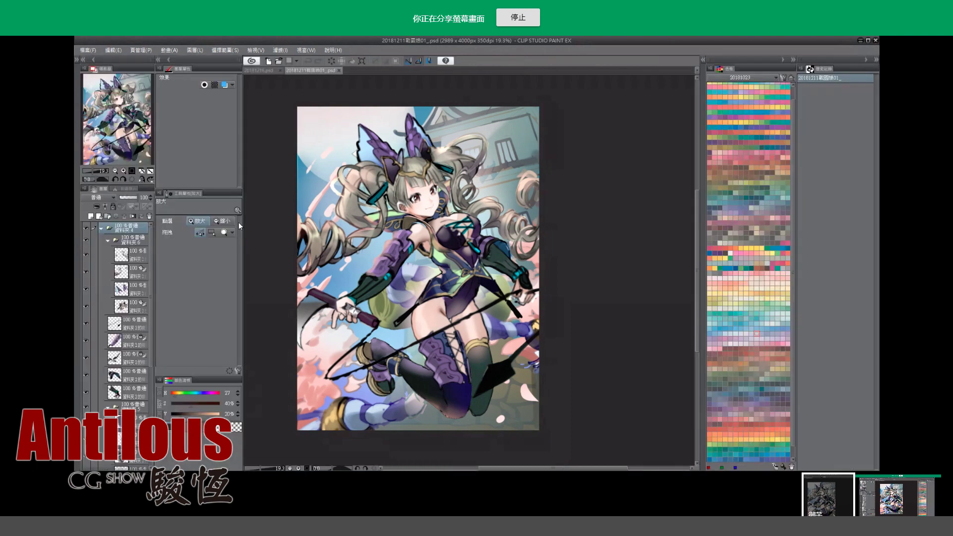
pyautogui.moveTo(155, 267); pyautogui.dragTo(172, 267)
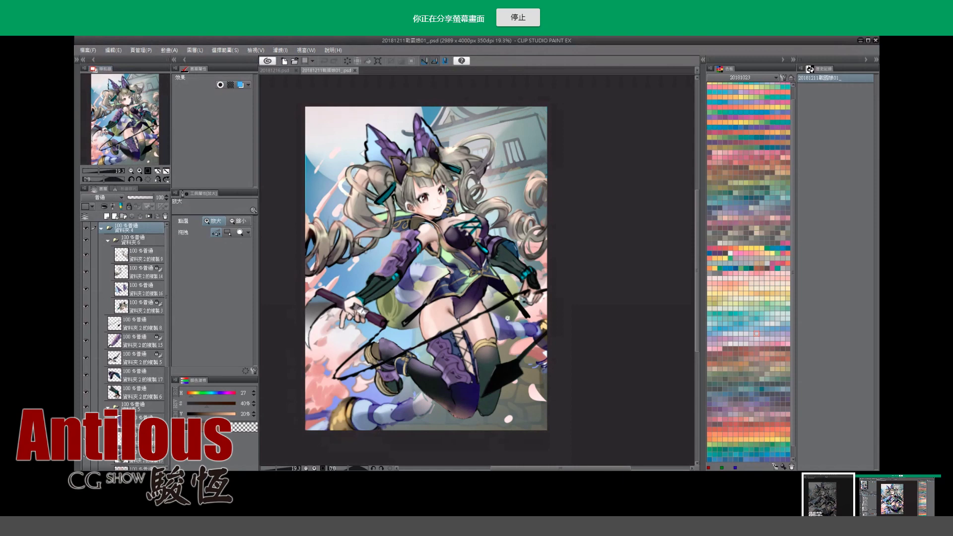
# Try moving the leg layer with the Object tool, undo it, and select 資料夾2的複製5.
pyautogui.press('o')
pyautogui.click(413, 337)
pyautogui.moveTo(469, 336); pyautogui.dragTo(421, 360)
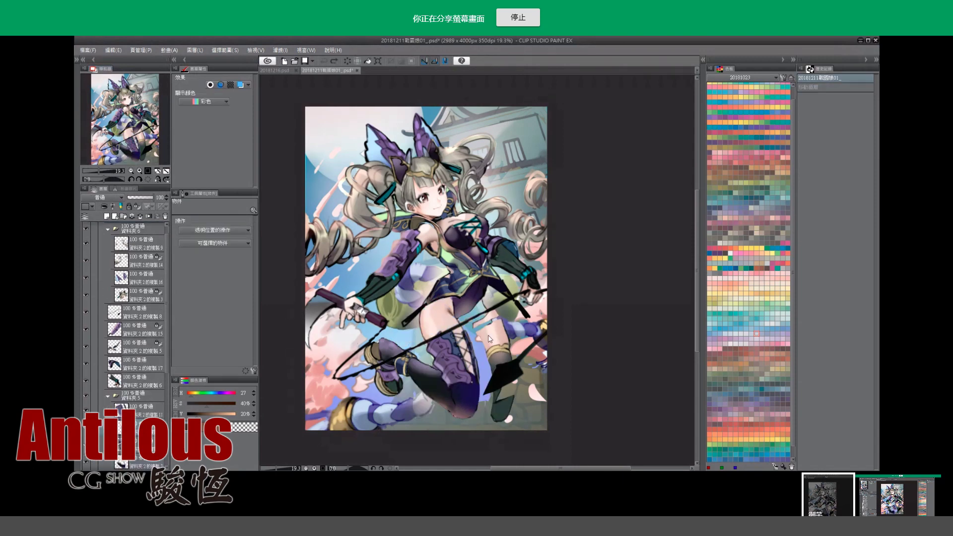
pyautogui.hotkey('ctrl', 'z')
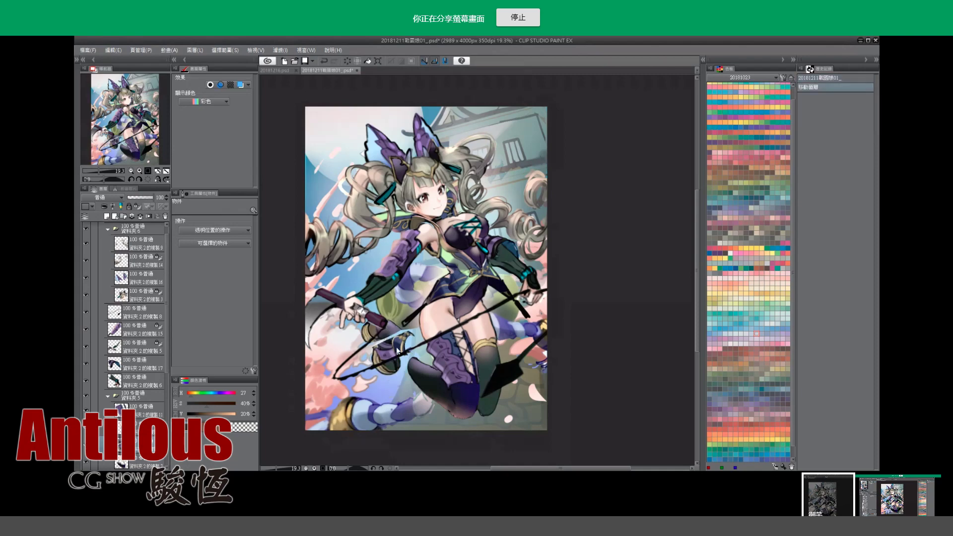
pyautogui.click(373, 320)
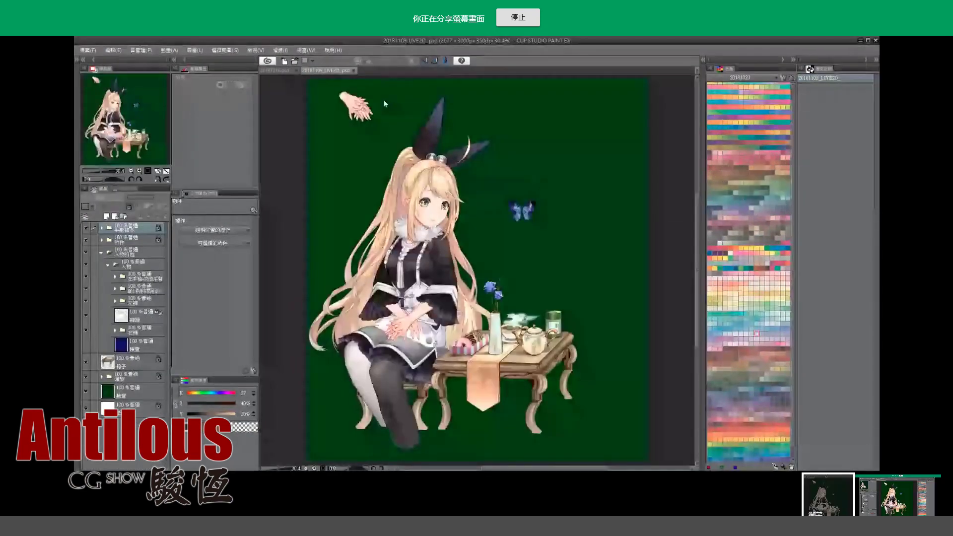
# Hide the green background and toggle the 左手袖+肉色手臂 layer while repositioning a hair strand.
pyautogui.click(86, 392)
pyautogui.moveTo(431, 333); pyautogui.dragTo(418, 336)
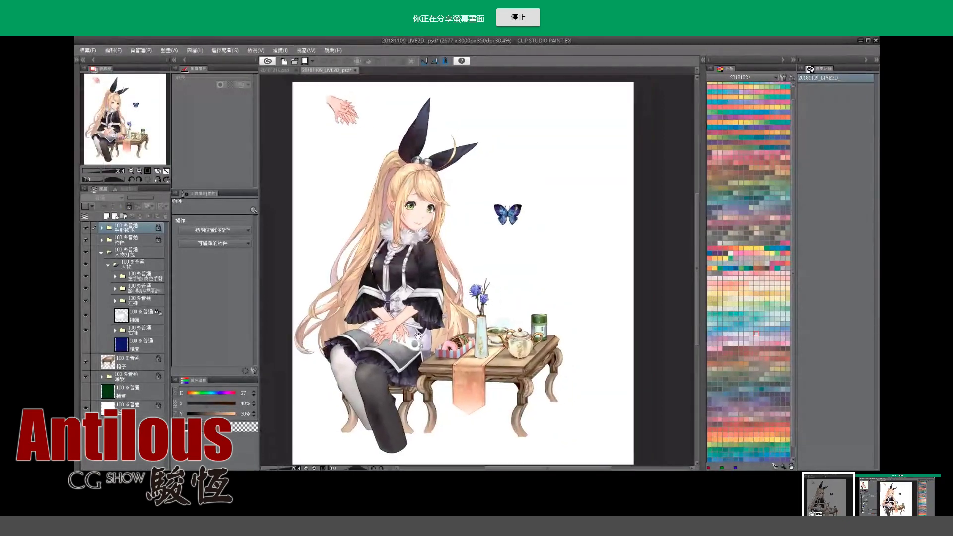
pyautogui.press('o')
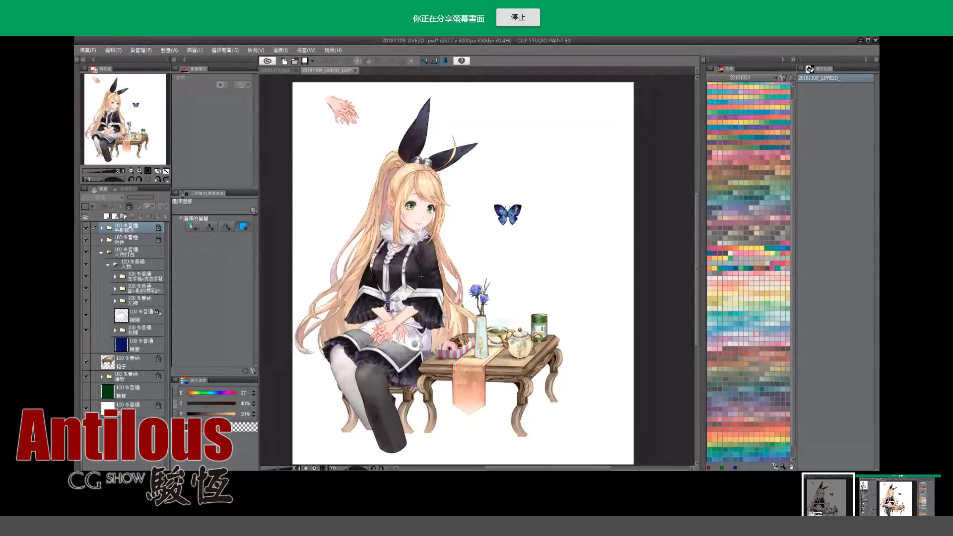
pyautogui.press('o')
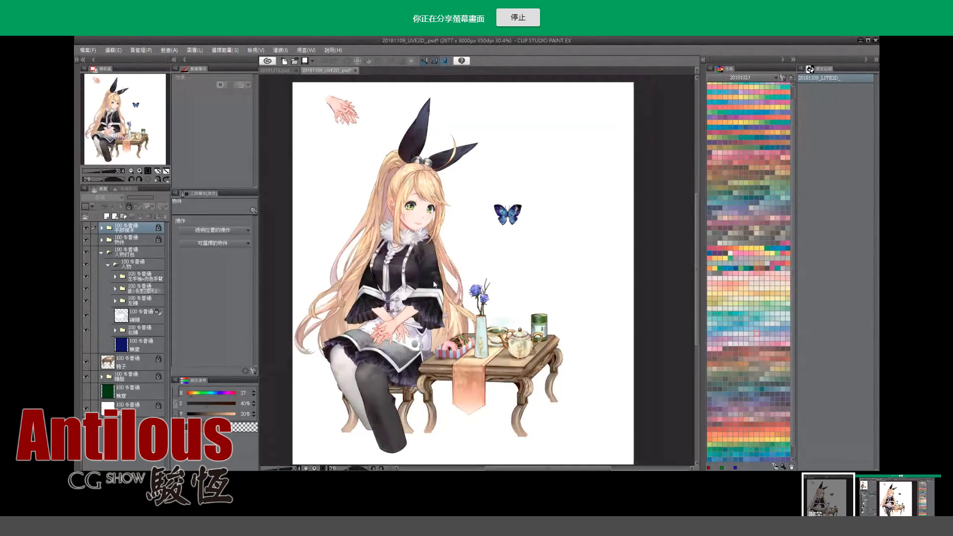
pyautogui.click(139, 276)
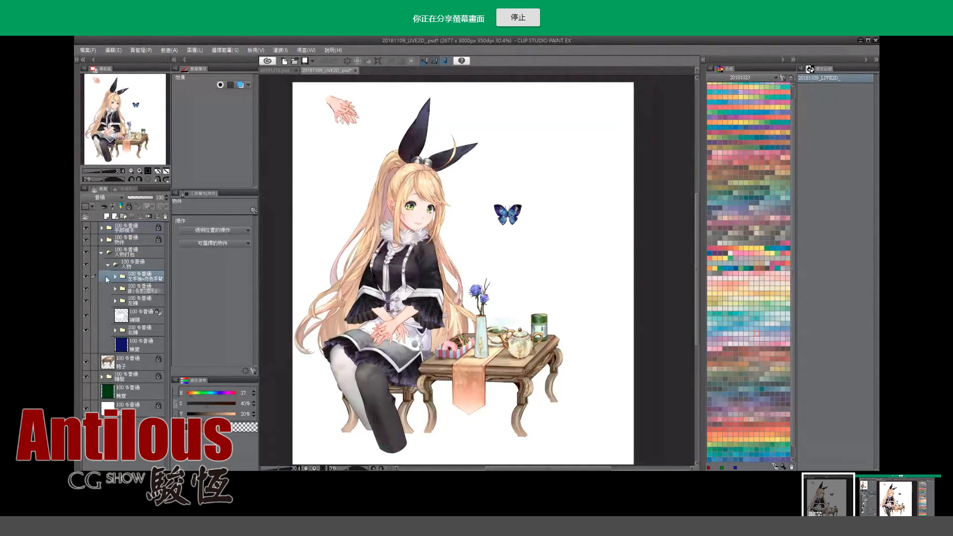
pyautogui.click(86, 278)
pyautogui.moveTo(375, 212); pyautogui.dragTo(369, 229)
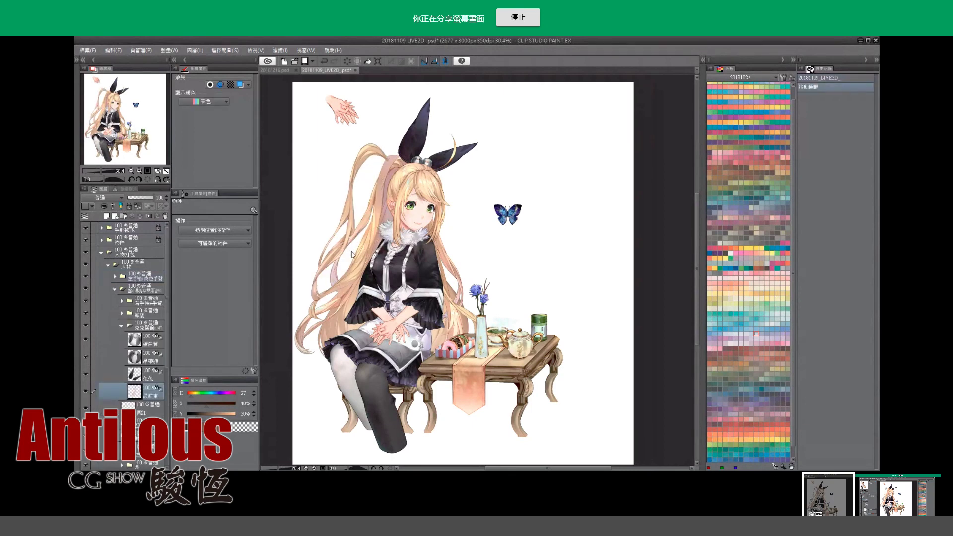
# Select the 縮小長度 folder and pick the 右中束 hair strand layer from the canvas.
pyautogui.hotkey('ctrl', 'shift')
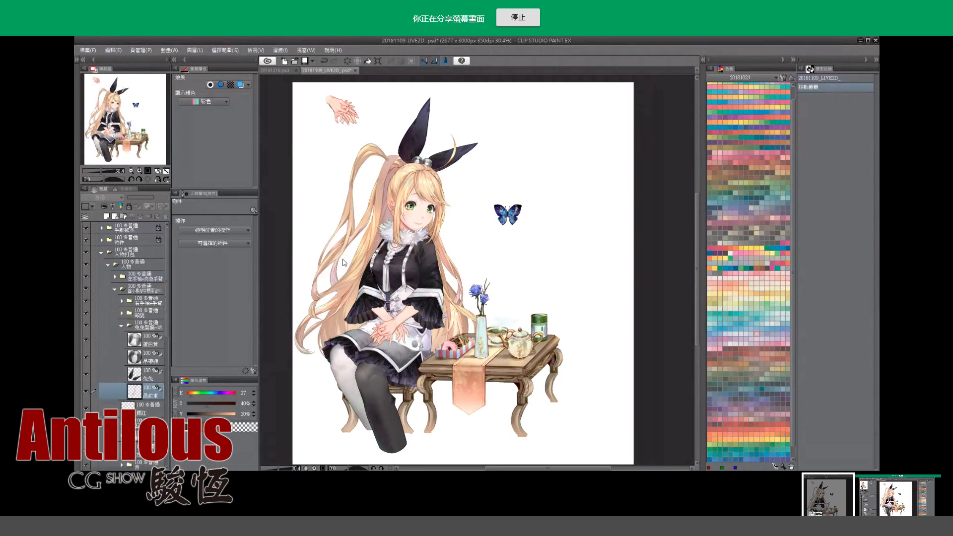
pyautogui.click(114, 290)
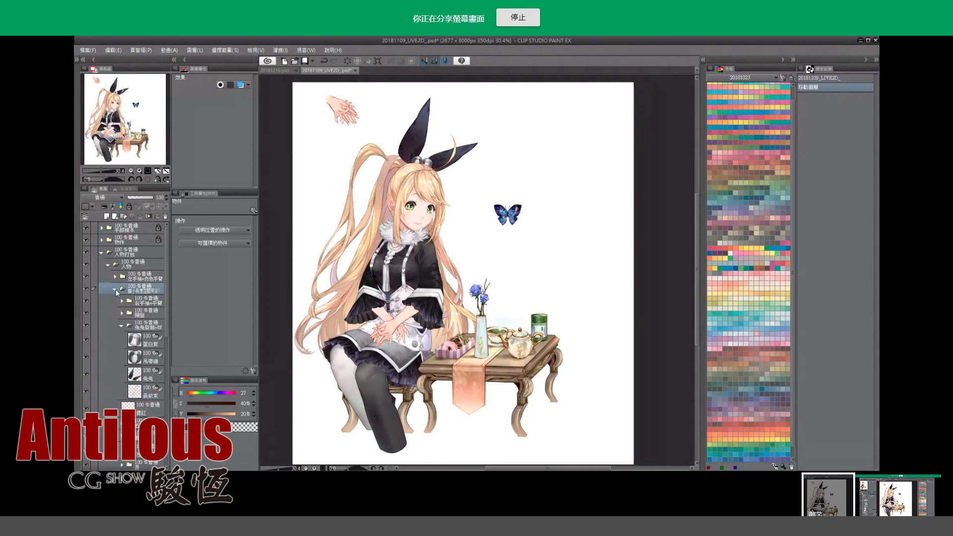
pyautogui.hotkey('ctrl', 'shift')
pyautogui.keyDown('ctrl'); pyautogui.keyDown('shift'); pyautogui.click(362, 248); pyautogui.keyUp('shift'); pyautogui.keyUp('ctrl')
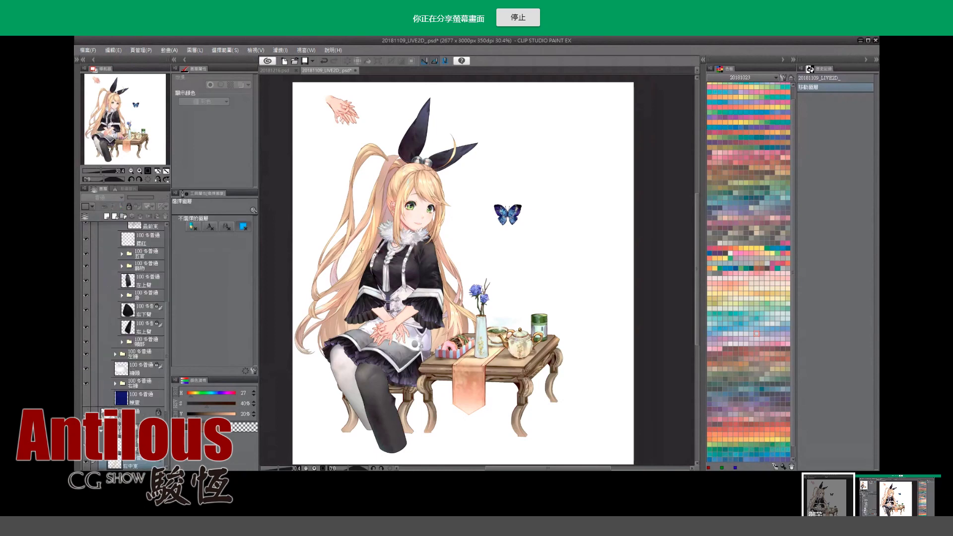
pyautogui.click(704, 61)
pyautogui.click(699, 63)
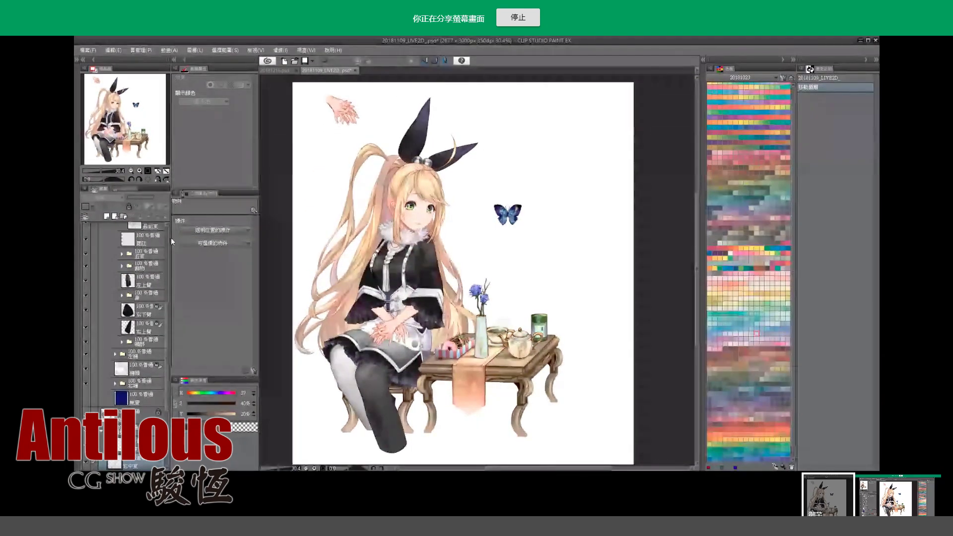
# Unlock the 頭髮 hair folder, trying and undoing a reorder of the 椅子 chair layer.
pyautogui.click(139, 419)
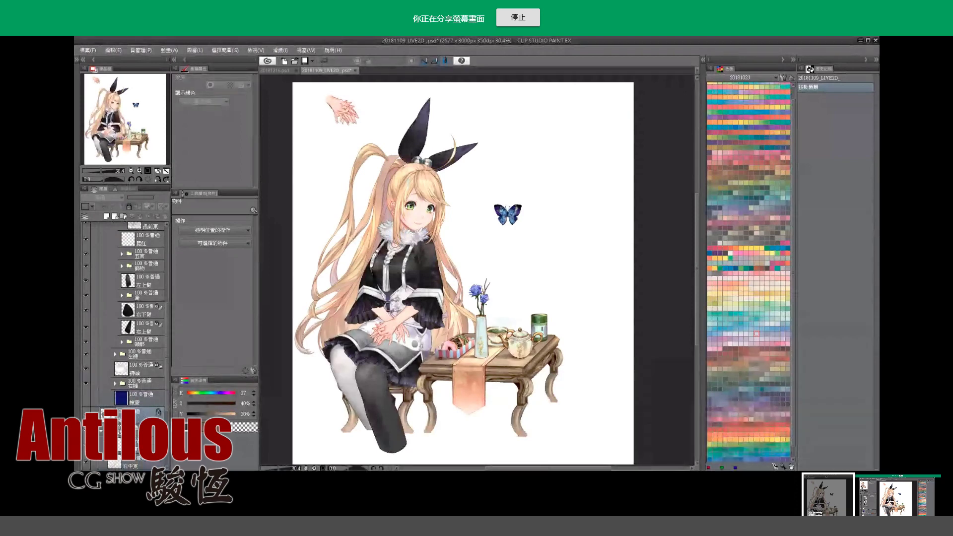
pyautogui.scroll(-3, 130, 298)
pyautogui.click(129, 207)
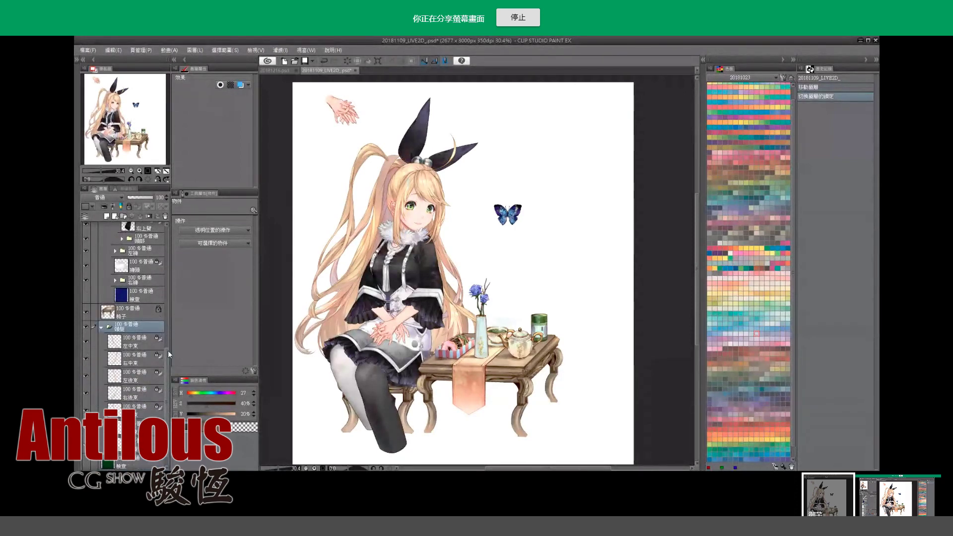
pyautogui.scroll(2, 167, 347)
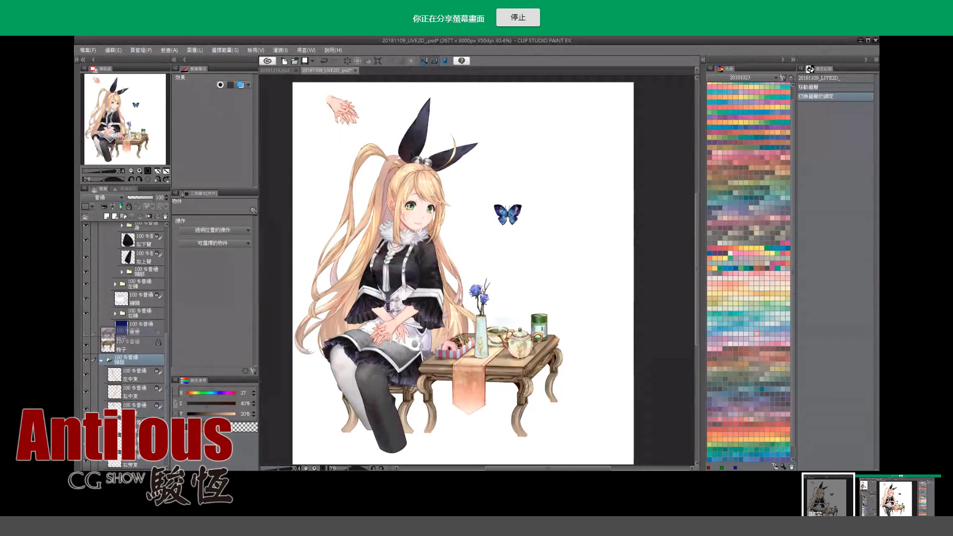
pyautogui.moveTo(162, 344); pyautogui.dragTo(146, 266)
pyautogui.hotkey('ctrl', 'z')
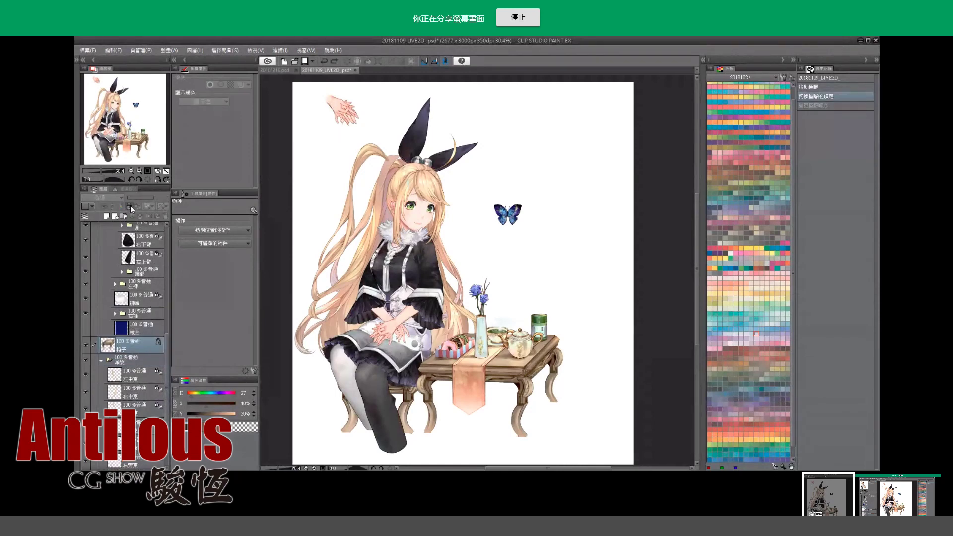
pyautogui.click(130, 205)
# Unlock the 手部複本 hand copy layers and spread the hand pieces across the page.
pyautogui.scroll(3, 166, 338)
pyautogui.scroll(4, 166, 339)
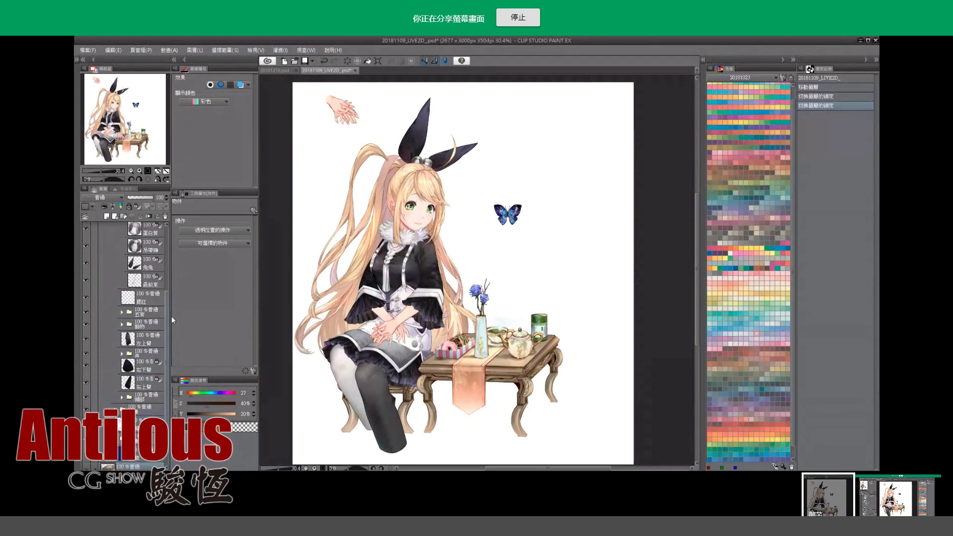
pyautogui.scroll(2, 168, 358)
pyautogui.scroll(2, 163, 373)
pyautogui.scroll(3, 158, 305)
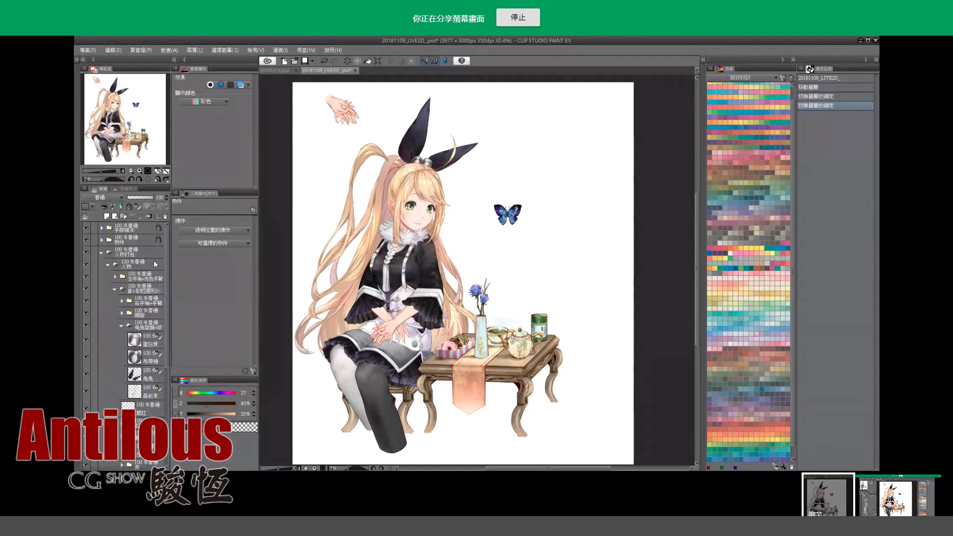
pyautogui.click(121, 301)
pyautogui.click(124, 227)
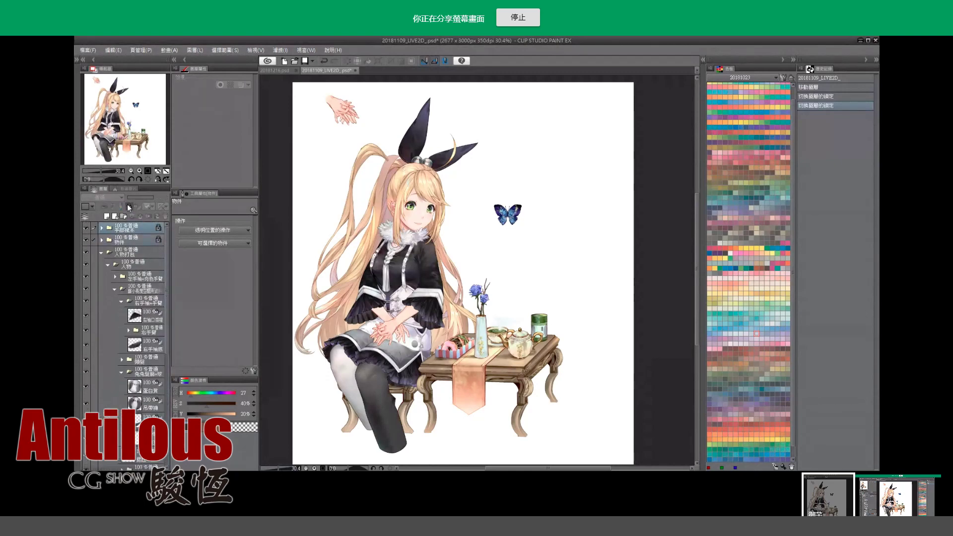
pyautogui.click(128, 206)
pyautogui.moveTo(343, 108)
pyautogui.mouseDown()
pyautogui.moveTo(329, 140)
pyautogui.moveTo(385, 106)
pyautogui.mouseUp()
pyautogui.moveTo(328, 144)
pyautogui.mouseDown()
pyautogui.moveTo(370, 124)
pyautogui.moveTo(342, 112)
pyautogui.moveTo(345, 152)
pyautogui.moveTo(328, 119)
pyautogui.moveTo(343, 141)
pyautogui.moveTo(314, 140)
pyautogui.mouseUp()
# Undo the recent hand-piece moves while zoomed in on the girl's hands and lap.
pyautogui.click(389, 332)
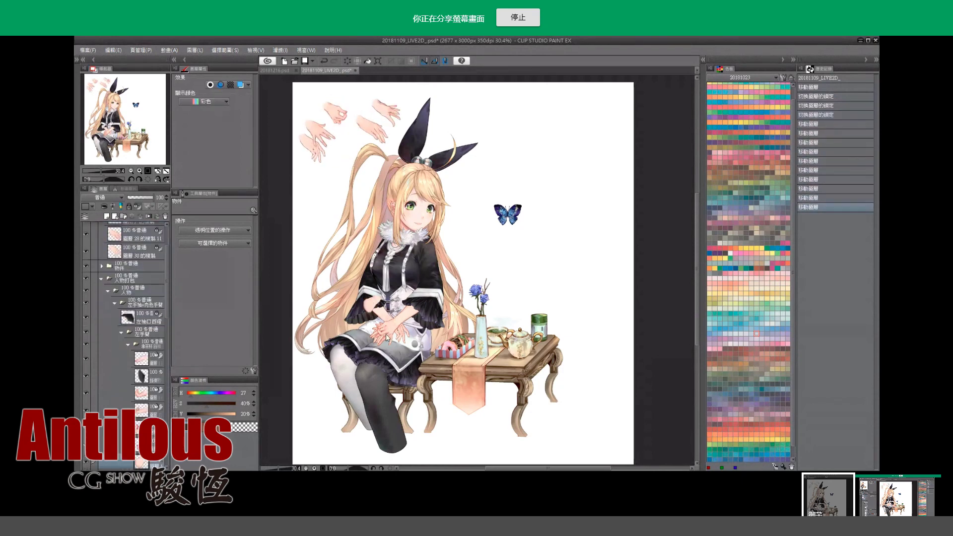
pyautogui.hotkey('ctrl', 'z')
pyautogui.hotkey('ctrl', 'z')
pyautogui.click(389, 339)
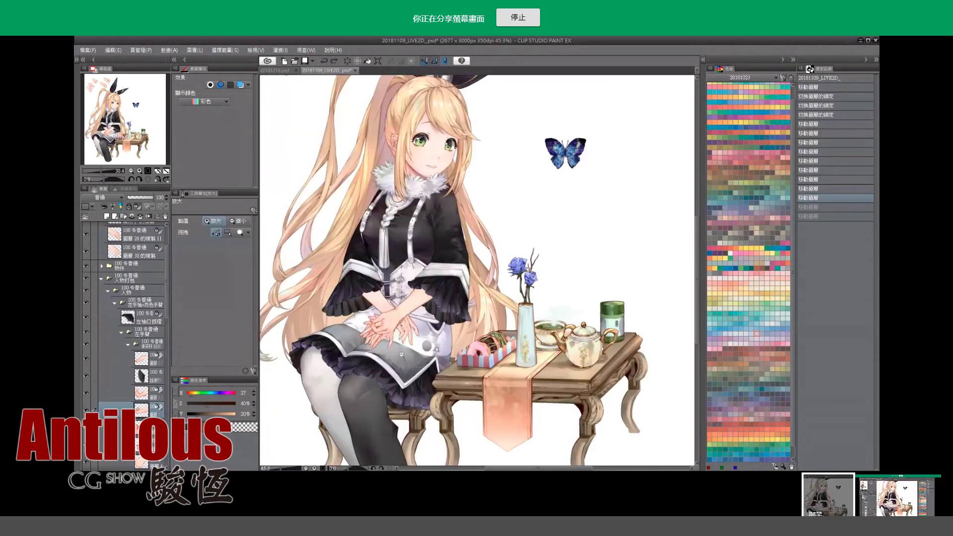
pyautogui.click(401, 354)
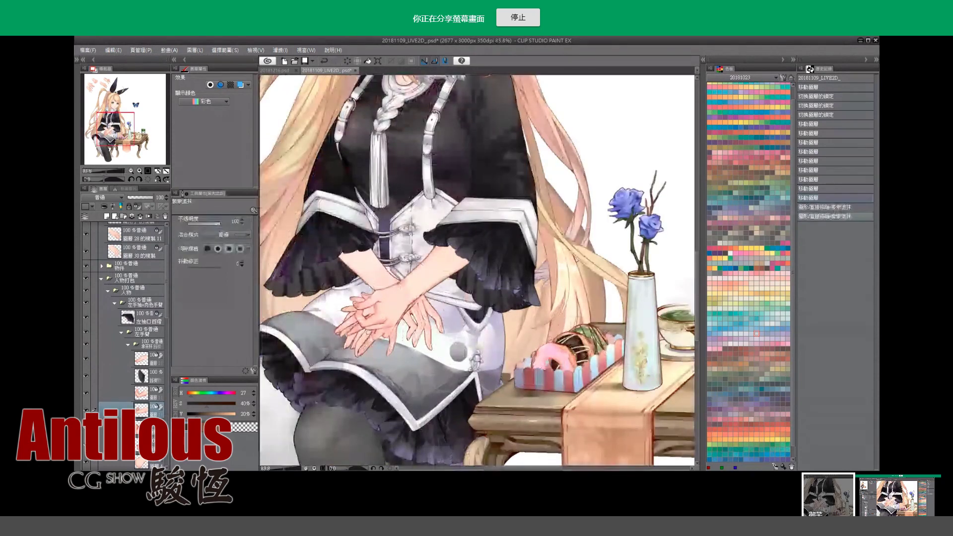
pyautogui.press('o')
pyautogui.moveTo(372, 332)
pyautogui.mouseDown()
pyautogui.moveTo(357, 336)
pyautogui.moveTo(357, 310)
pyautogui.mouseUp()
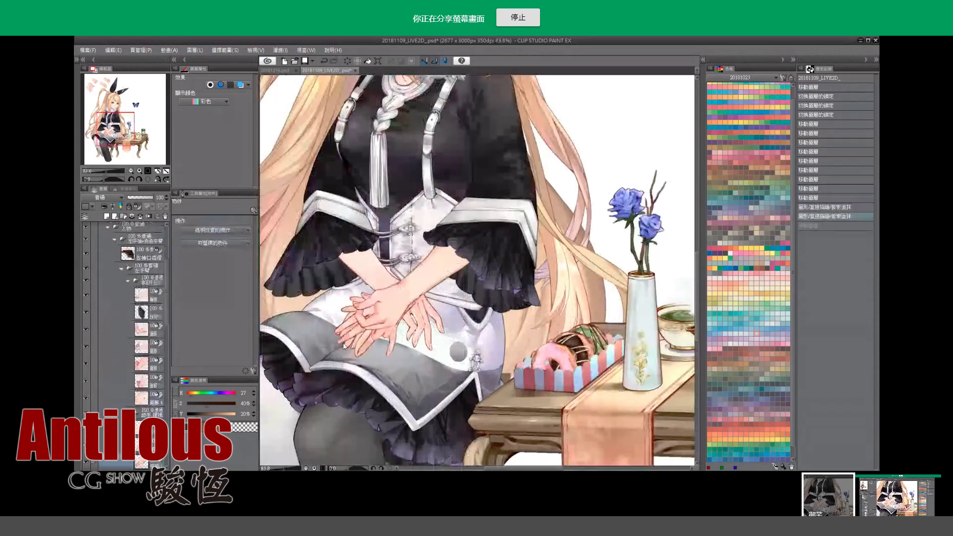
pyautogui.hotkey('ctrl', 'z')
pyautogui.hotkey('ctrl', 'y')
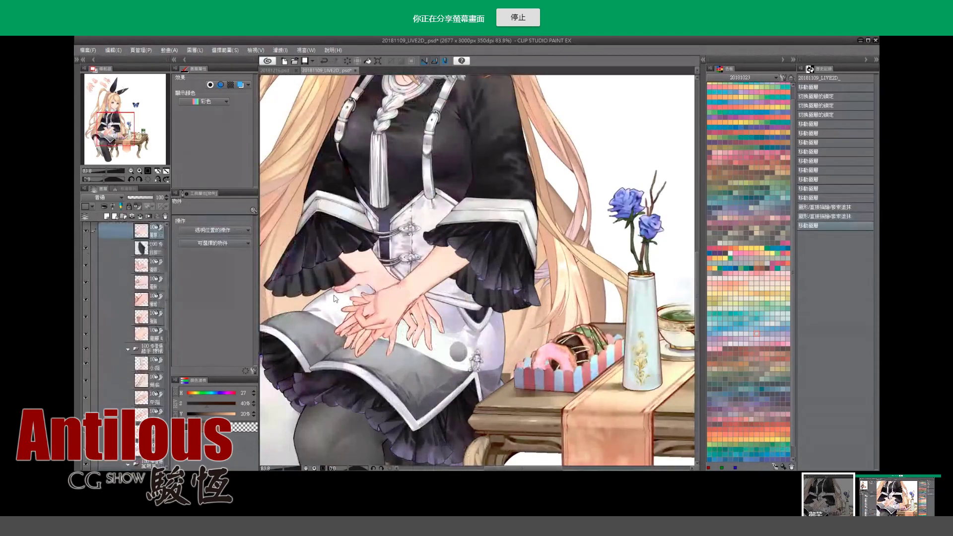
pyautogui.hotkey('ctrl', 'z')
# Collapse the 拿茶杯 and 萬用手 layer folders and select the 左下臂 layer.
pyautogui.hotkey('ctrl', 'space')
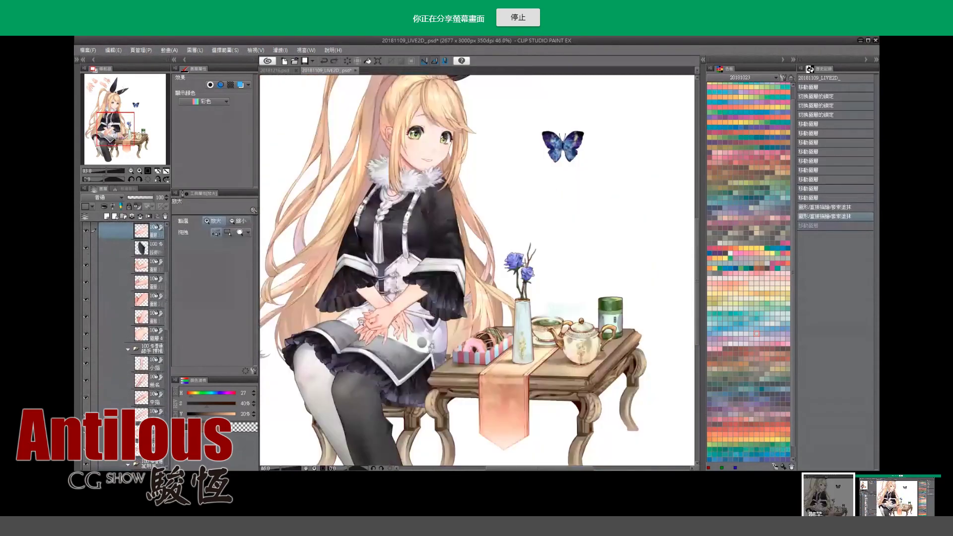
pyautogui.moveTo(385, 346); pyautogui.dragTo(358, 325)
pyautogui.scroll(-1, 357, 325)
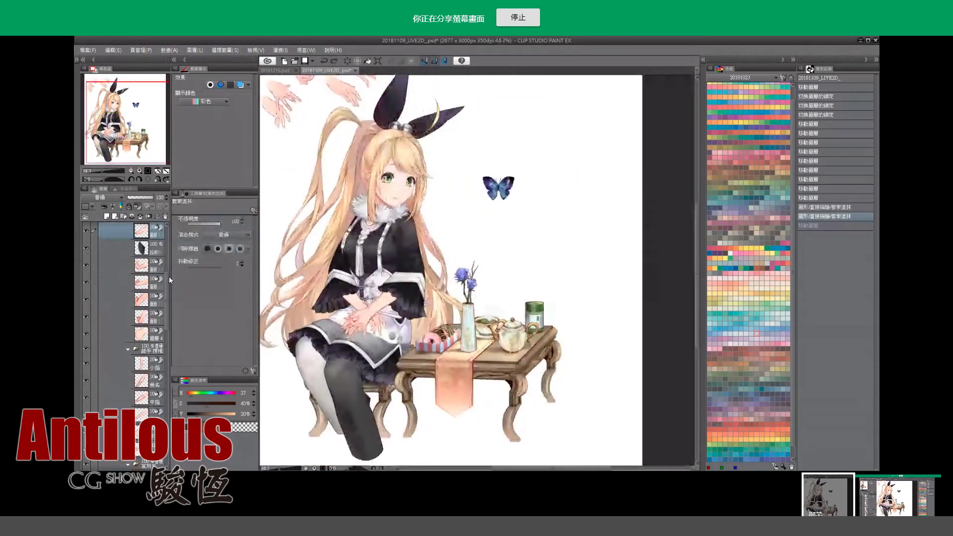
pyautogui.scroll(3, 169, 276)
pyautogui.click(128, 282)
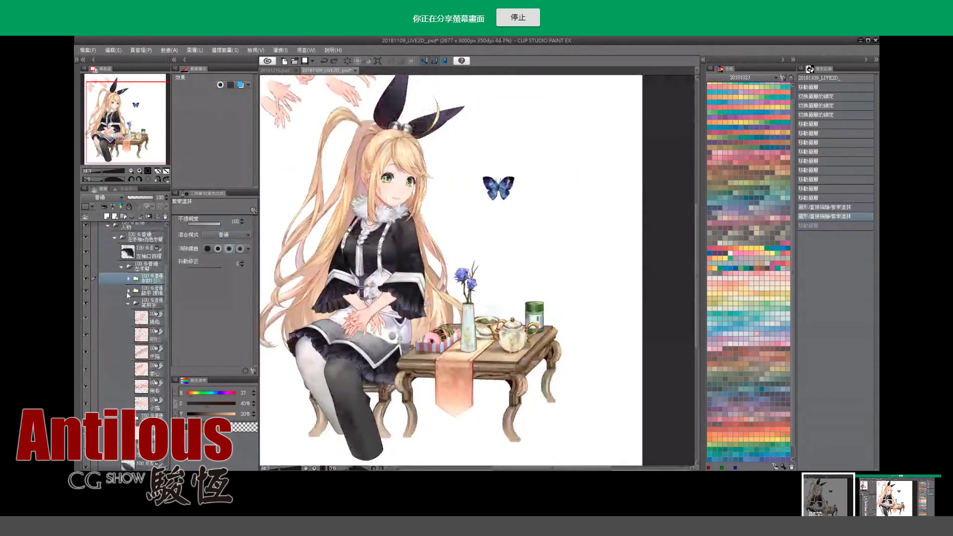
pyautogui.scroll(-1, 133, 284)
pyautogui.click(128, 281)
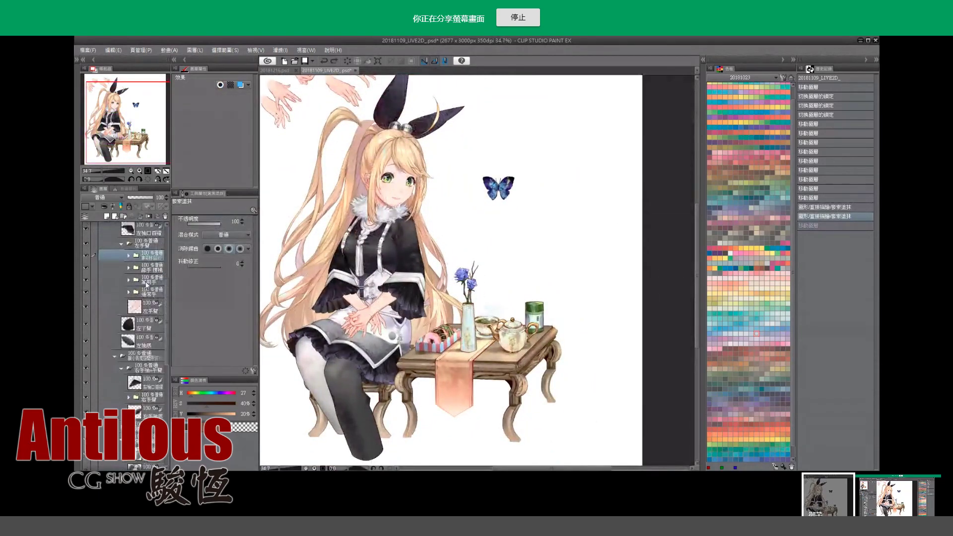
pyautogui.click(163, 323)
pyautogui.scroll(-1, 166, 319)
pyautogui.moveTo(167, 319)
pyautogui.mouseDown()
pyautogui.moveTo(165, 334)
pyautogui.moveTo(166, 321)
pyautogui.mouseUp()
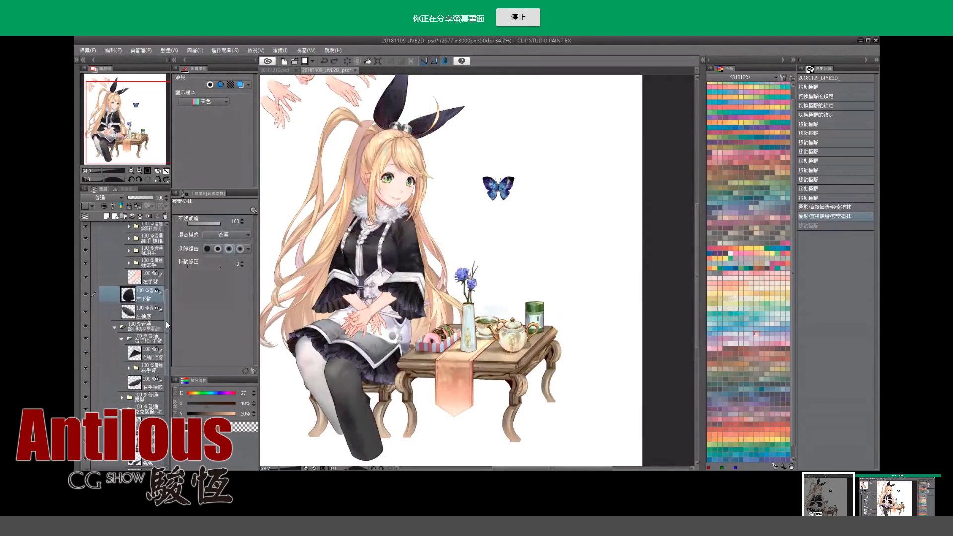
# Undo three more hand layer moves and pick the right sleeve layer from the artwork.
pyautogui.hotkey('ctrl', 'z')
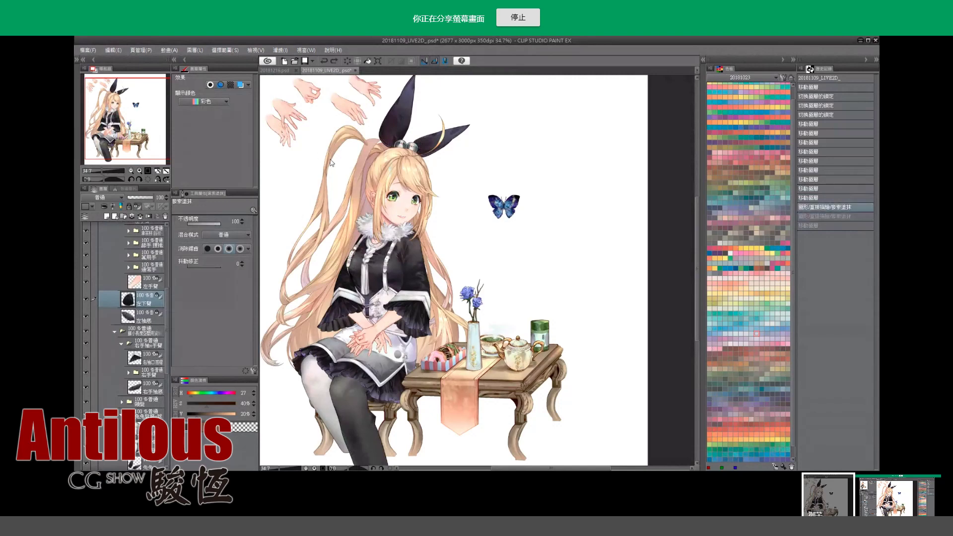
pyautogui.hotkey('ctrl', 'z')
pyautogui.hotkey('ctrl', 'z')
pyautogui.hotkey('ctrl', 'z')
pyautogui.hotkey('ctrl', 'z')
pyautogui.hotkey('ctrl', 'z')
pyautogui.hotkey('ctrl', 'z')
pyautogui.hotkey('ctrl', 'z')
pyautogui.hotkey('ctrl', 'z')
pyautogui.hotkey('ctrl', 'z')
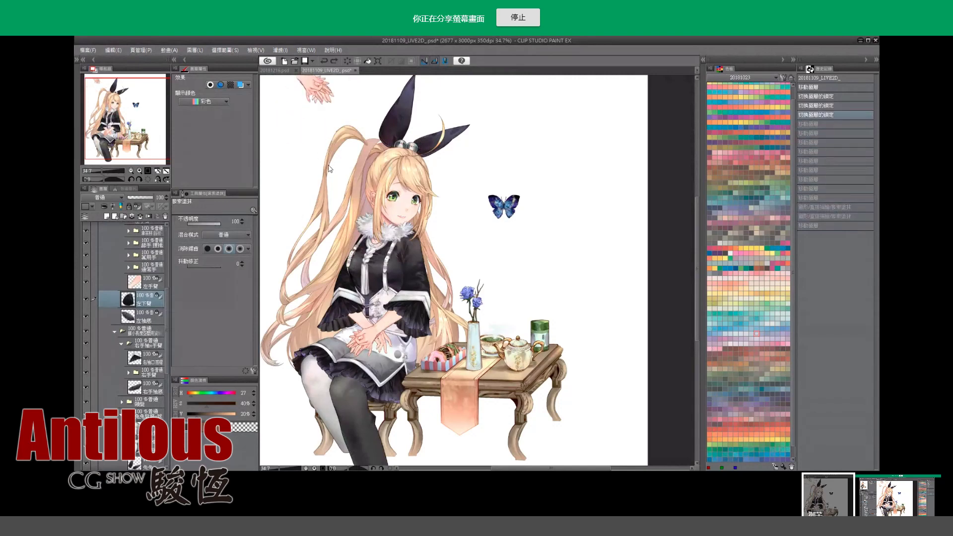
pyautogui.hotkey('ctrl', 'z')
pyautogui.hotkey('ctrl', 'z')
pyautogui.hotkey('ctrl', 'z')
pyautogui.hotkey('ctrl', 'z')
pyautogui.moveTo(329, 170); pyautogui.dragTo(317, 166)
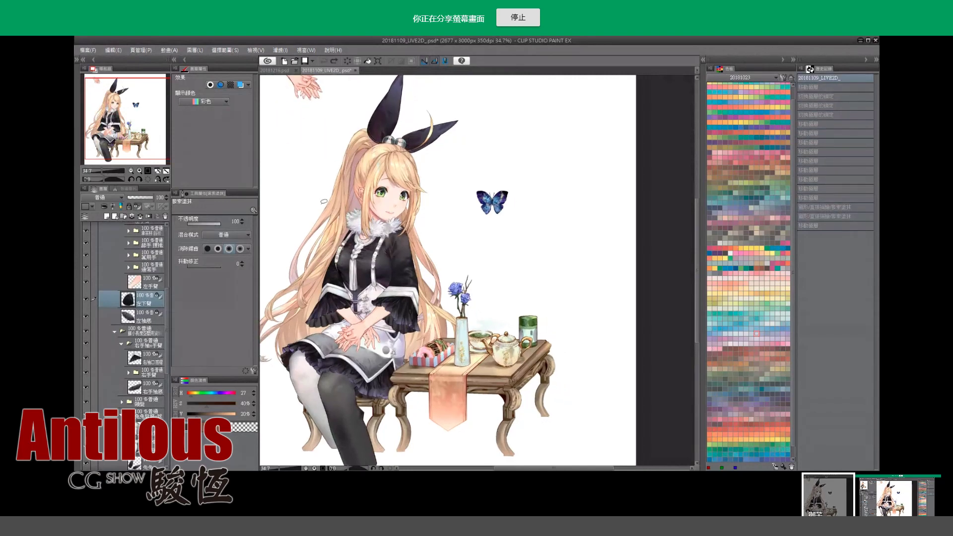
pyautogui.press('o')
pyautogui.moveTo(334, 304); pyautogui.dragTo(343, 311)
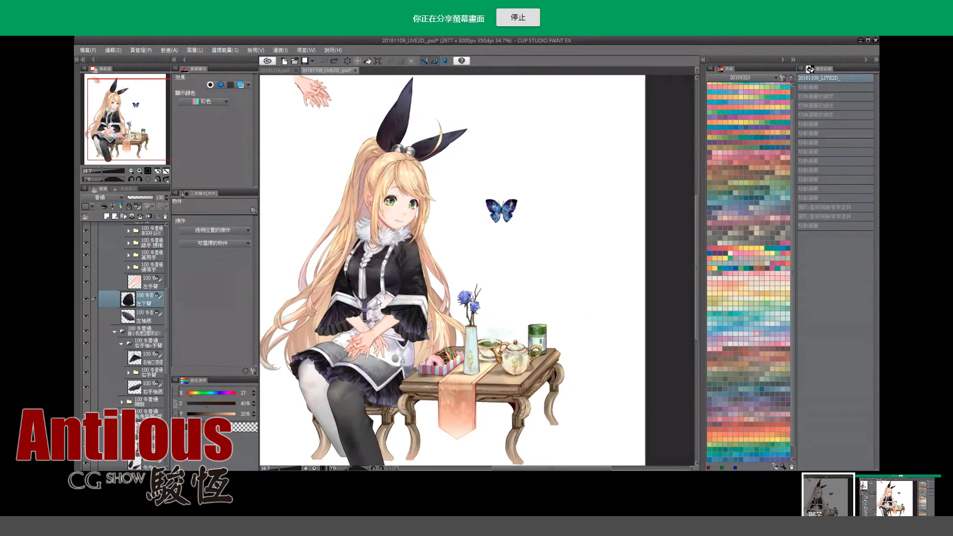
pyautogui.click(419, 284)
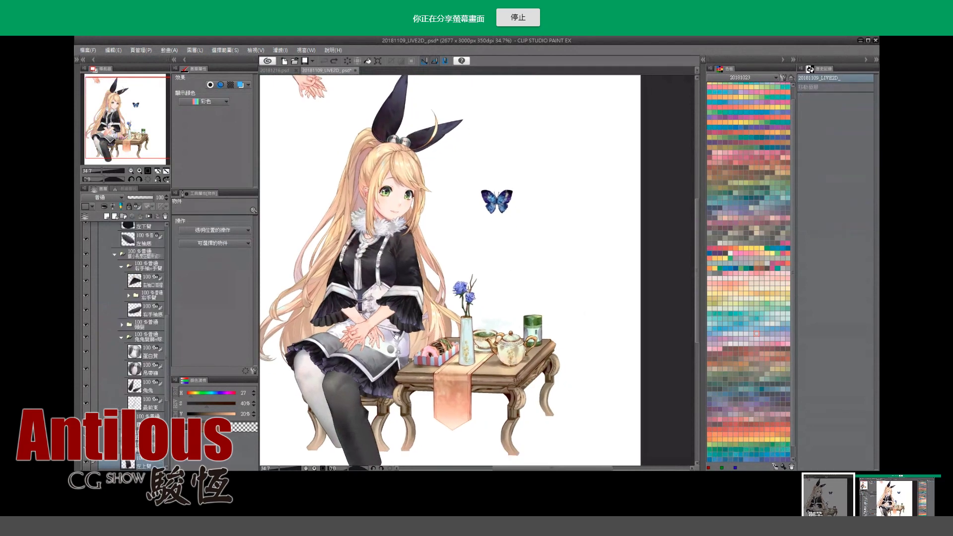
pyautogui.moveTo(404, 351); pyautogui.dragTo(399, 342)
# Hide the 右手袖+手臂 folder to check the right sleeve and arm.
pyautogui.click(140, 297)
pyautogui.click(139, 266)
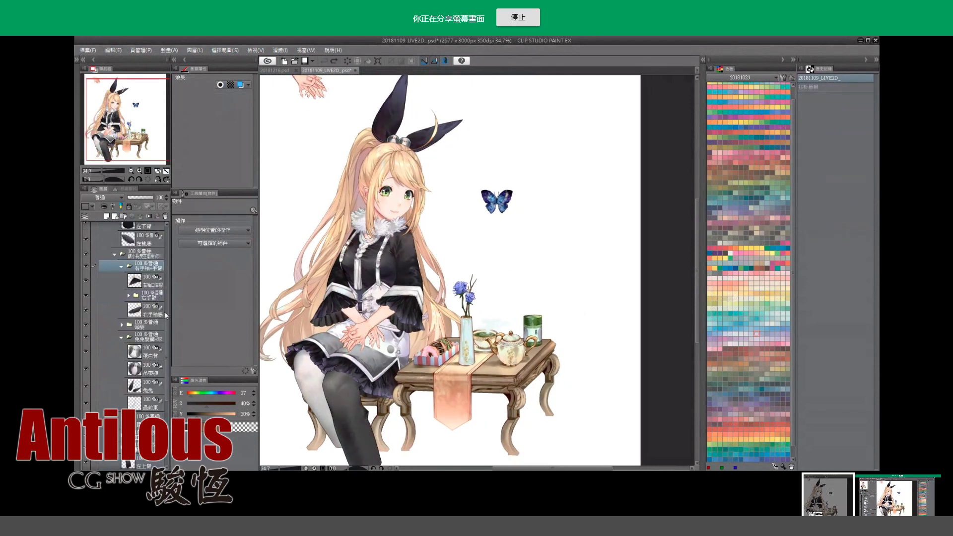
pyautogui.click(86, 266)
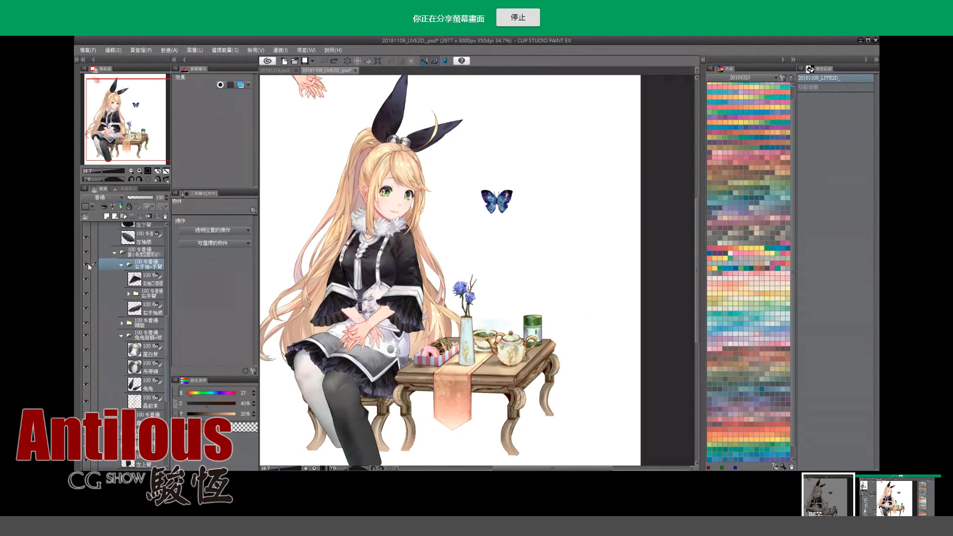
pyautogui.scroll(2, 165, 304)
pyautogui.scroll(2, 153, 296)
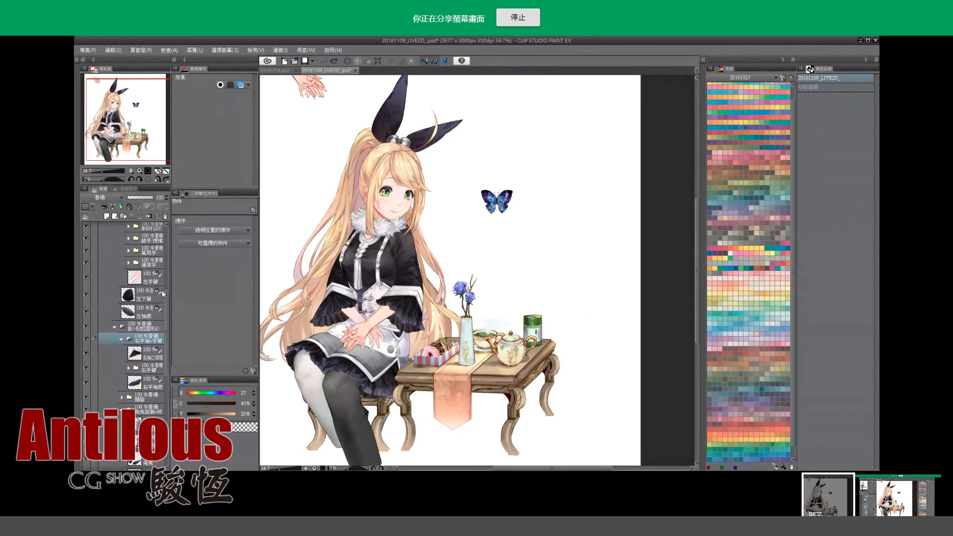
pyautogui.scroll(2, 162, 290)
pyautogui.scroll(1, 166, 279)
# Hide the 拿茶杯 spare-hand folder and briefly toggle the 左手臂 and 左手袖+肉色手臂 folders.
pyautogui.click(142, 274)
pyautogui.click(85, 283)
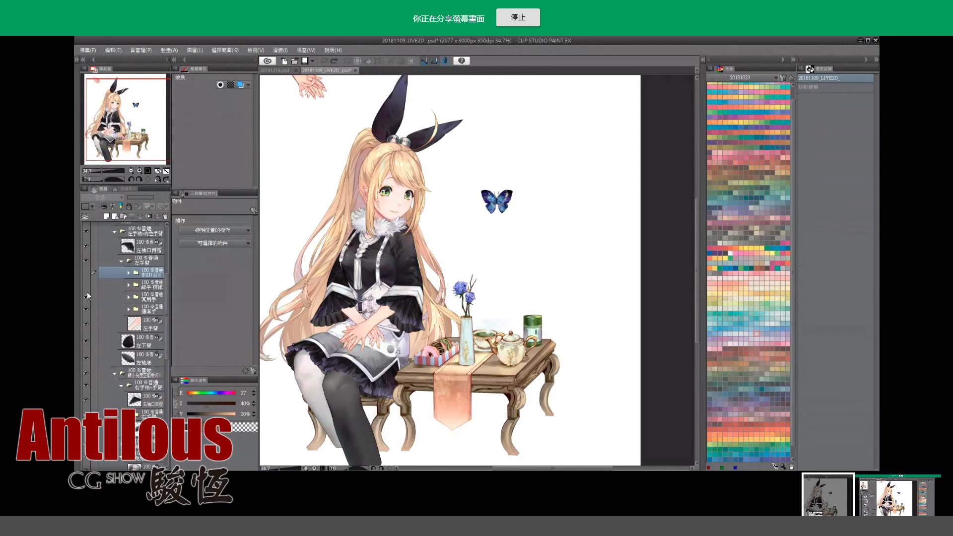
pyautogui.click(138, 259)
pyautogui.click(85, 260)
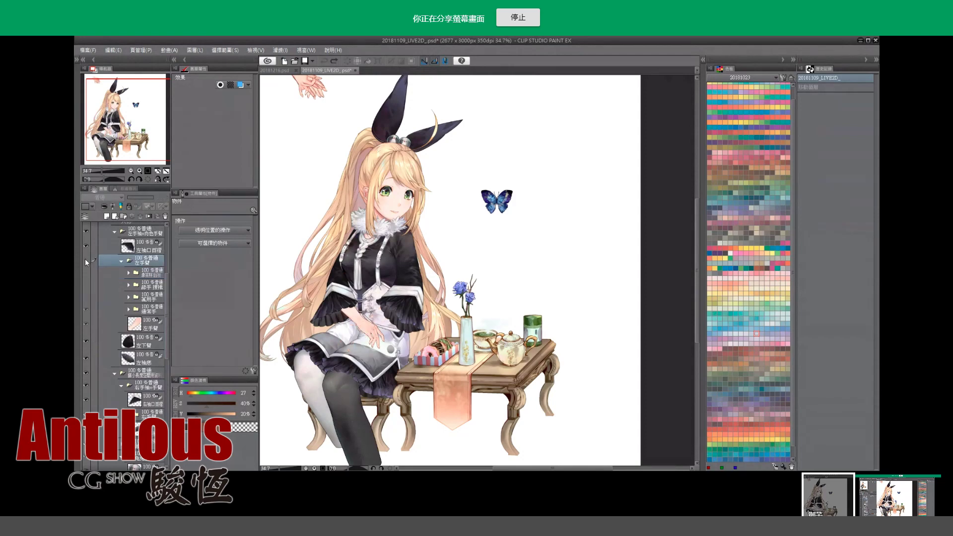
pyautogui.click(138, 232)
pyautogui.click(87, 230)
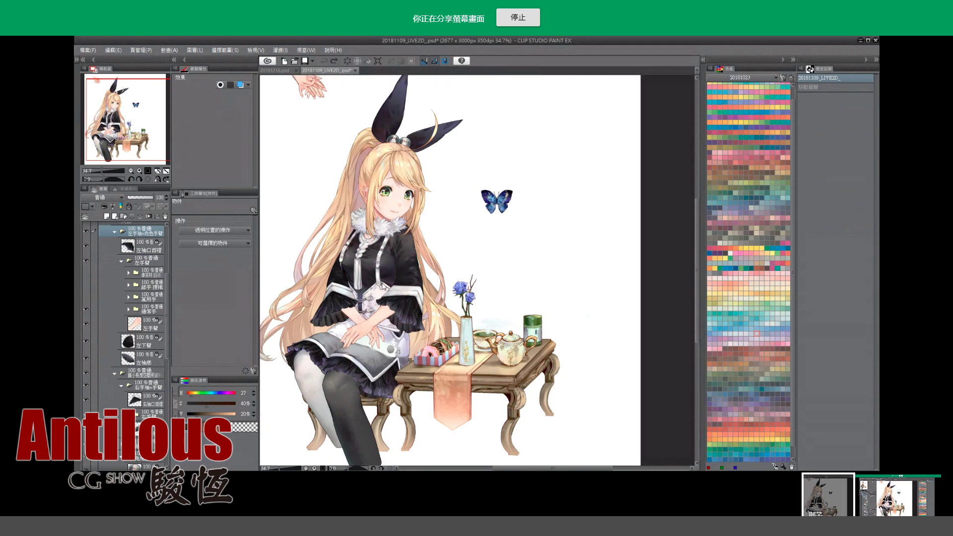
# Rotate the left arm folder to a slight tilt with Ctrl+T and commit it.
pyautogui.hotkey('ctrl', 't')
pyautogui.moveTo(386, 313); pyautogui.dragTo(451, 378)
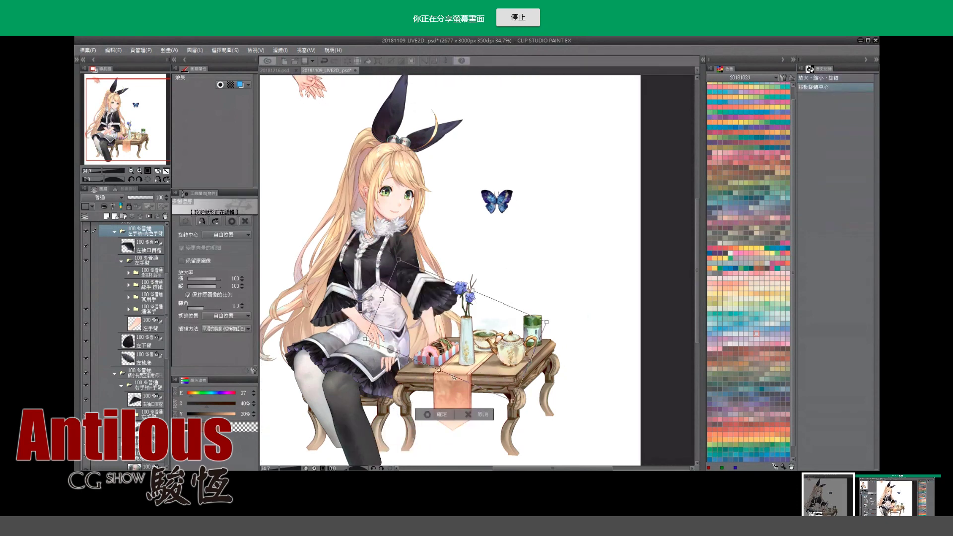
pyautogui.moveTo(452, 378); pyautogui.dragTo(305, 355)
pyautogui.press('Return')
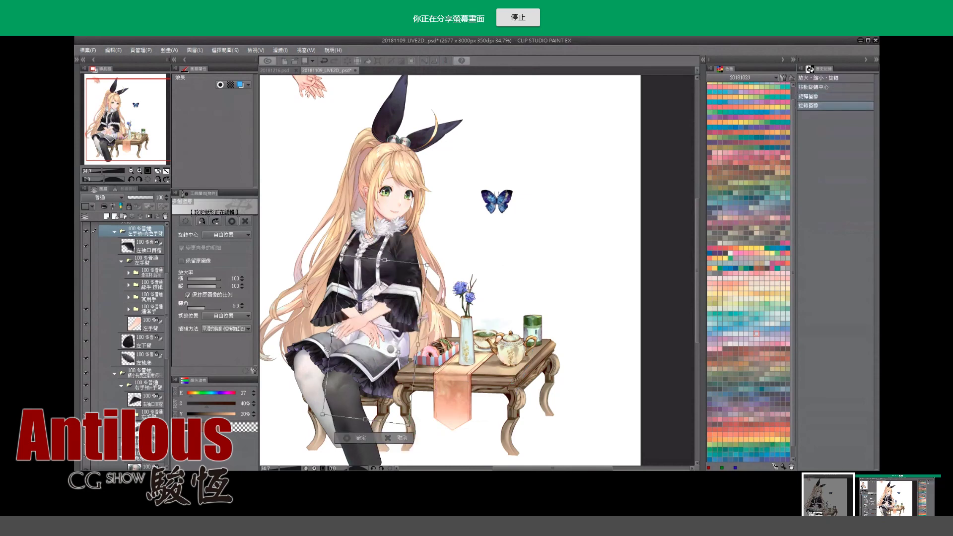
pyautogui.scroll(-2, 352, 301)
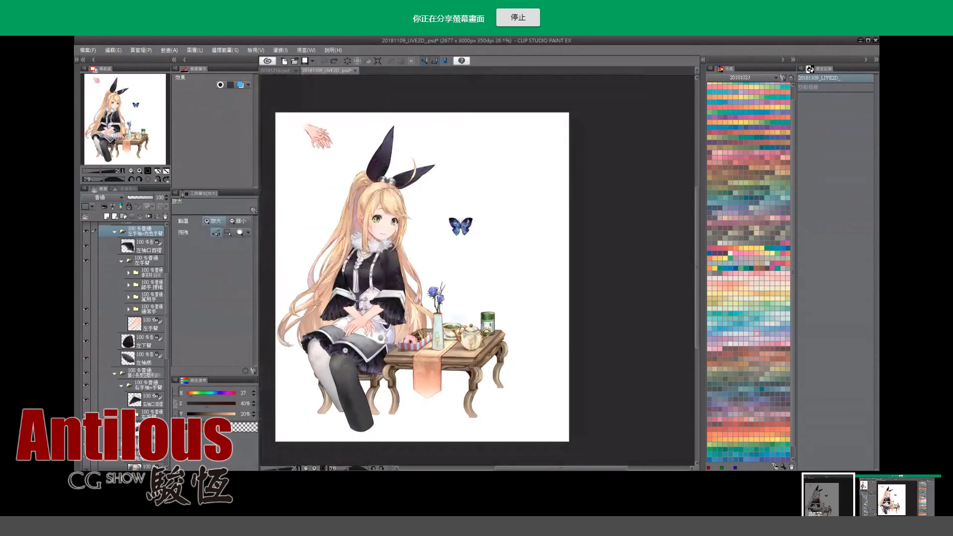
pyautogui.moveTo(368, 308); pyautogui.dragTo(361, 317)
pyautogui.scroll(1, 361, 317)
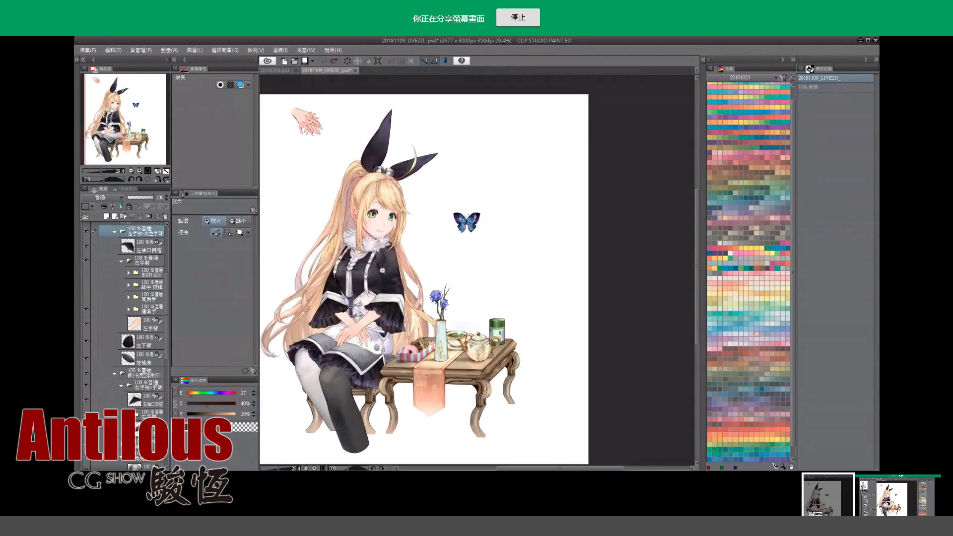
# Unlock the 物件 folder, undo the accidental vase move, then save the illustration.
pyautogui.press('o')
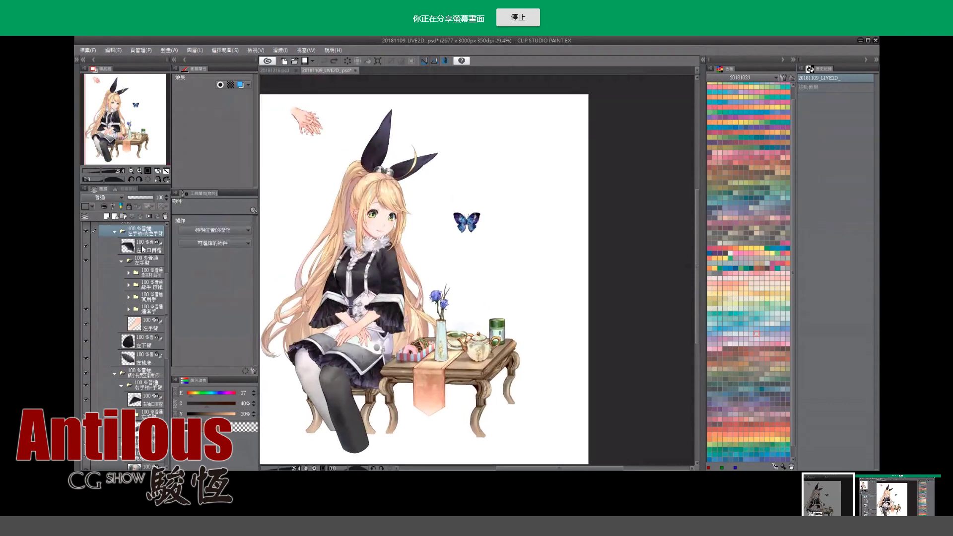
pyautogui.click(115, 232)
pyautogui.scroll(3, 120, 248)
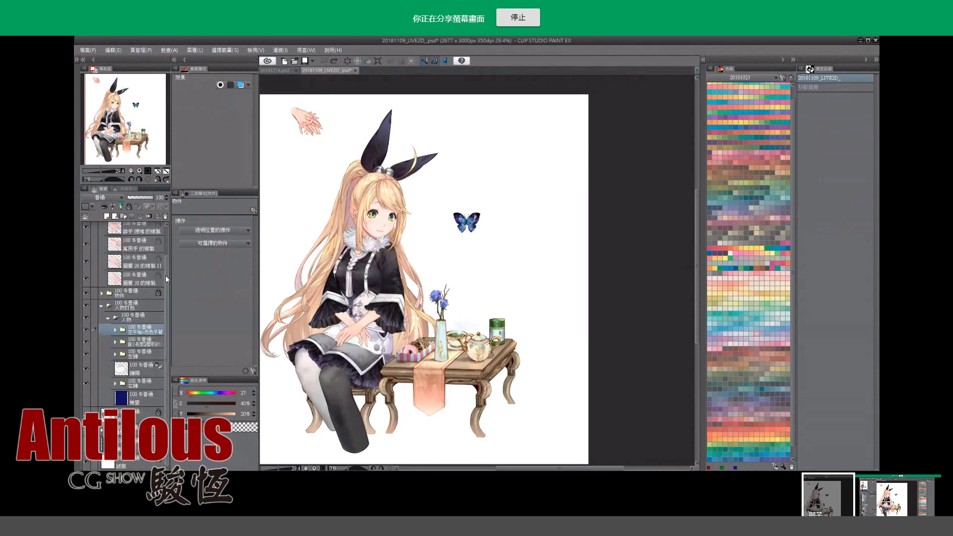
pyautogui.click(159, 293)
pyautogui.click(439, 298)
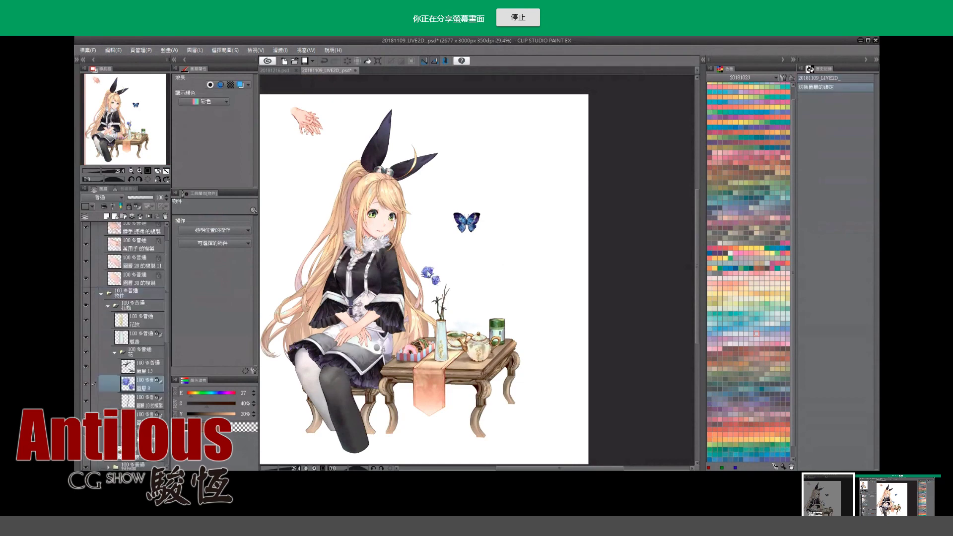
pyautogui.click(442, 323)
pyautogui.hotkey('ctrl', 'z')
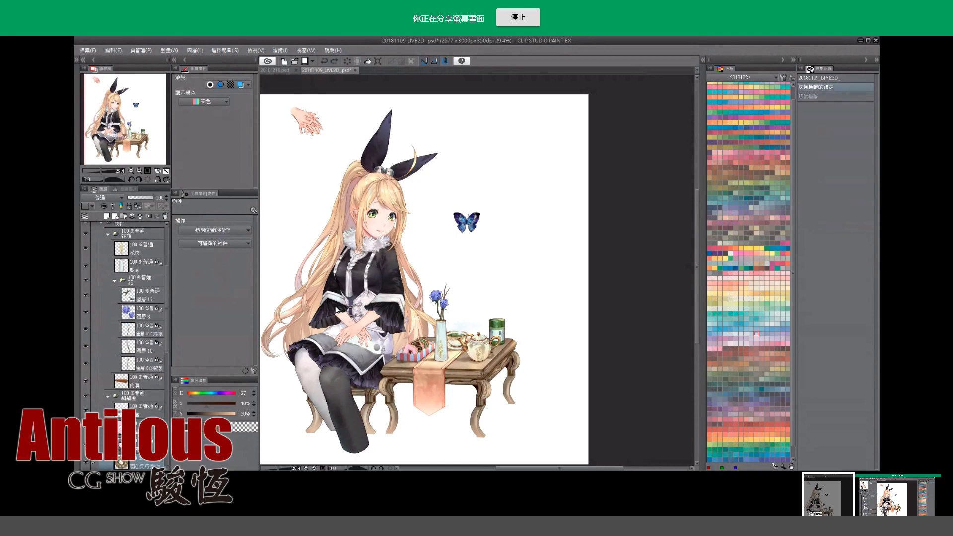
pyautogui.moveTo(336, 310); pyautogui.dragTo(318, 145)
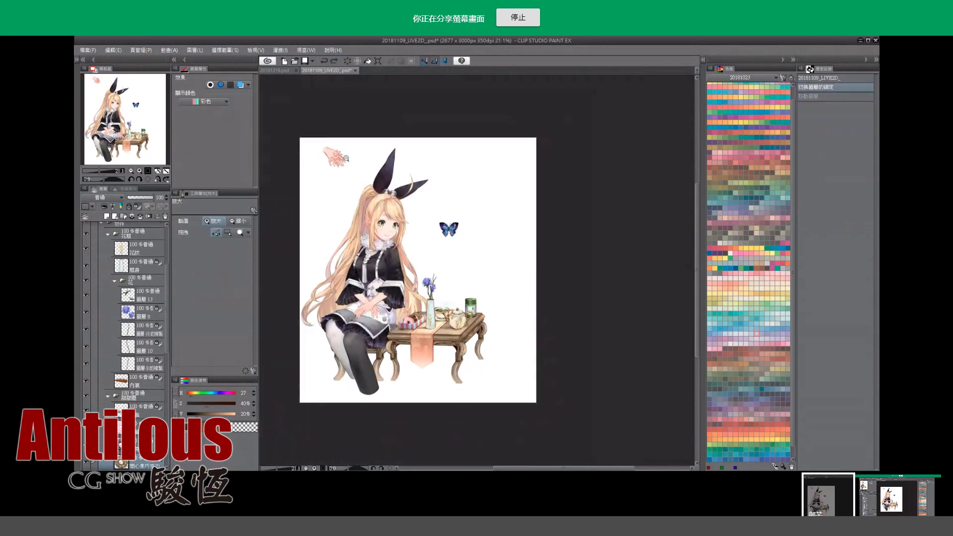
pyautogui.hotkey('ctrl', 's')
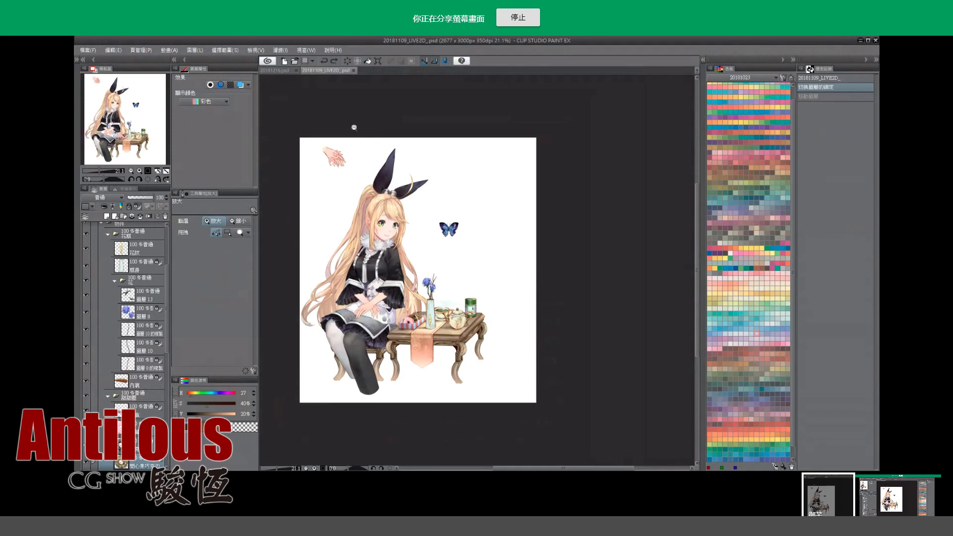
# Close 20181109_LIVE2D_.psd to bring back the 20181216.psd orange-scarf girl painting.
pyautogui.click(353, 71)
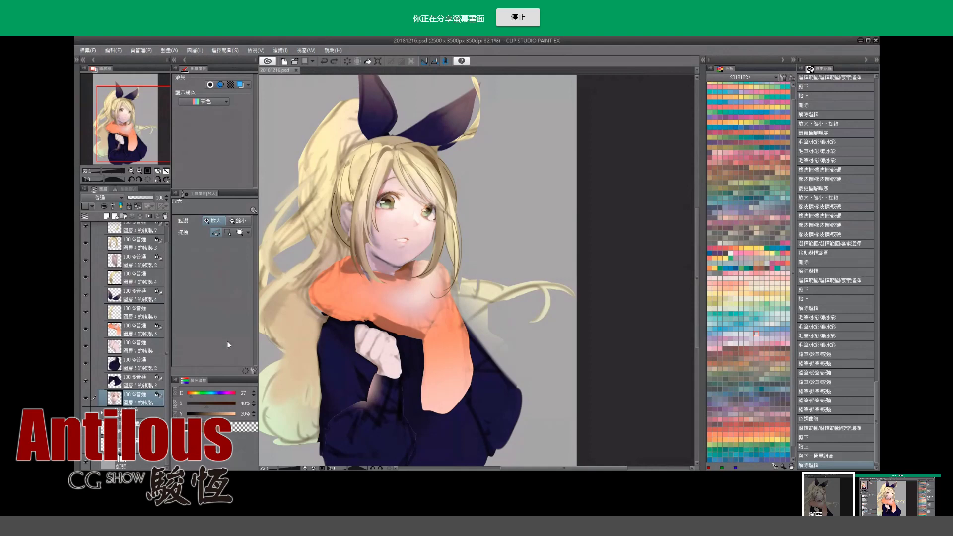
pyautogui.scroll(-1, 342, 310)
pyautogui.moveTo(343, 310); pyautogui.dragTo(347, 309)
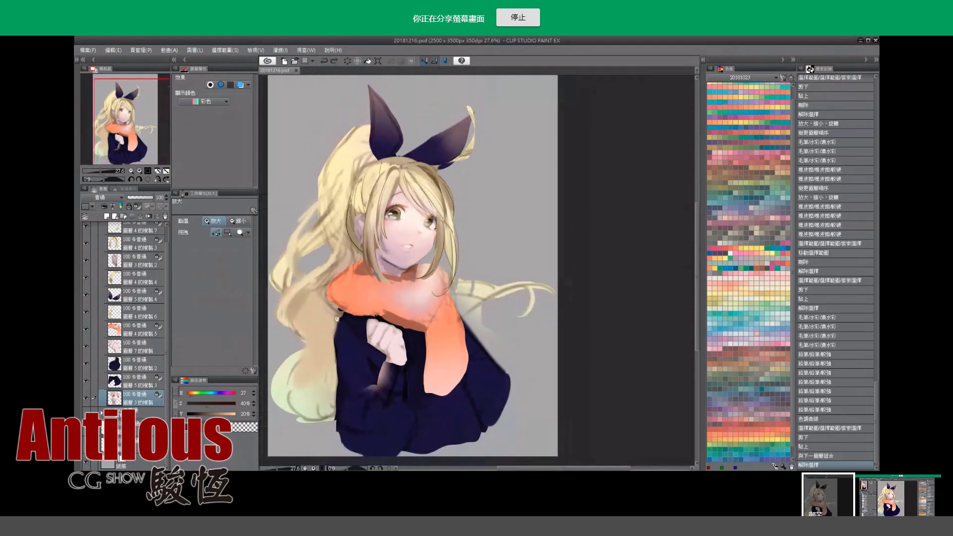